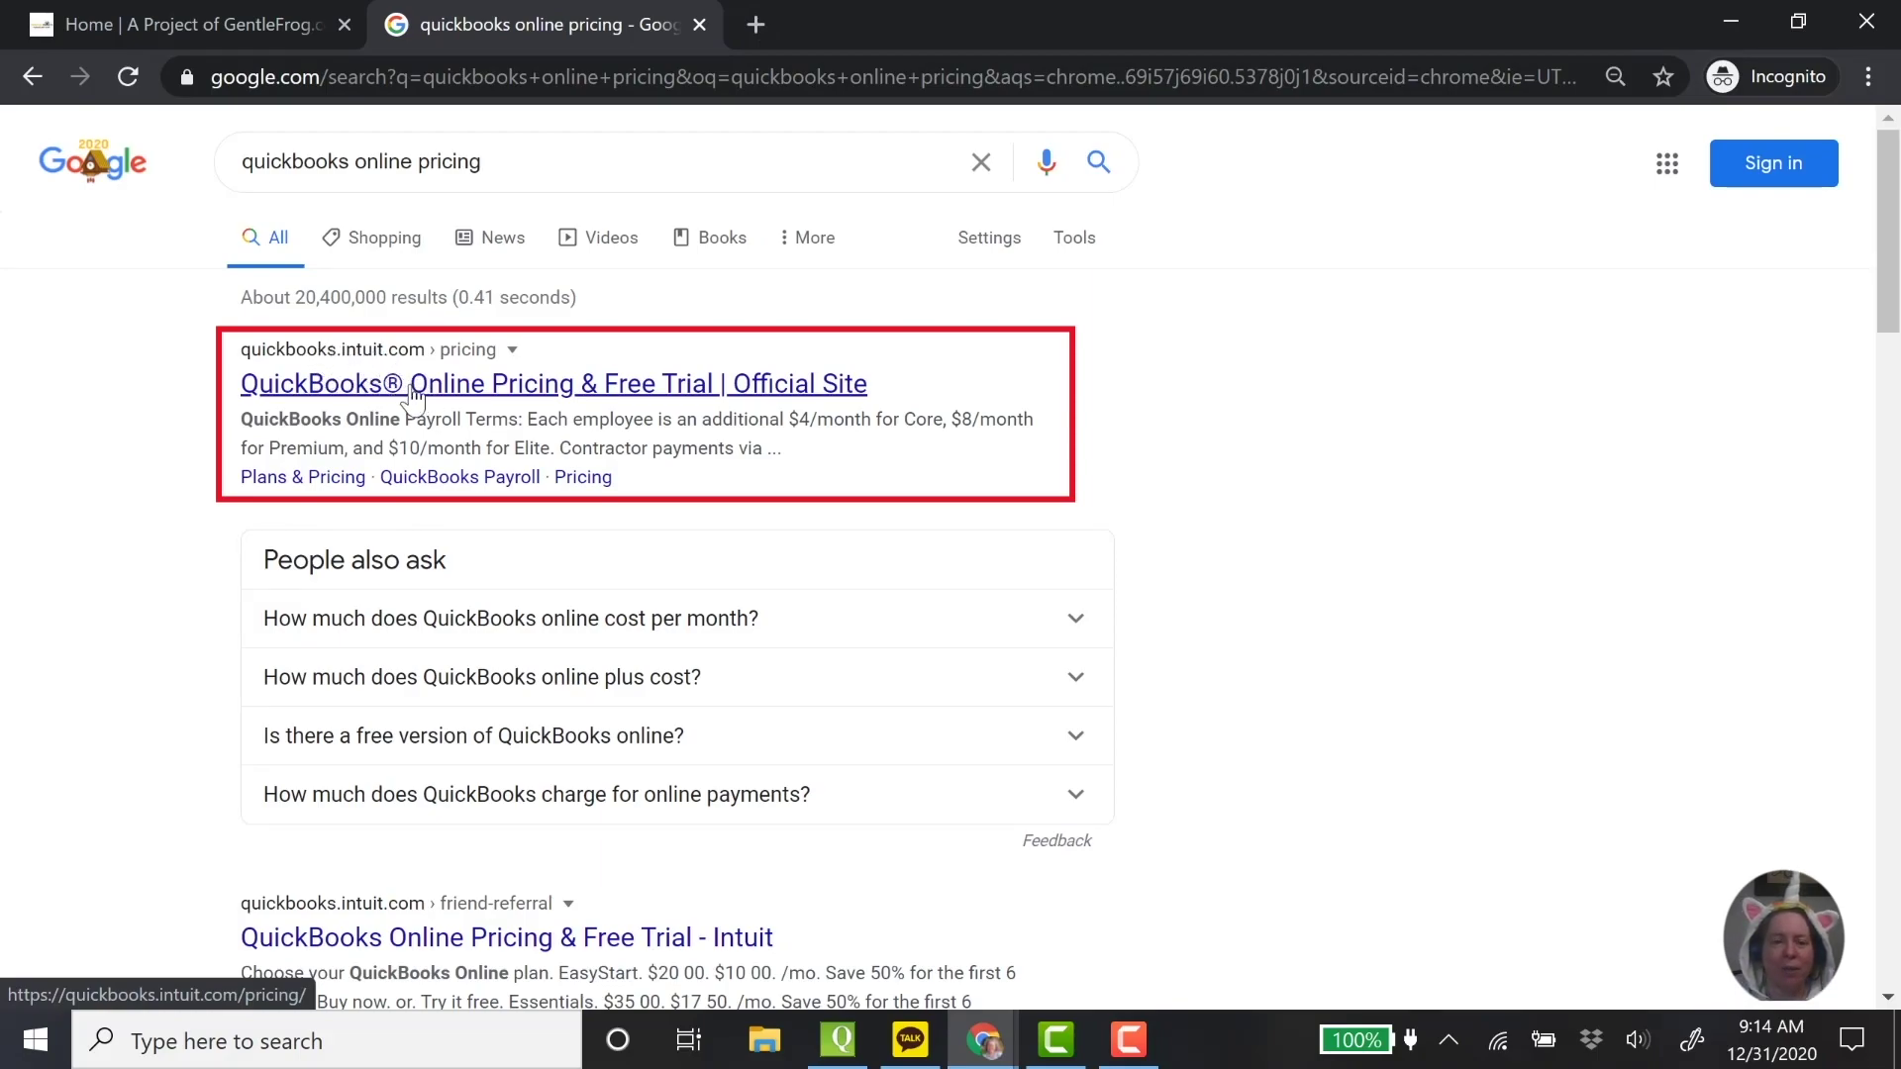
Step: Open the official pricing page and scroll through the Simple Start, Plus, Advanced and Self-Employed plan cards
click(413, 386)
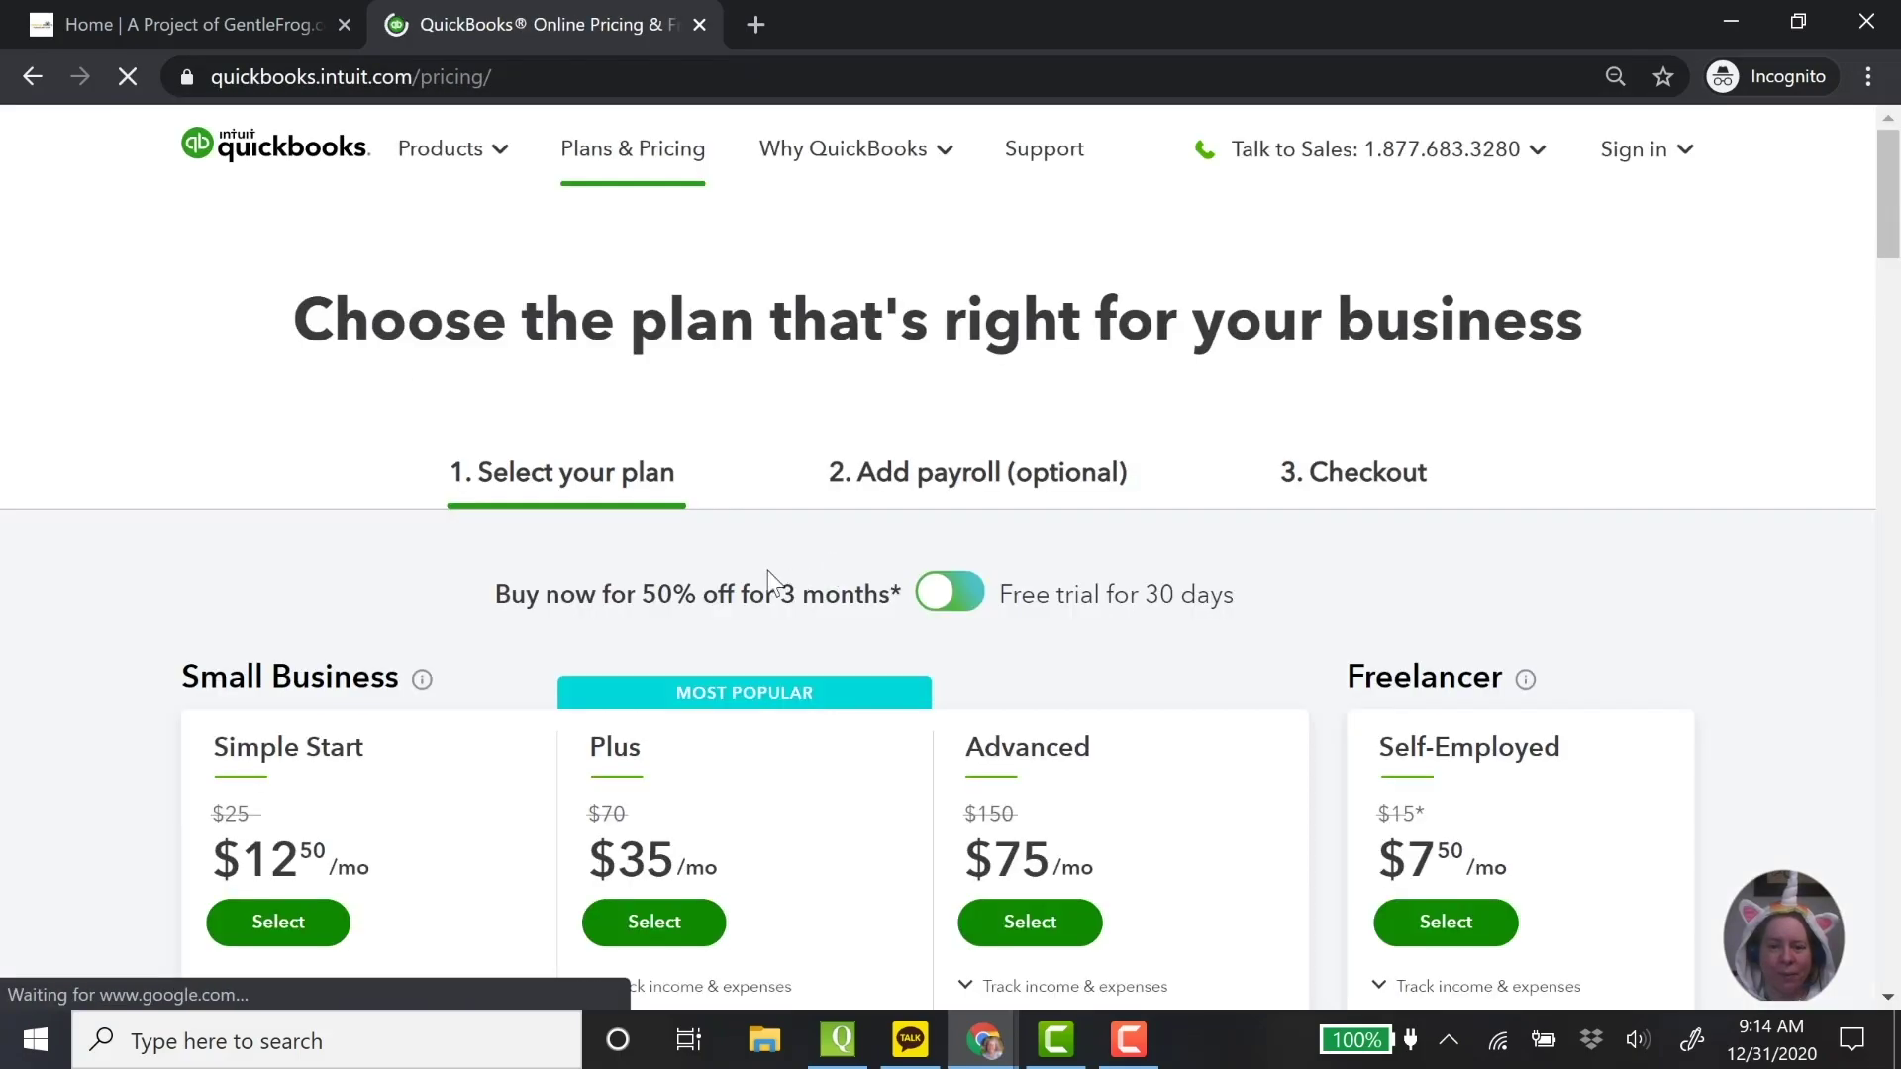
scroll(572, 567, down, 3)
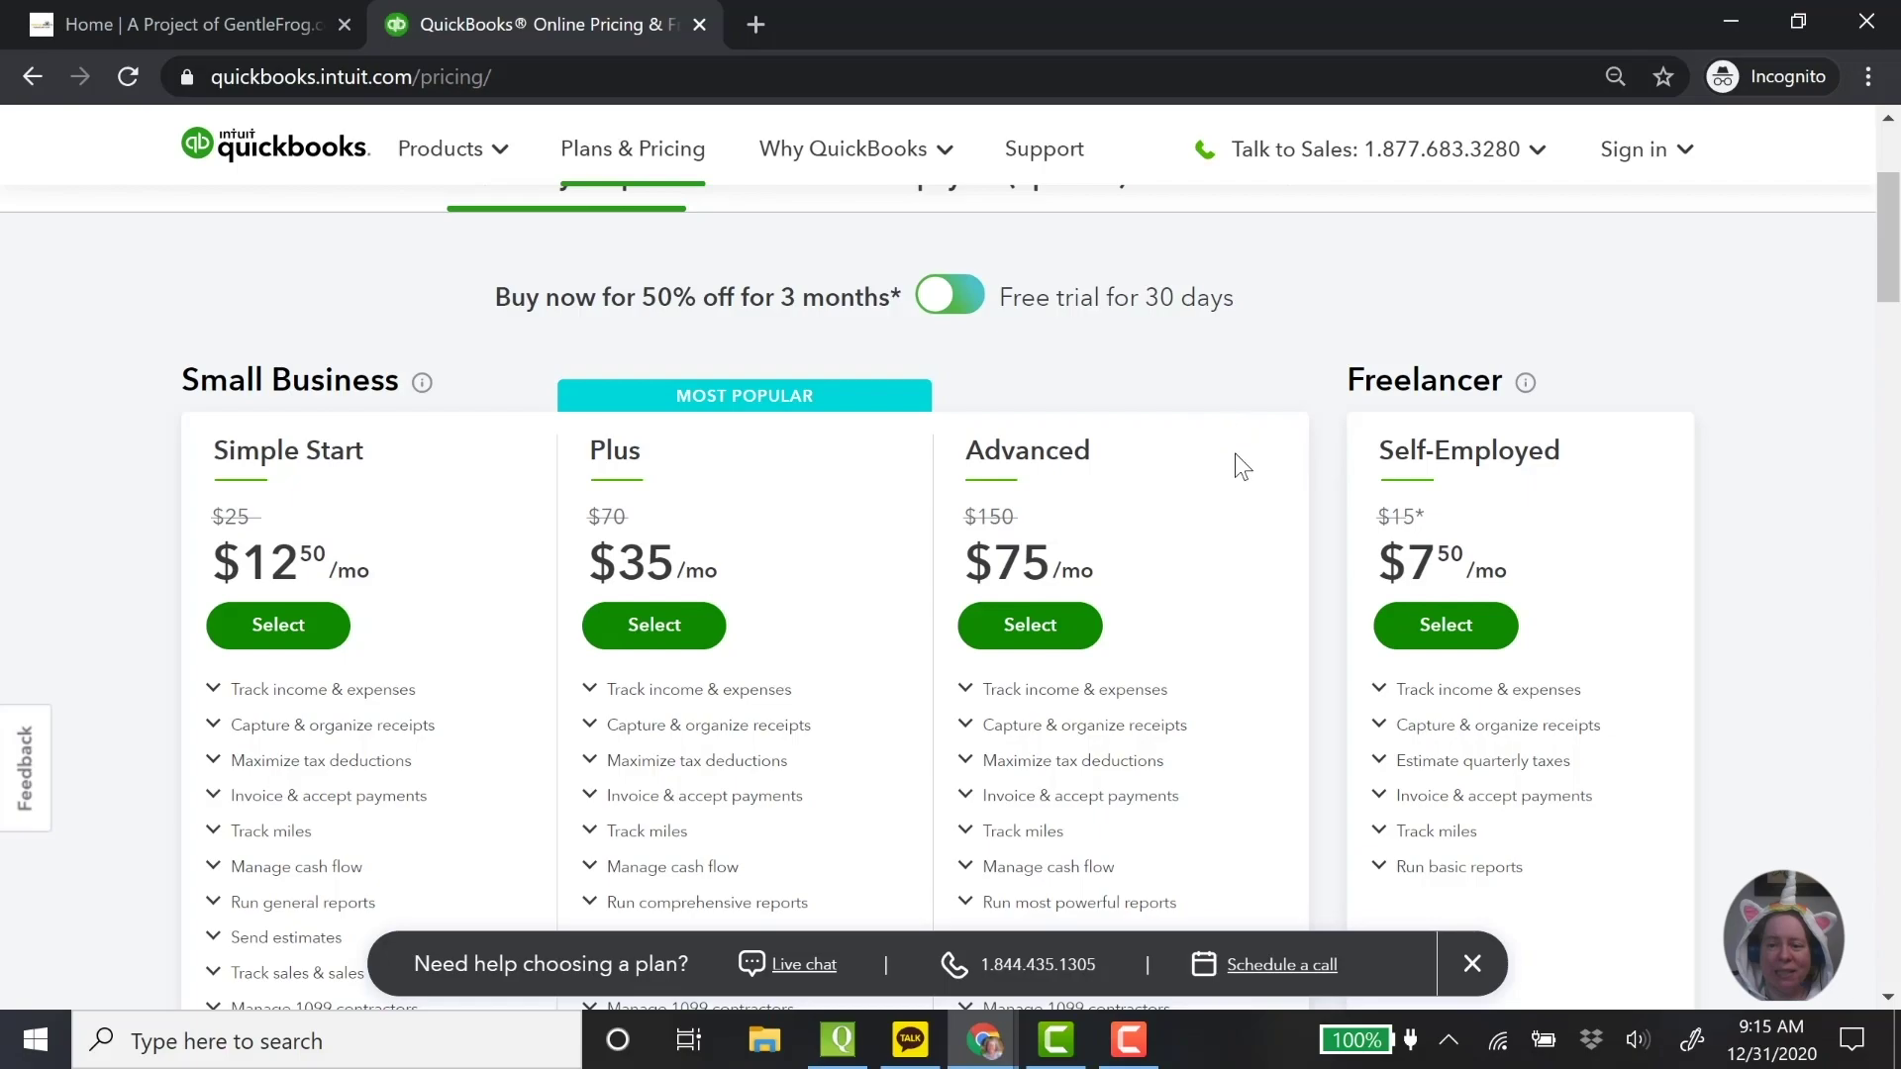
scroll(1248, 515, down, 1)
scroll(1246, 515, down, 3)
scroll(1243, 515, up, 2)
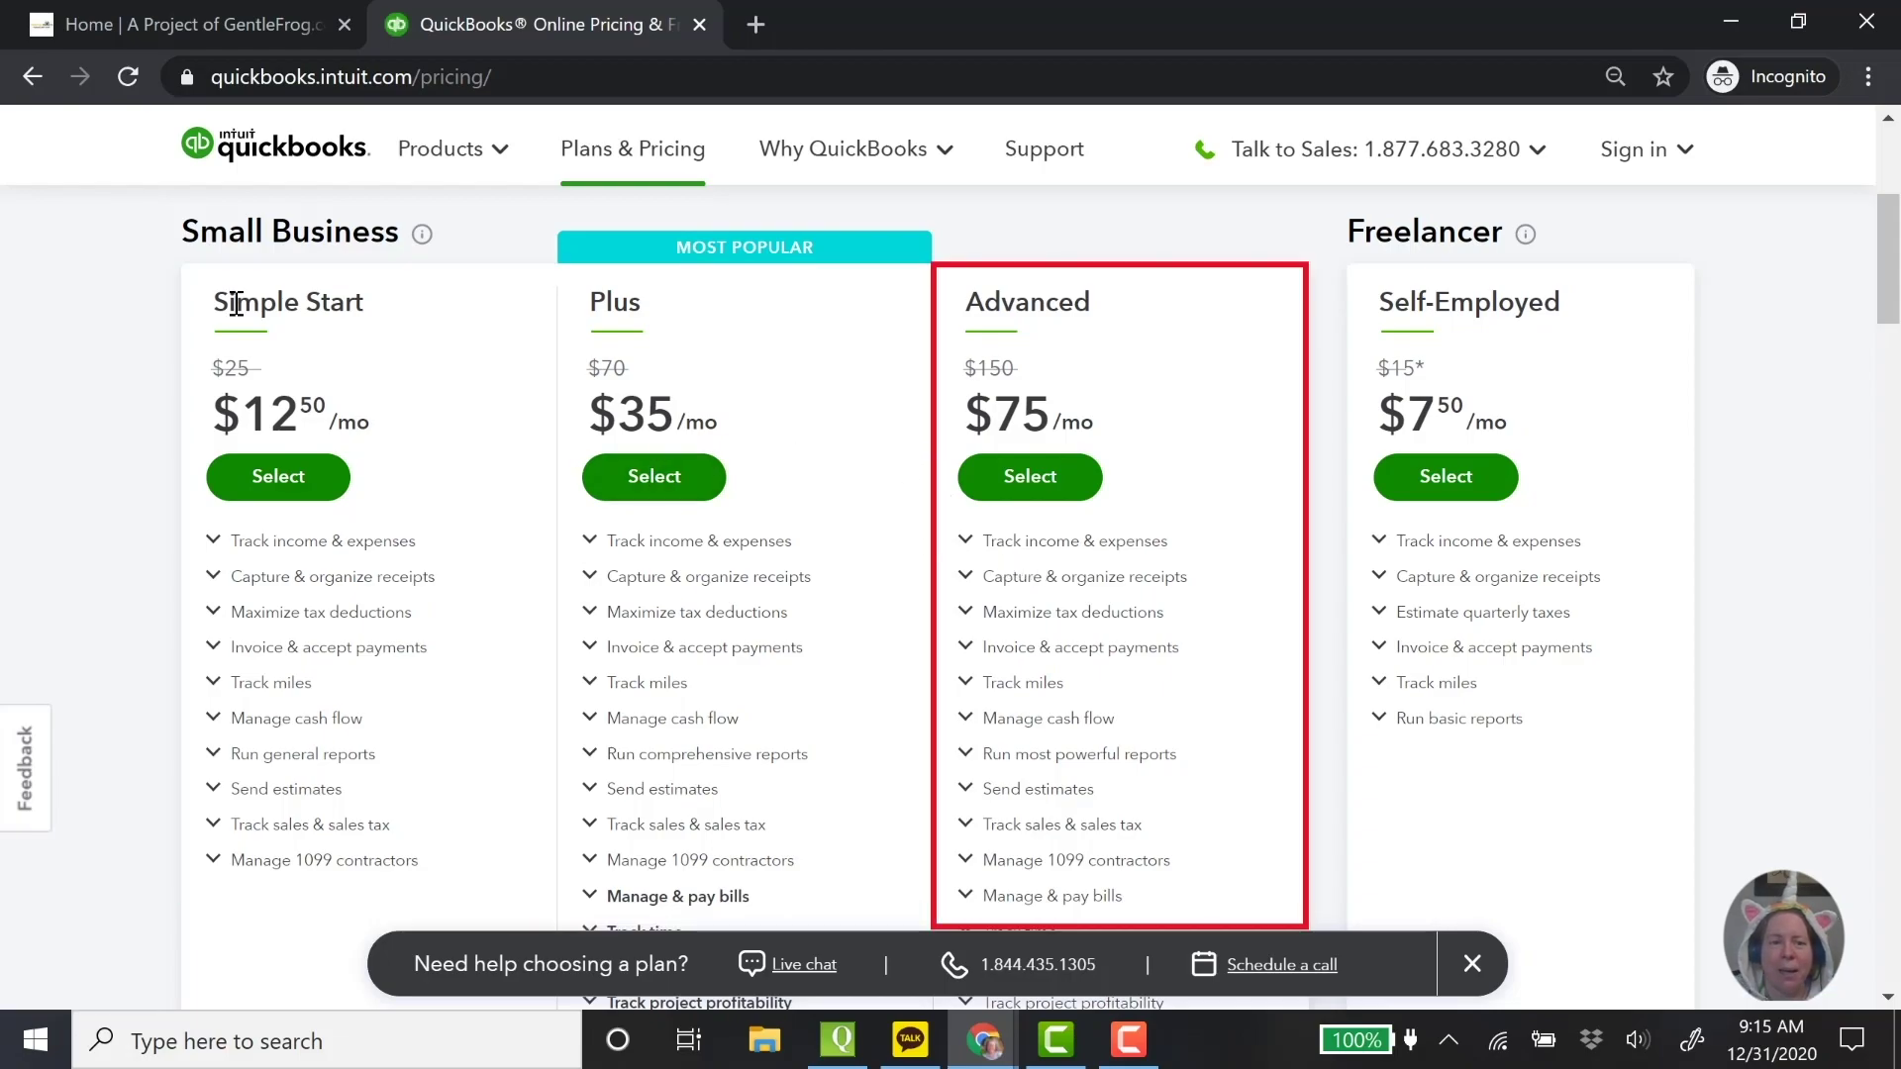
click(192, 26)
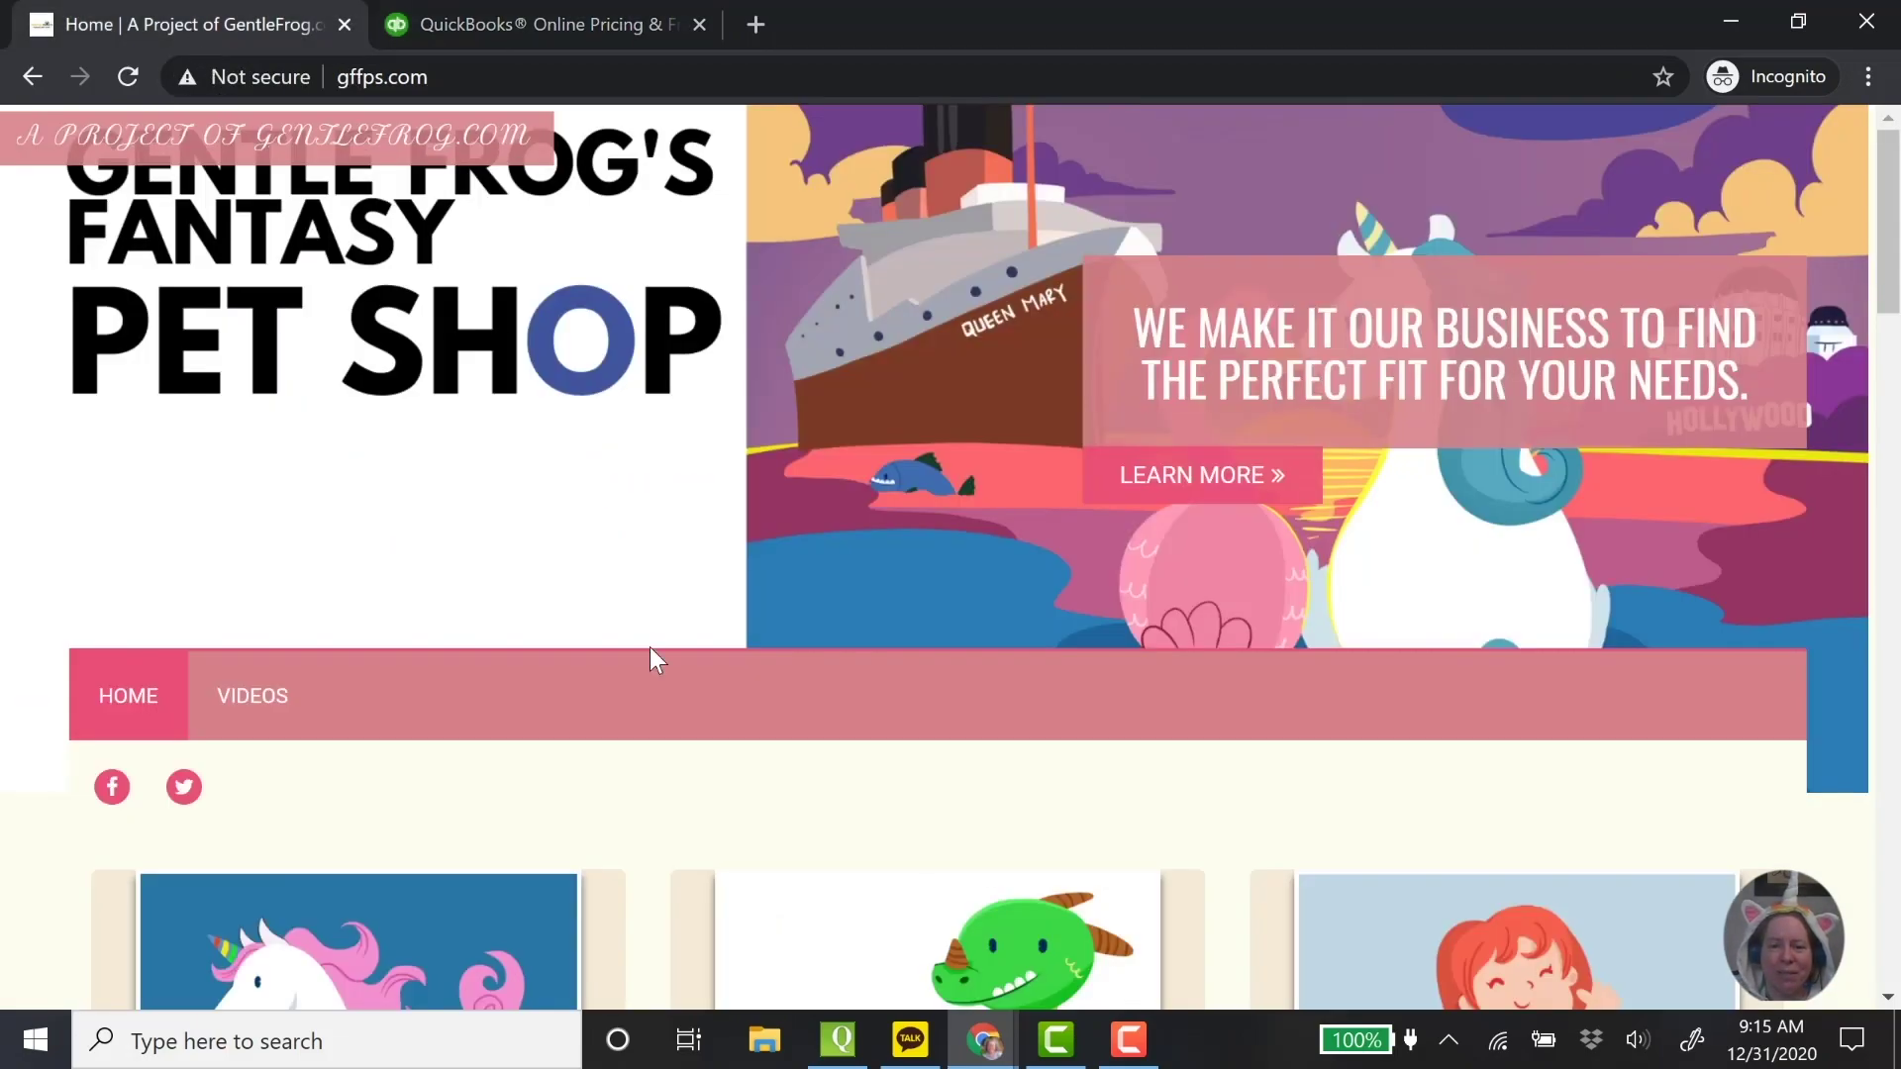
scroll(651, 648, down, 8)
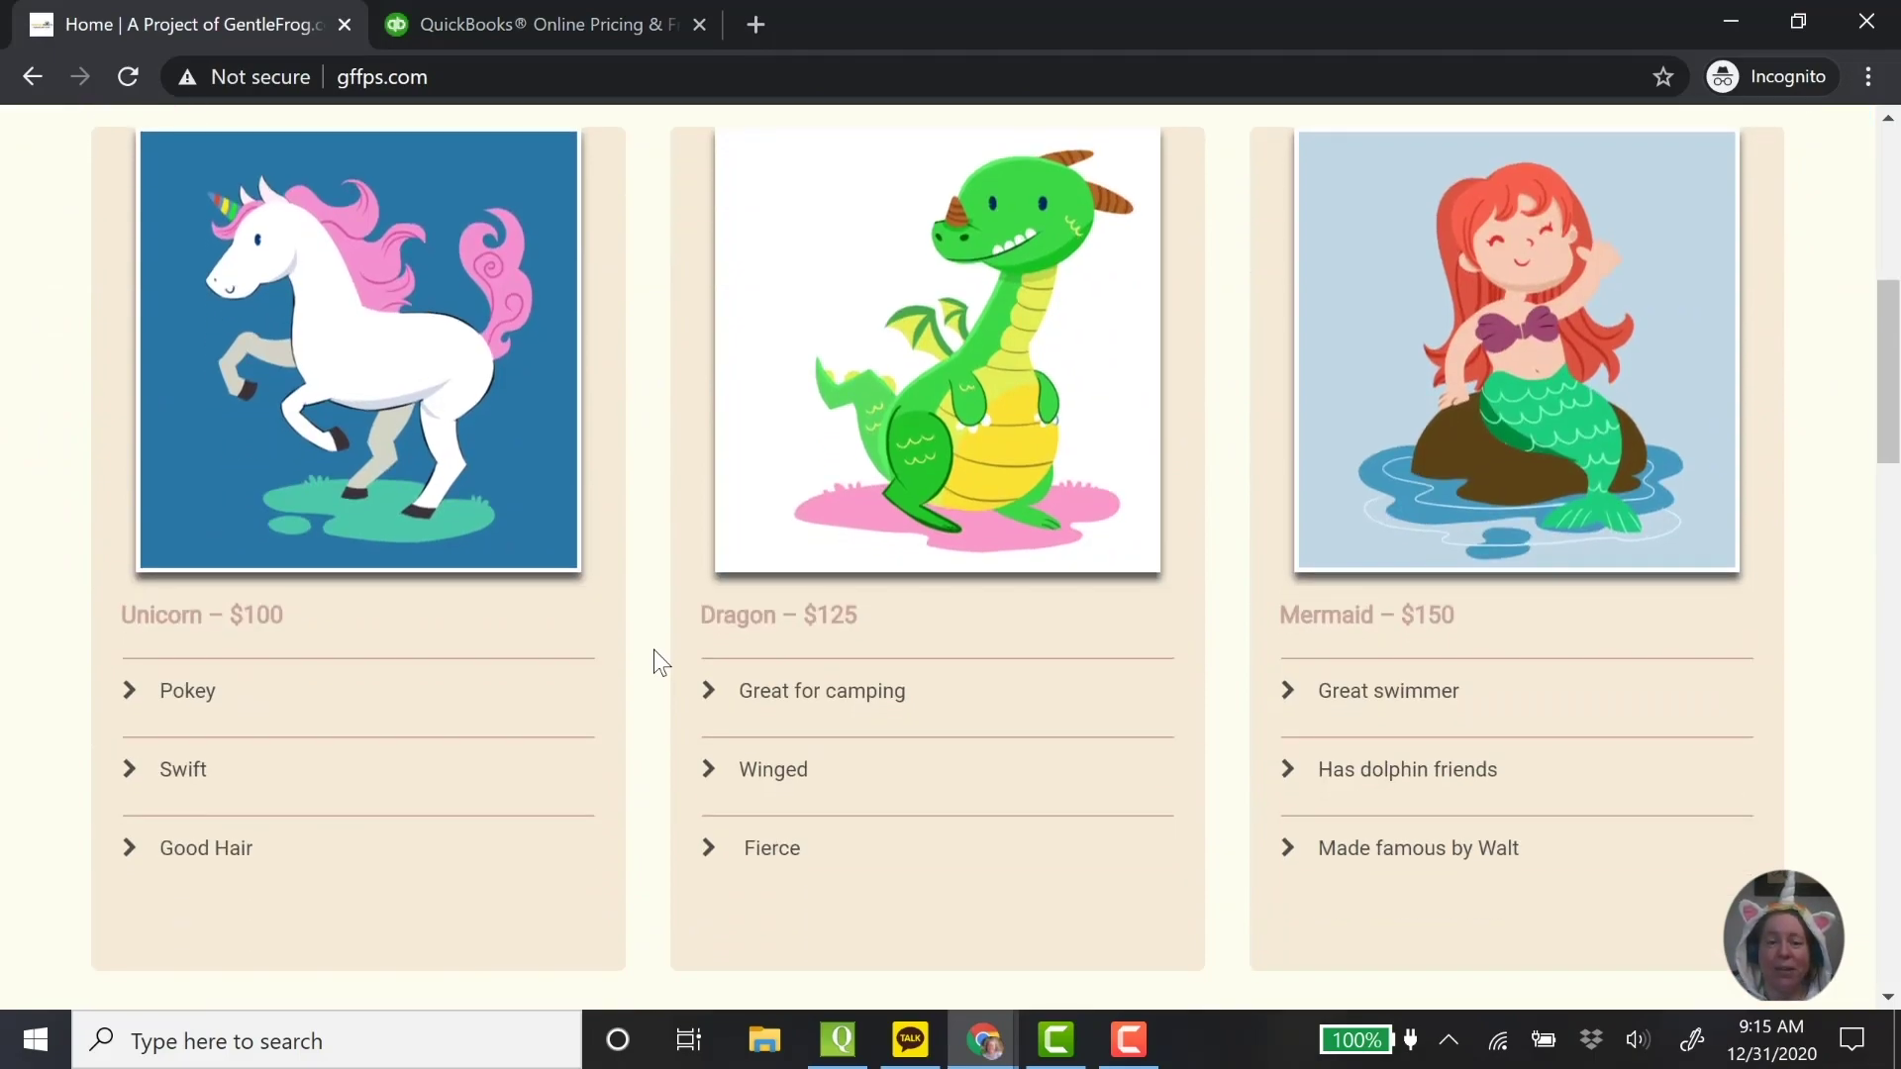
scroll(653, 649, down, 6)
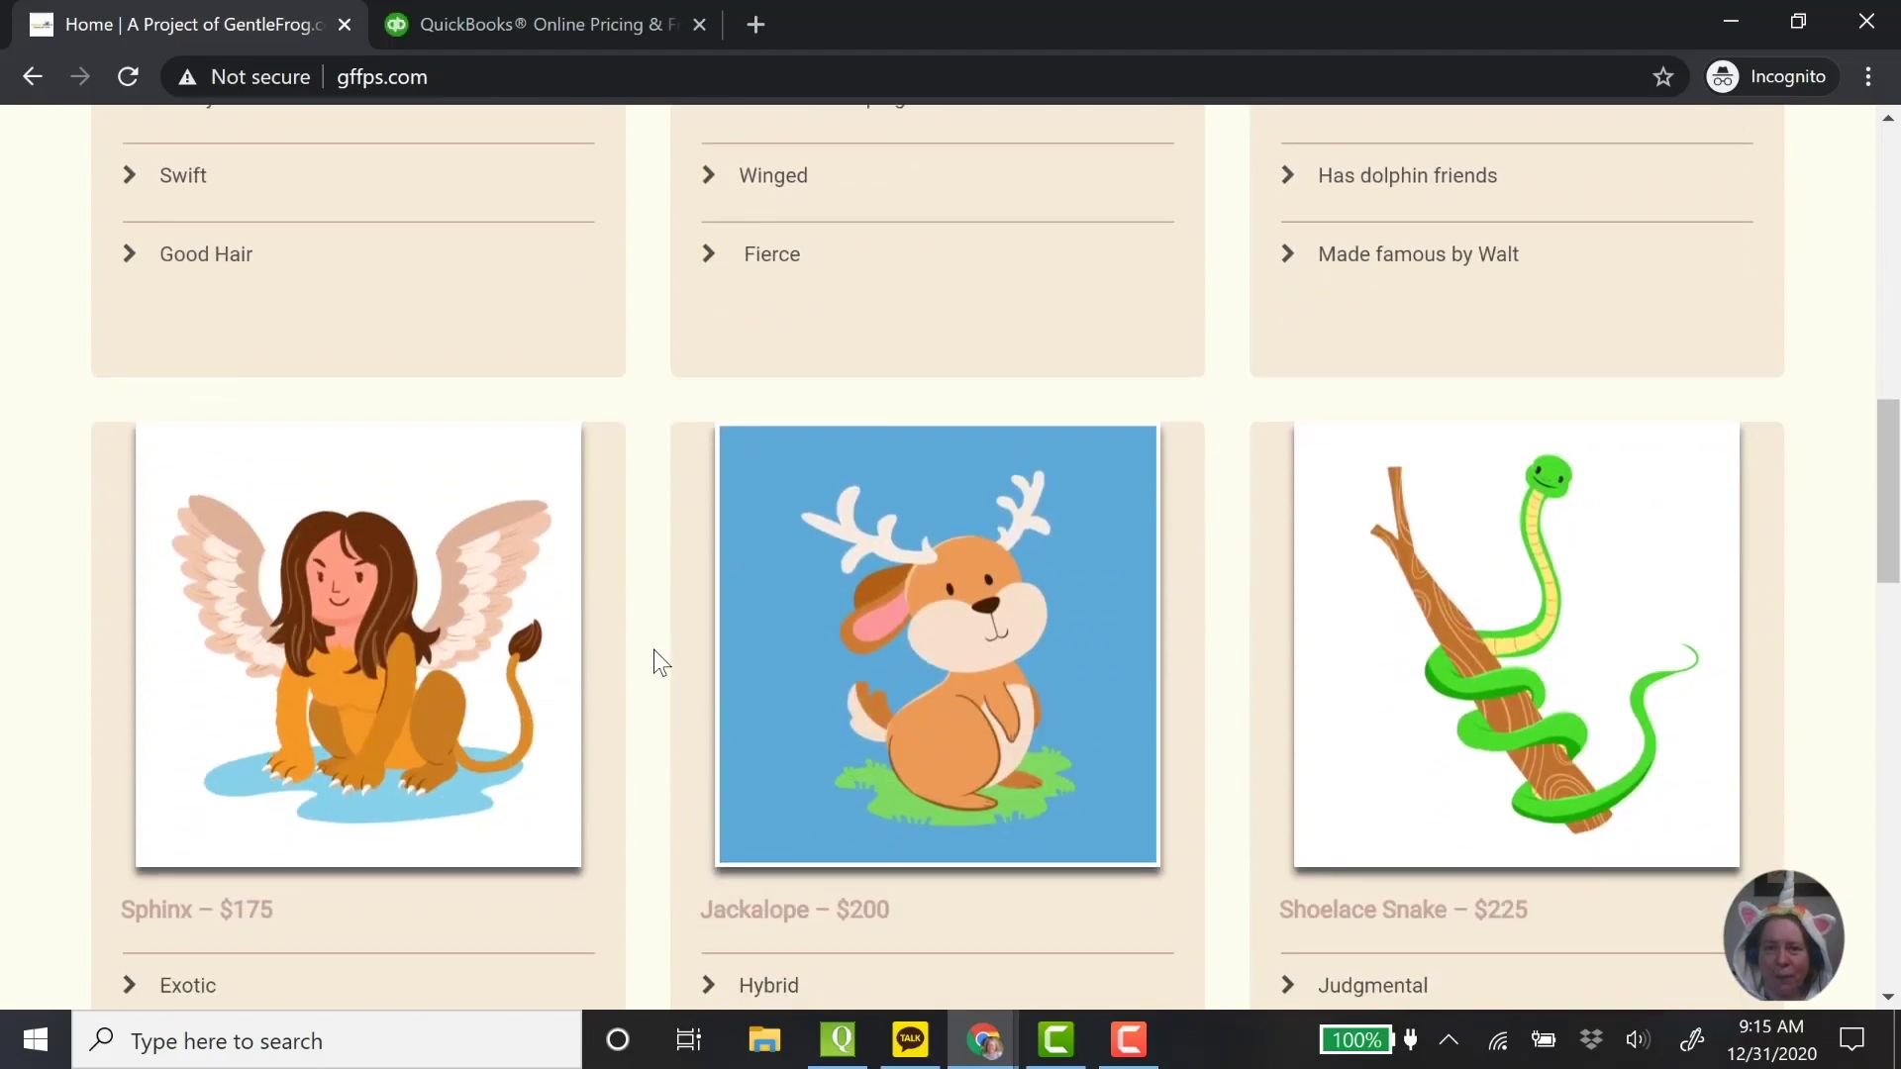
scroll(653, 650, down, 2)
scroll(653, 649, down, 3)
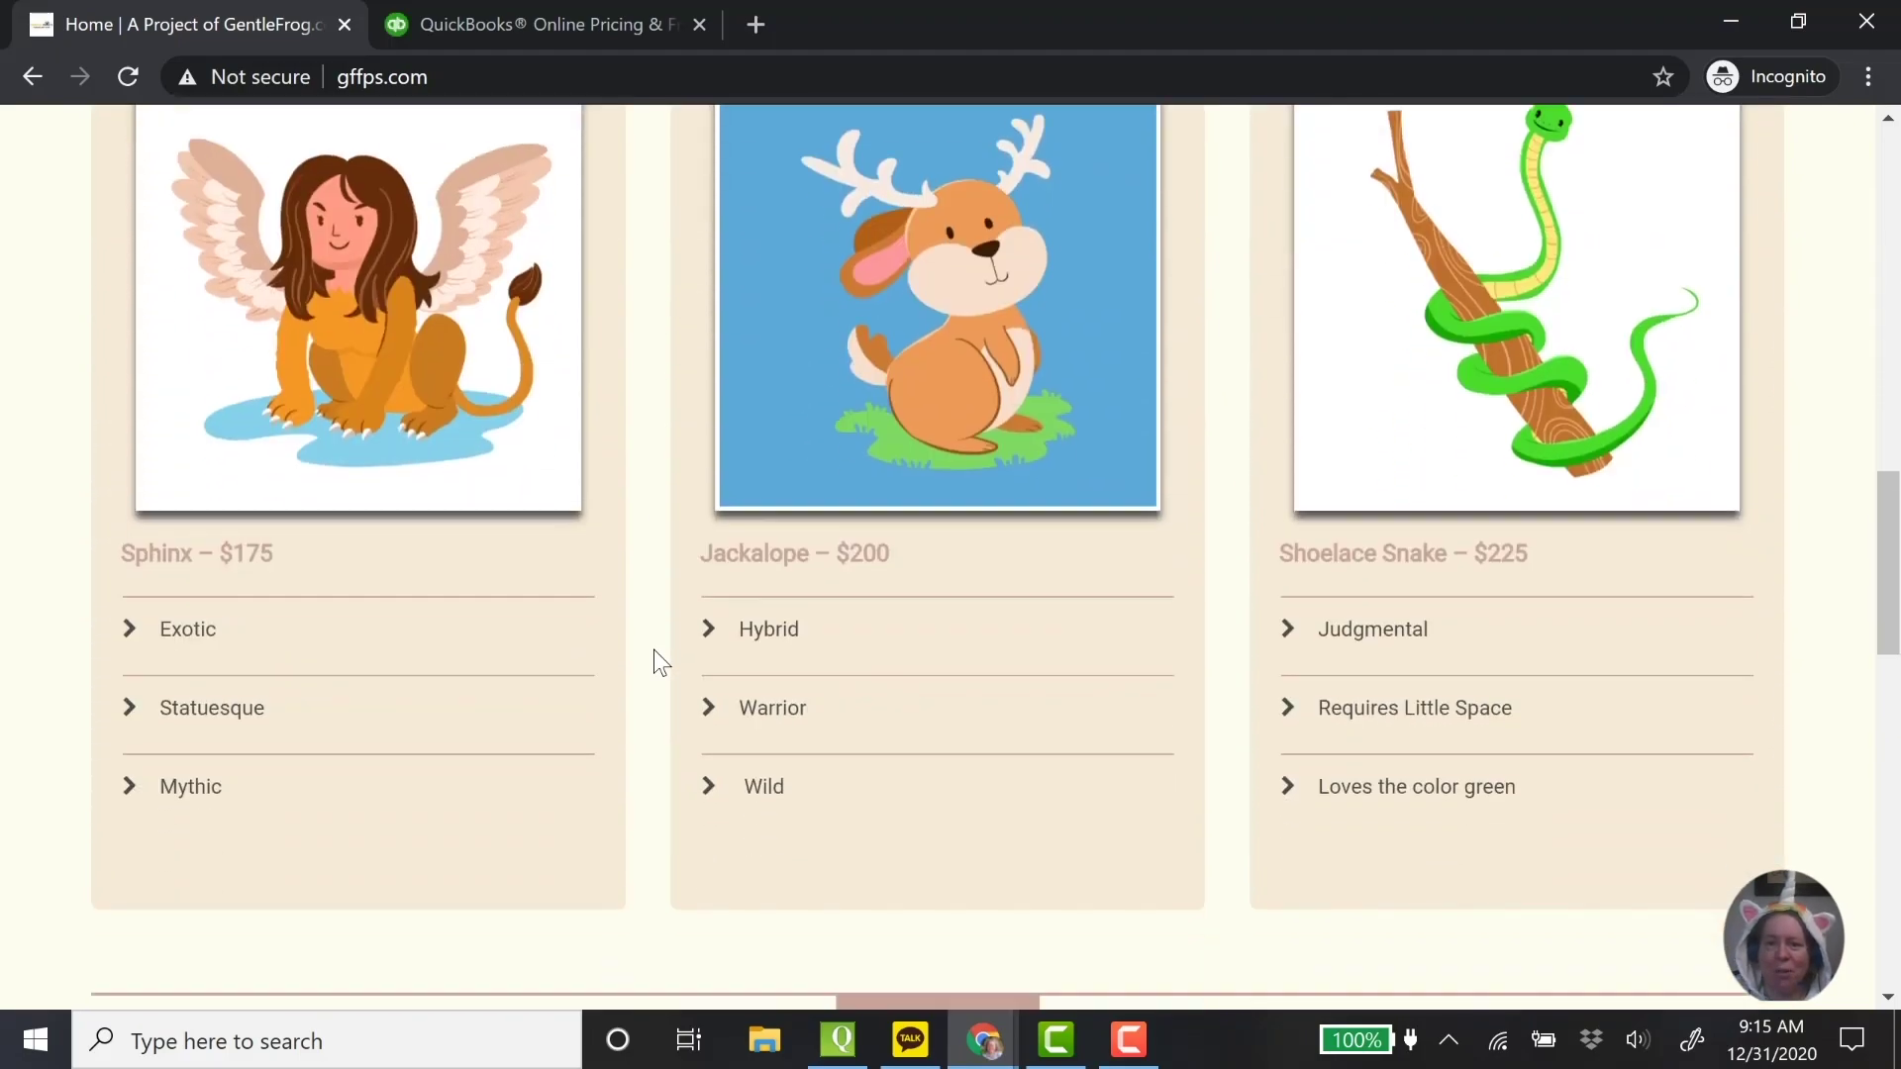
click(535, 24)
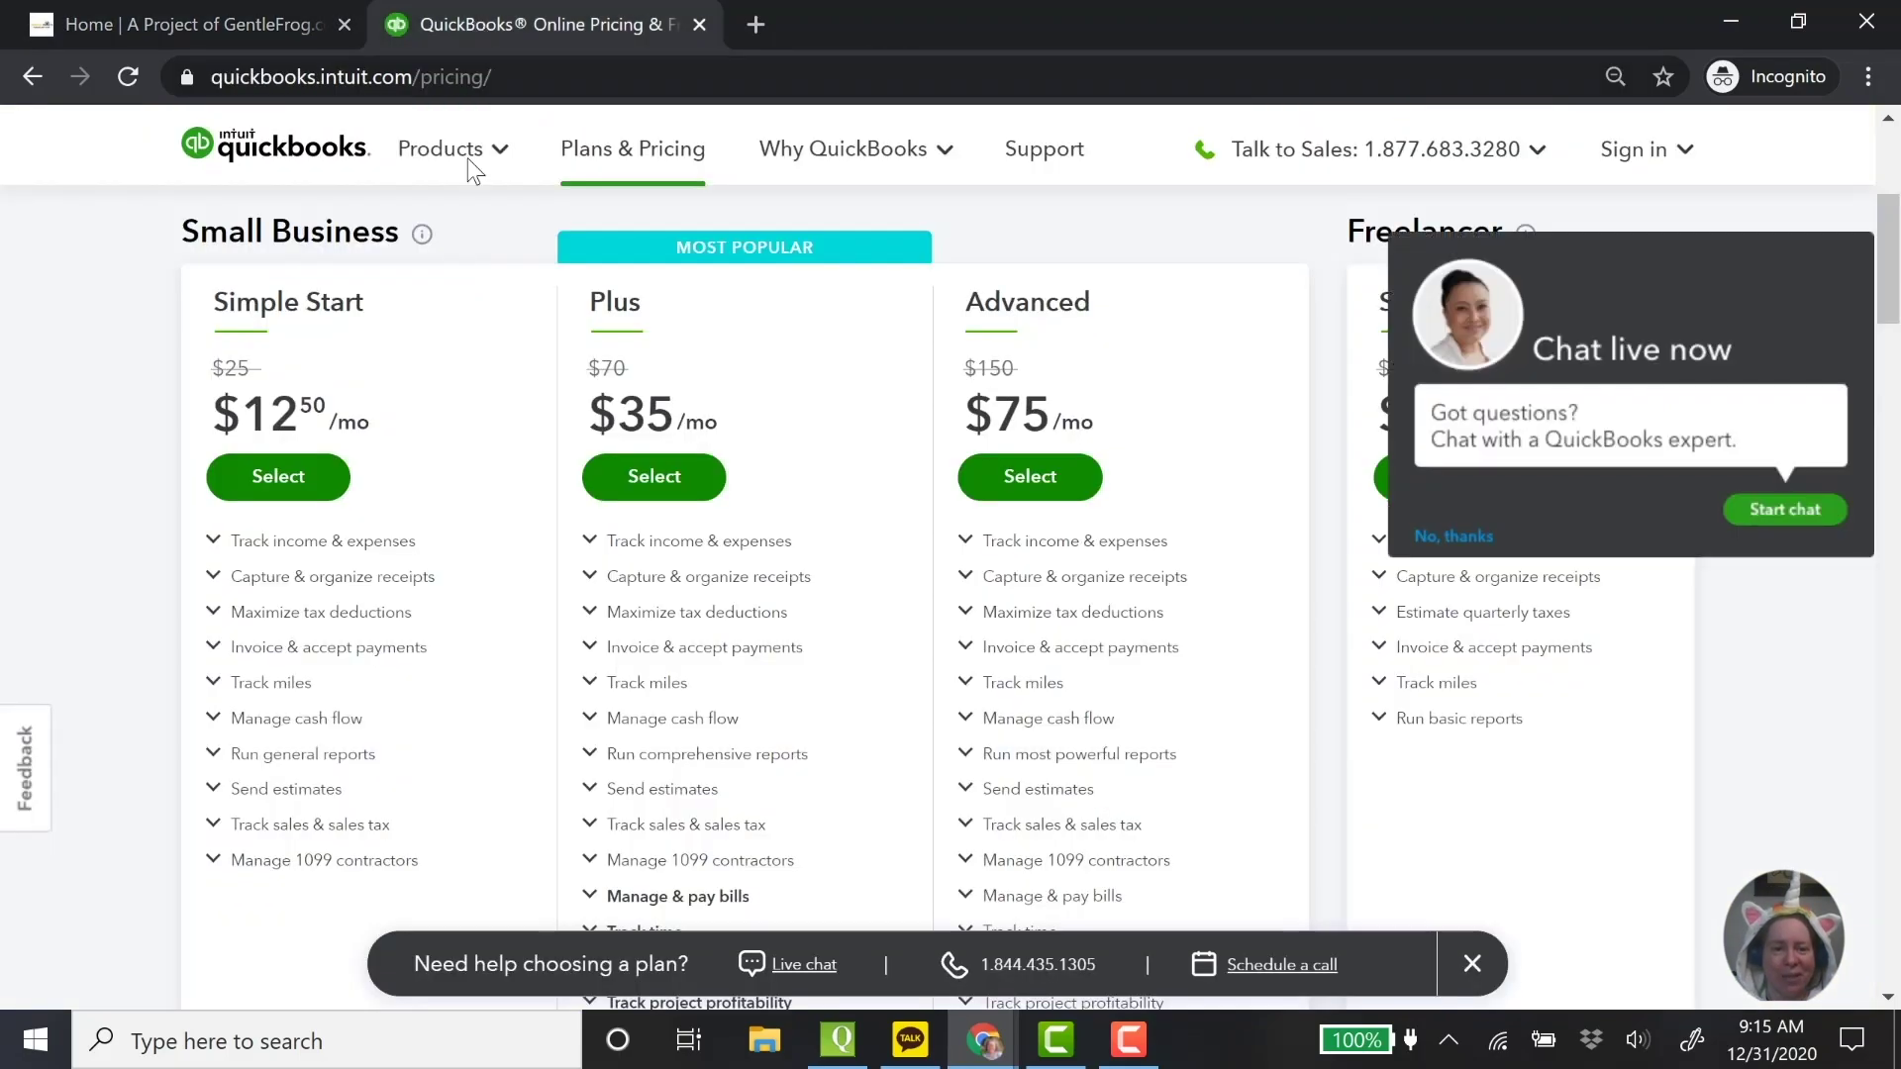
Step: Decline the live-chat popup and scroll through each plan's feature list
click(1475, 540)
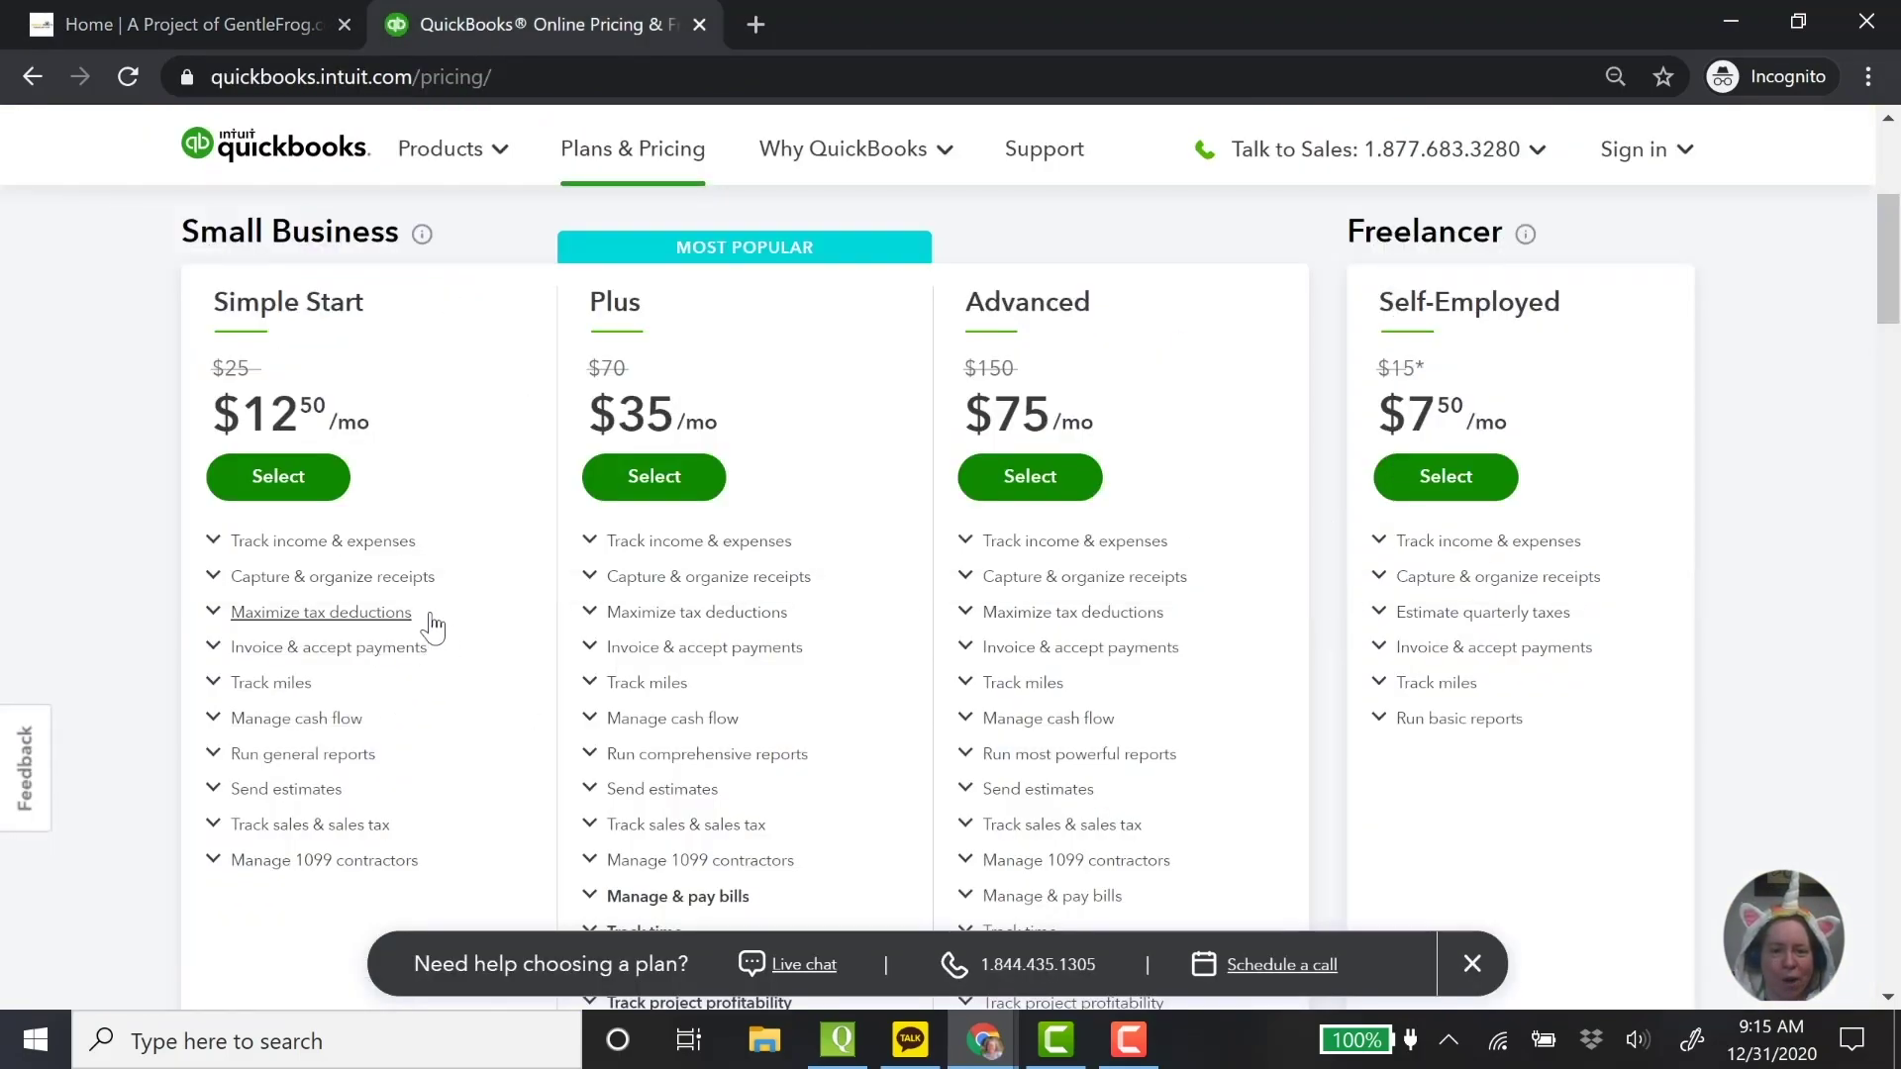
scroll(428, 623, down, 1)
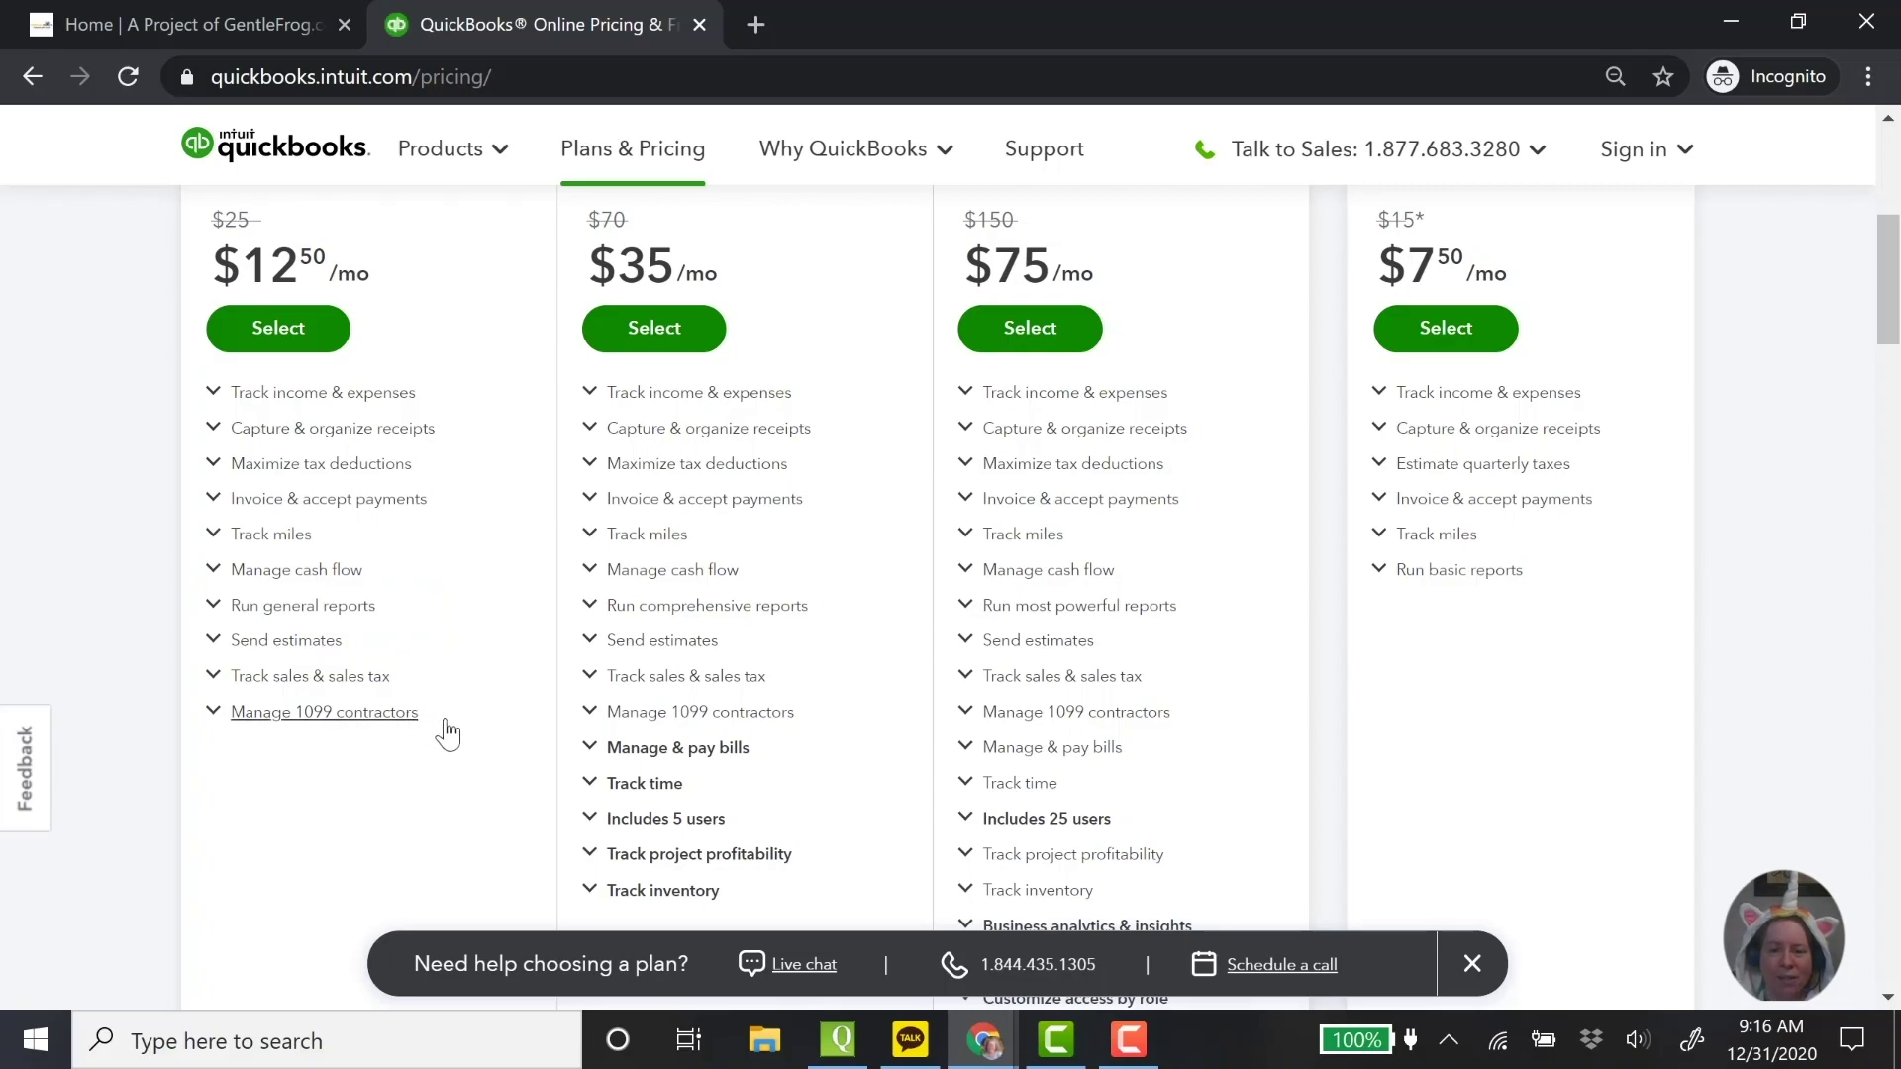
scroll(444, 732, up, 1)
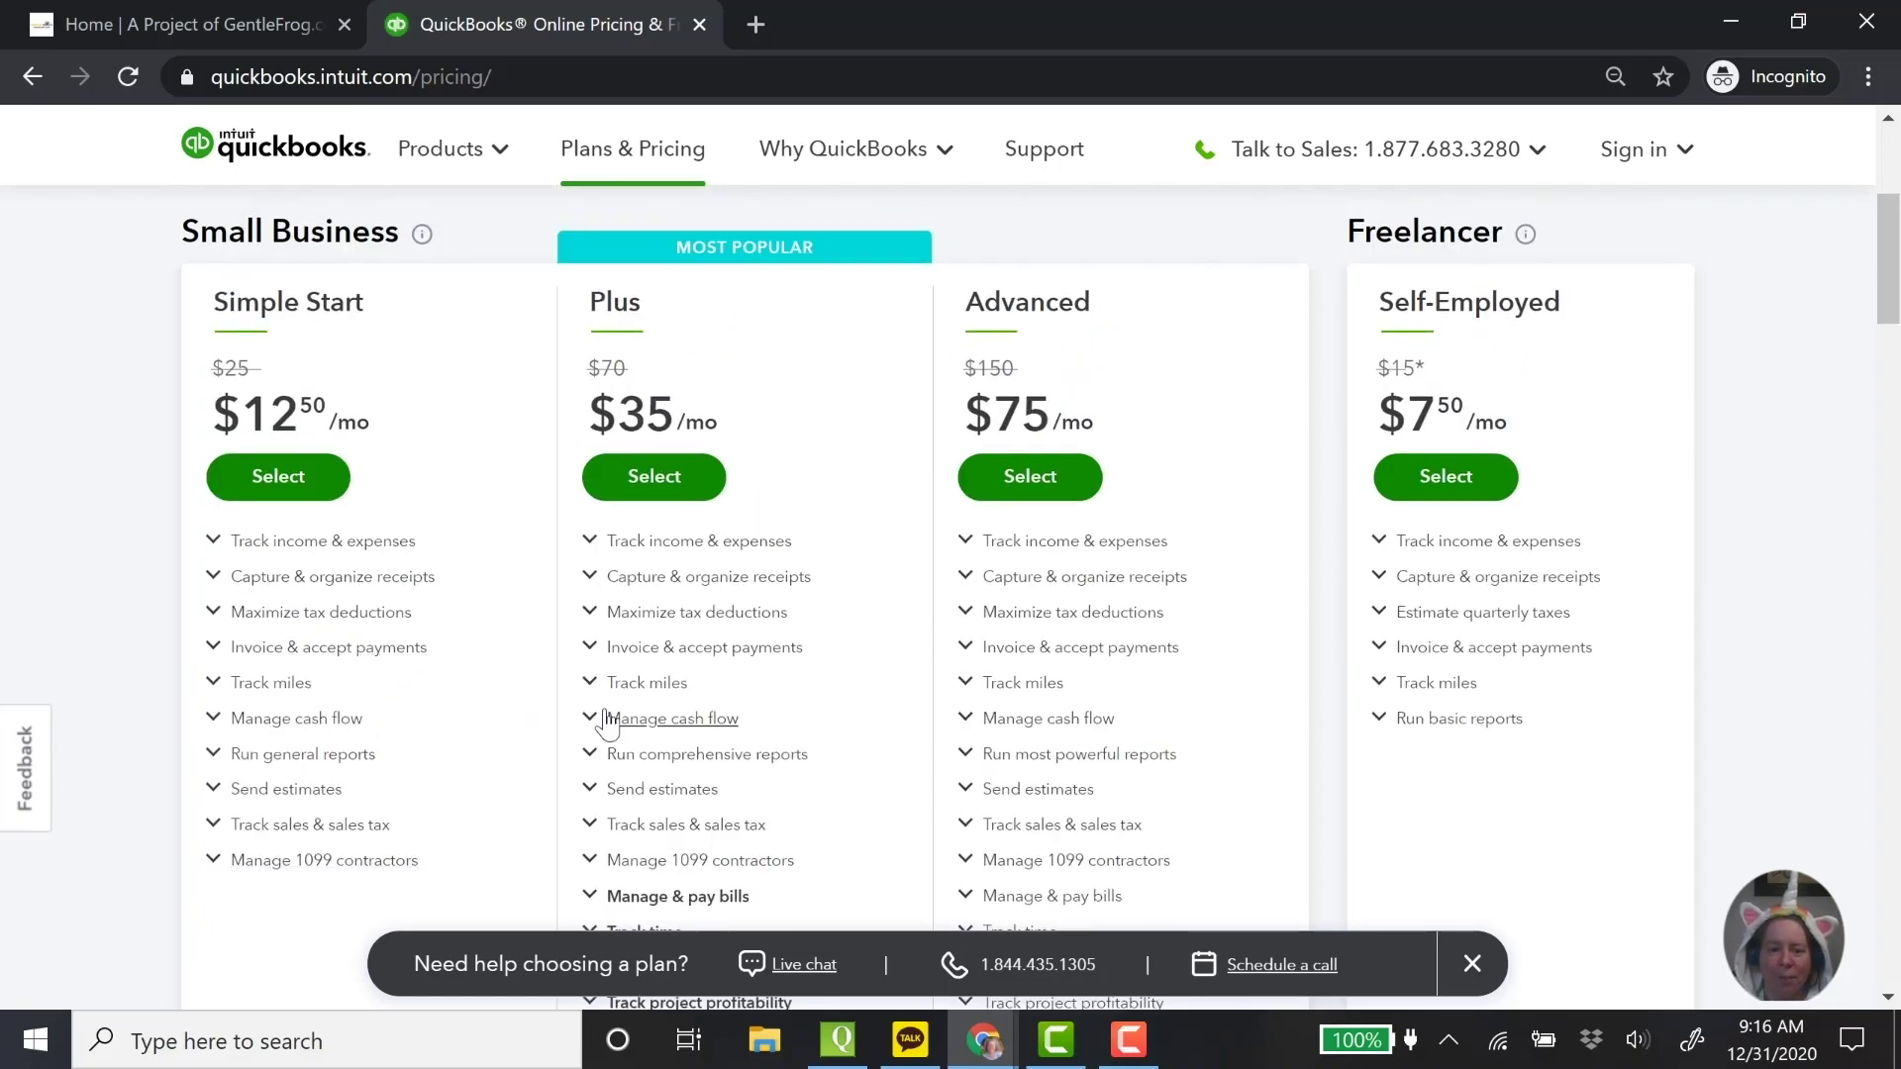
scroll(607, 722, down, 2)
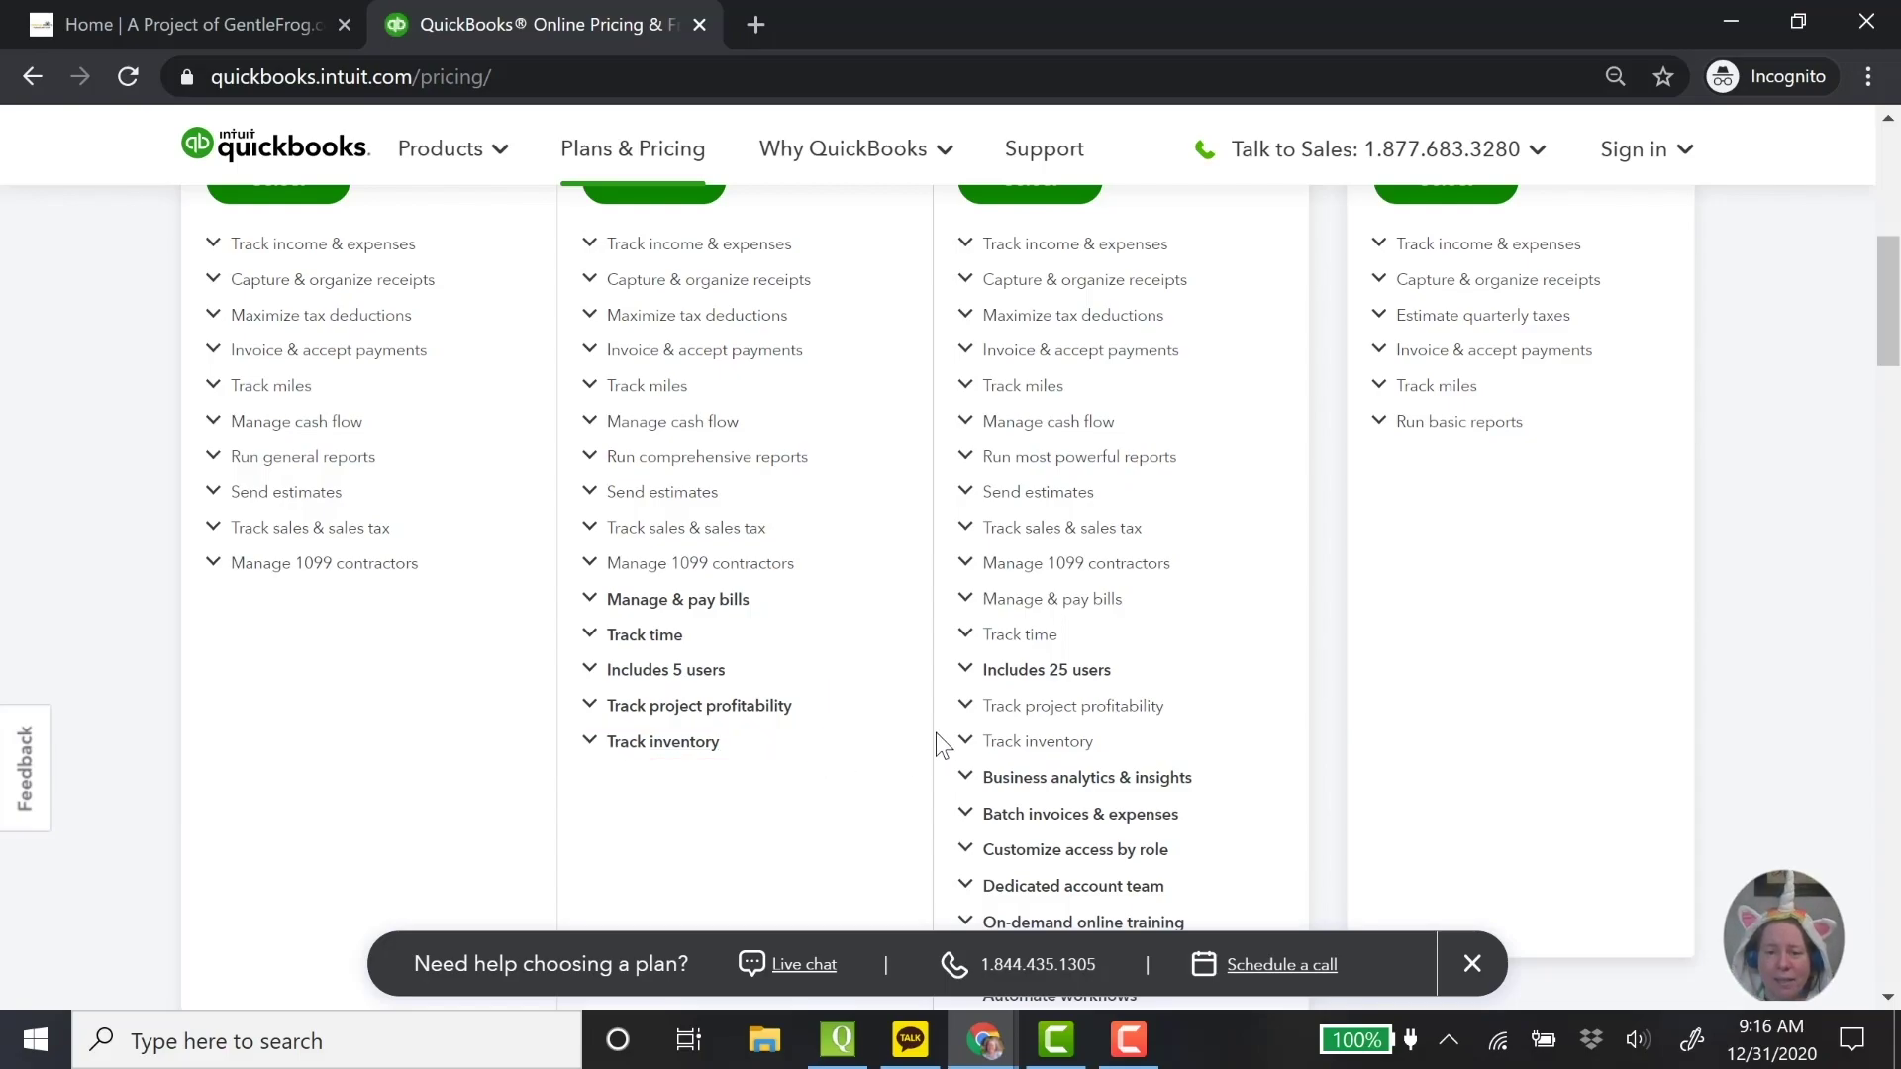
scroll(1185, 732, down, 2)
scroll(1185, 733, up, 5)
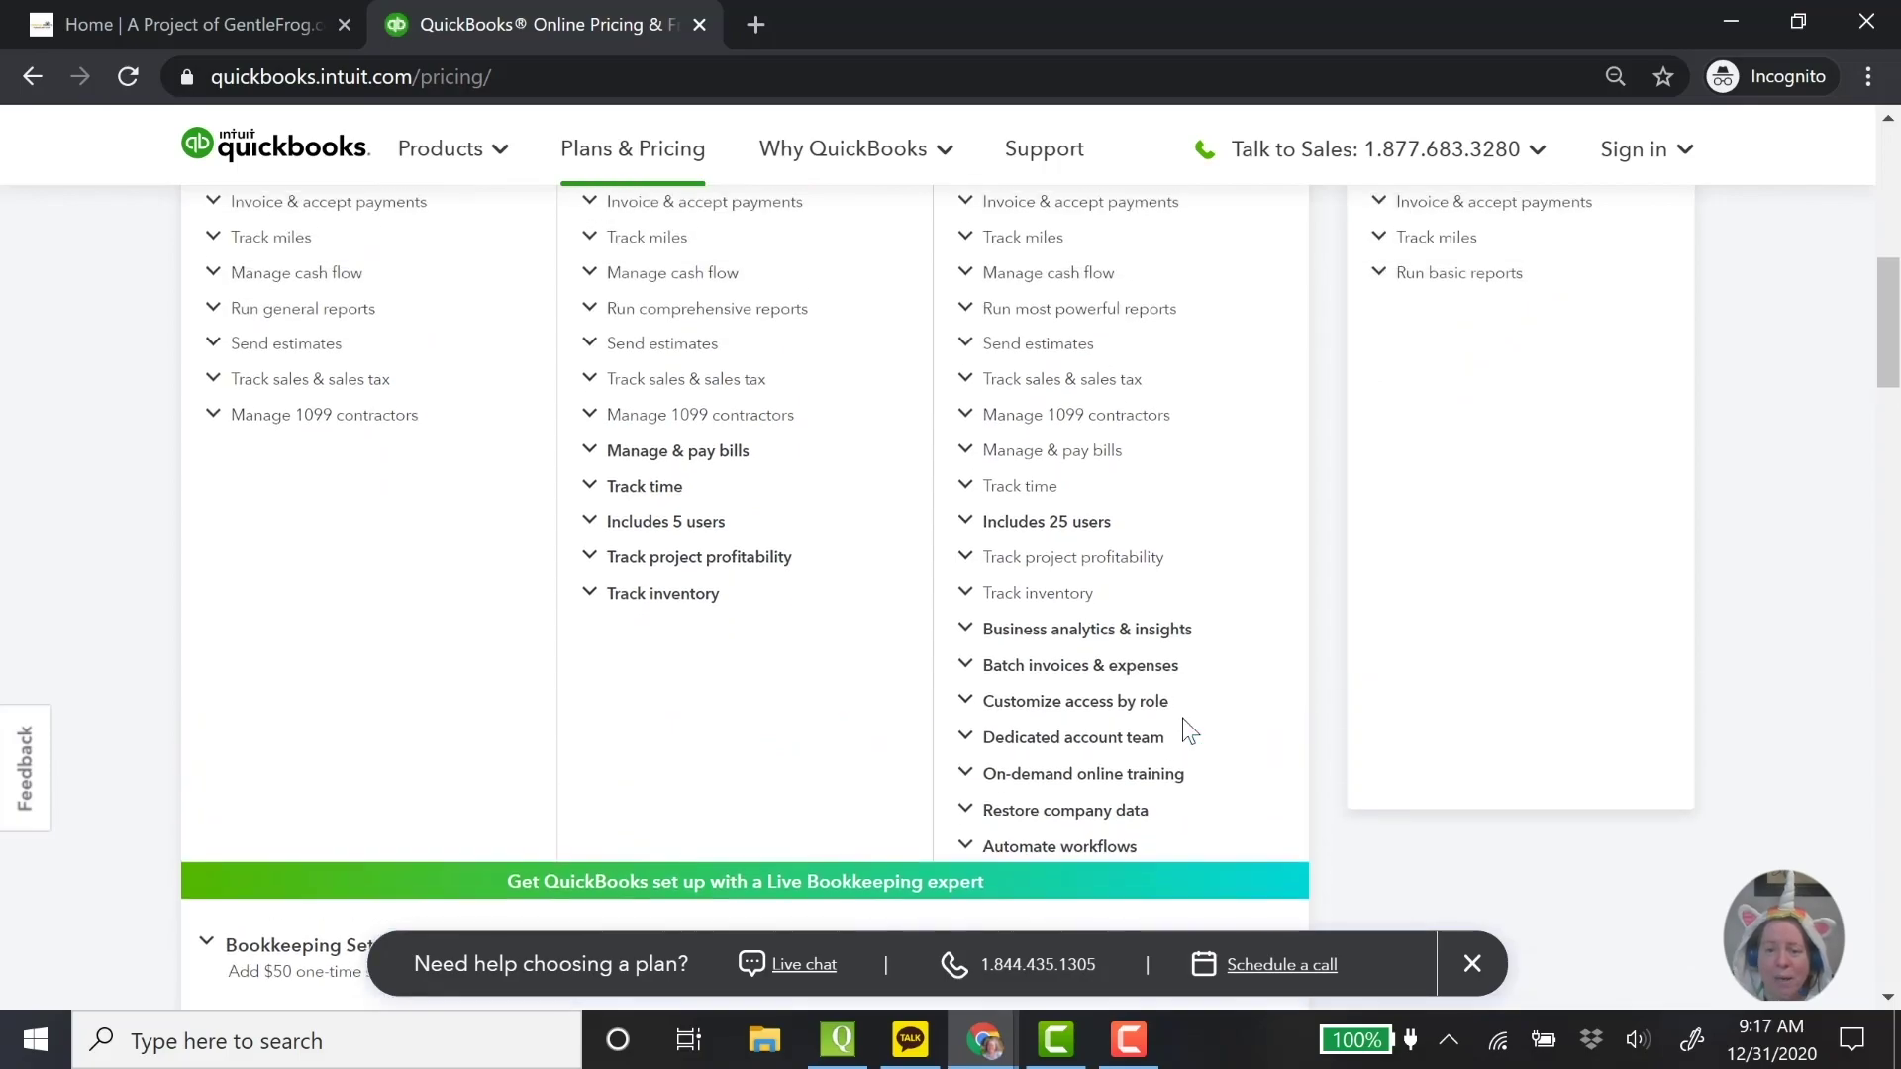
scroll(1182, 717, up, 3)
Step: Highlight the $150 and $25 original prices, the discounted 12, and the 30-day free trial wording
double_click(990, 517)
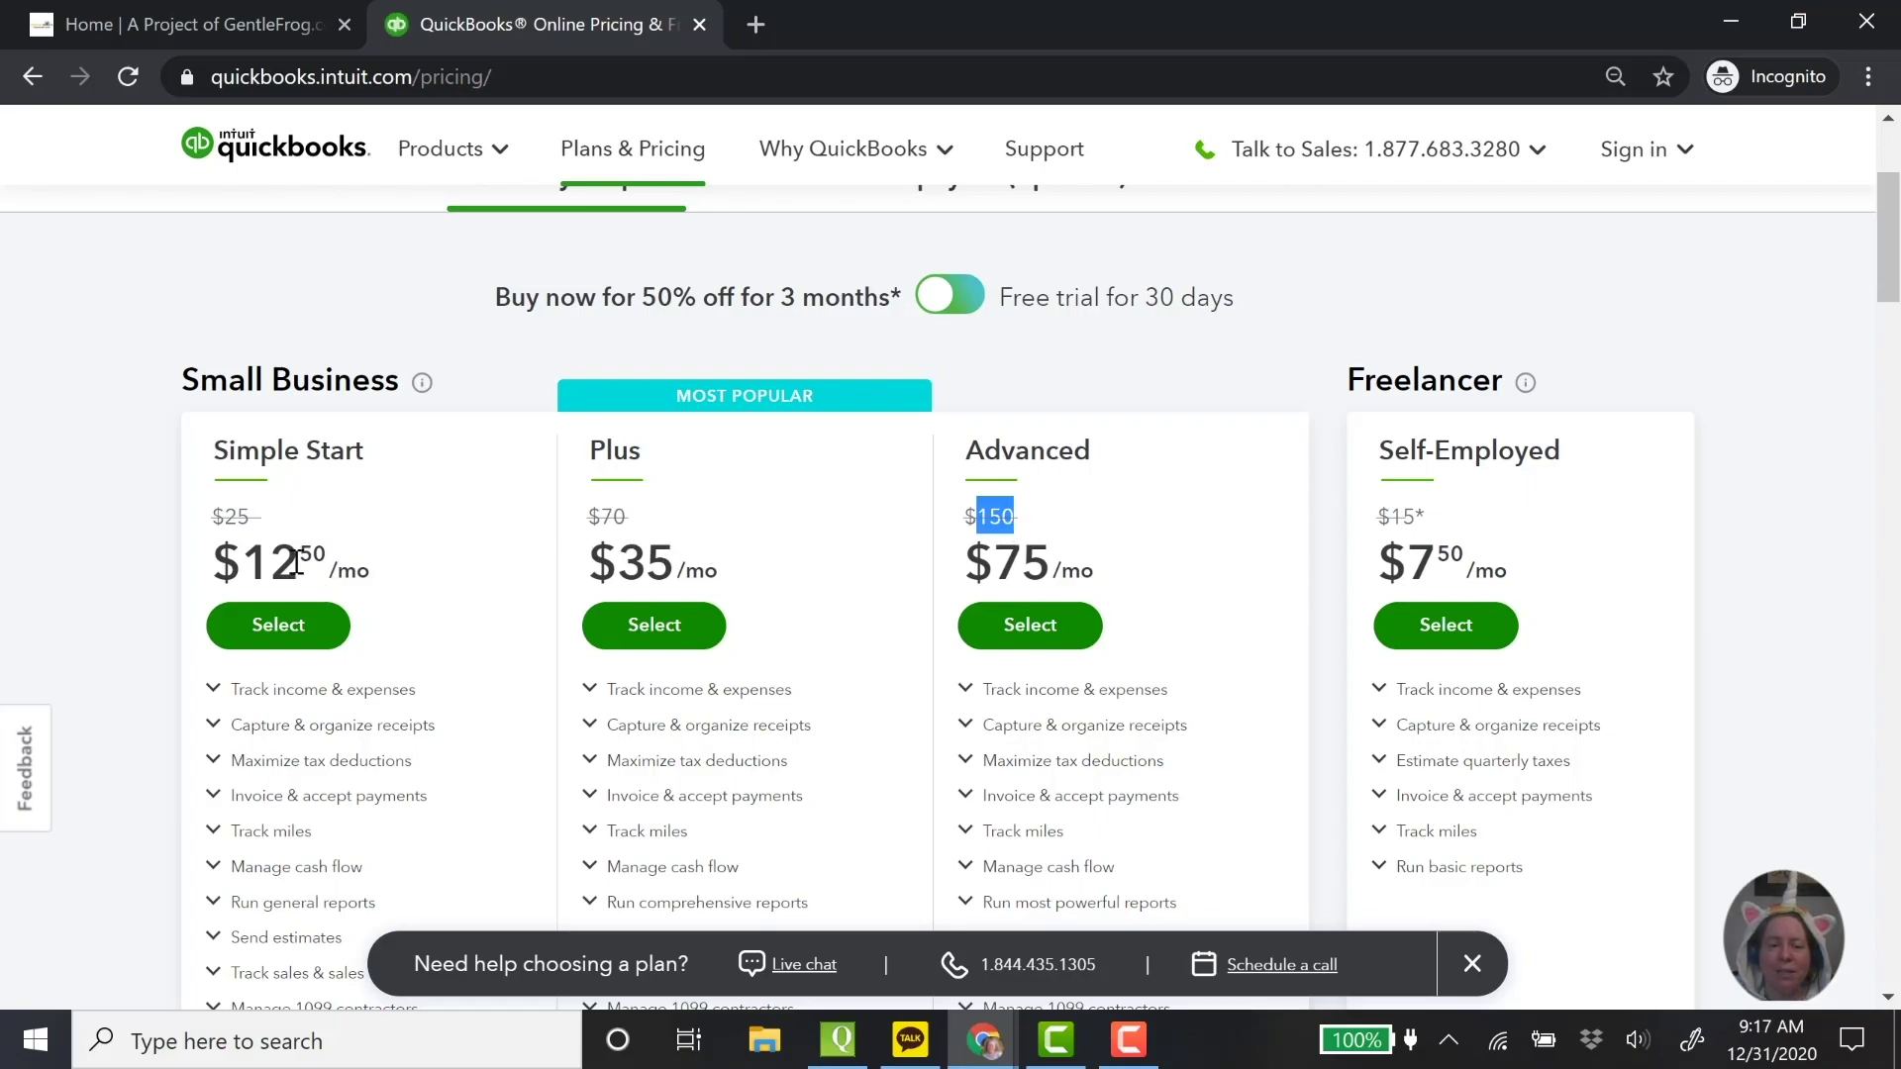
drag(259, 515, 214, 516)
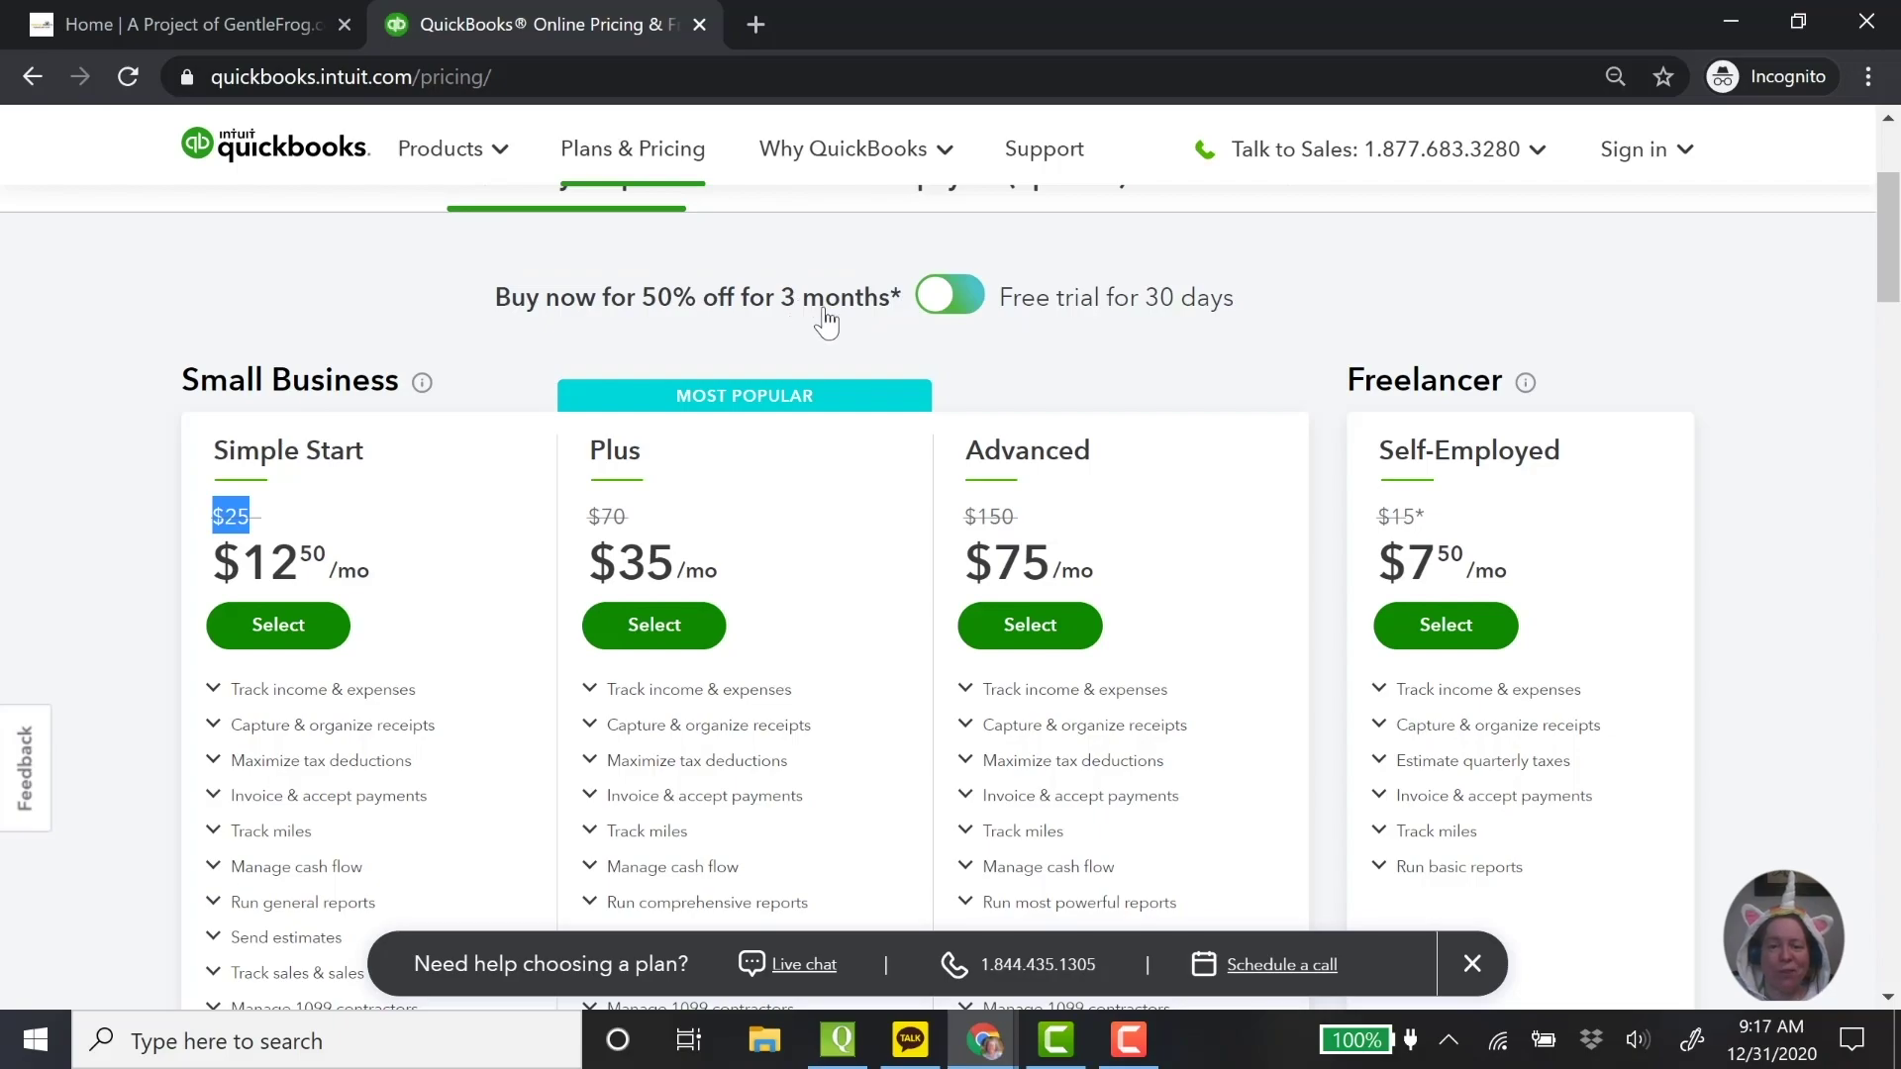
drag(299, 565, 242, 564)
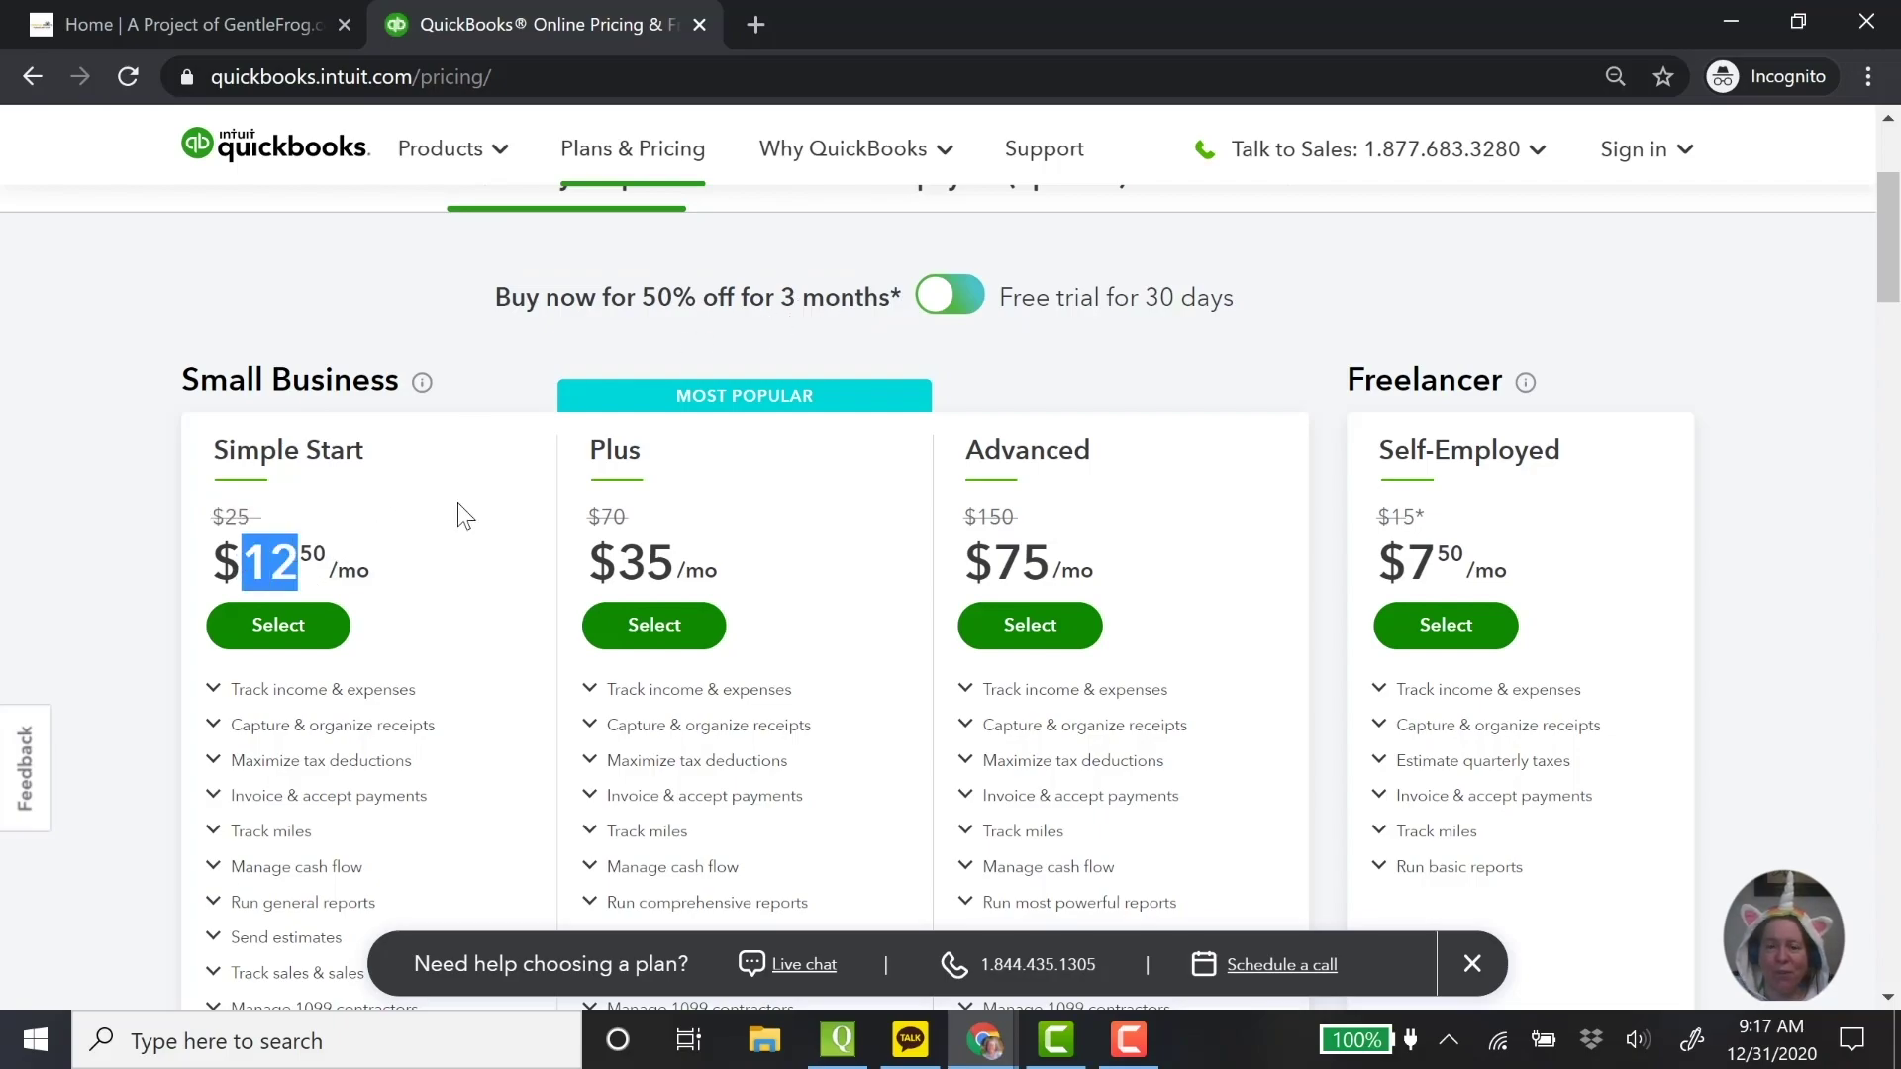
drag(1011, 297, 1173, 310)
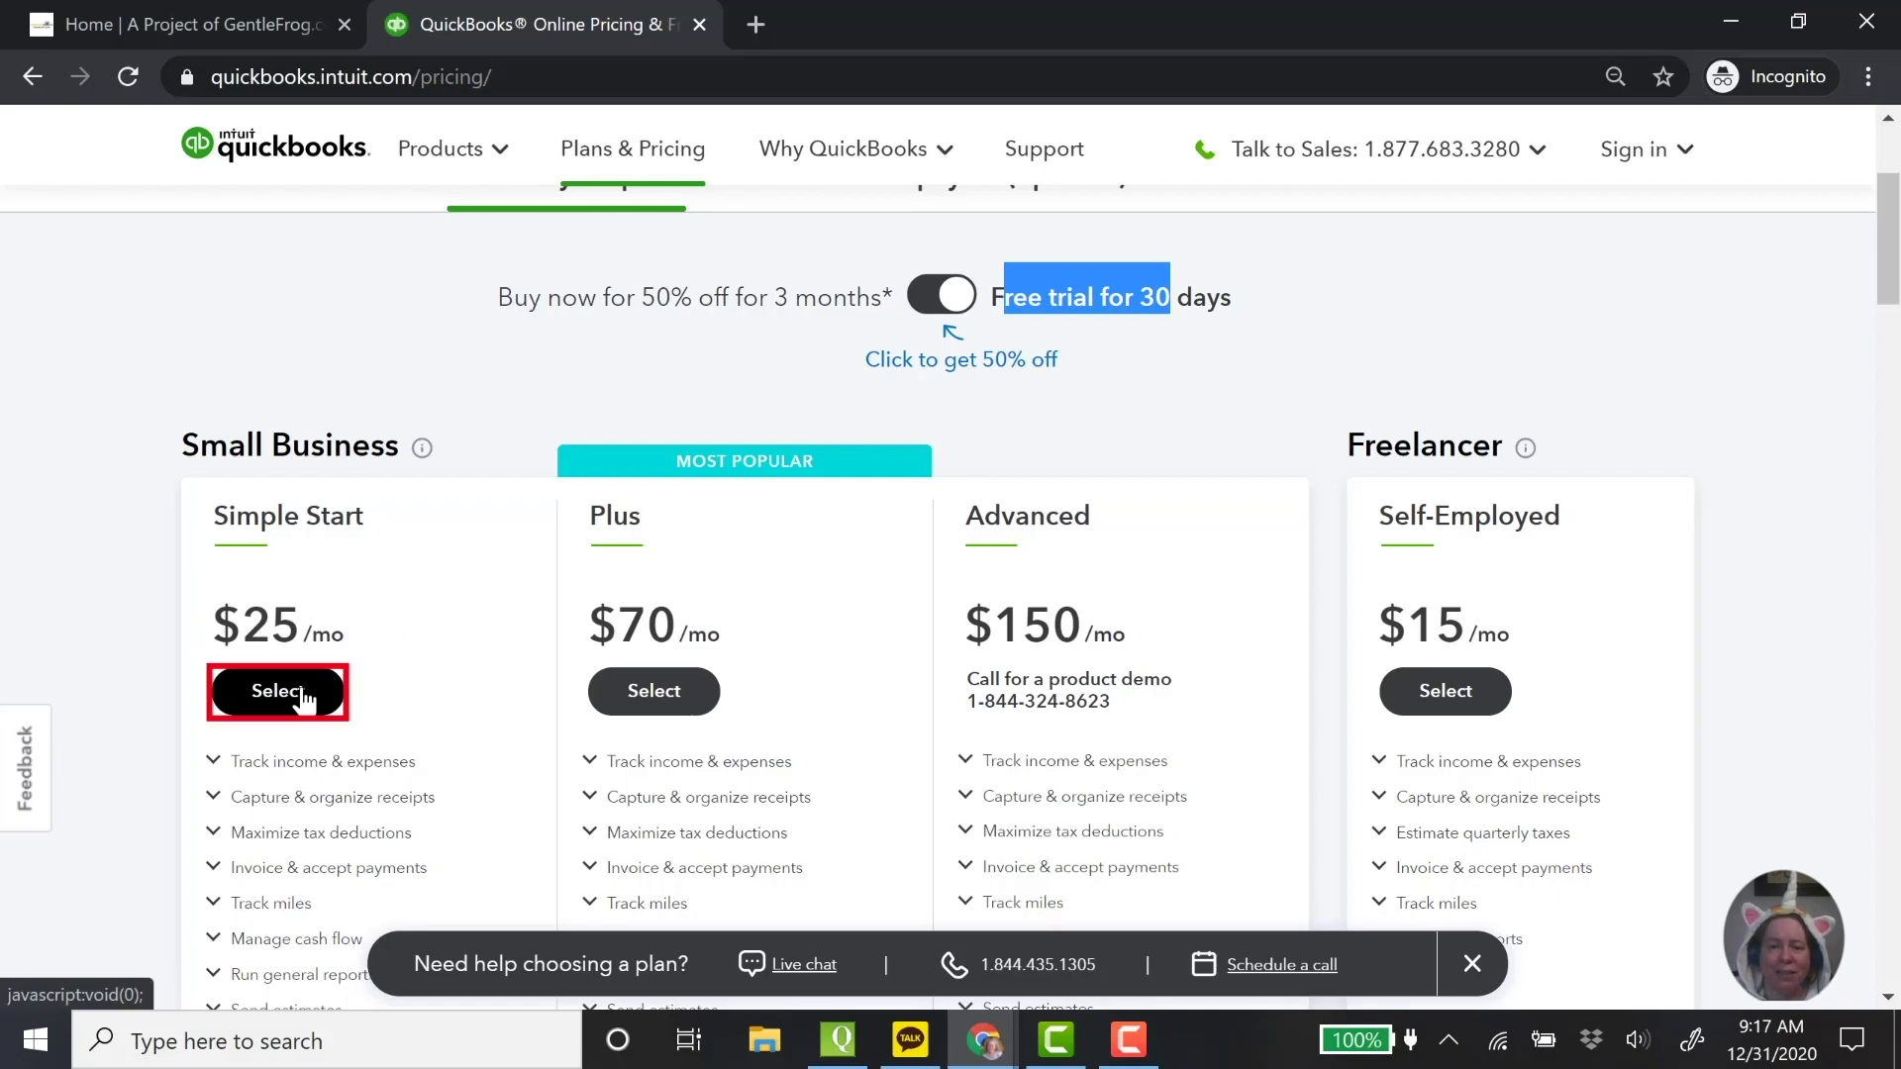
Step: Choose Simple Start, continue without payroll, and review the $25/mo free-trial order summary
click(281, 691)
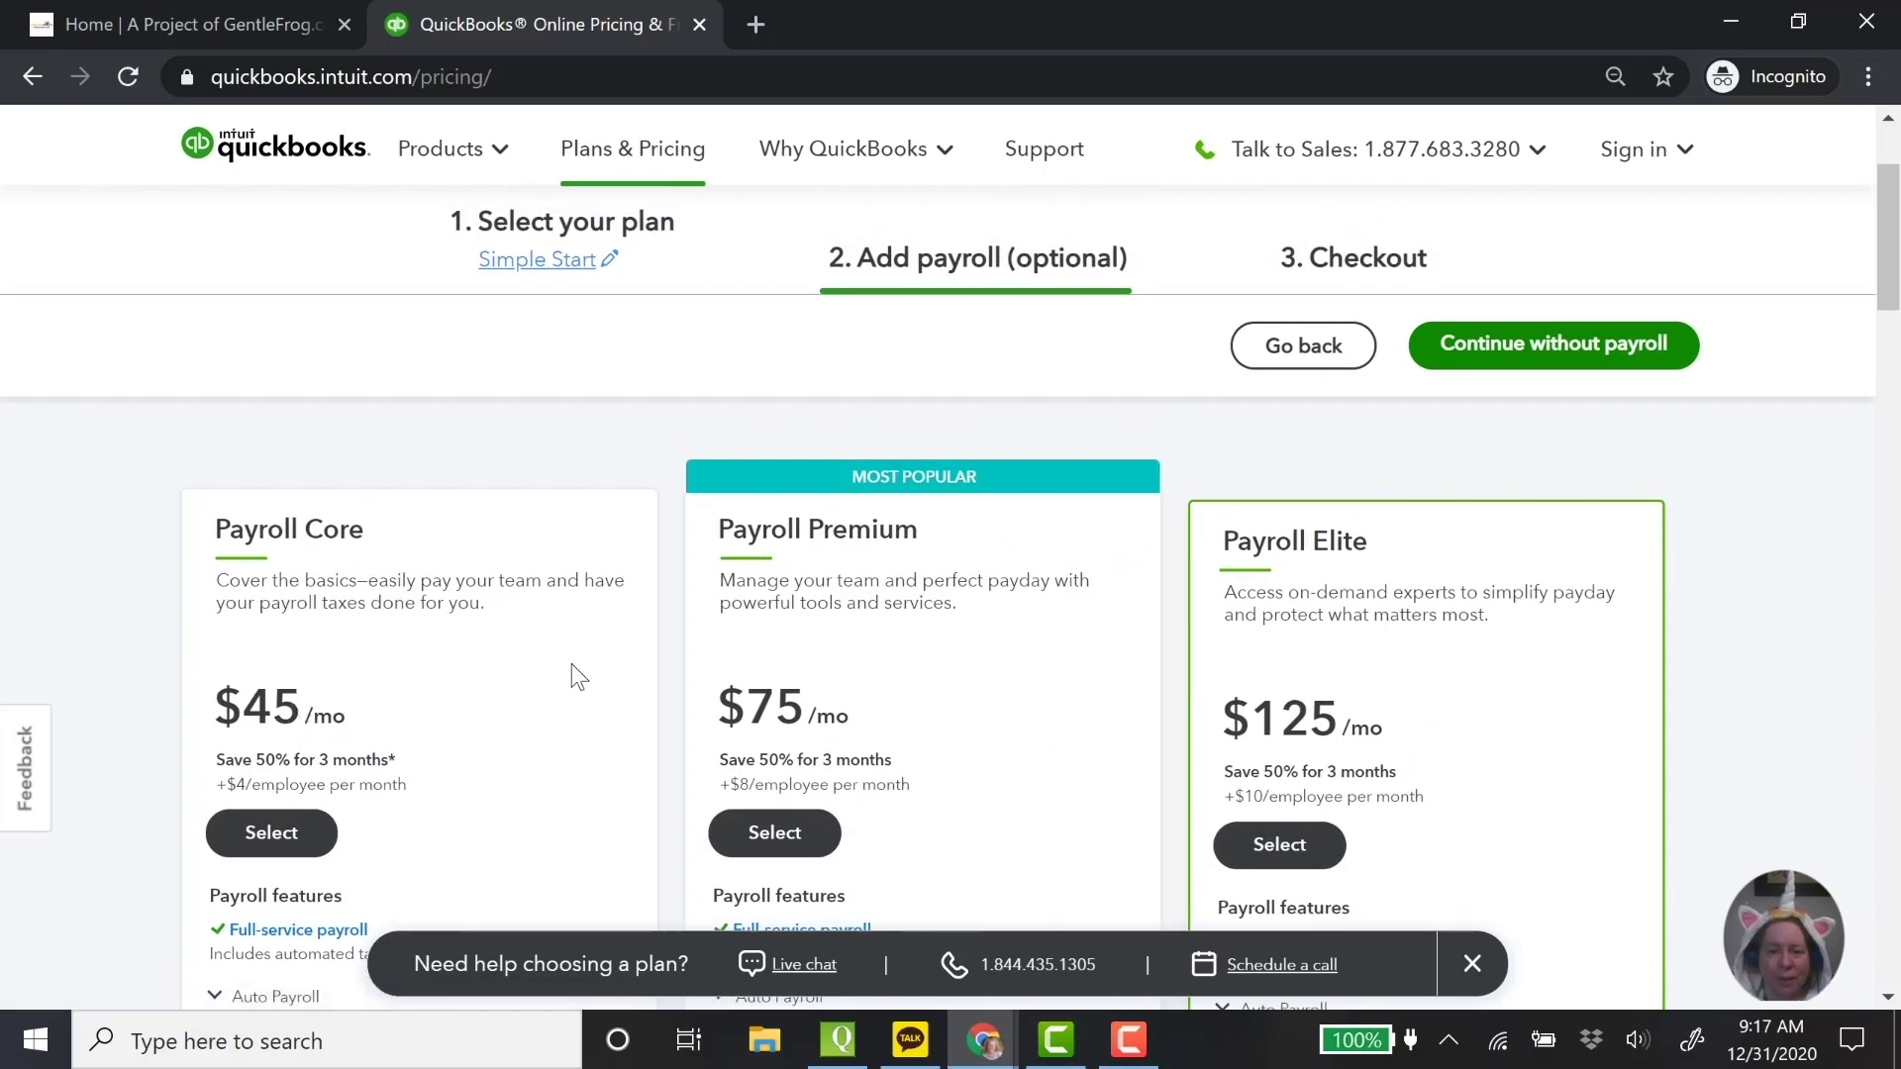
scroll(580, 622, down, 2)
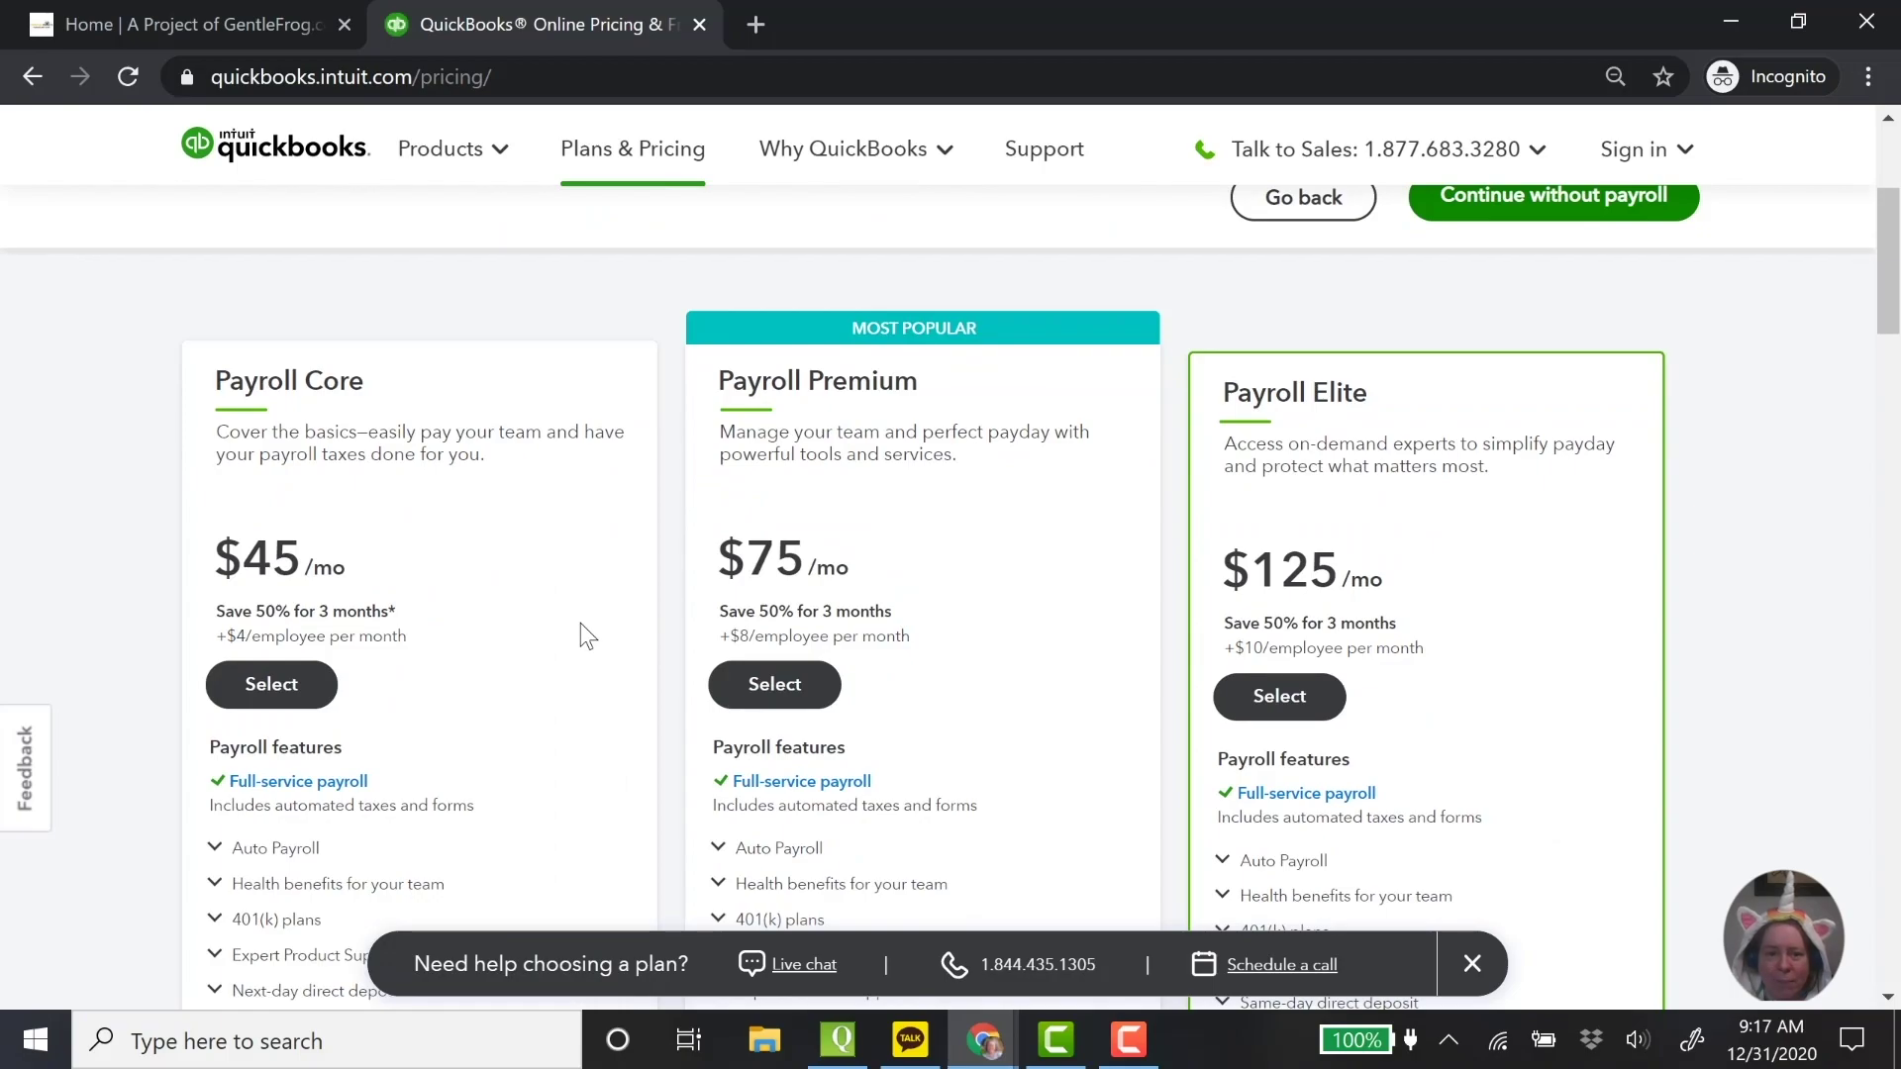
scroll(580, 622, up, 2)
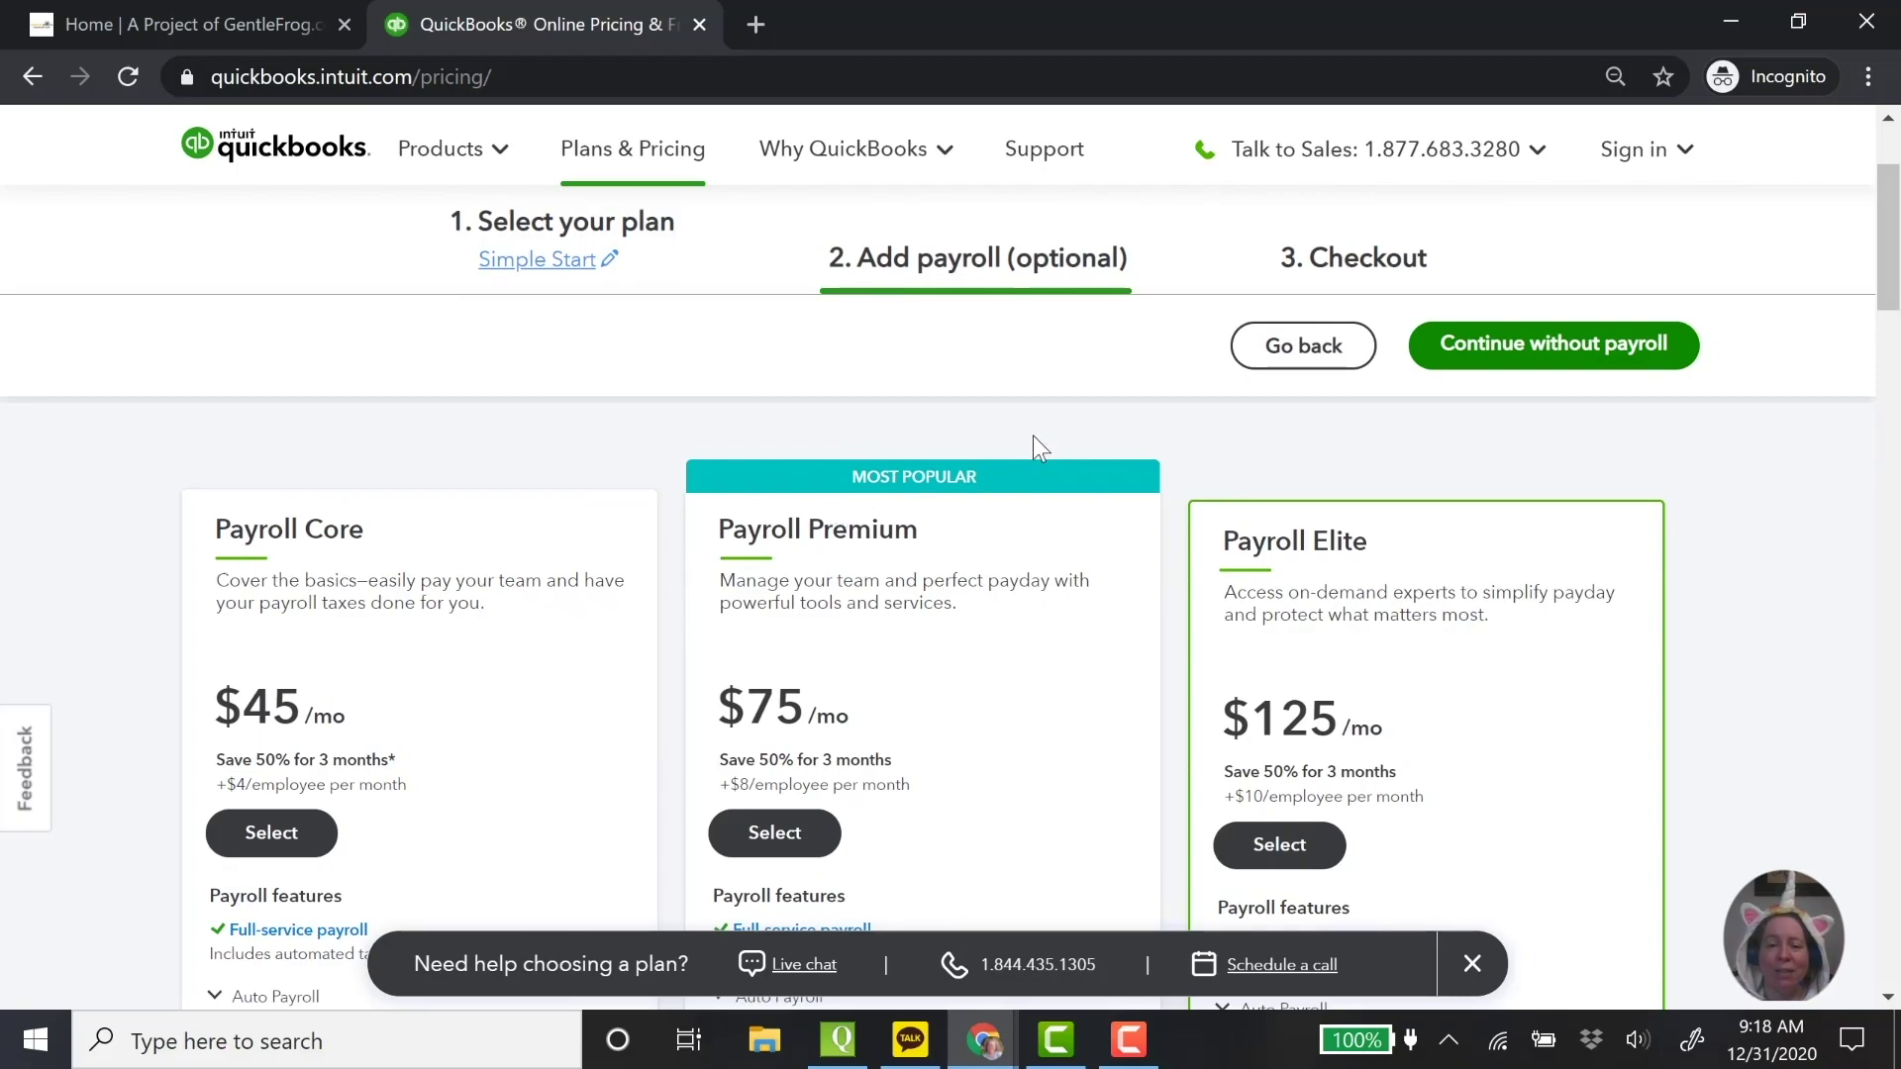
click(1533, 349)
scroll(1491, 621, down, 2)
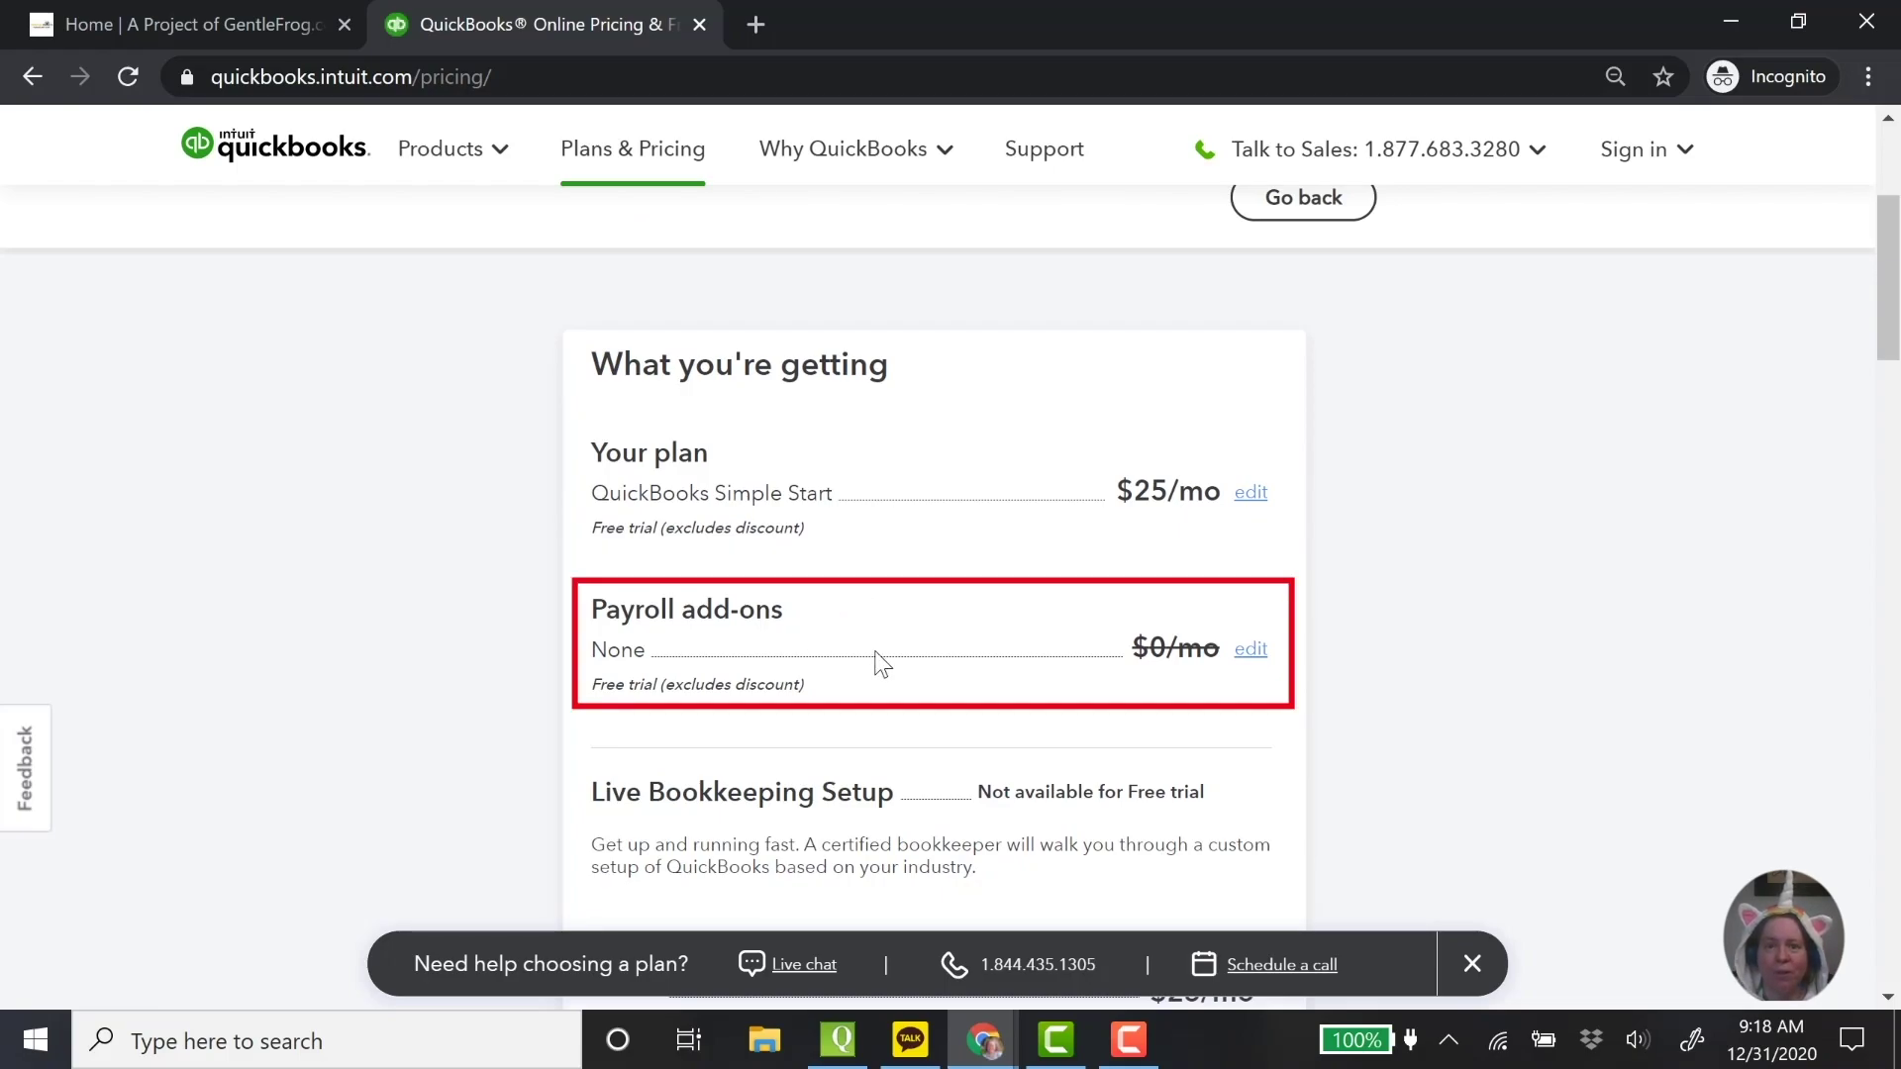
scroll(879, 663, down, 3)
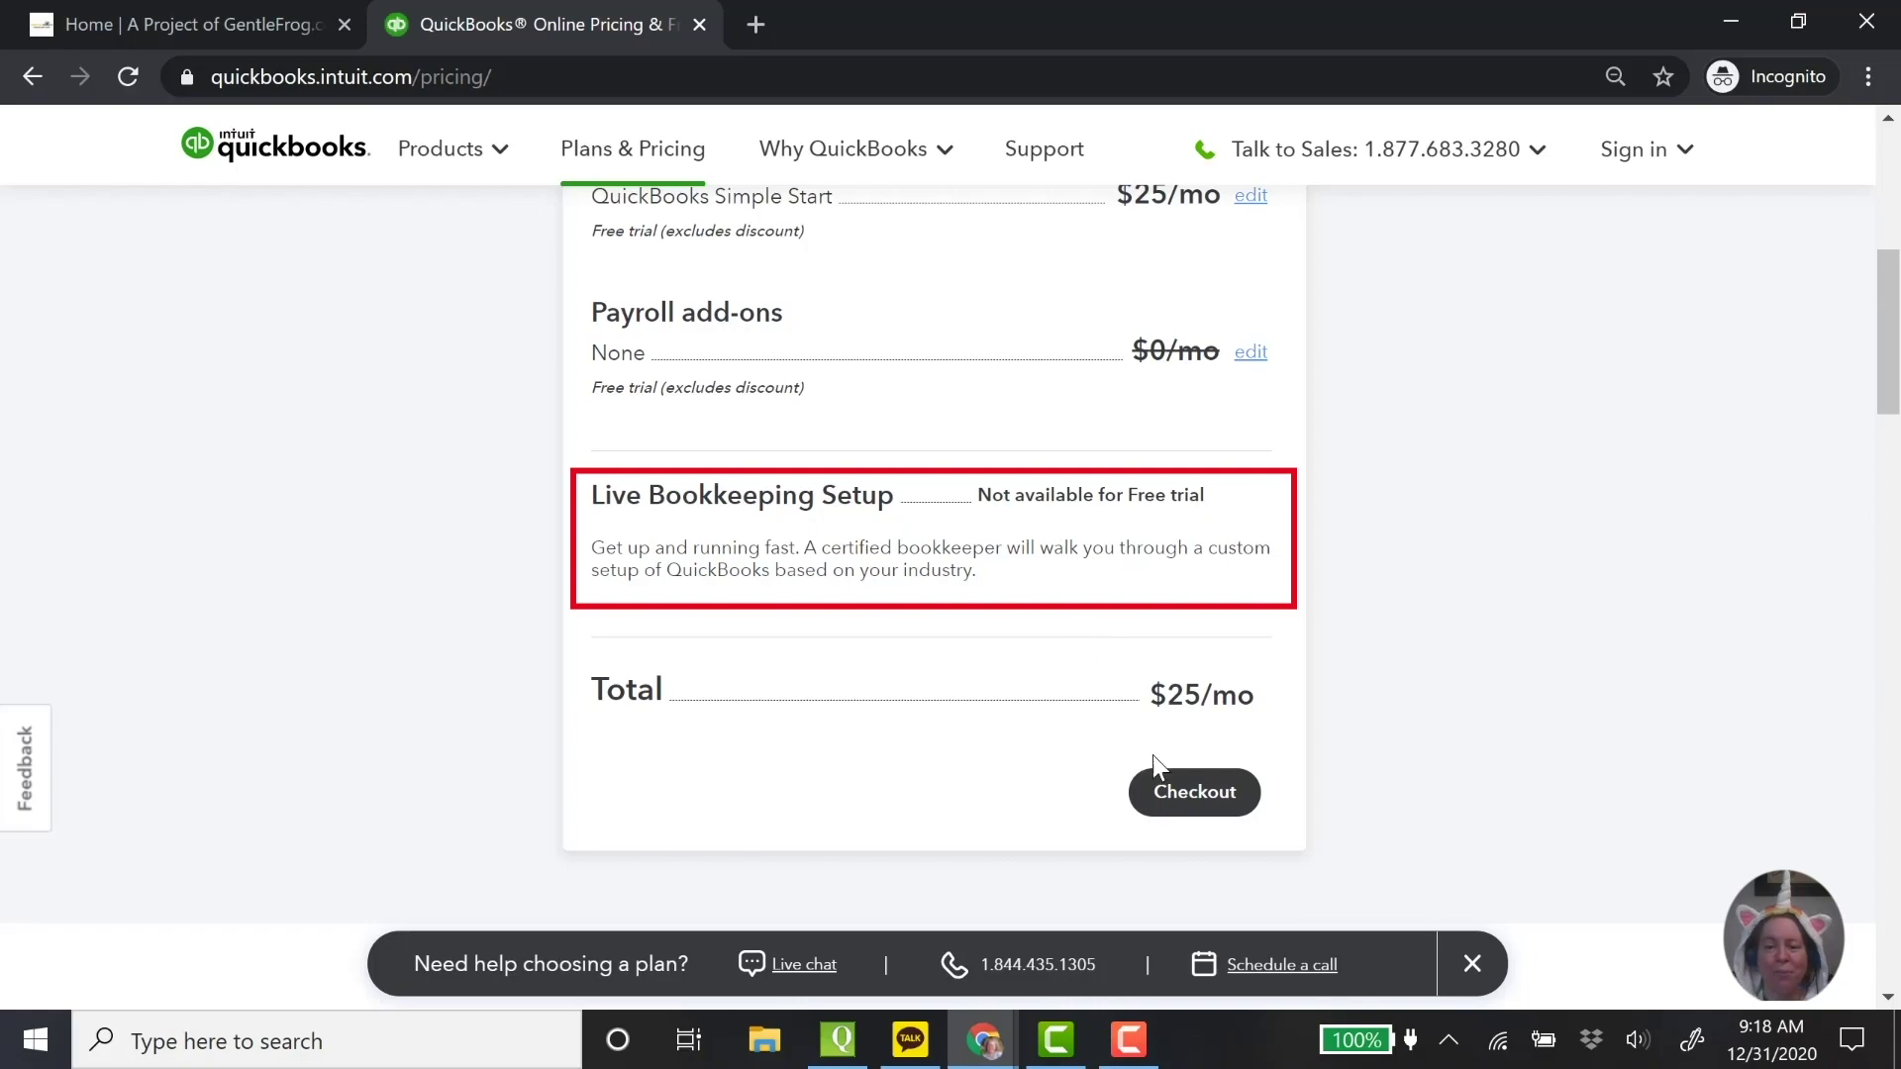
Step: Fill in the sign-up email address and mobile phone number on the account form
click(1201, 797)
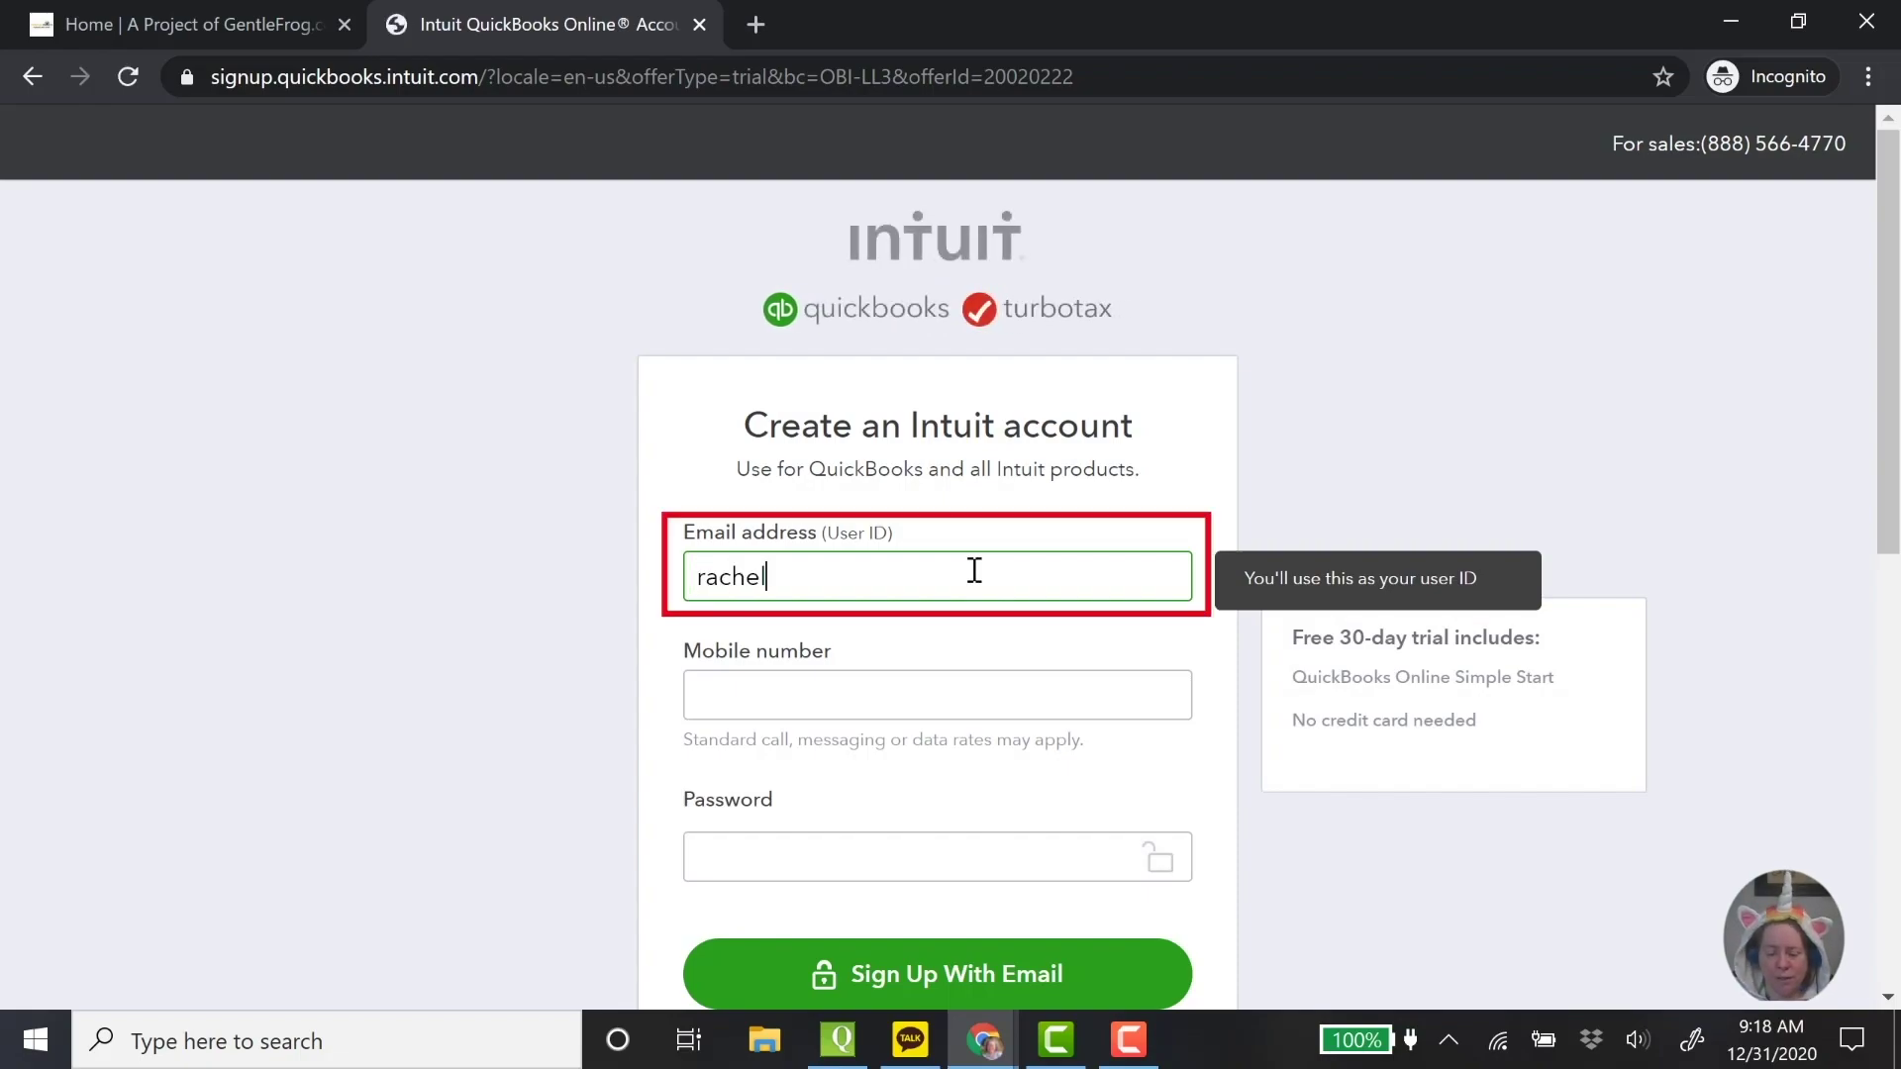
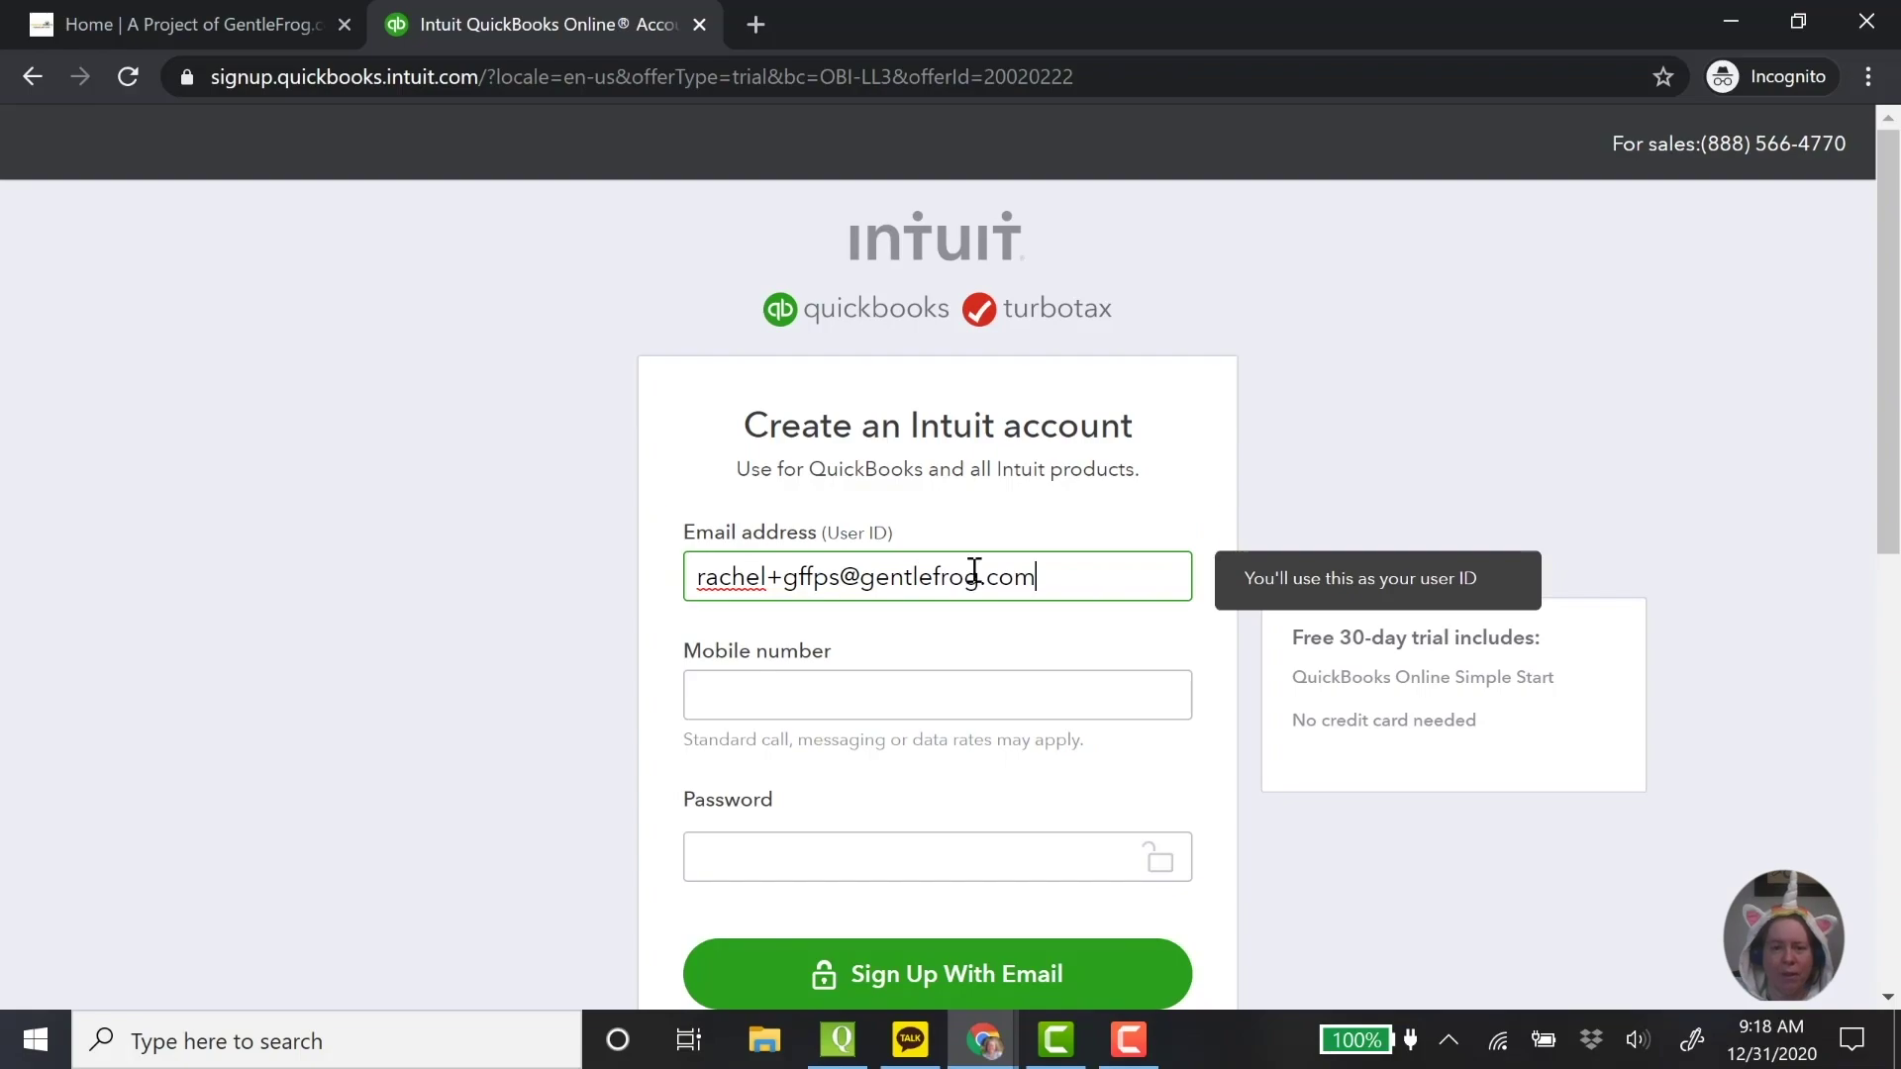
key(Tab)
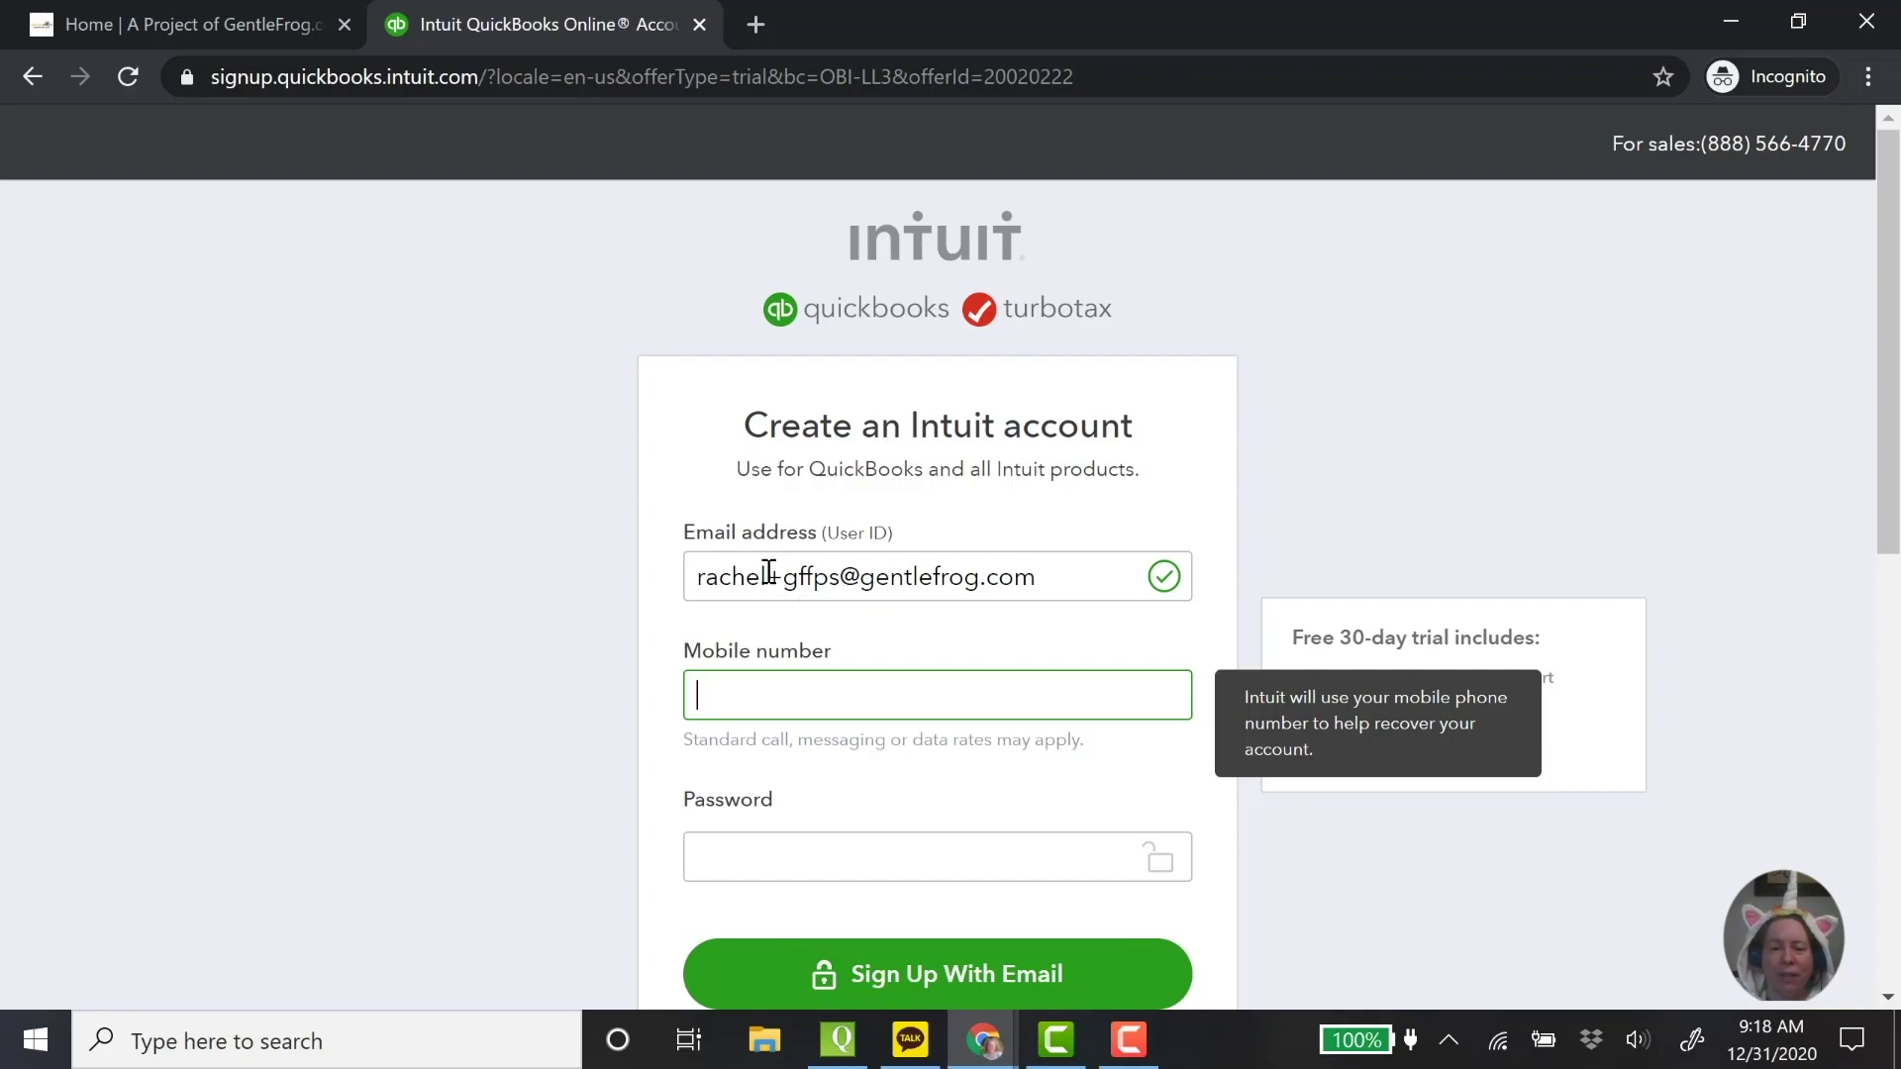
drag(768, 575, 835, 579)
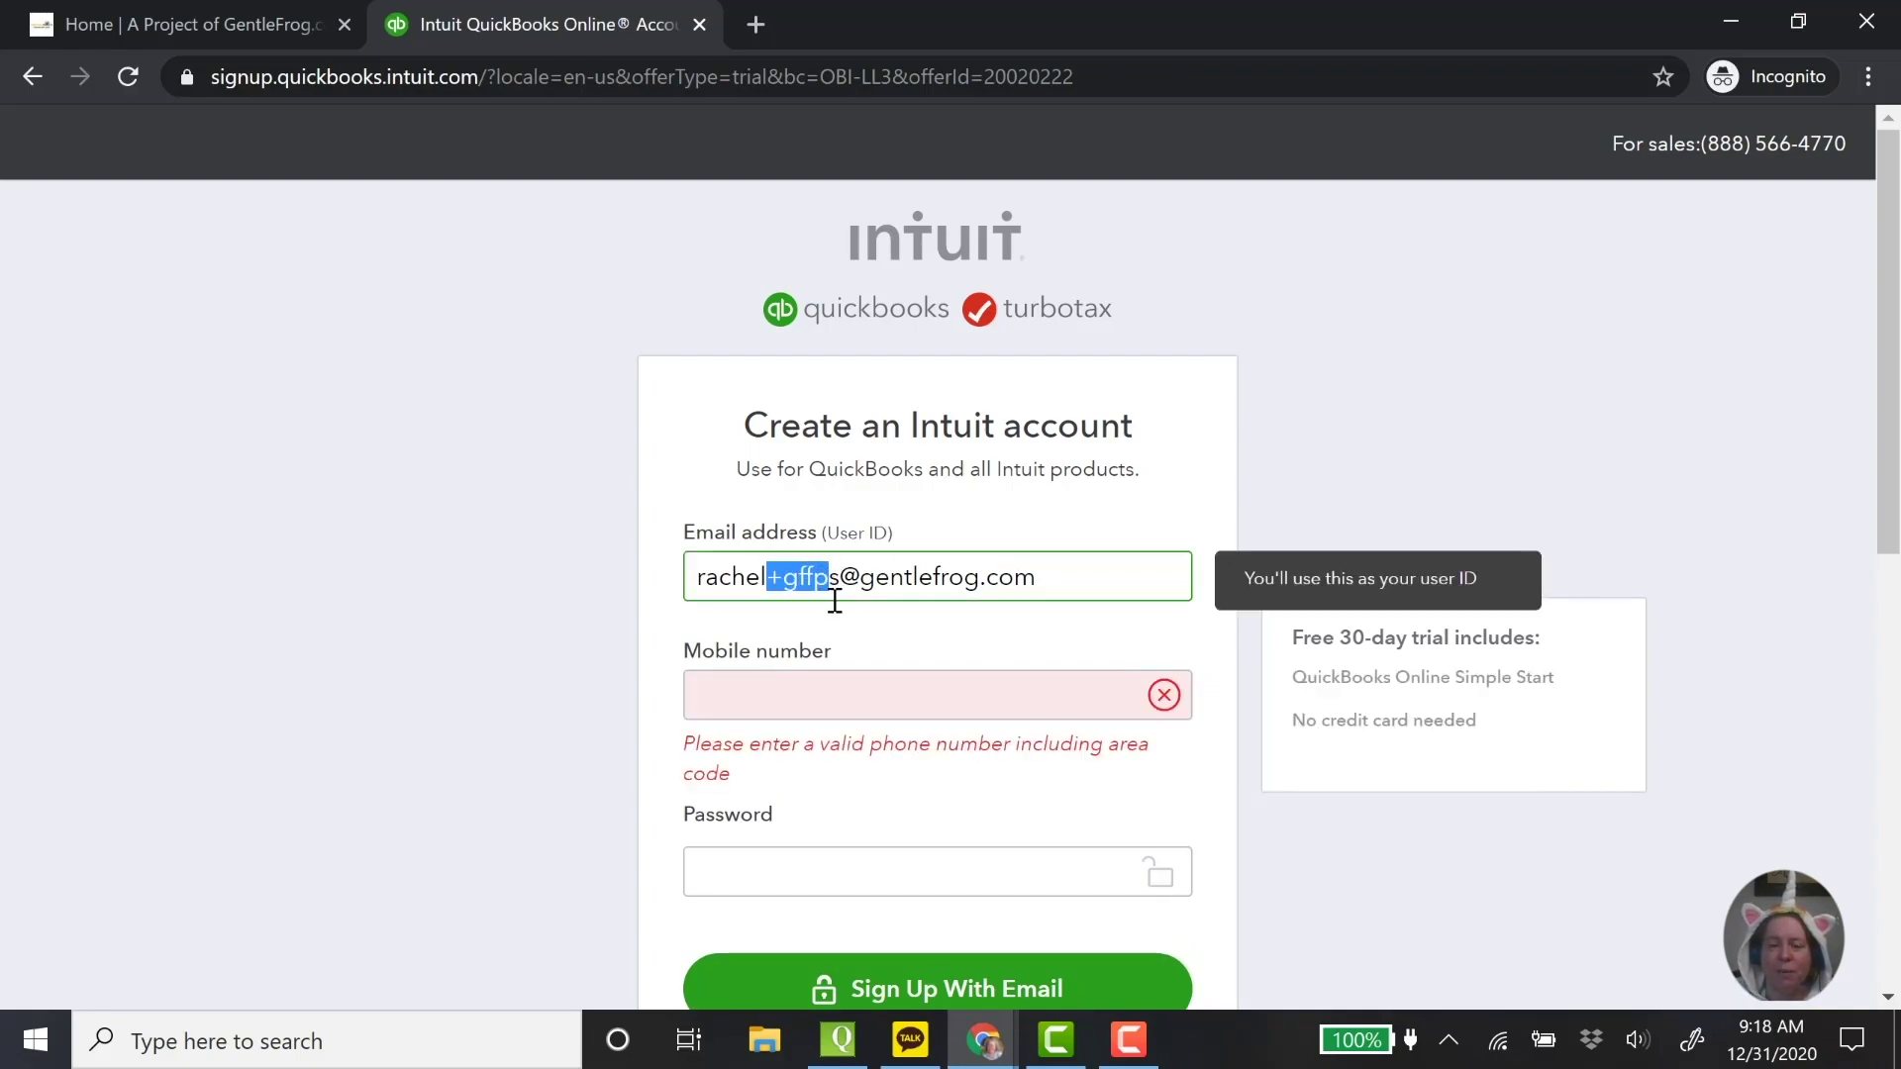
click(765, 700)
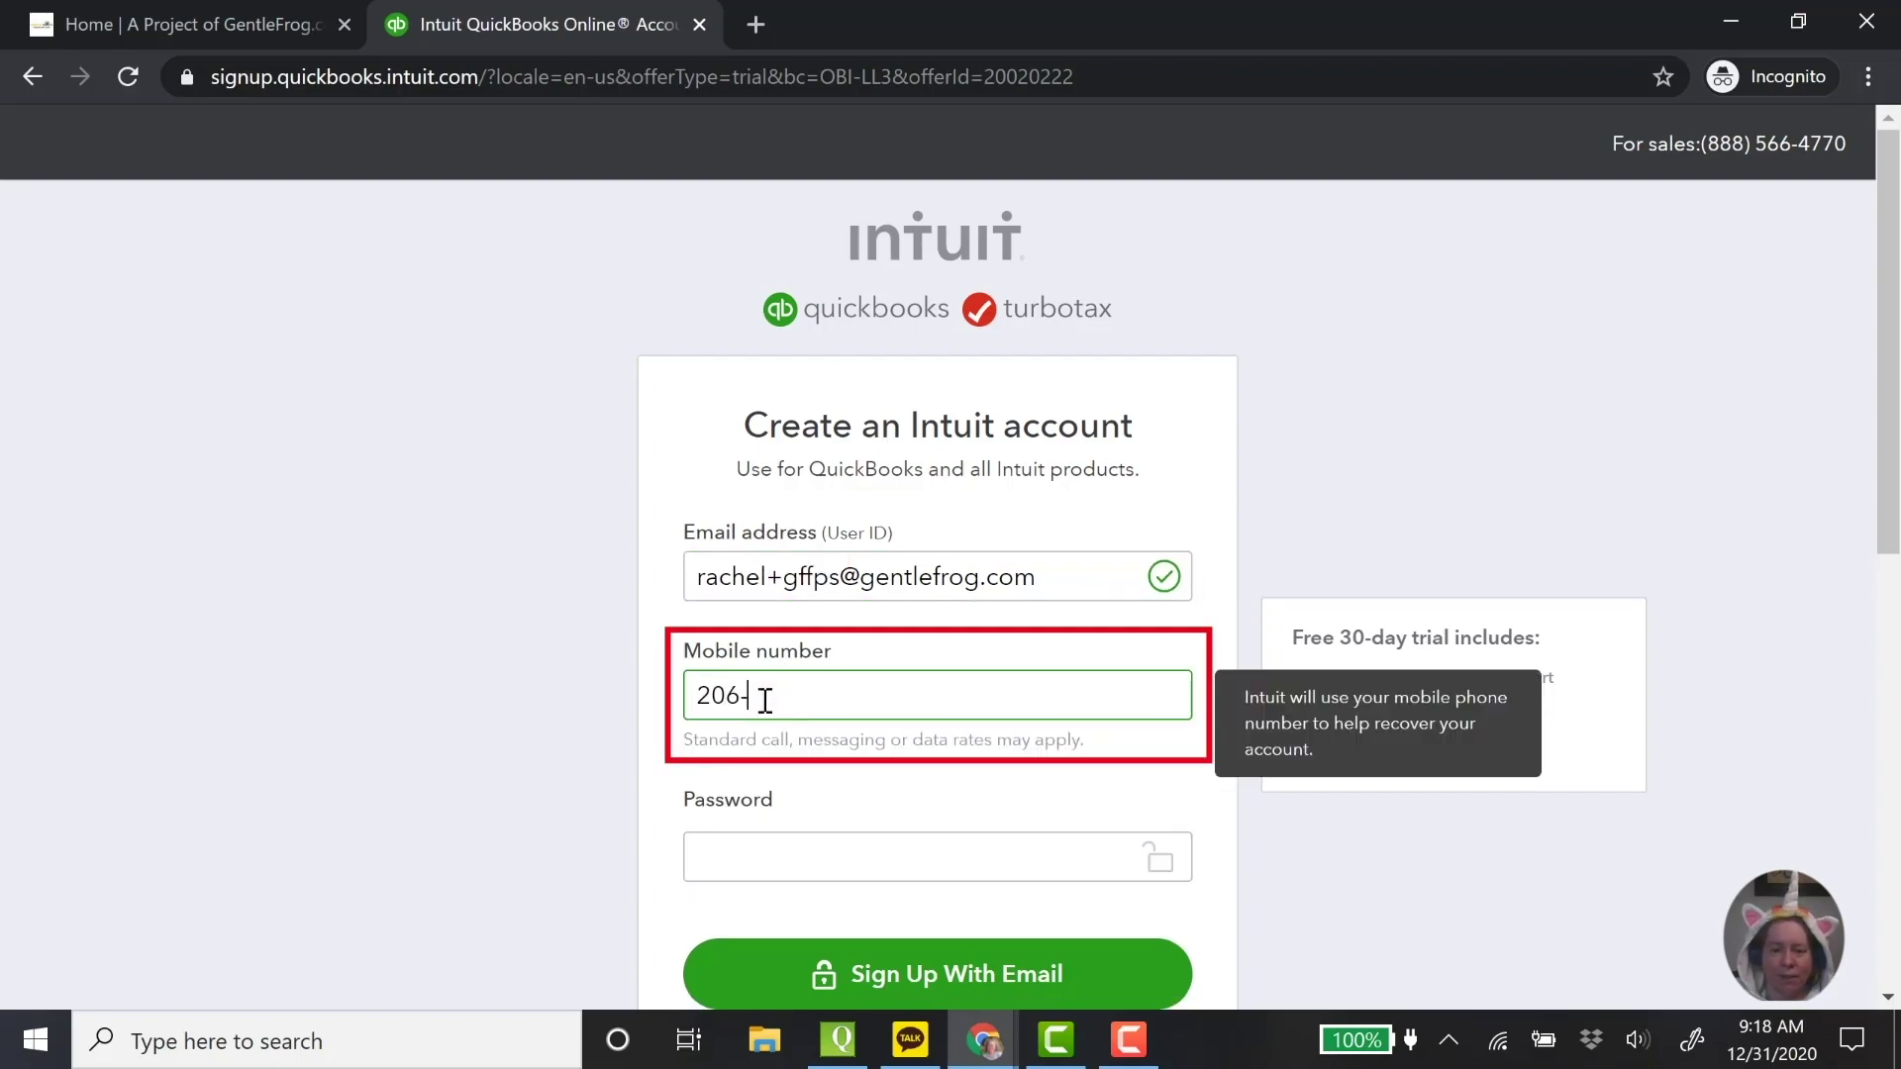
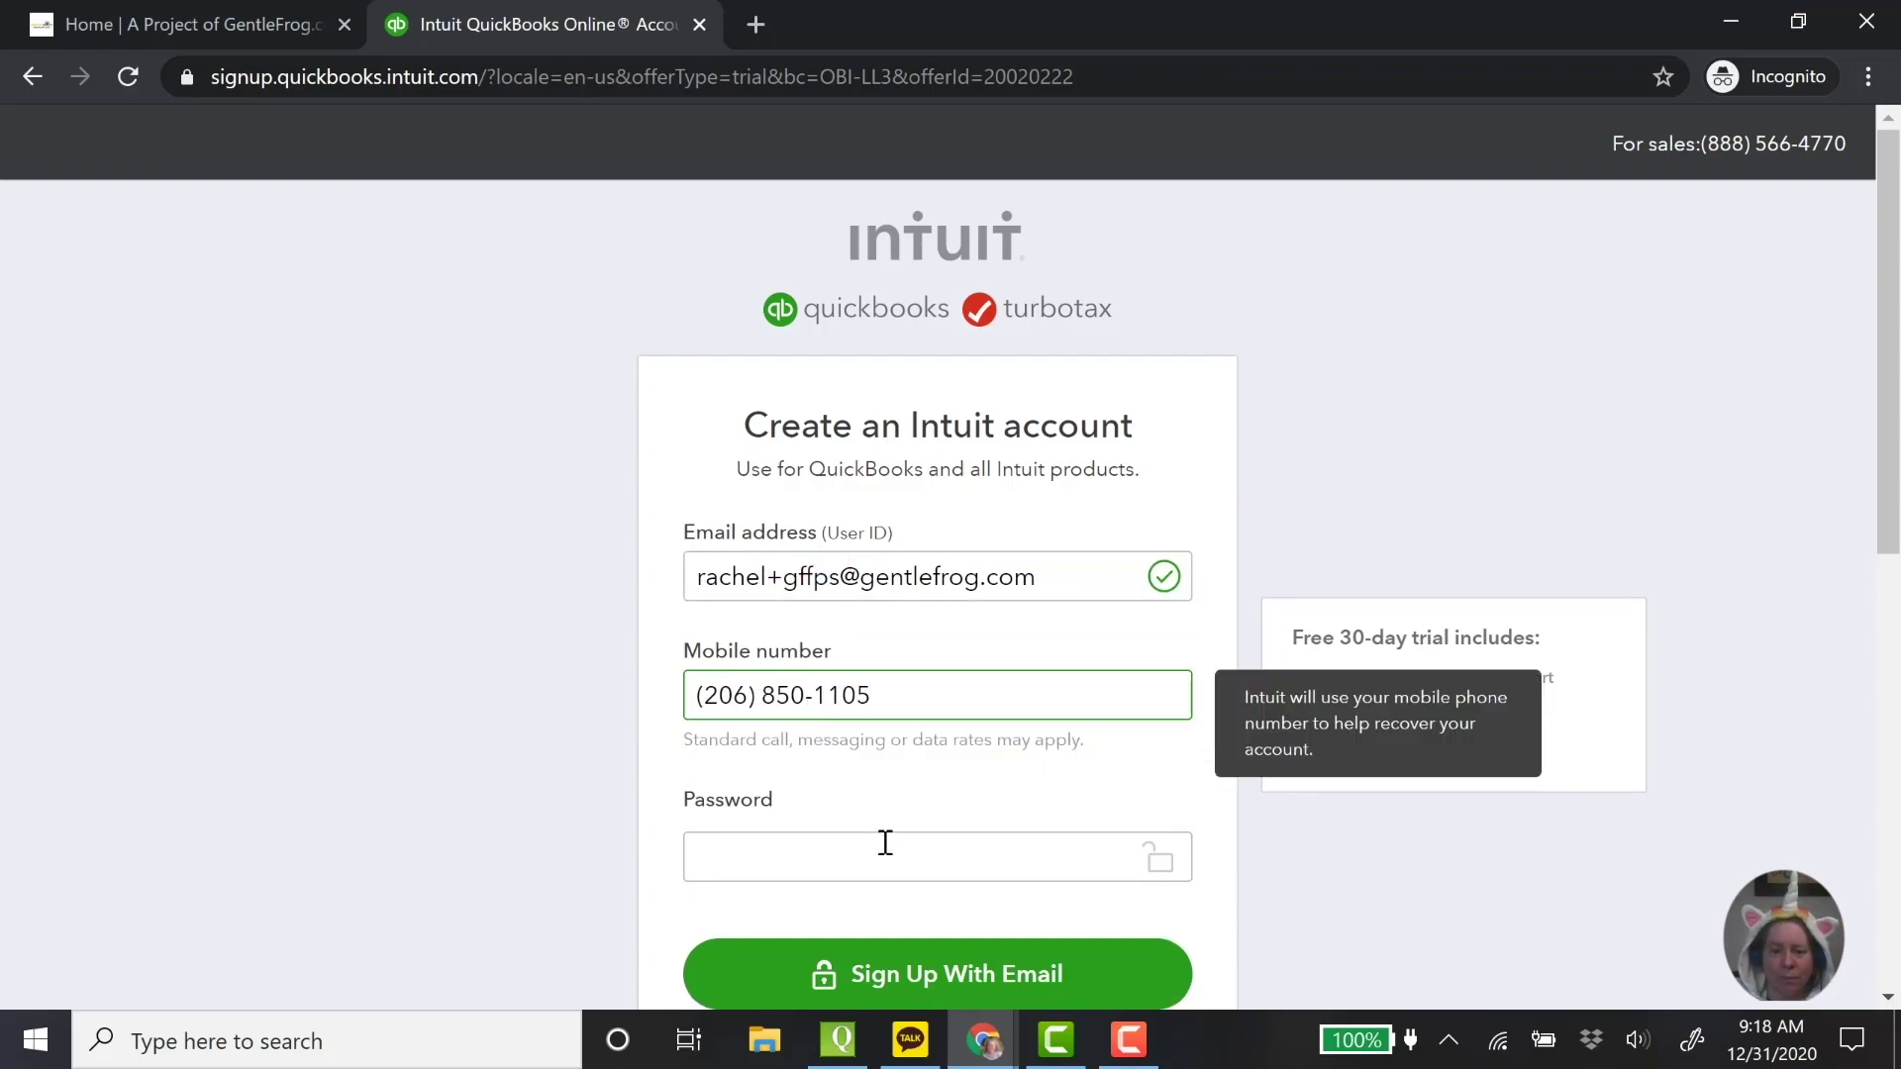
Step: Enter the account password, sign up, and submit the 6-digit phone verification code
click(885, 843)
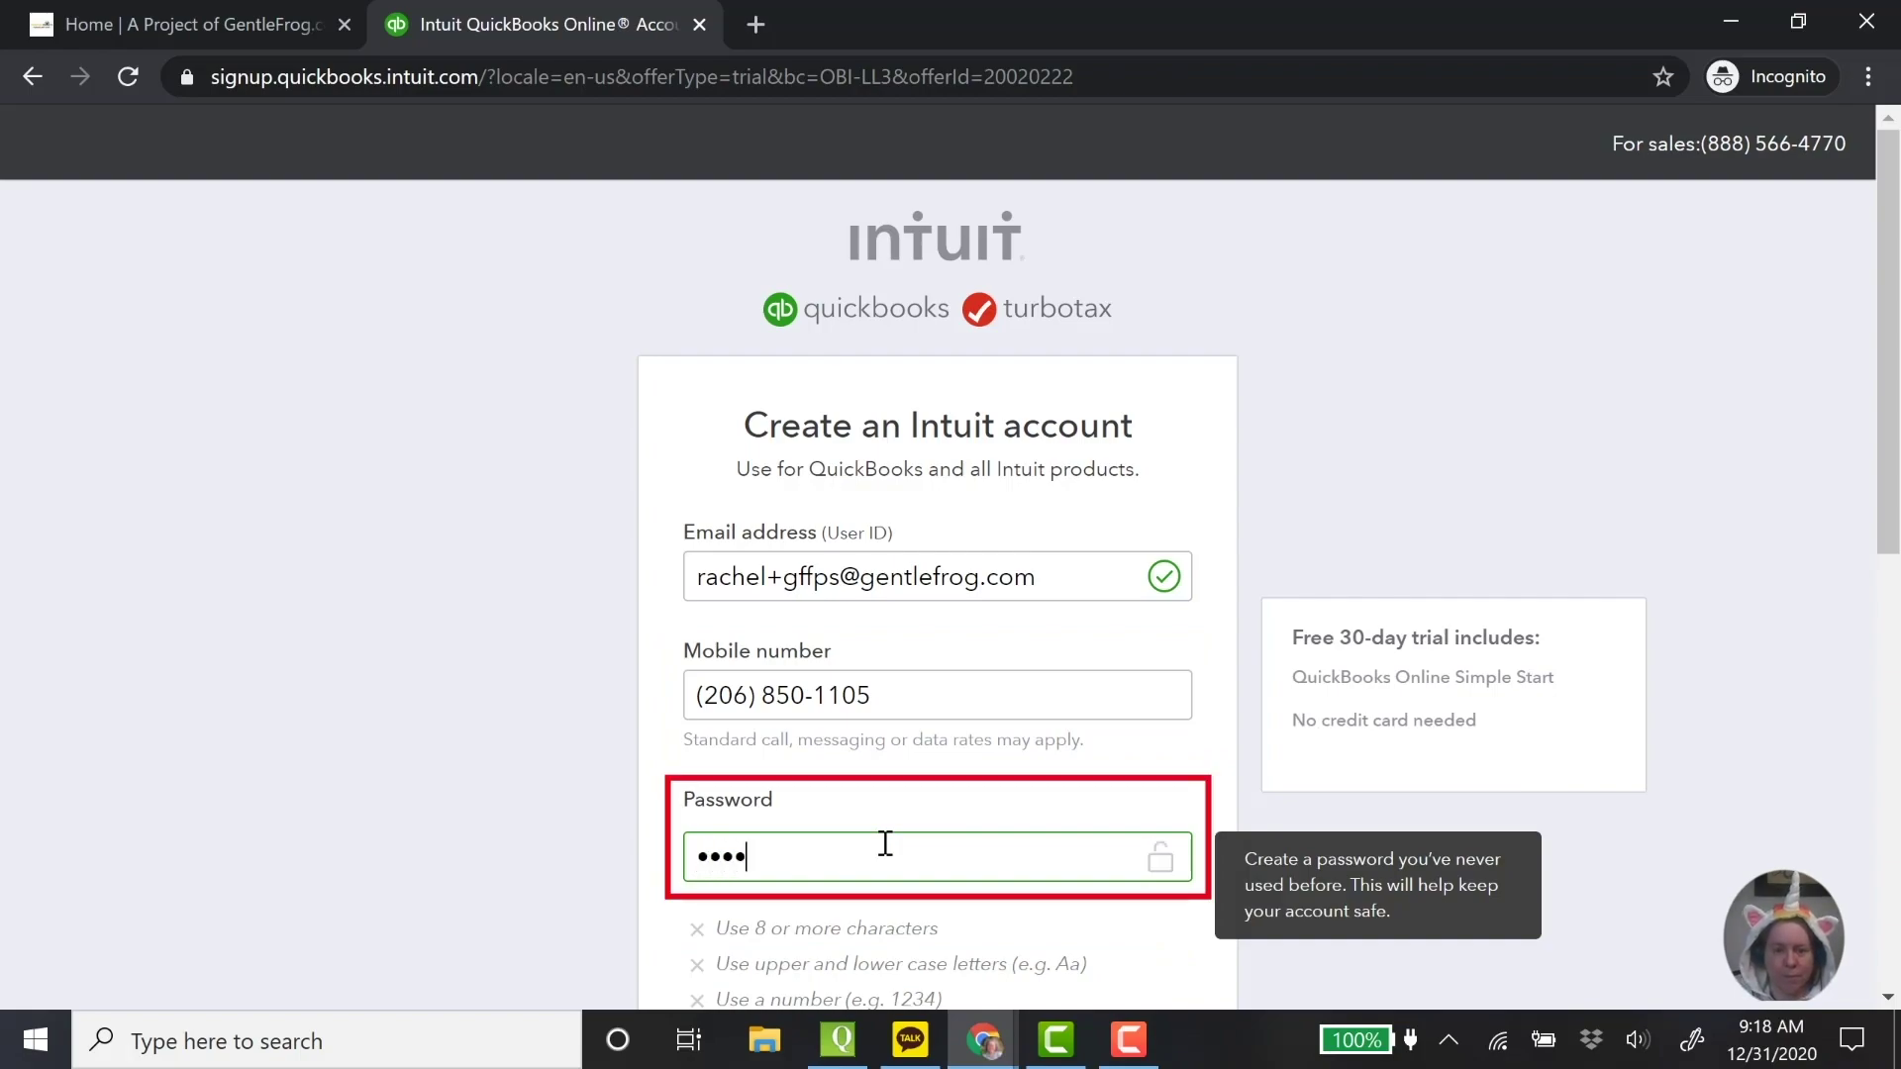
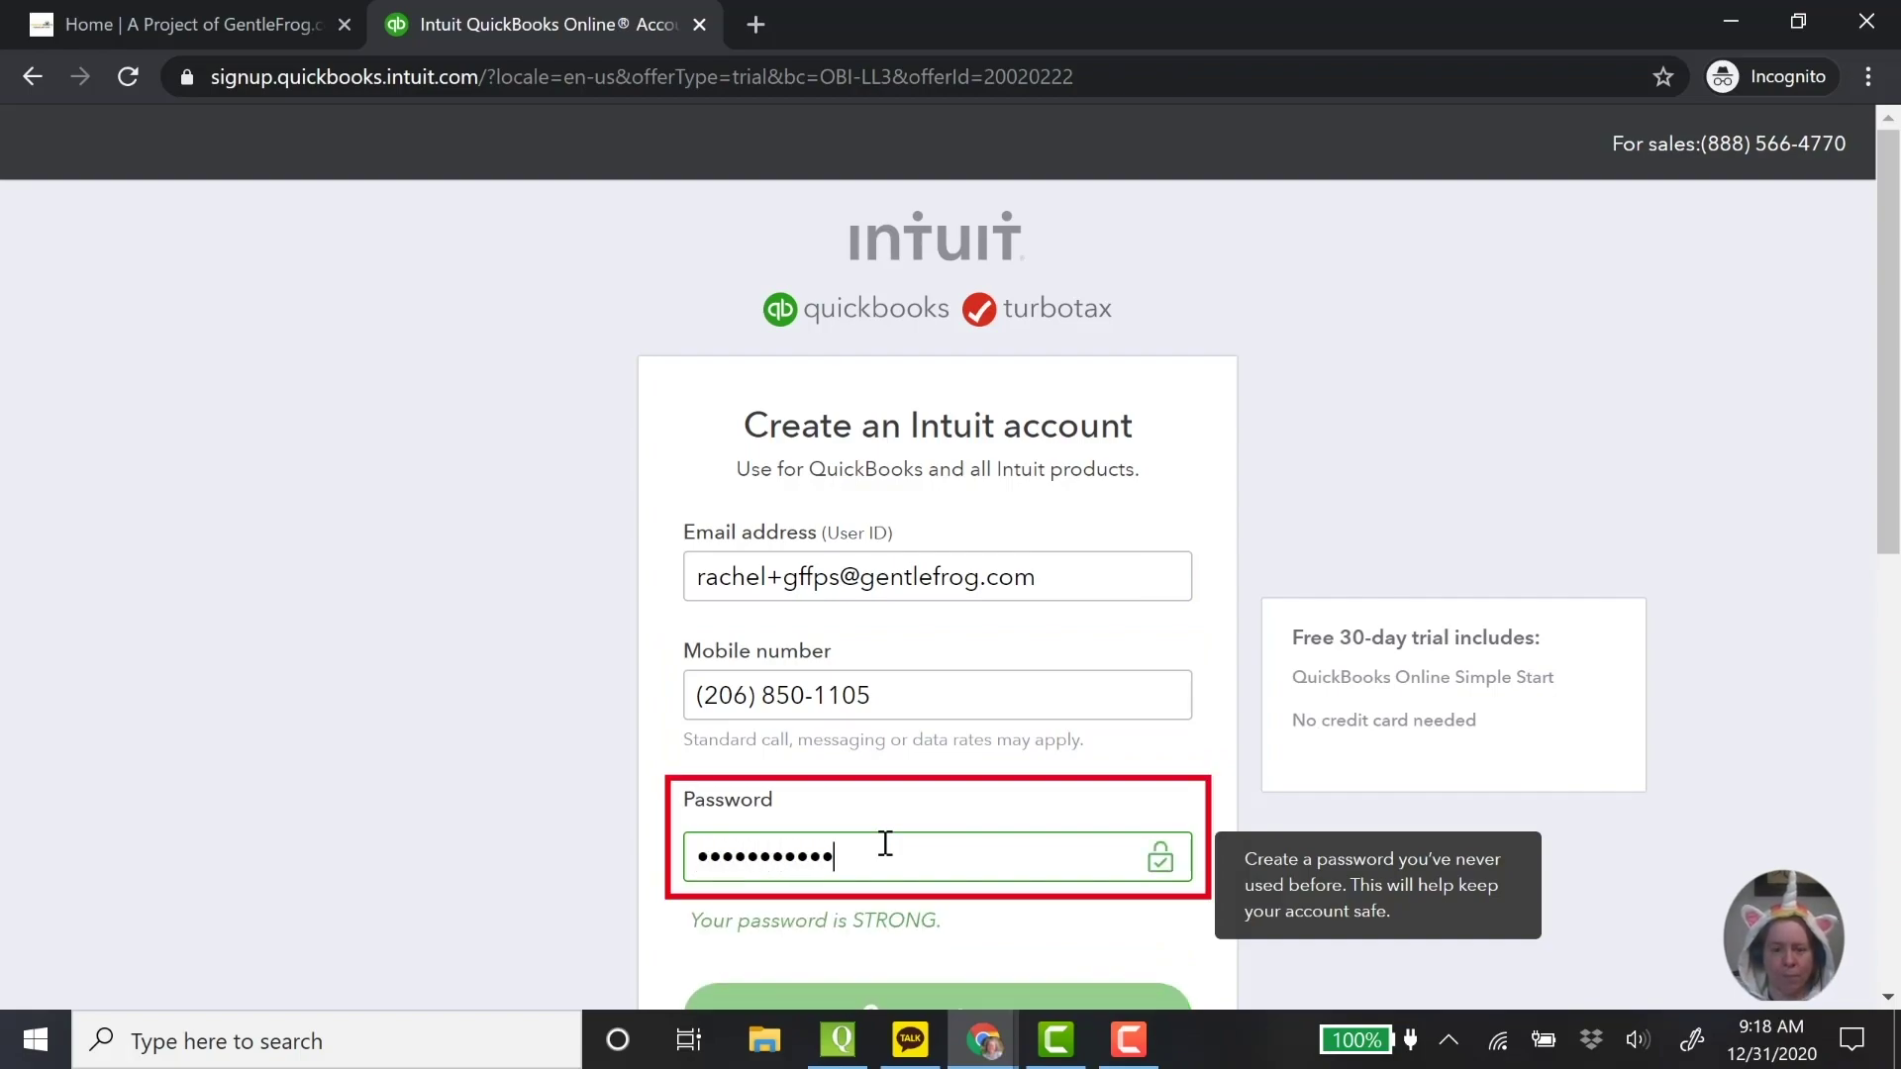
key(Return)
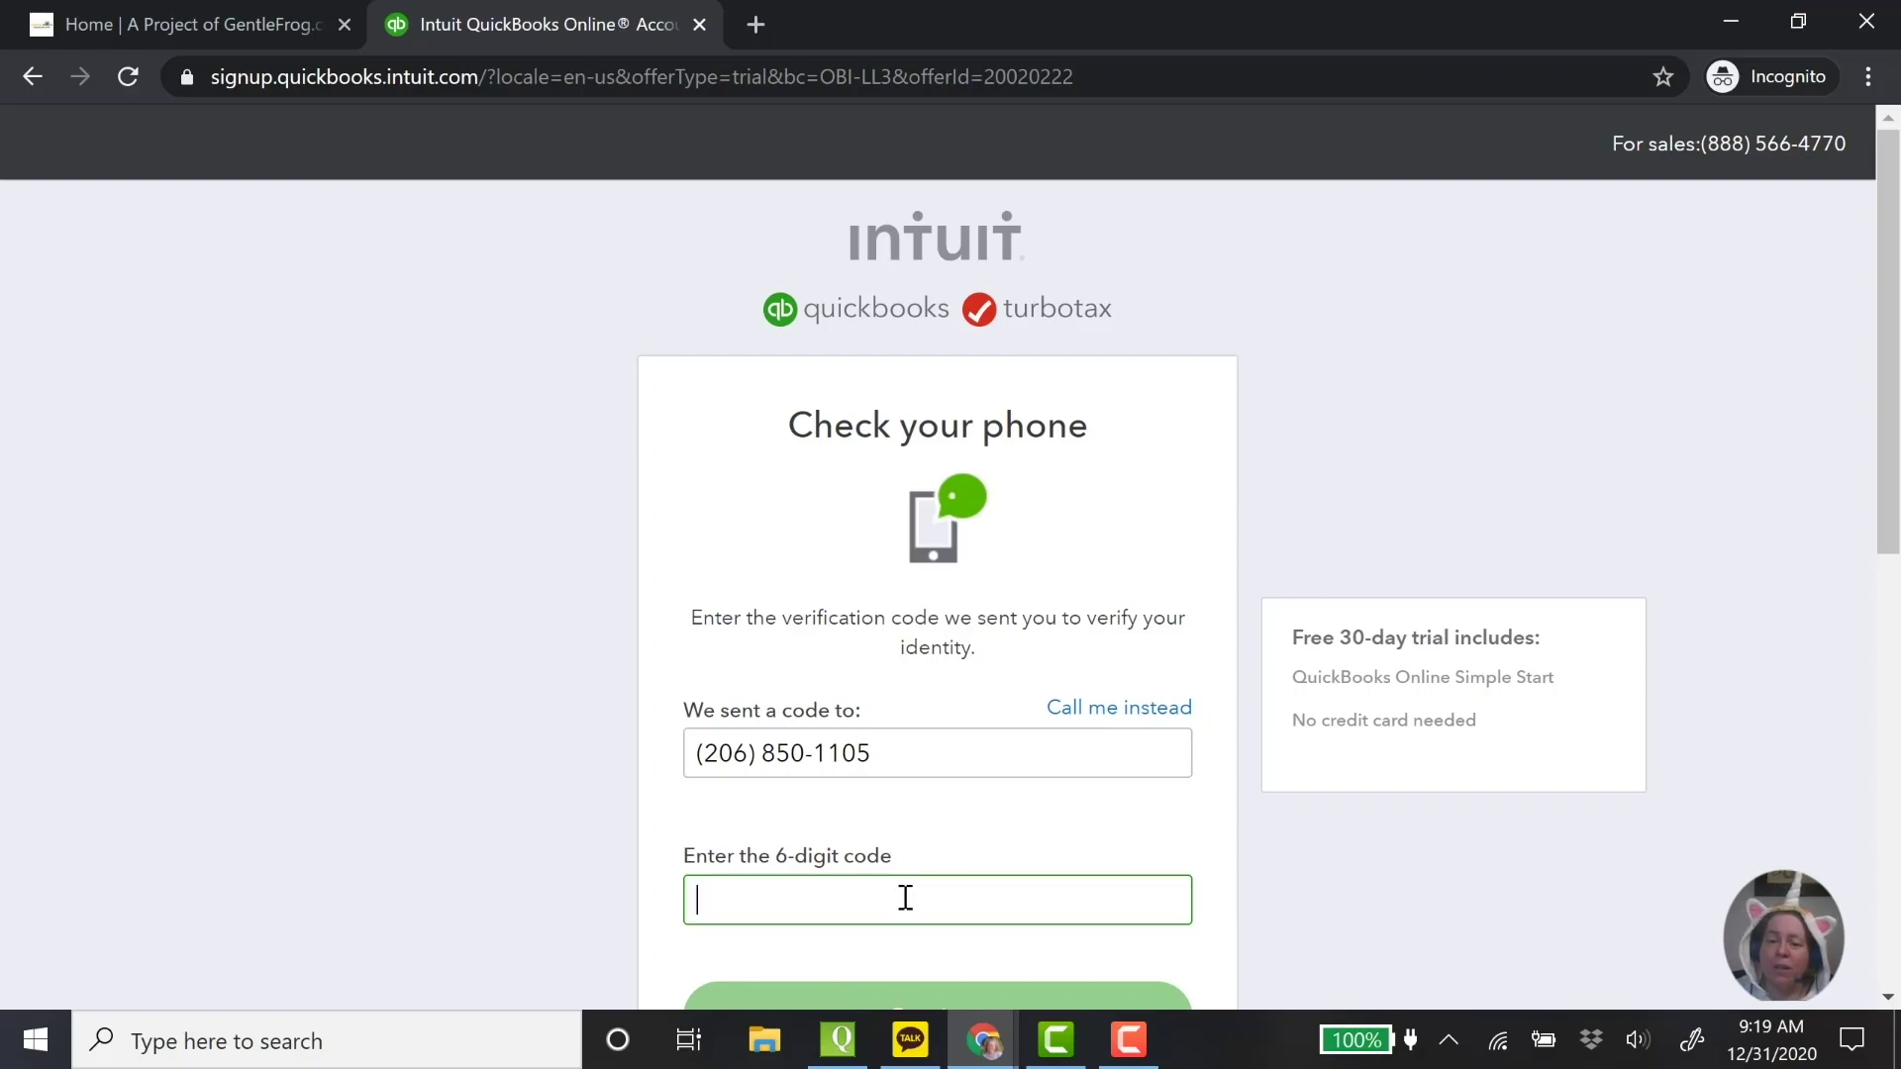
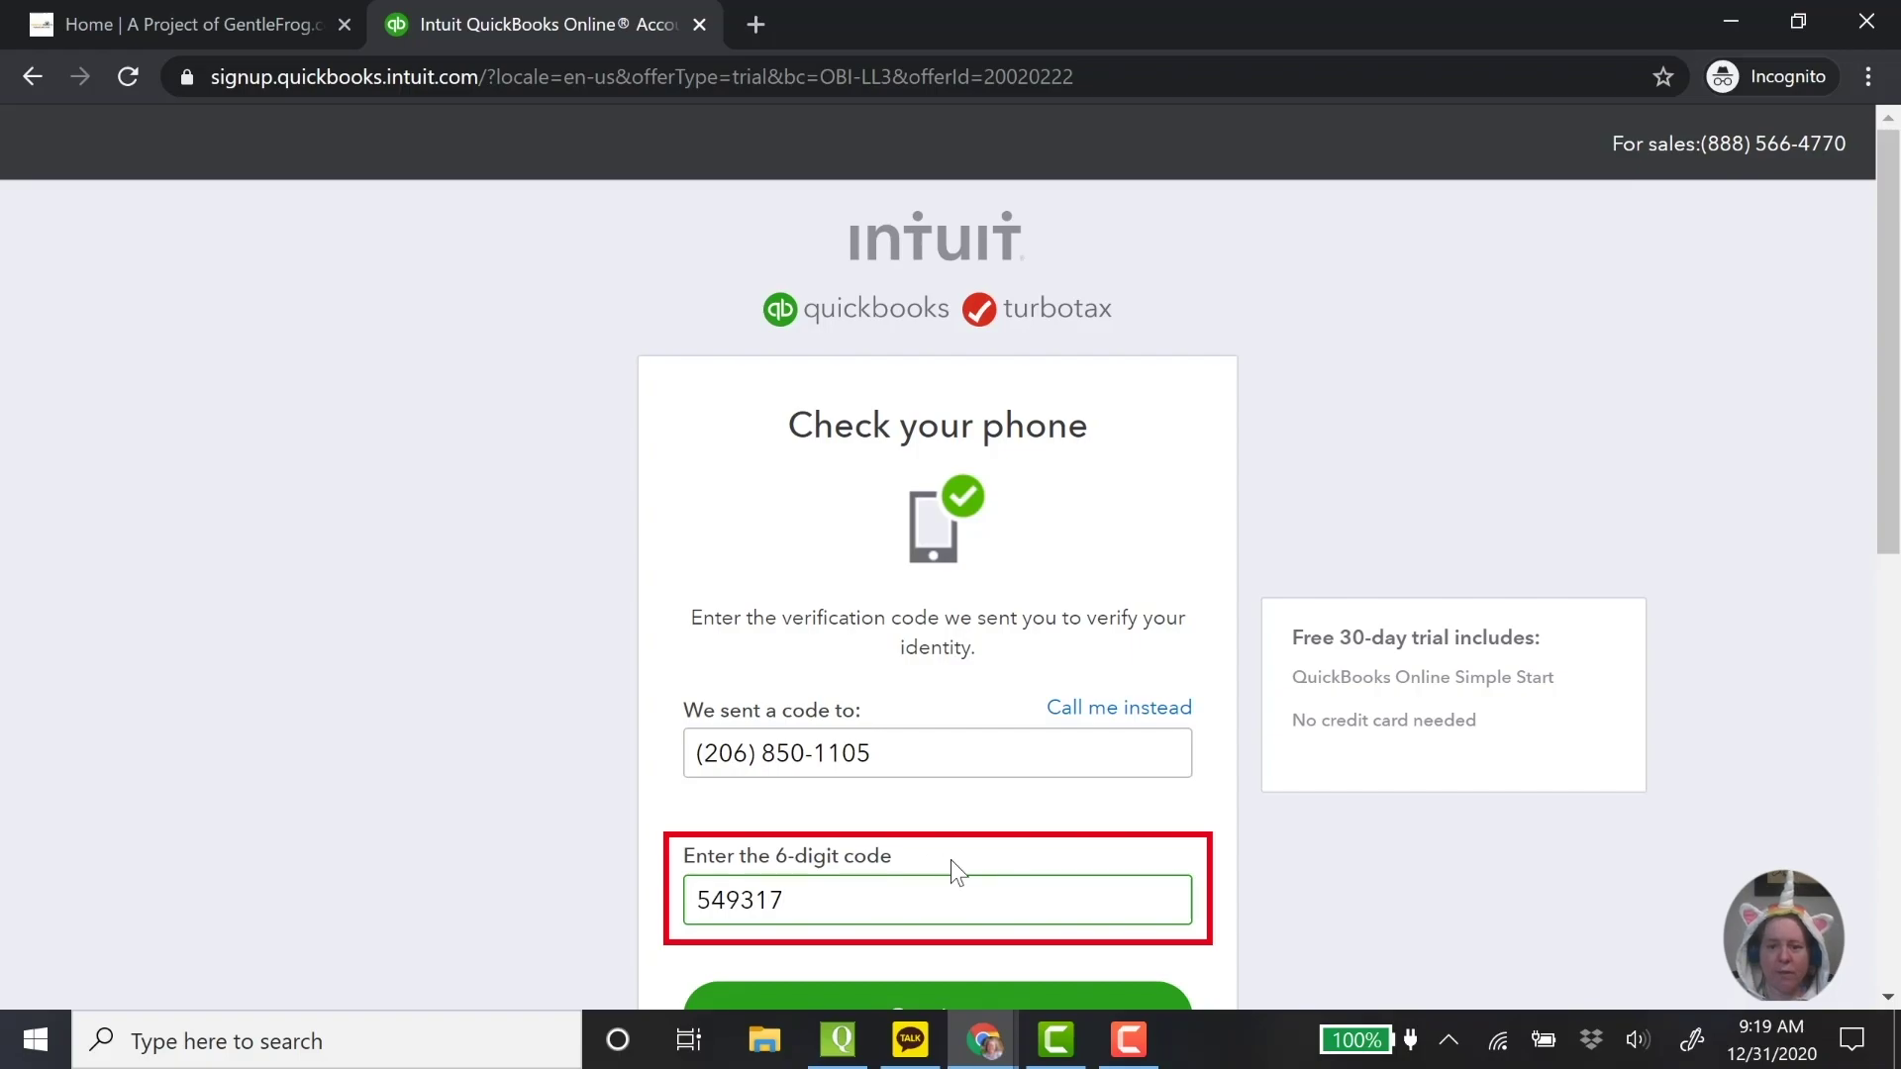
scroll(950, 860, down, 3)
click(942, 730)
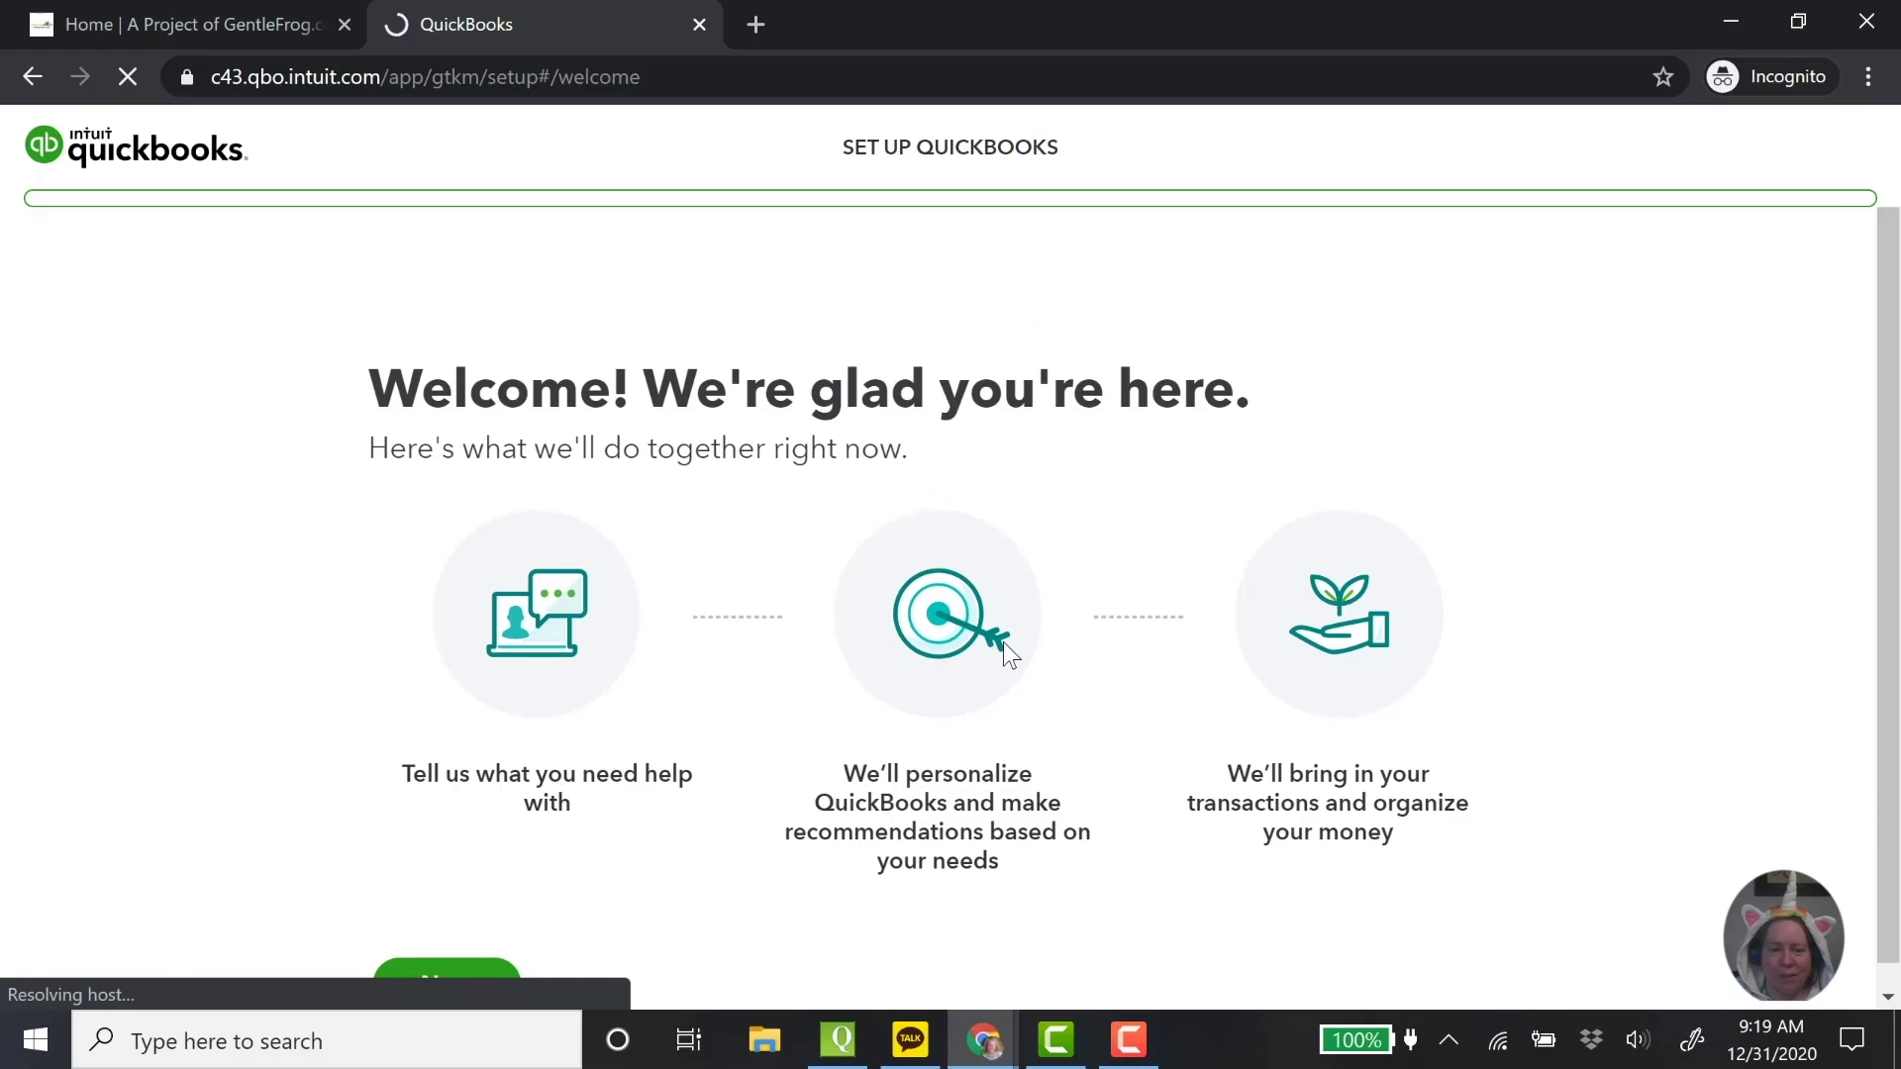
Step: Replace the legal business name with 'Gentle Frog's Fantasy Pet Shop' and confirm it
scroll(1002, 642, down, 1)
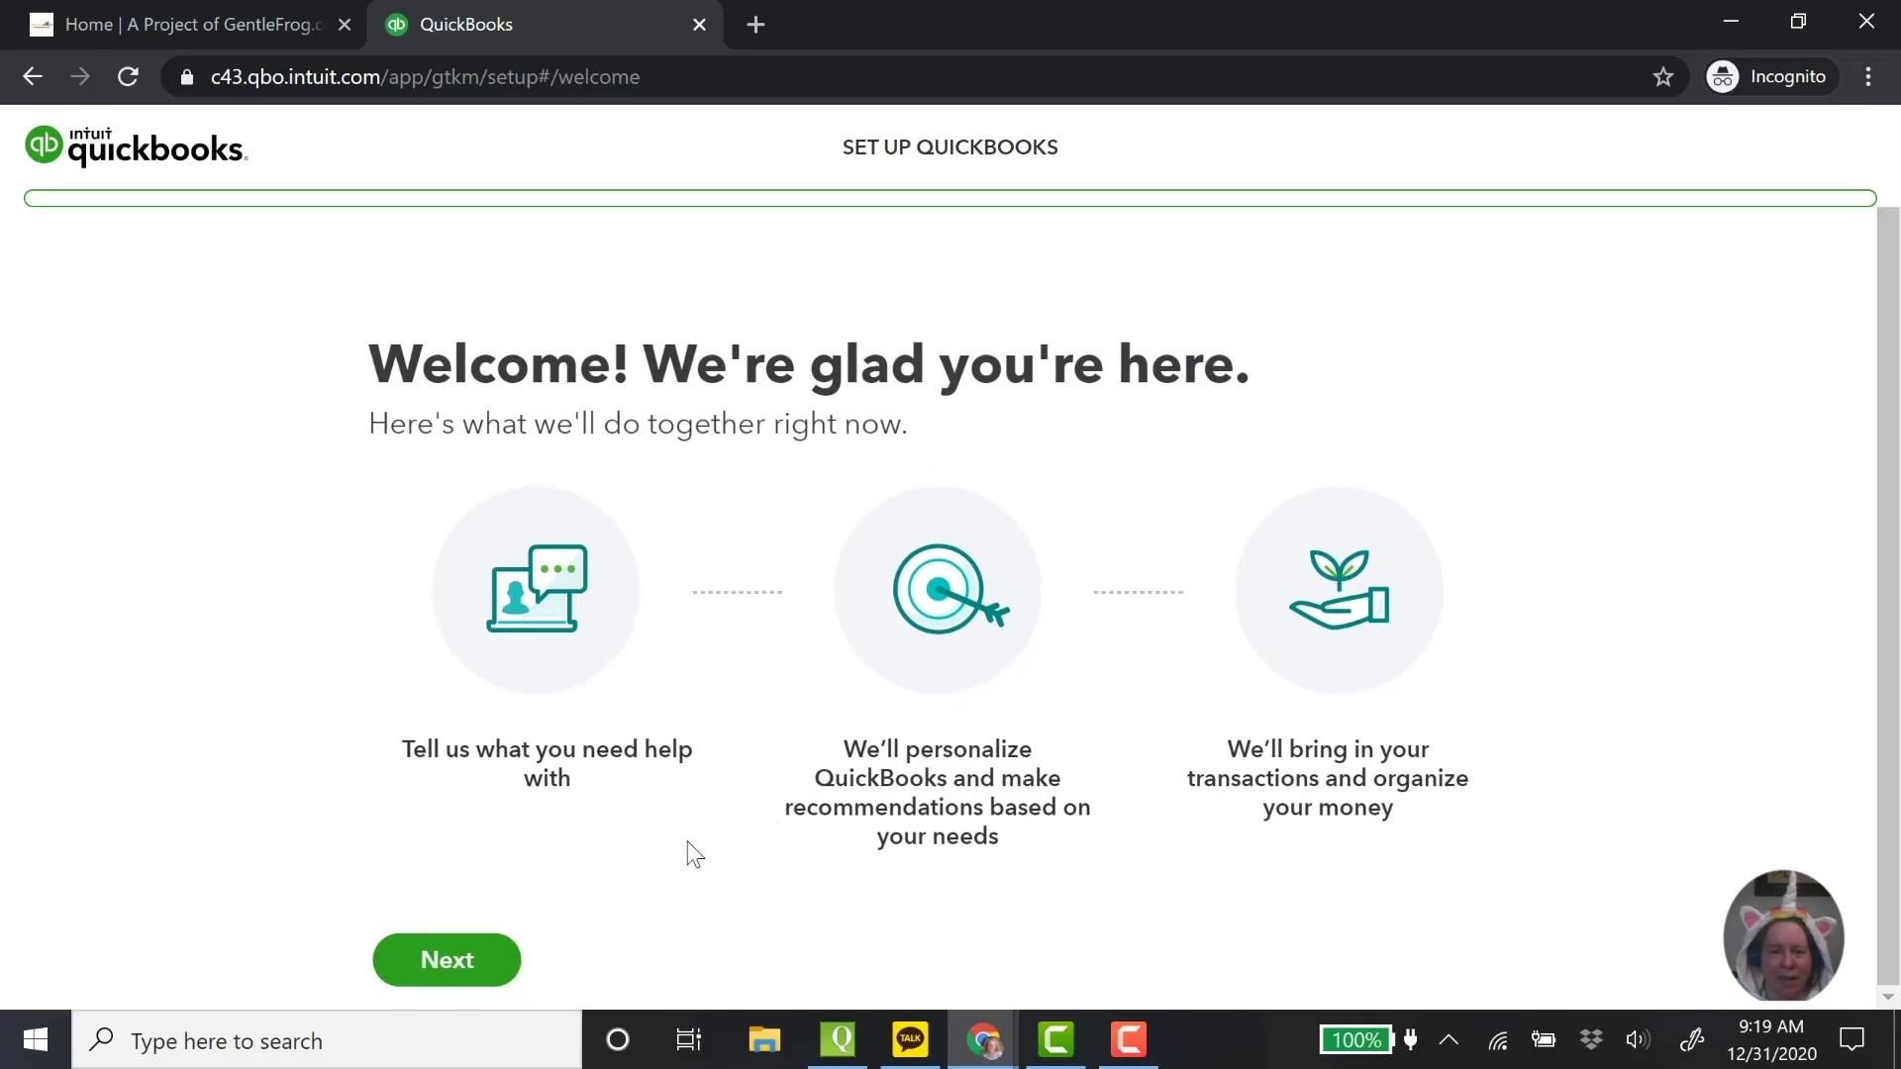
click(462, 965)
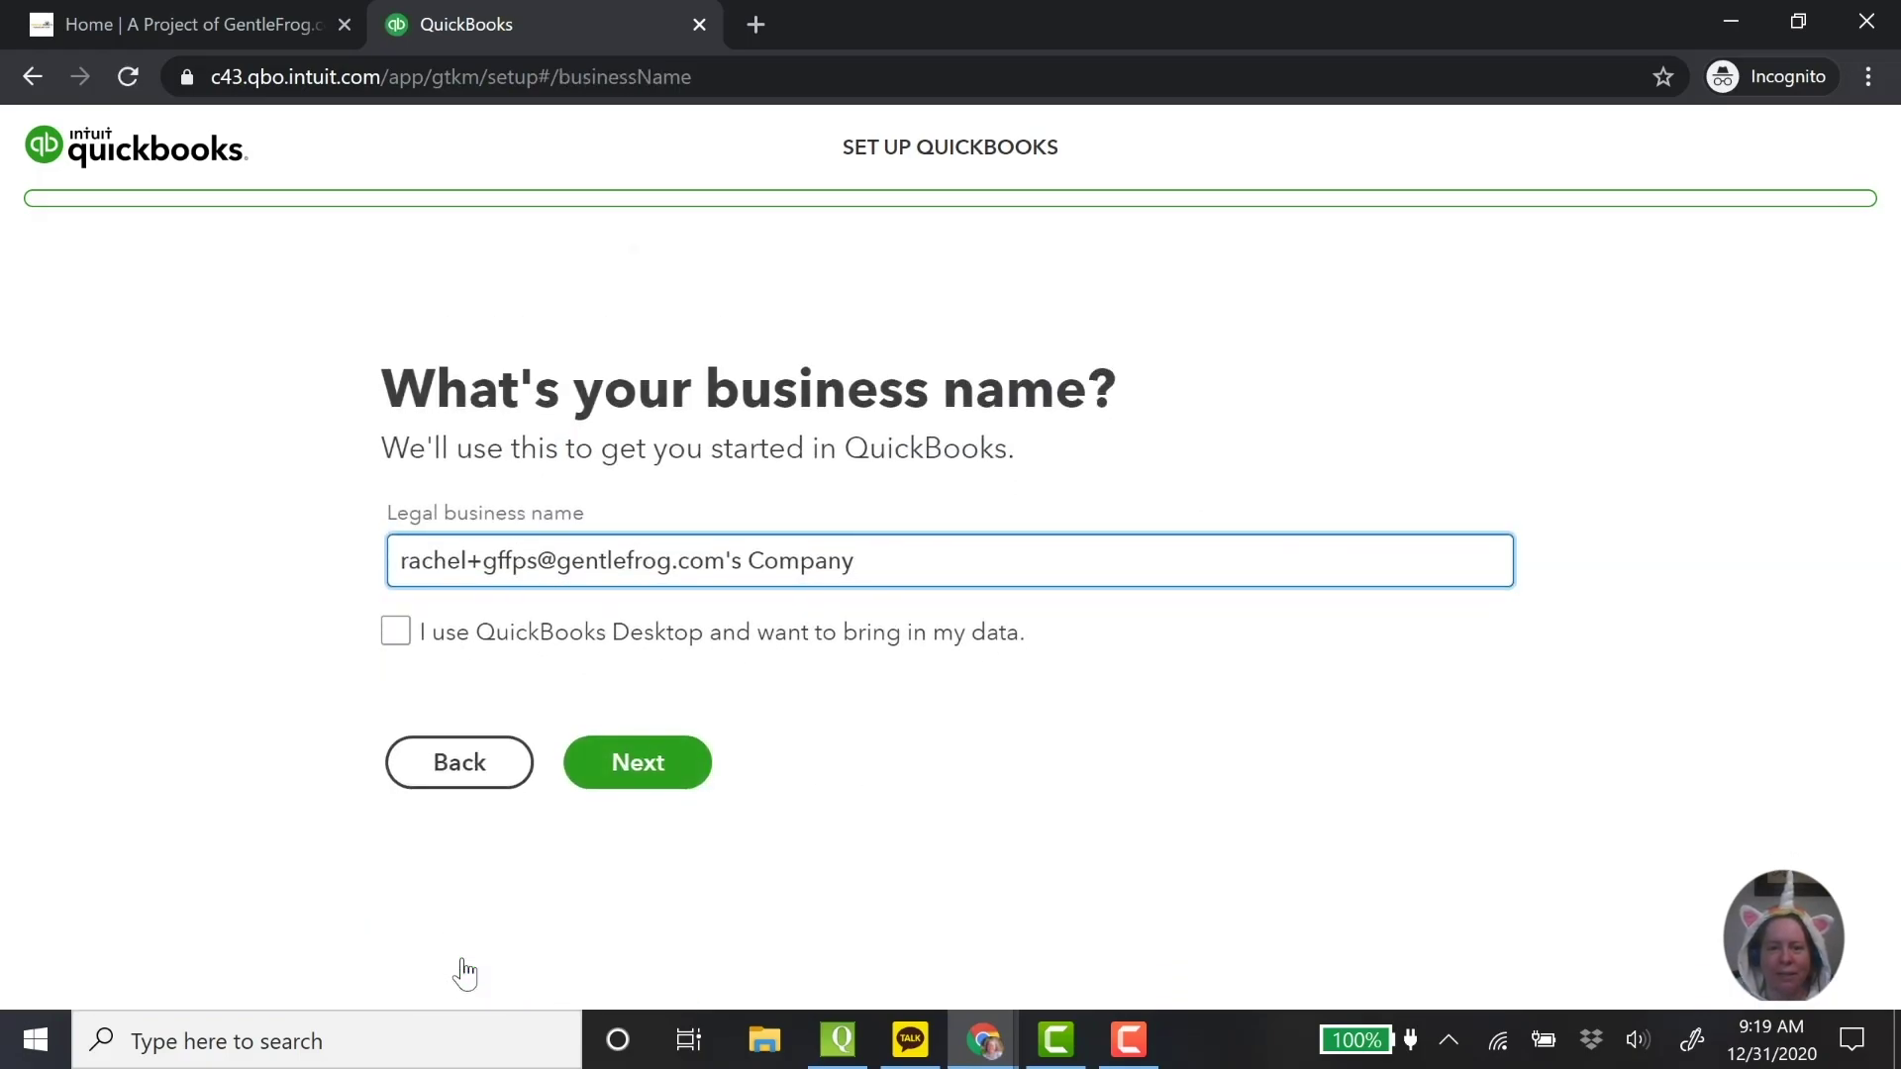
drag(858, 561, 384, 571)
text(Ge)
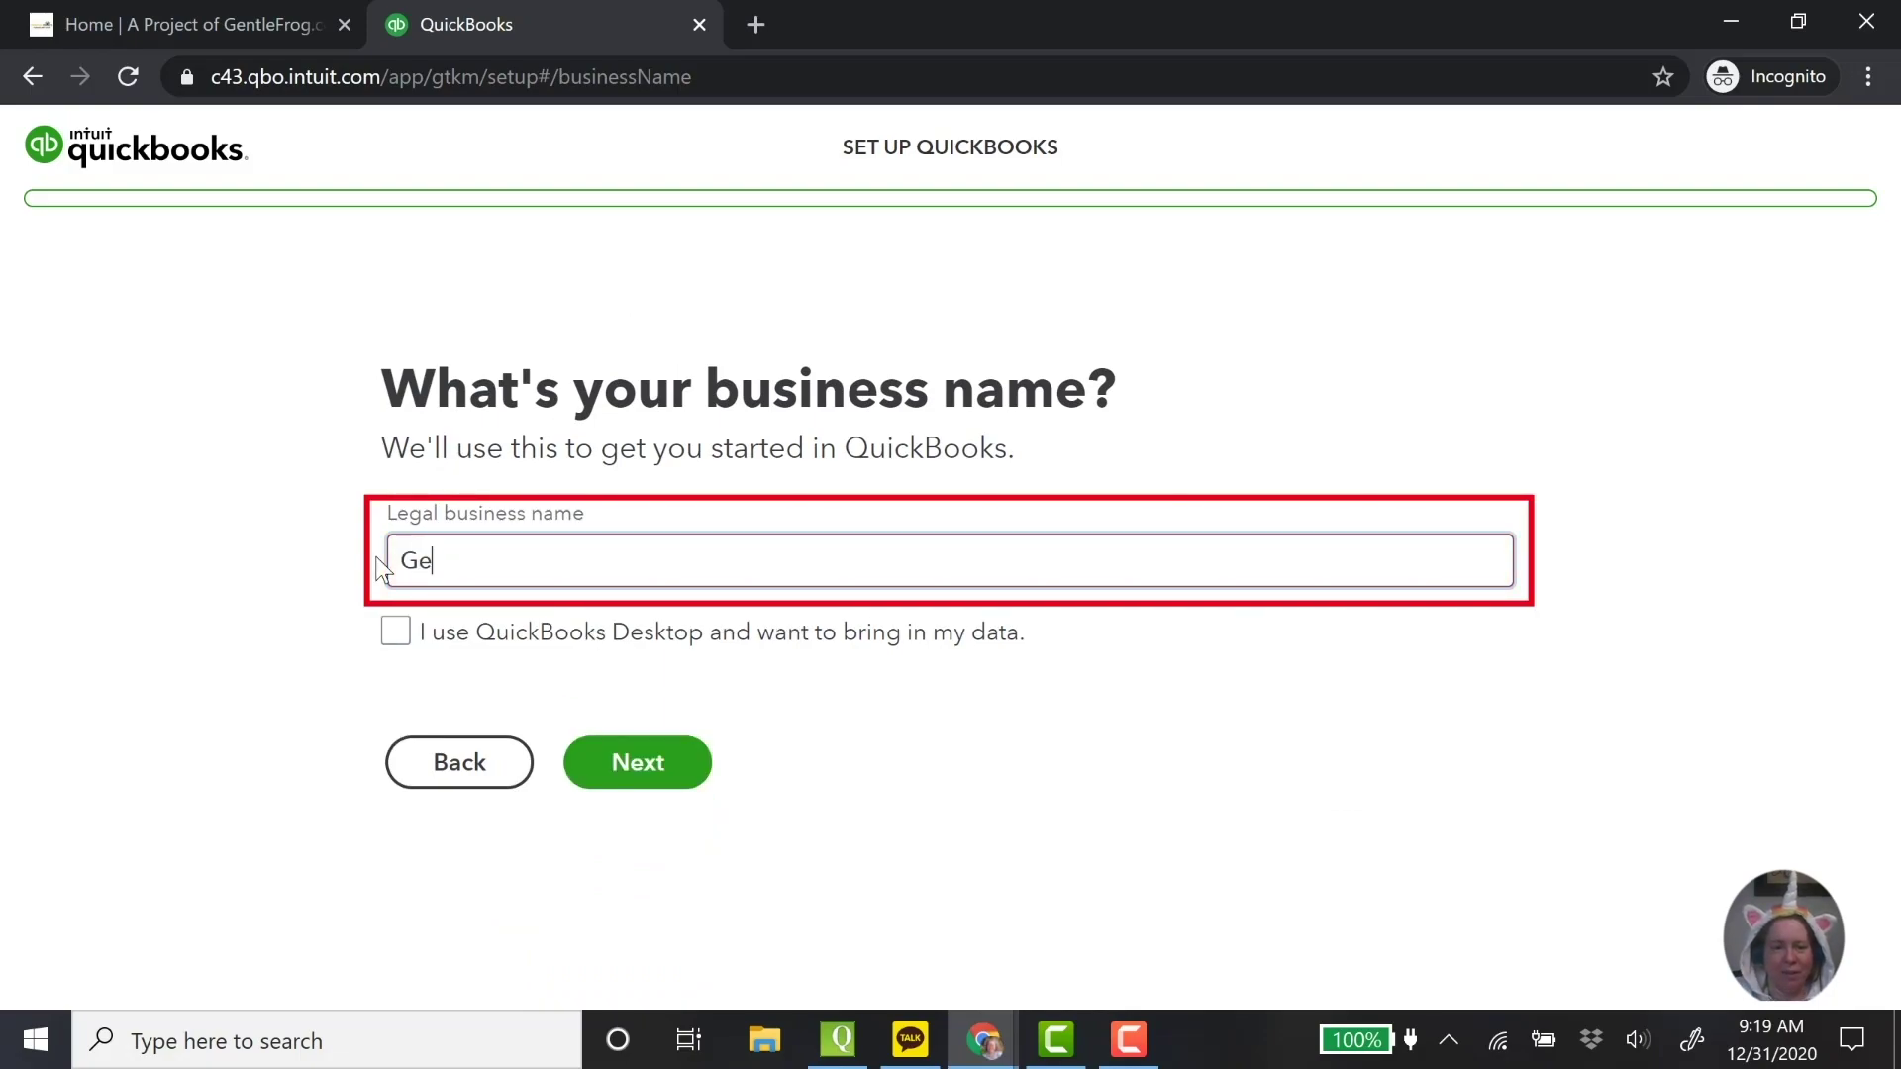
text(ntle Frog's F)
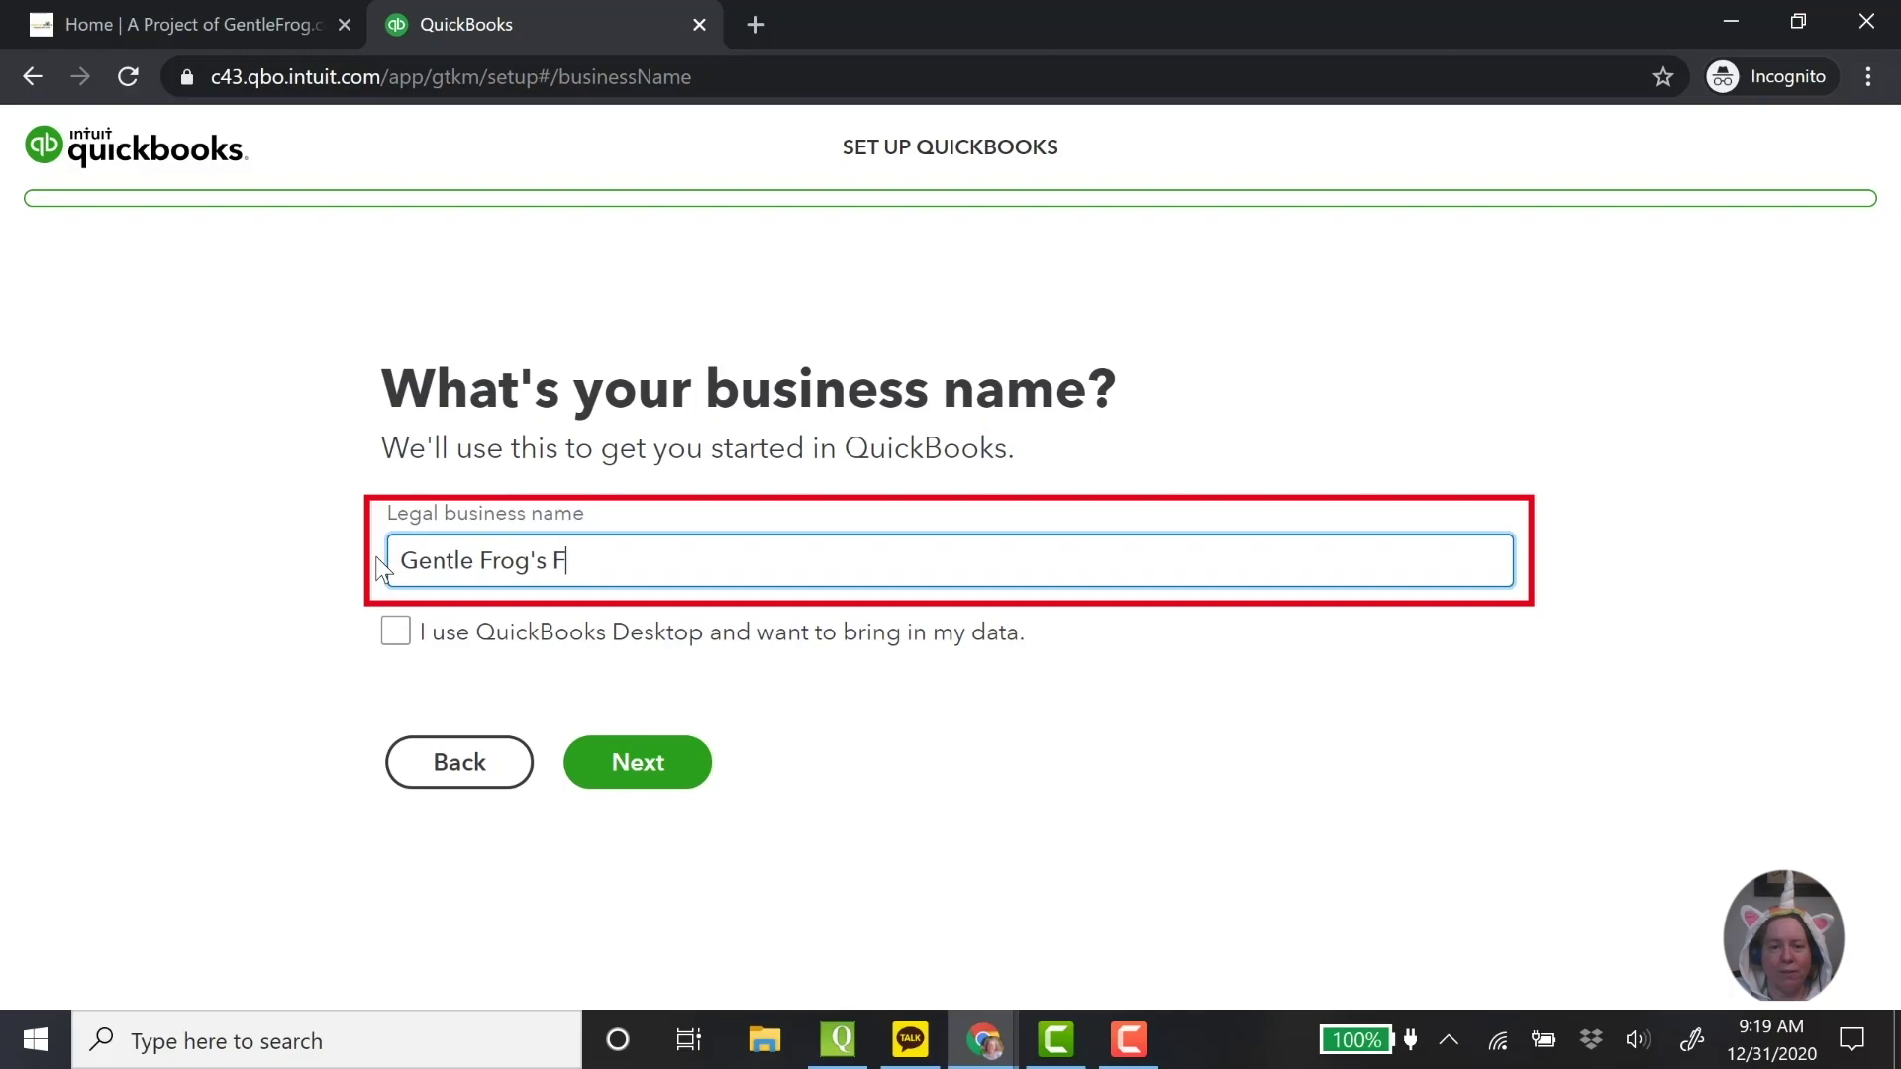
text(antasy Pet Shop)
key(BackSpace)
key(BackSpace)
key(BackSpace)
key(BackSpace)
text(Shop)
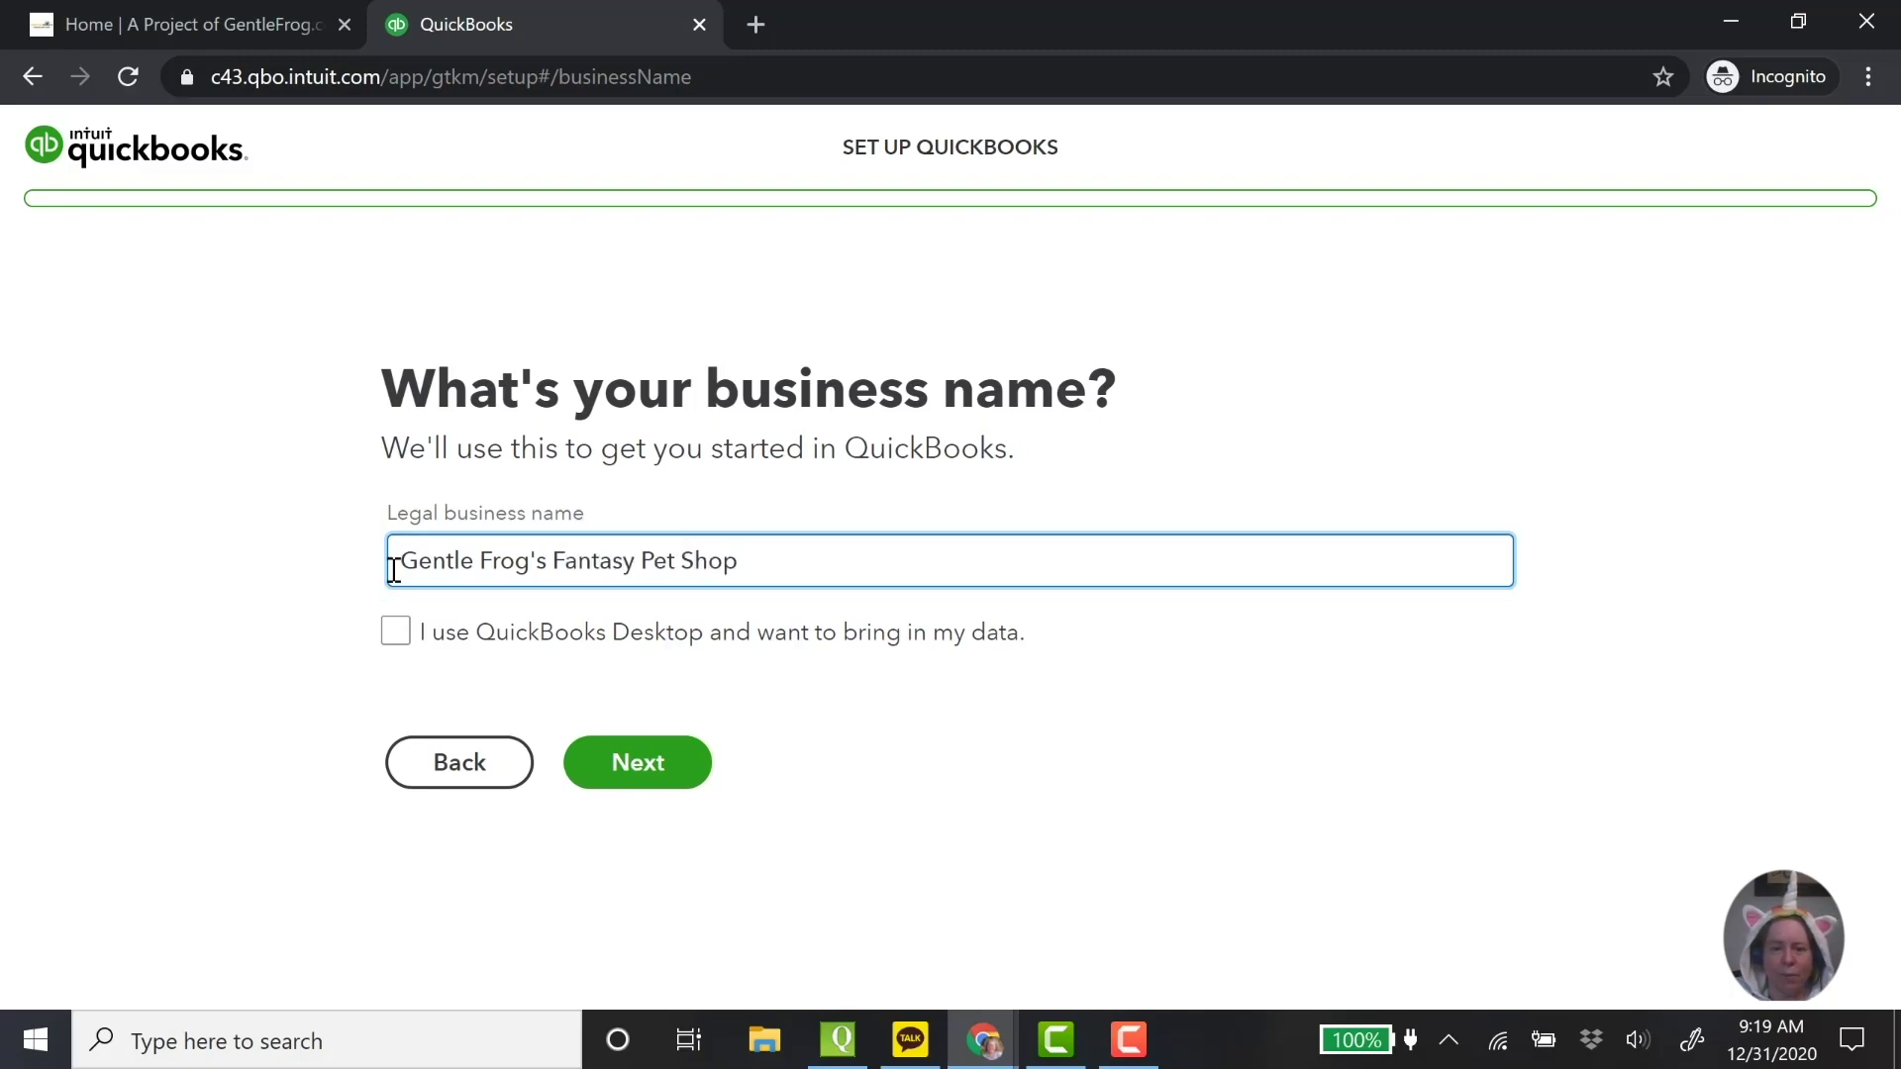
click(669, 770)
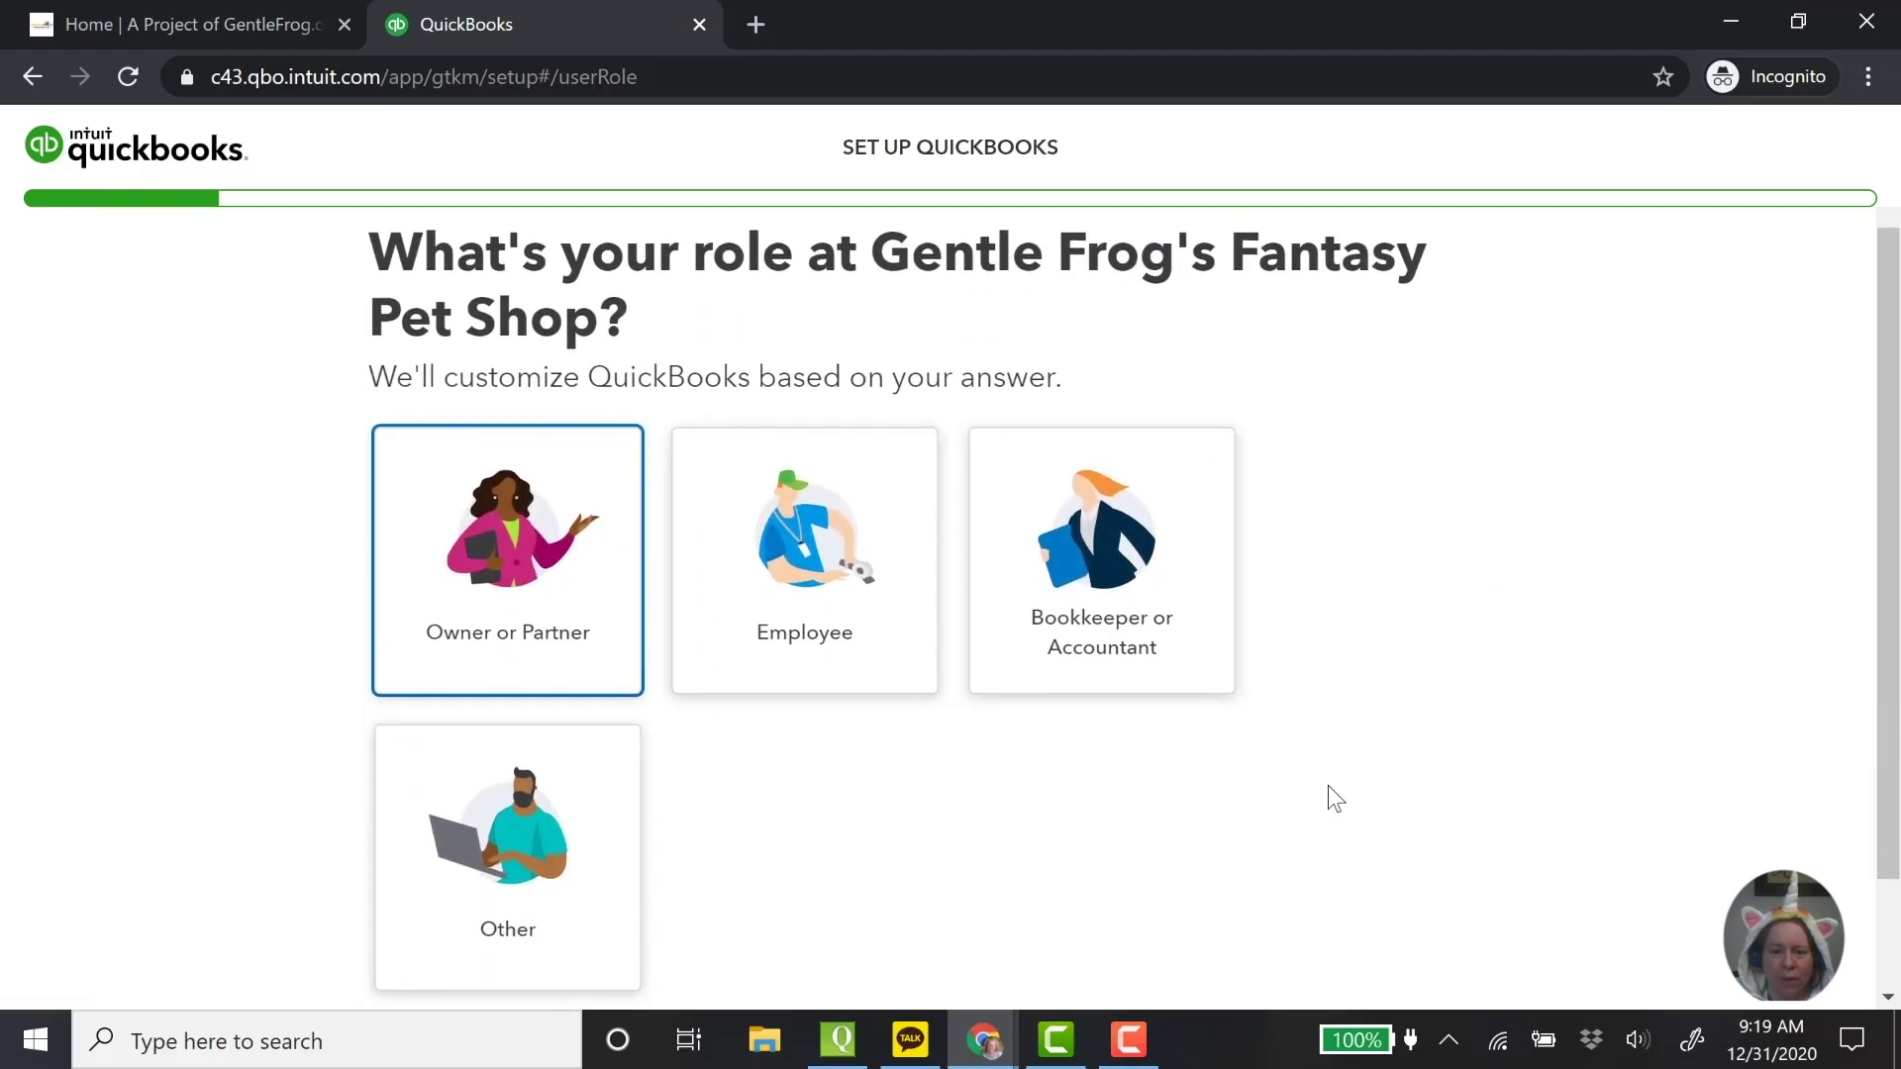
Step: Answer Owner or Partner, No I do it all myself, and I fly solo
click(628, 645)
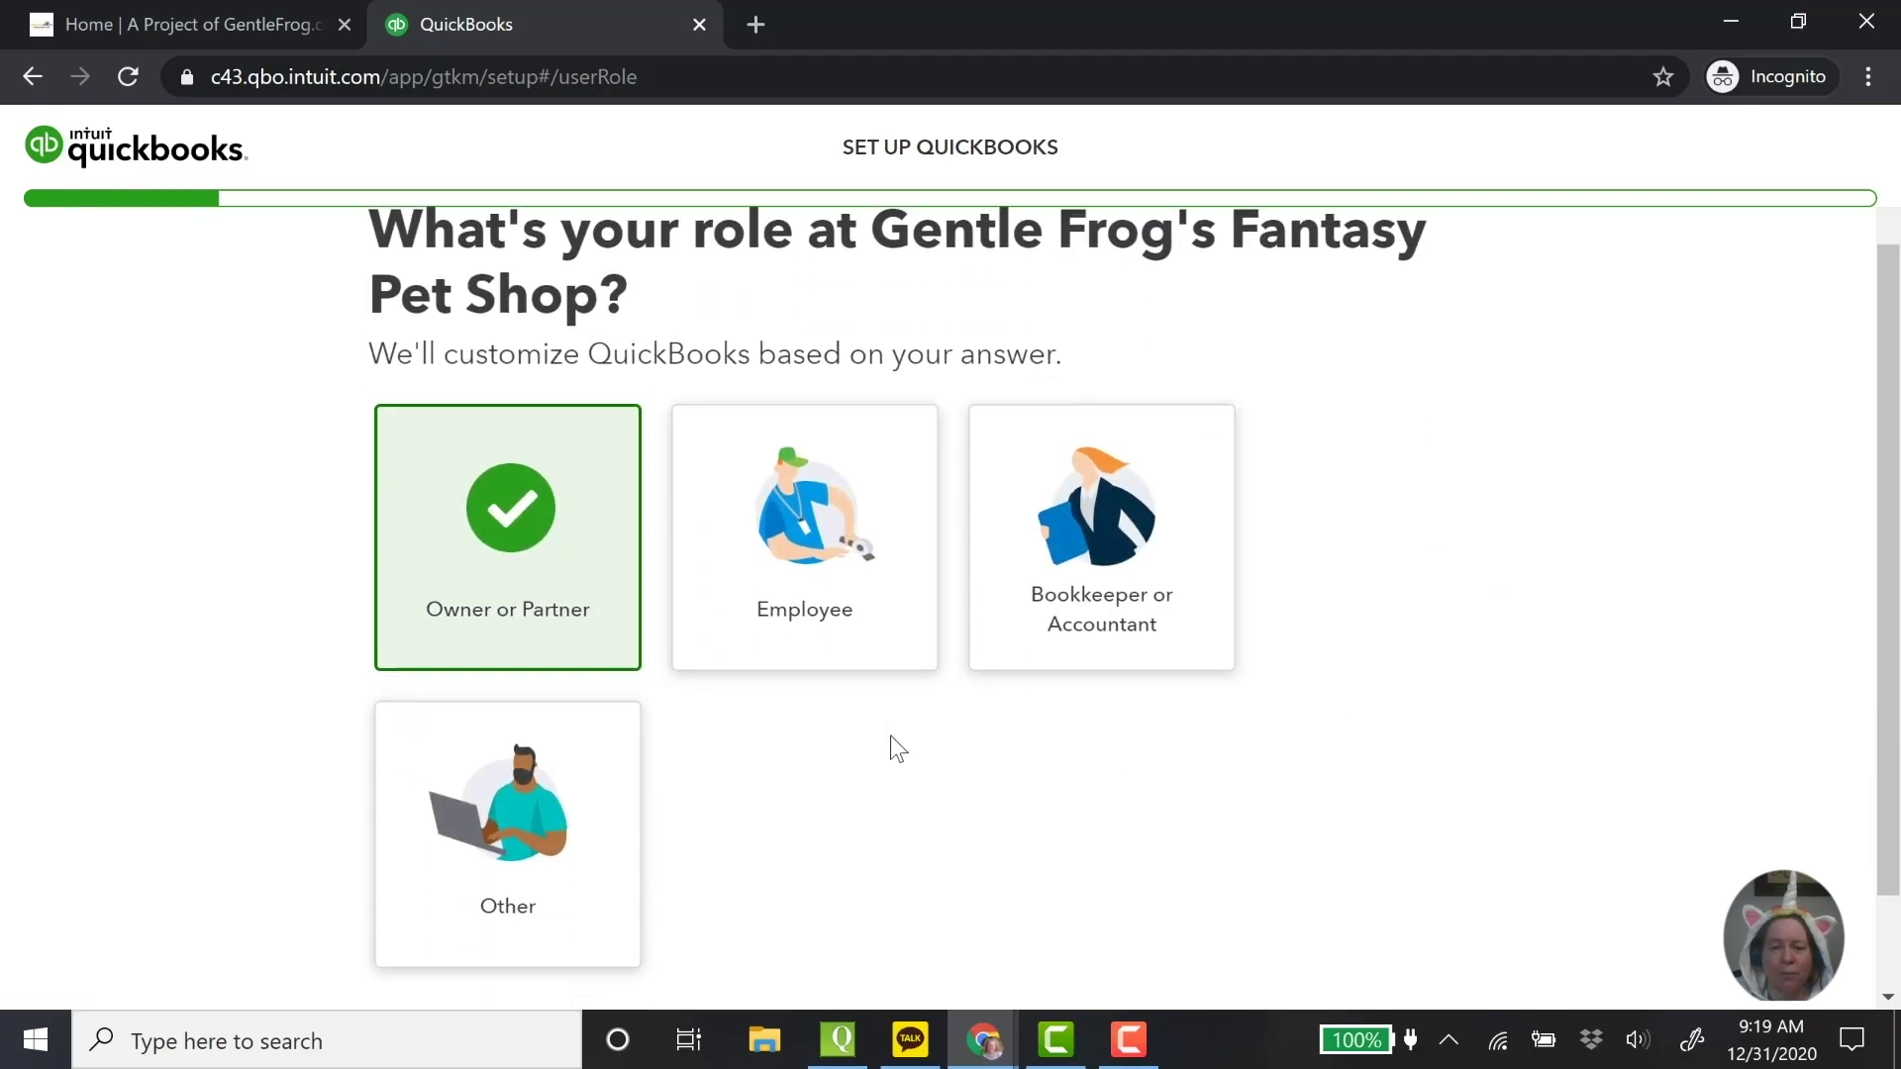
click(685, 959)
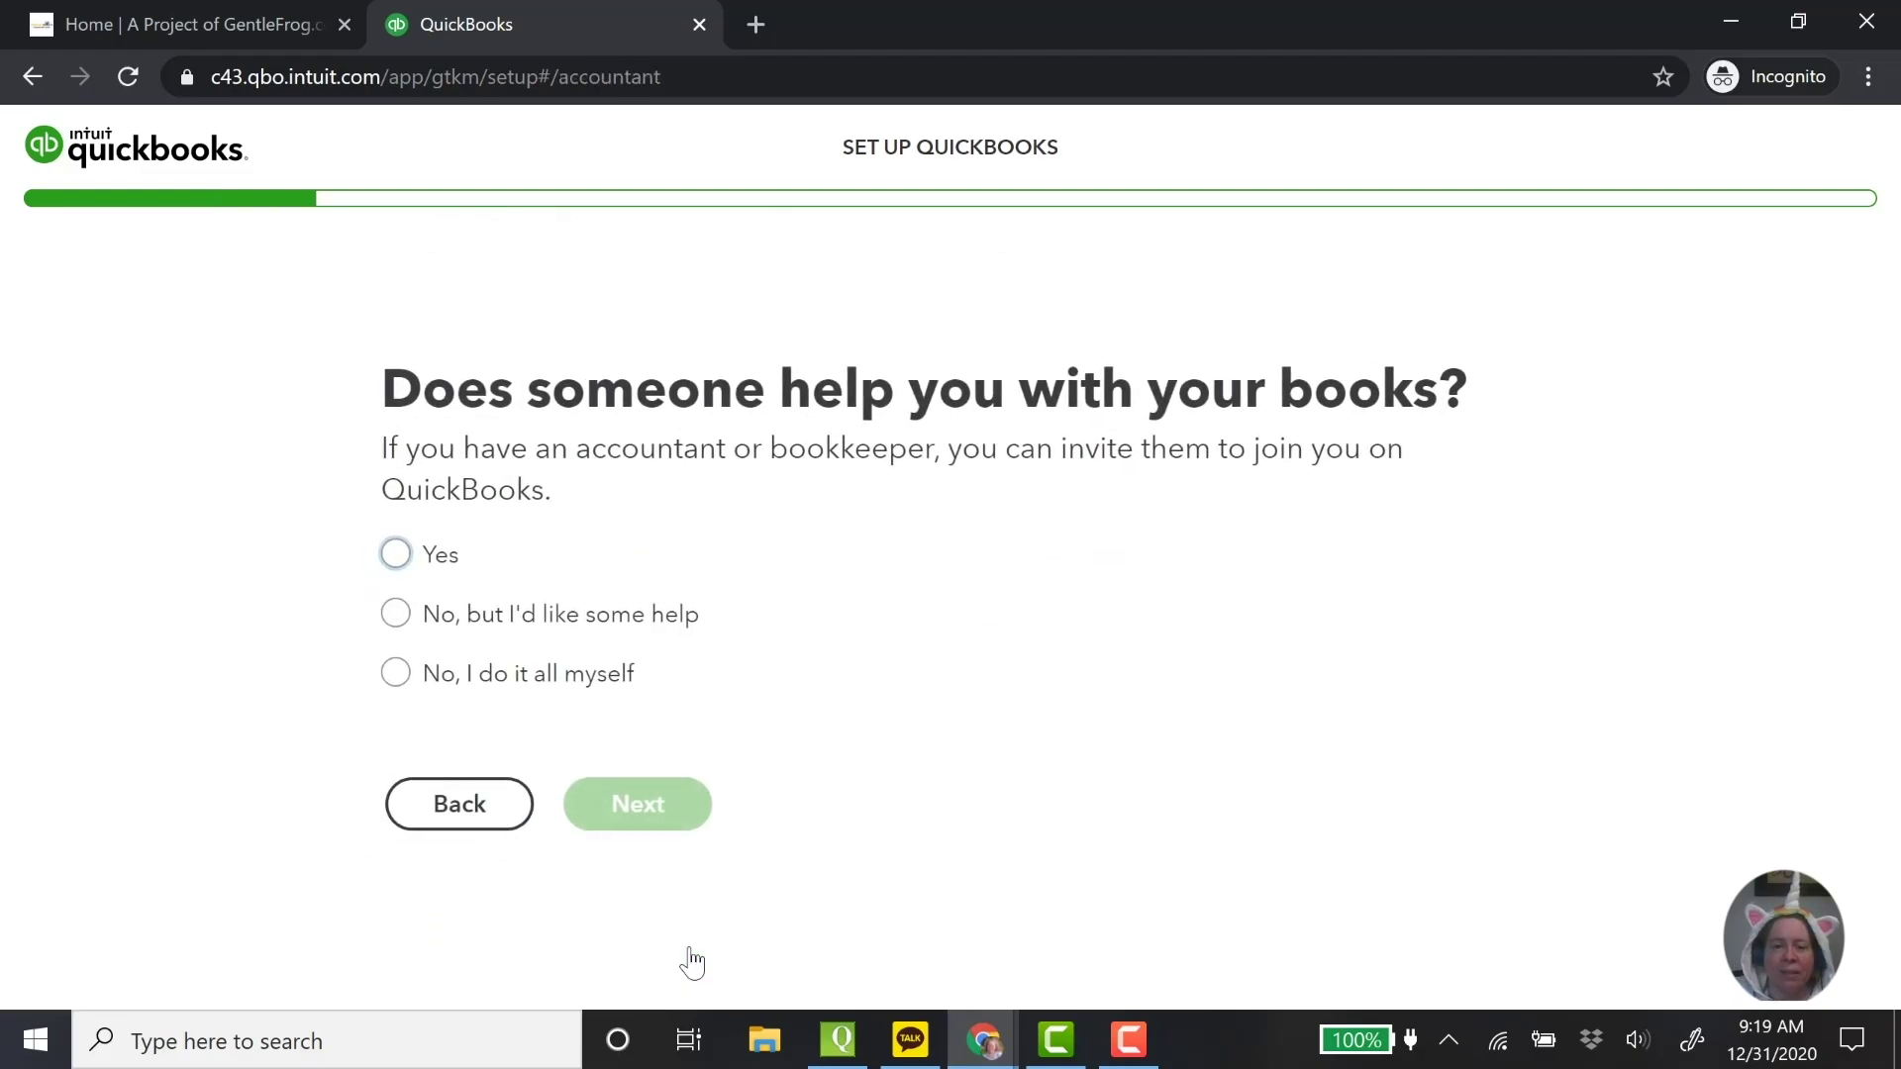
click(473, 675)
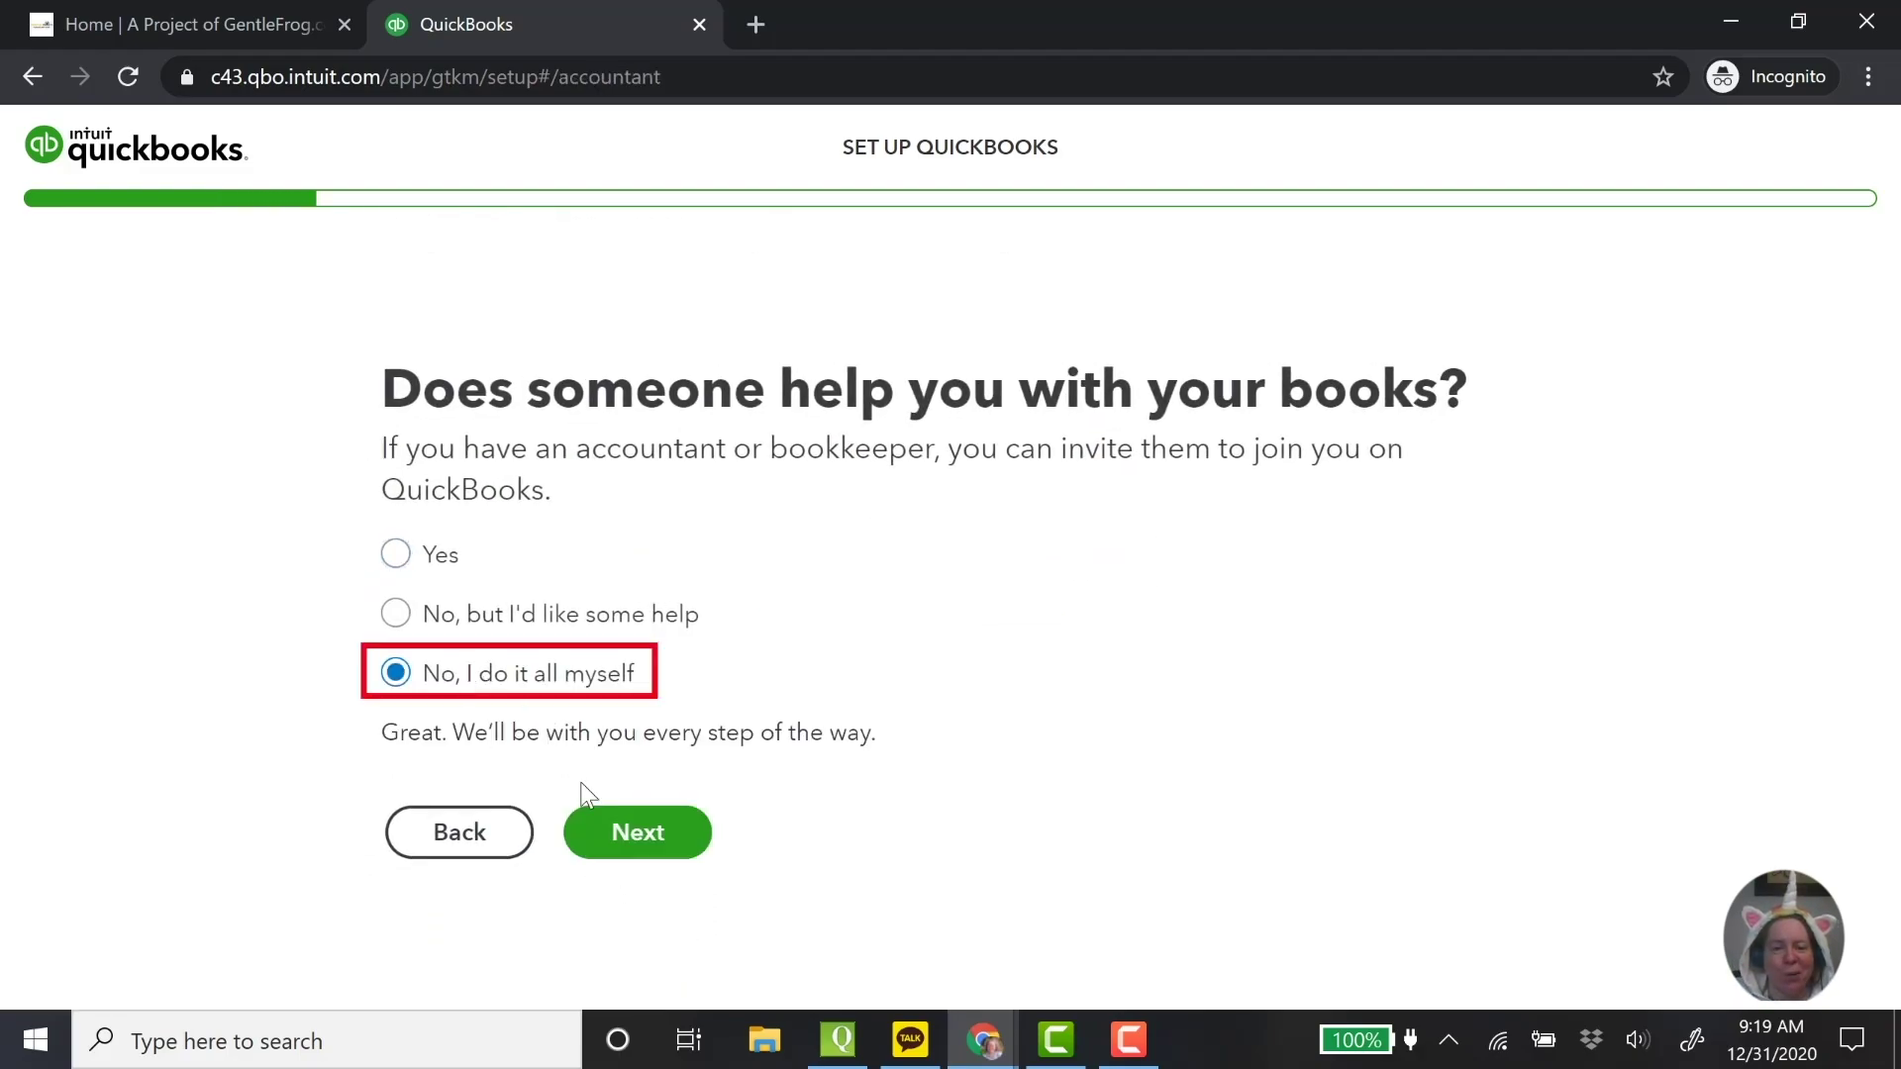
click(646, 841)
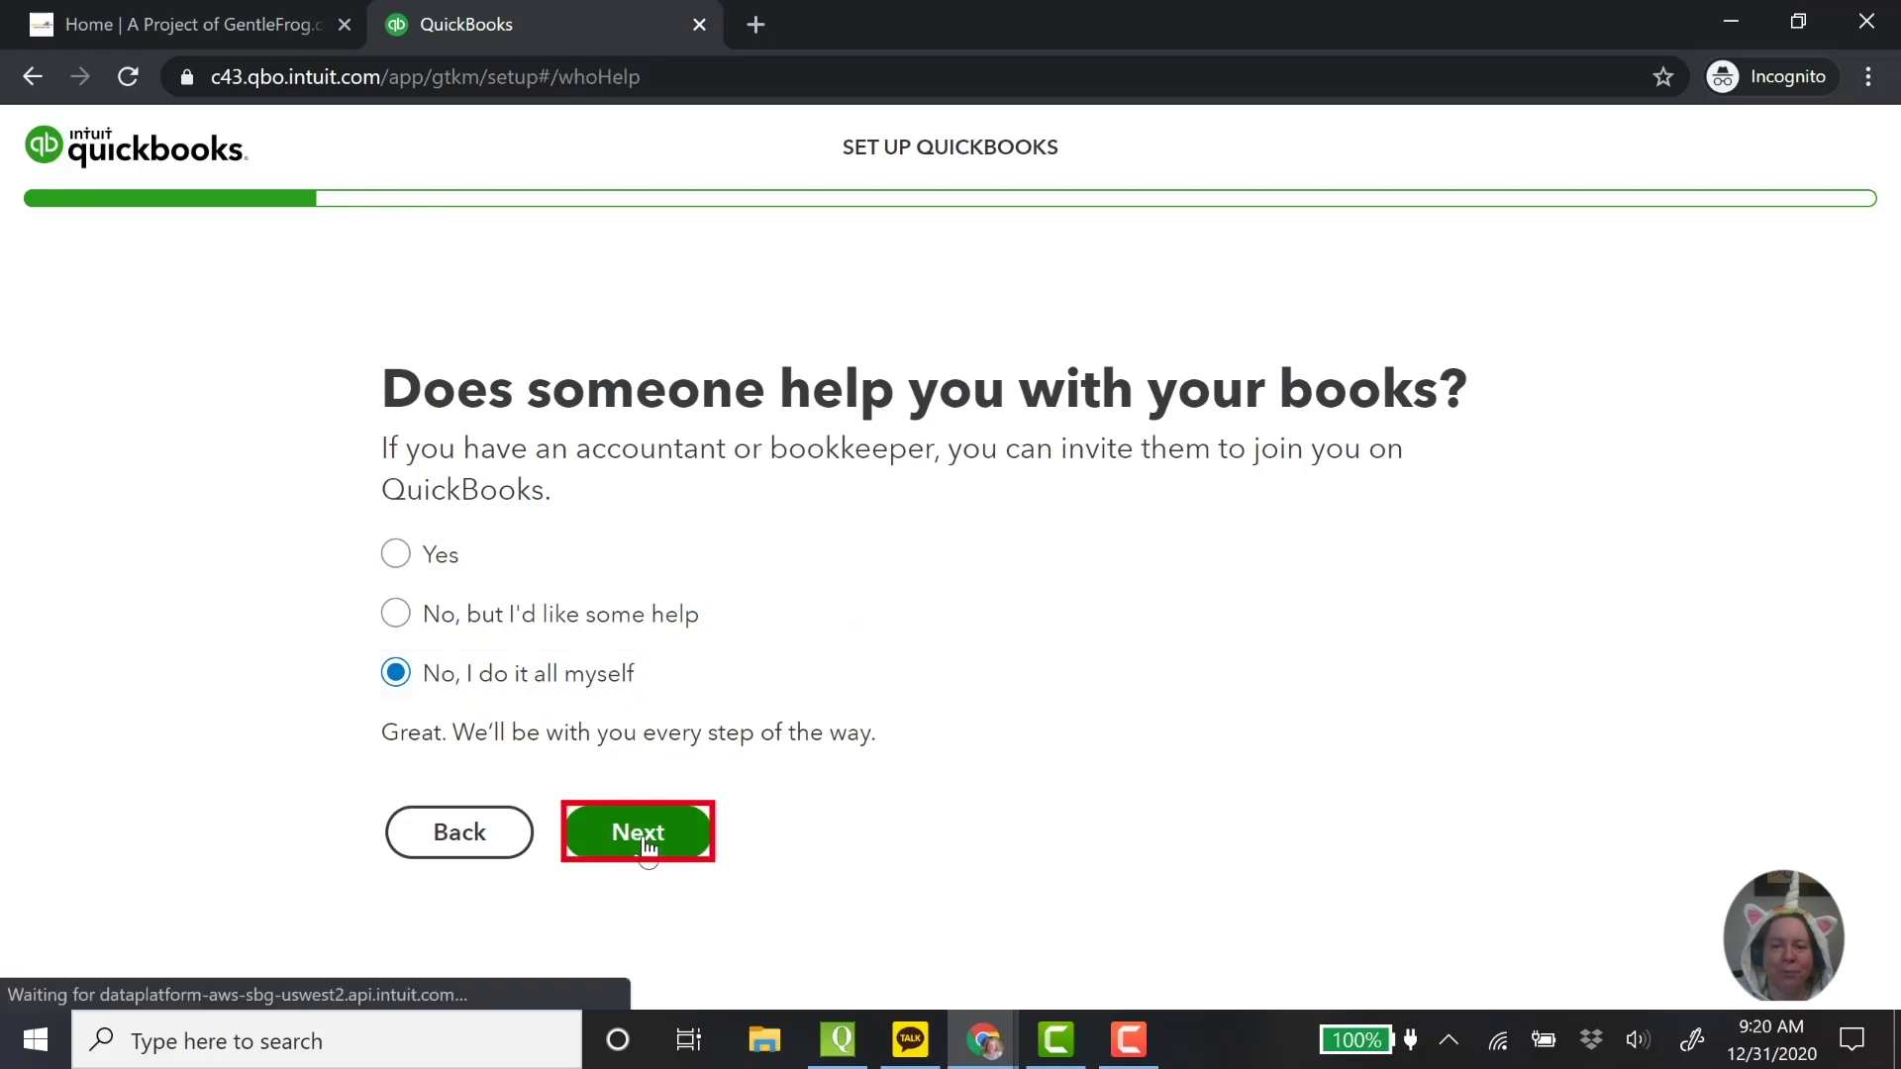
scroll(1055, 809, down, 2)
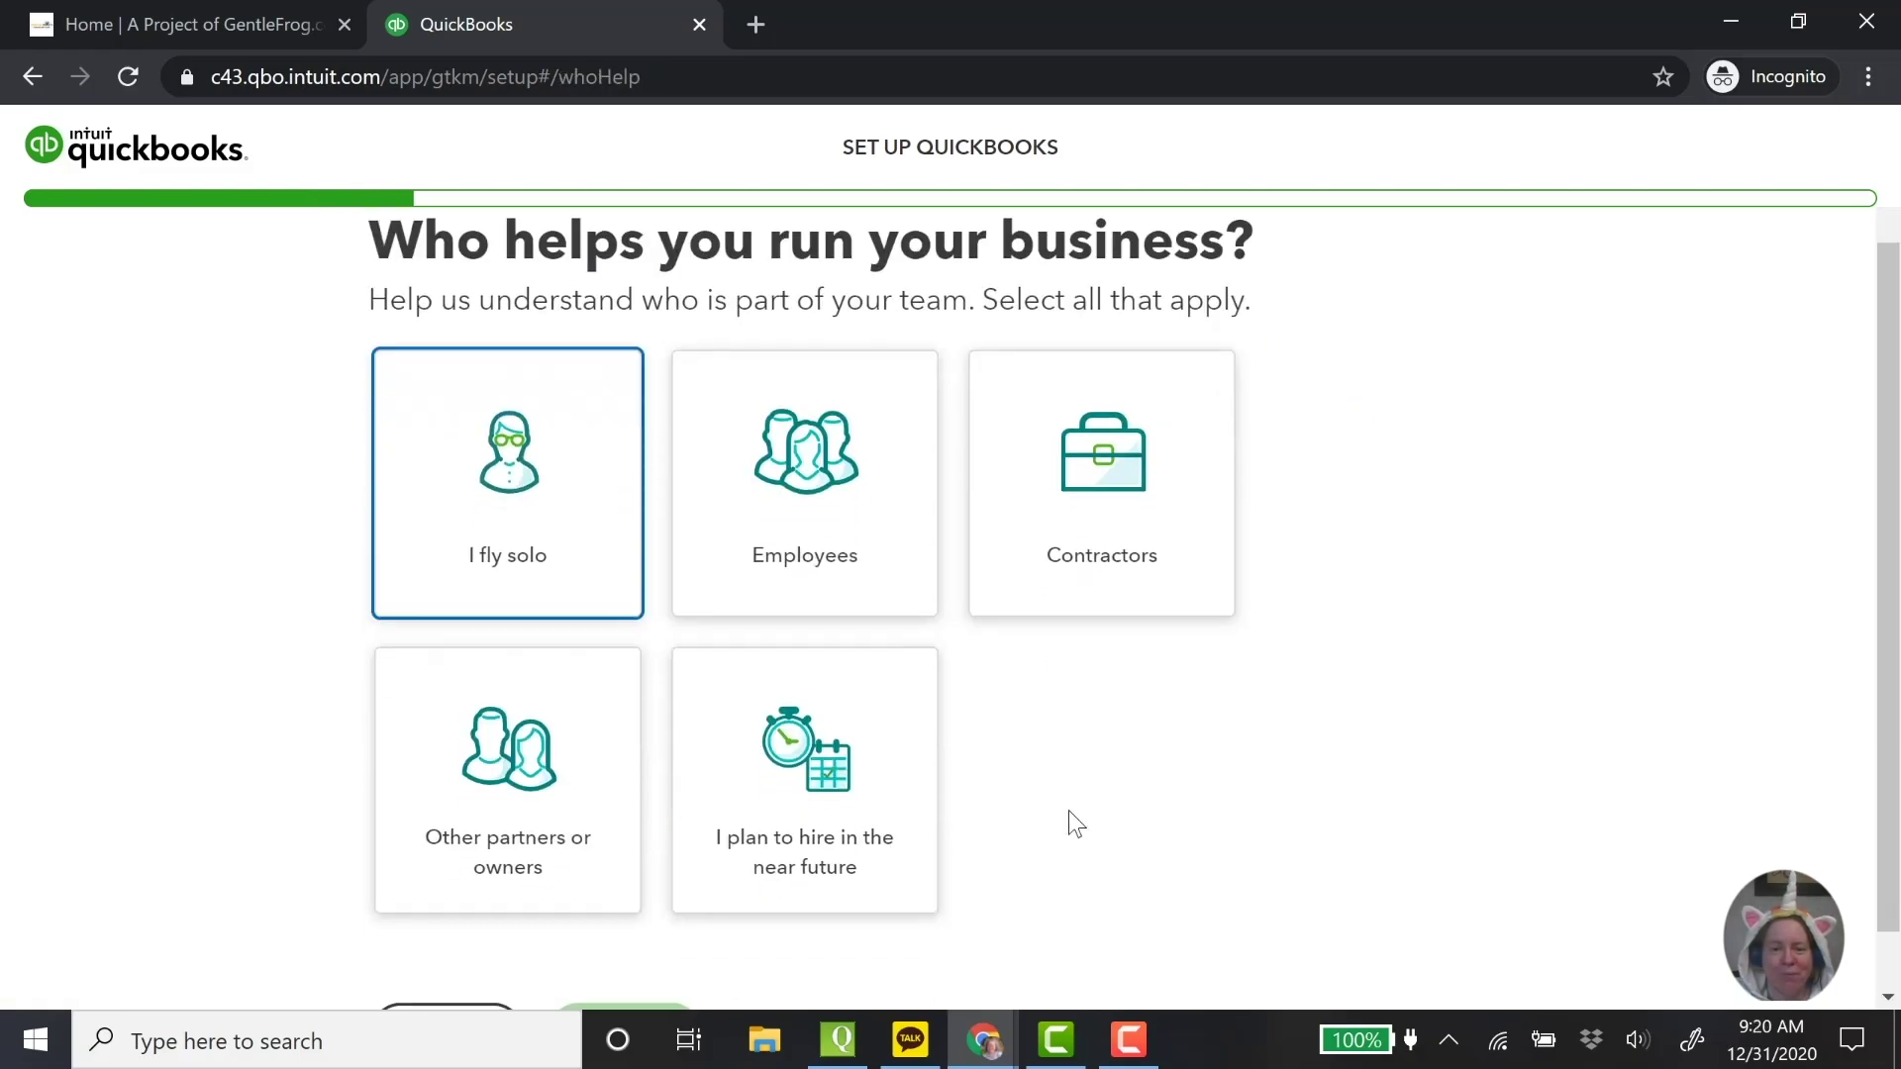
click(514, 529)
scroll(995, 769, down, 1)
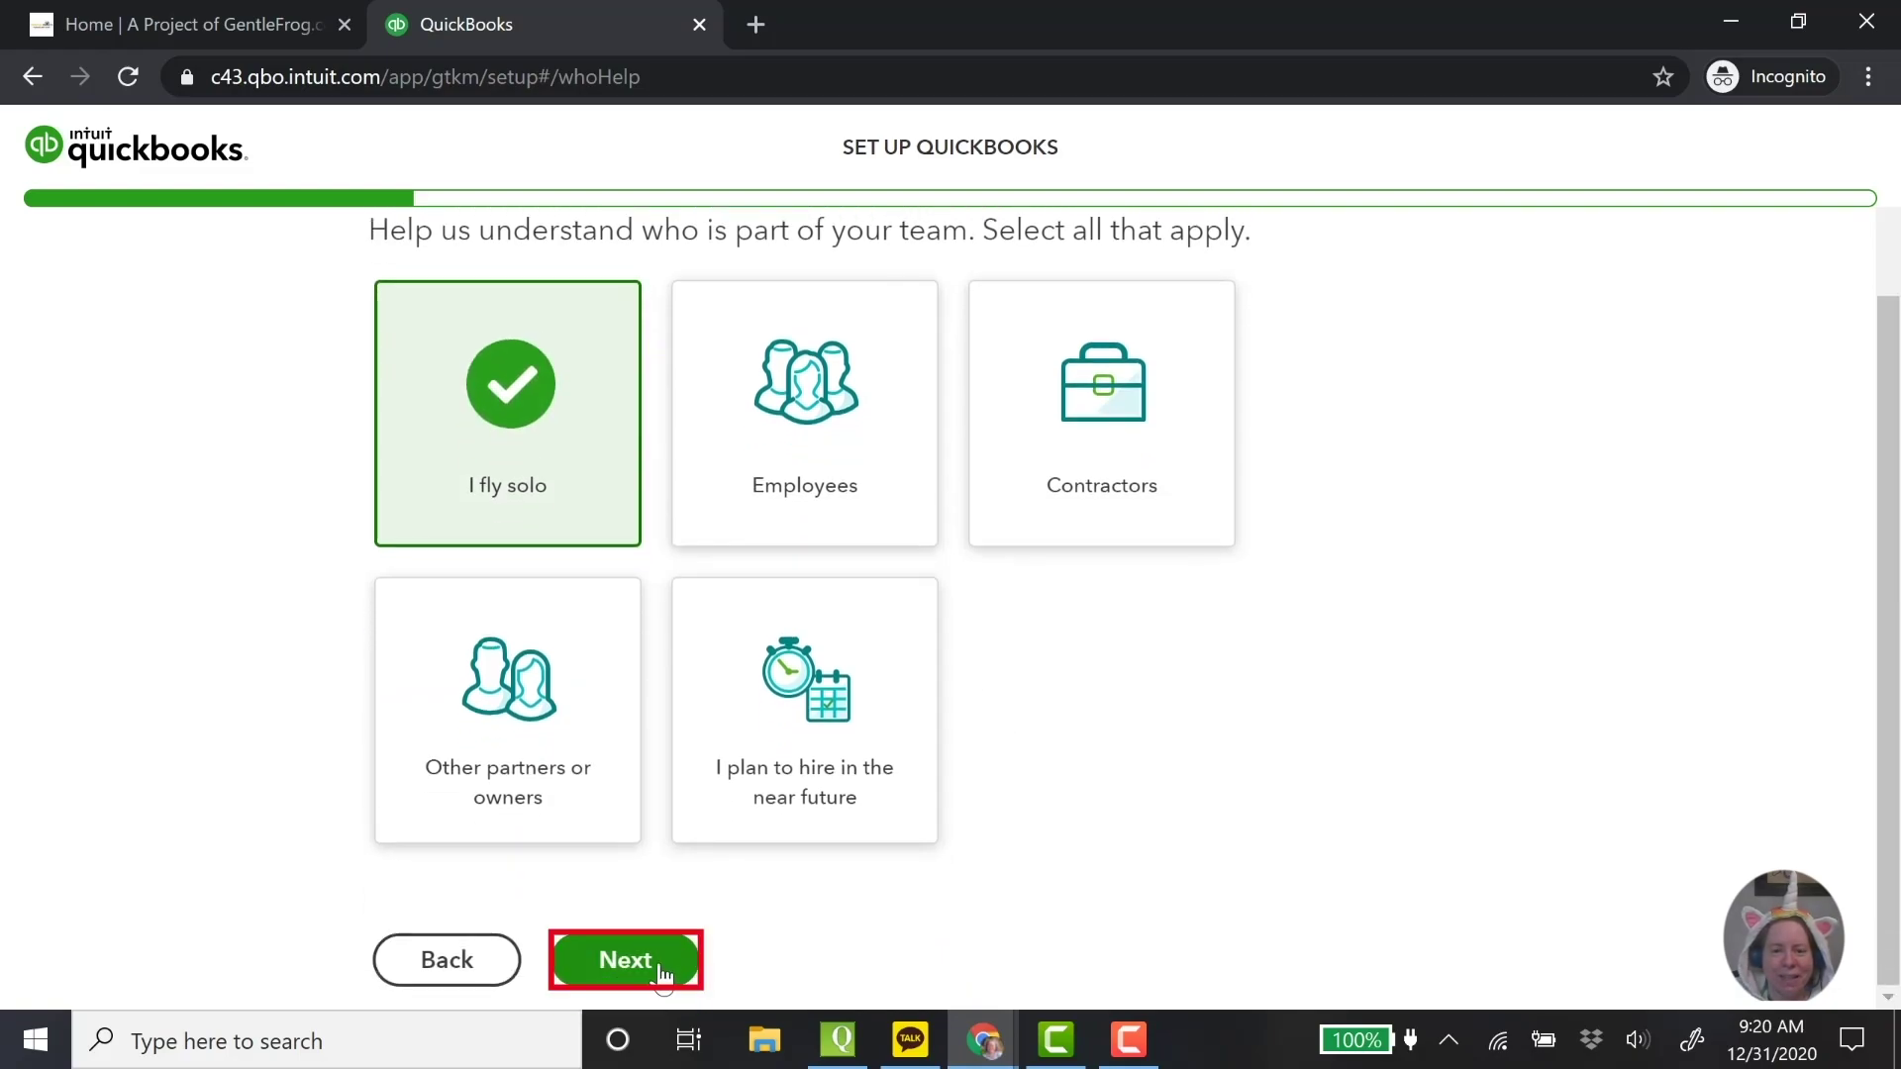
click(661, 970)
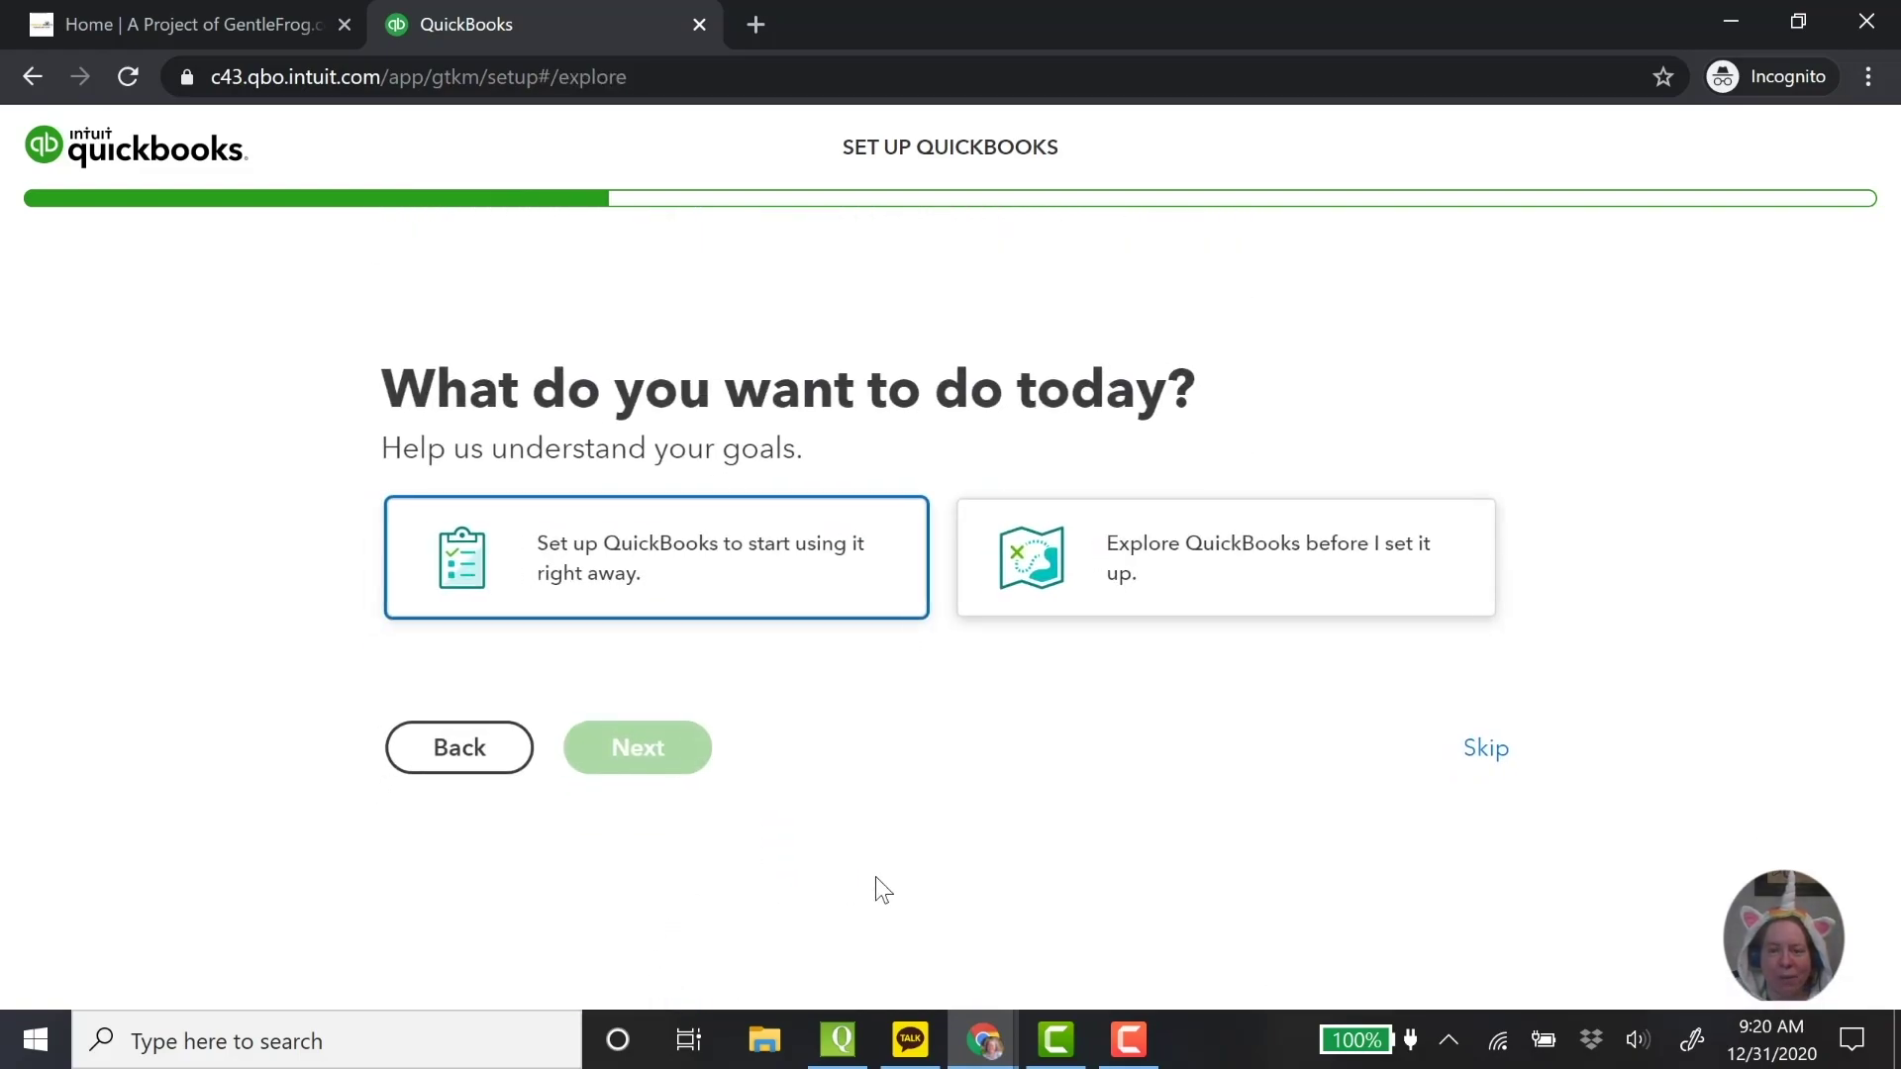
Step: Choose to set up QuickBooks right away and skip linking bank accounts
click(704, 584)
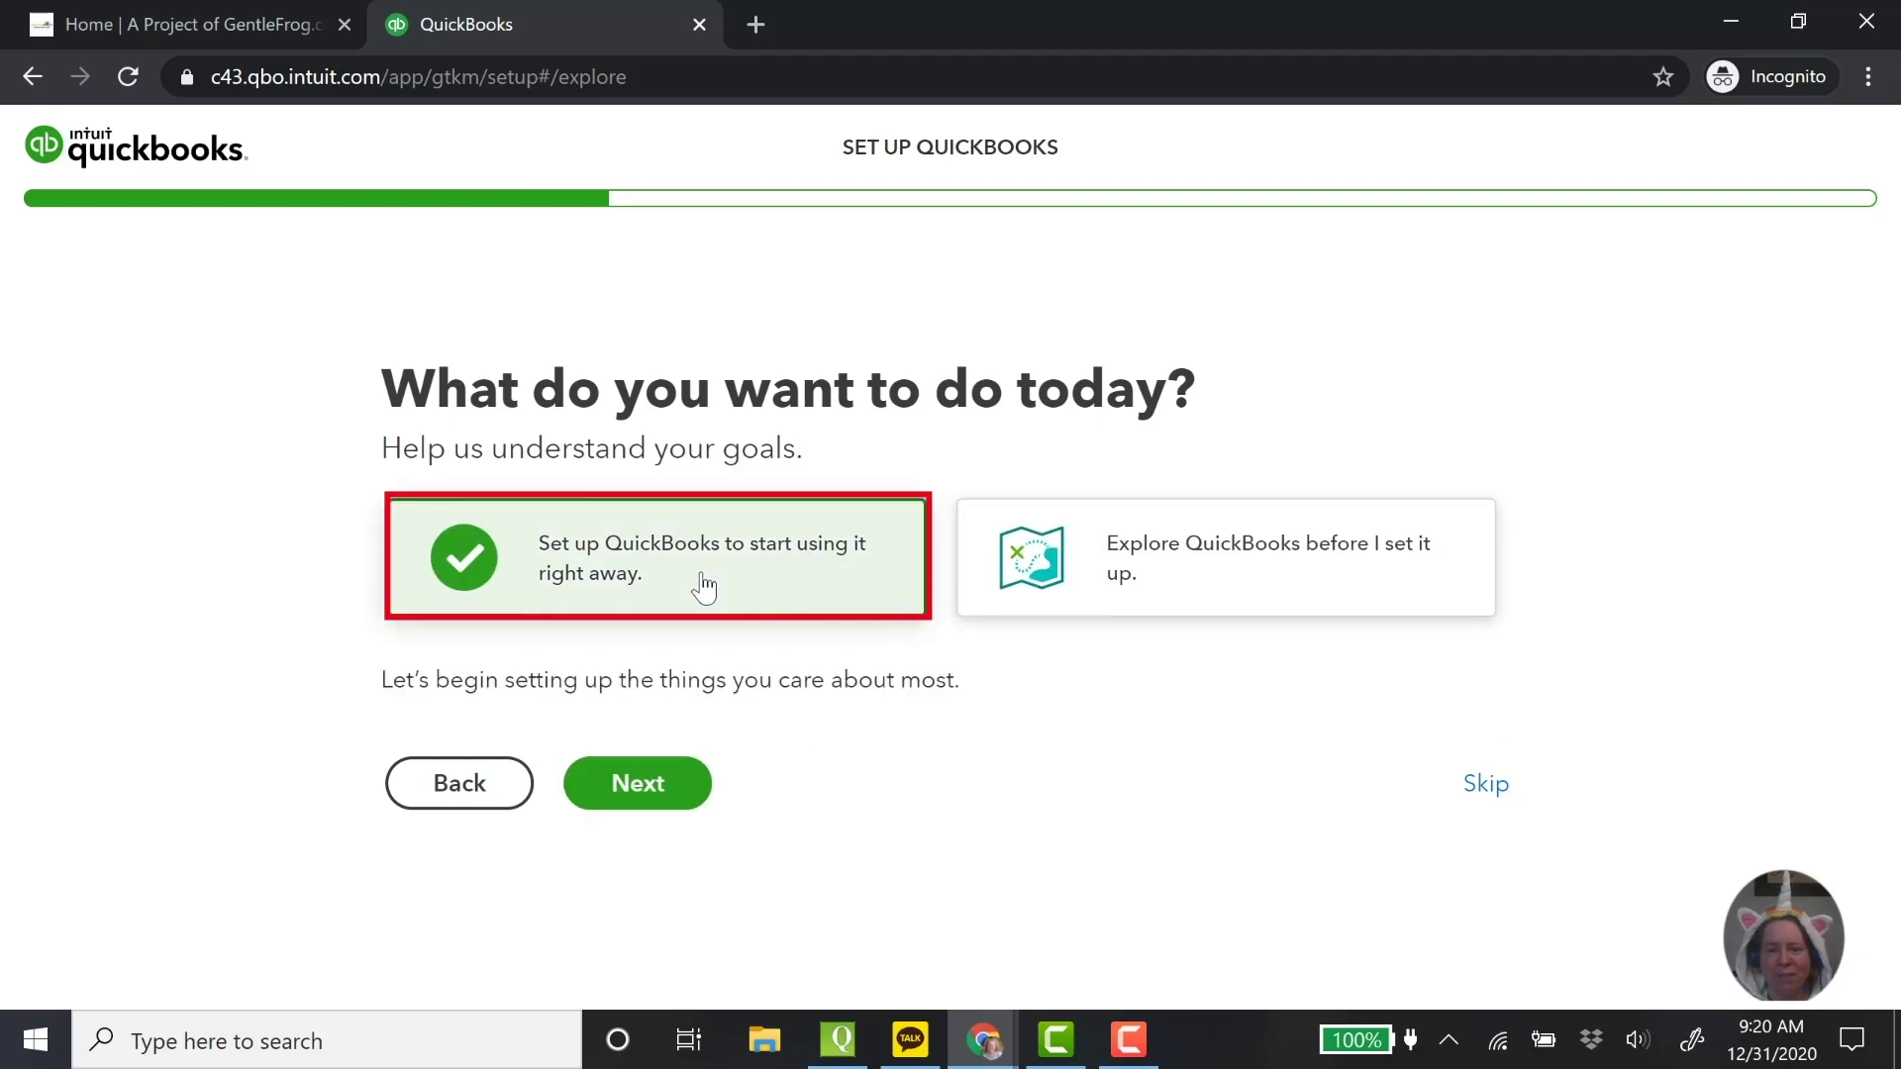
click(697, 792)
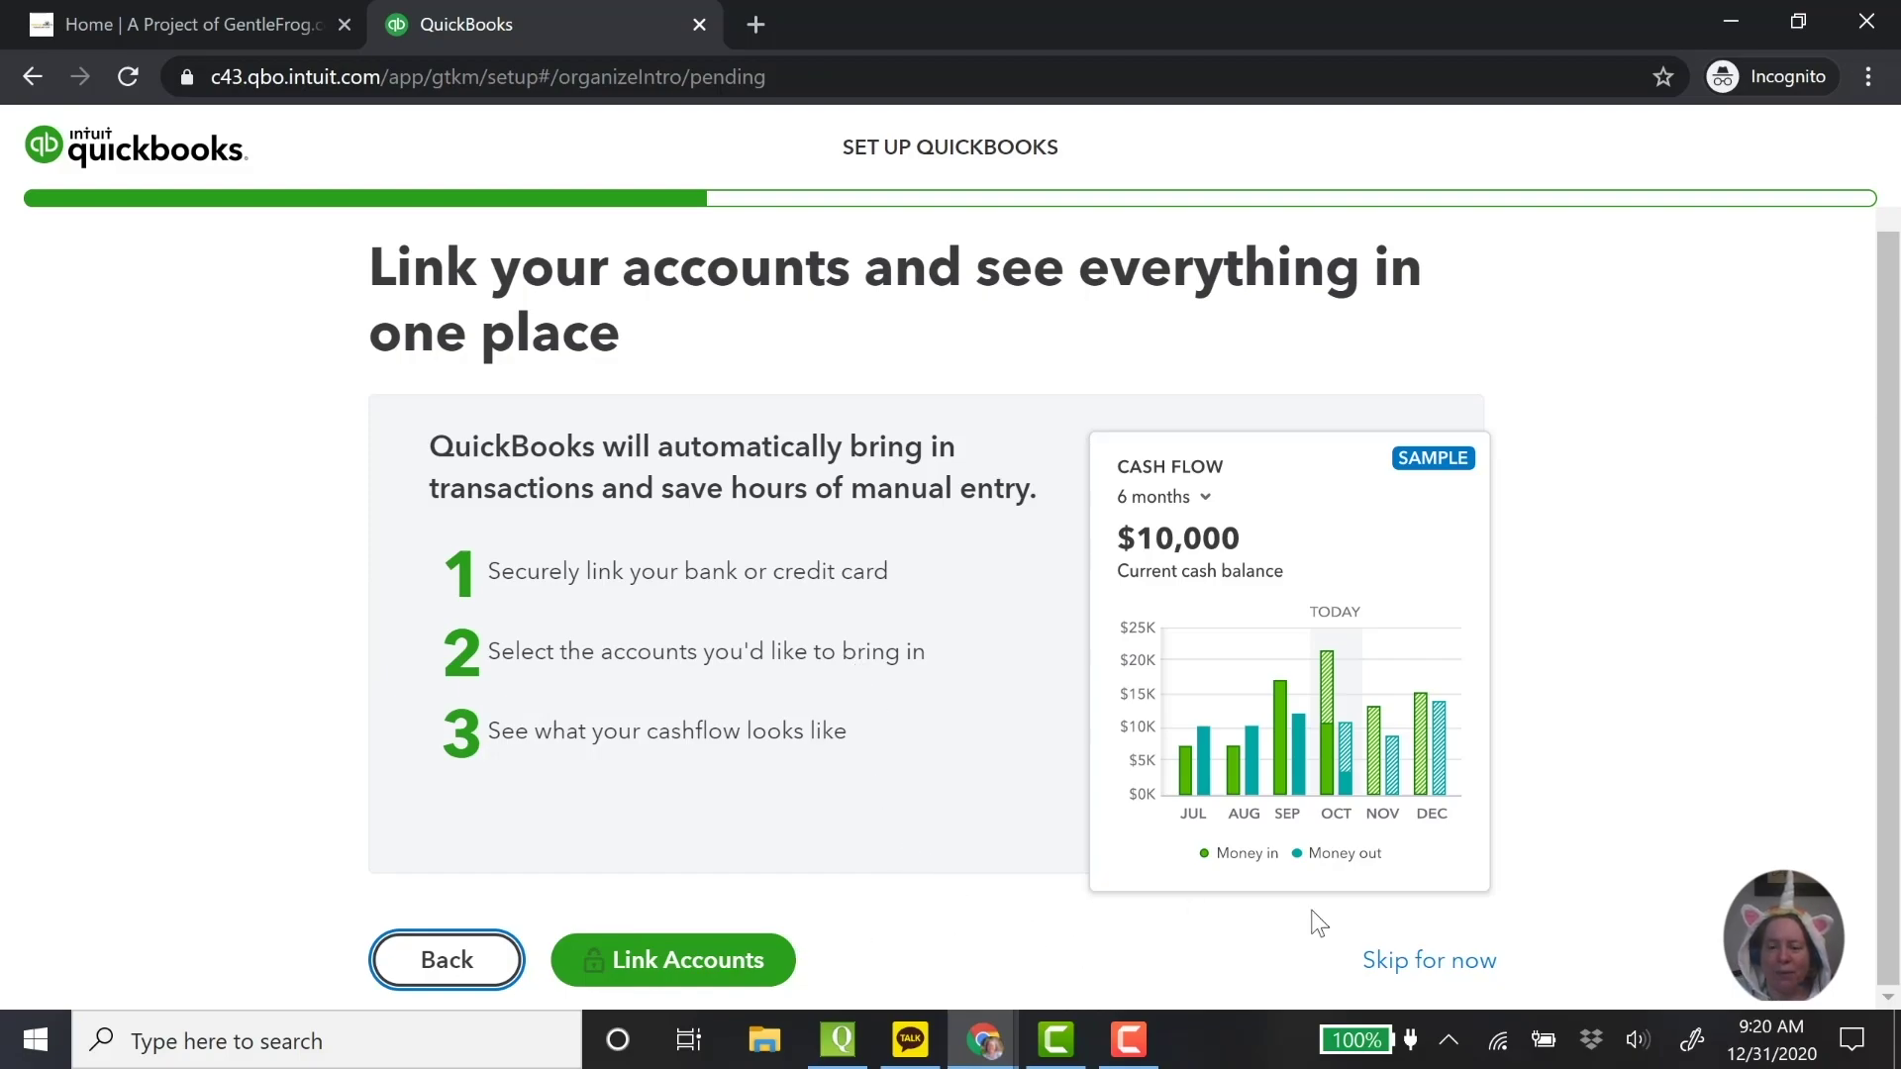
click(1435, 961)
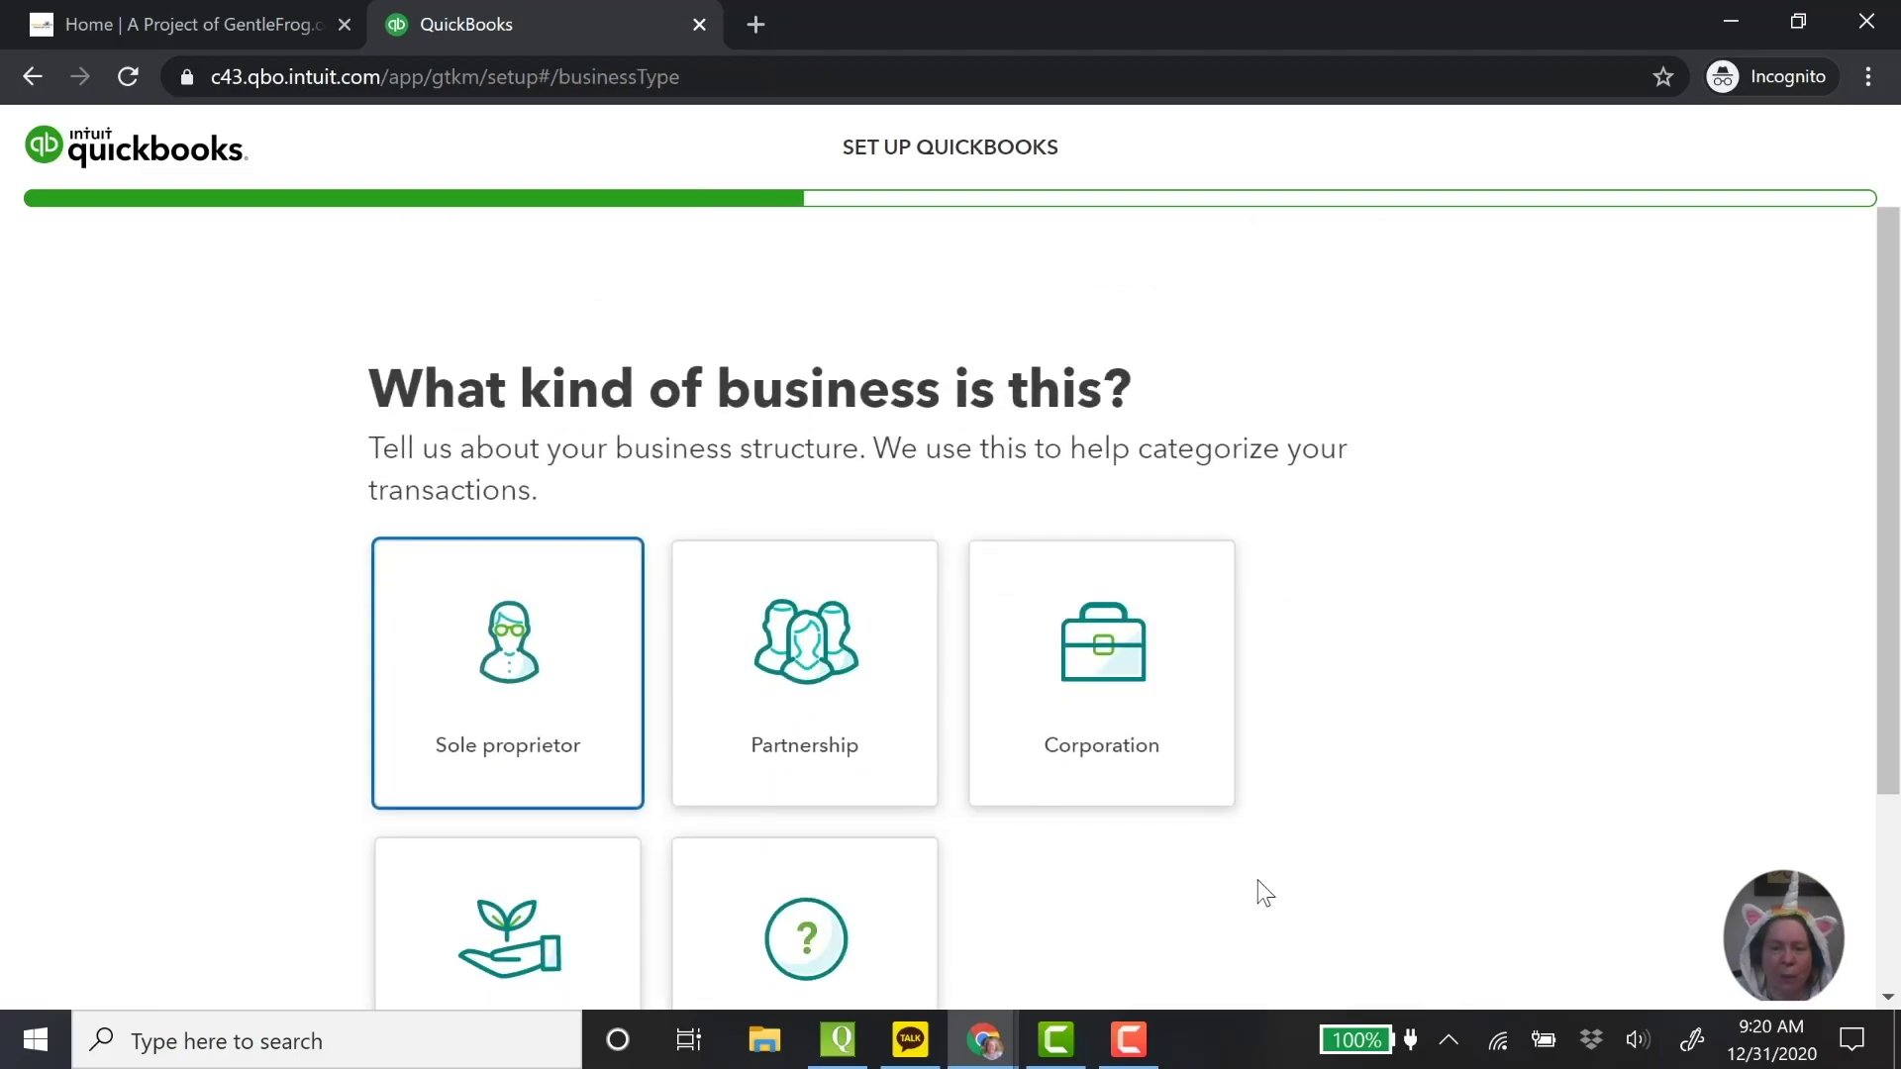
Step: Mark the business as a sole proprietor that sells products
scroll(1089, 792, down, 3)
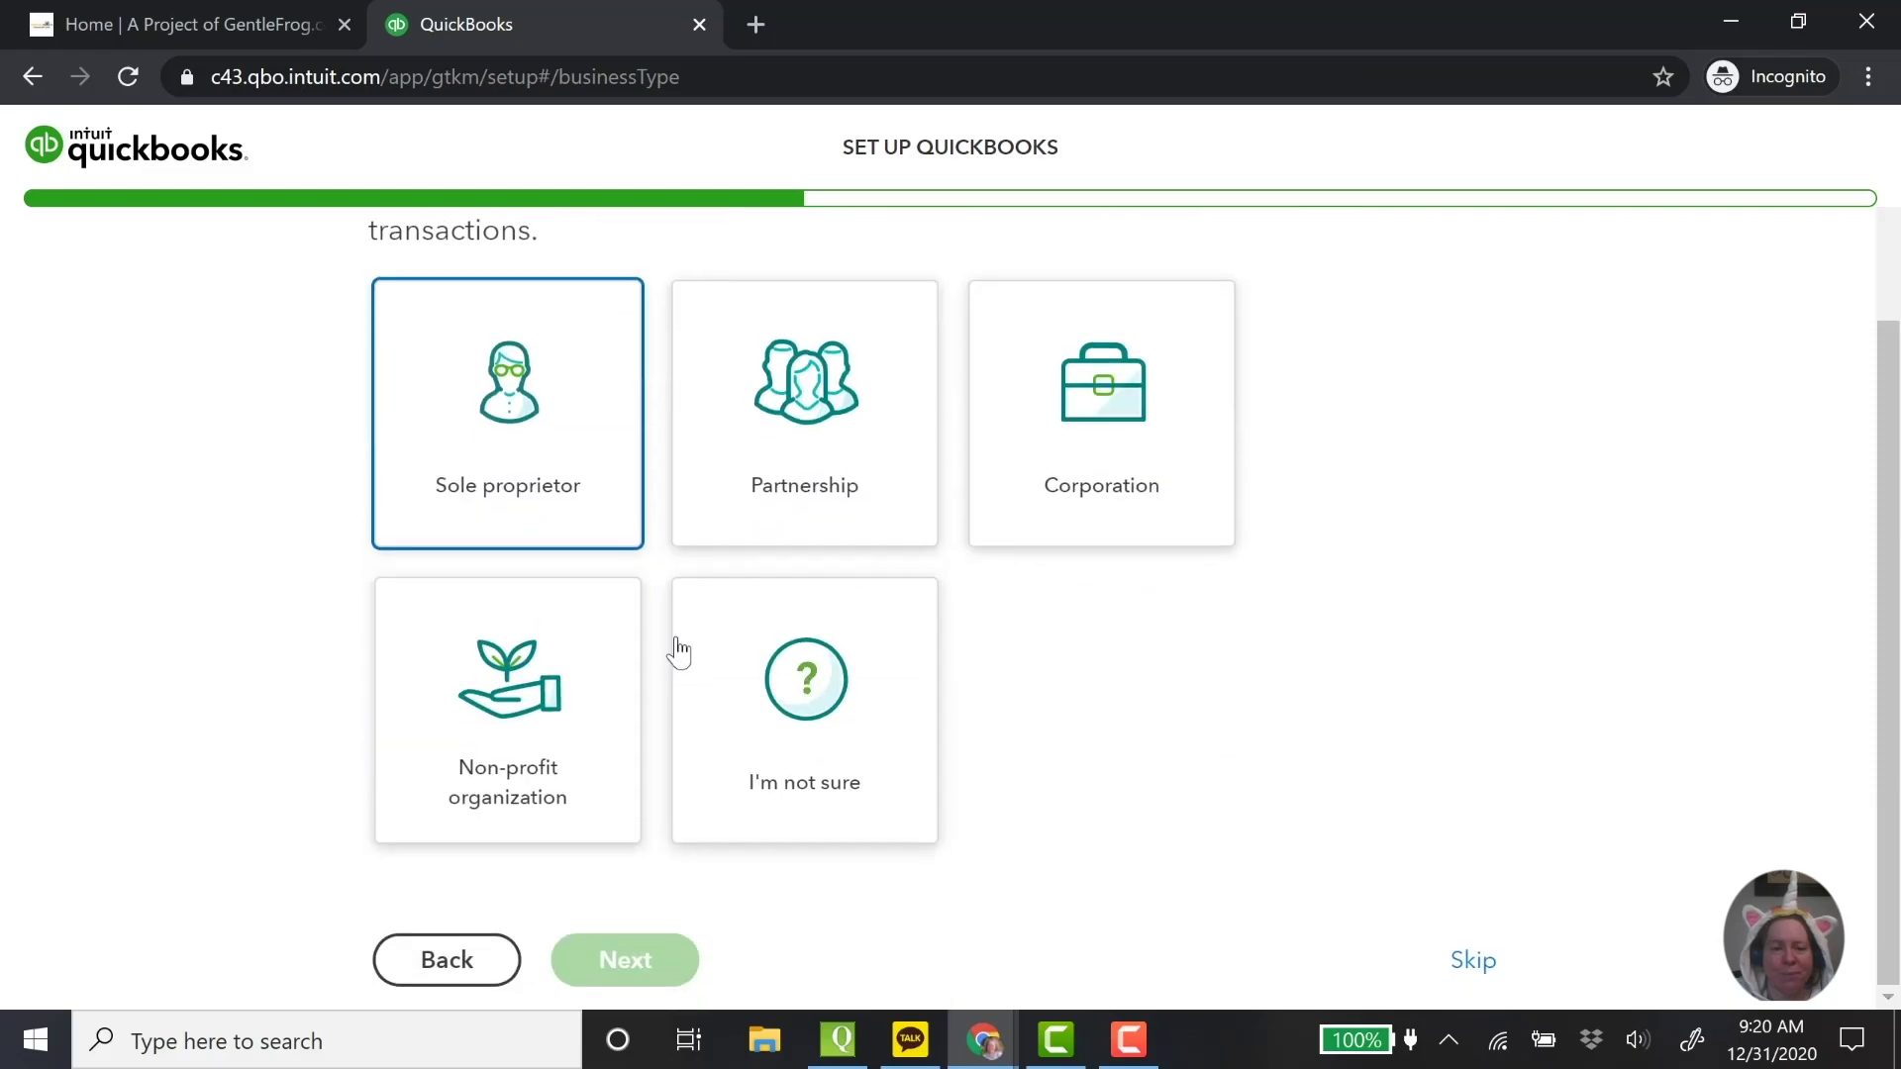
click(586, 455)
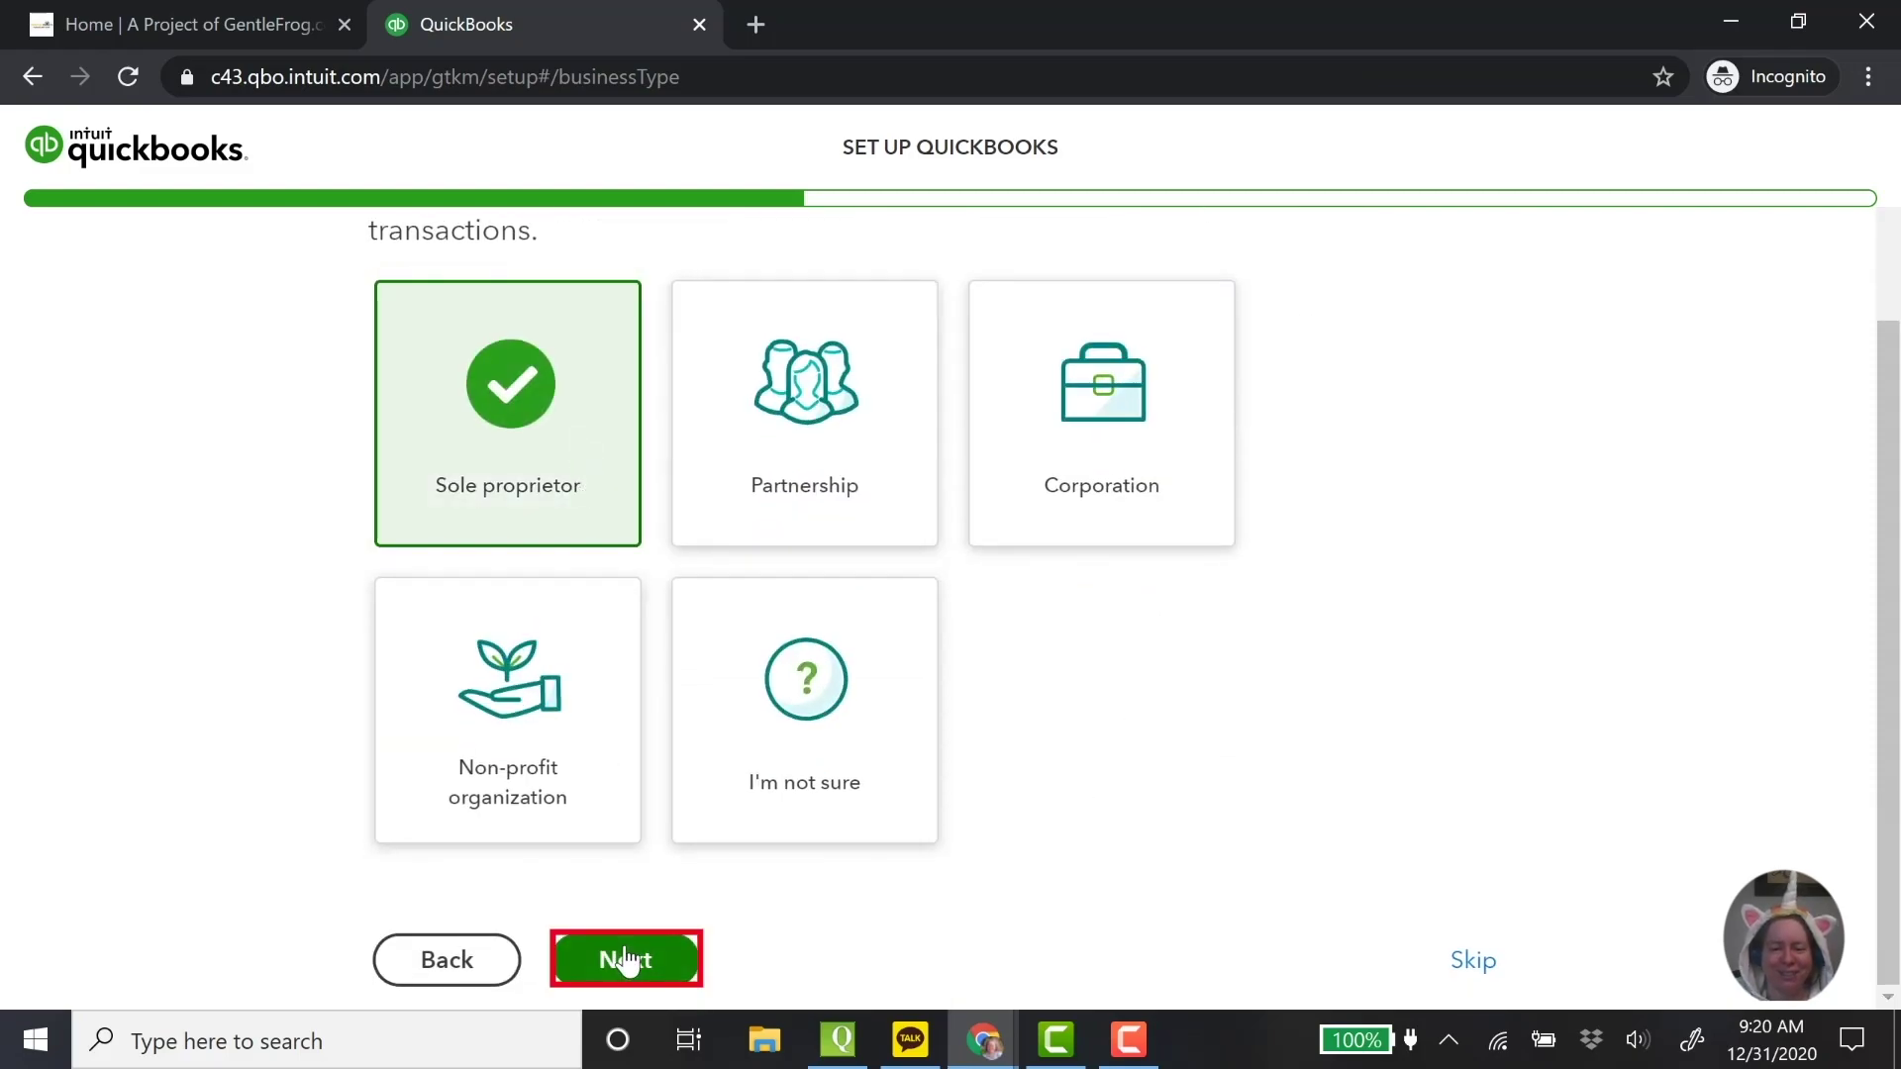
click(627, 960)
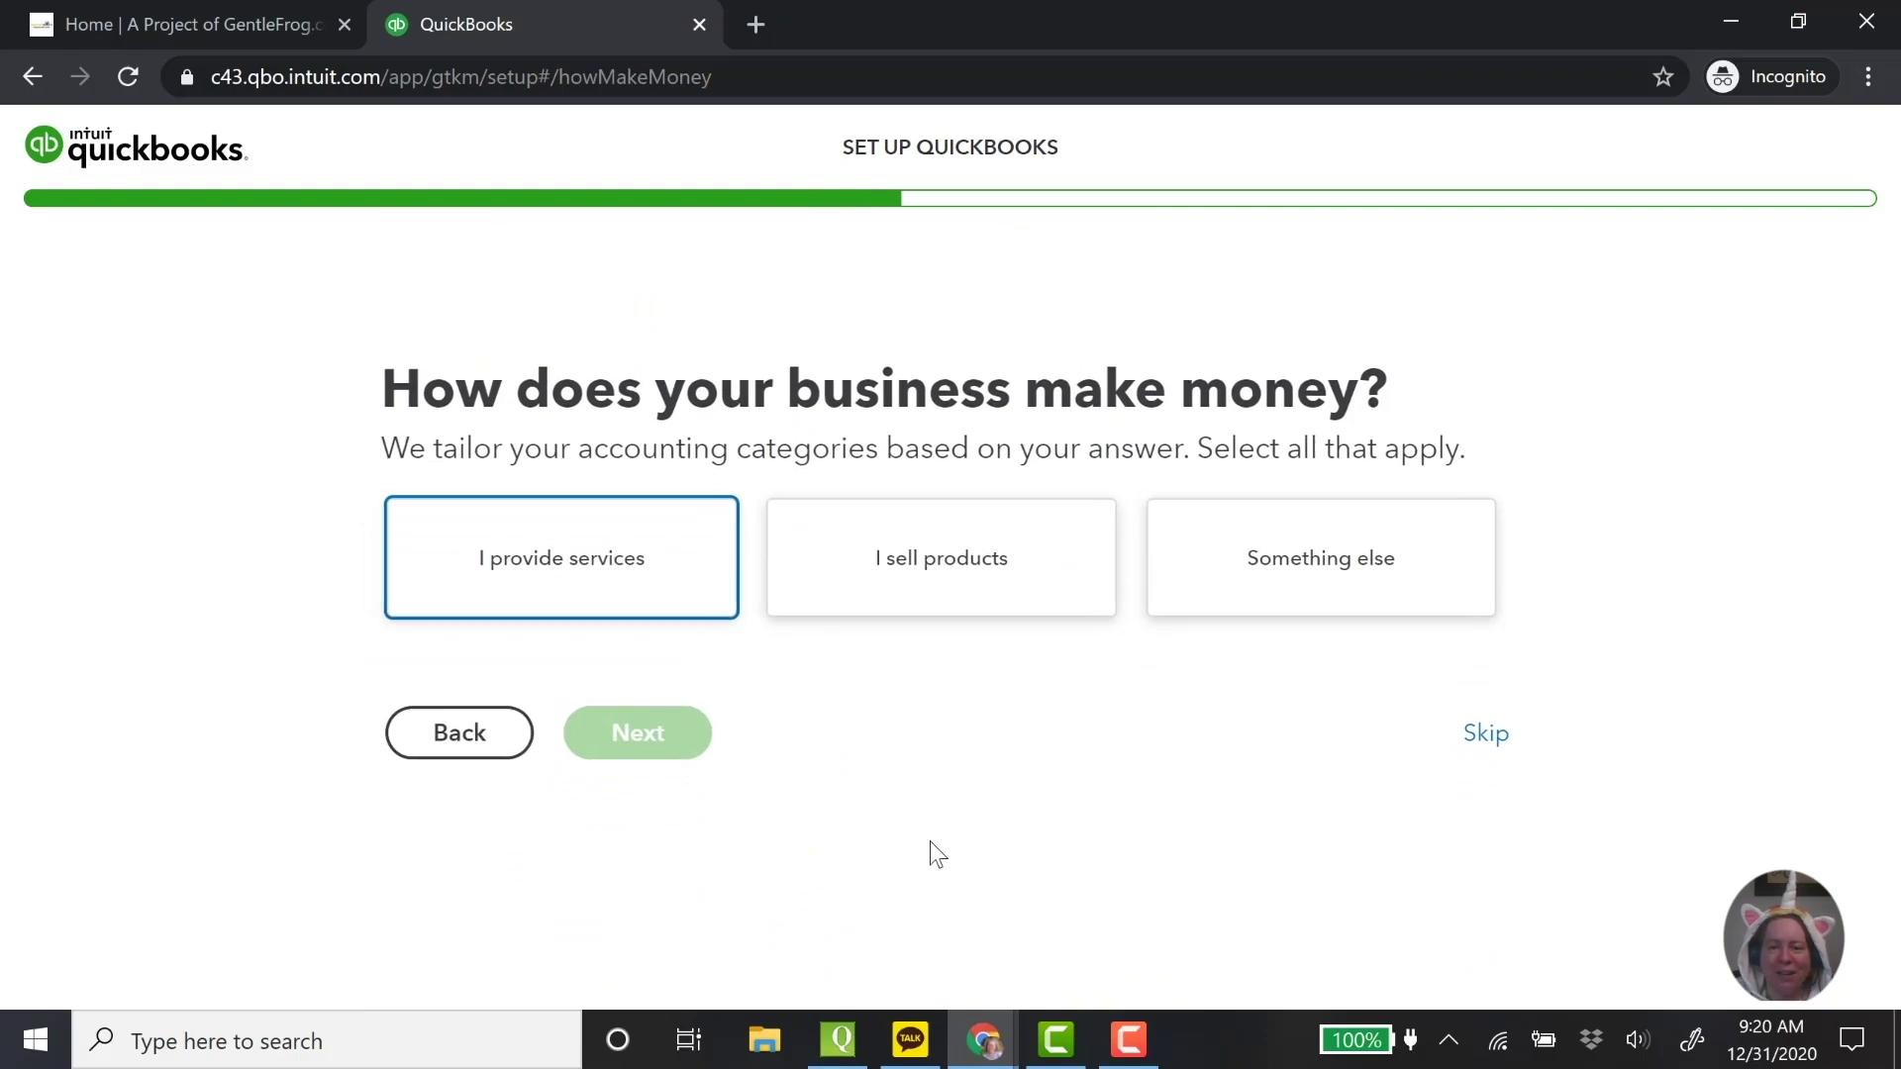
click(903, 594)
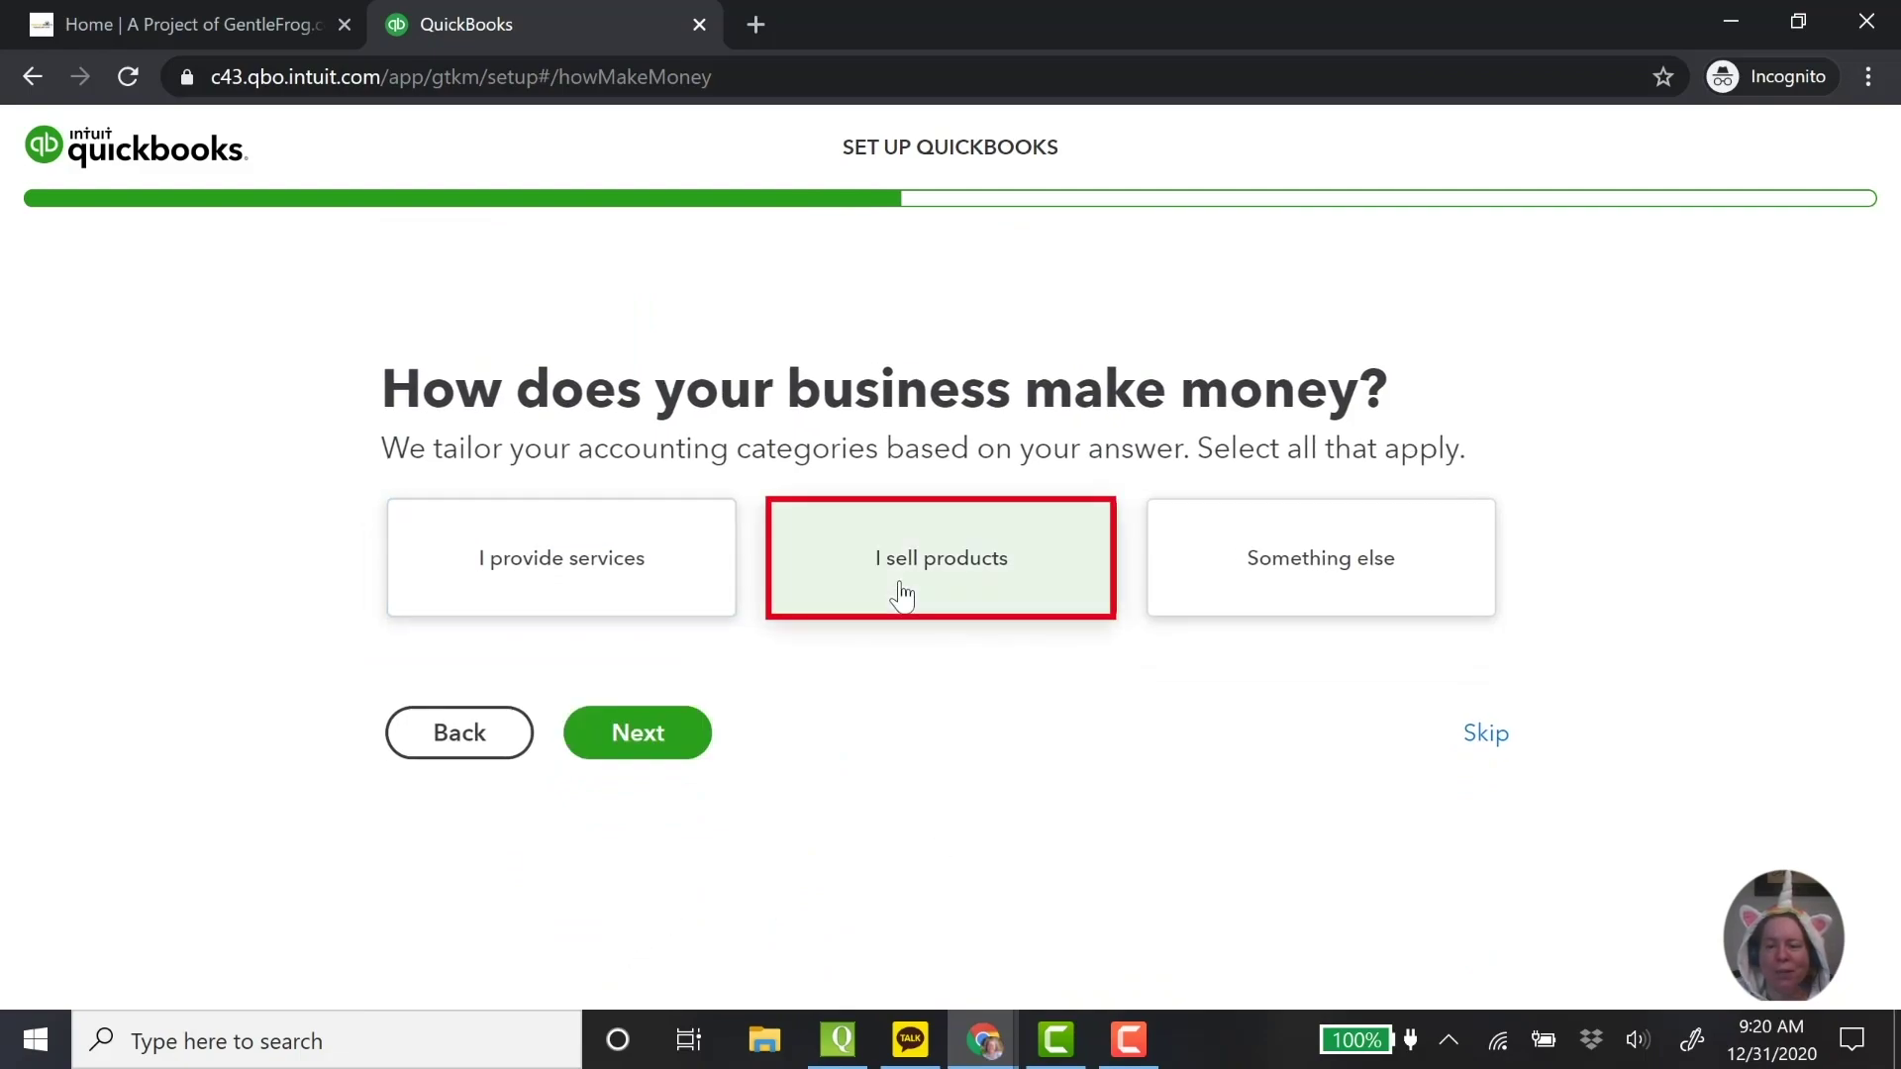
click(653, 738)
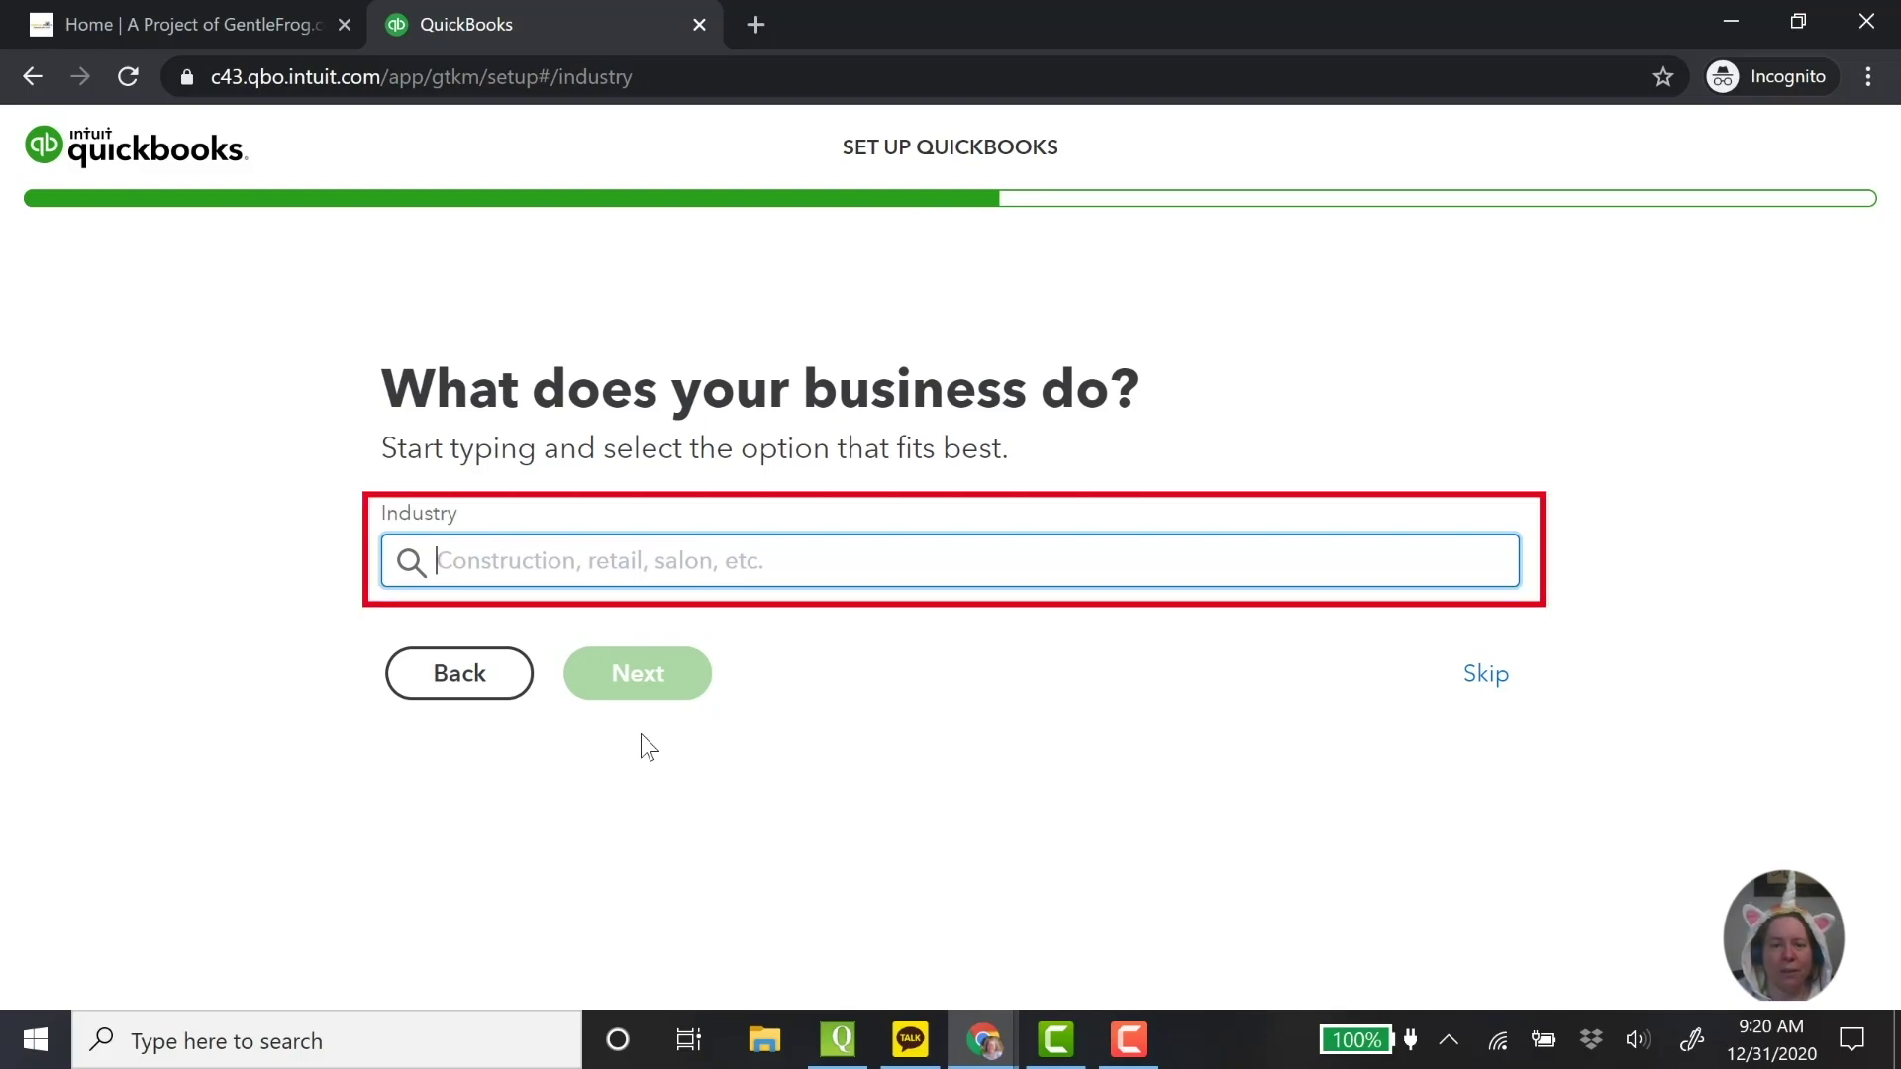
Step: Set the industry to 'Pet and pet supplies stores' by searching 'pet'
text(pet)
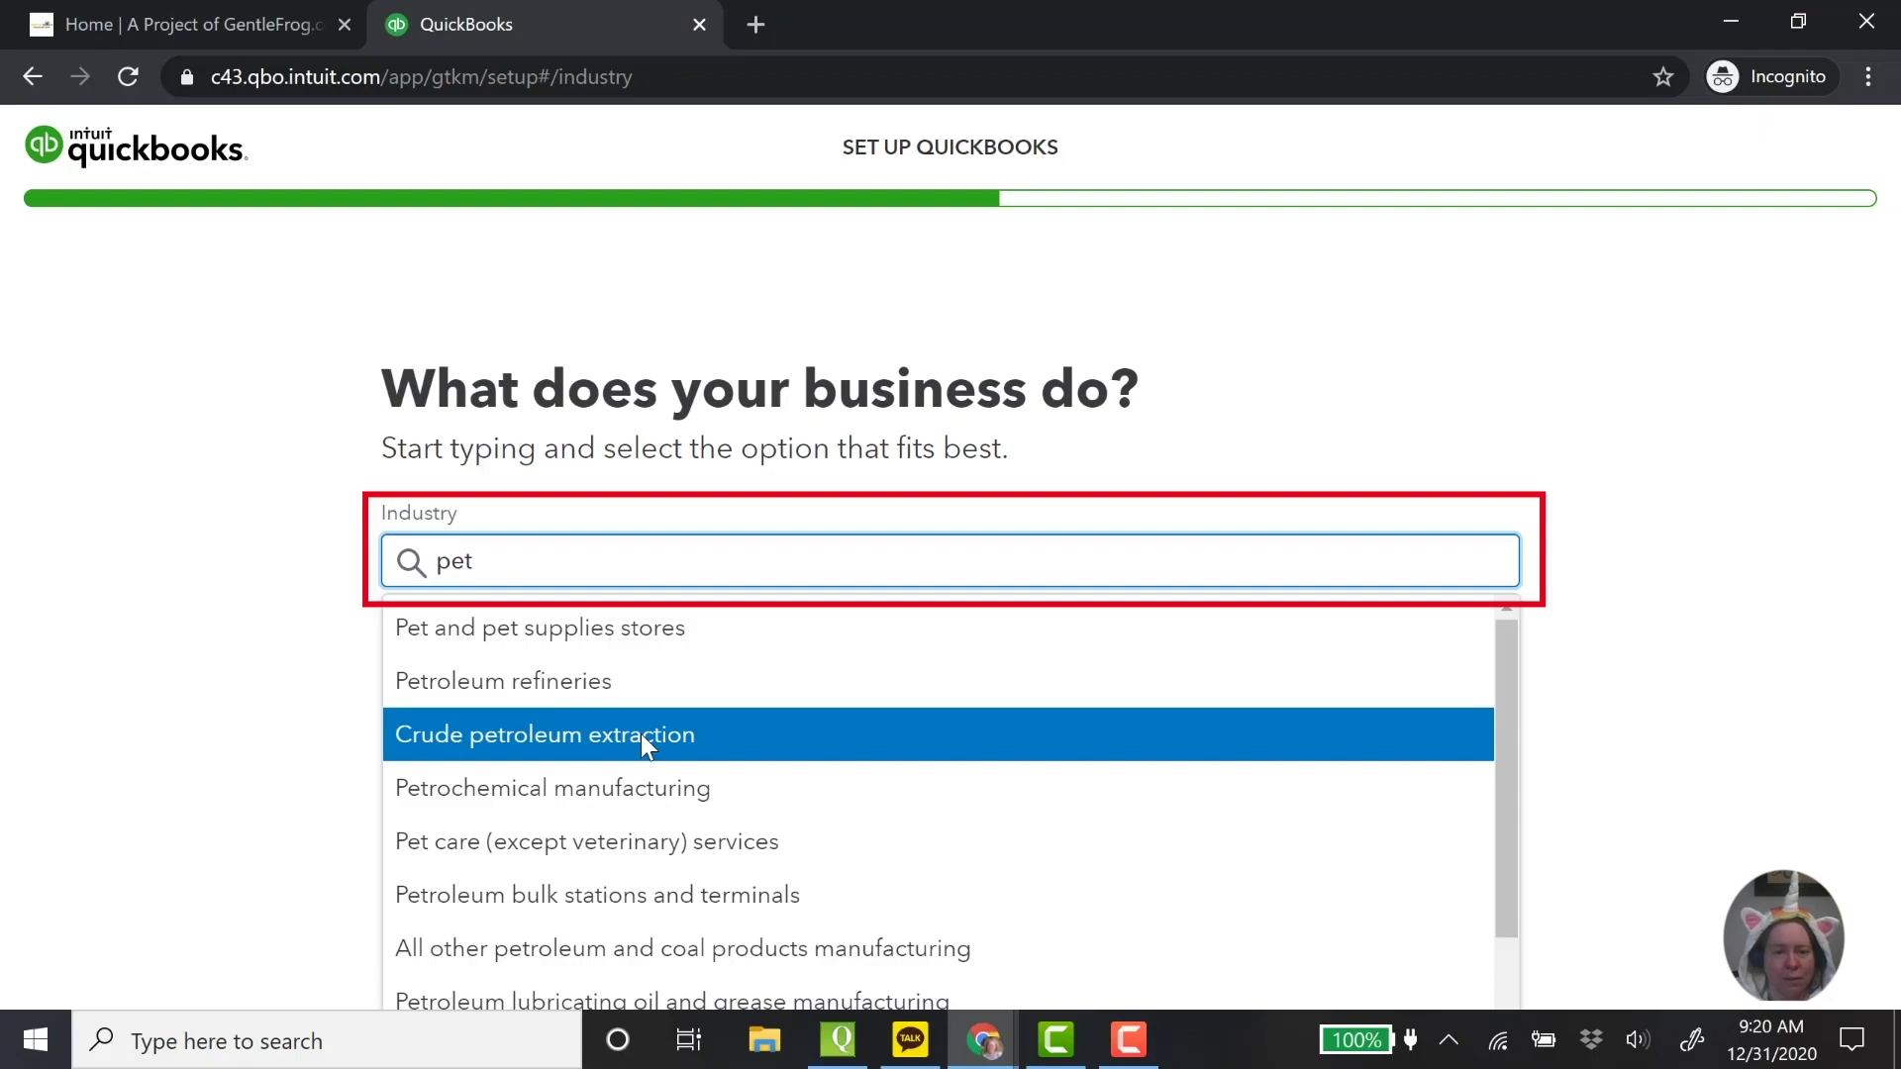
click(621, 658)
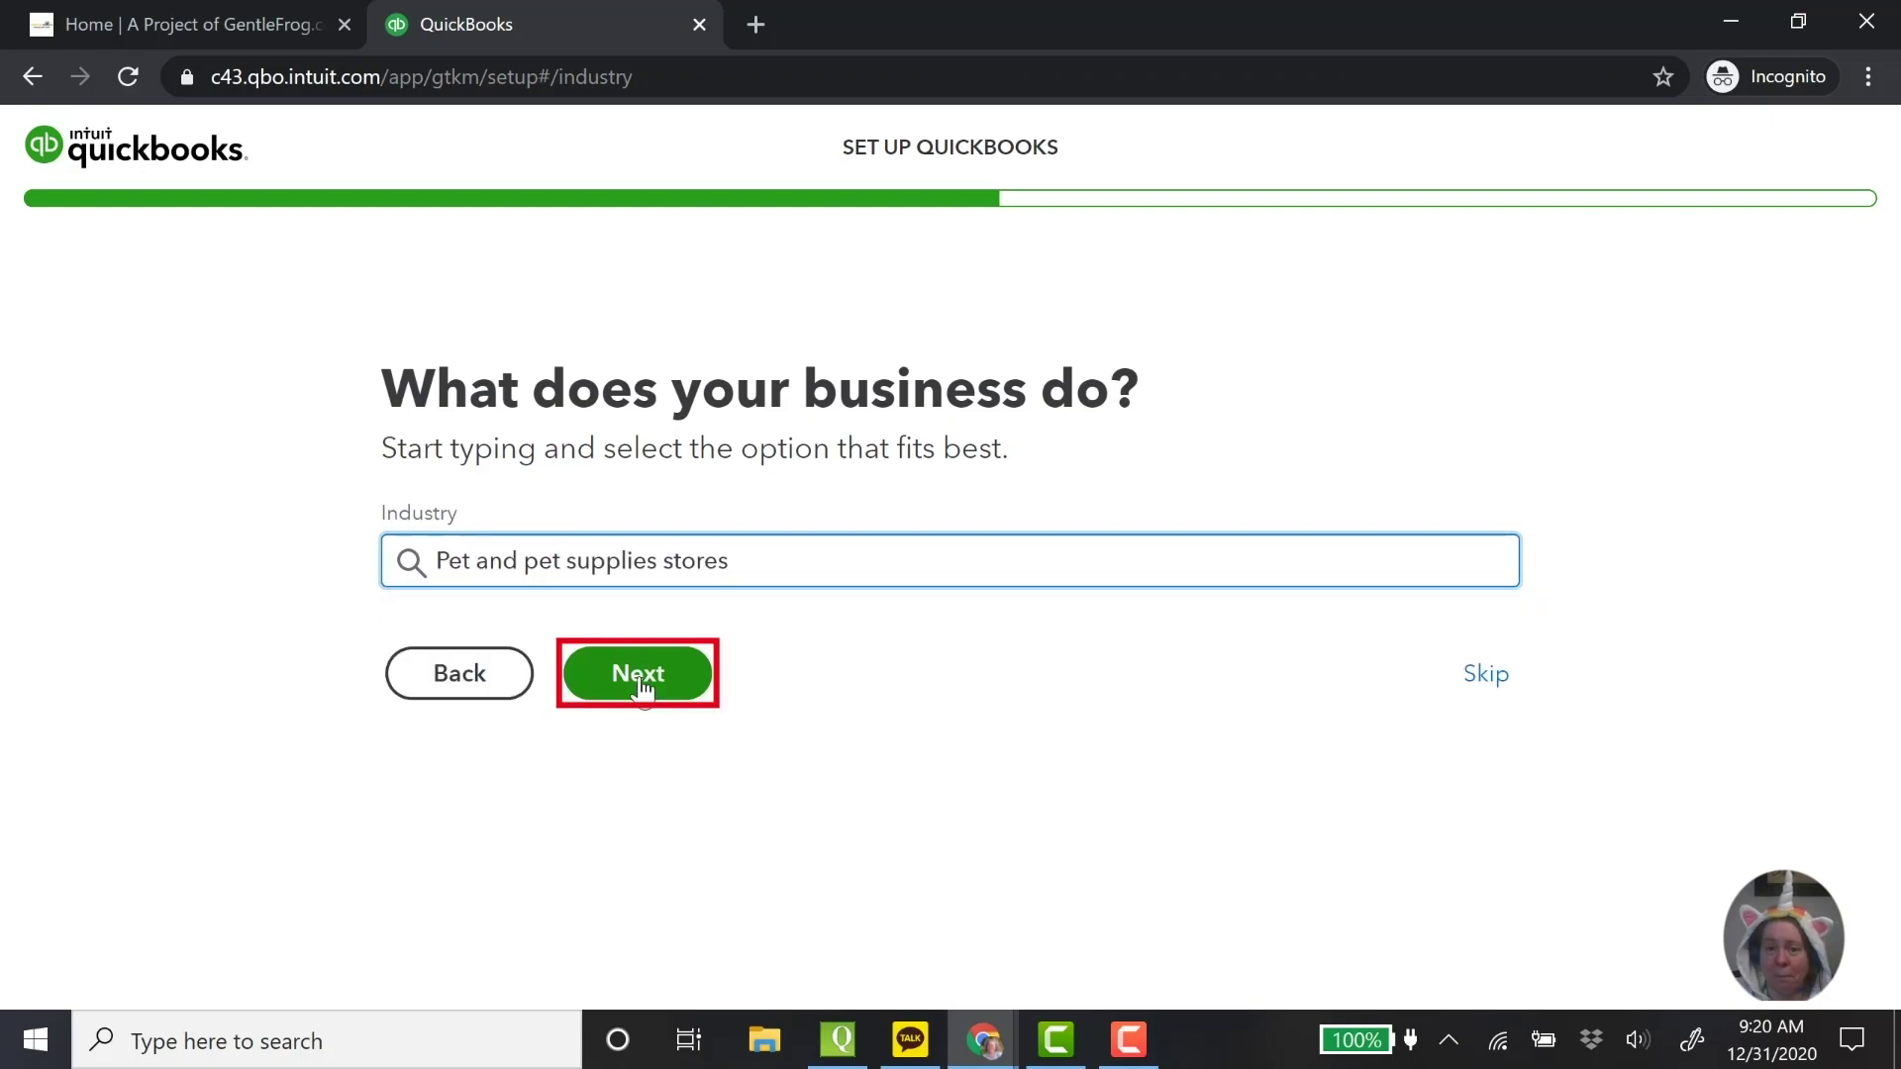
click(639, 683)
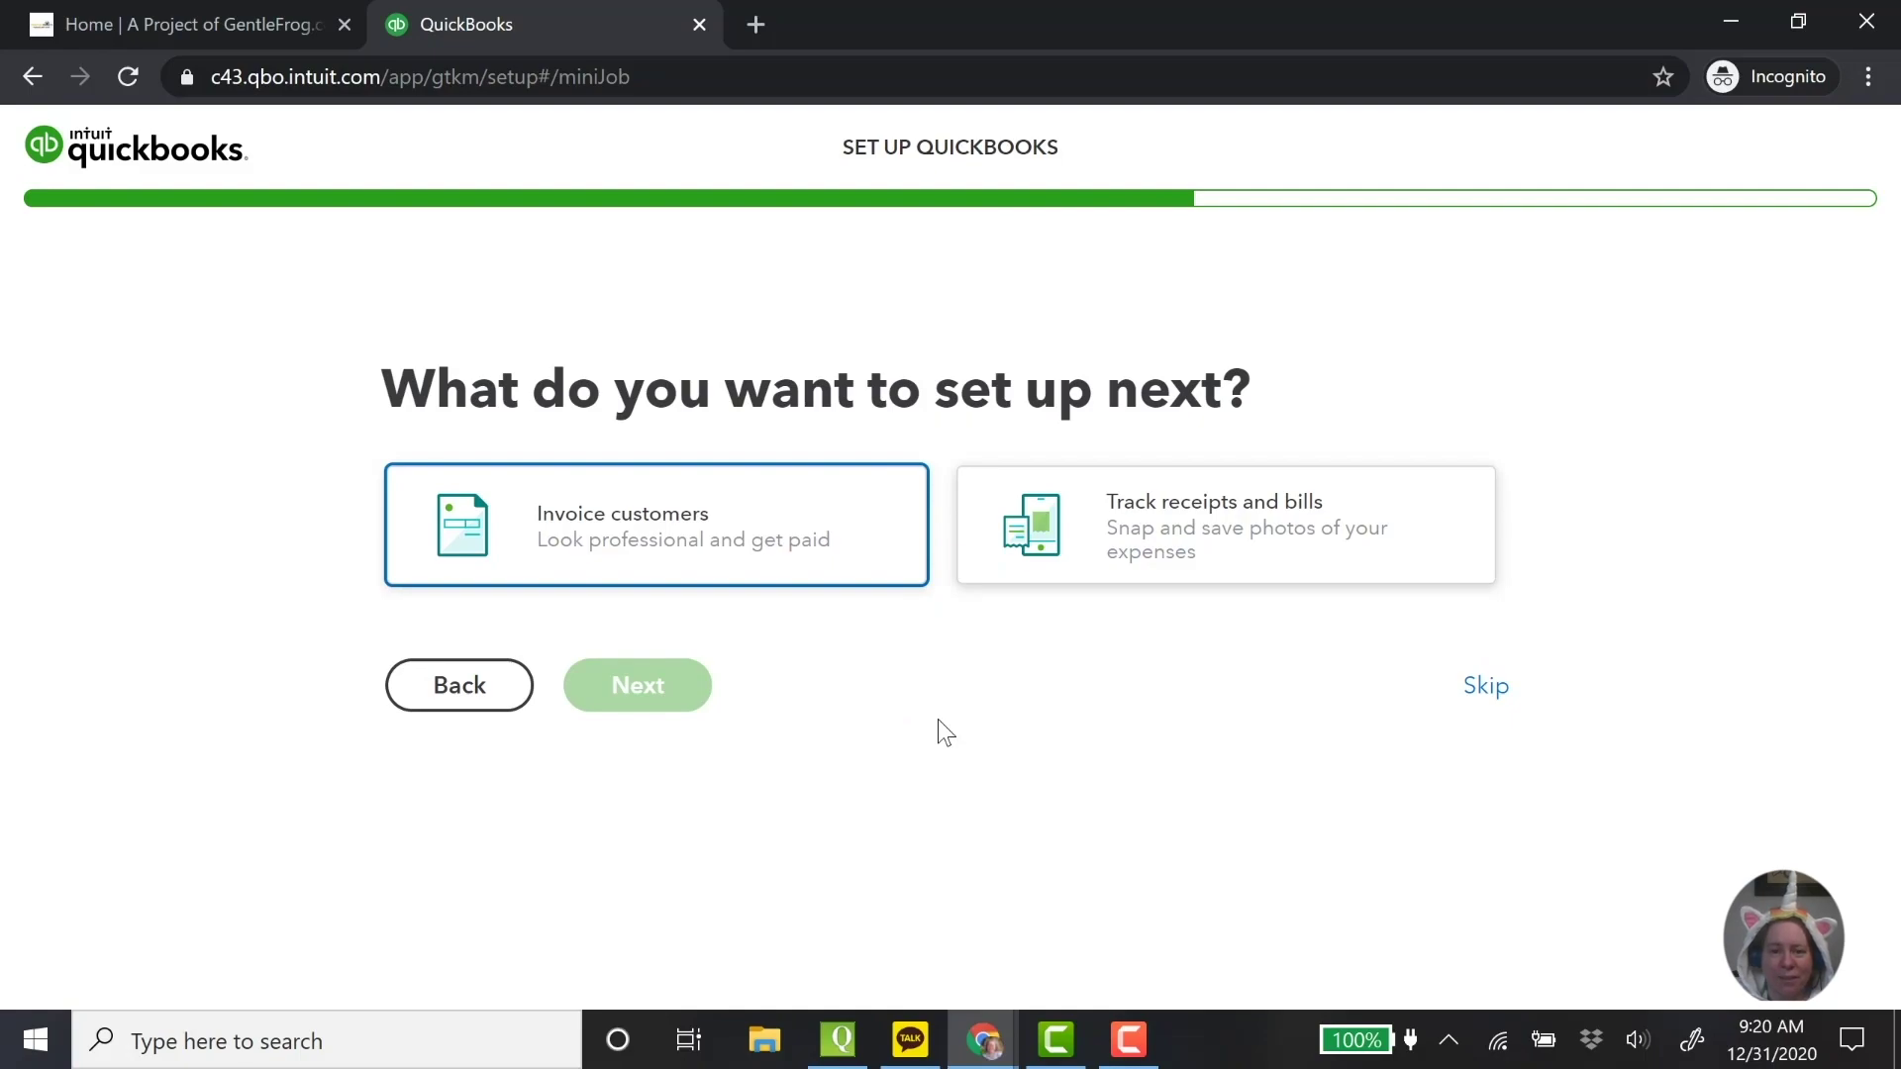
Step: Choose customer invoicing and pick 'Looking professional' as the invoicing priority
click(764, 545)
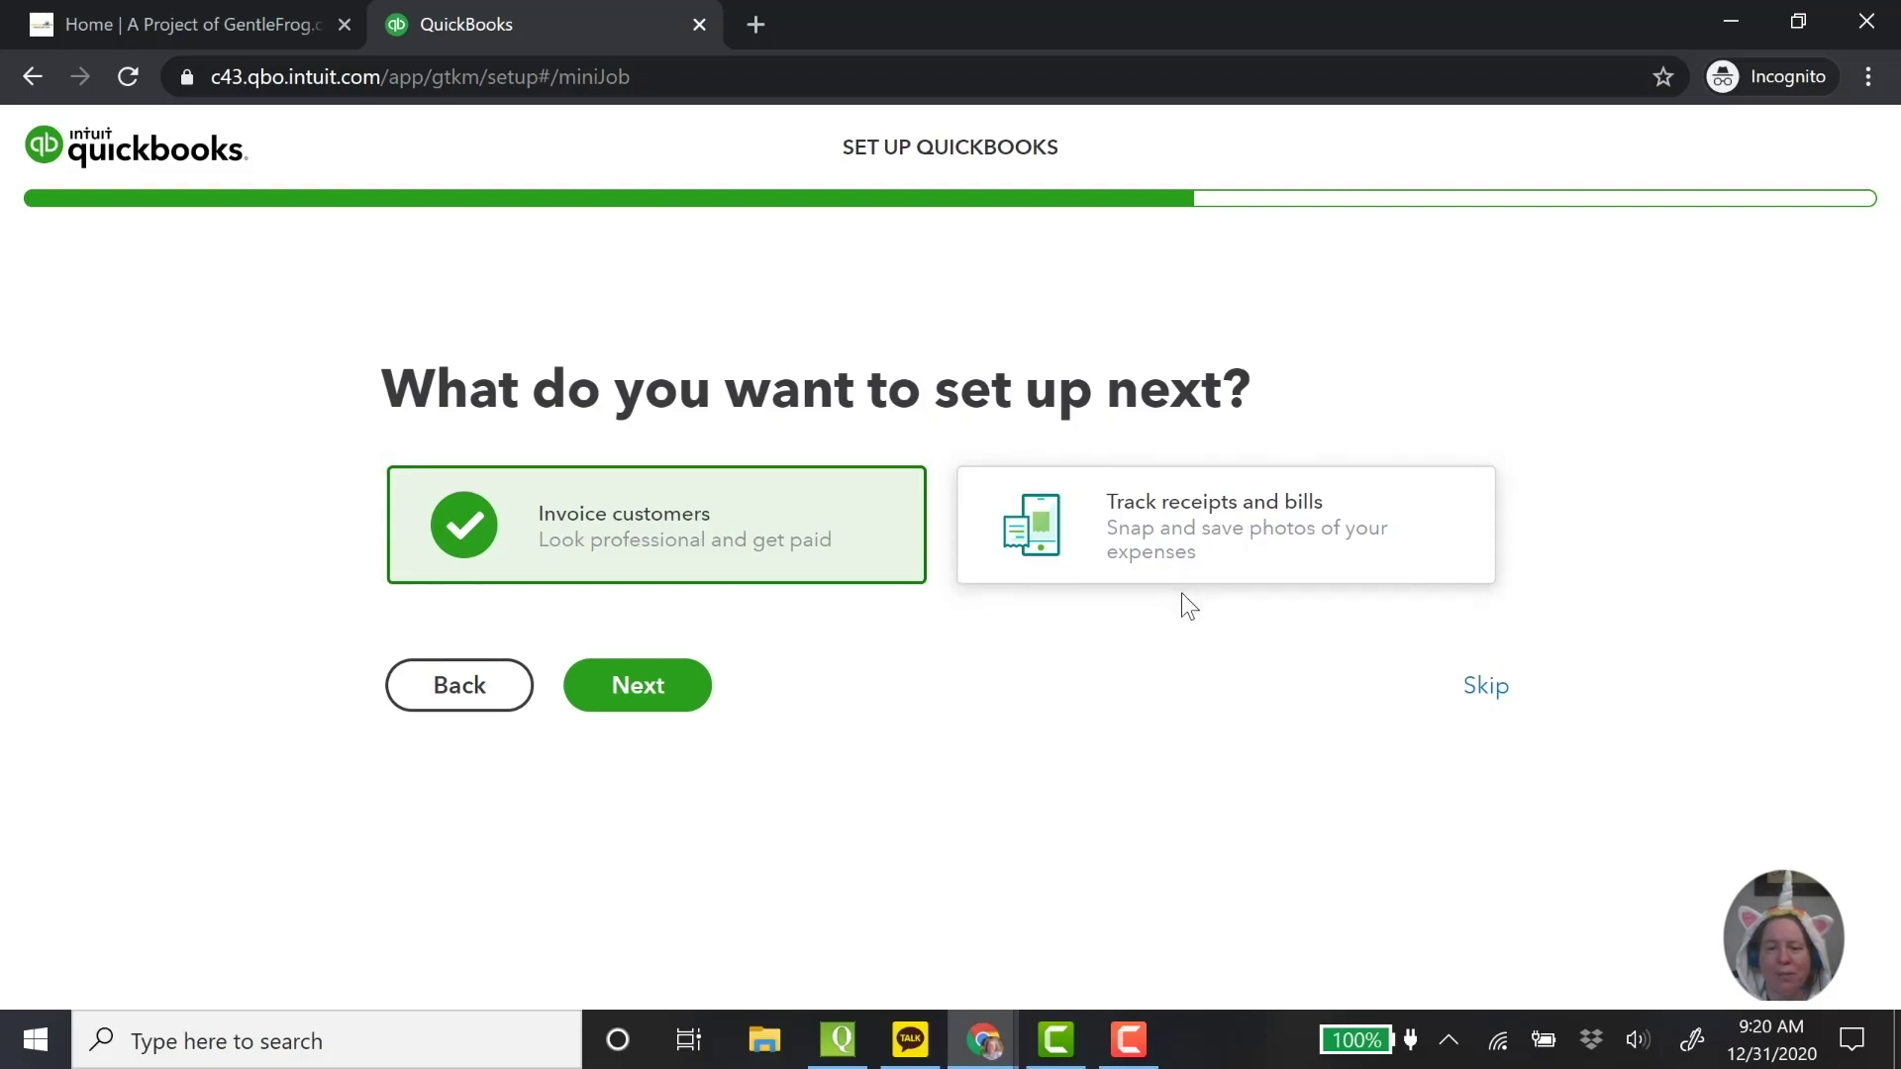
click(660, 698)
click(659, 696)
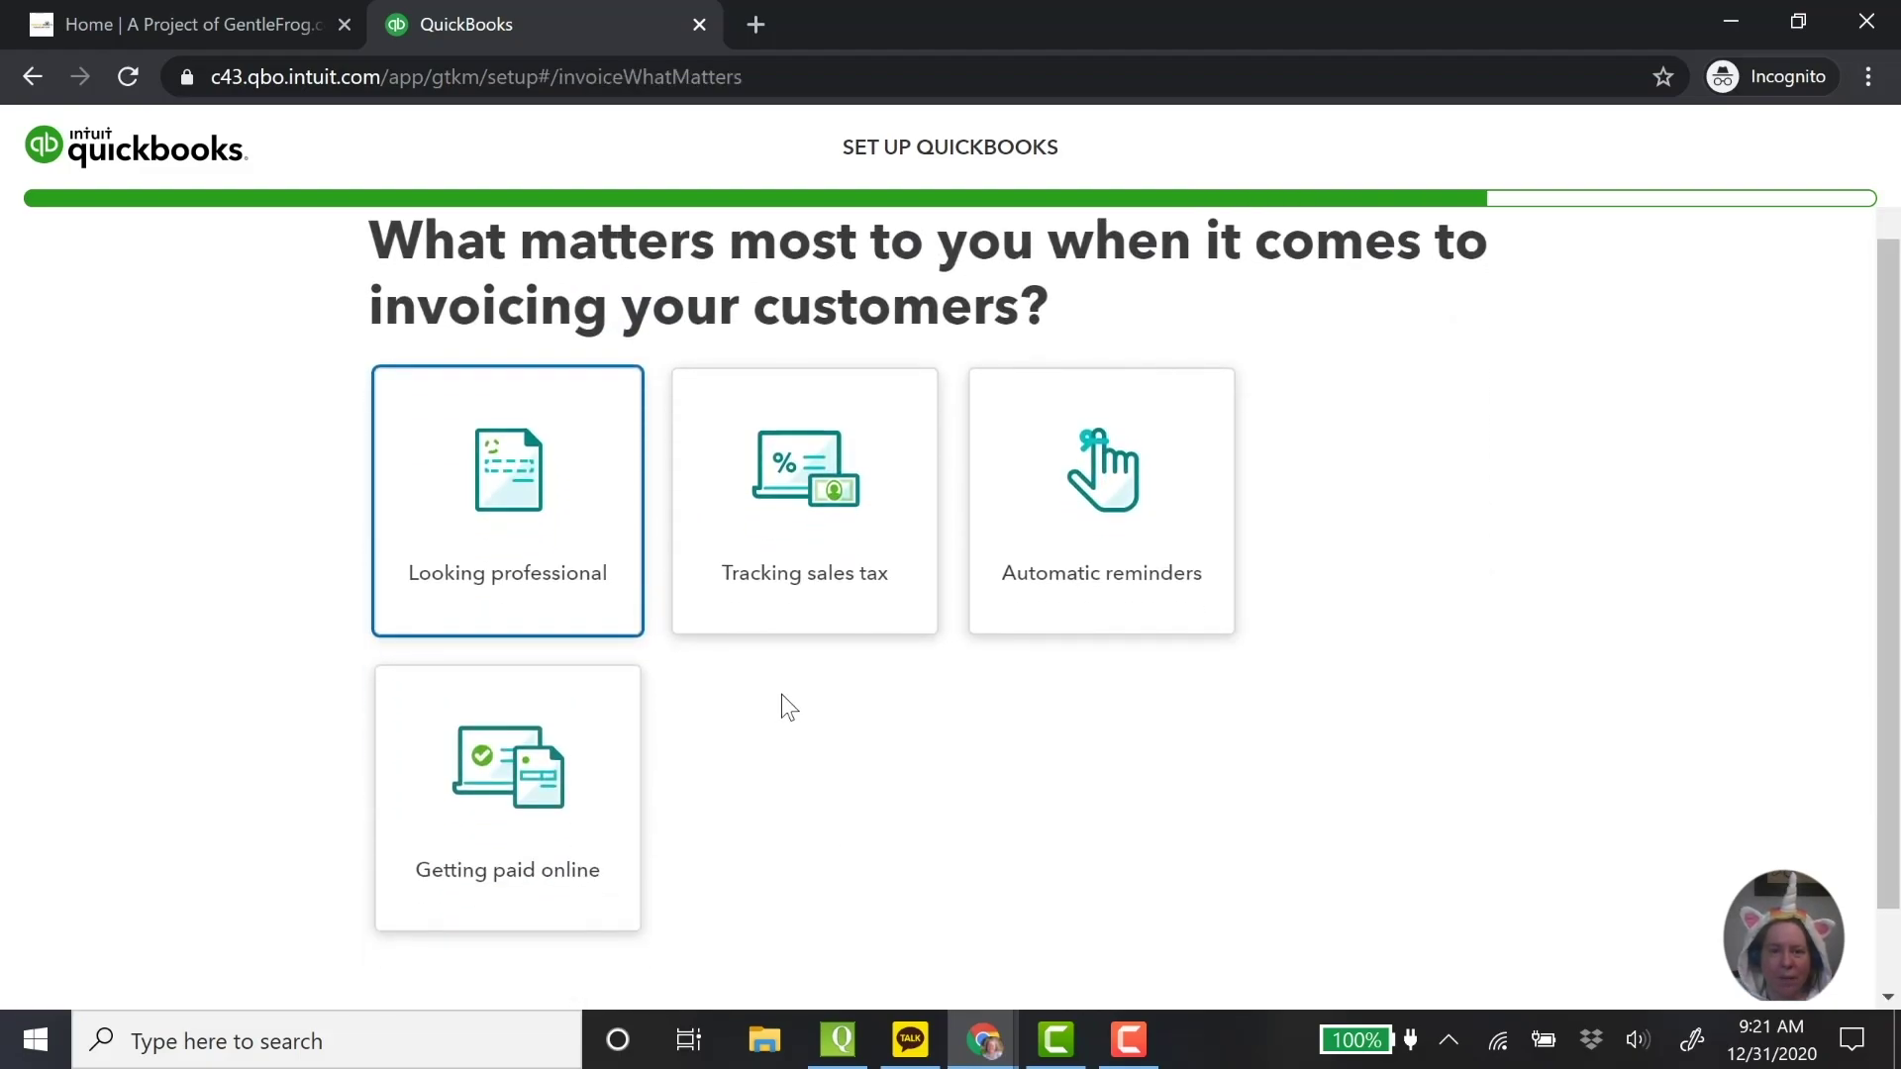
click(581, 543)
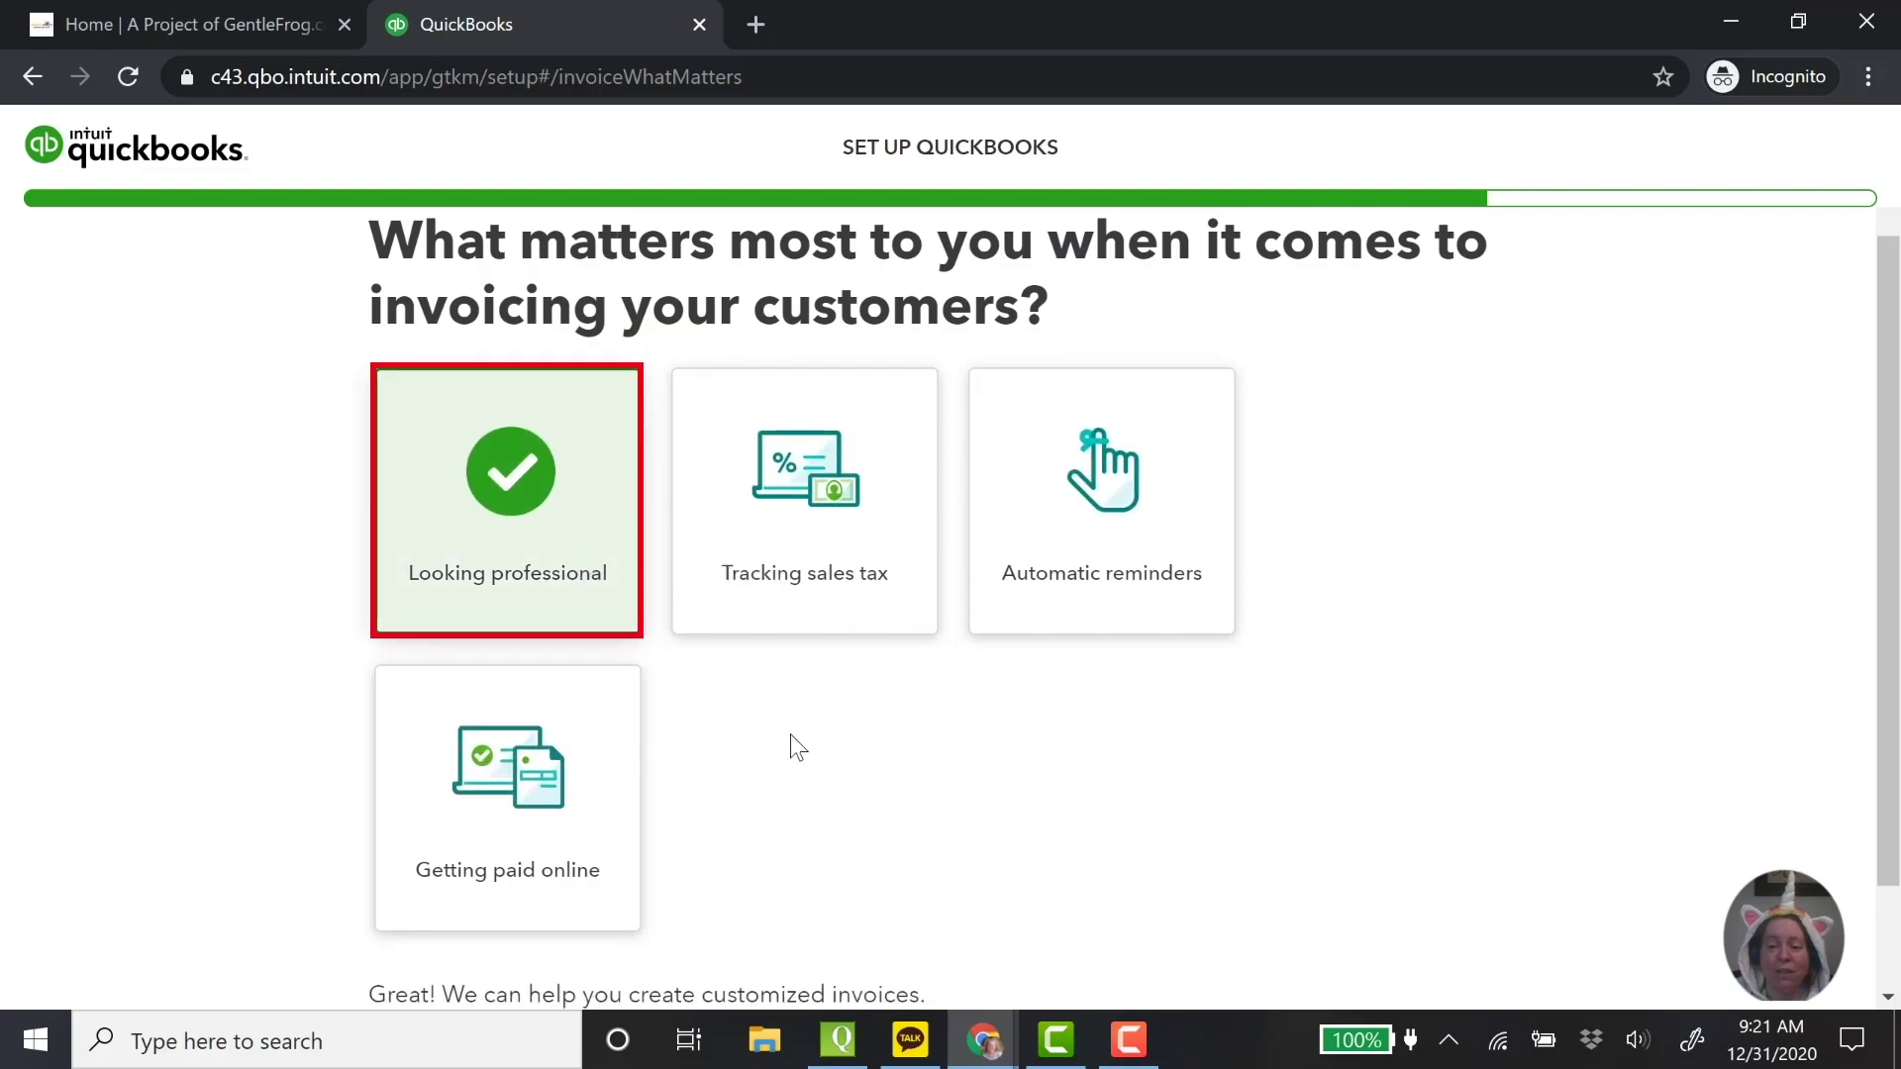
scroll(779, 727, down, 1)
click(661, 955)
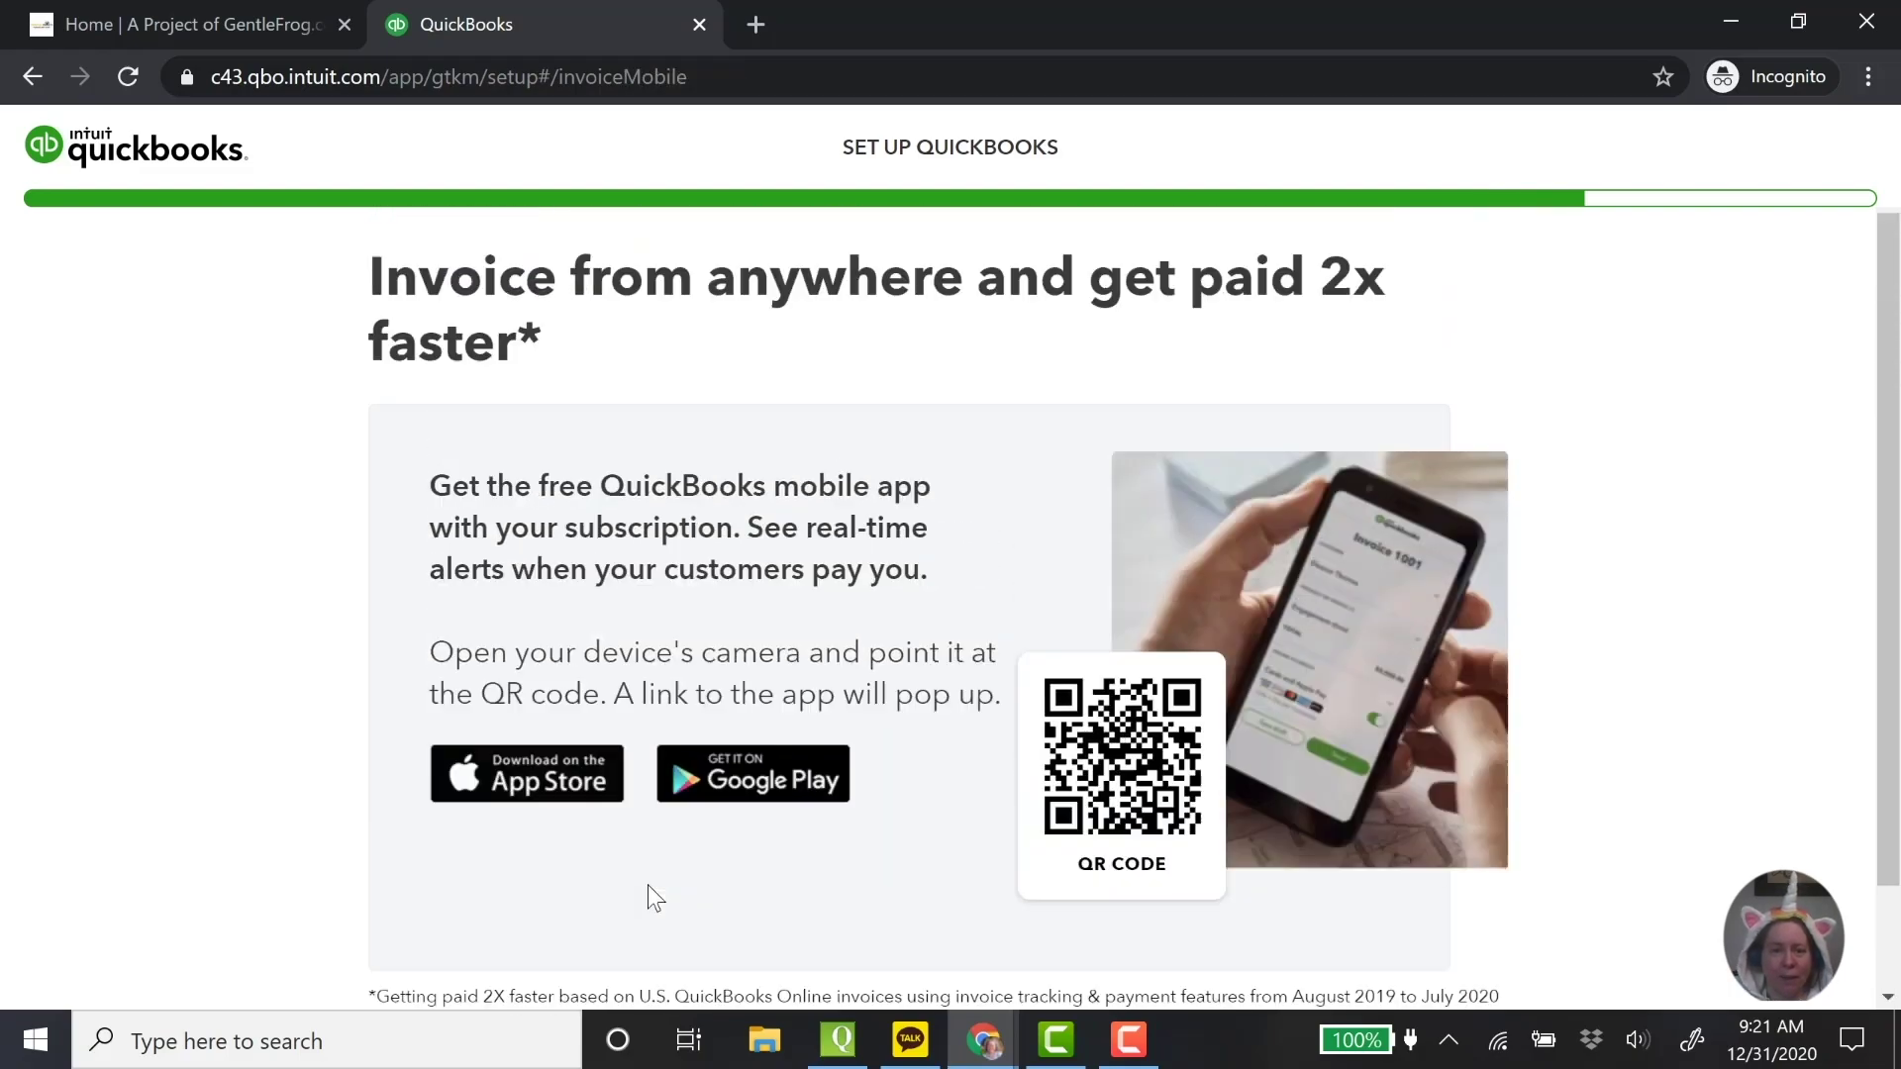
Step: Scroll through the mobile app promotion page and move past it
scroll(751, 592, down, 1)
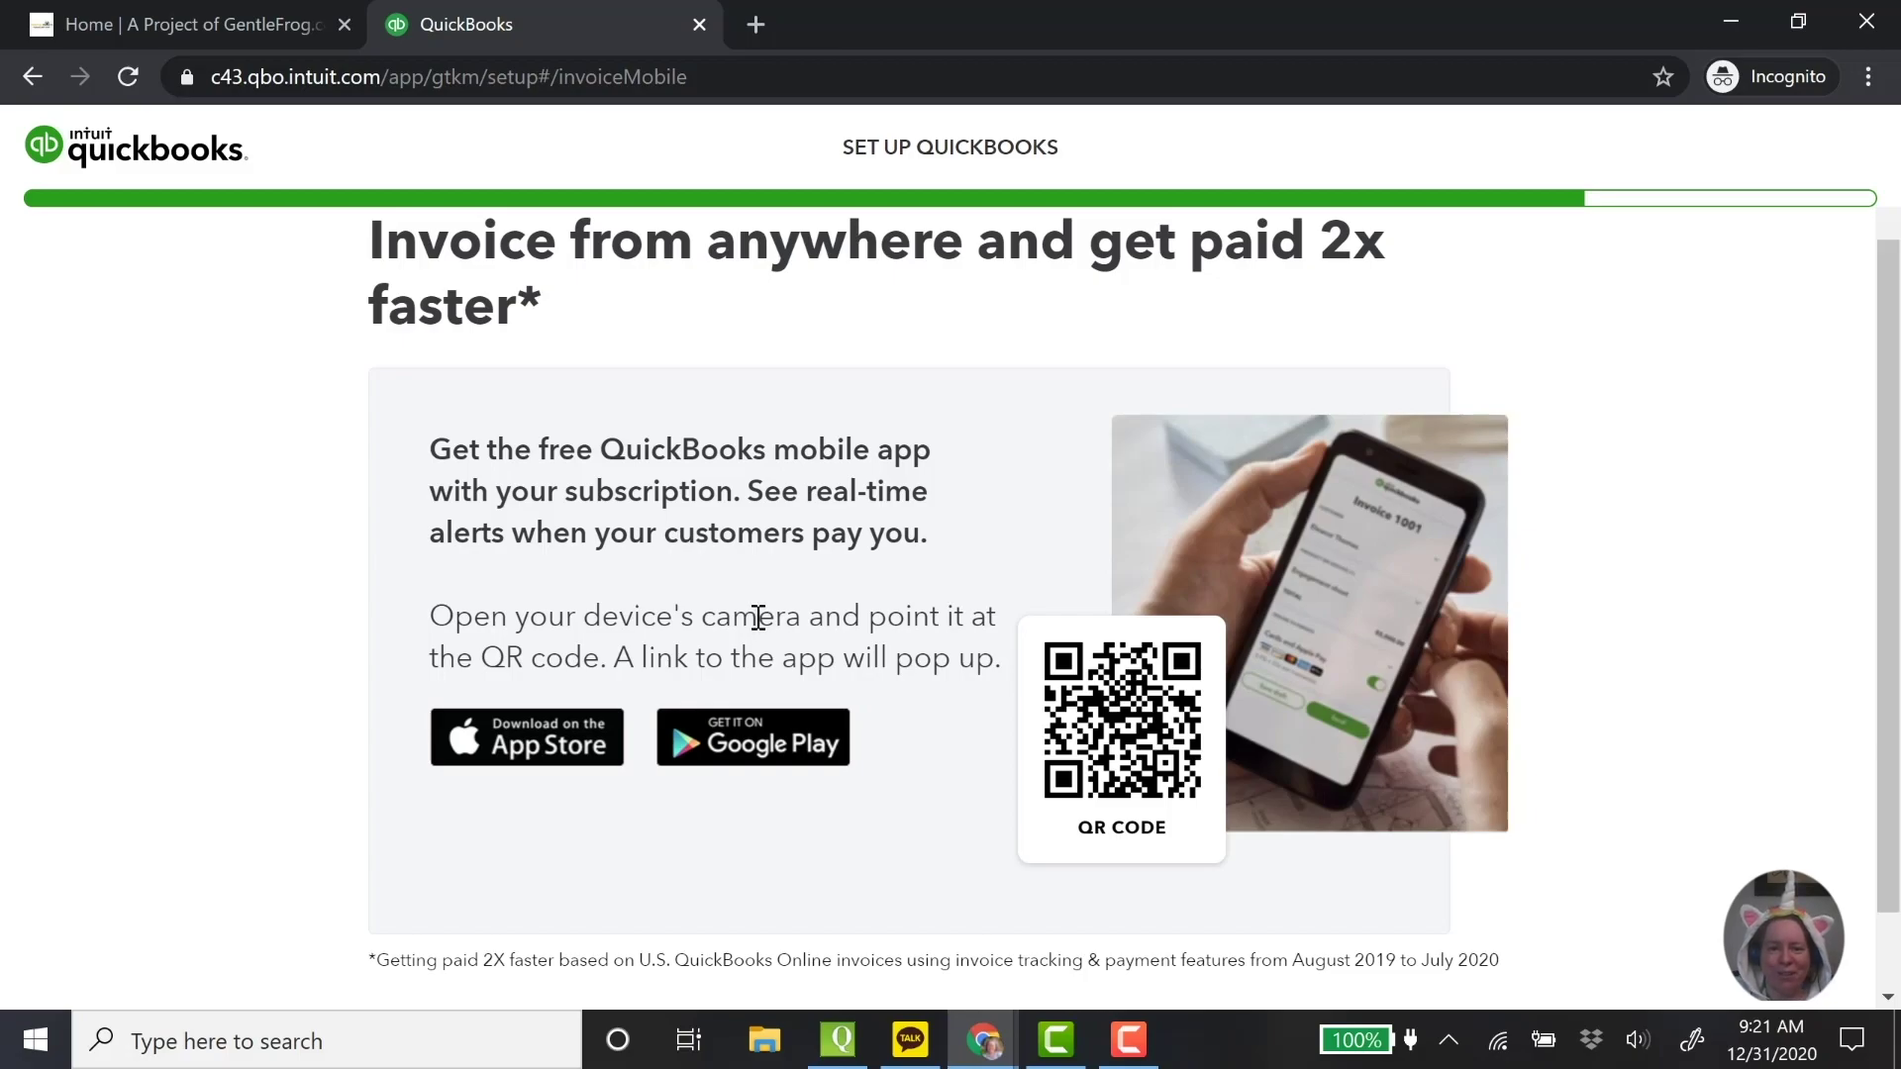
scroll(761, 620, down, 1)
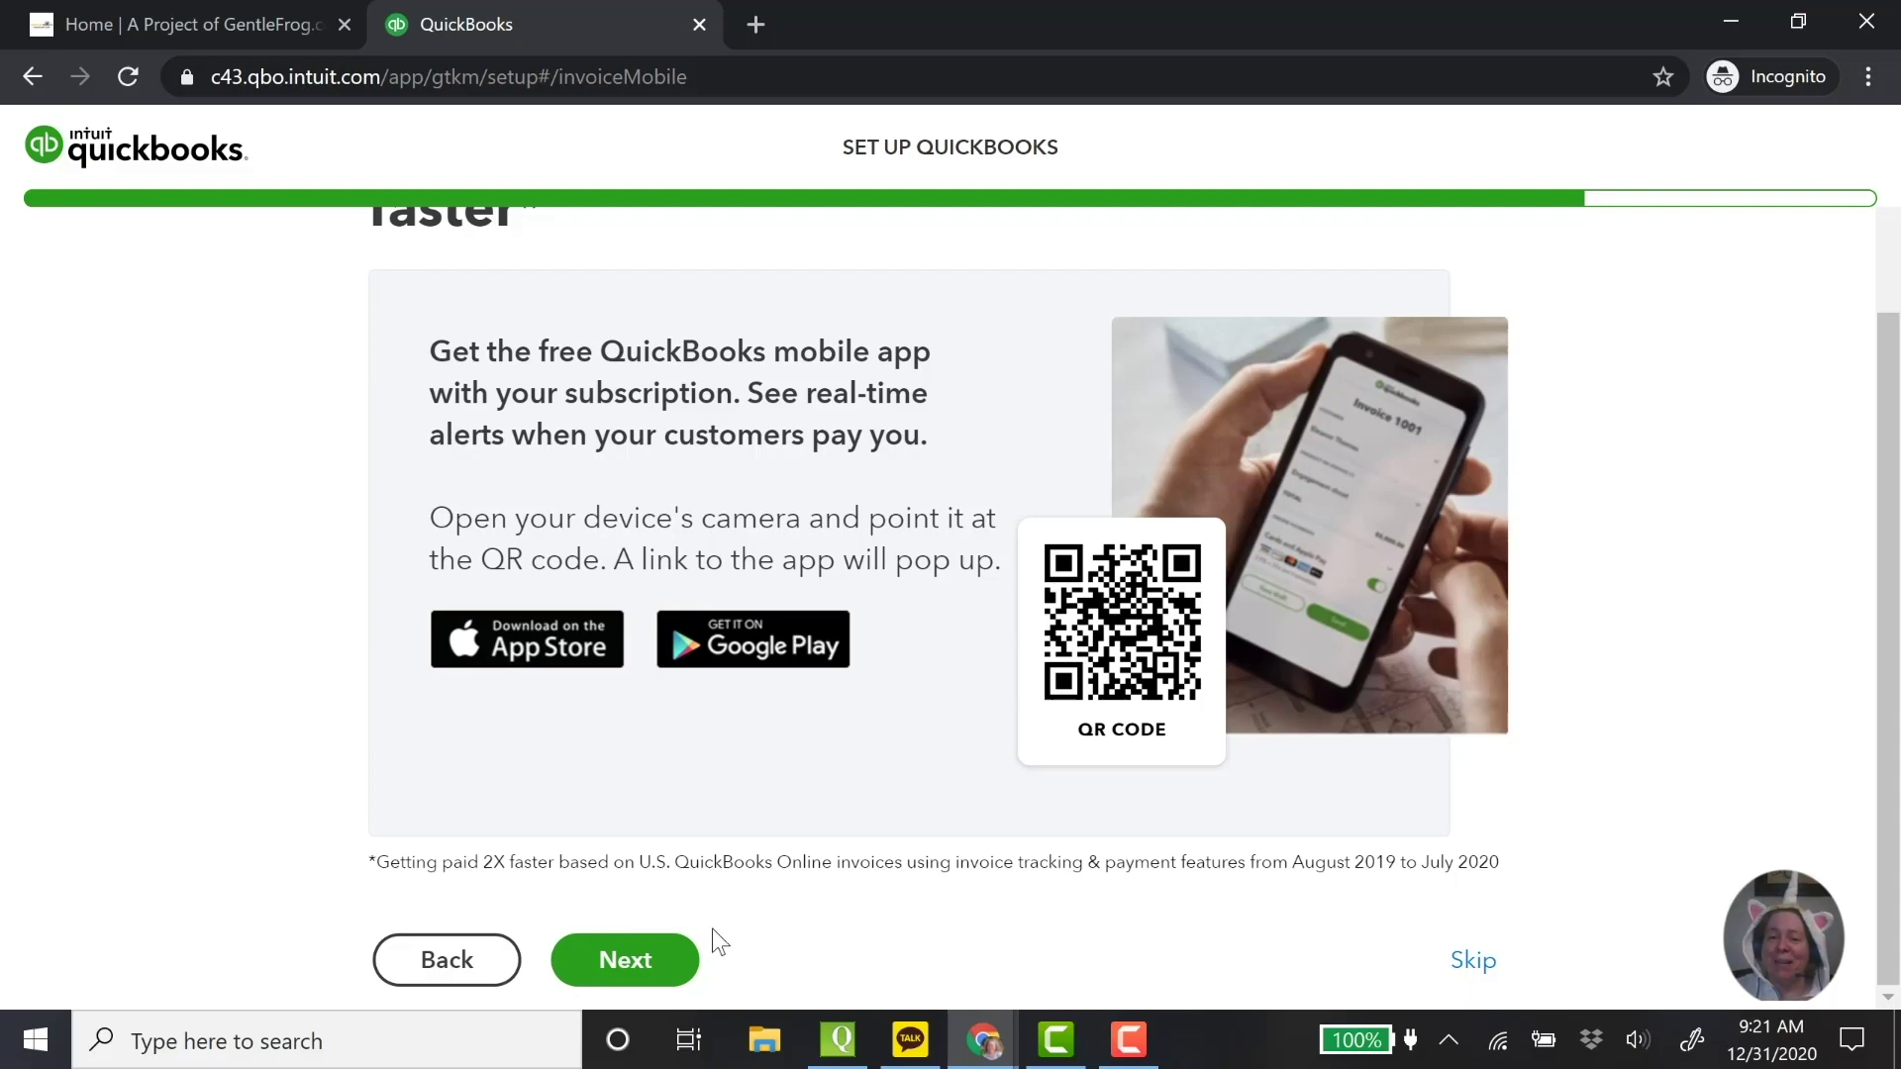
click(656, 958)
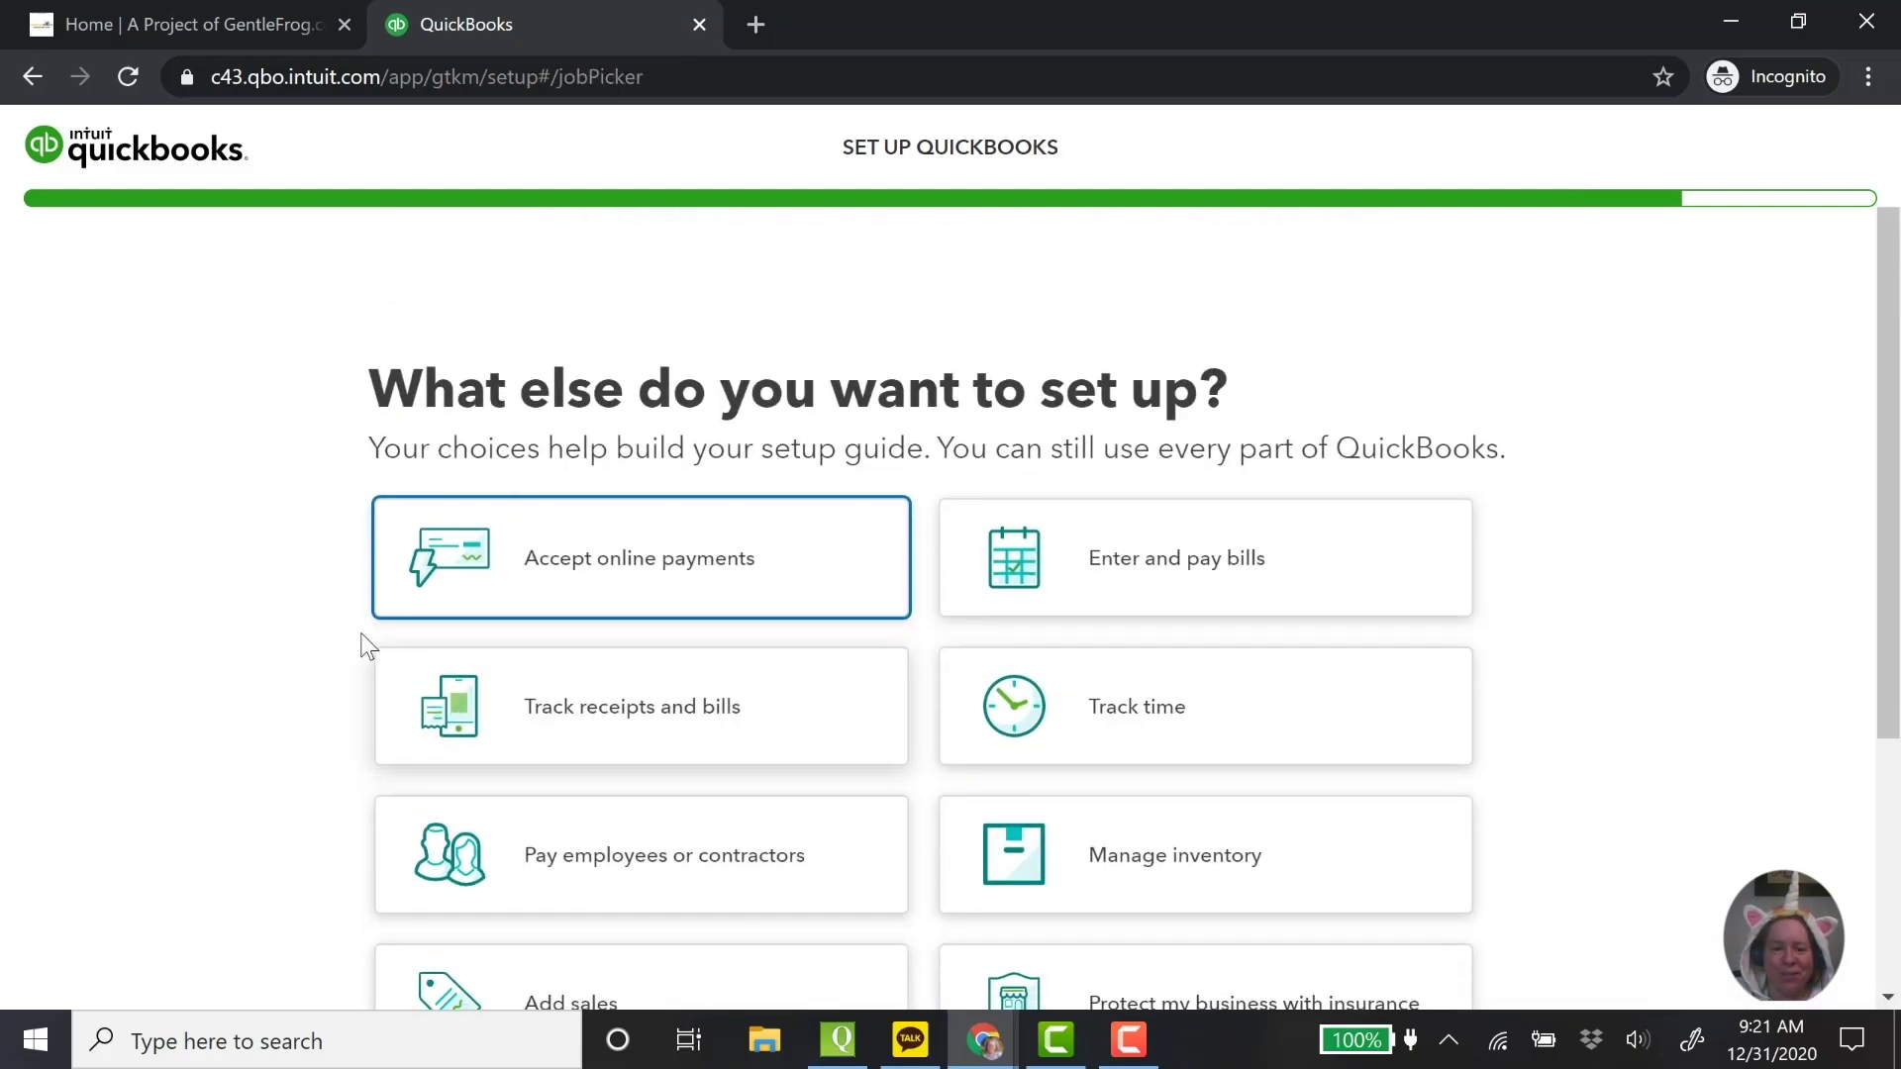
Step: Select the Add sales card and finish setup to reach the Welcome to QuickBooks dashboard
scroll(347, 631, down, 1)
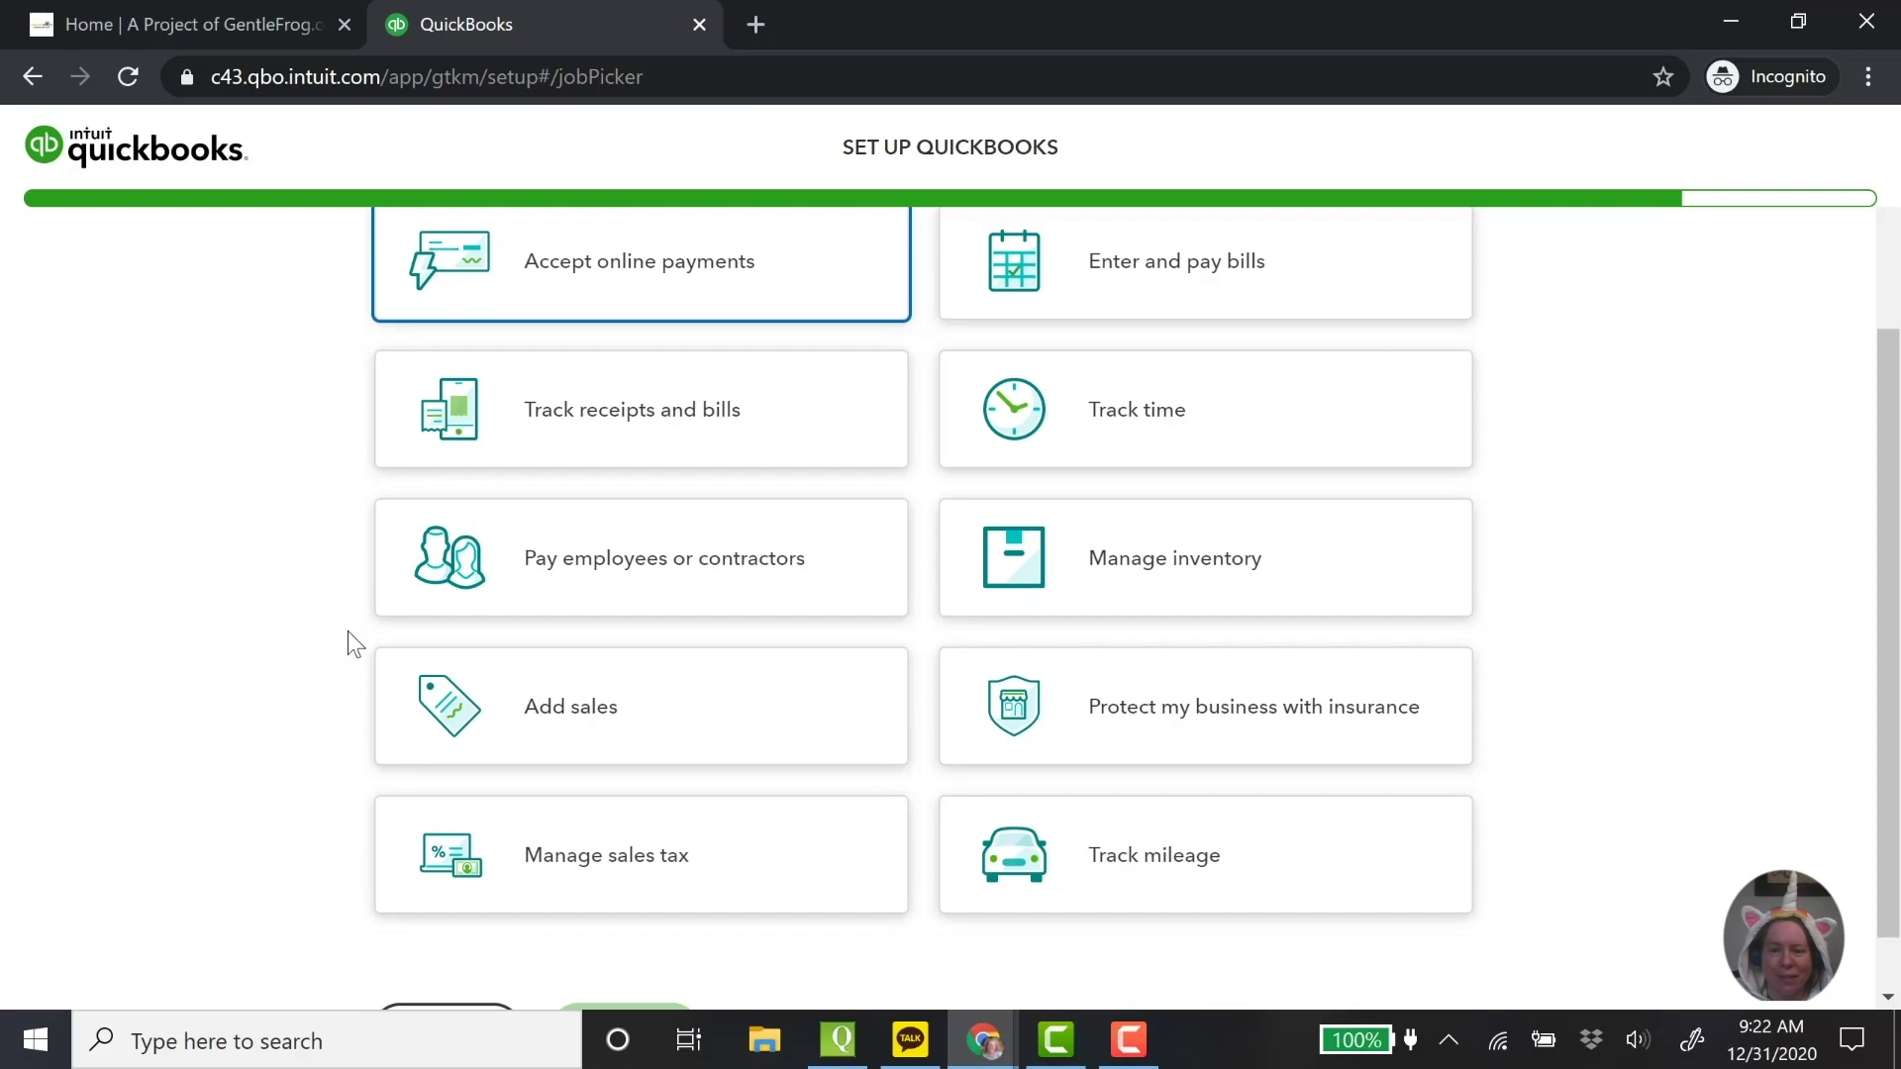
scroll(345, 757, down, 1)
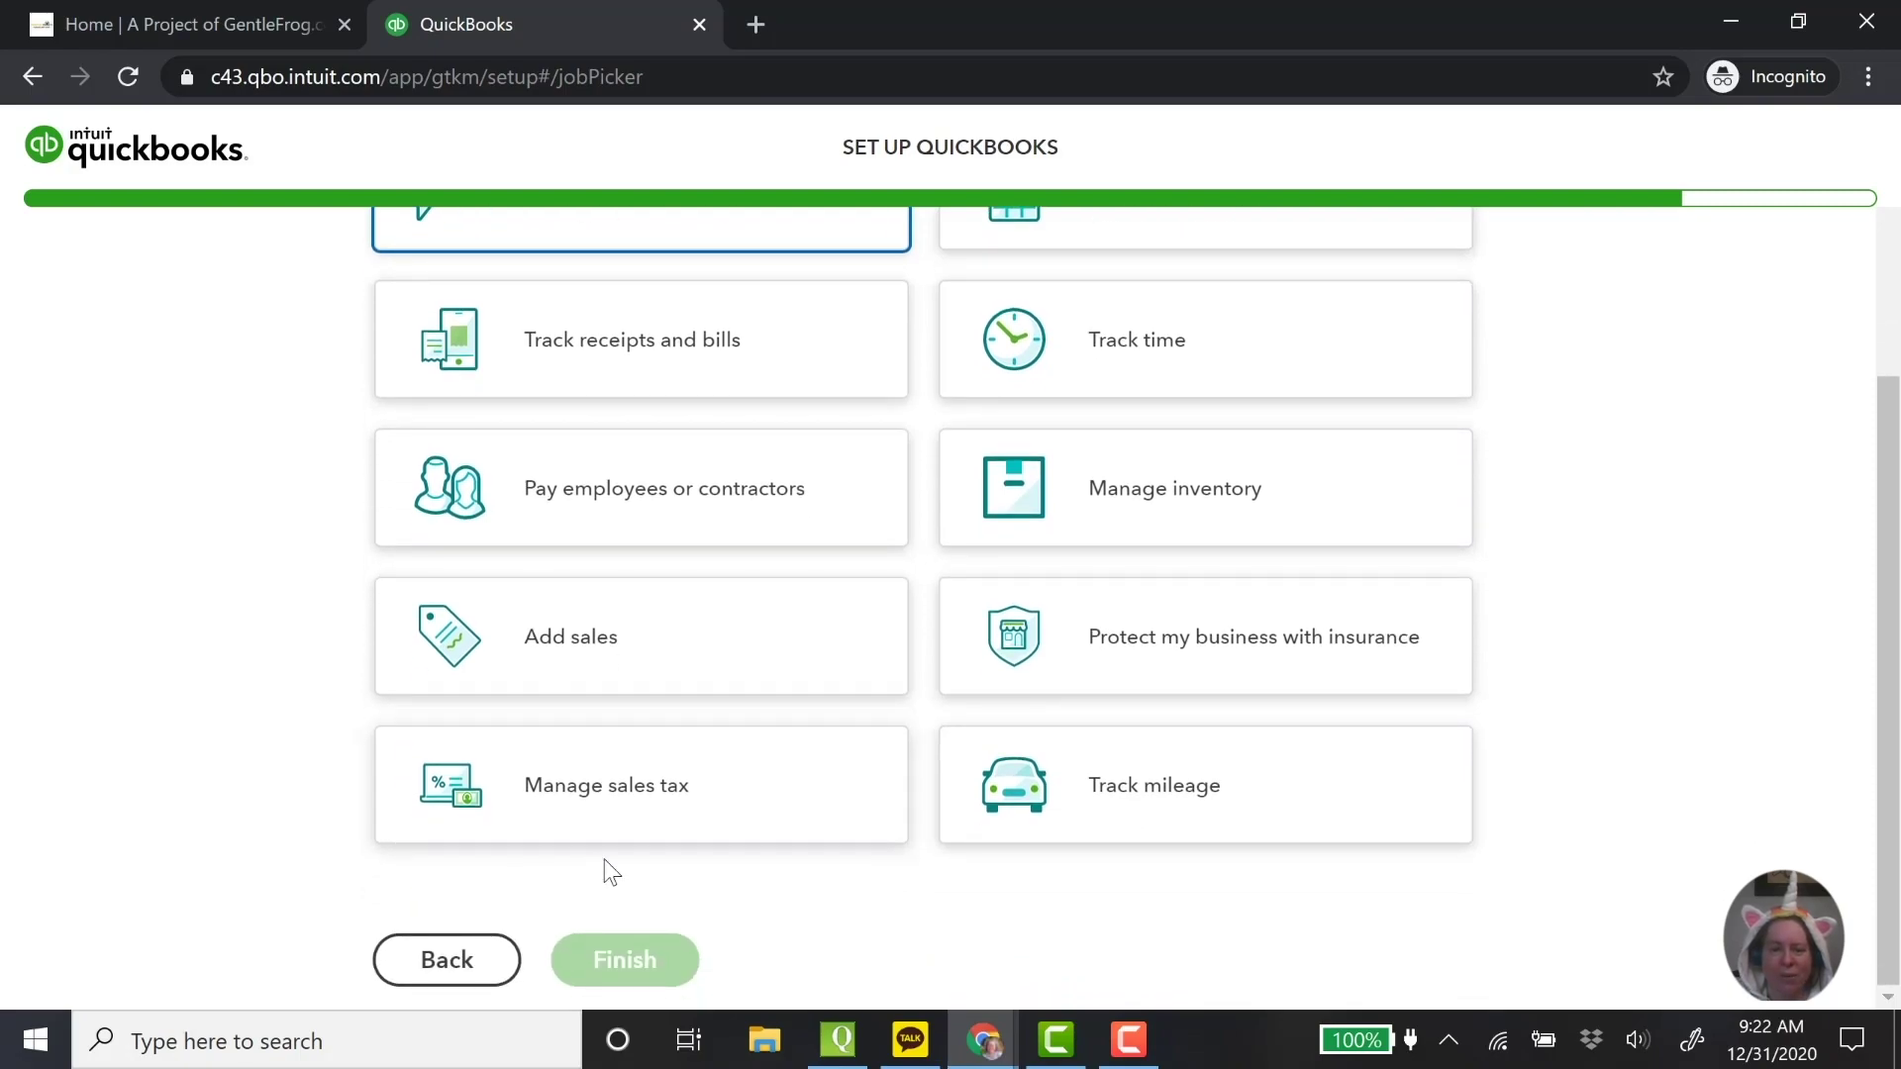
scroll(734, 886, up, 3)
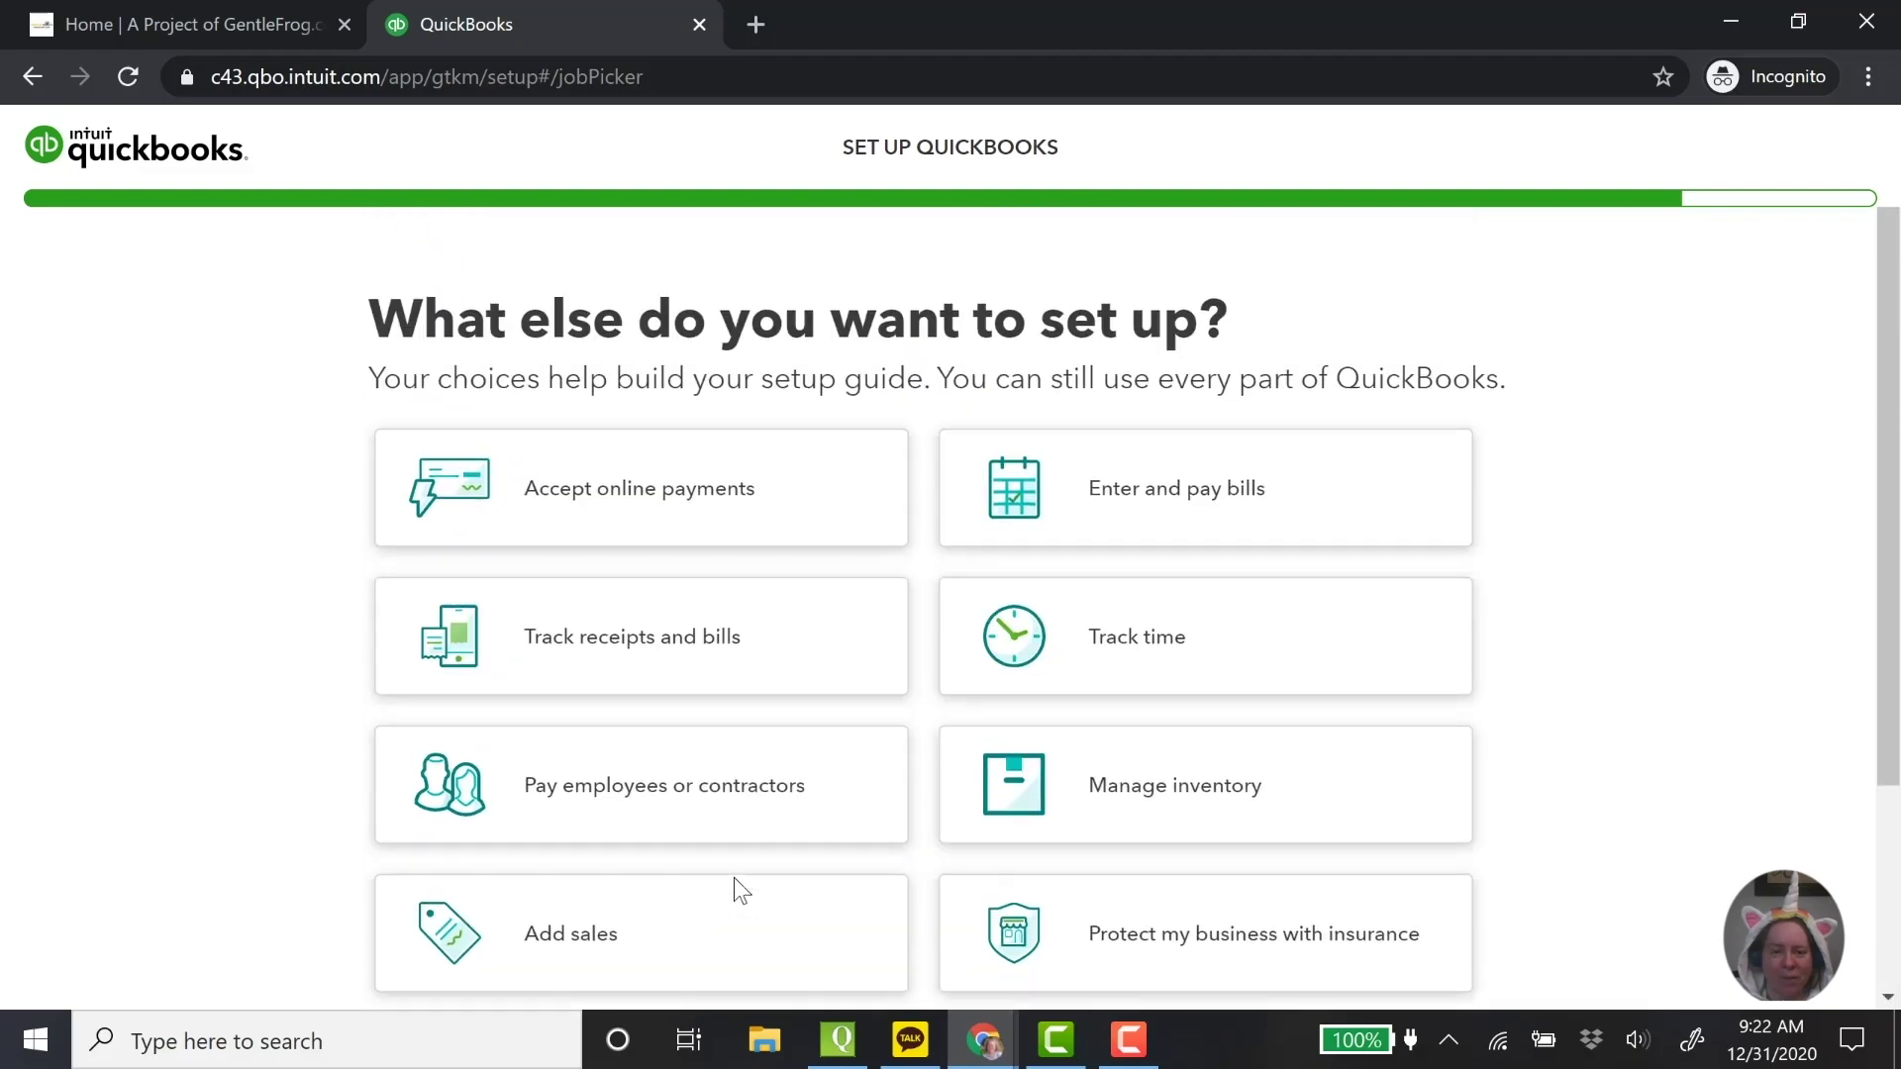
scroll(730, 882, down, 3)
click(667, 666)
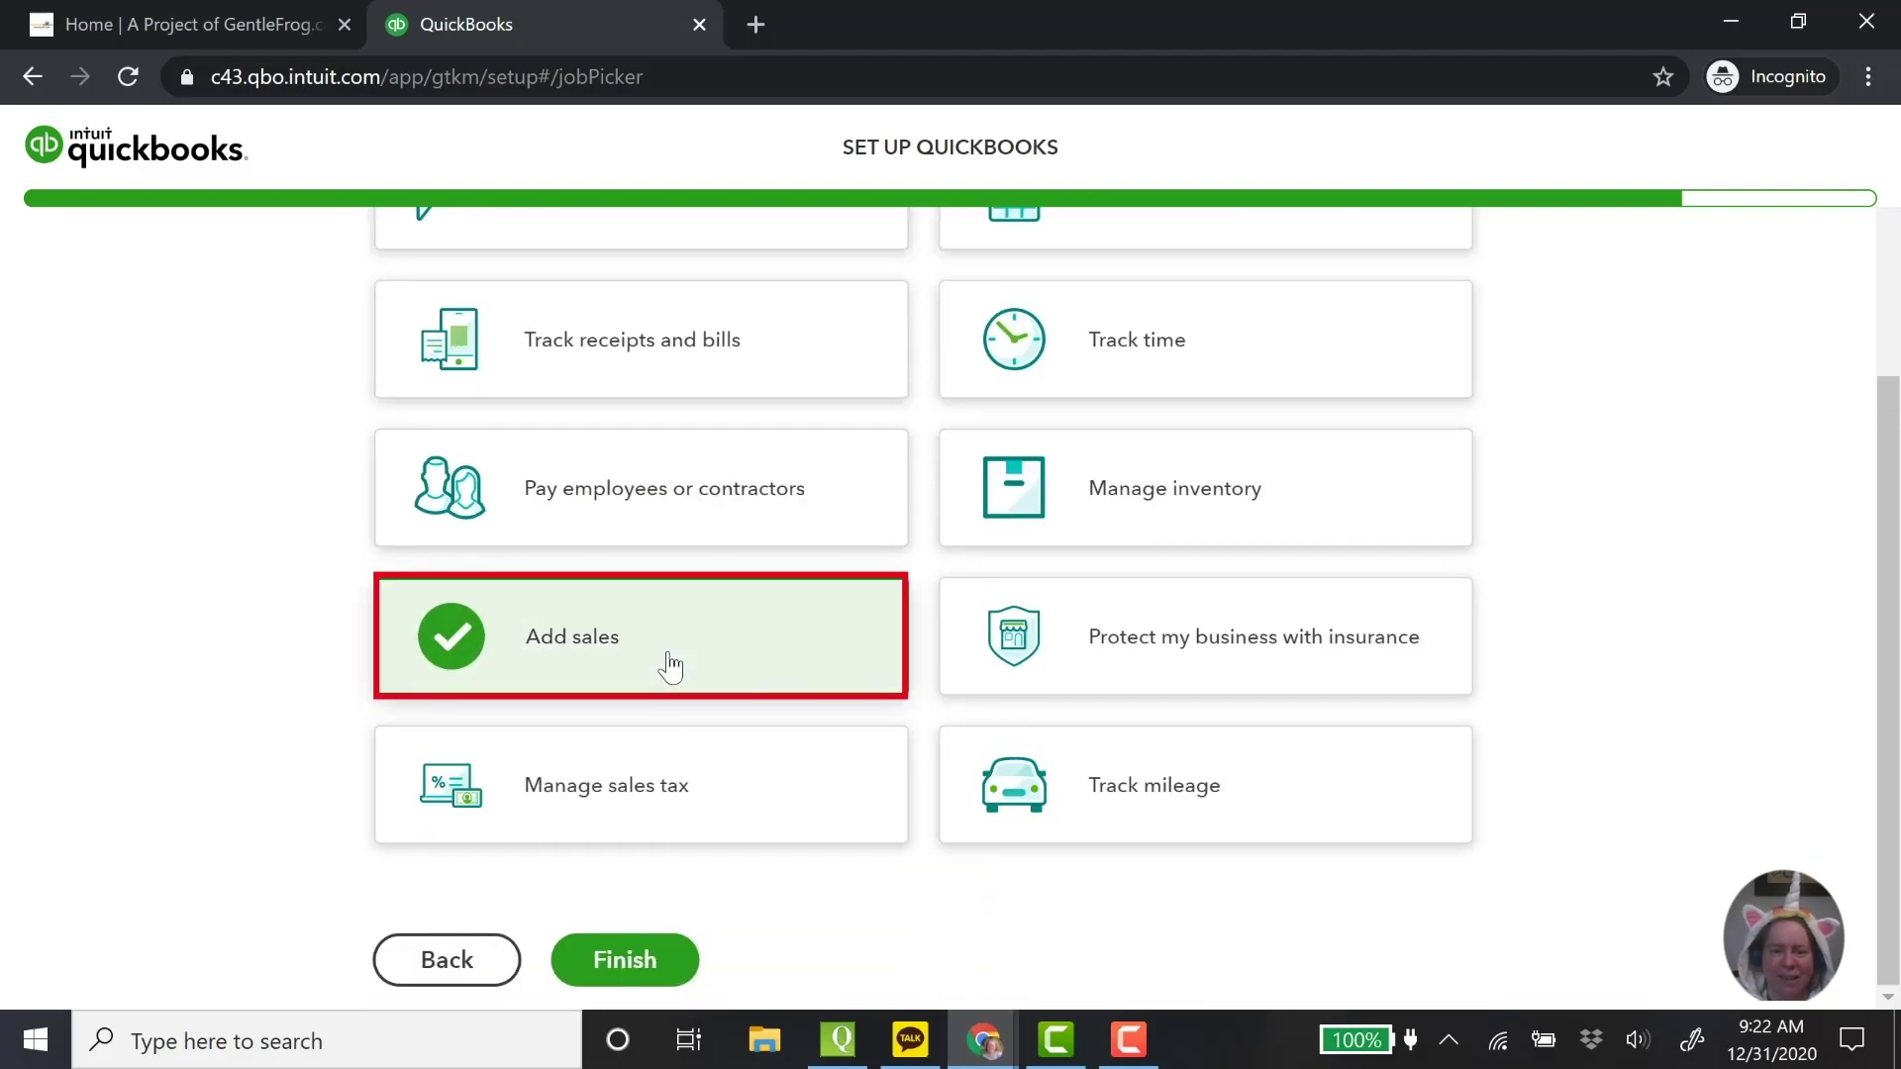
click(636, 966)
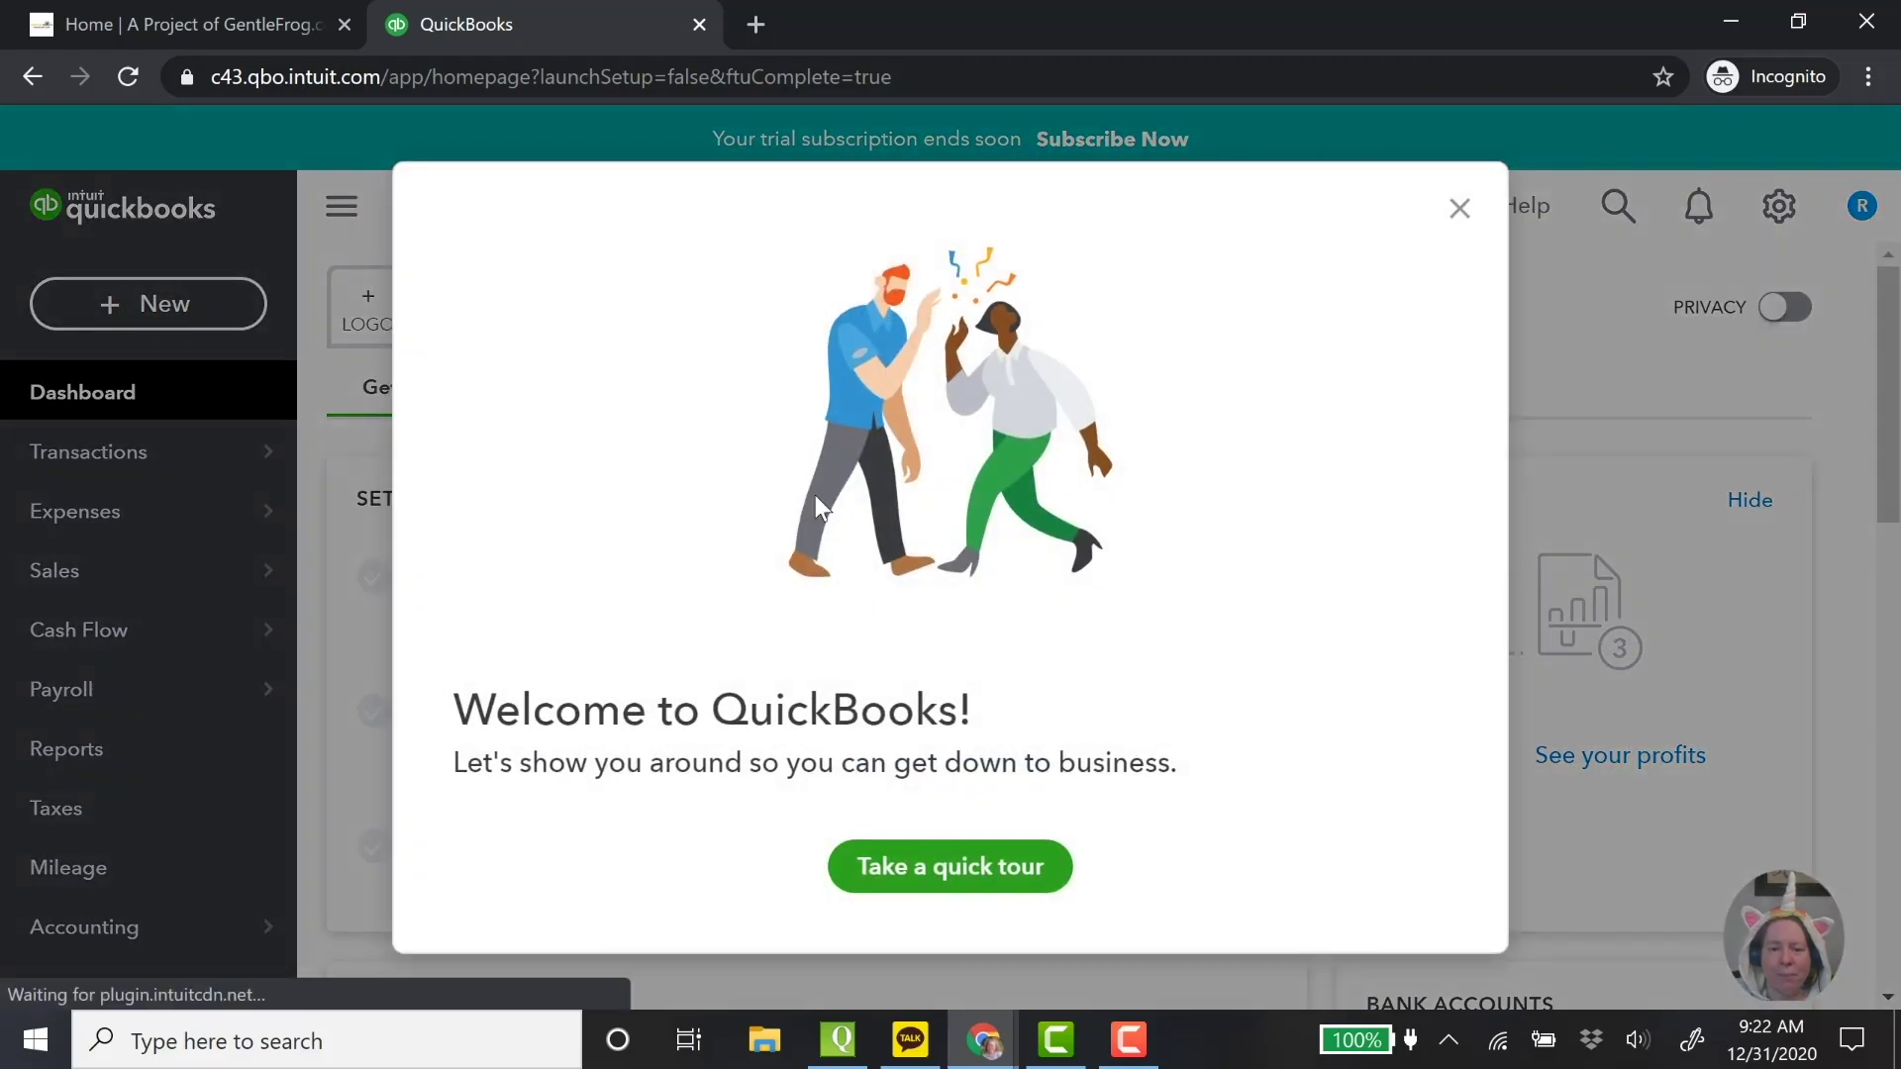
Step: Close the Welcome modal and open Account and Settings from the LOGO placeholder
click(1457, 209)
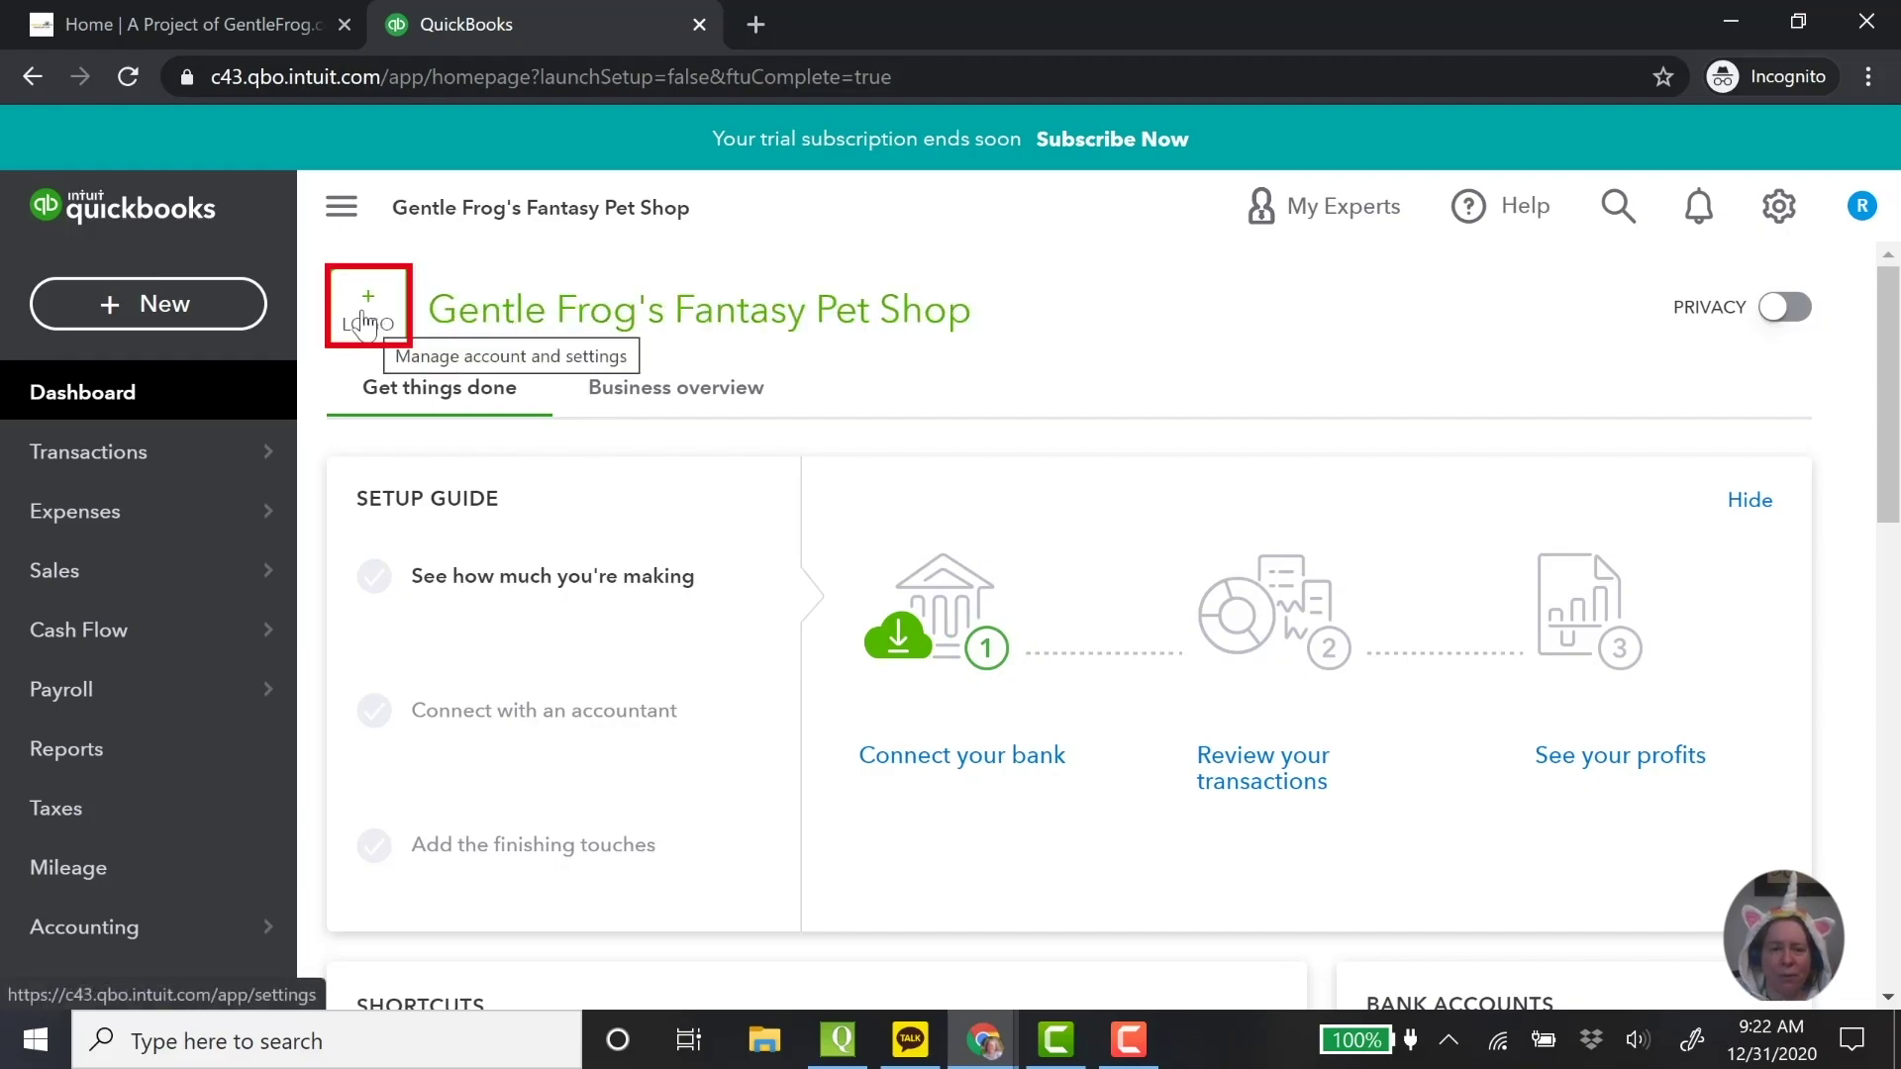
click(361, 321)
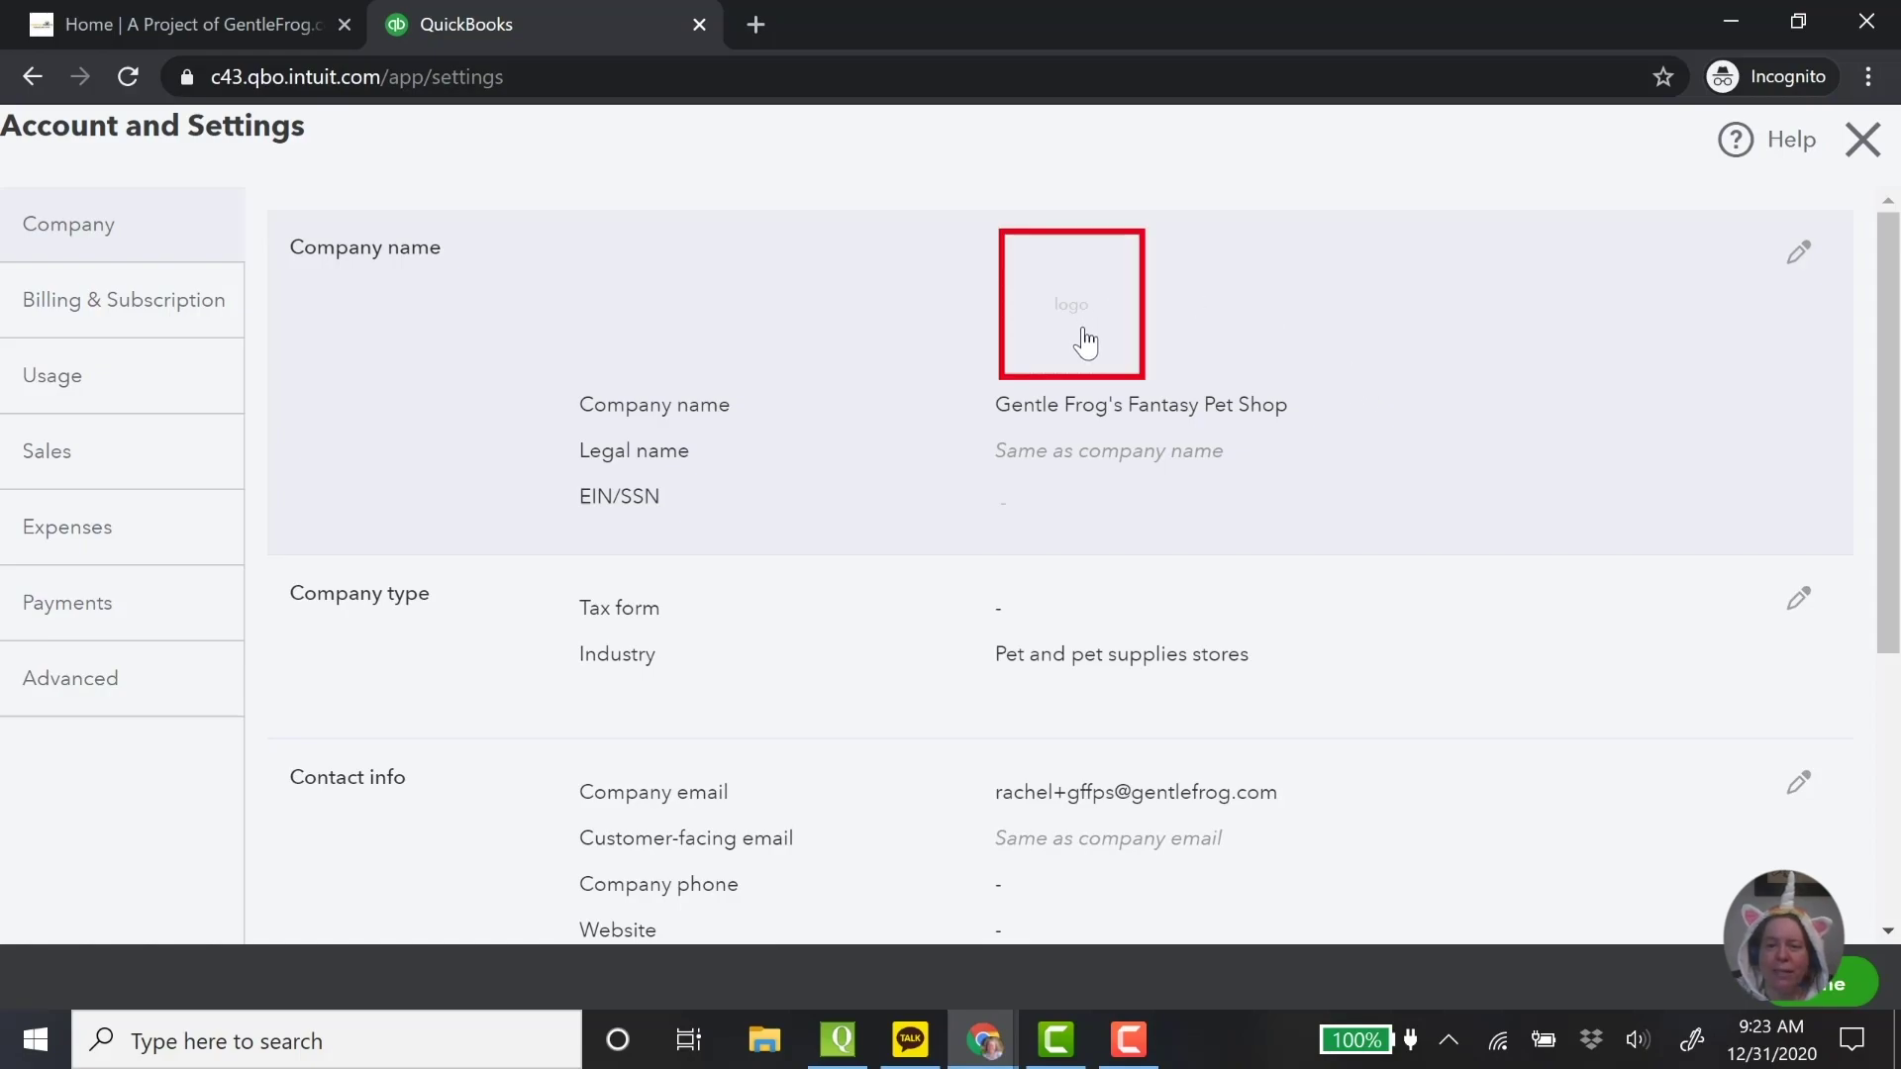
Step: Upload the downloaded Gentle Frog's logo image from Downloads as the company logo
click(1796, 255)
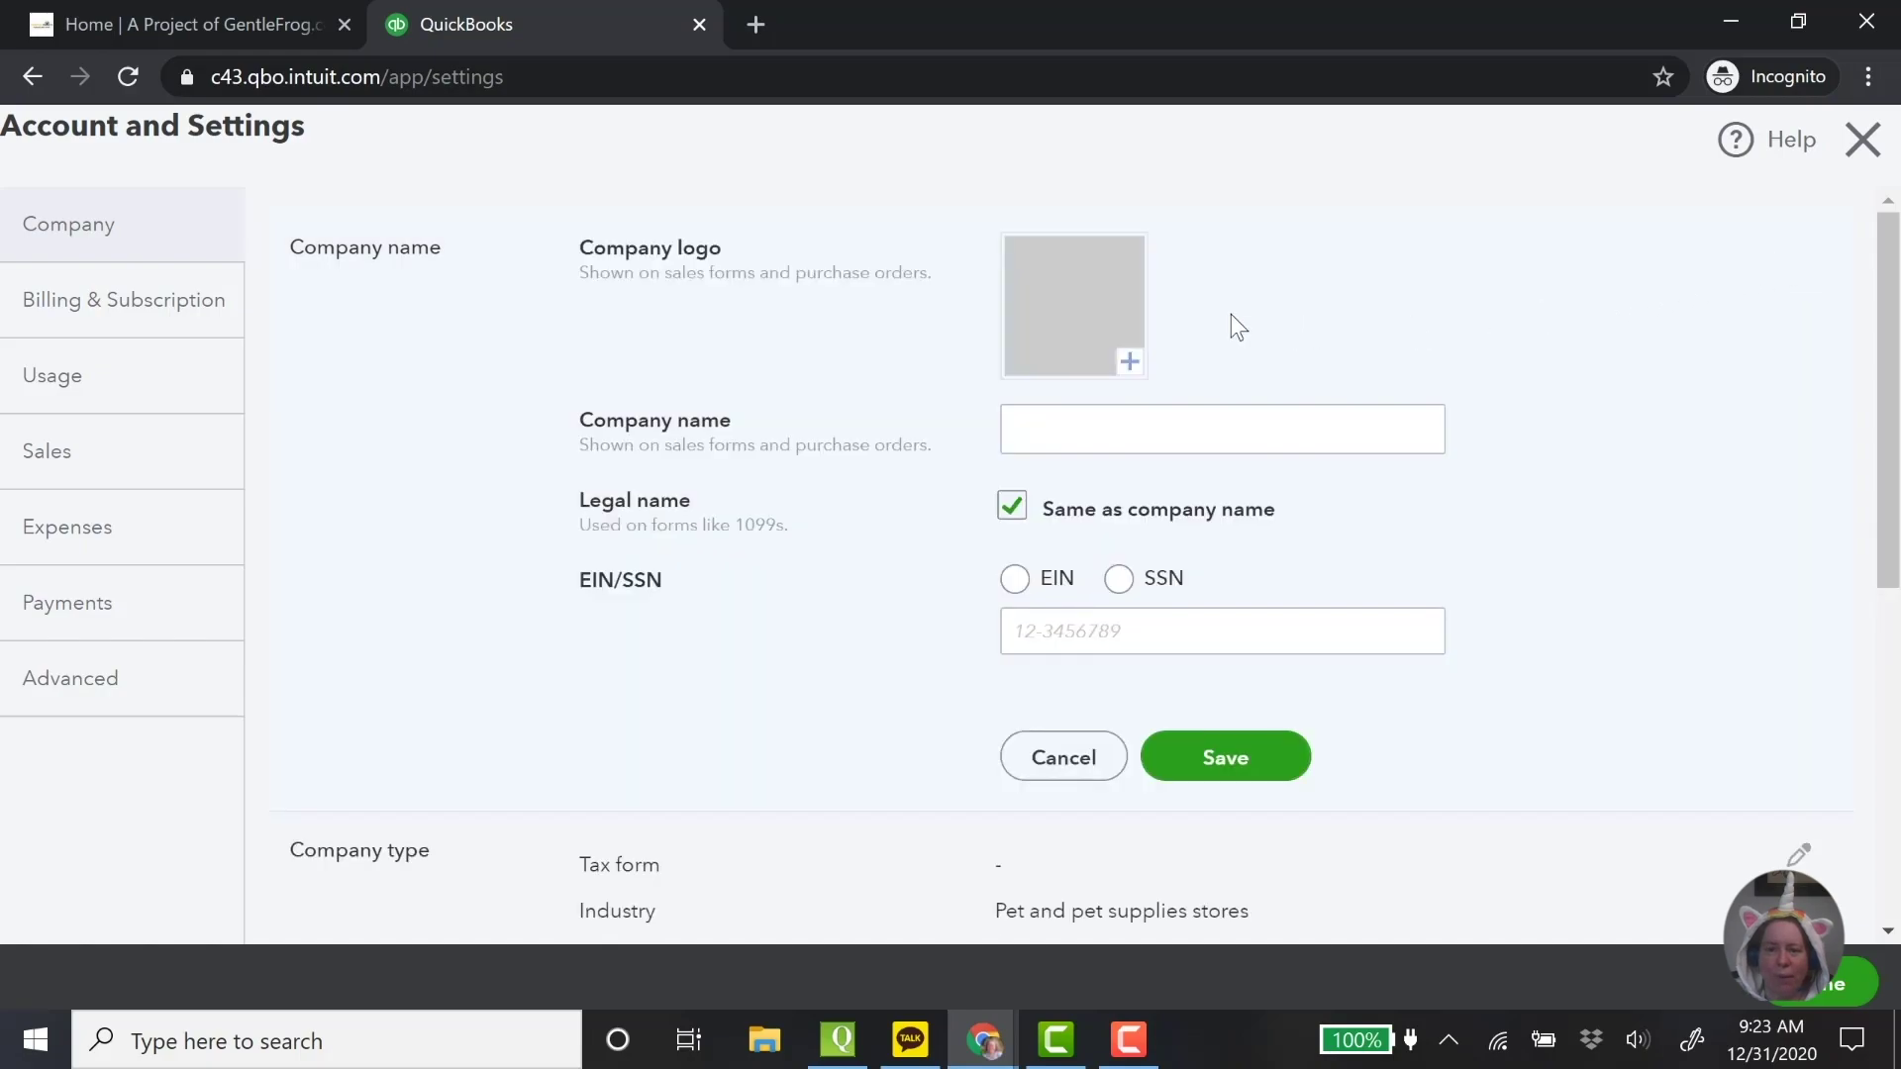
click(1133, 360)
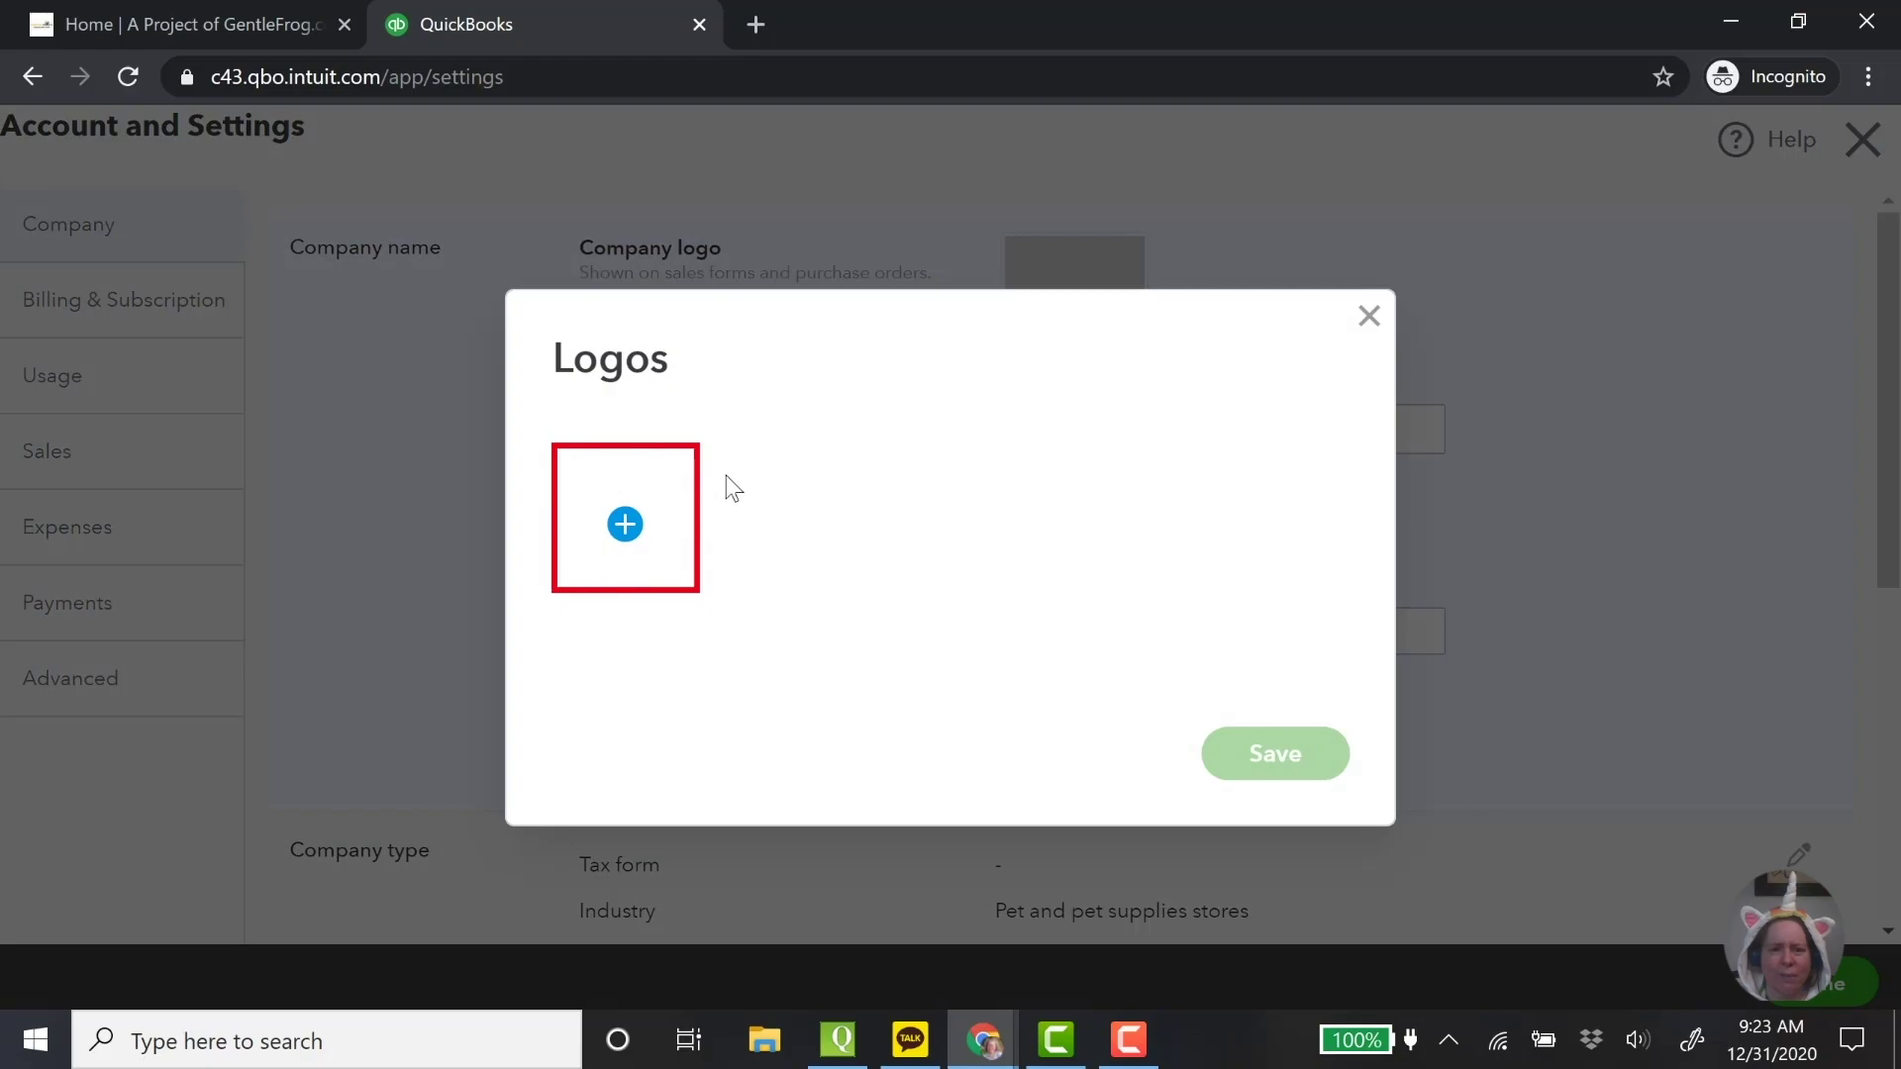
click(626, 525)
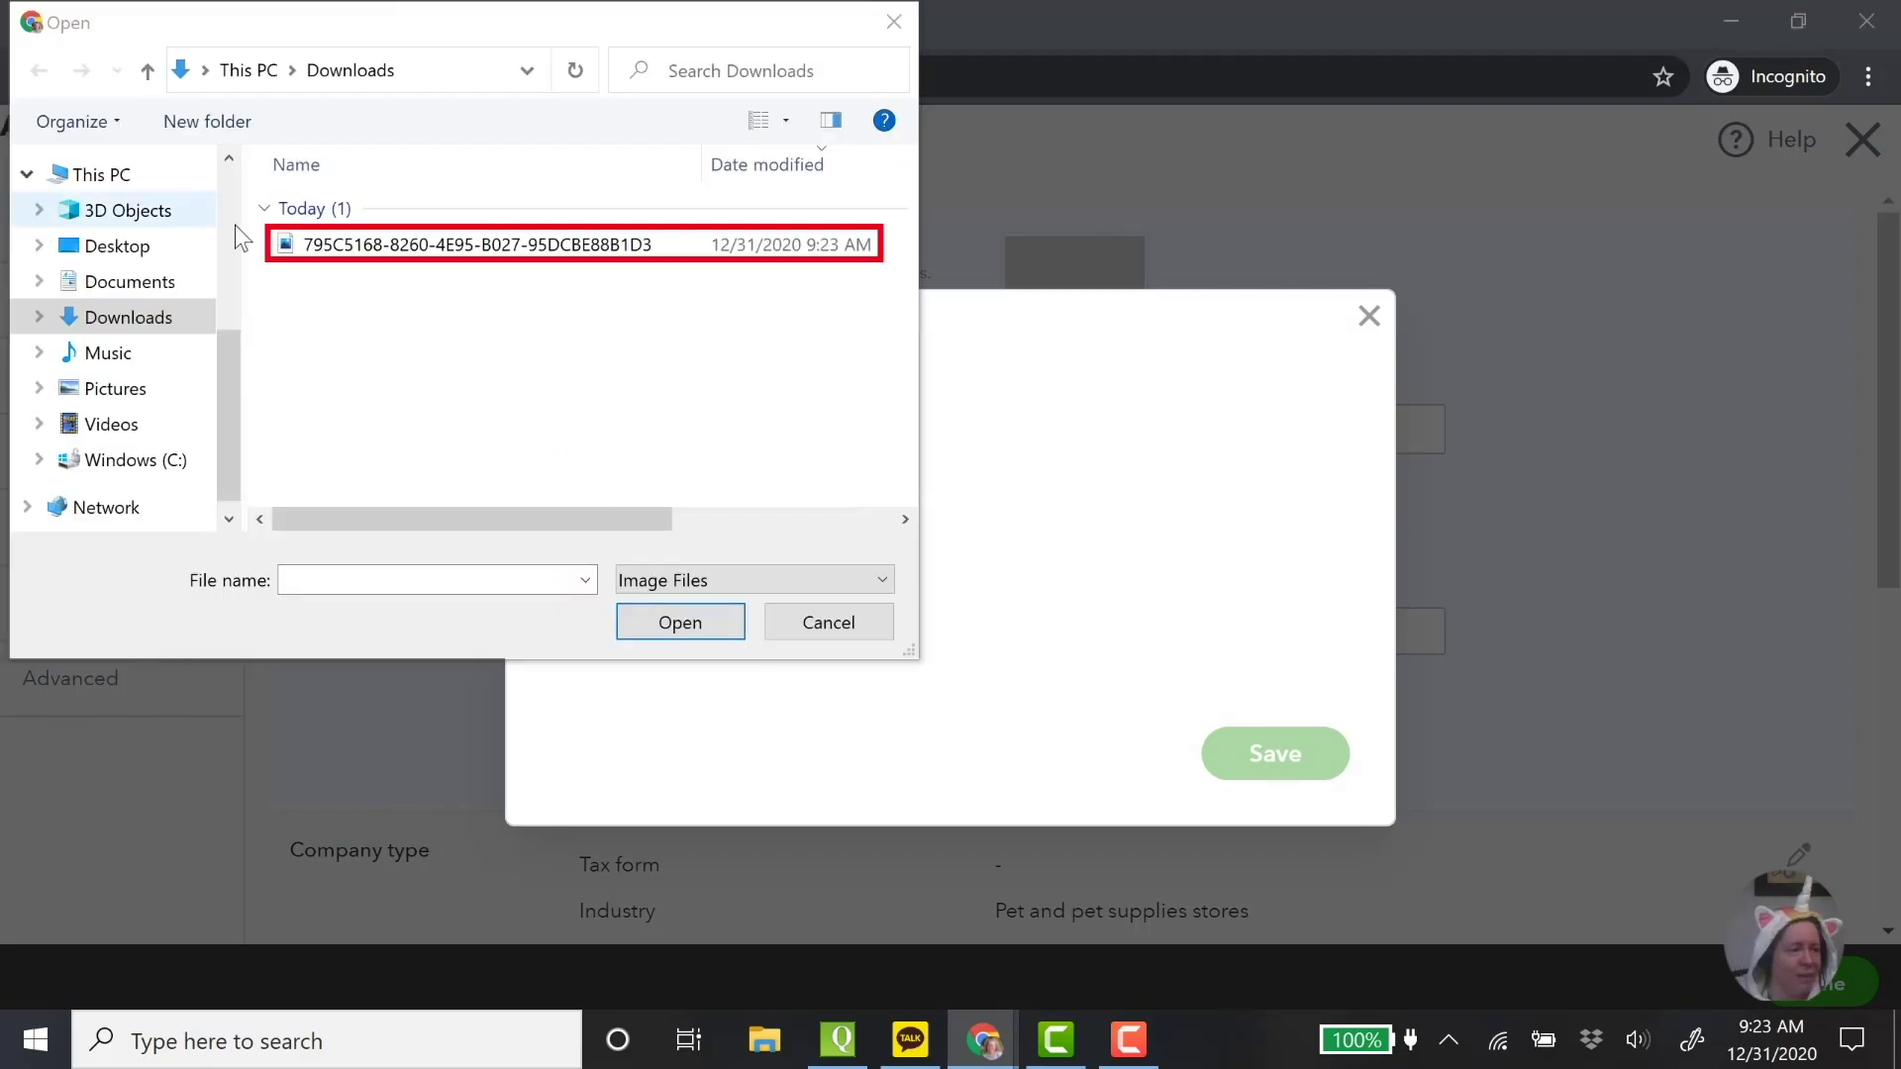
click(366, 243)
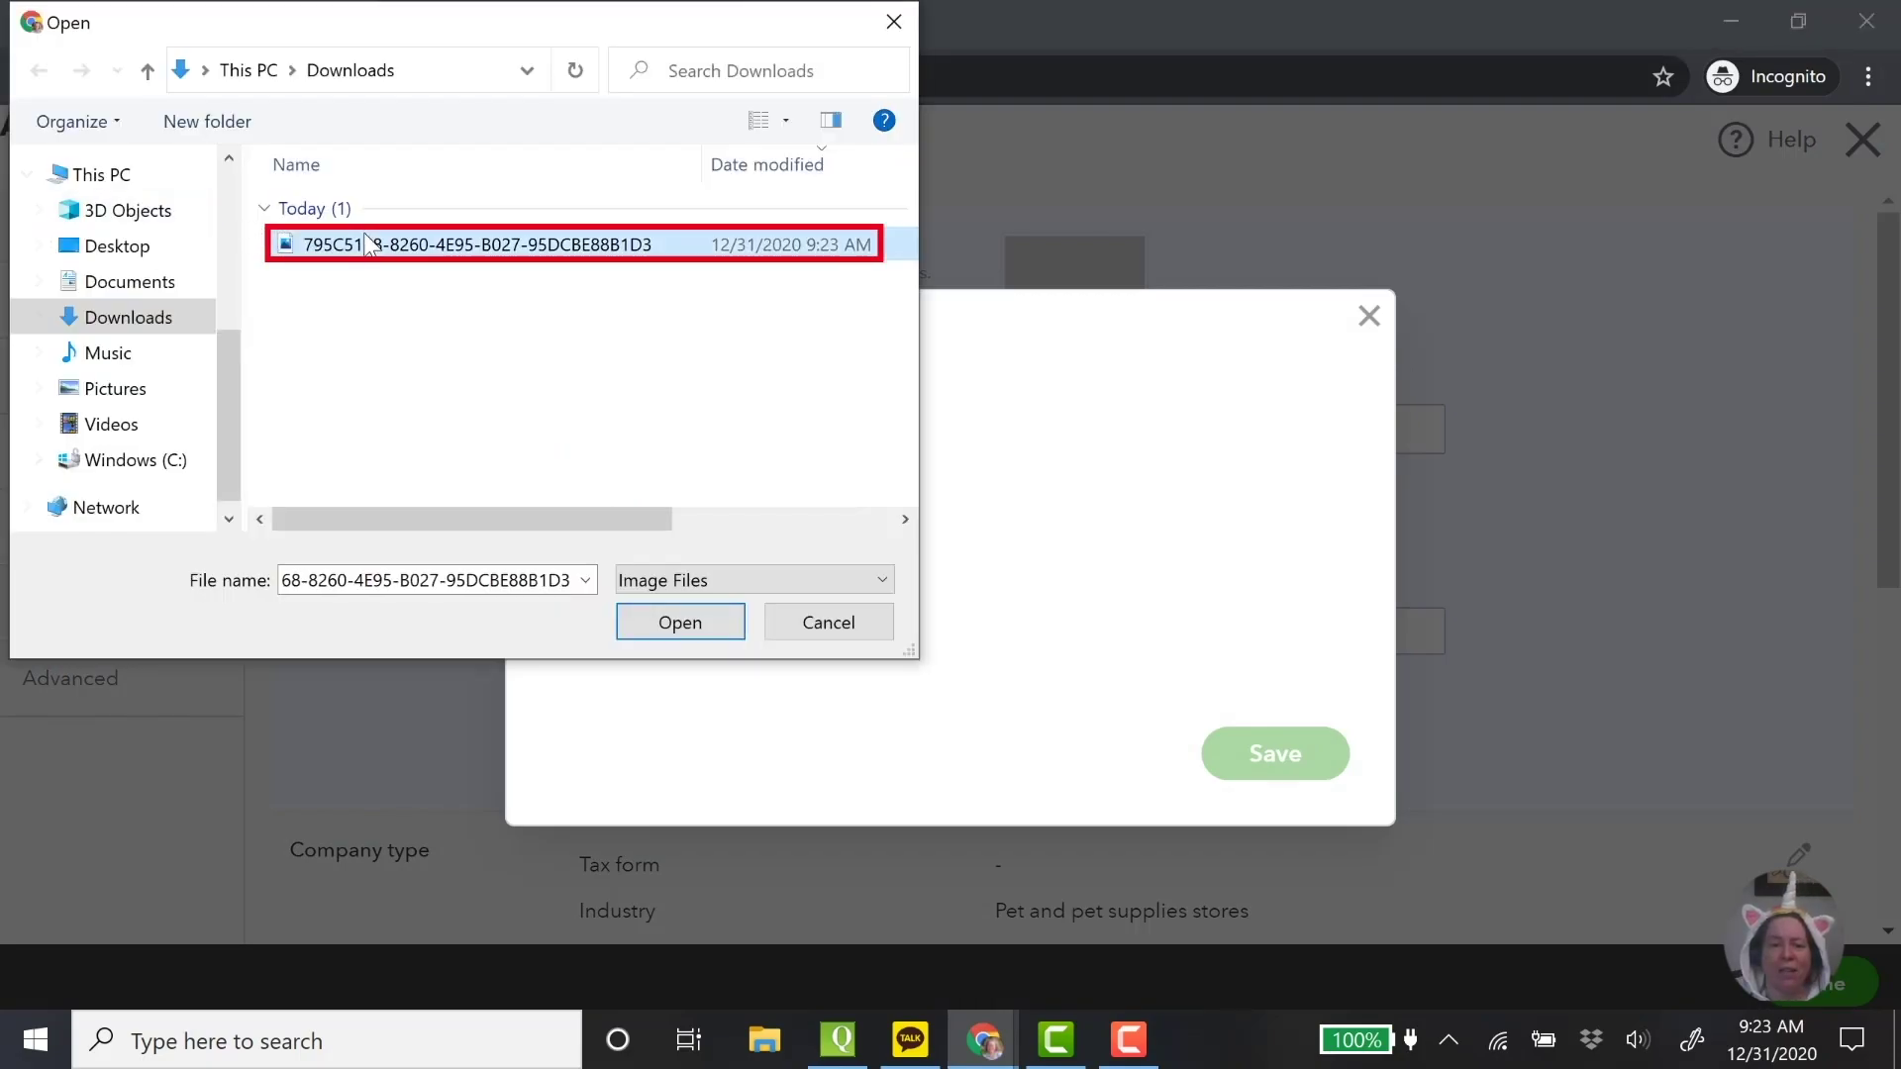
click(679, 628)
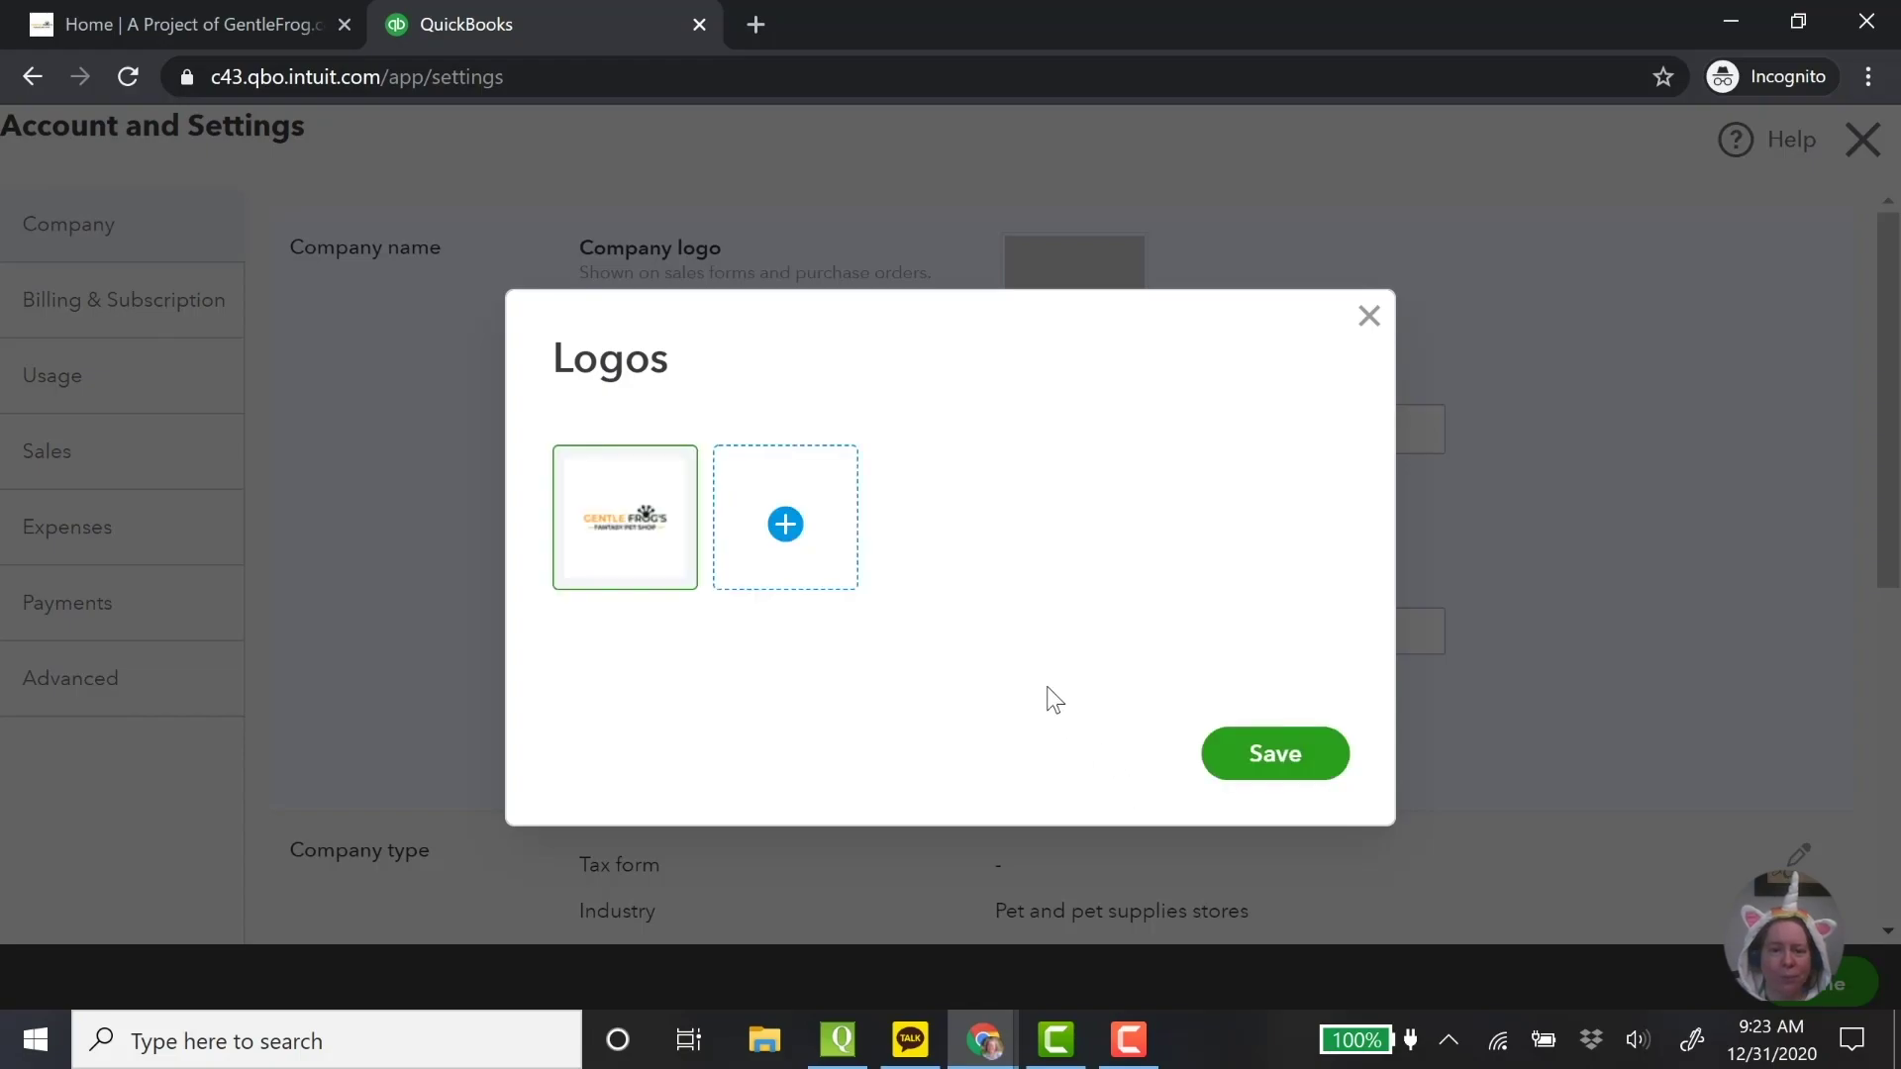
click(1274, 768)
Step: Enter the company name Gentle Frog's Fantasy Pet Shop and save it
click(1058, 438)
text(Gentle )
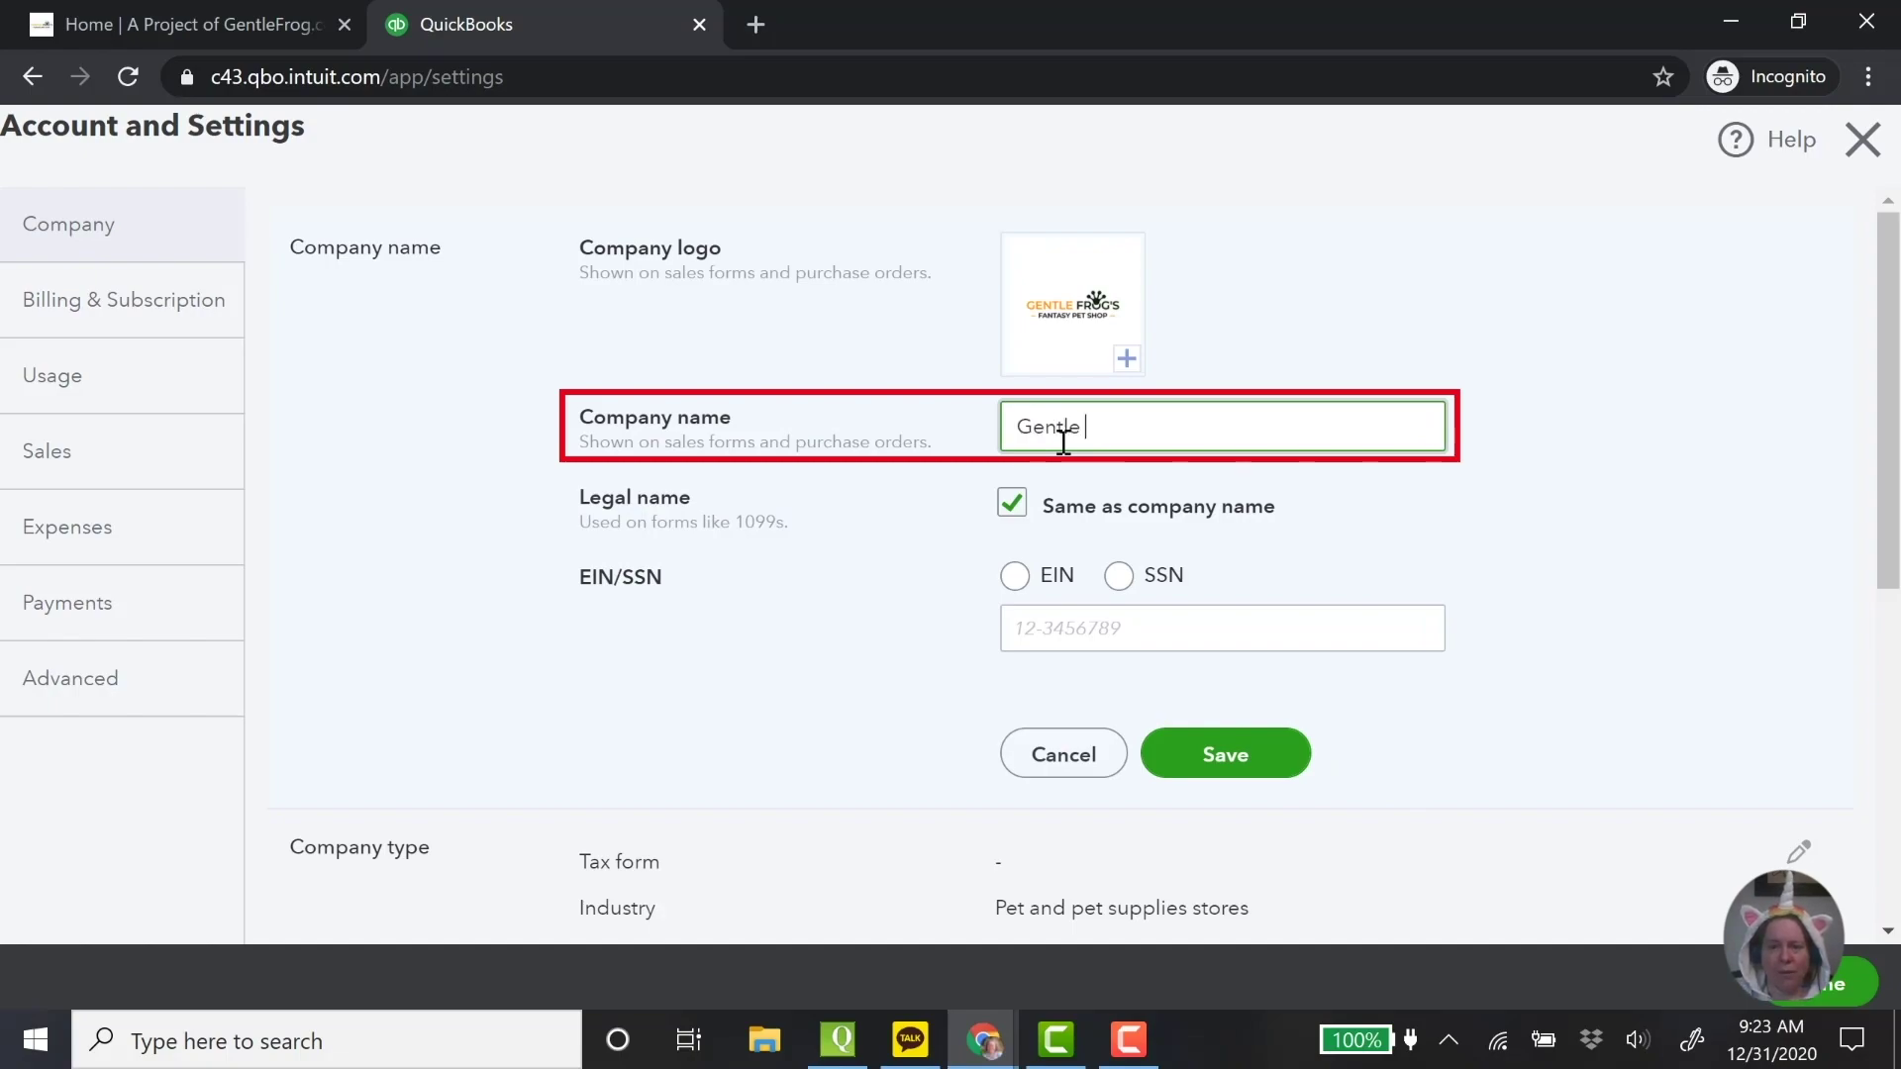
text(Frog's Fantasy Pet Shop)
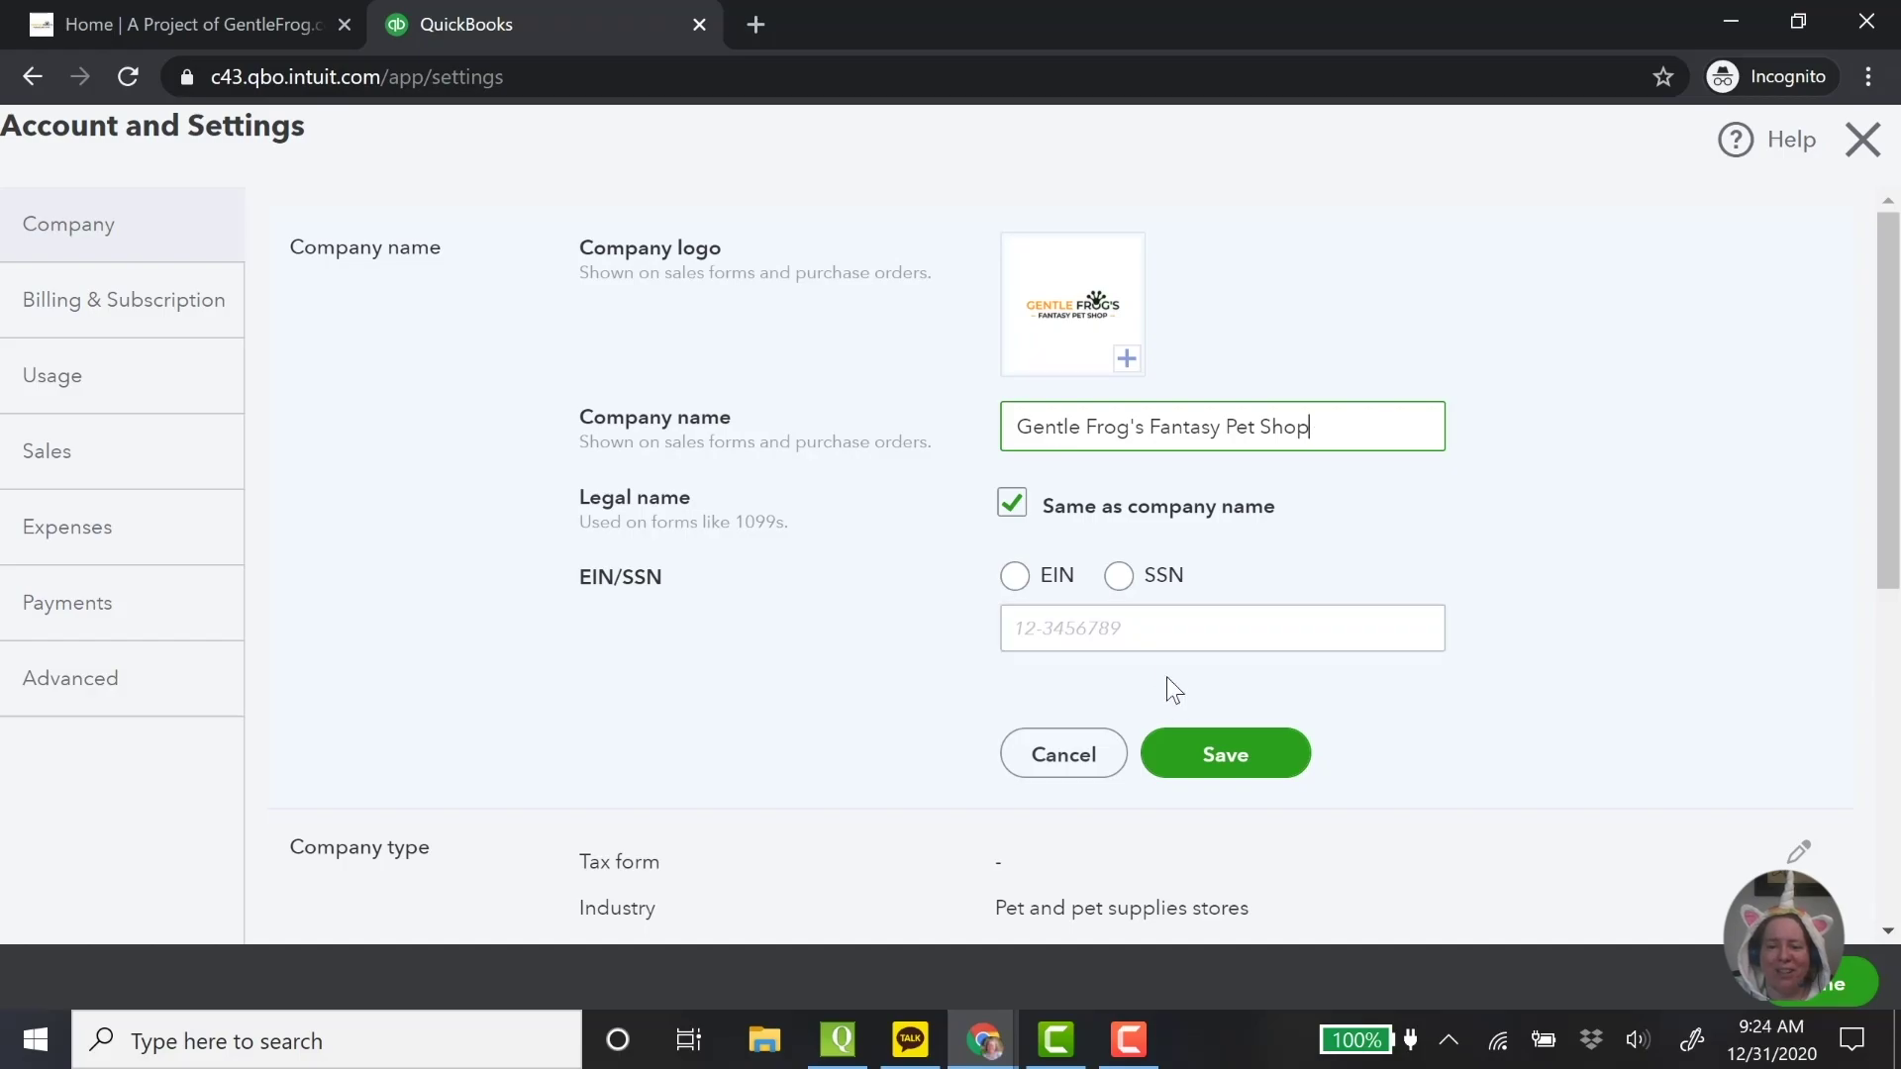
click(1243, 762)
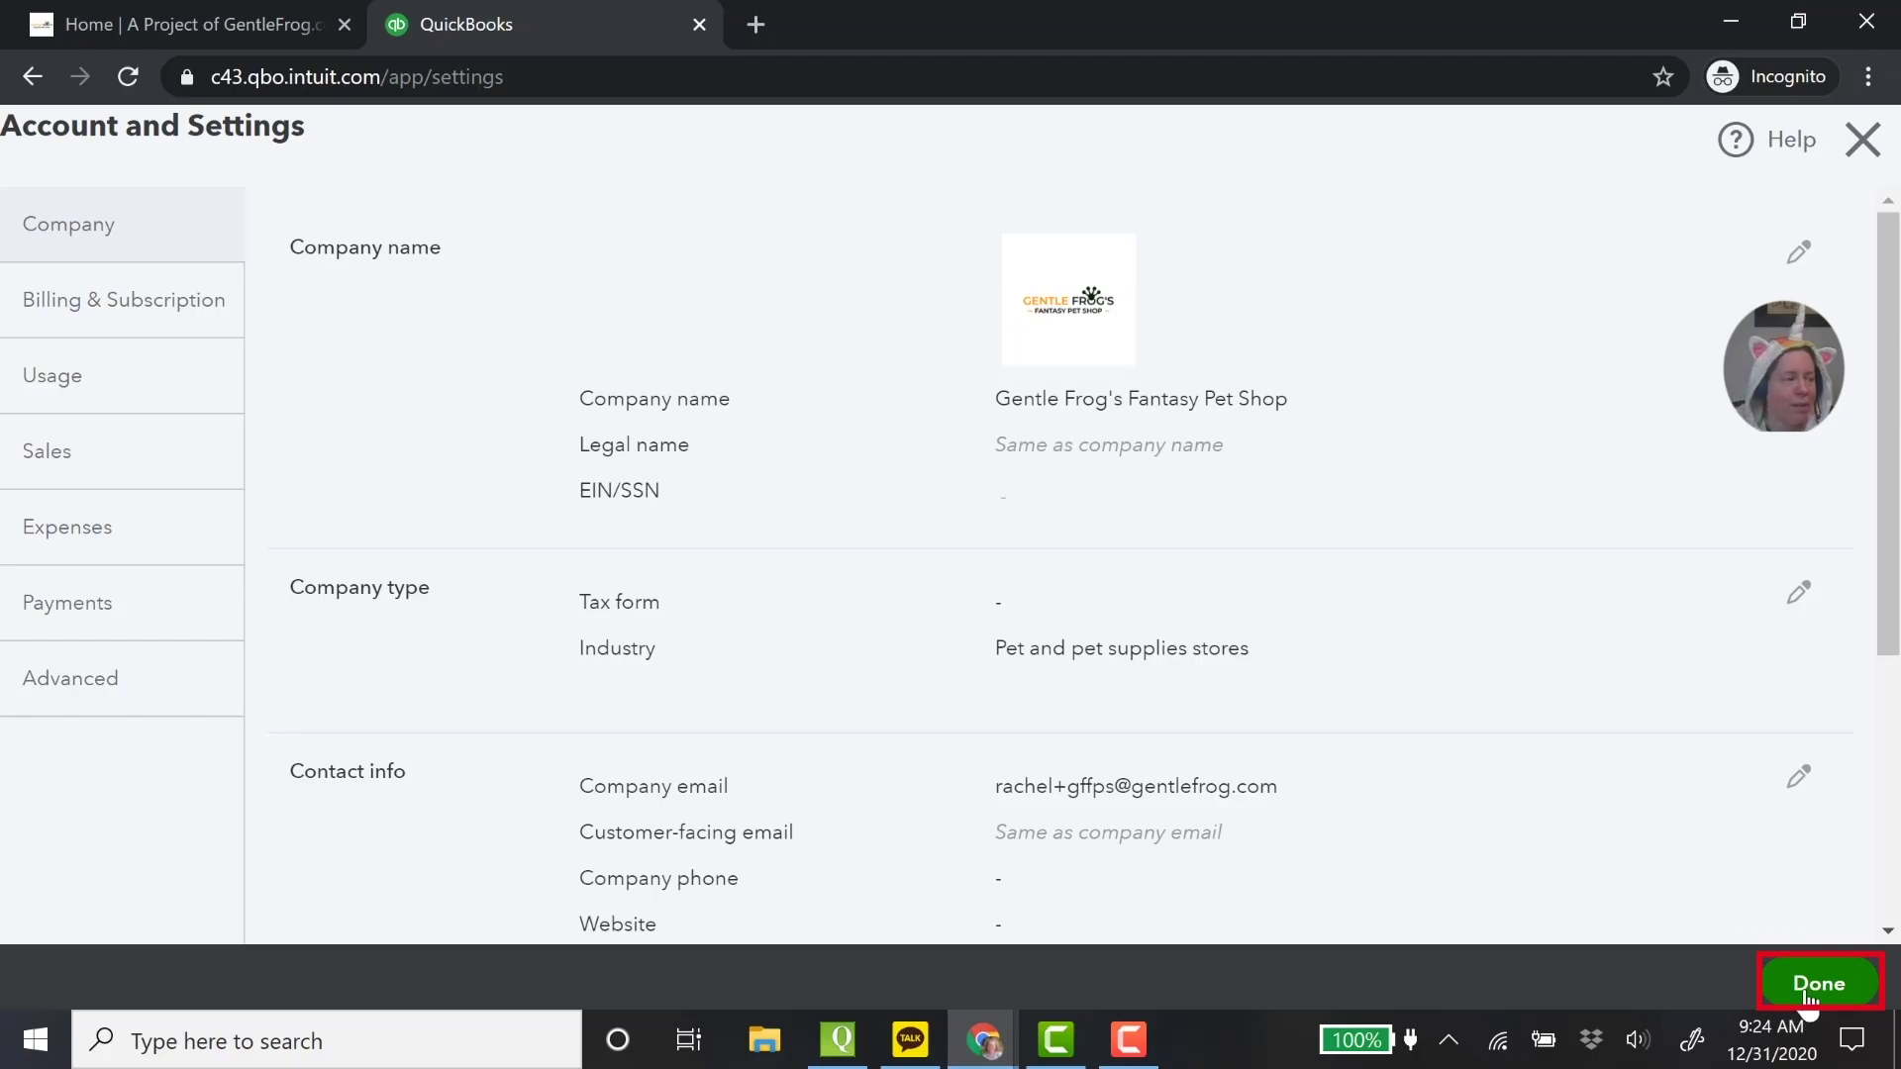
Step: Finish Account and Settings with Done to go back to the logo-bearing dashboard
click(1803, 998)
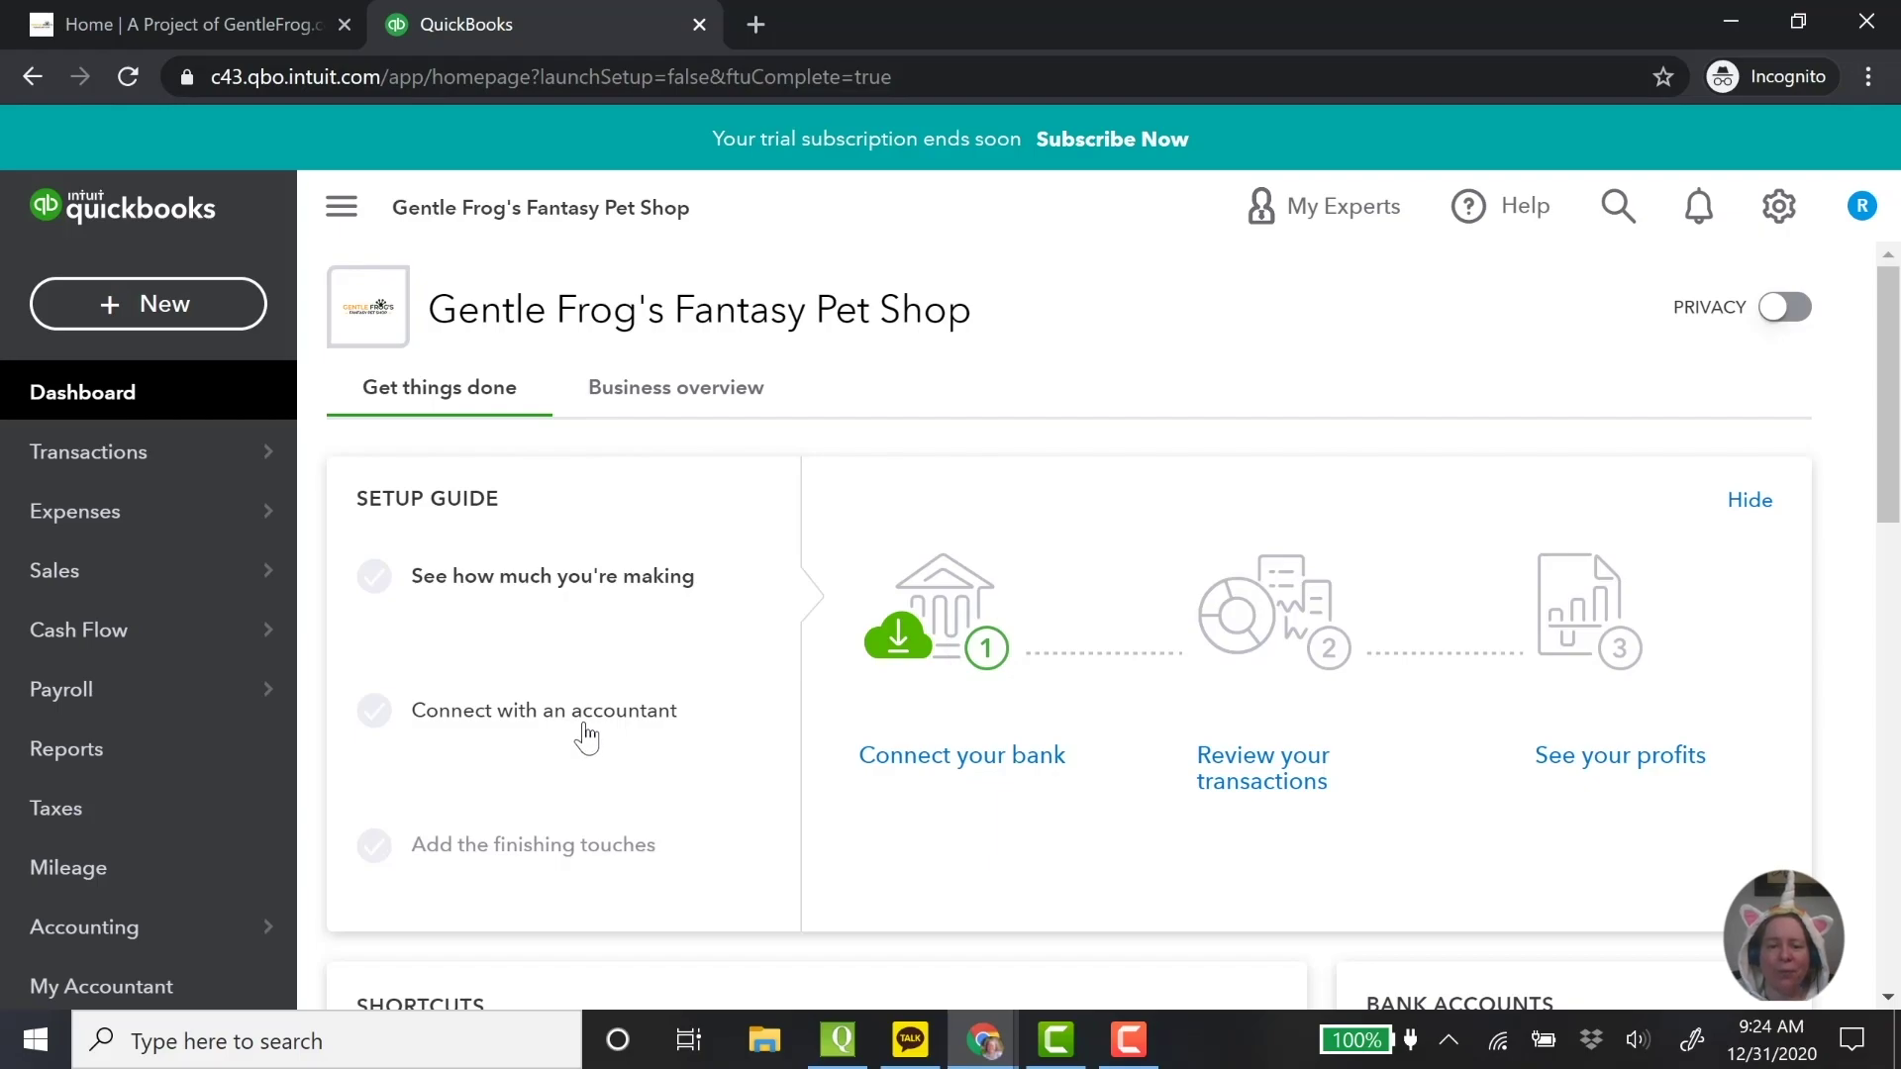
Step: Preview the accountant-invite and finishing-touches setup steps, then hide the Setup Guide
click(591, 727)
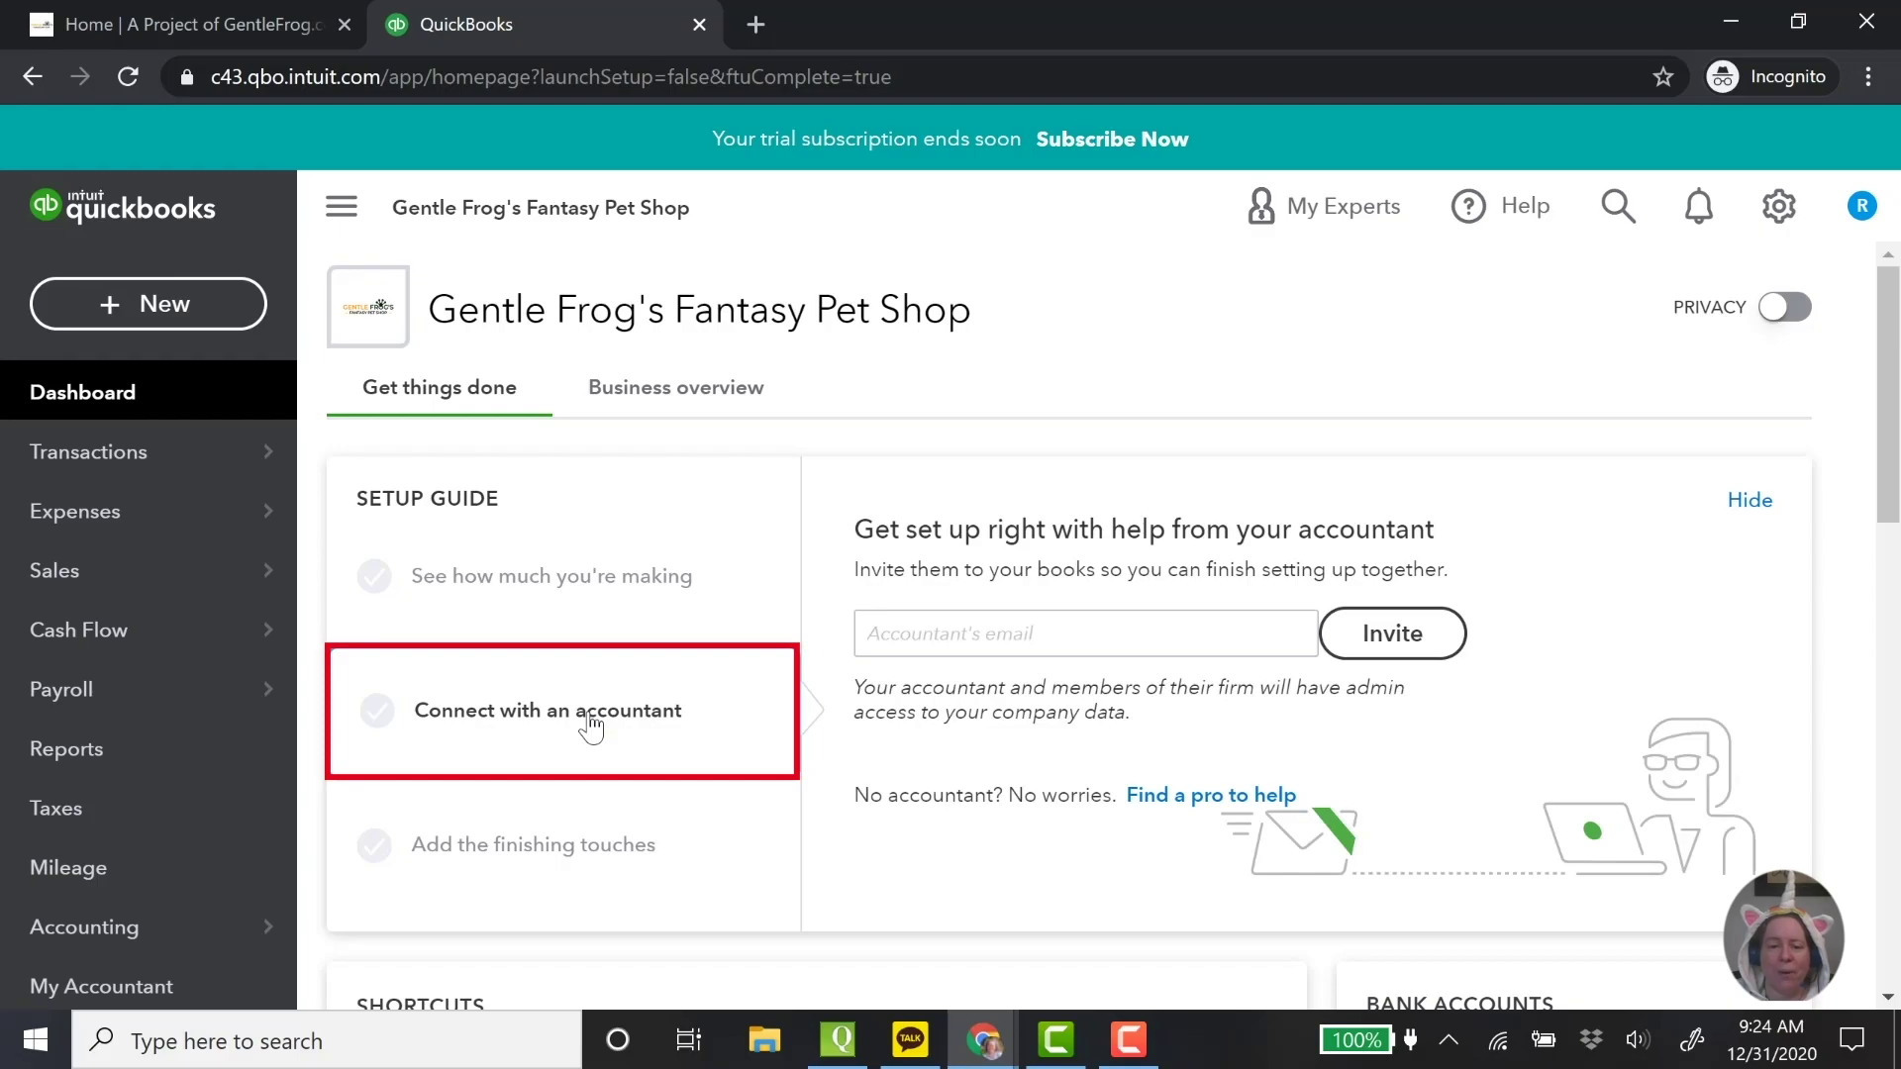
click(564, 858)
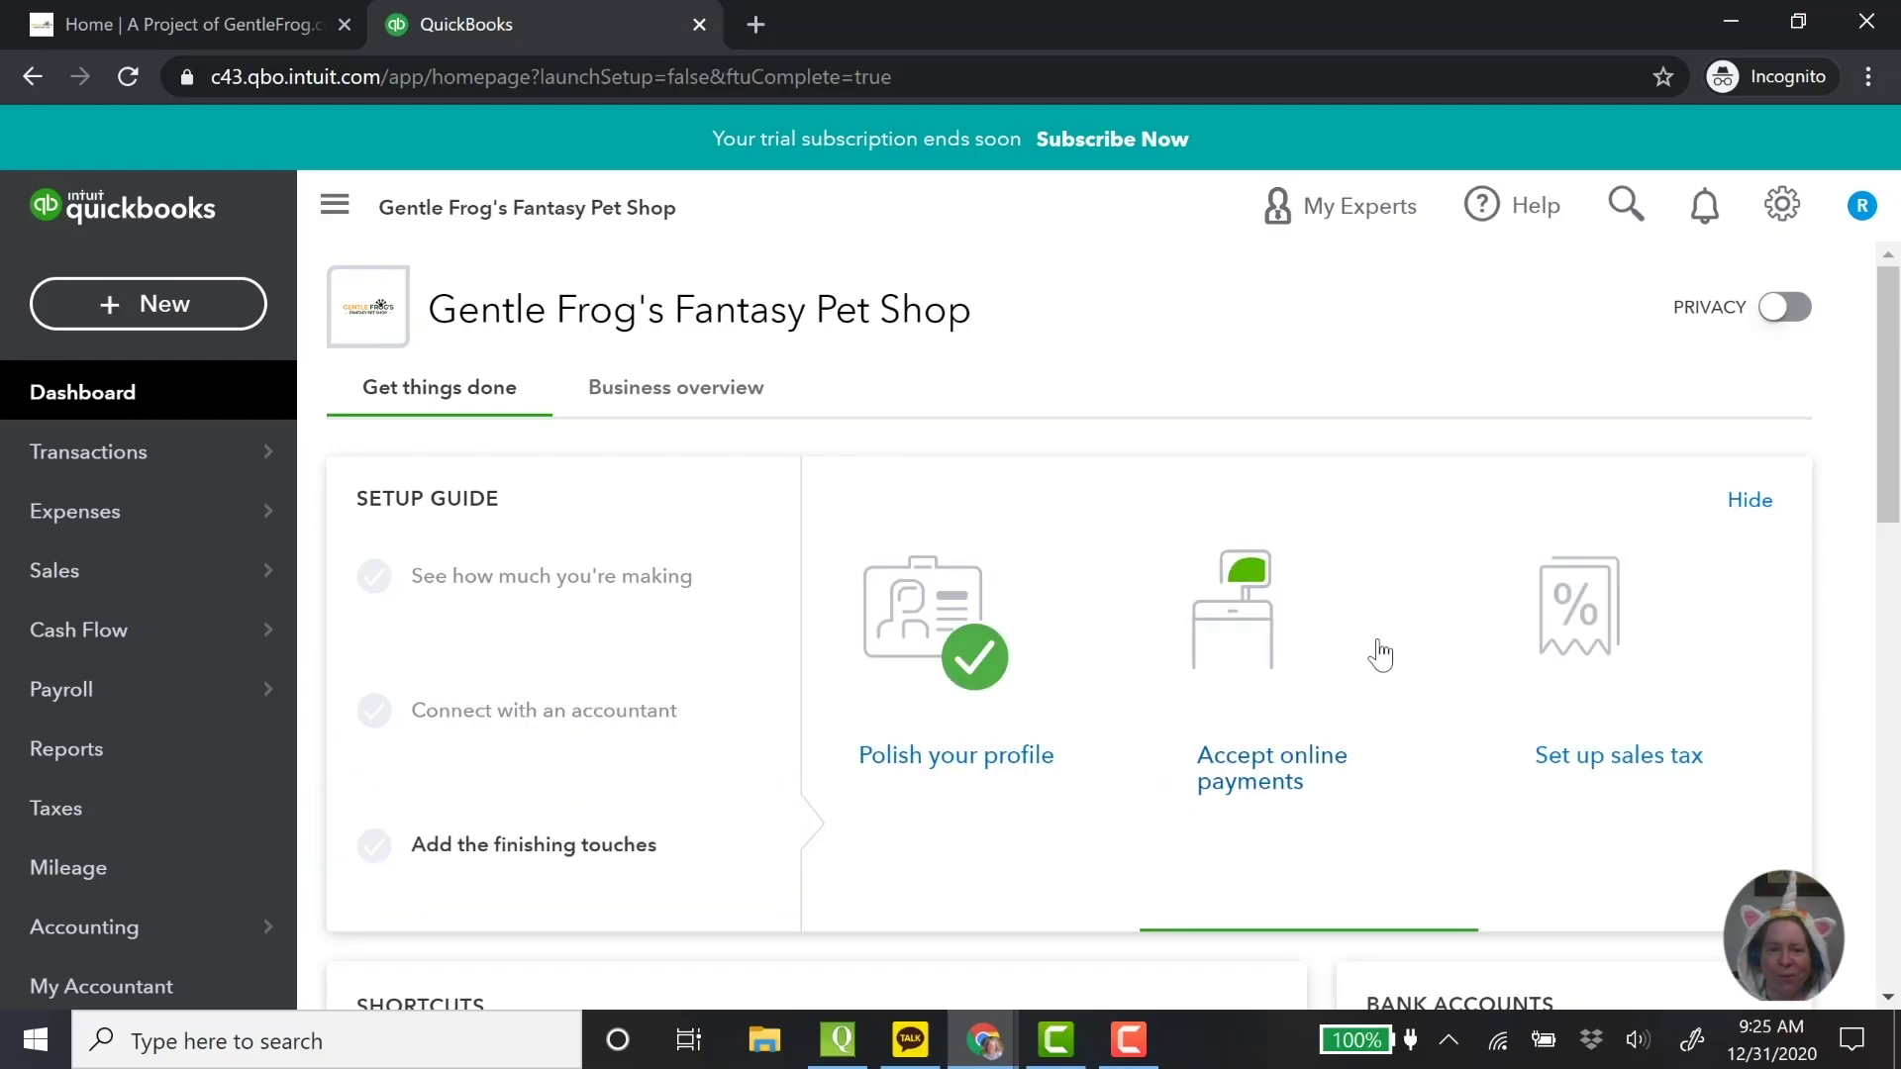
scroll(1379, 650, down, 3)
scroll(1377, 643, up, 3)
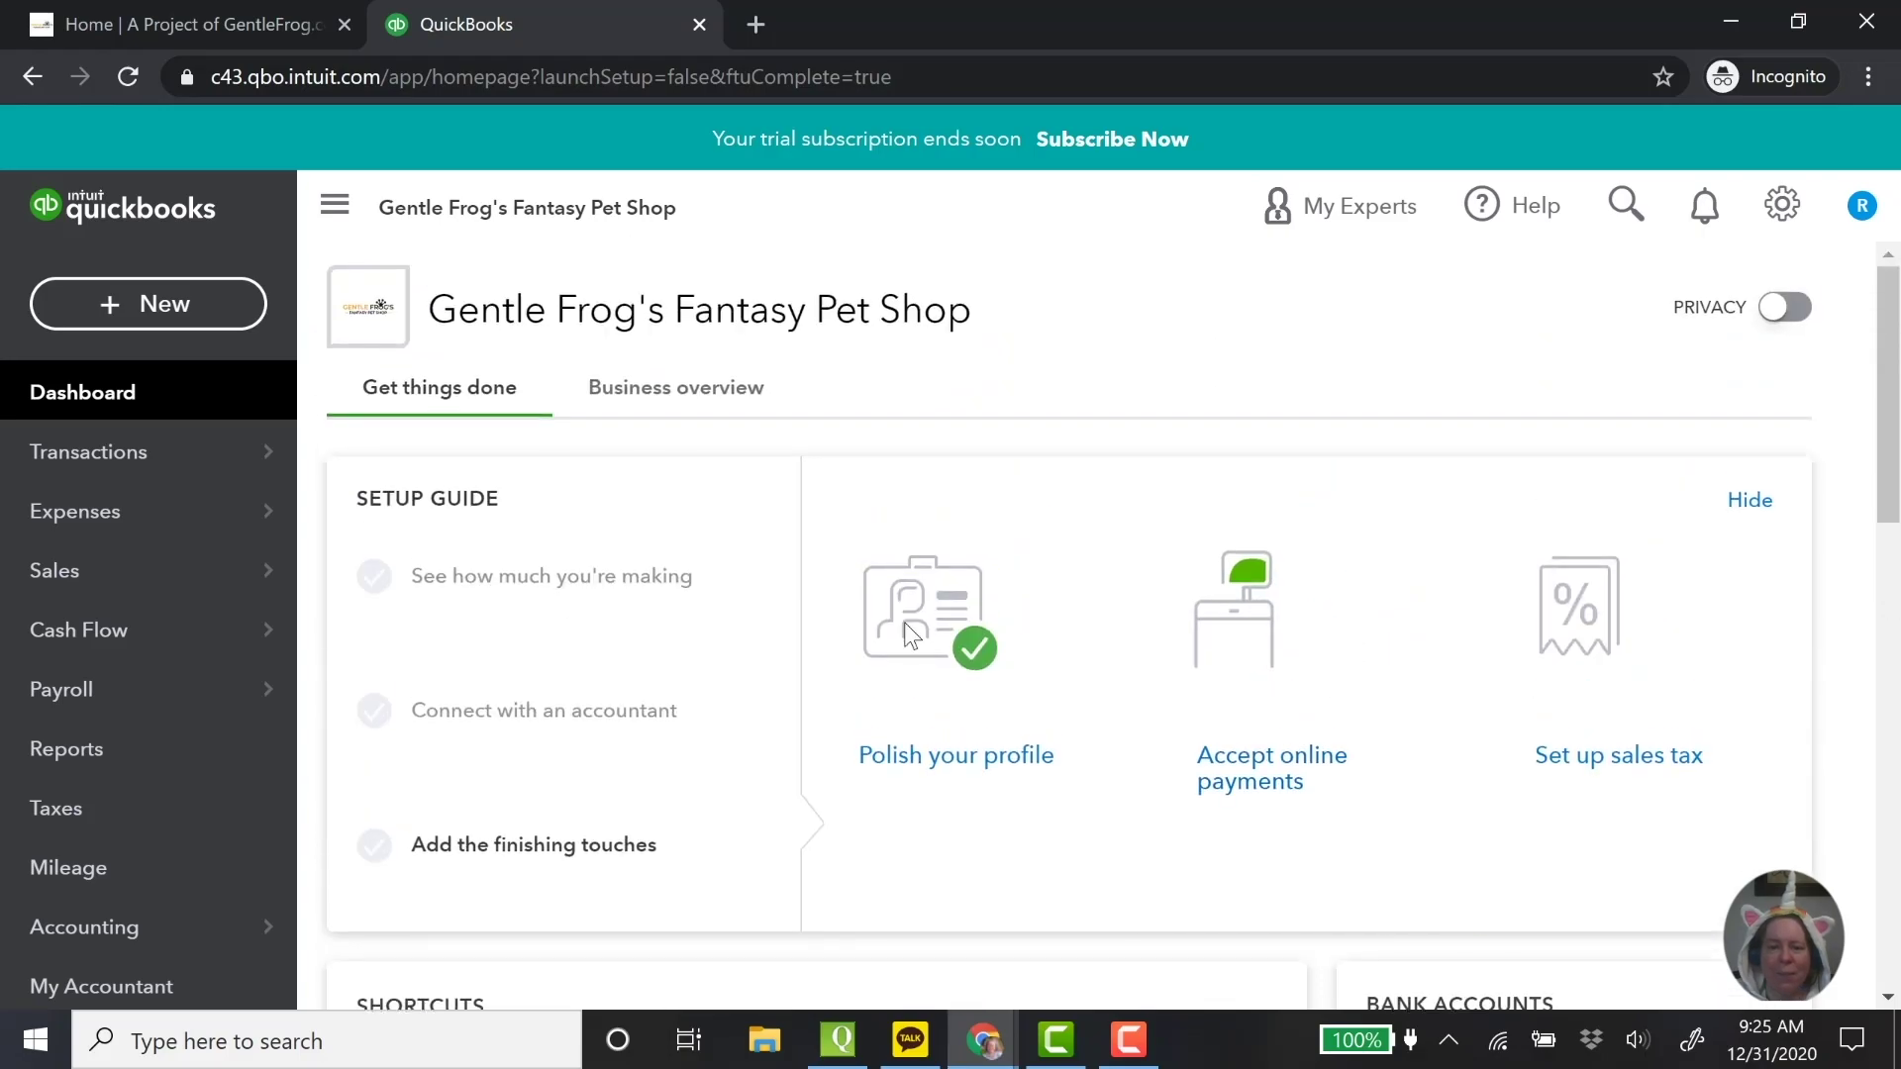
click(650, 719)
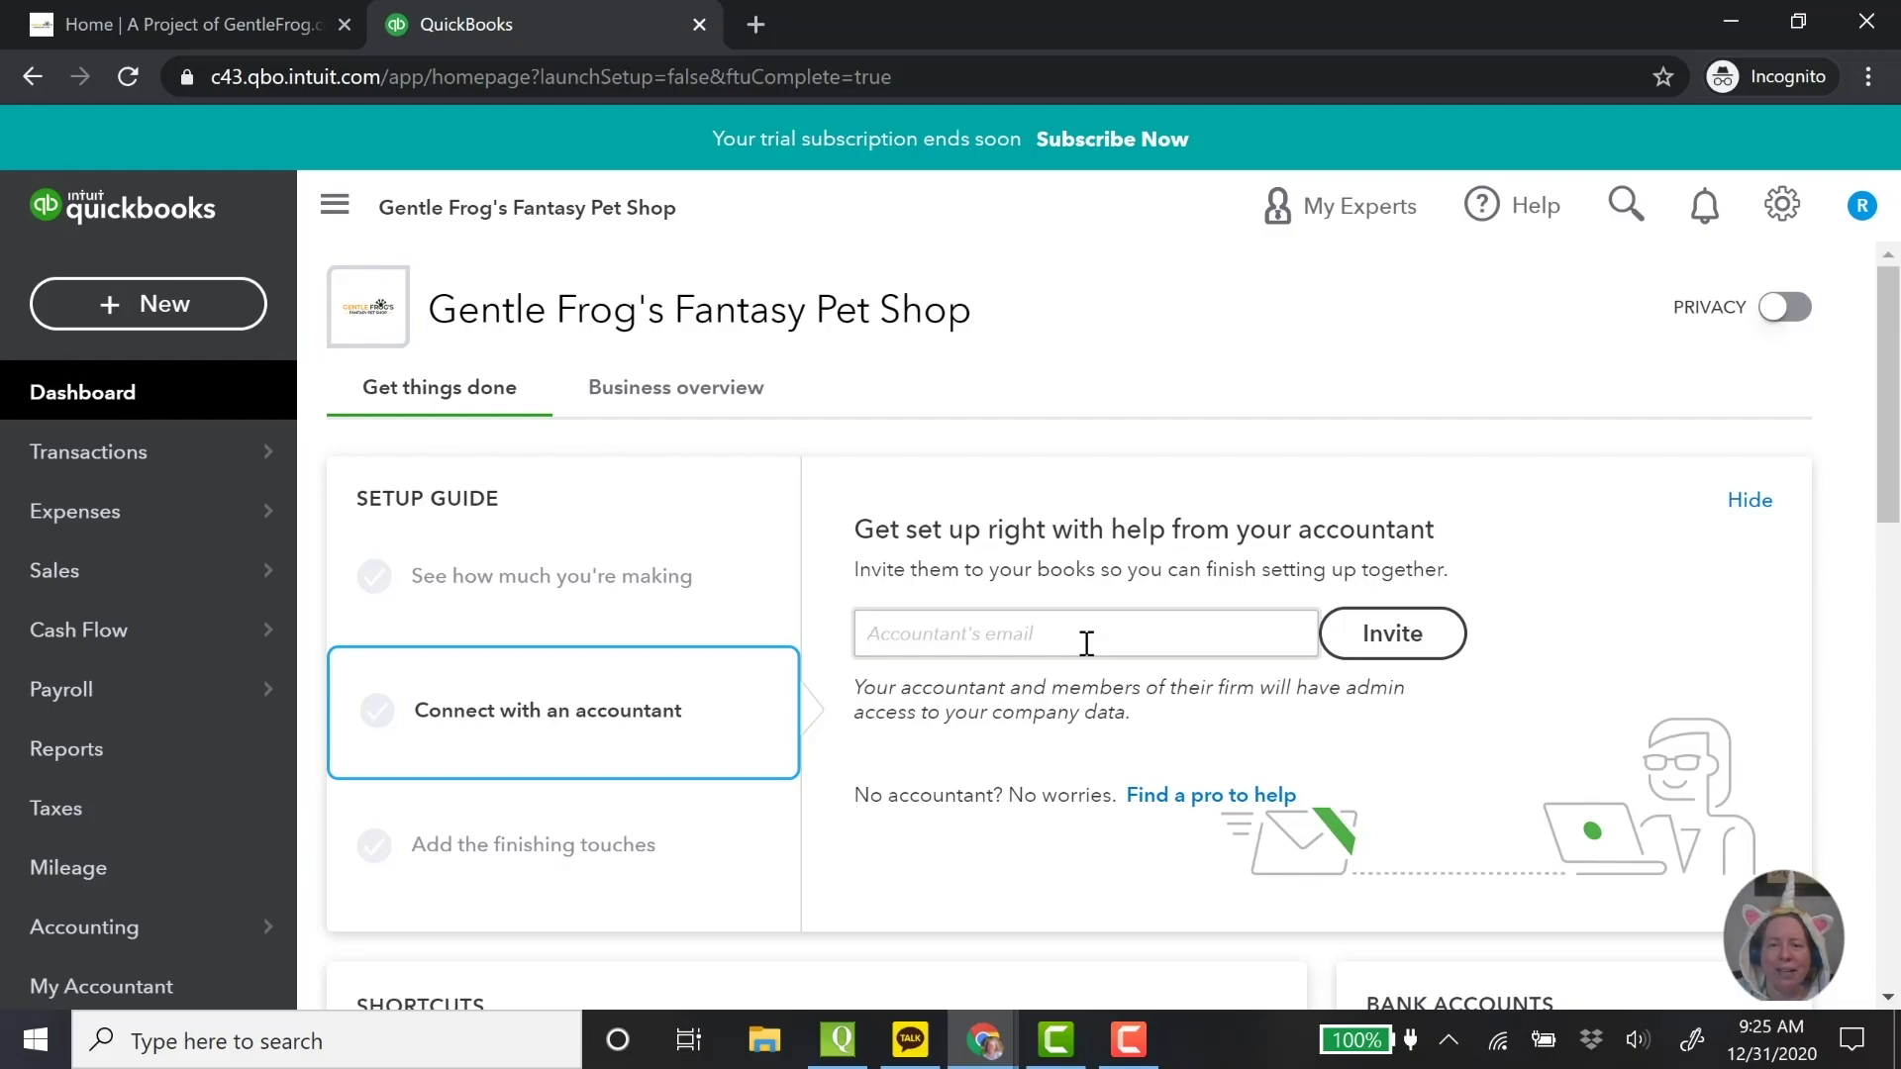
click(1751, 502)
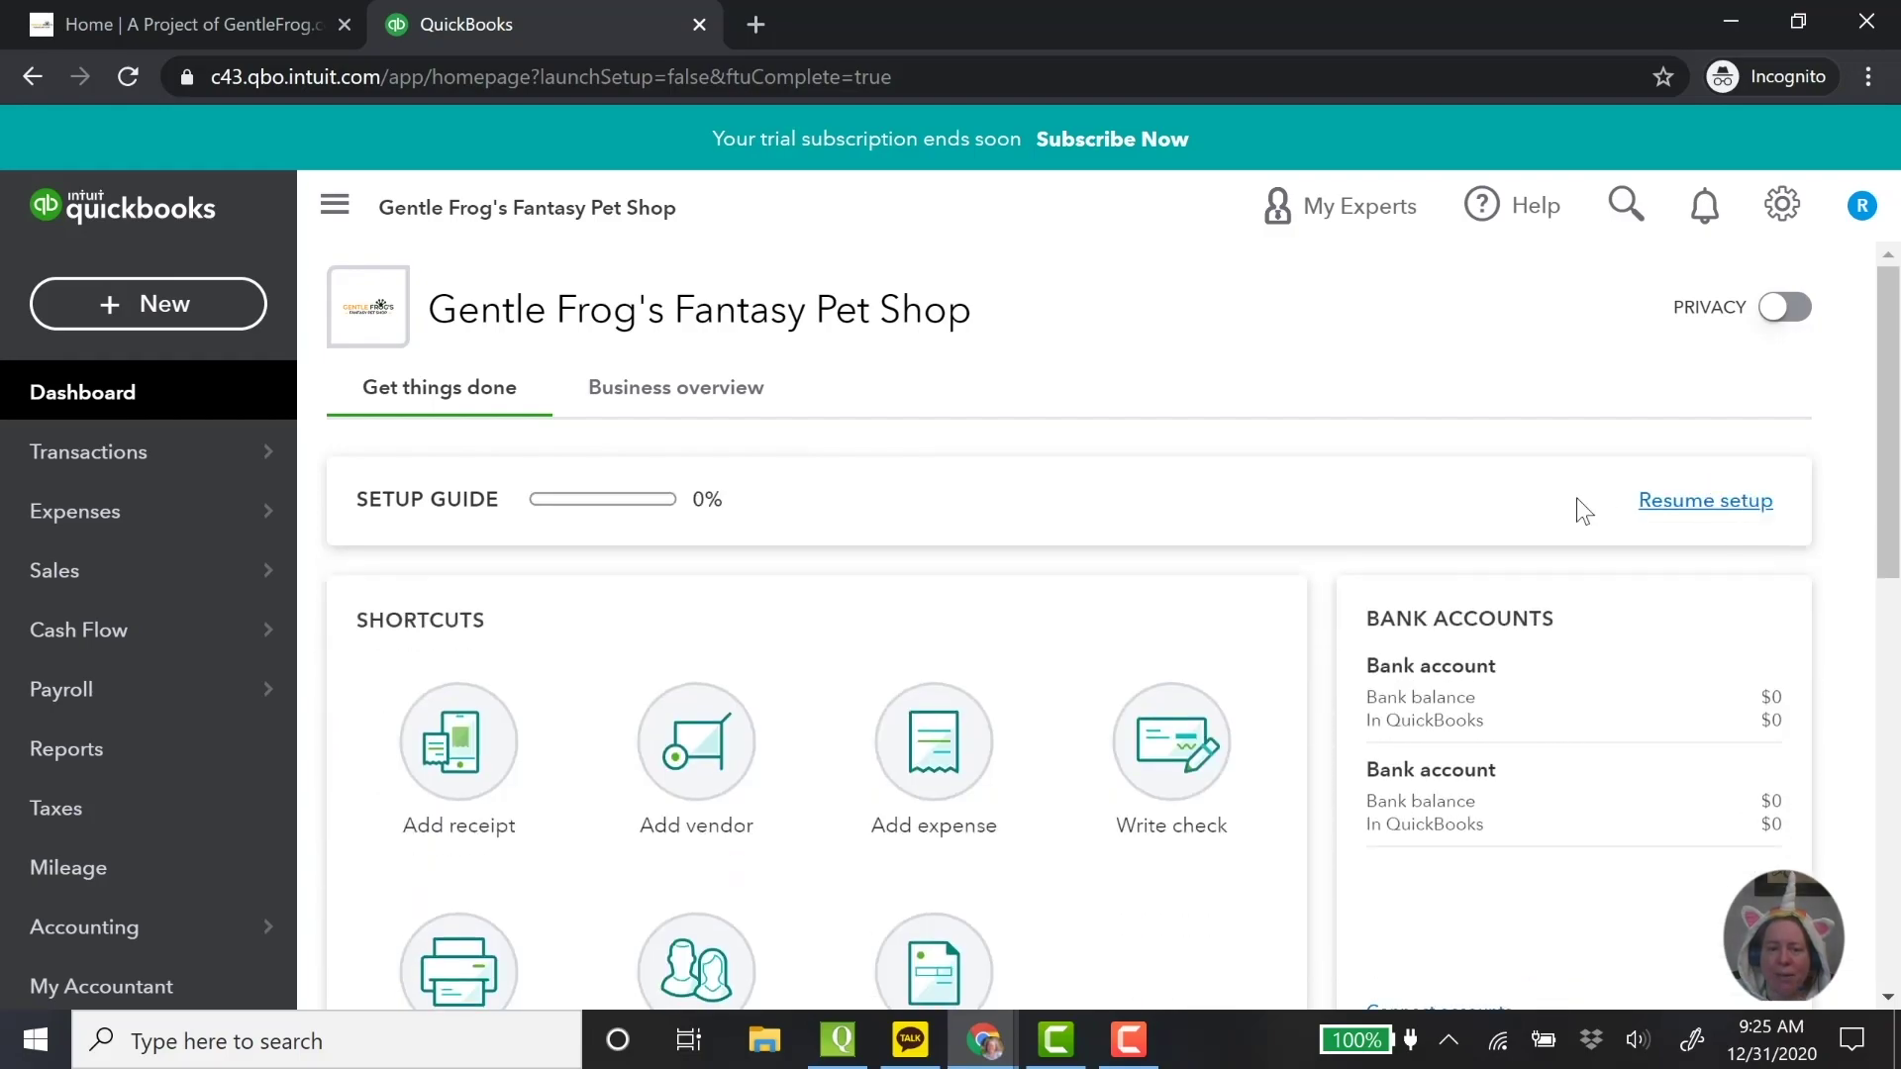
Step: Open Chart of Accounts from the Accounting section of the left navigation
scroll(1437, 501, down, 2)
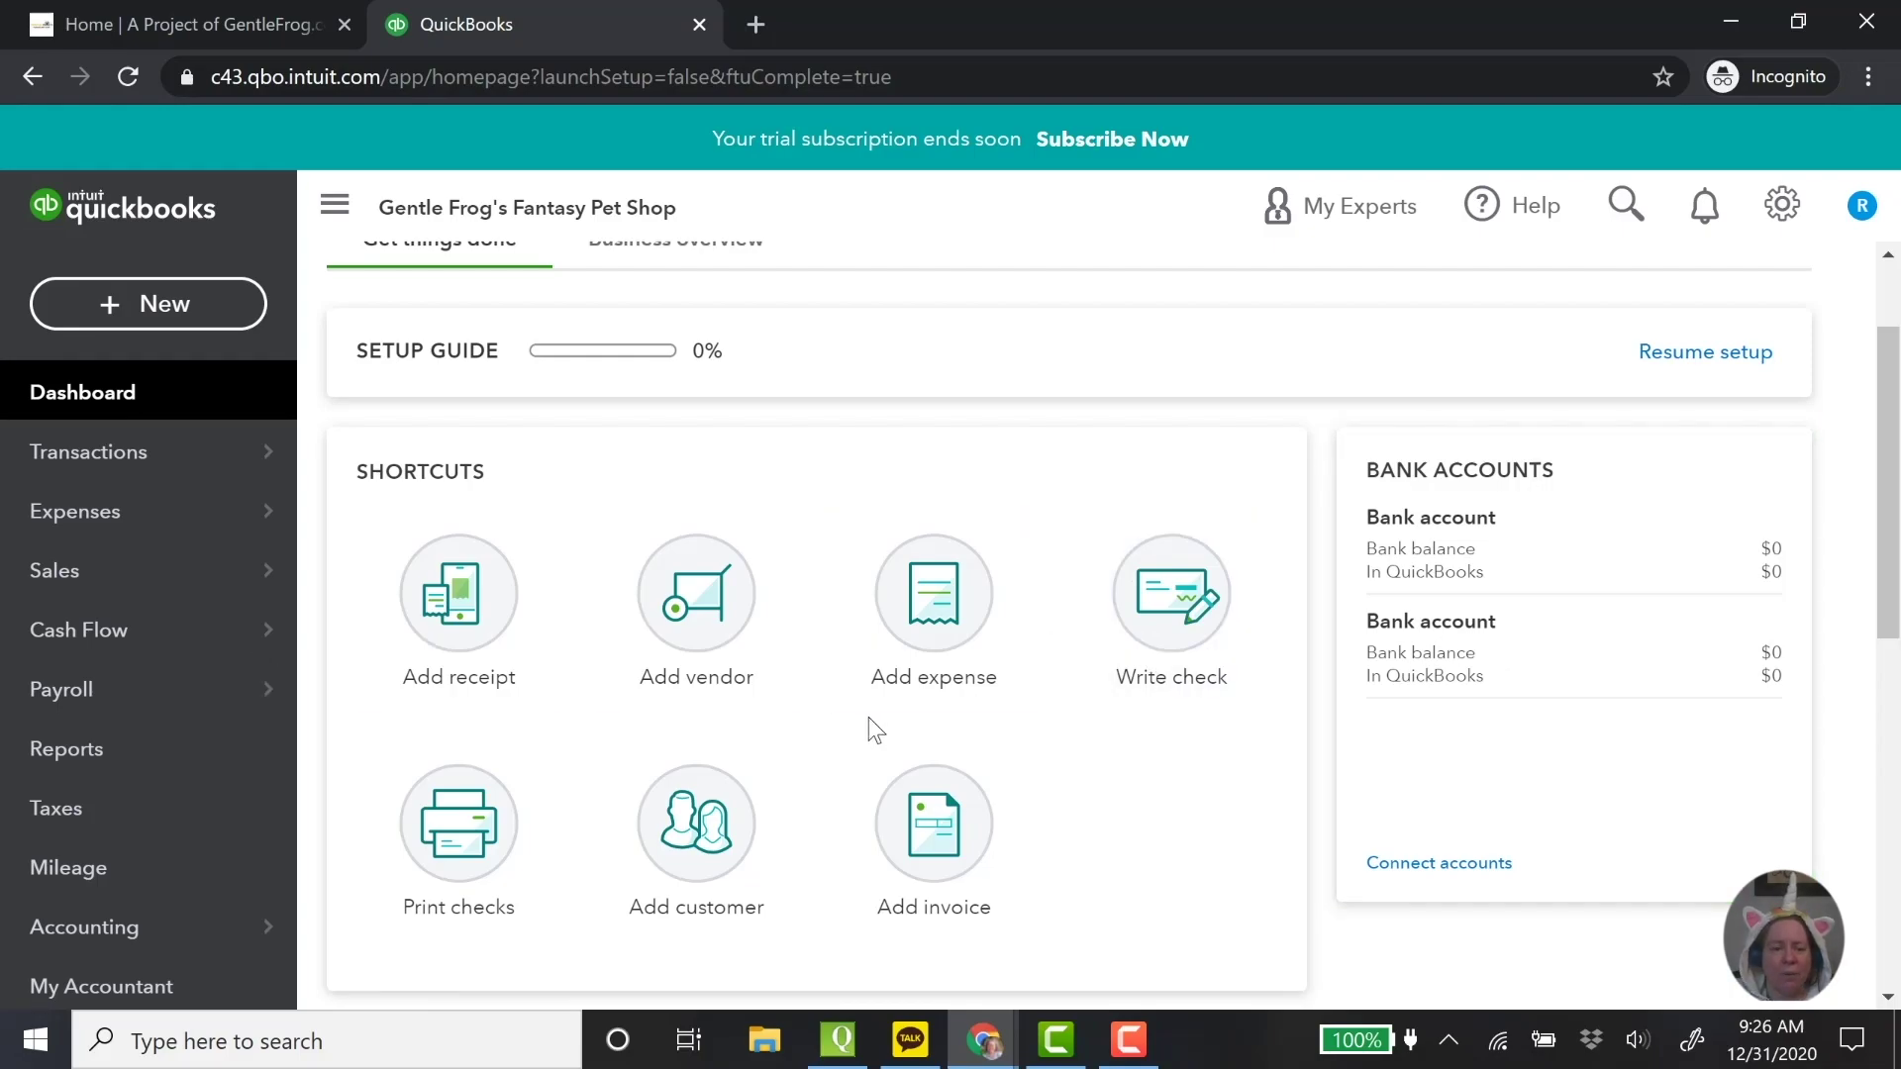
mouse_move(89, 939)
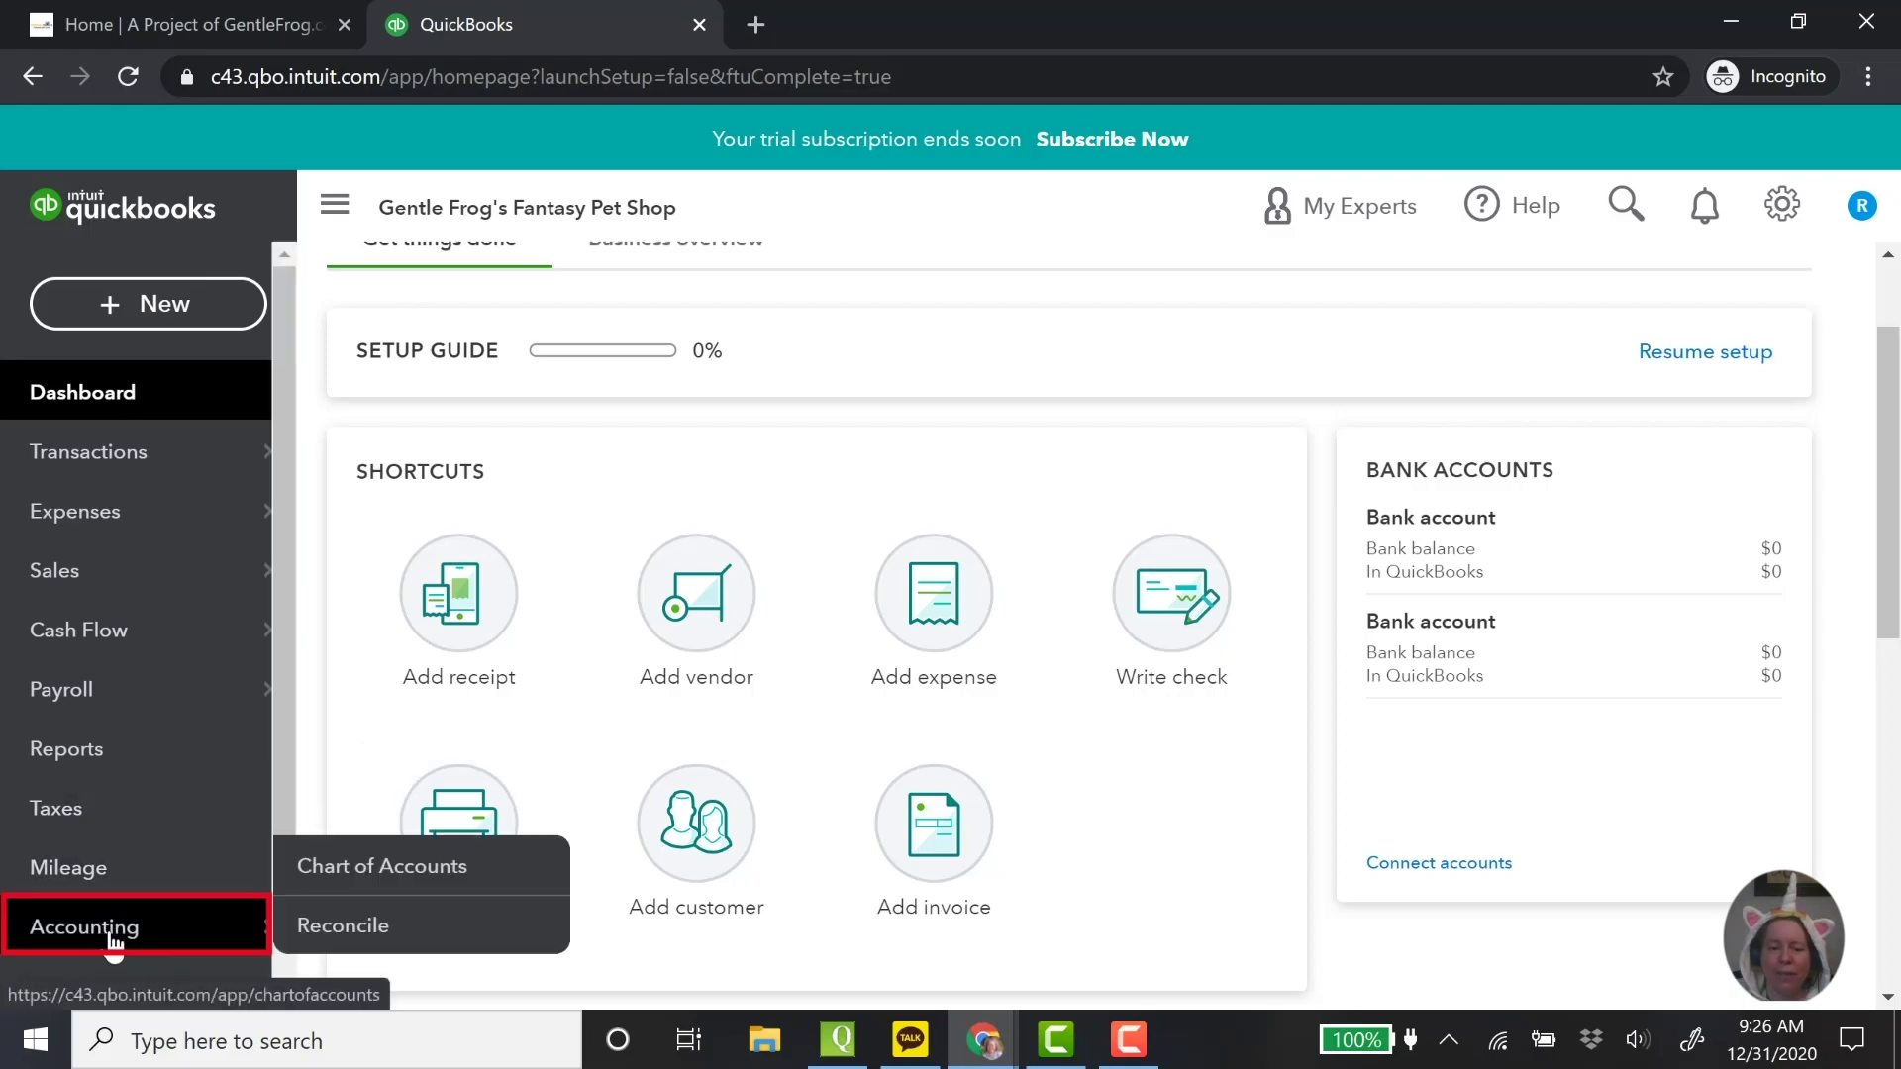
click(382, 868)
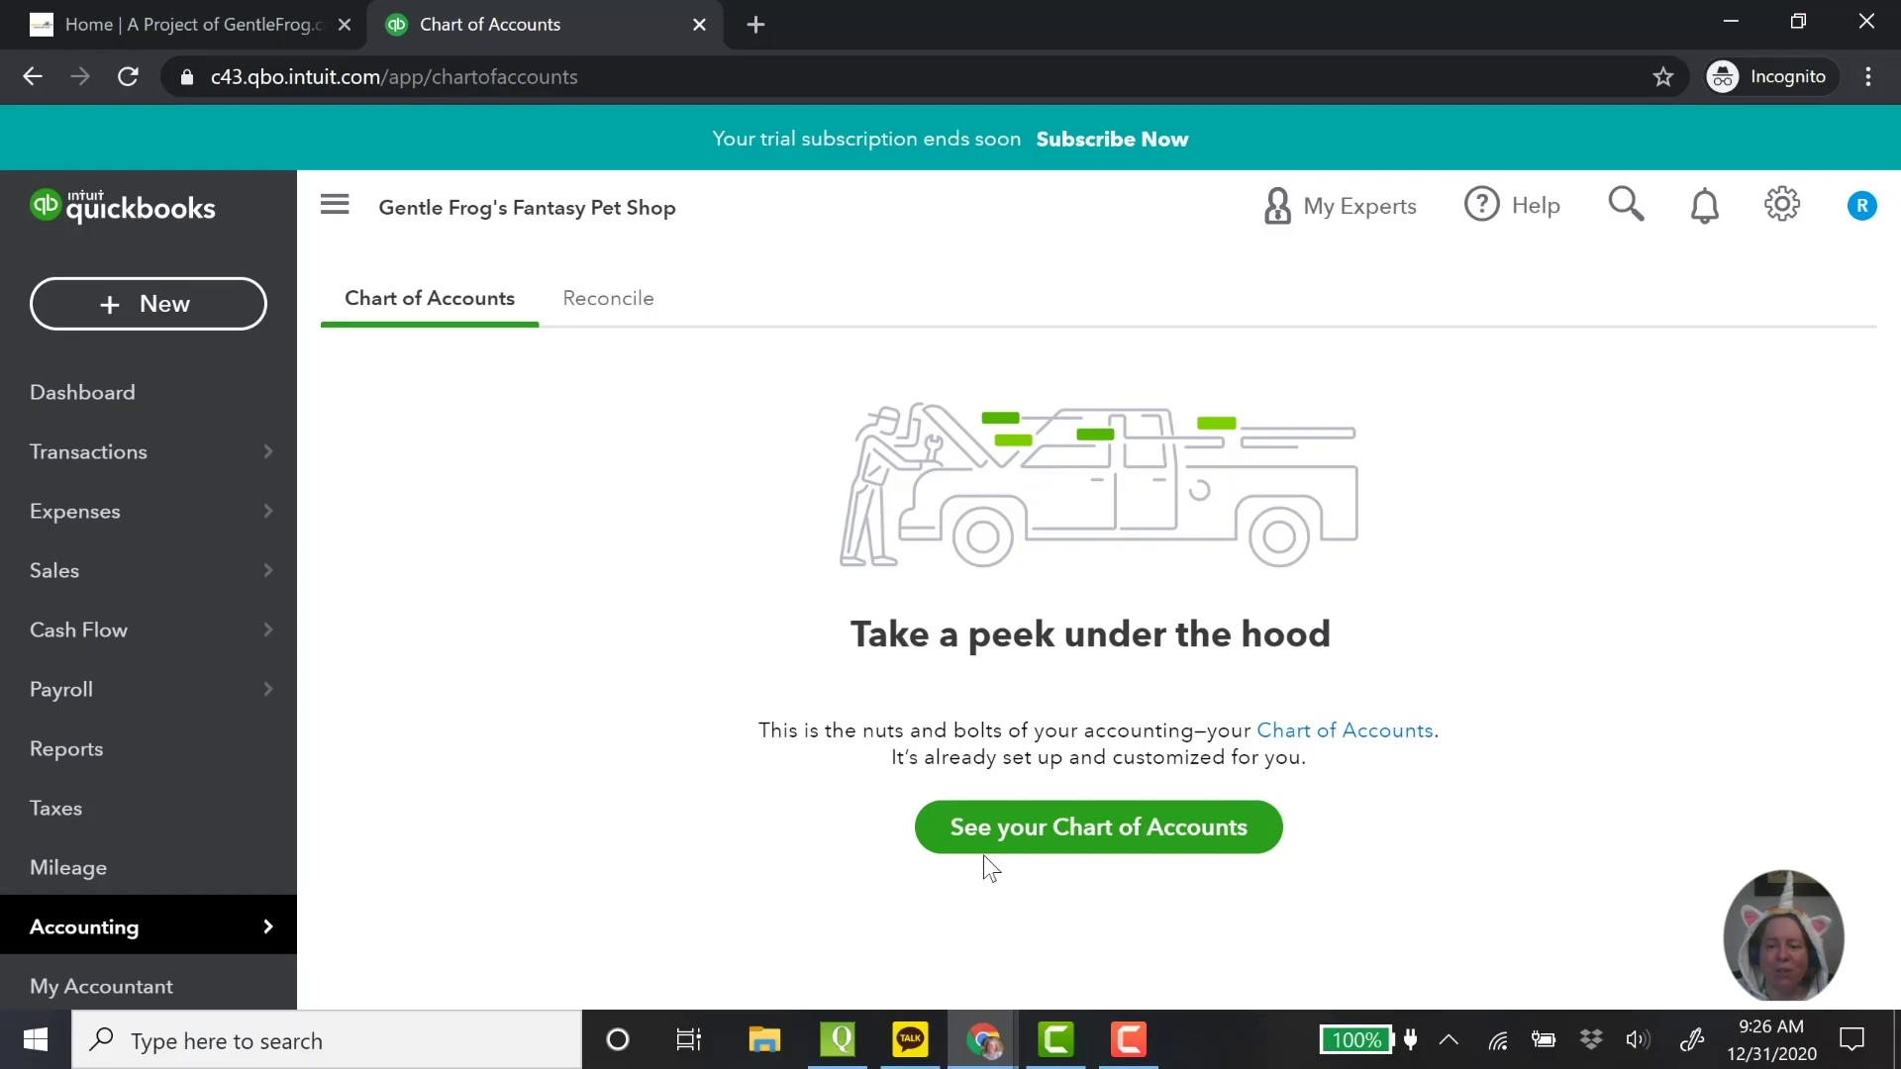
Step: Show the account list, dismiss the usage banner and help card, and reopen Chart of Accounts
click(1035, 841)
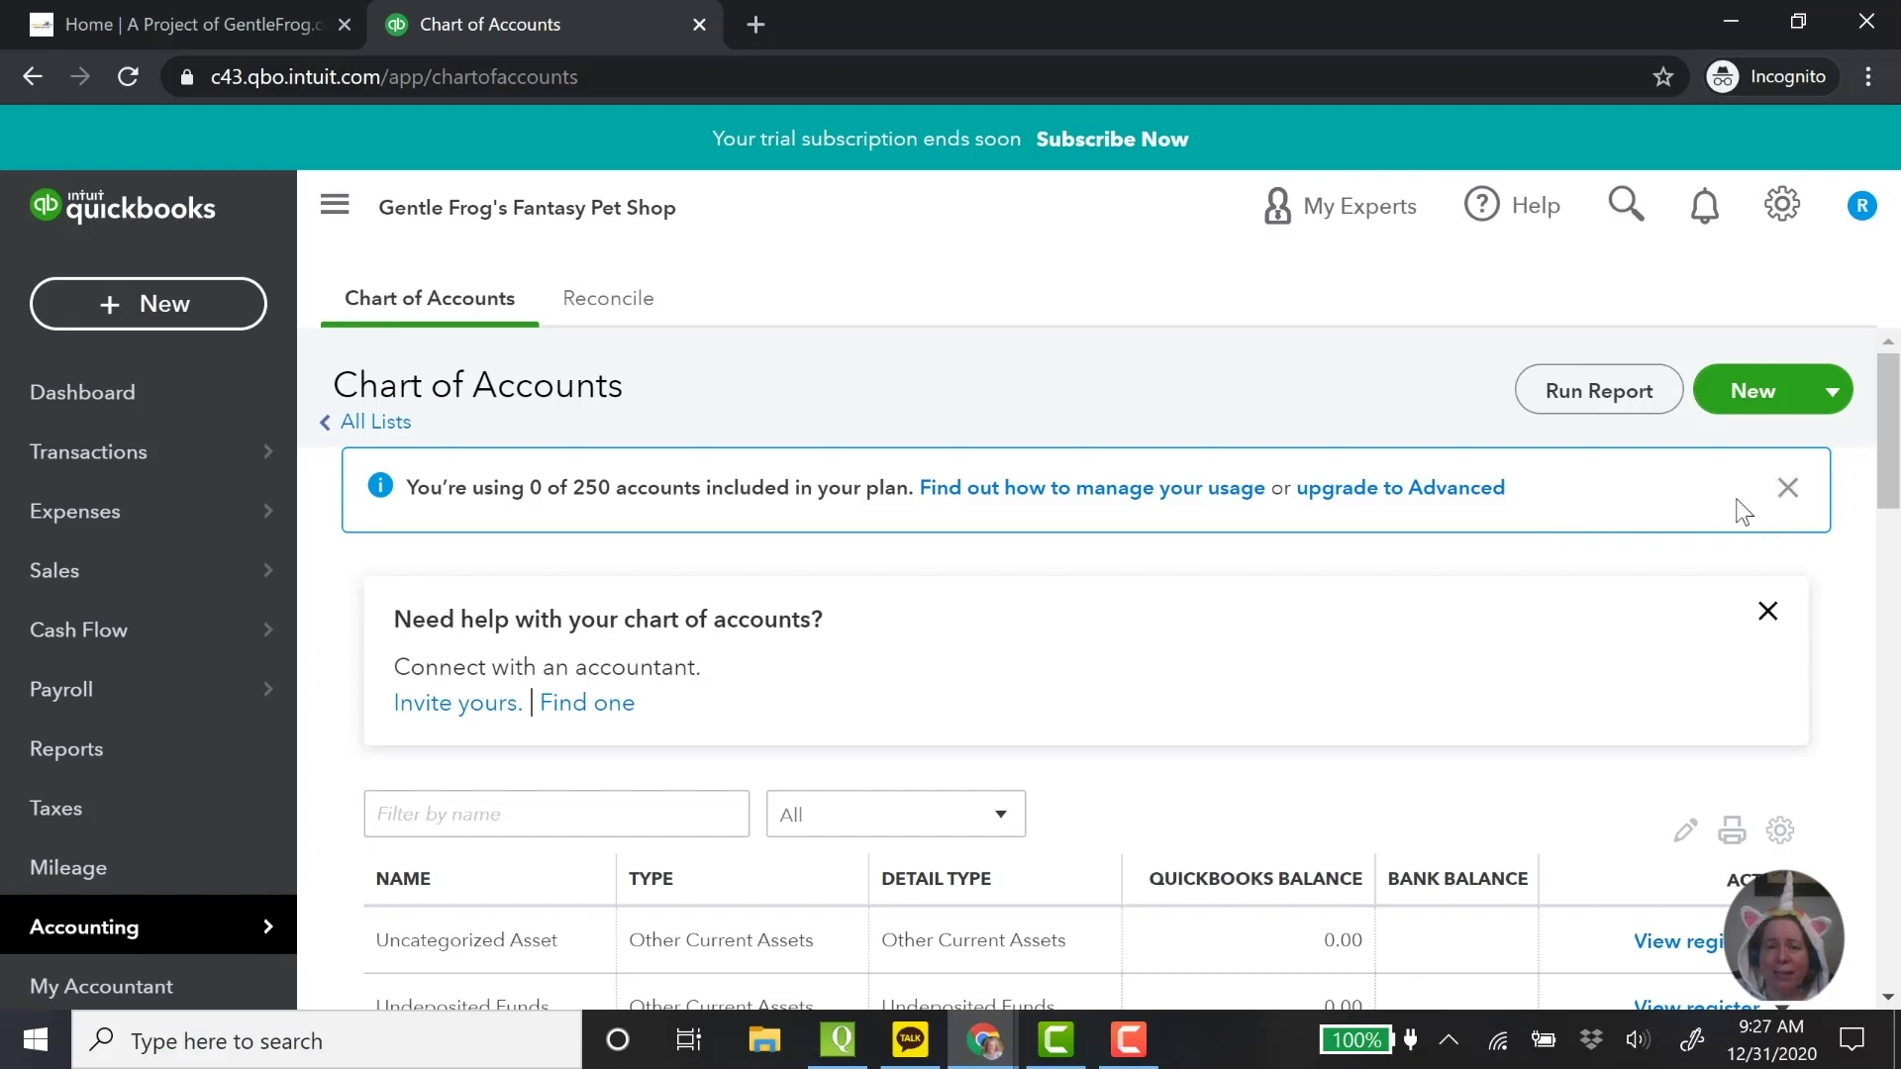
click(1788, 489)
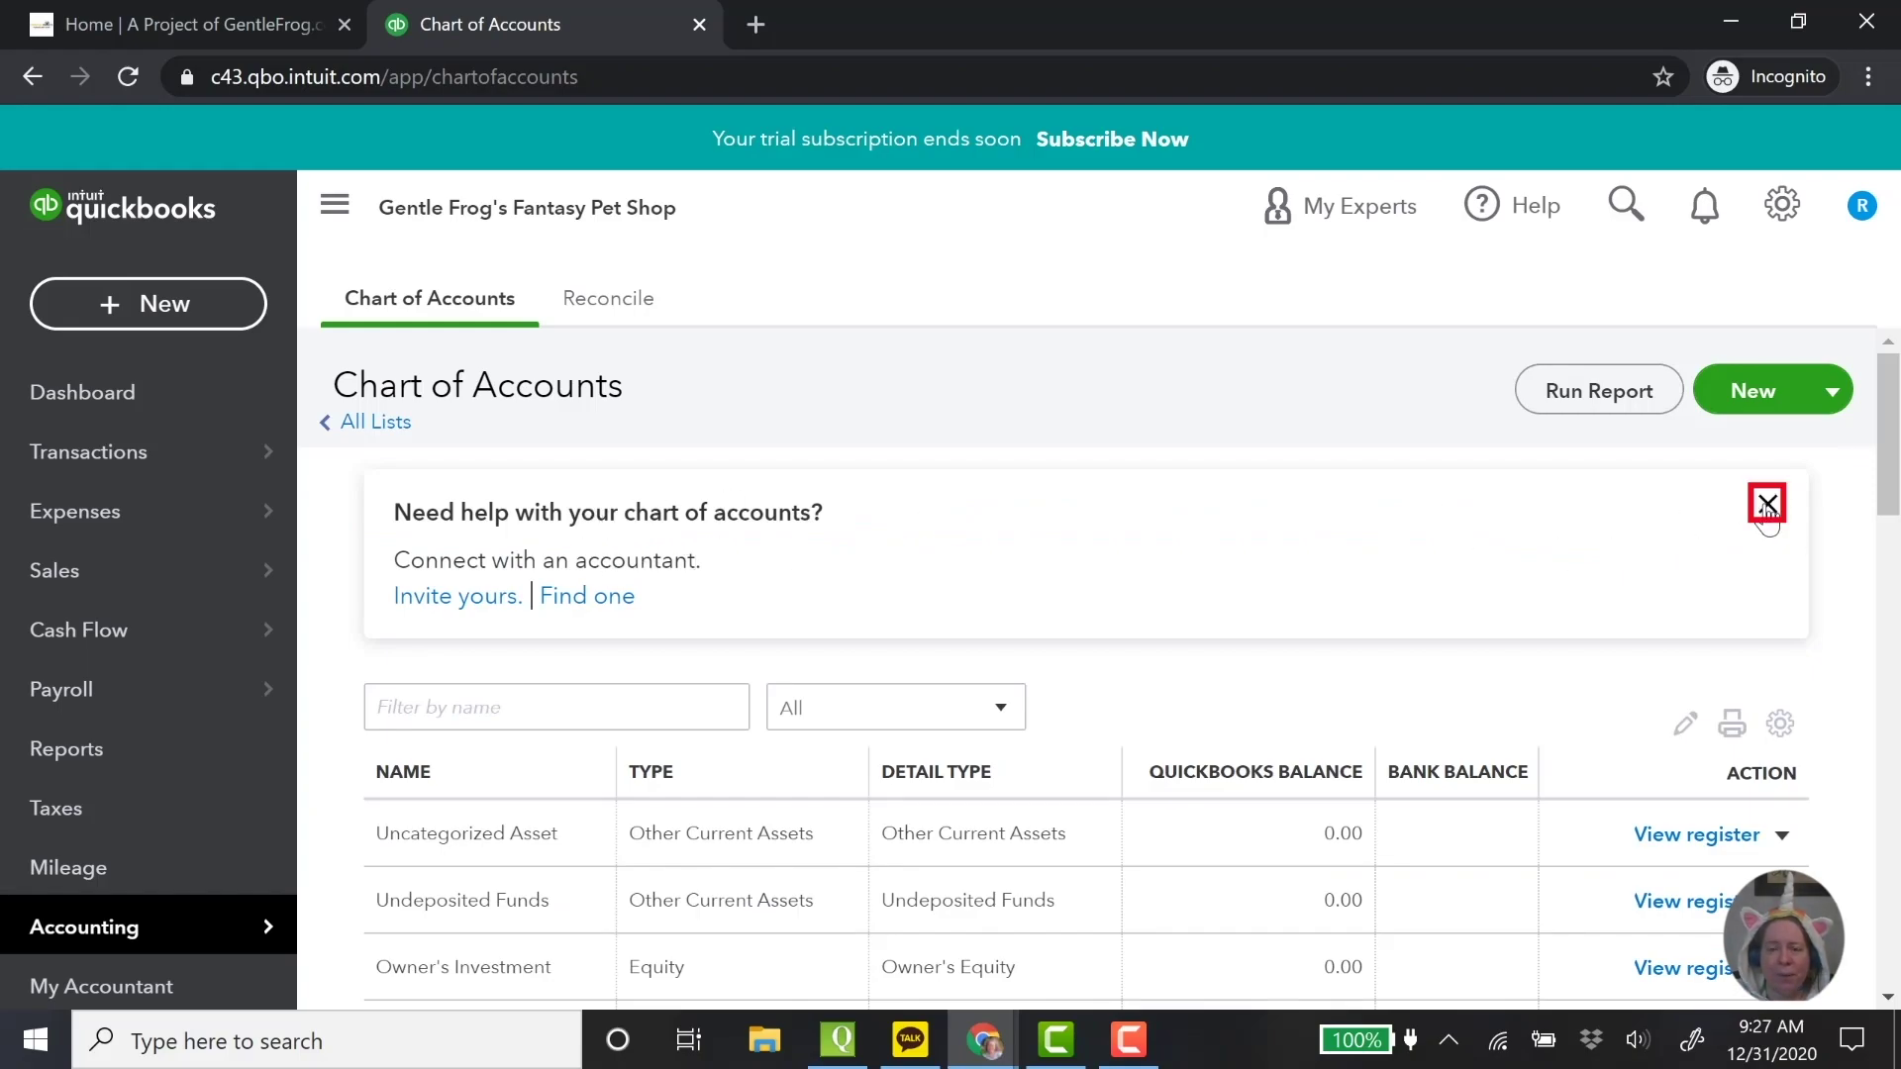
click(1768, 507)
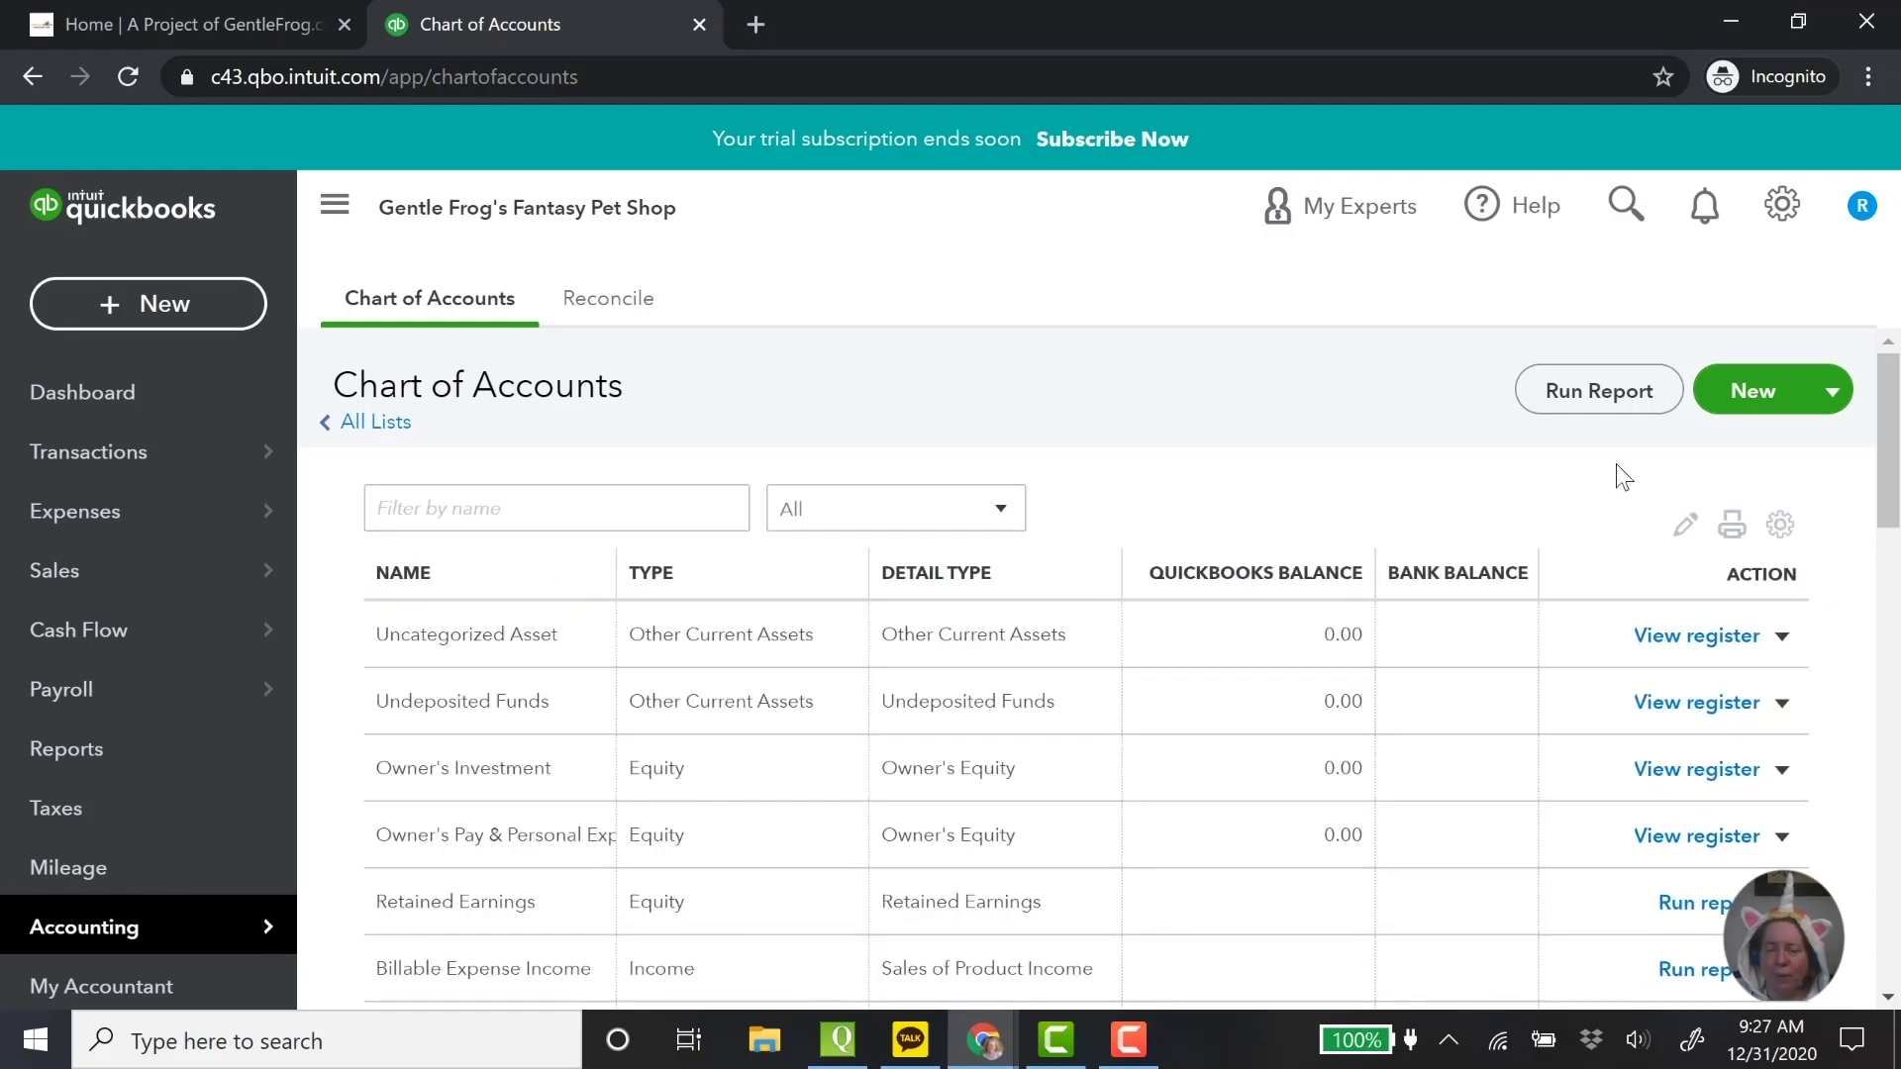
click(84, 396)
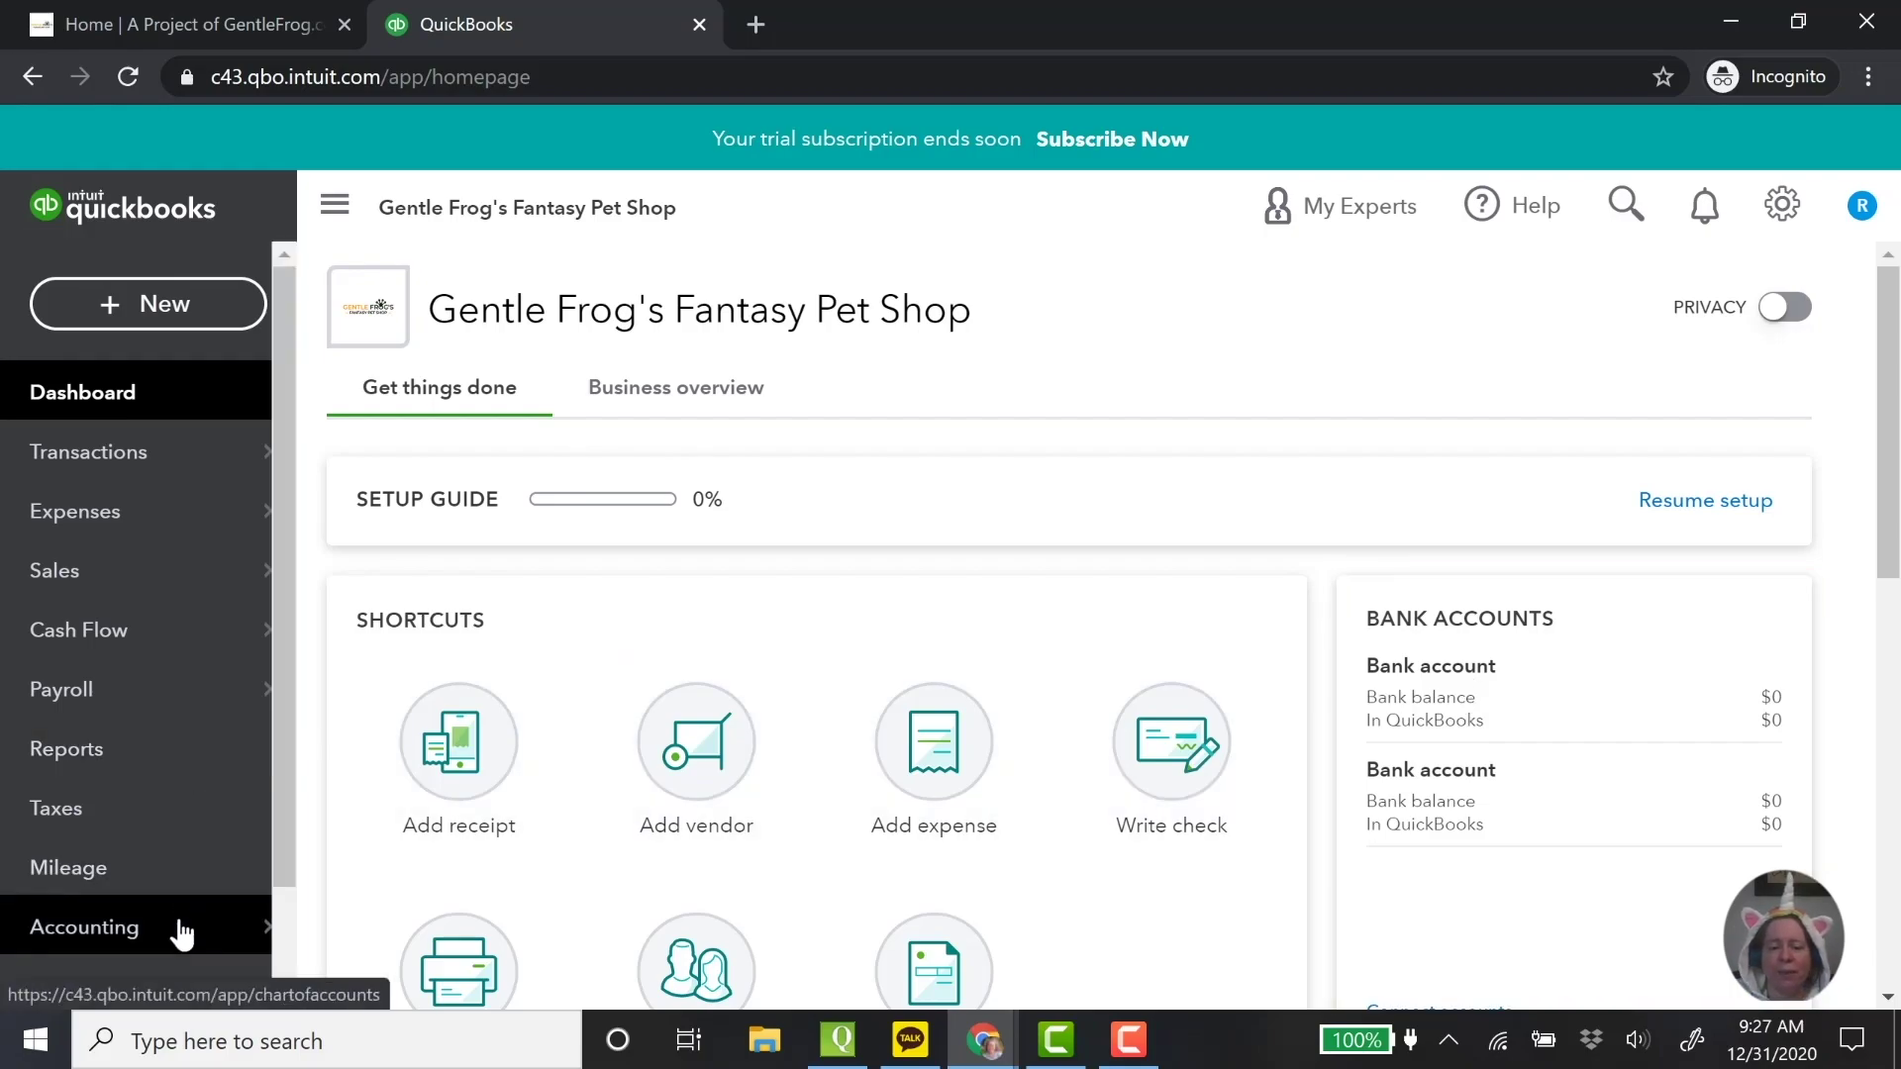
mouse_move(182, 934)
click(390, 869)
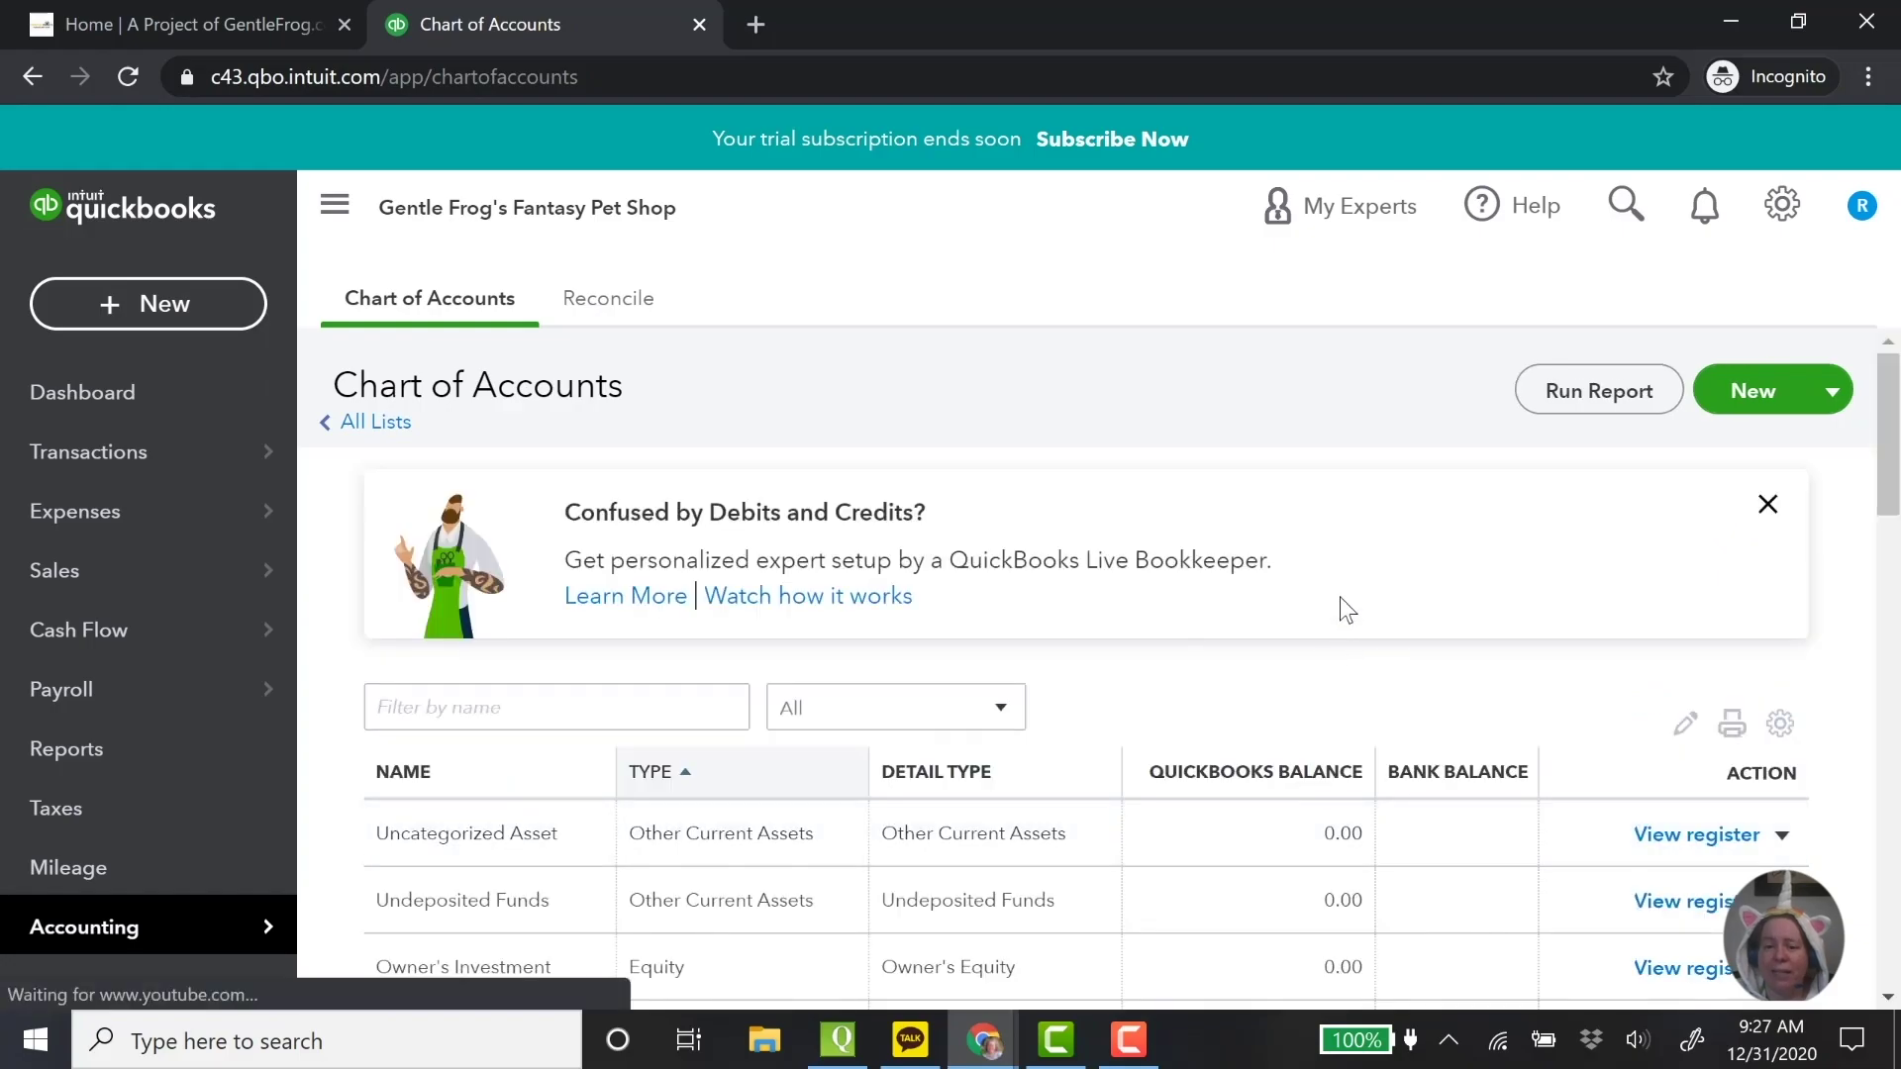
Step: Create a new Bank-type account named Checking with detail type Checking
click(1757, 396)
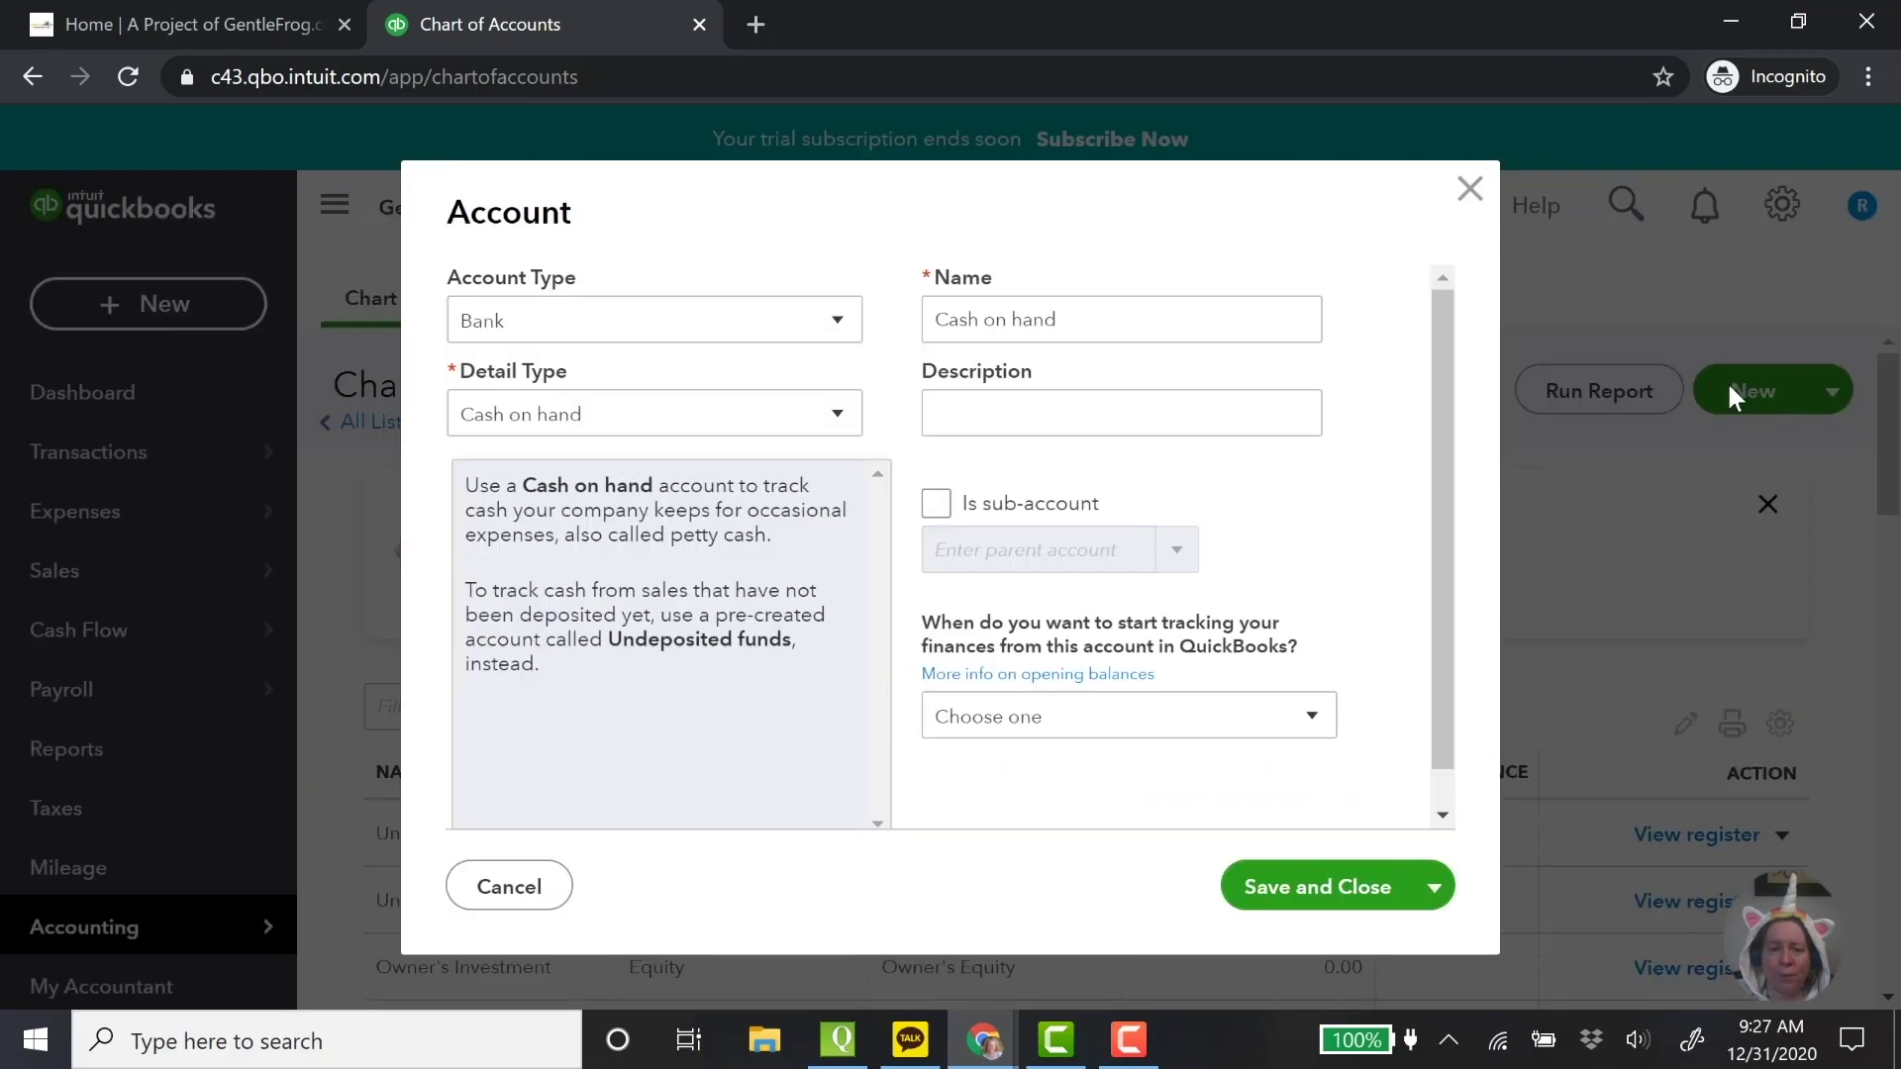
click(581, 322)
click(579, 321)
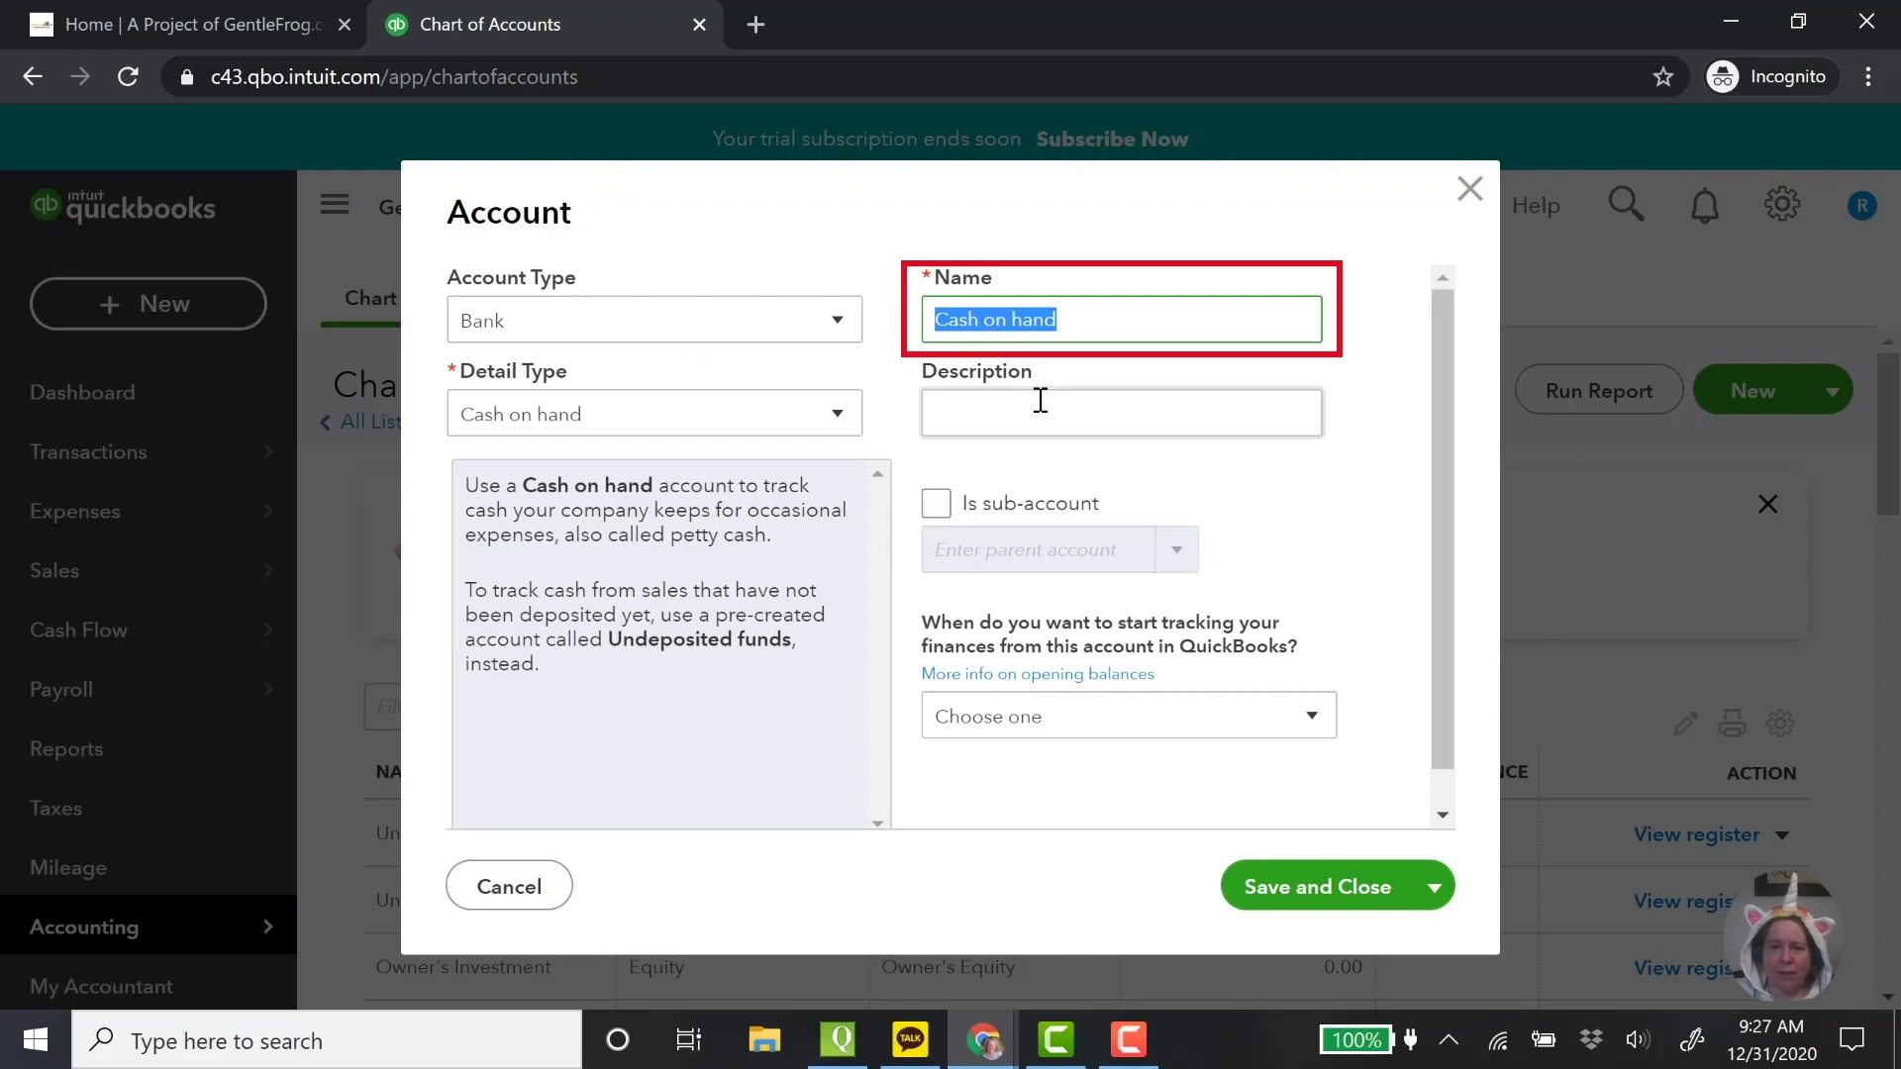
text(Checking for)
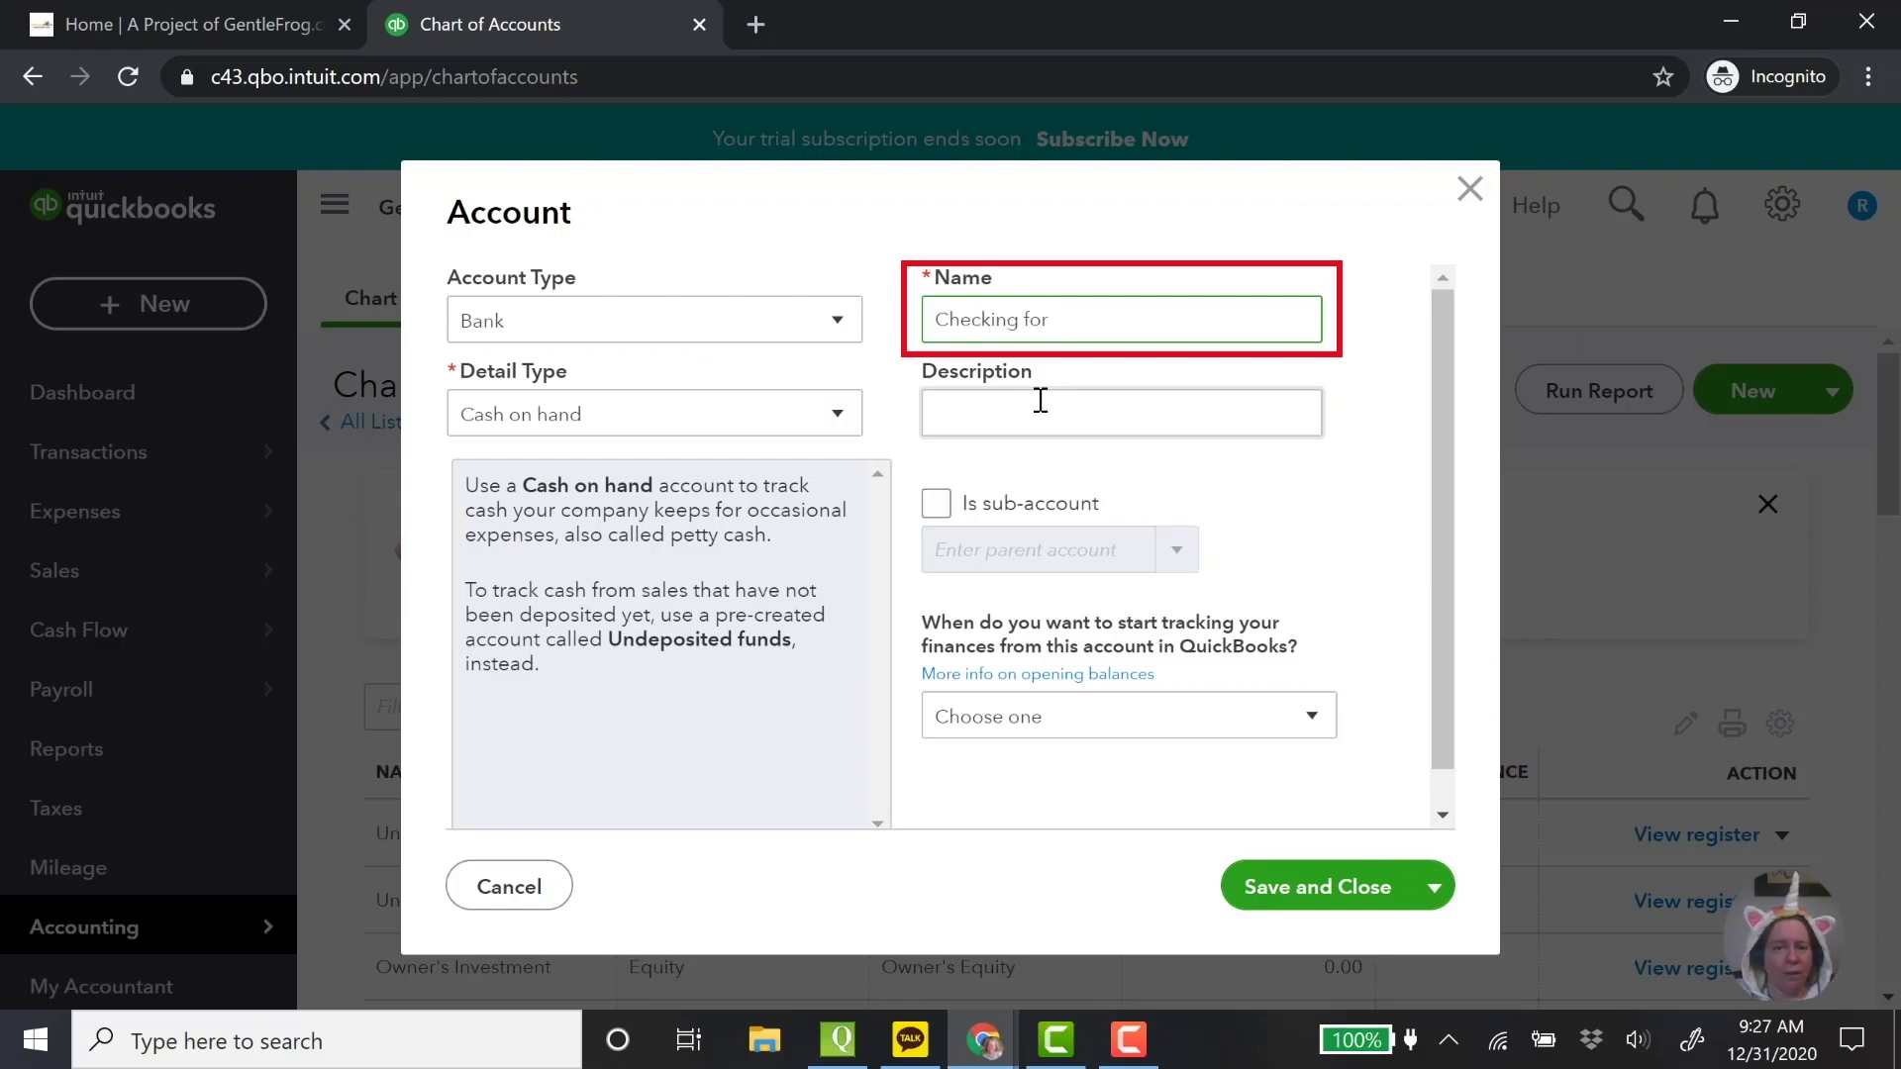
key(BackSpace)
key(BackSpace)
key(BackSpace)
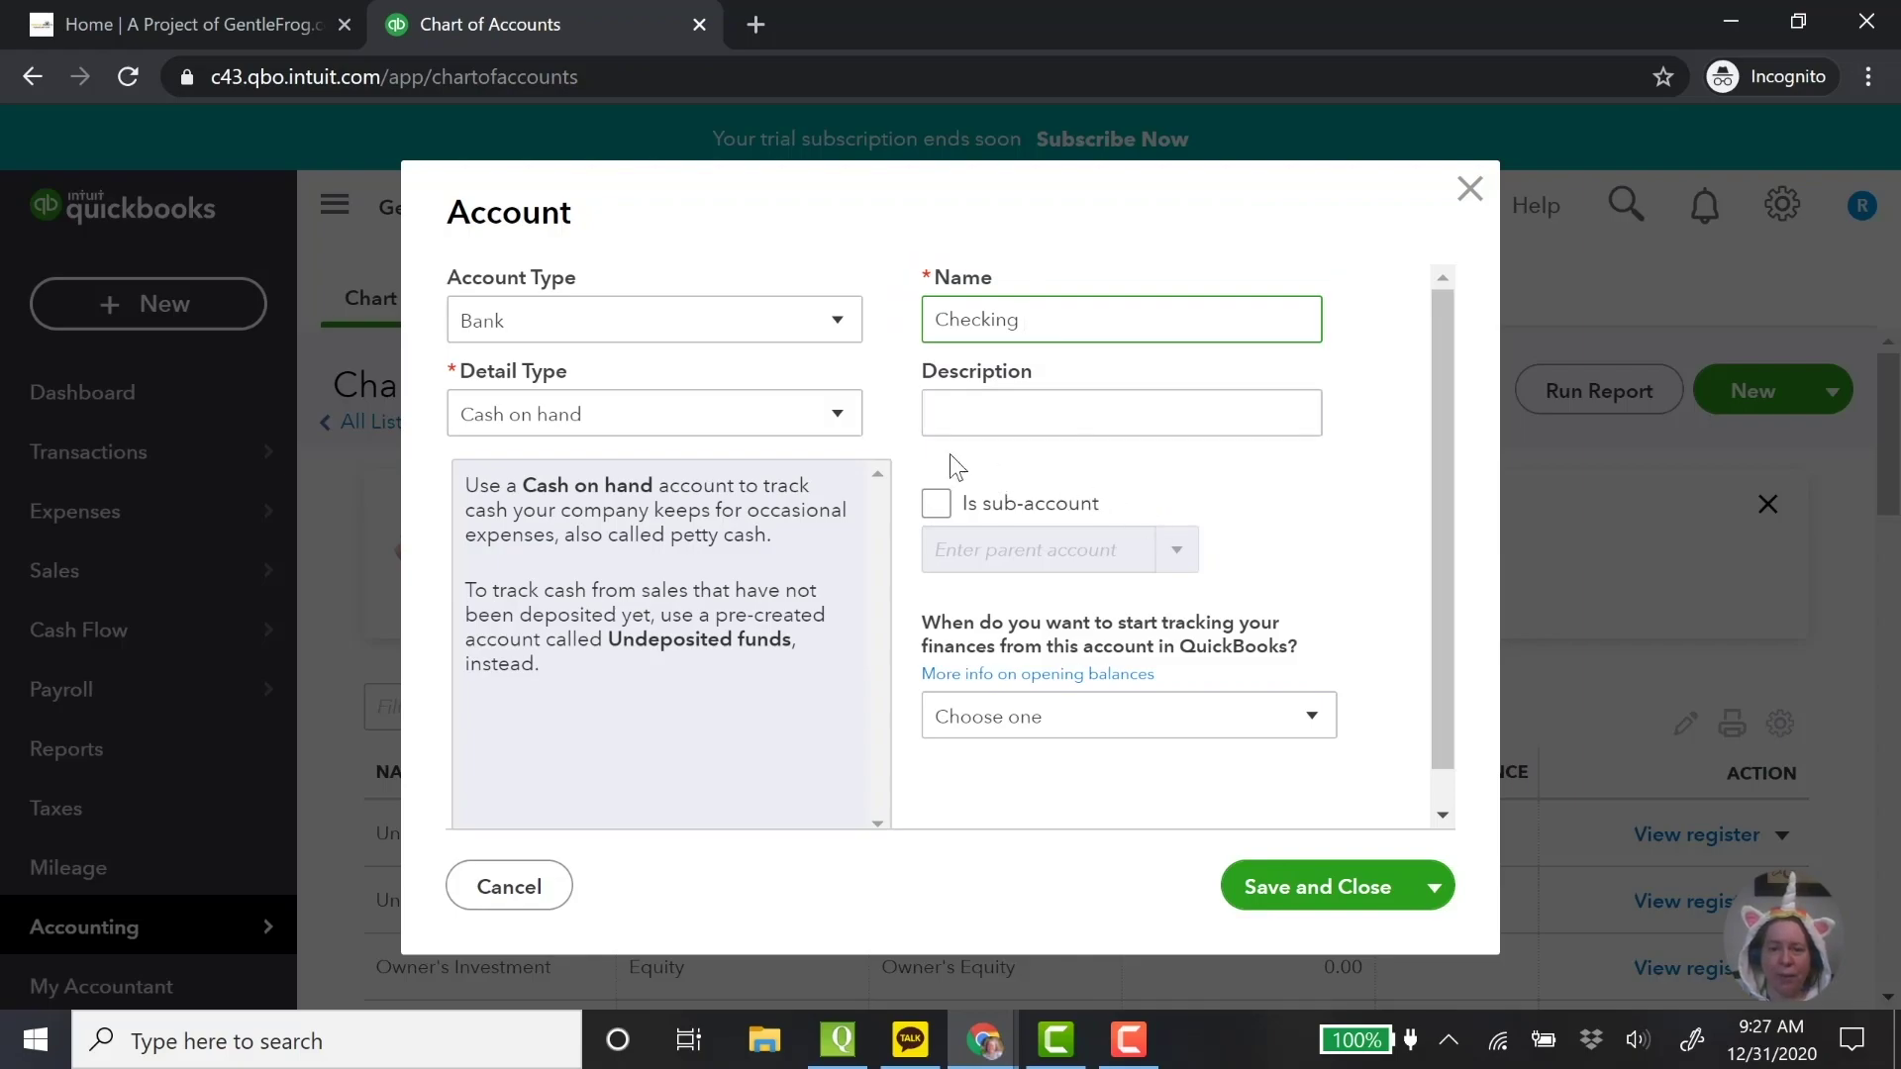
click(713, 411)
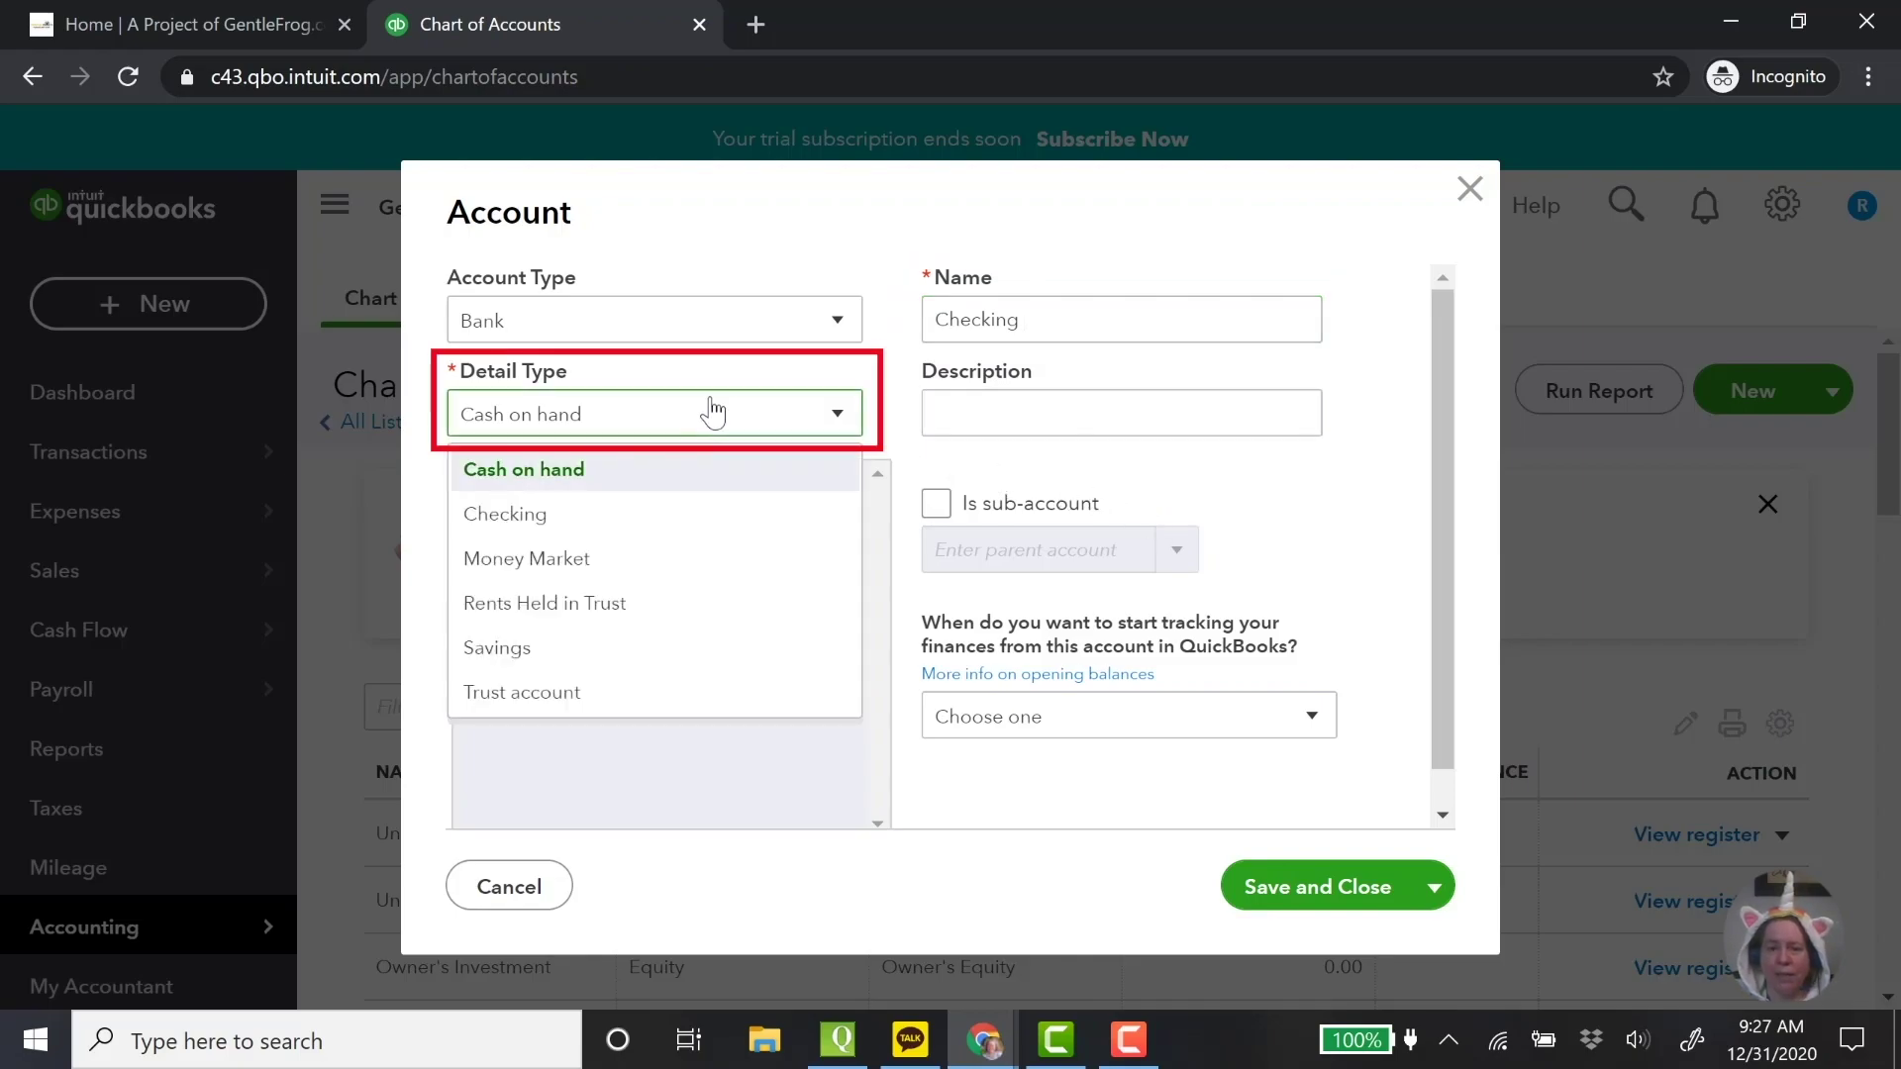
click(566, 523)
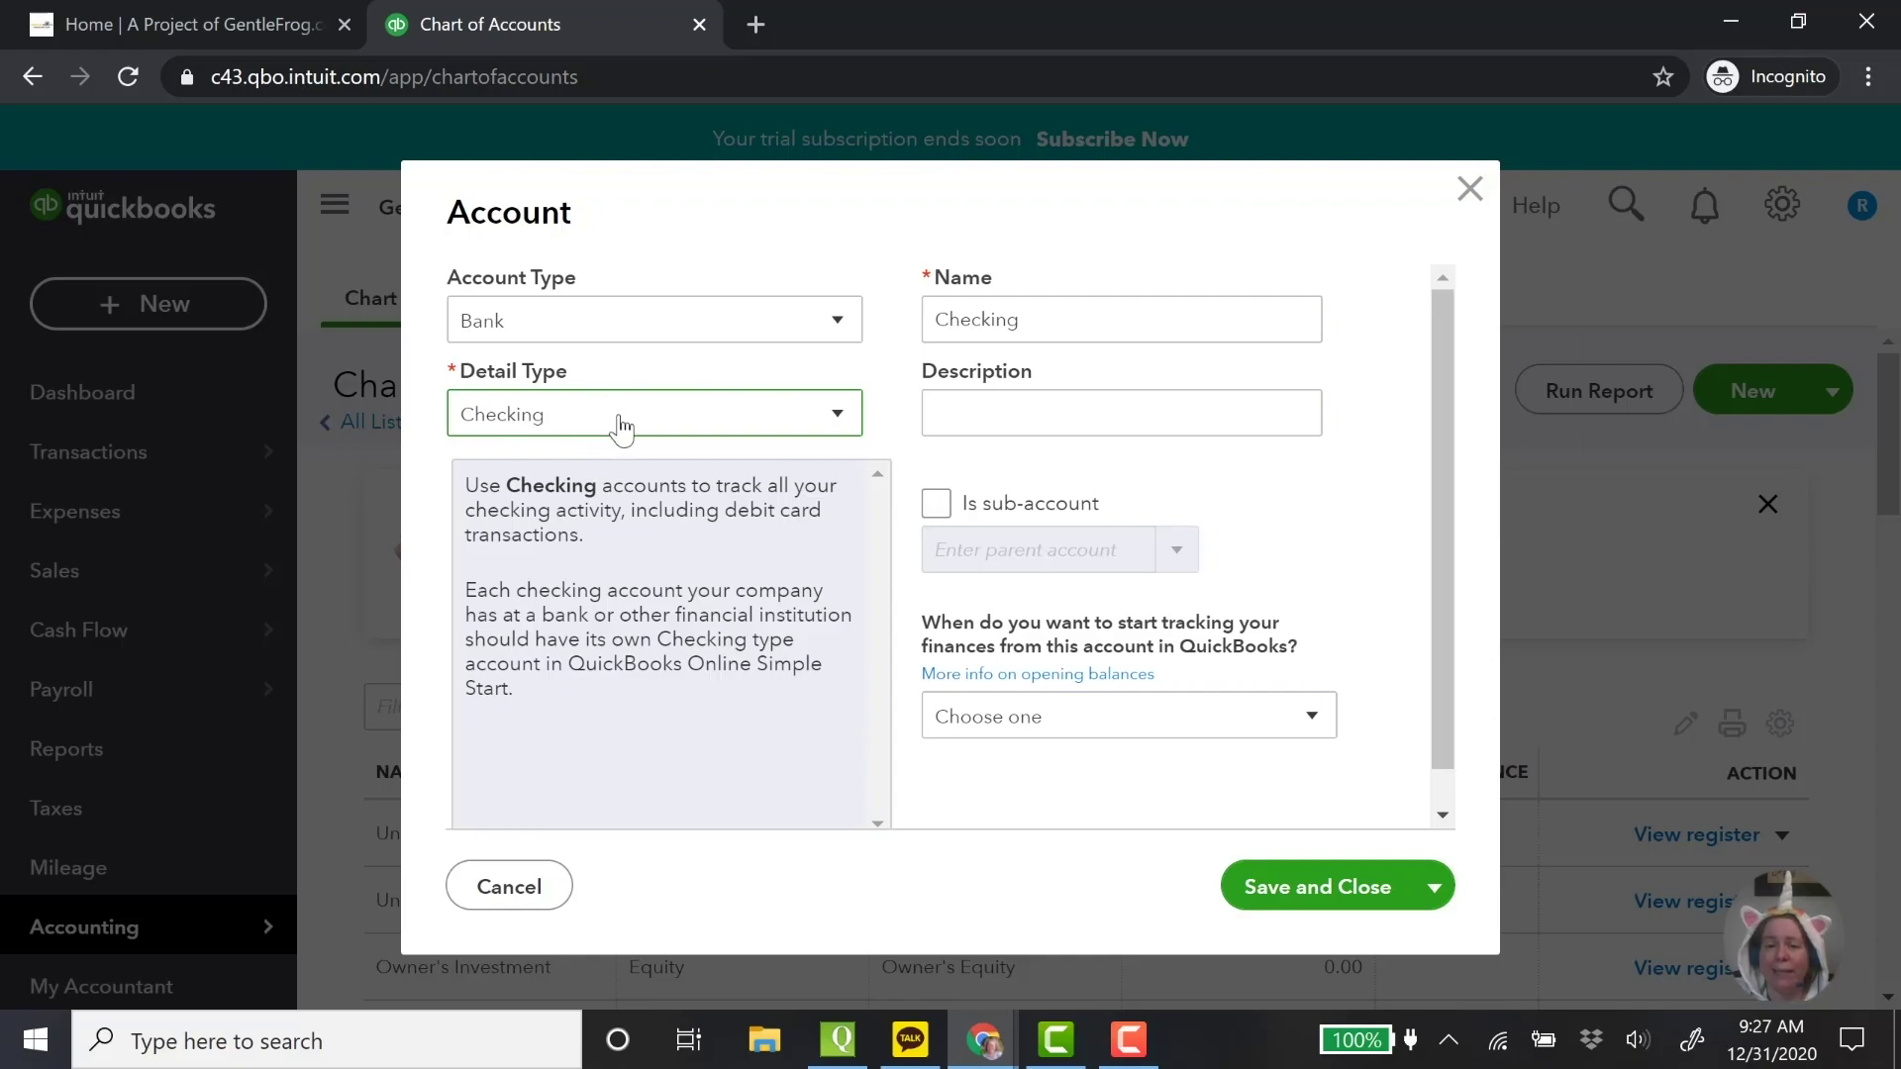
click(1003, 422)
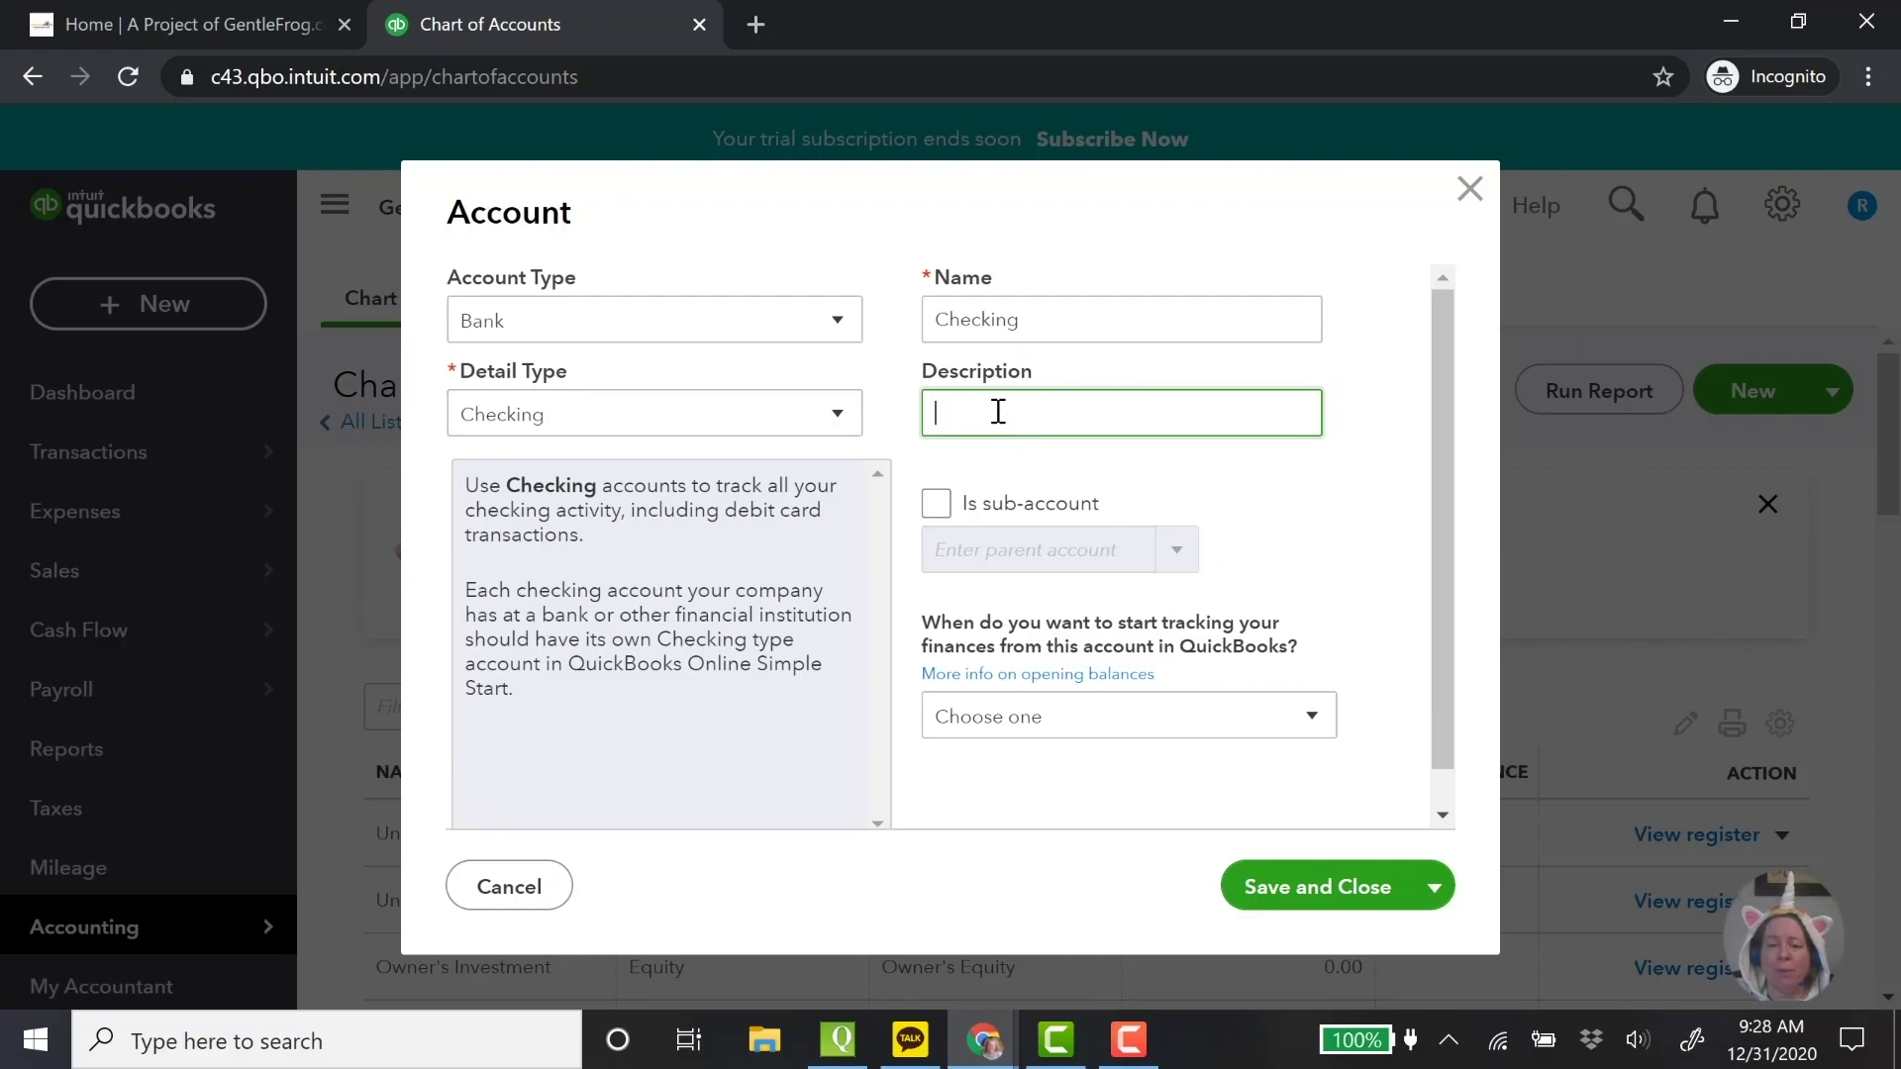
double_click(1053, 321)
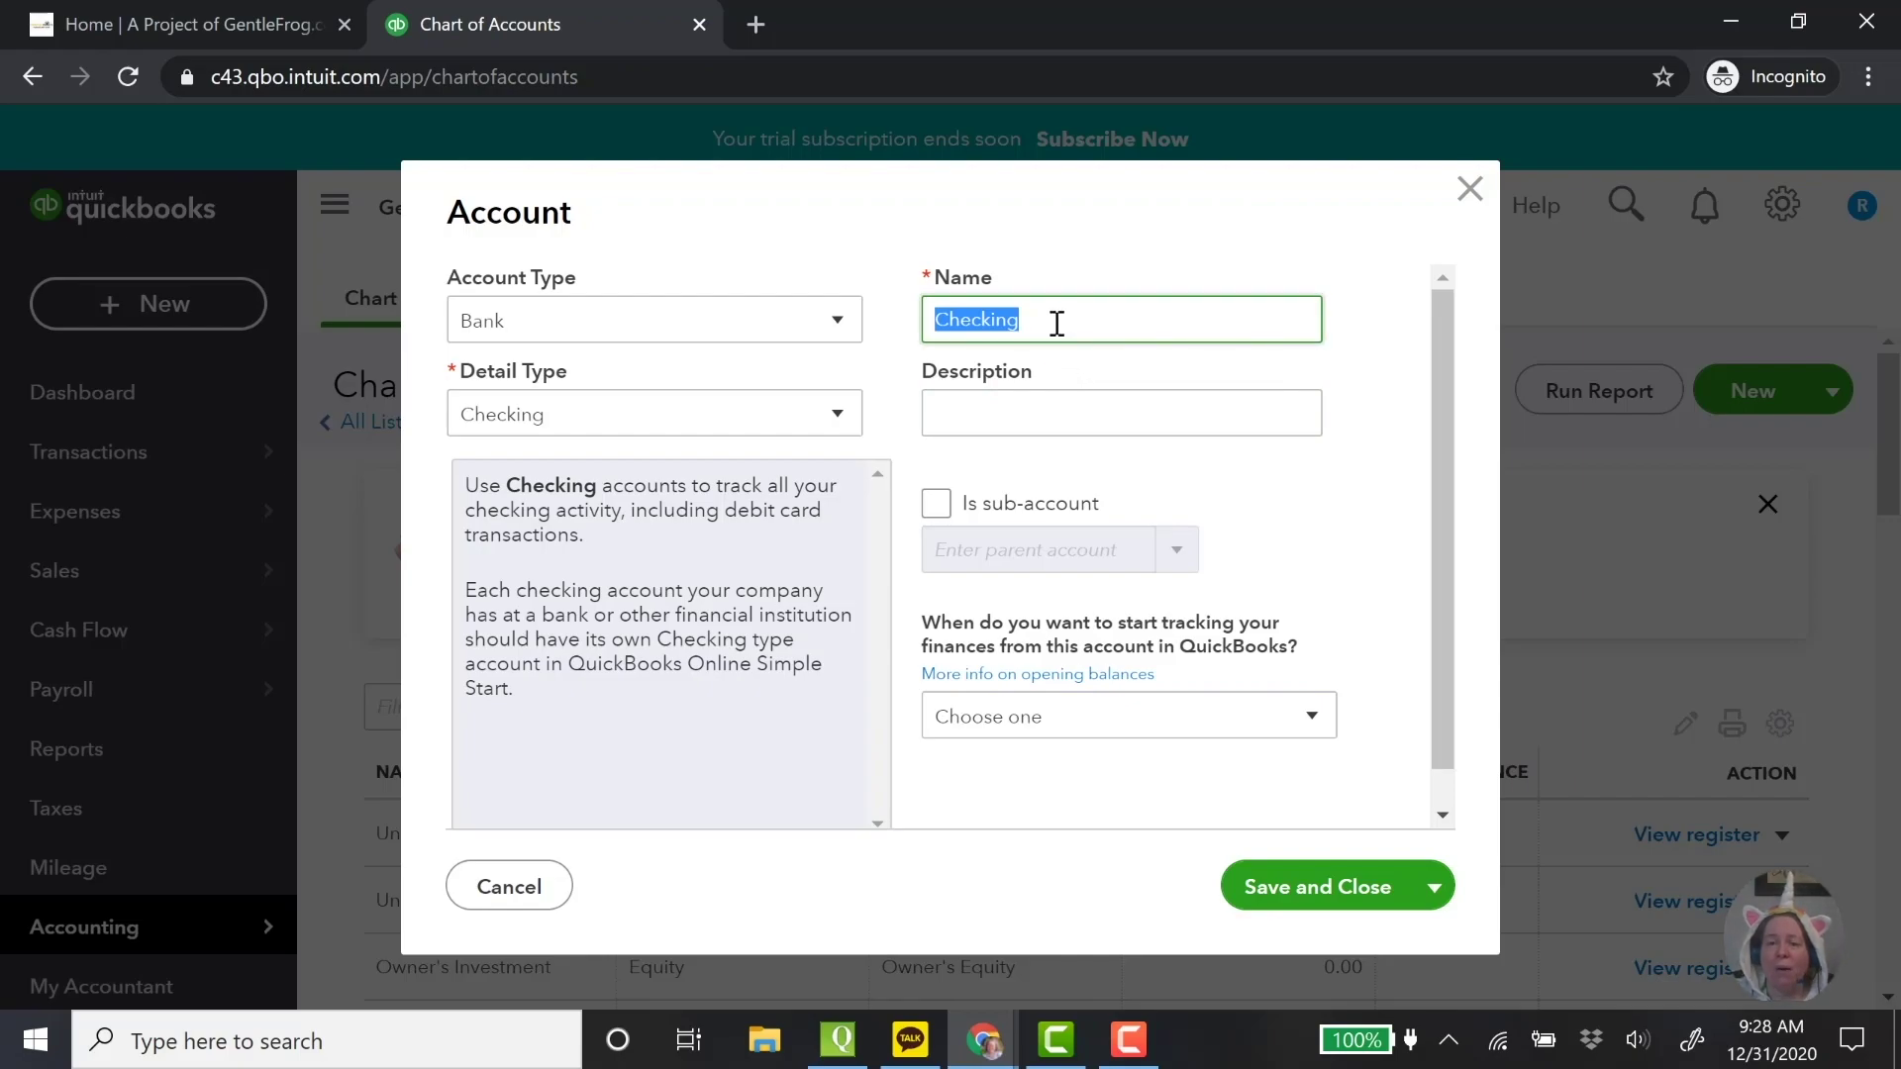
click(1062, 414)
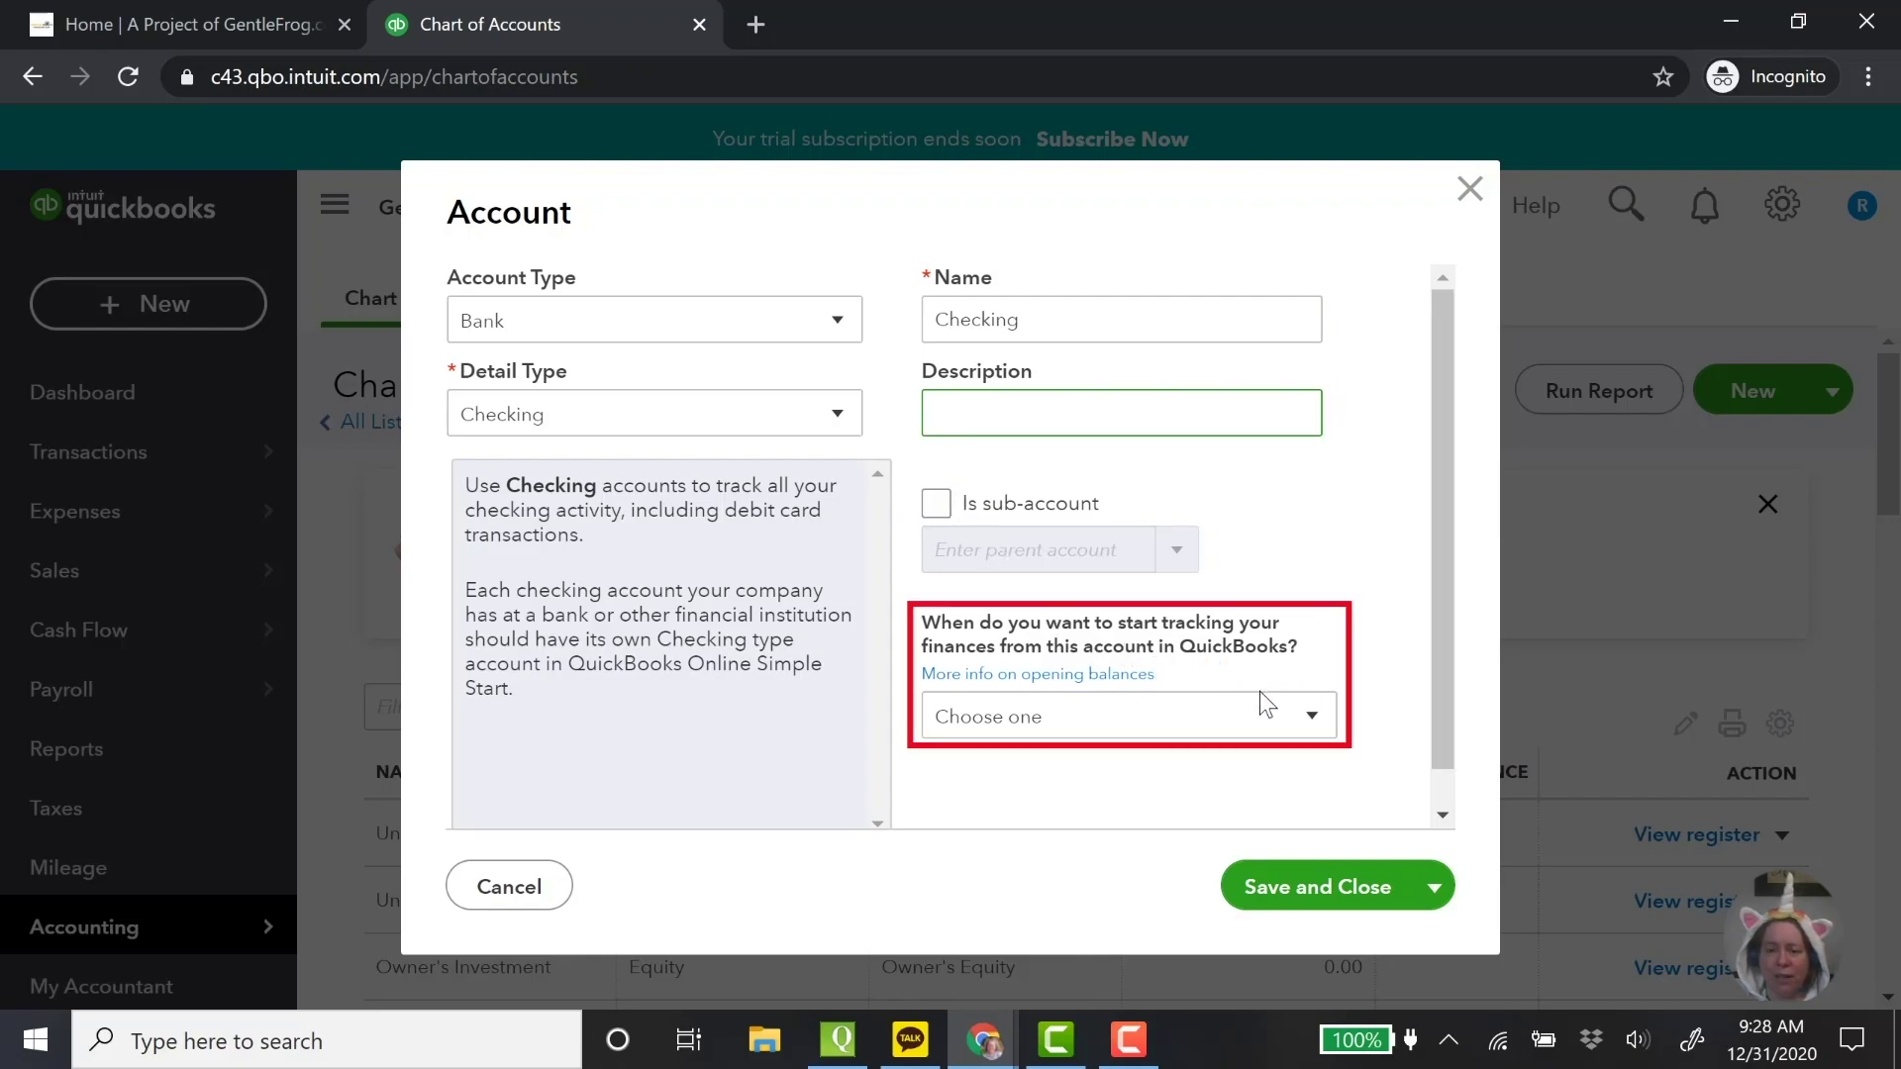
Step: Track the account from the beginning of this year and save it
click(1309, 717)
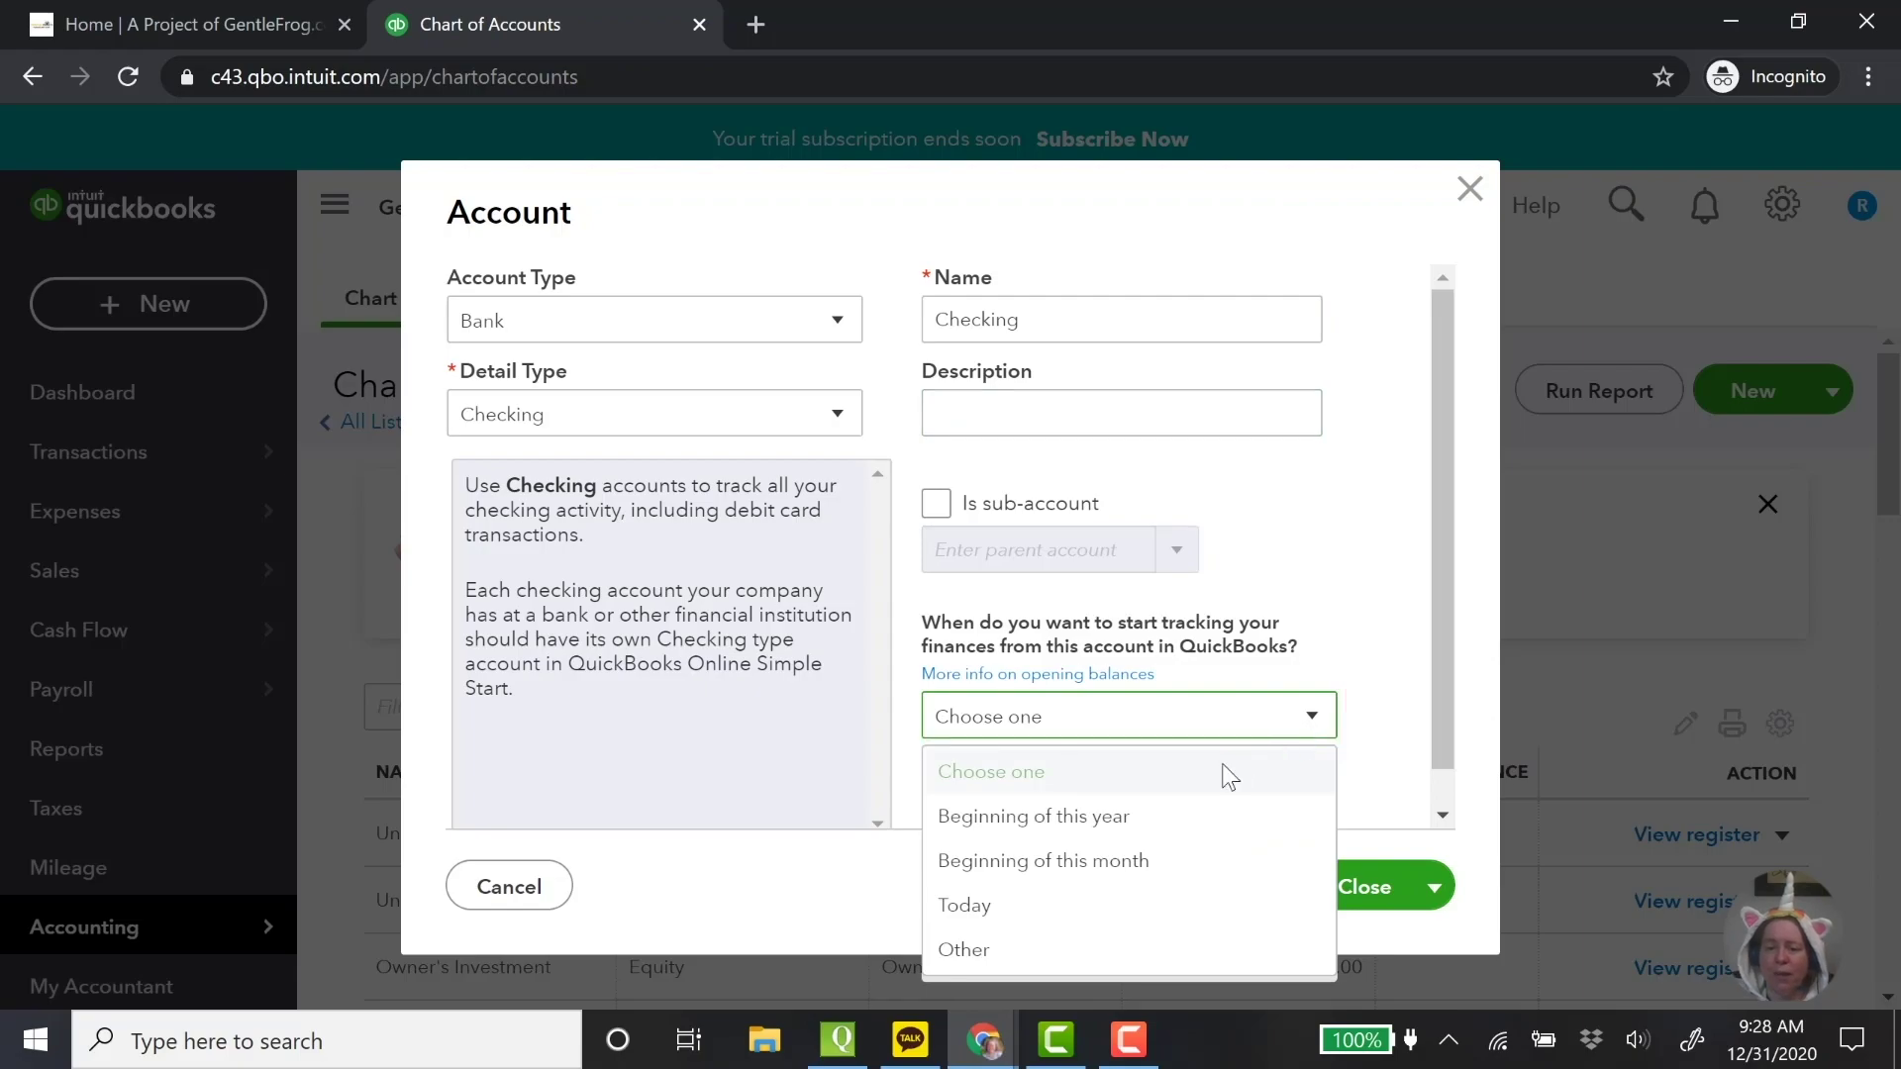
click(1157, 817)
scroll(1222, 749, down, 2)
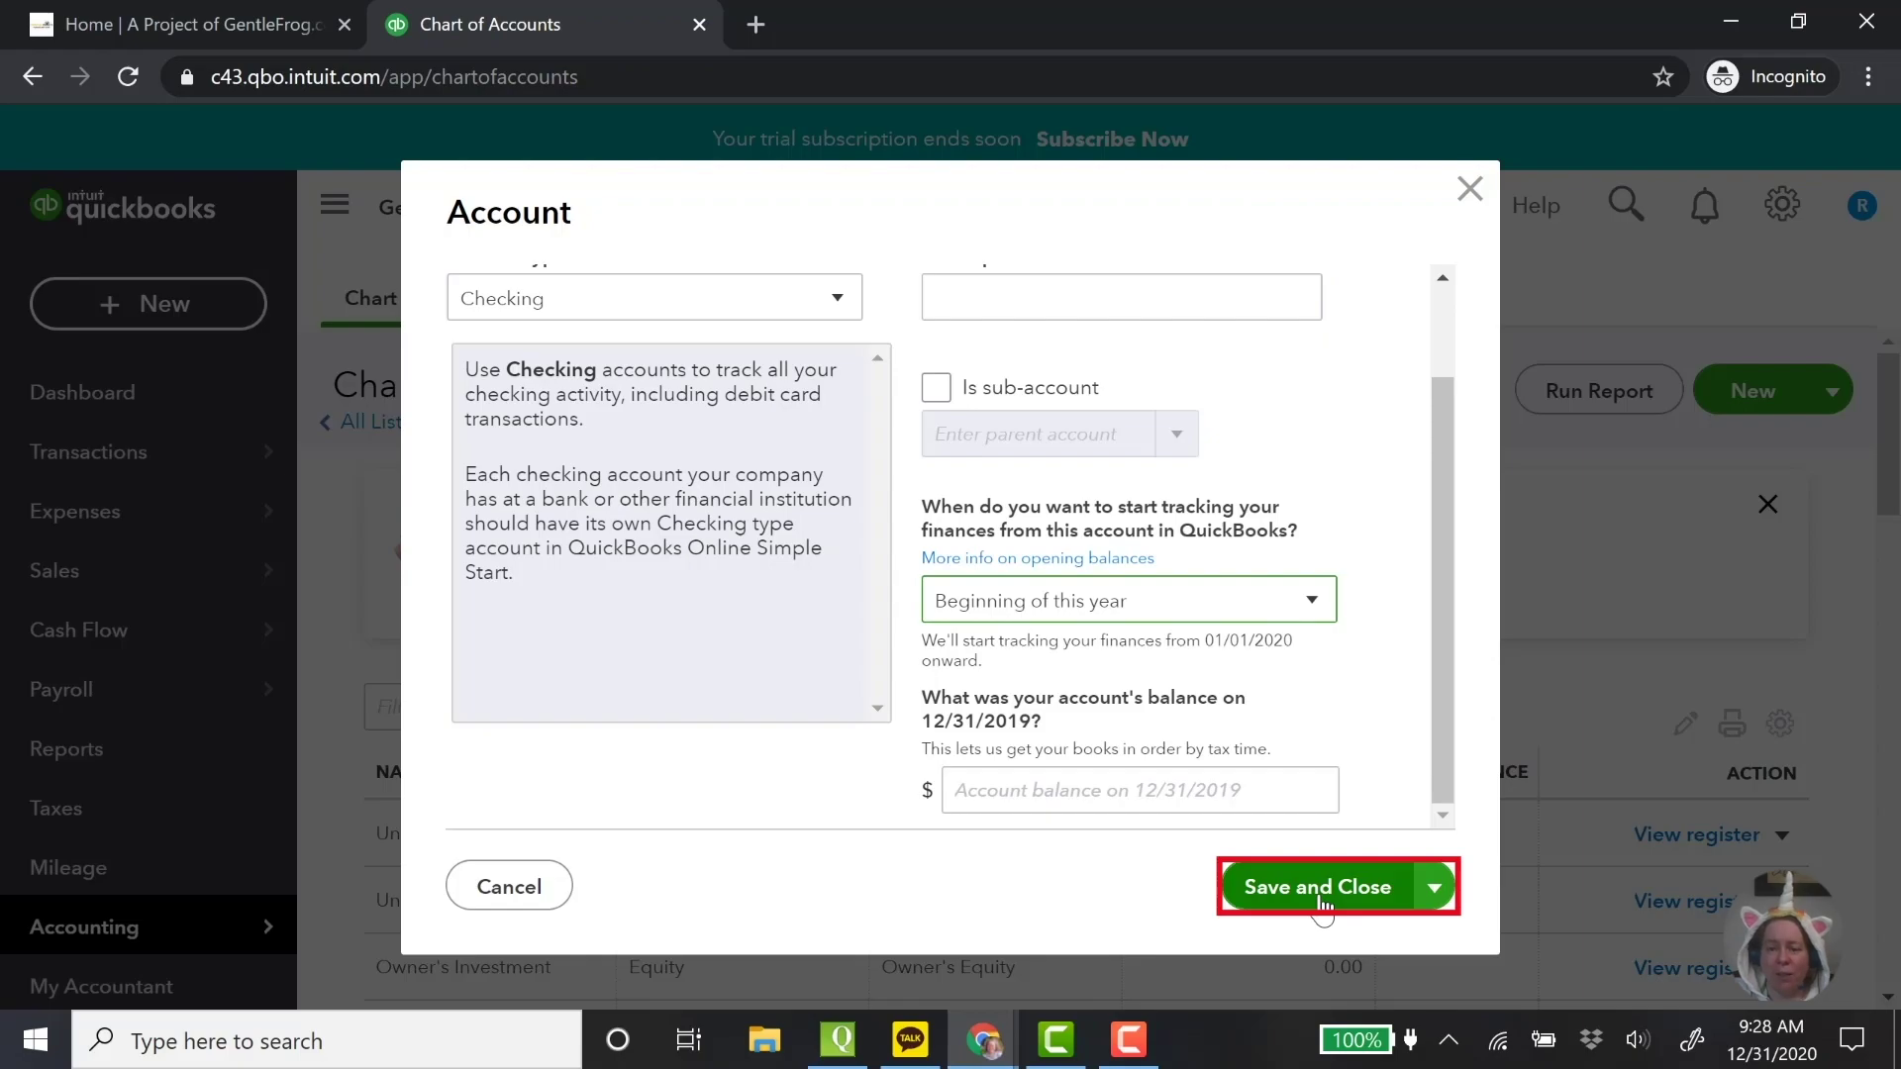
click(1322, 891)
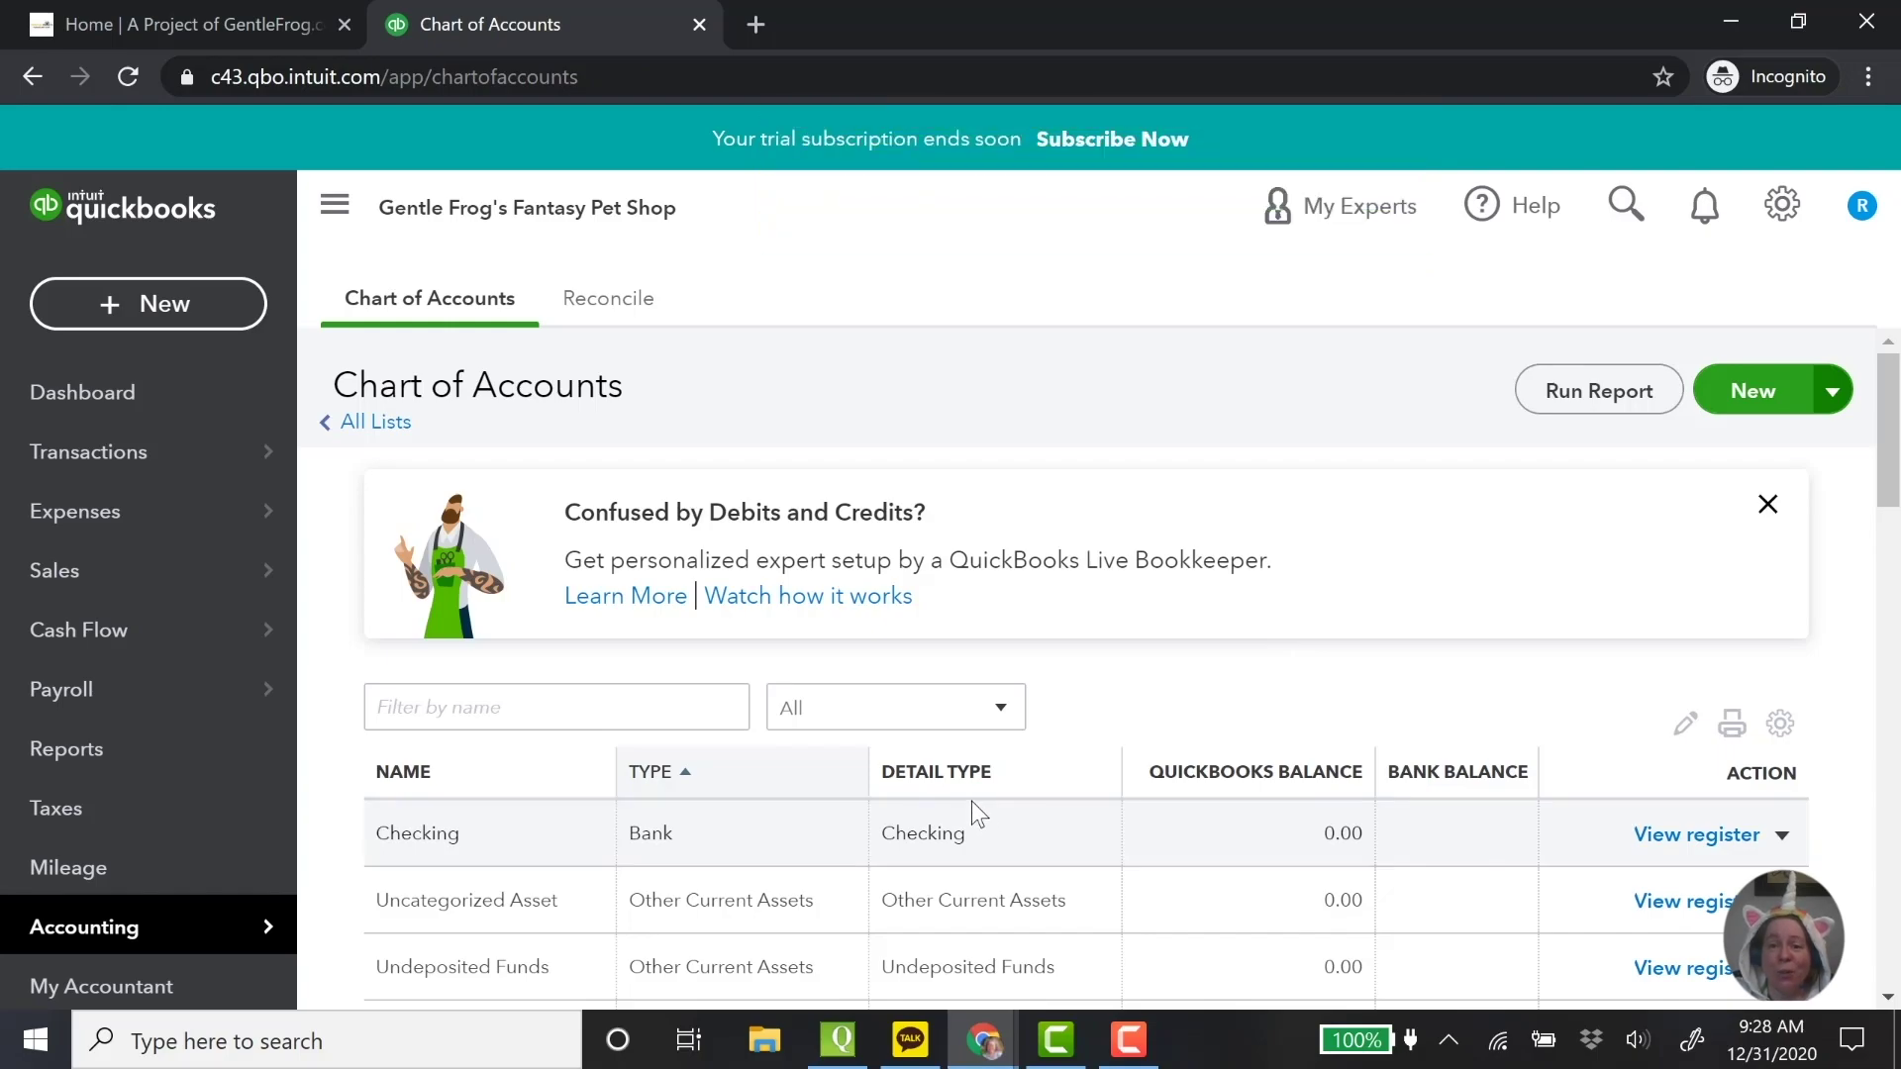
Step: Open the Checking register, dismiss its tour, and glance at the Add check transaction types
click(1672, 837)
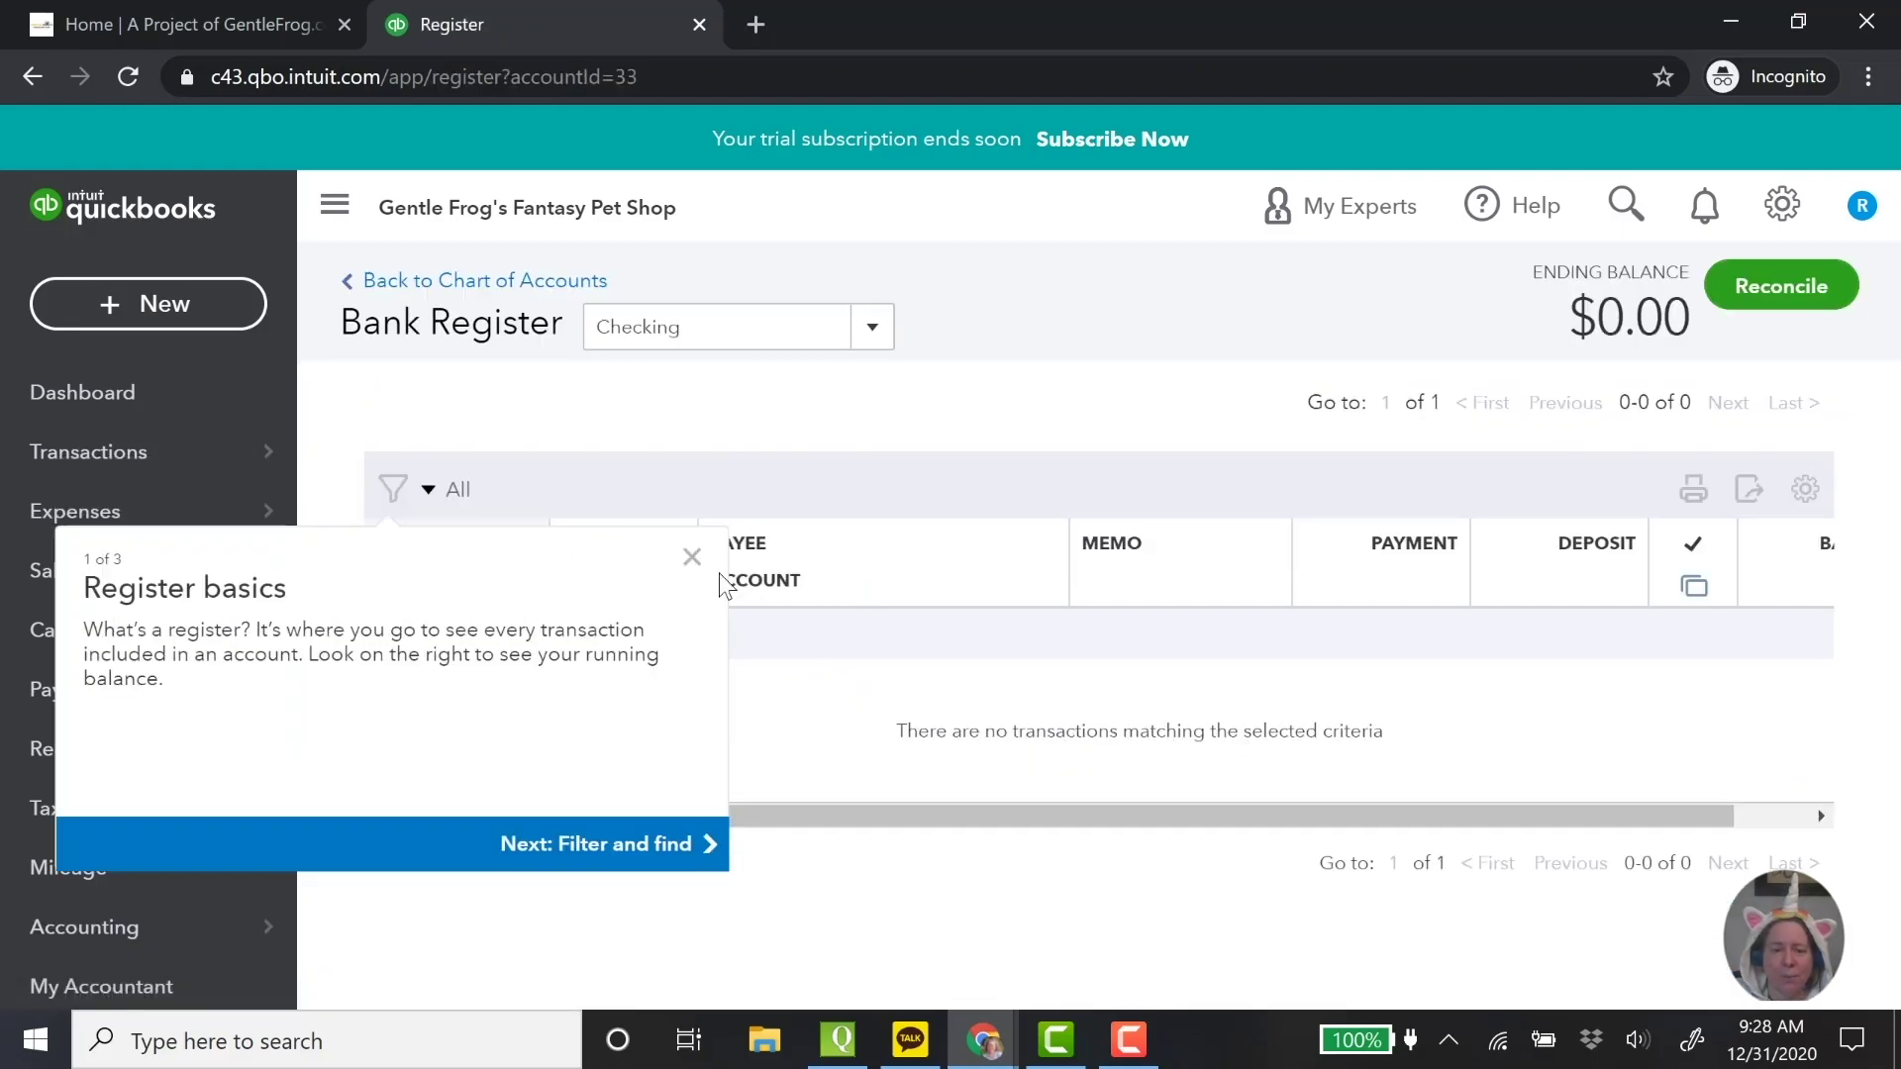
click(693, 560)
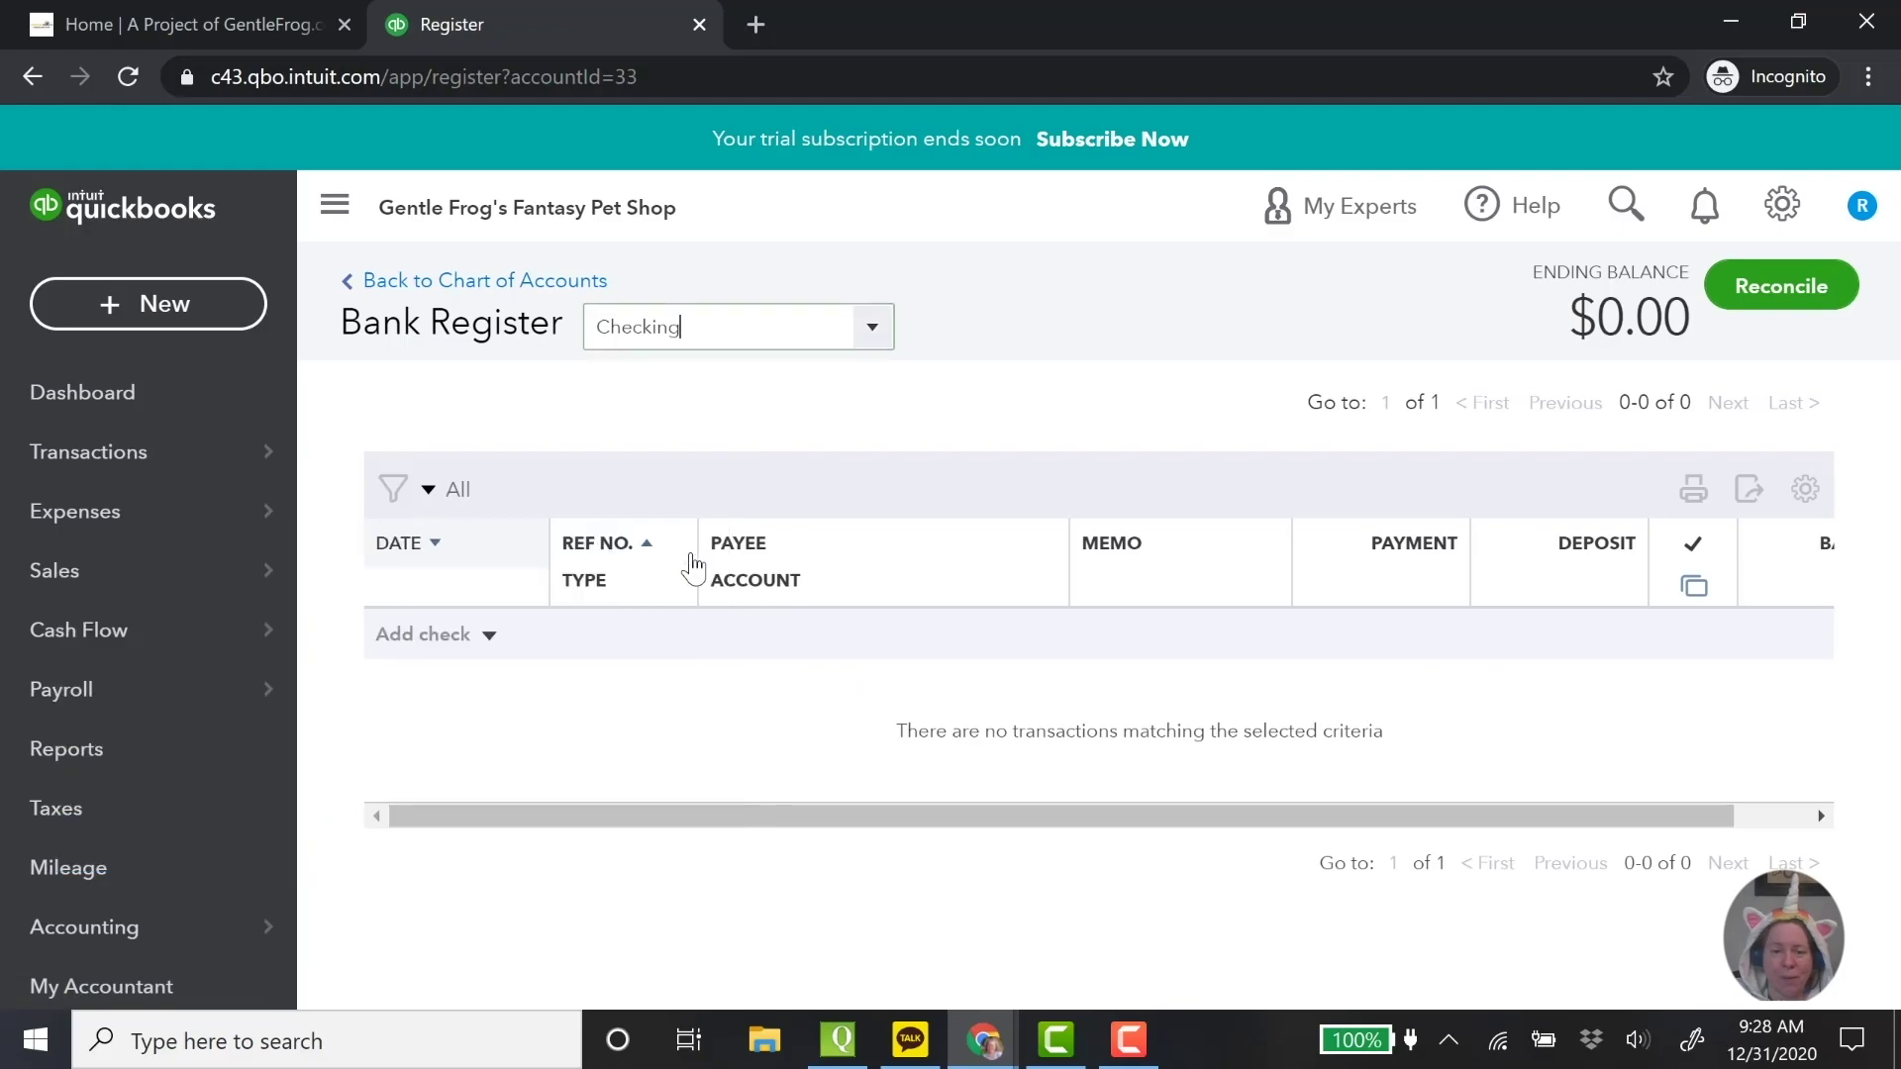
click(488, 636)
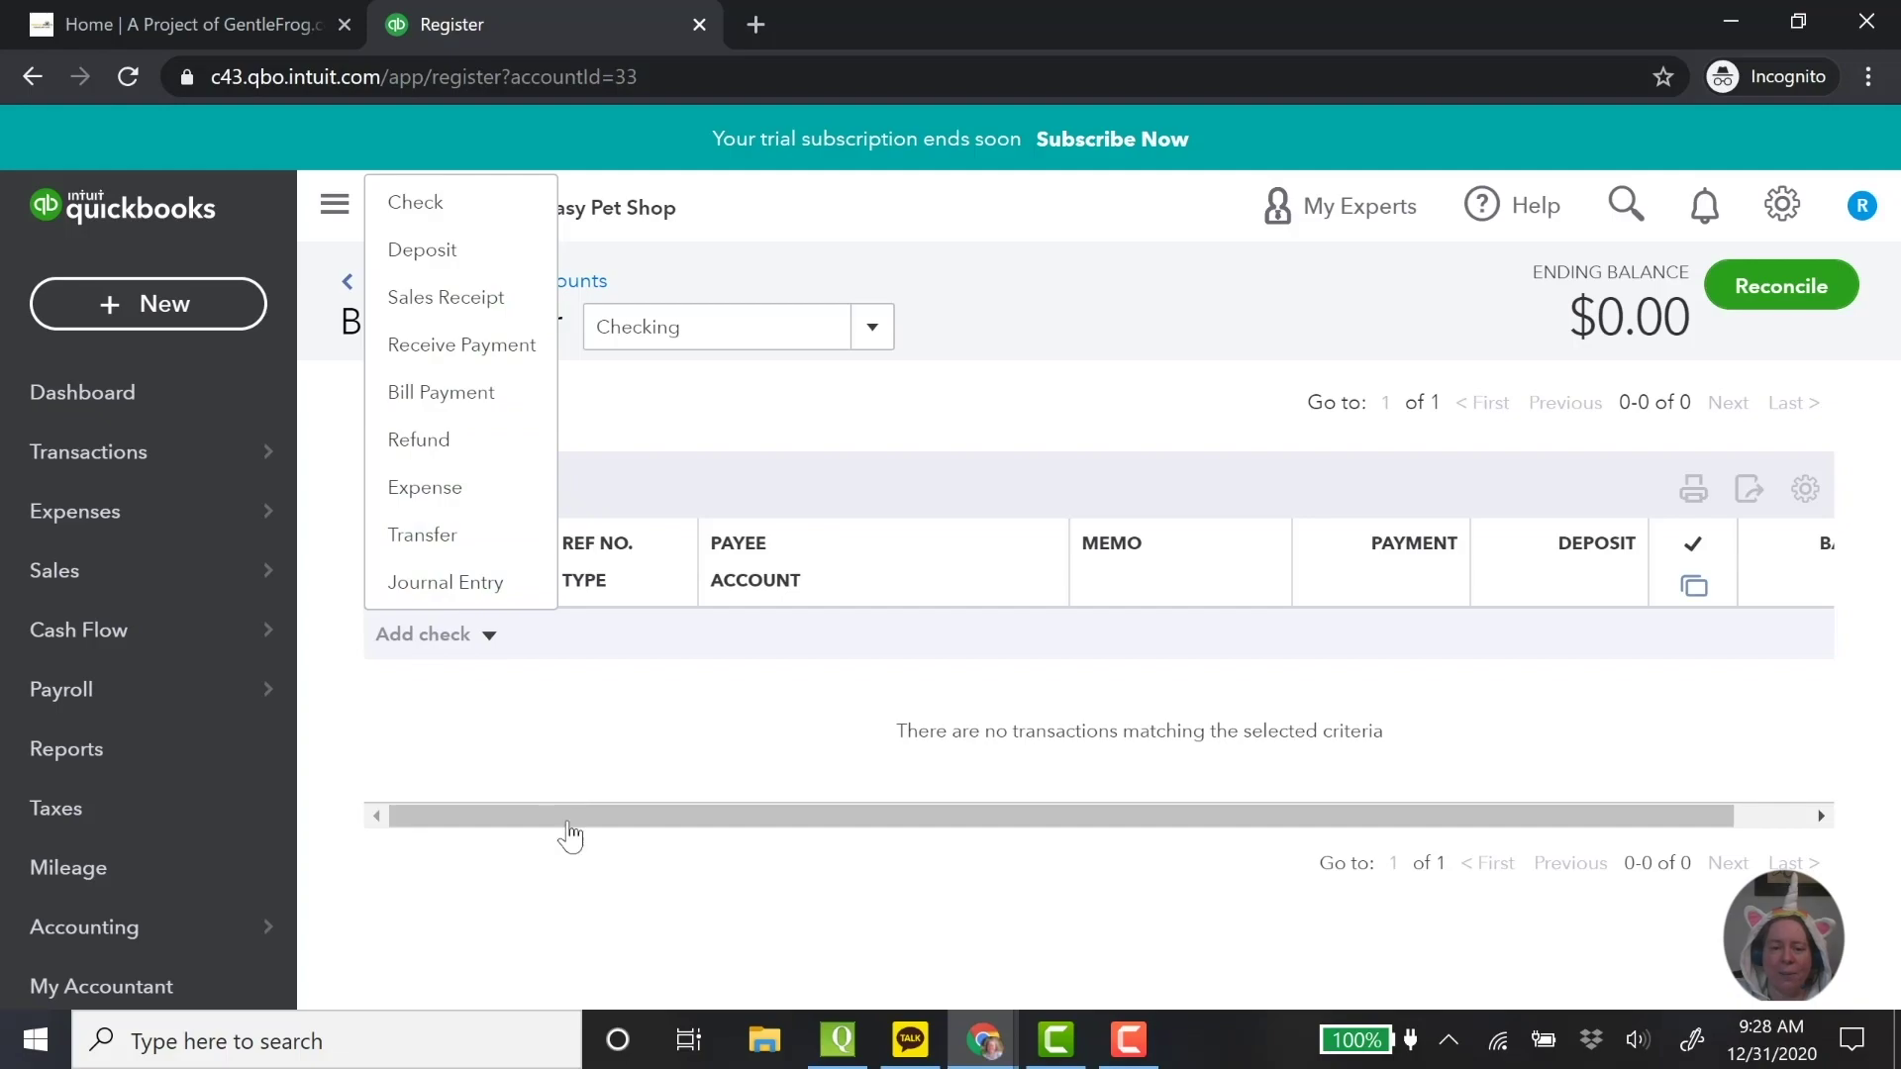
click(592, 857)
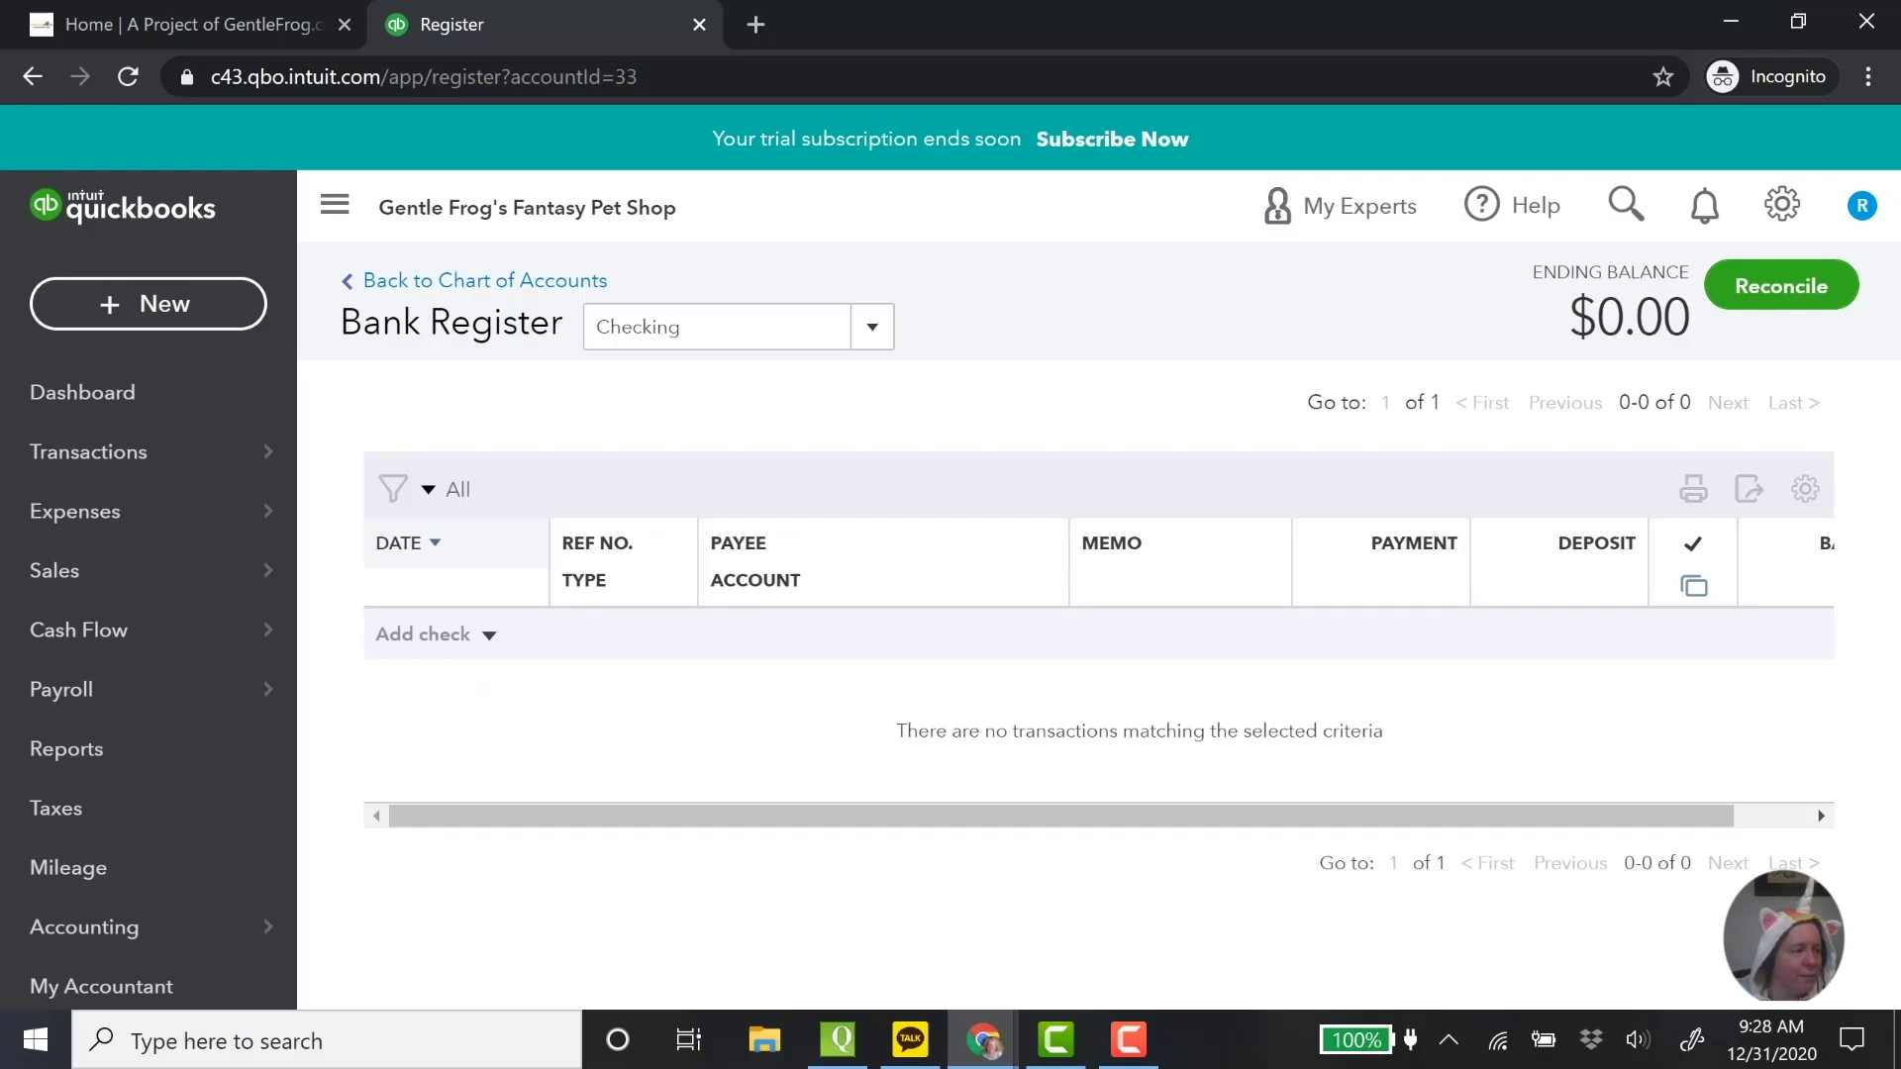
Step: Bring Google Drive forward and open Sample Bank csv from the shop's Statements folder
drag(2, 164, 381, 42)
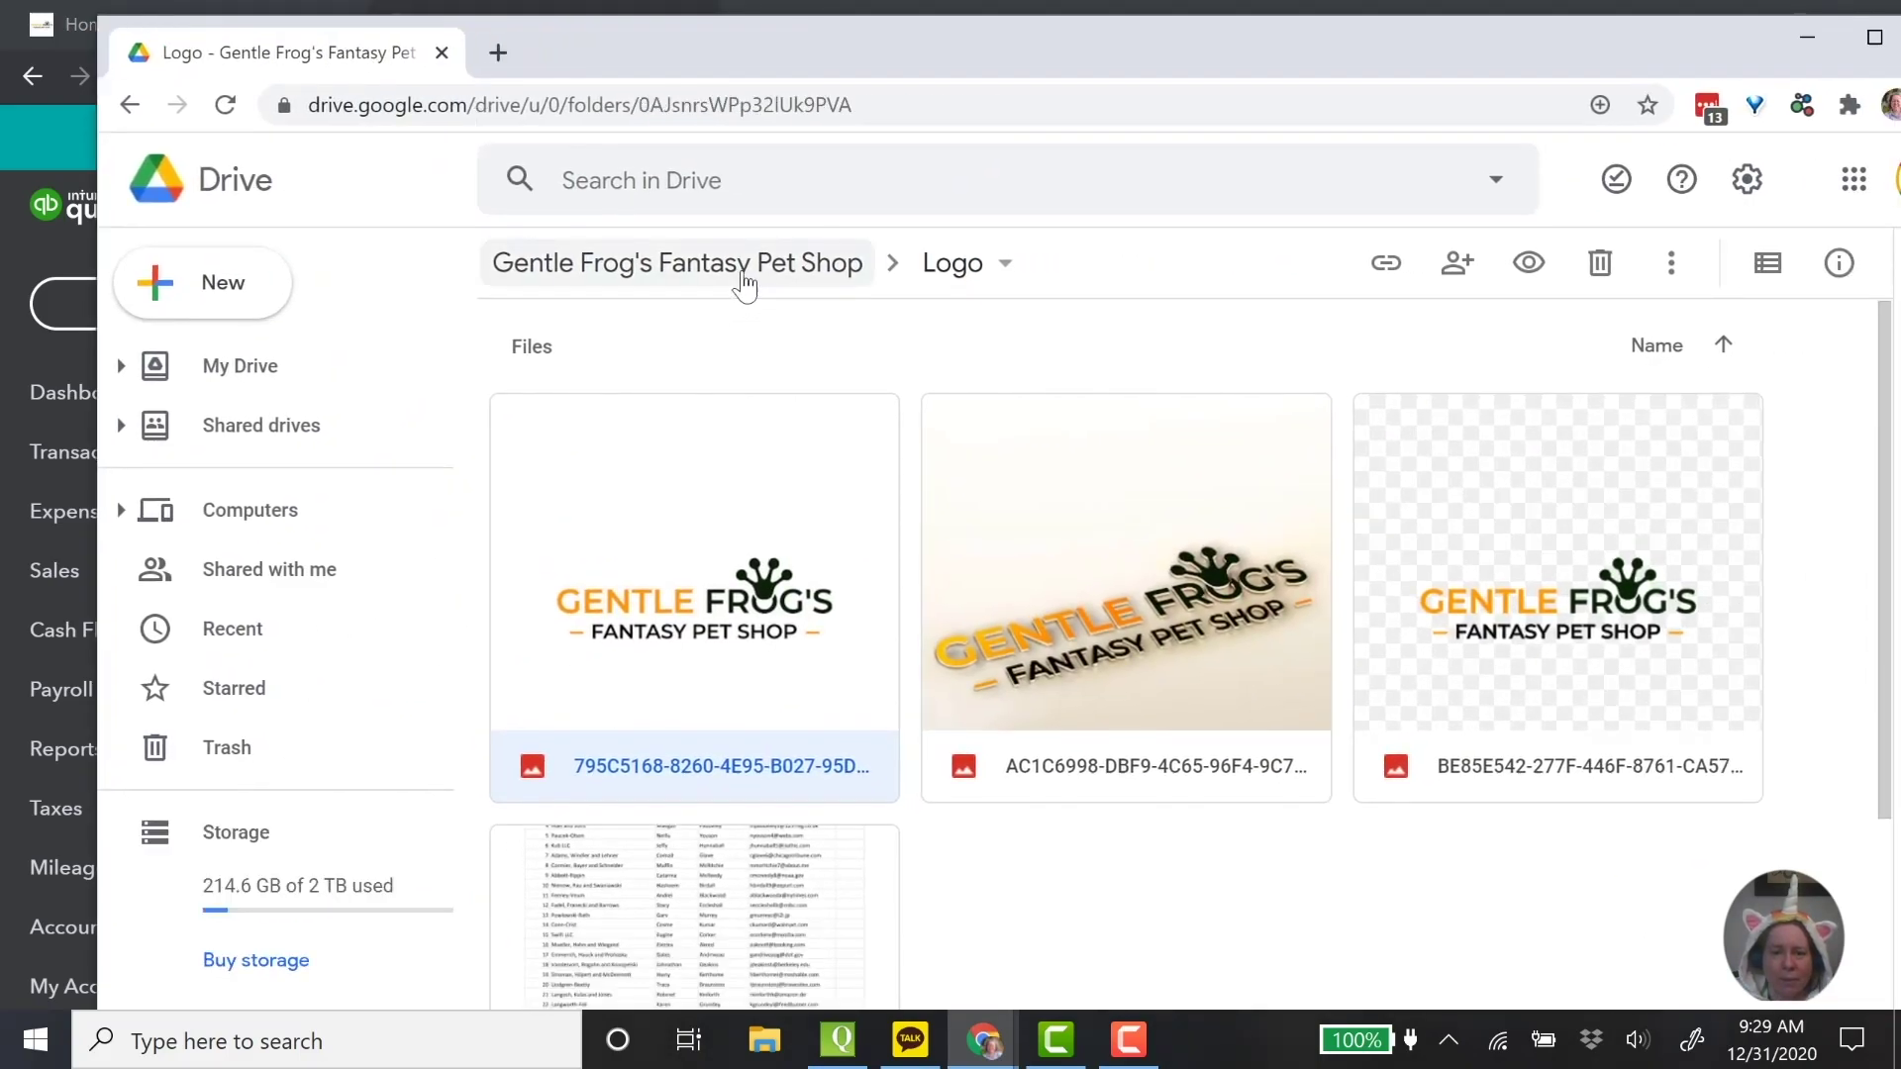
click(742, 265)
scroll(946, 746, down, 1)
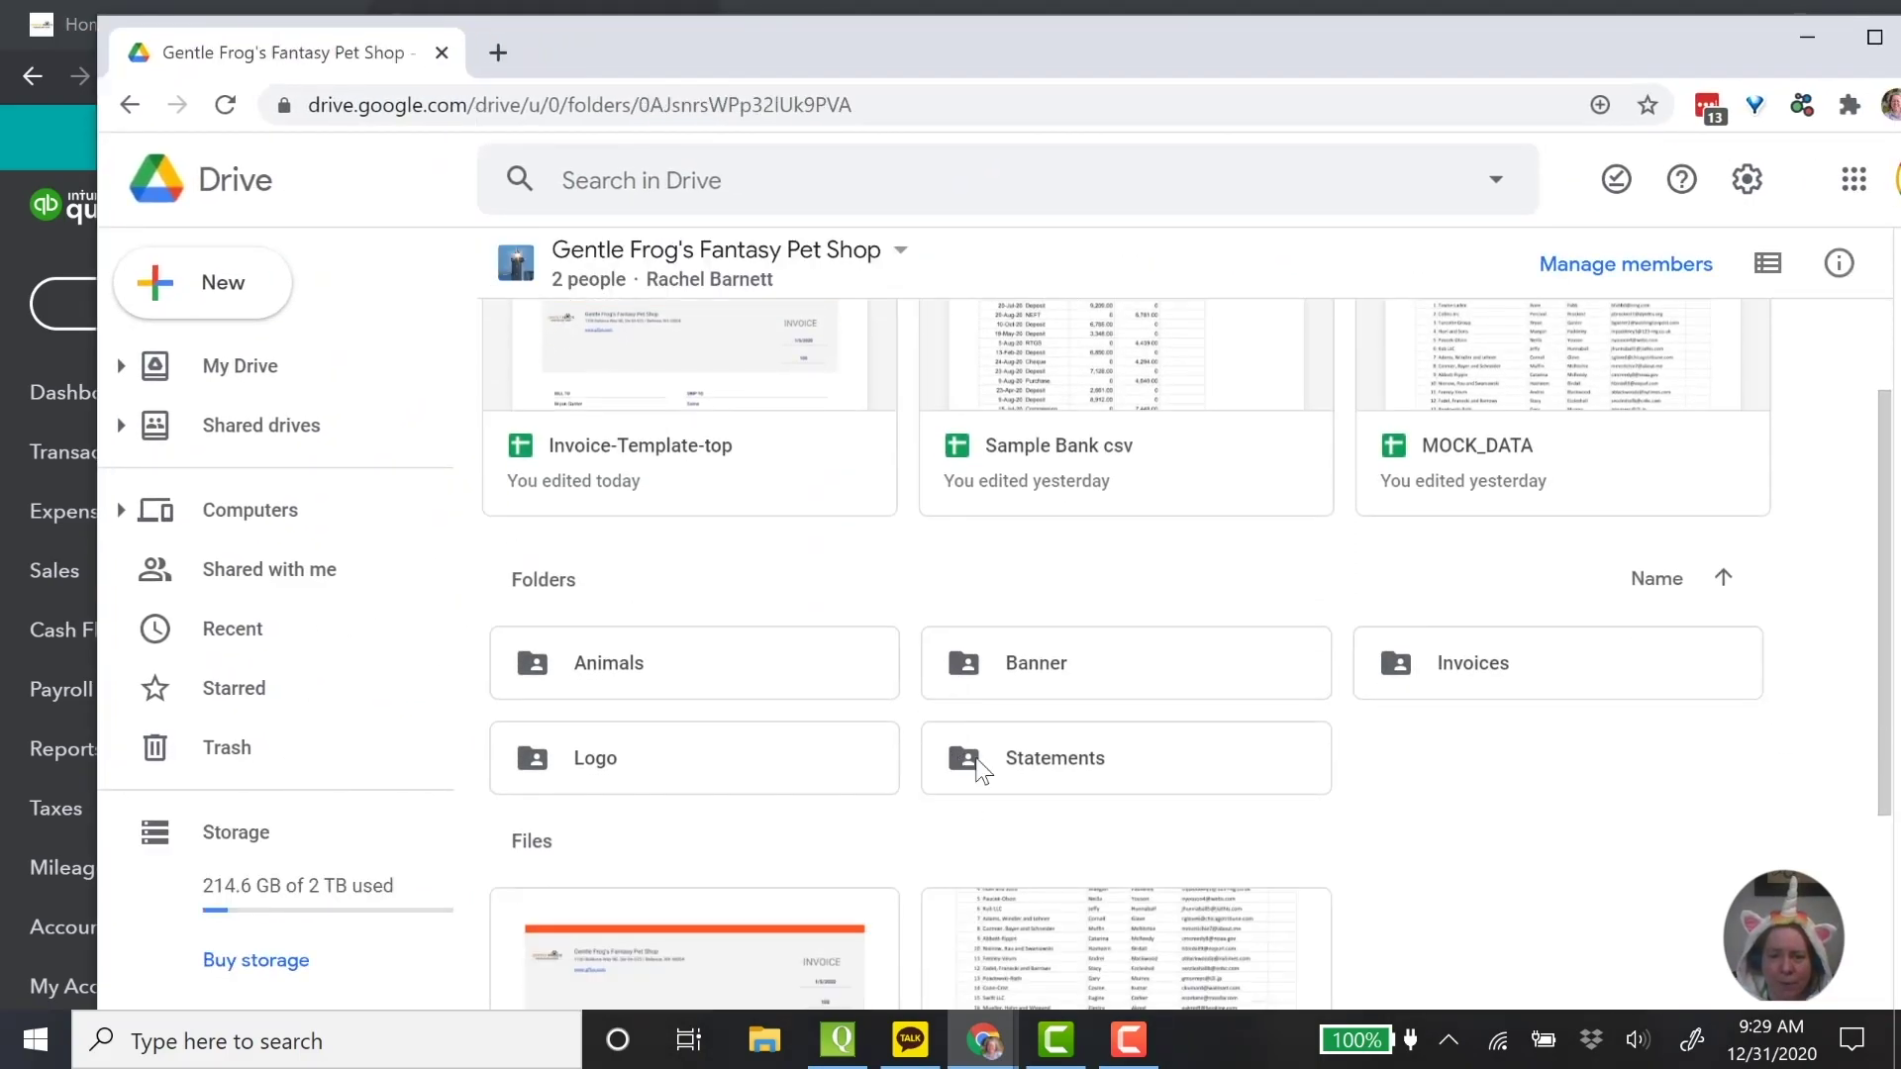
double_click(1056, 764)
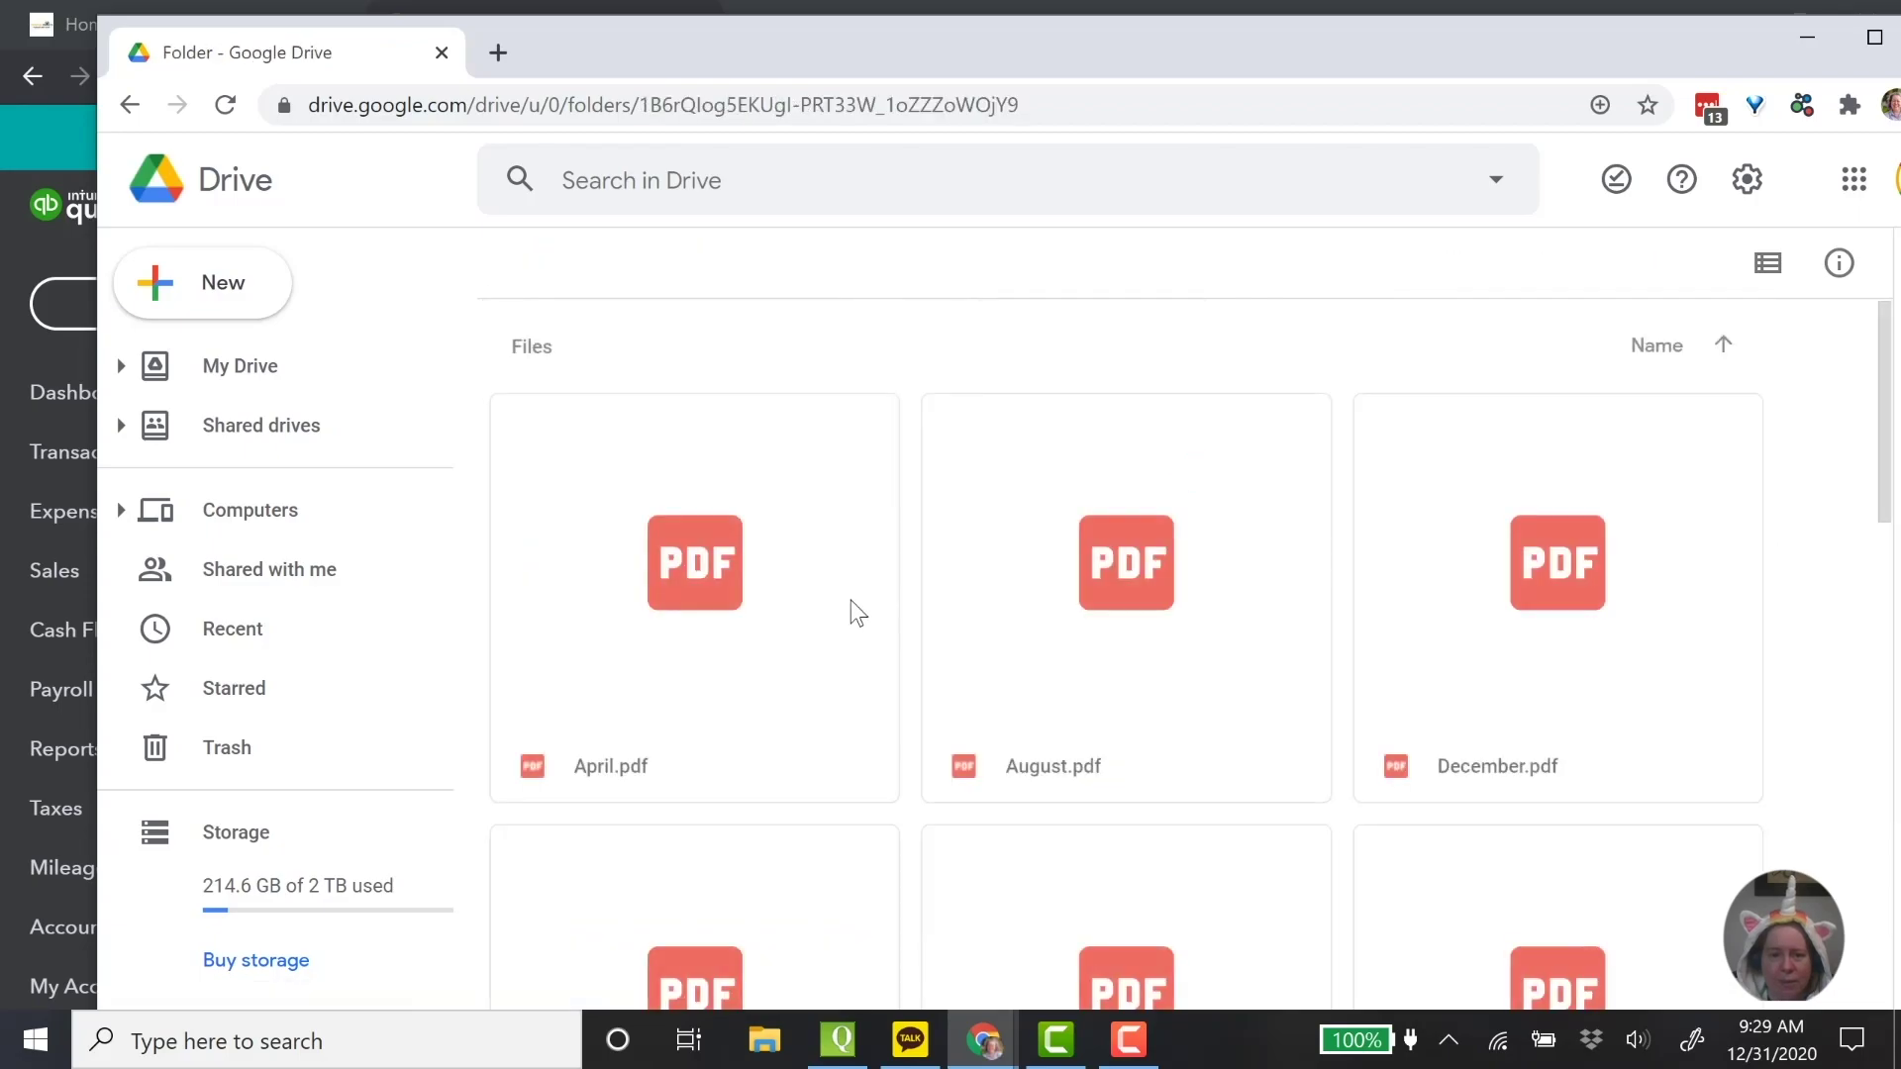
scroll(1393, 600, down, 9)
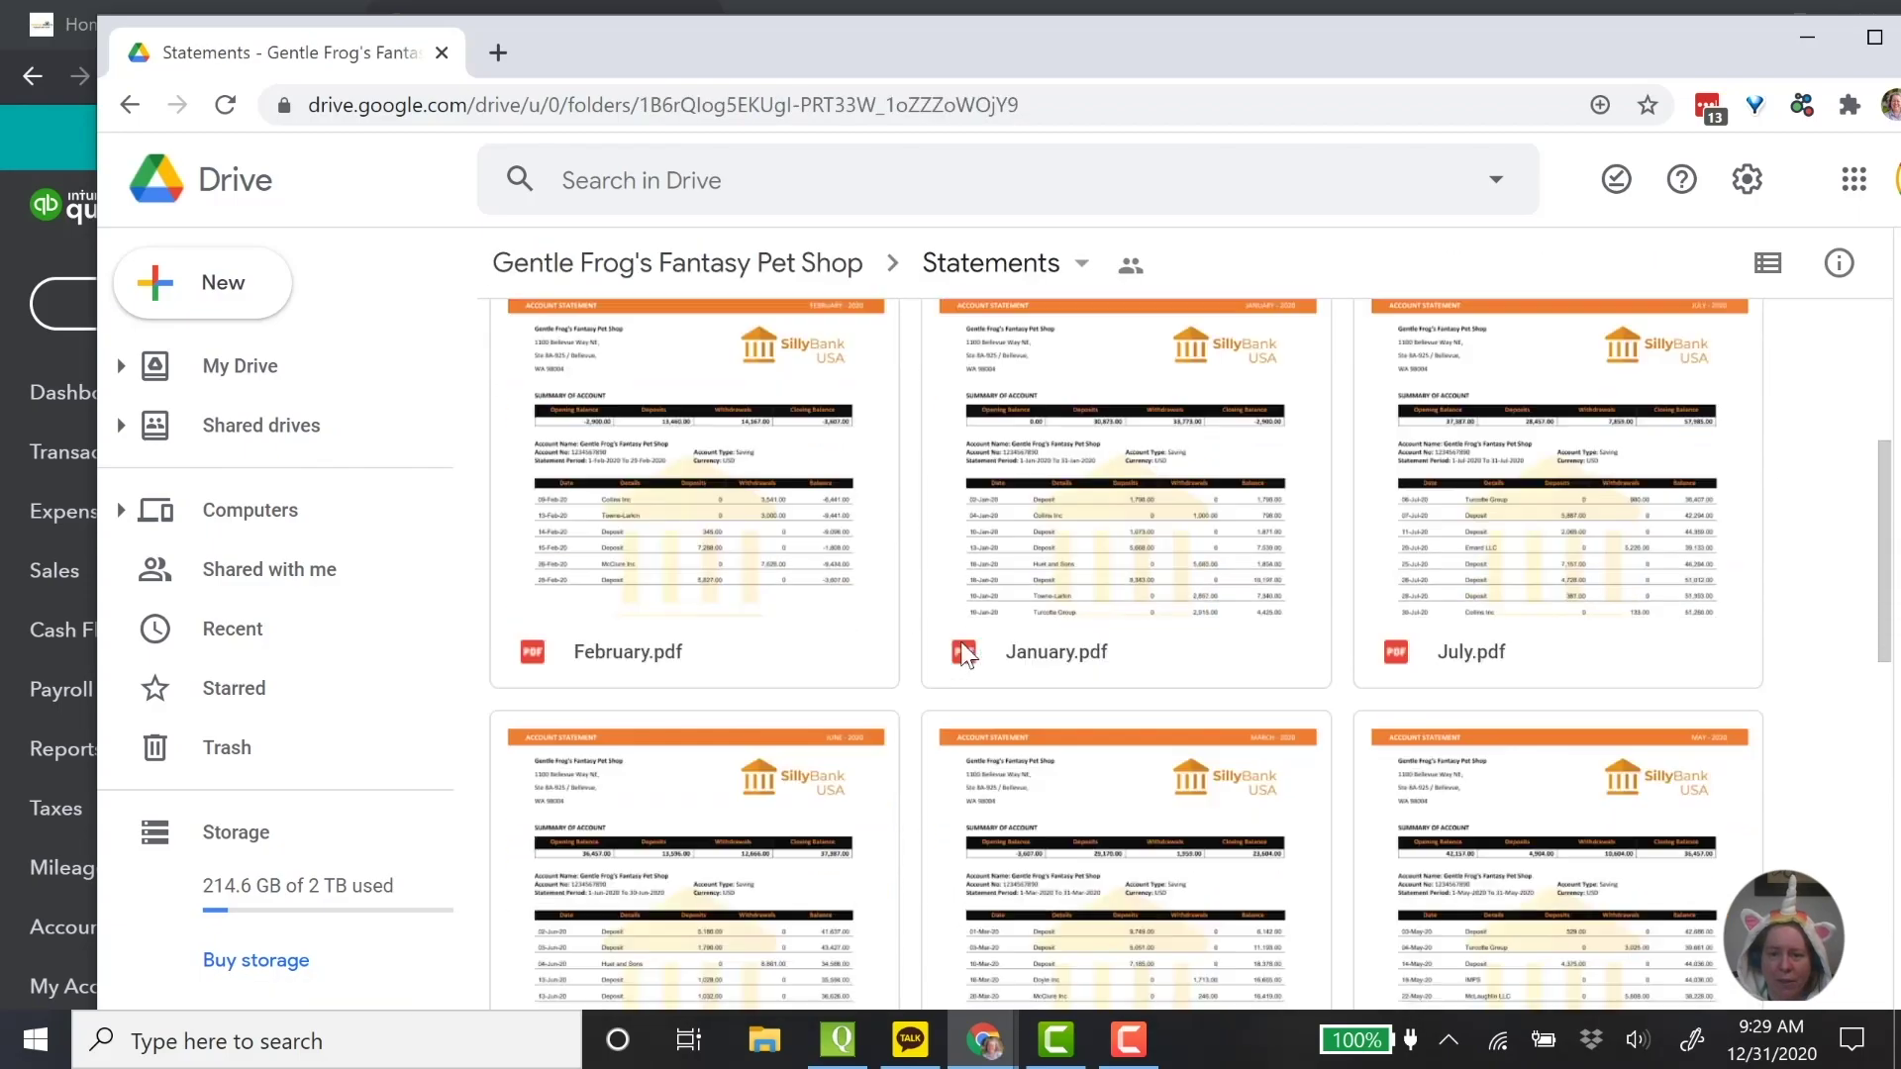
double_click(1502, 557)
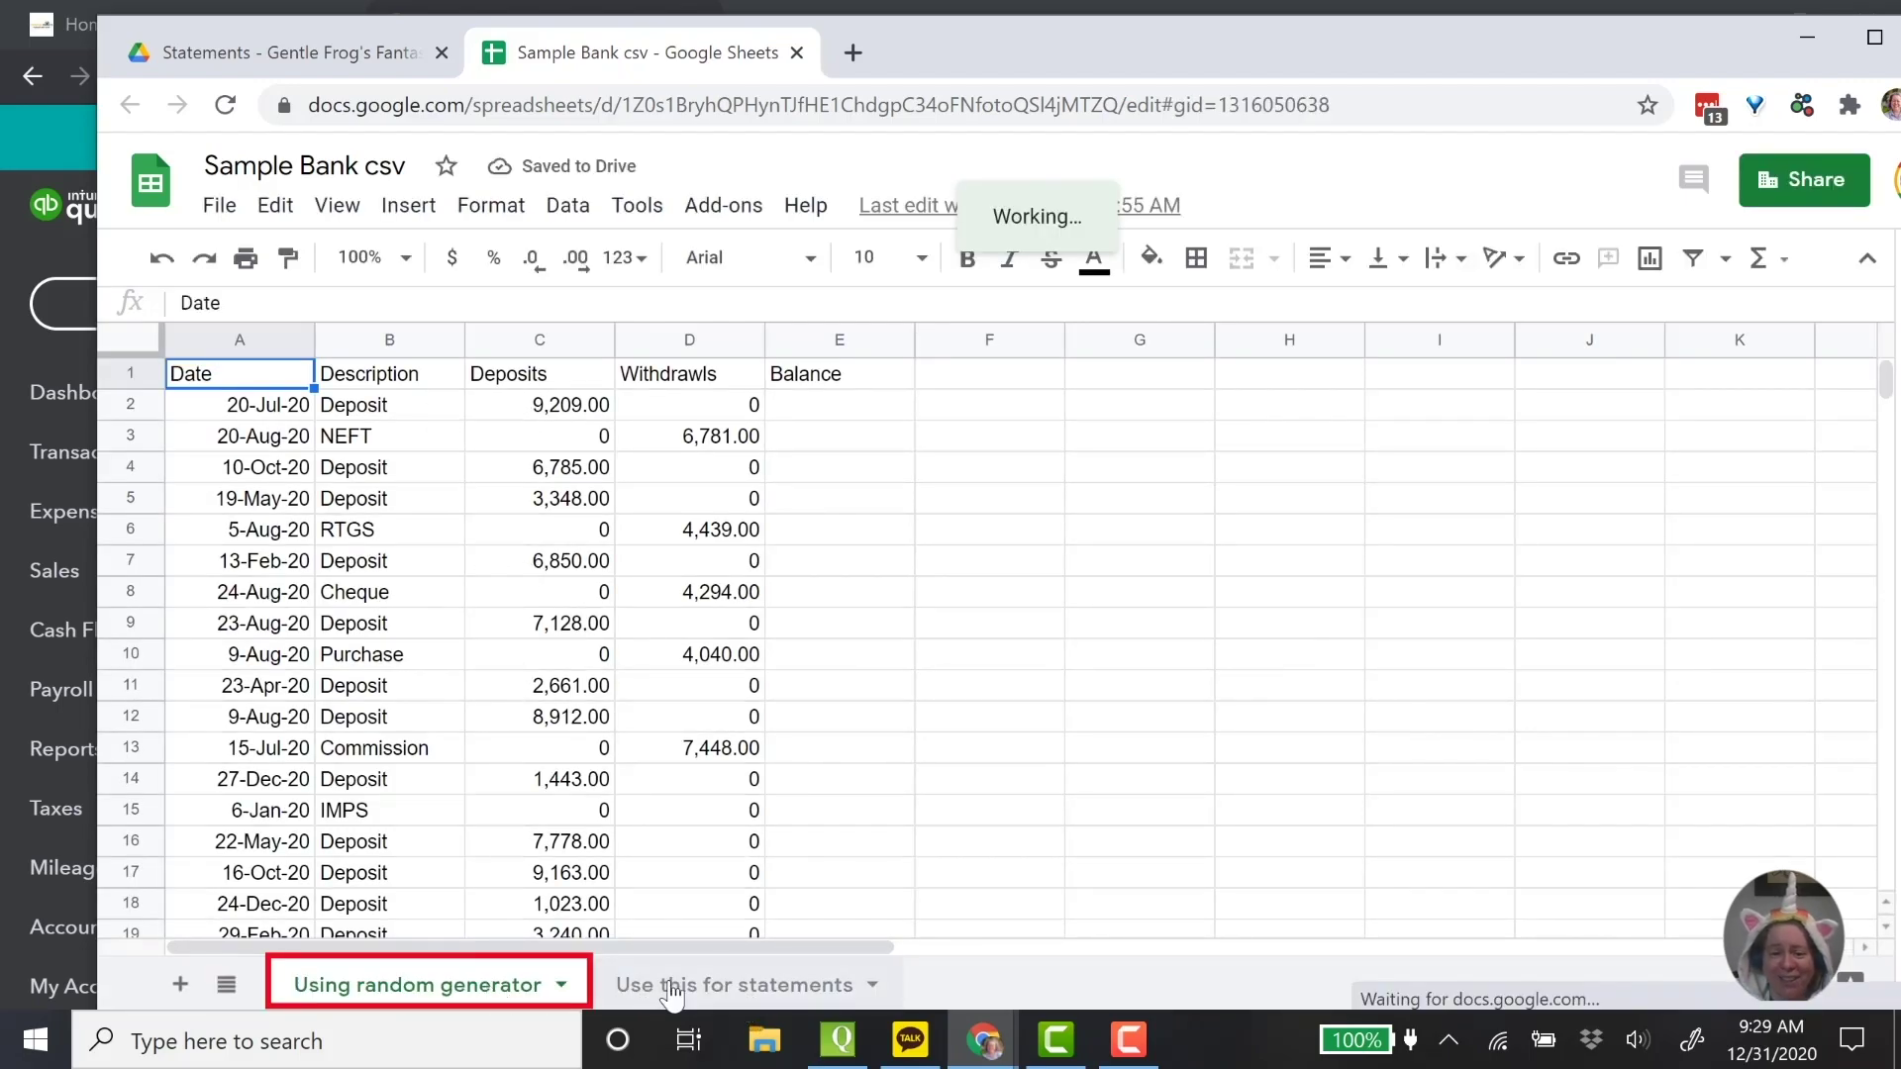
Step: Switch to the Use this for statements sheet and download the workbook as Excel (.xlsx)
click(717, 985)
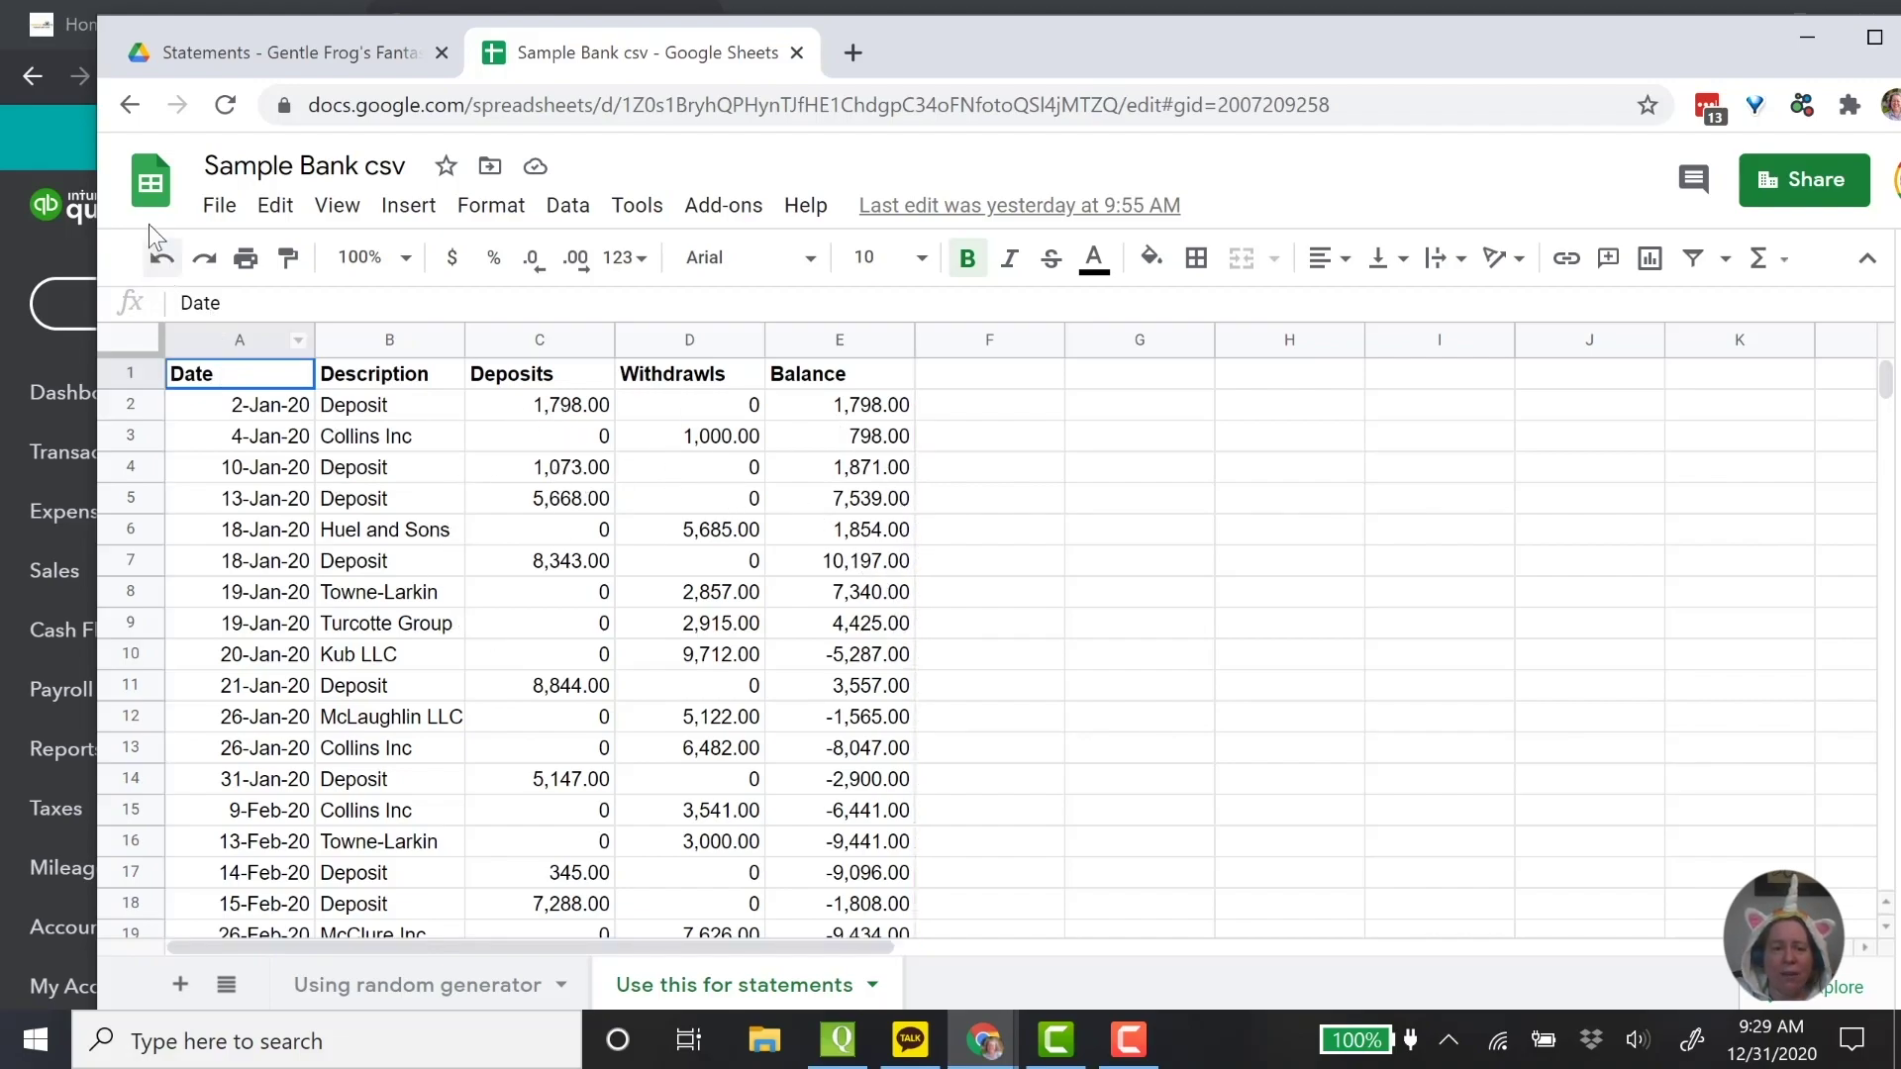
click(218, 205)
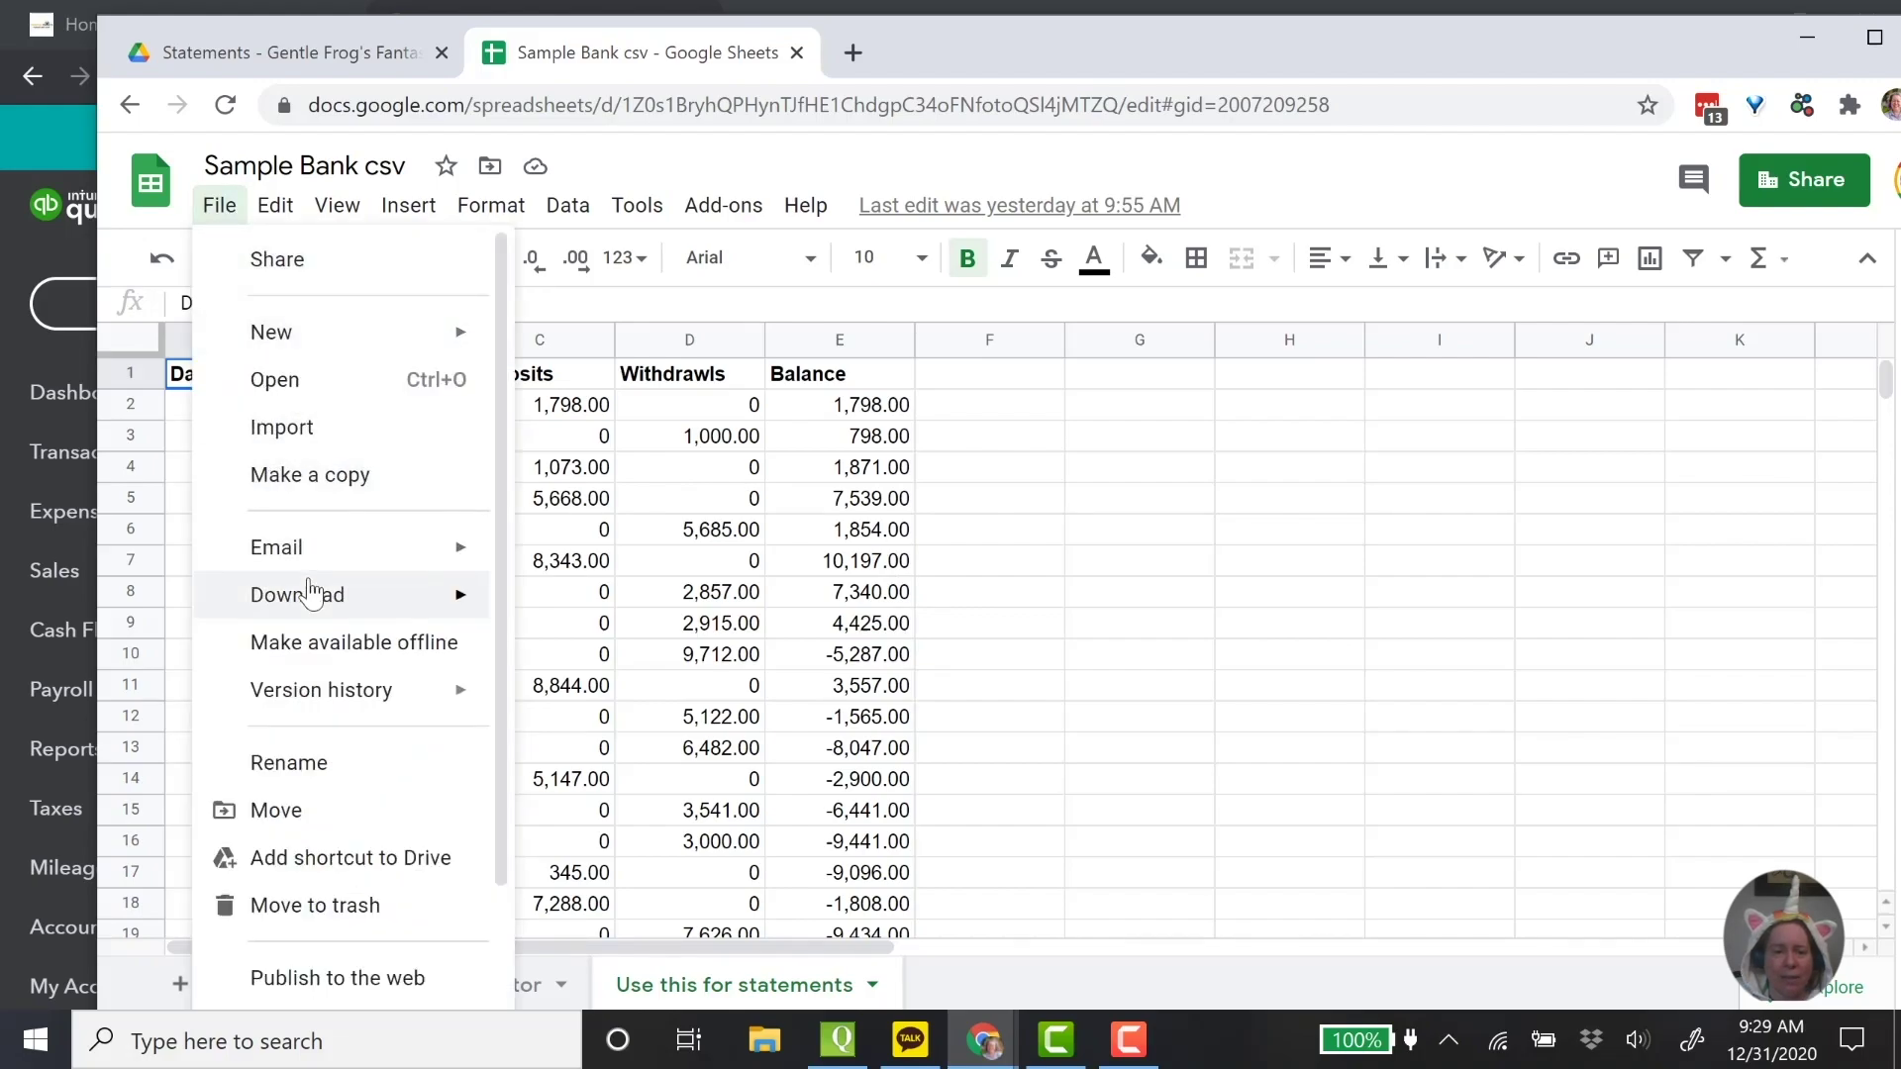
mouse_move(309, 594)
click(594, 622)
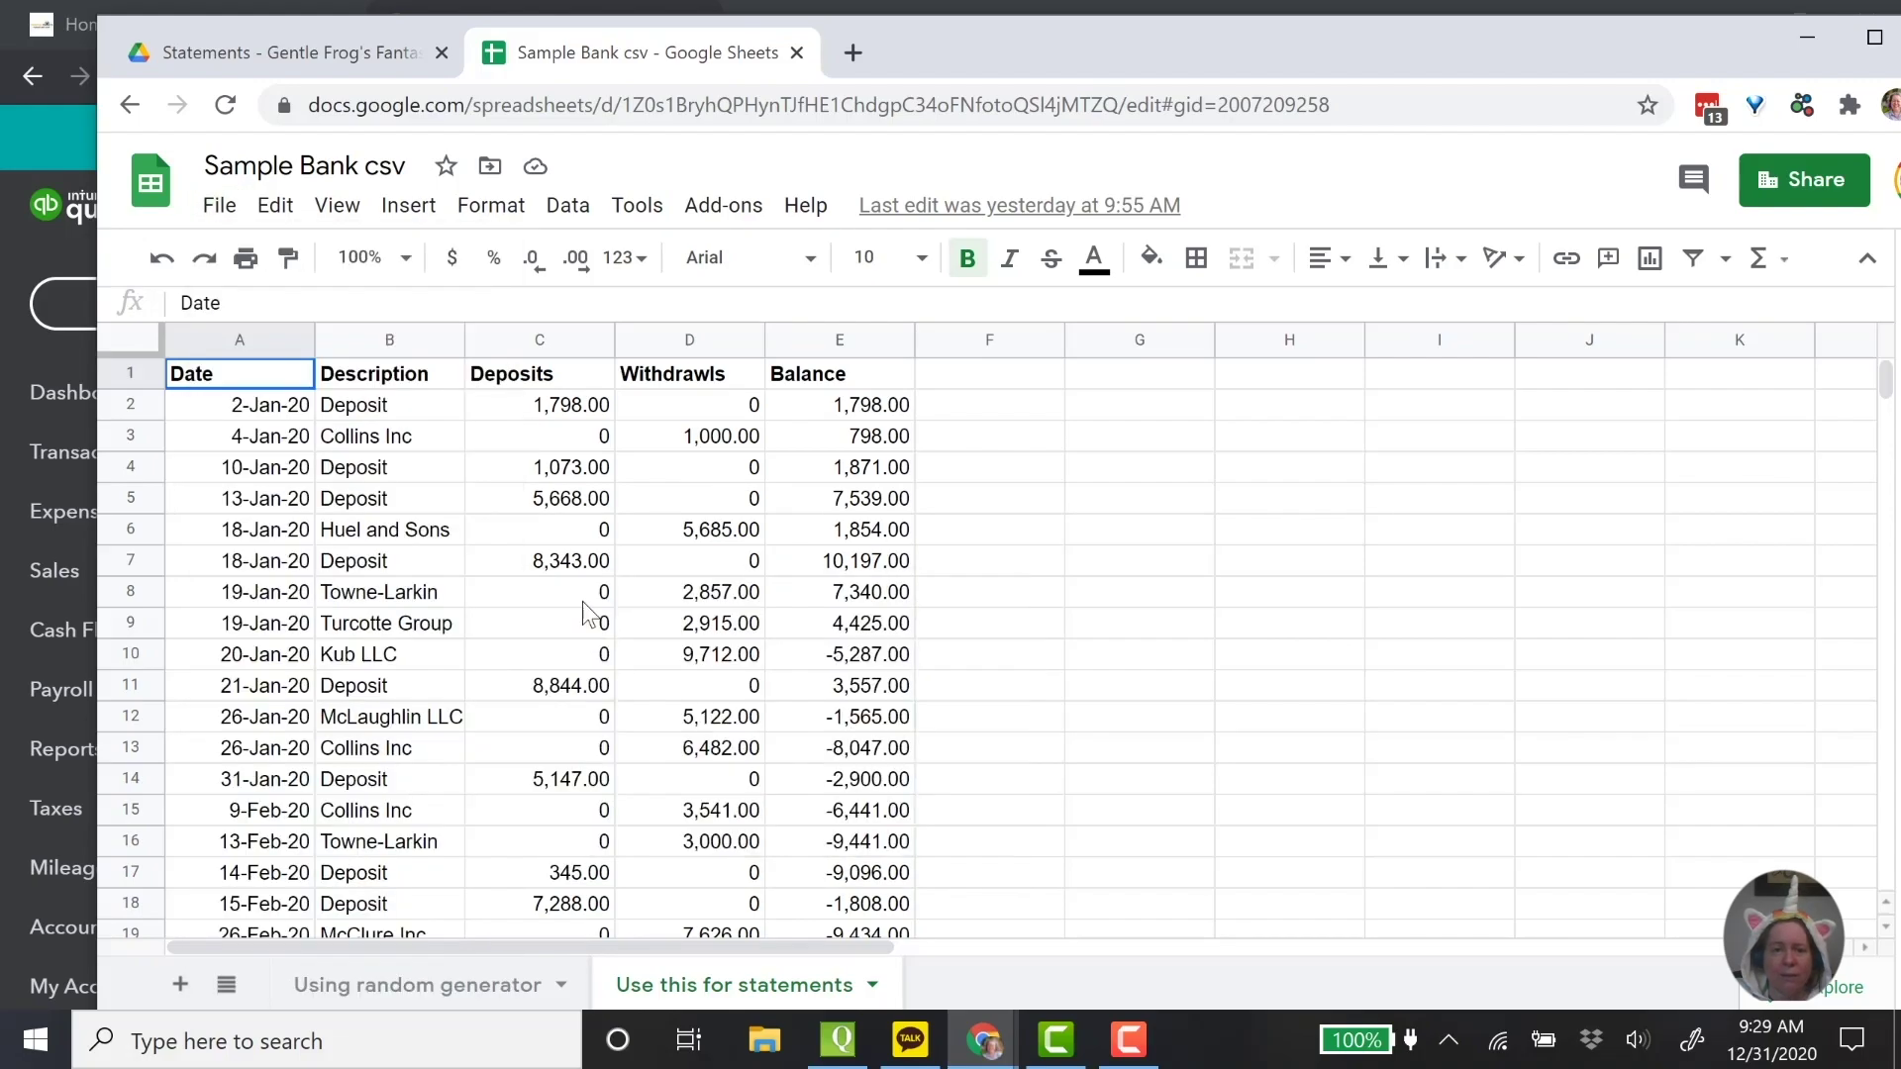
Step: Download the current sheet as comma-separated values (.csv) and move the Sheets window aside
click(218, 206)
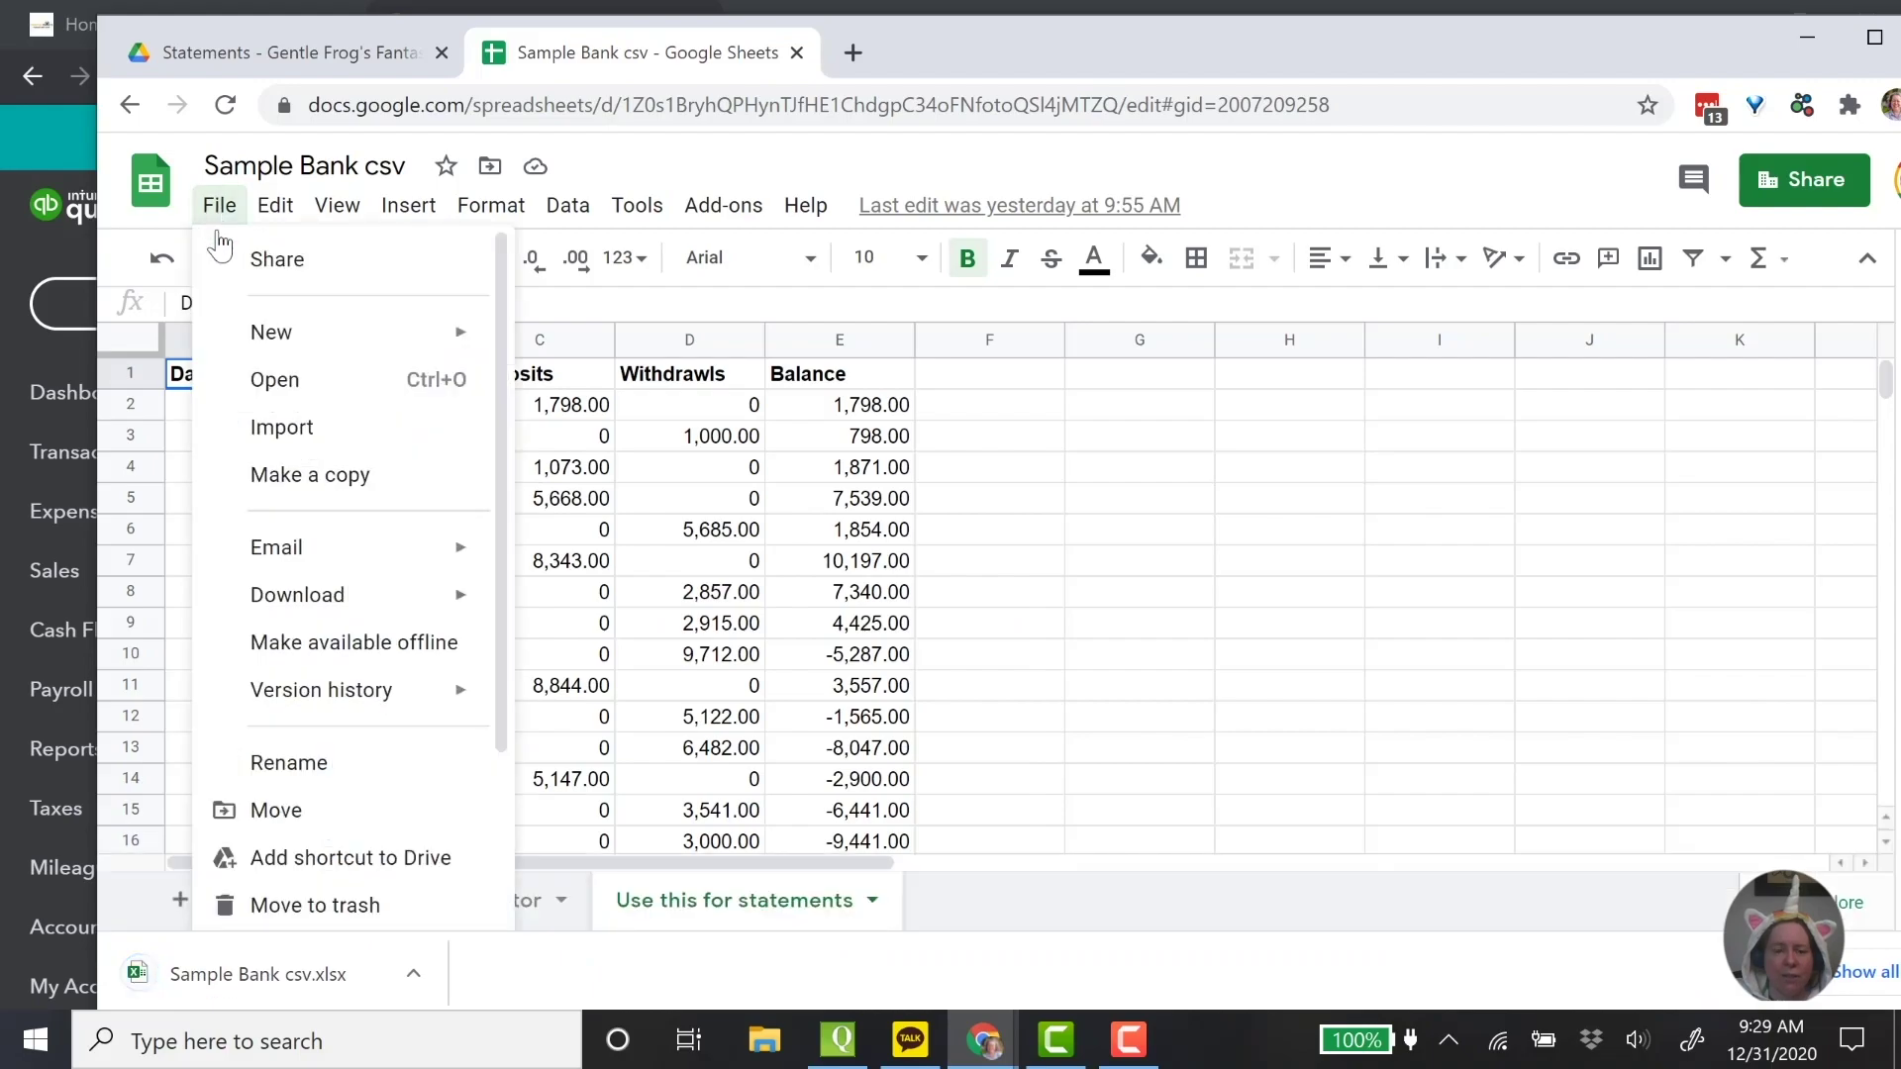
mouse_move(356, 594)
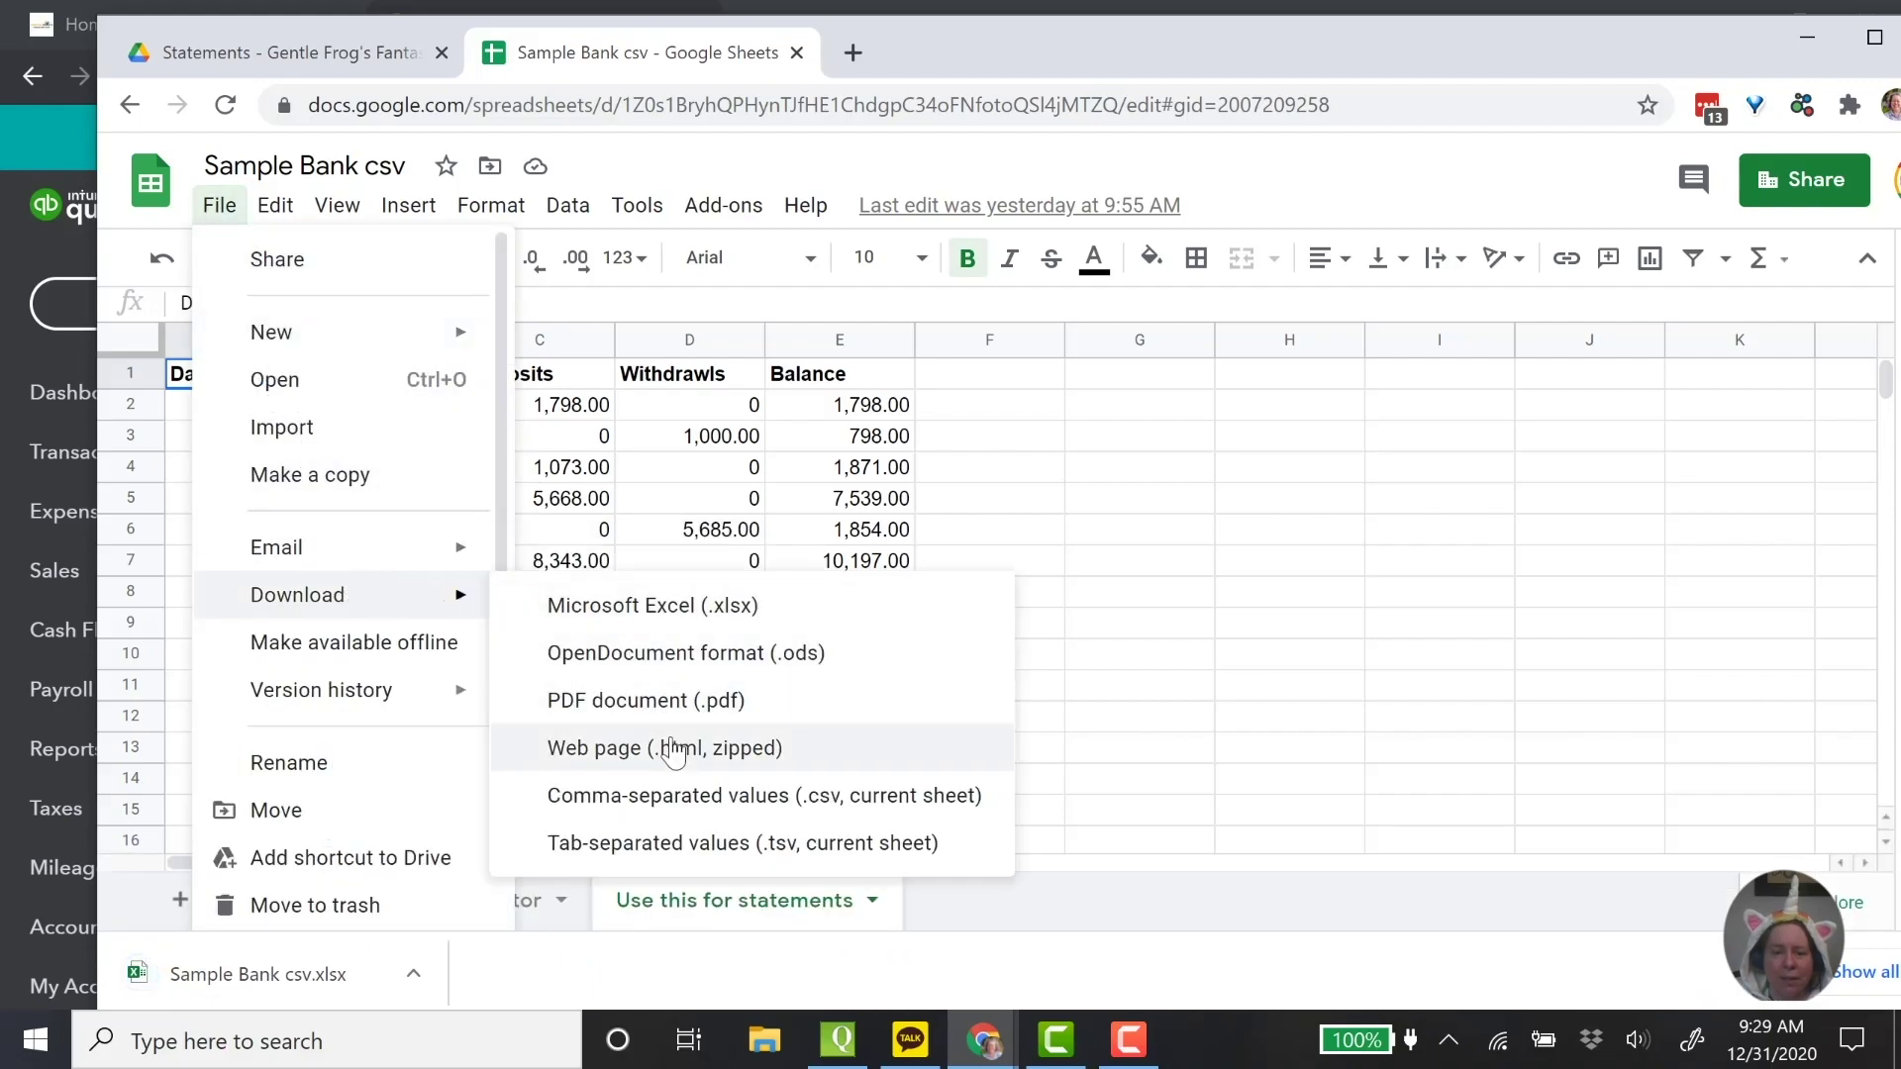
click(879, 809)
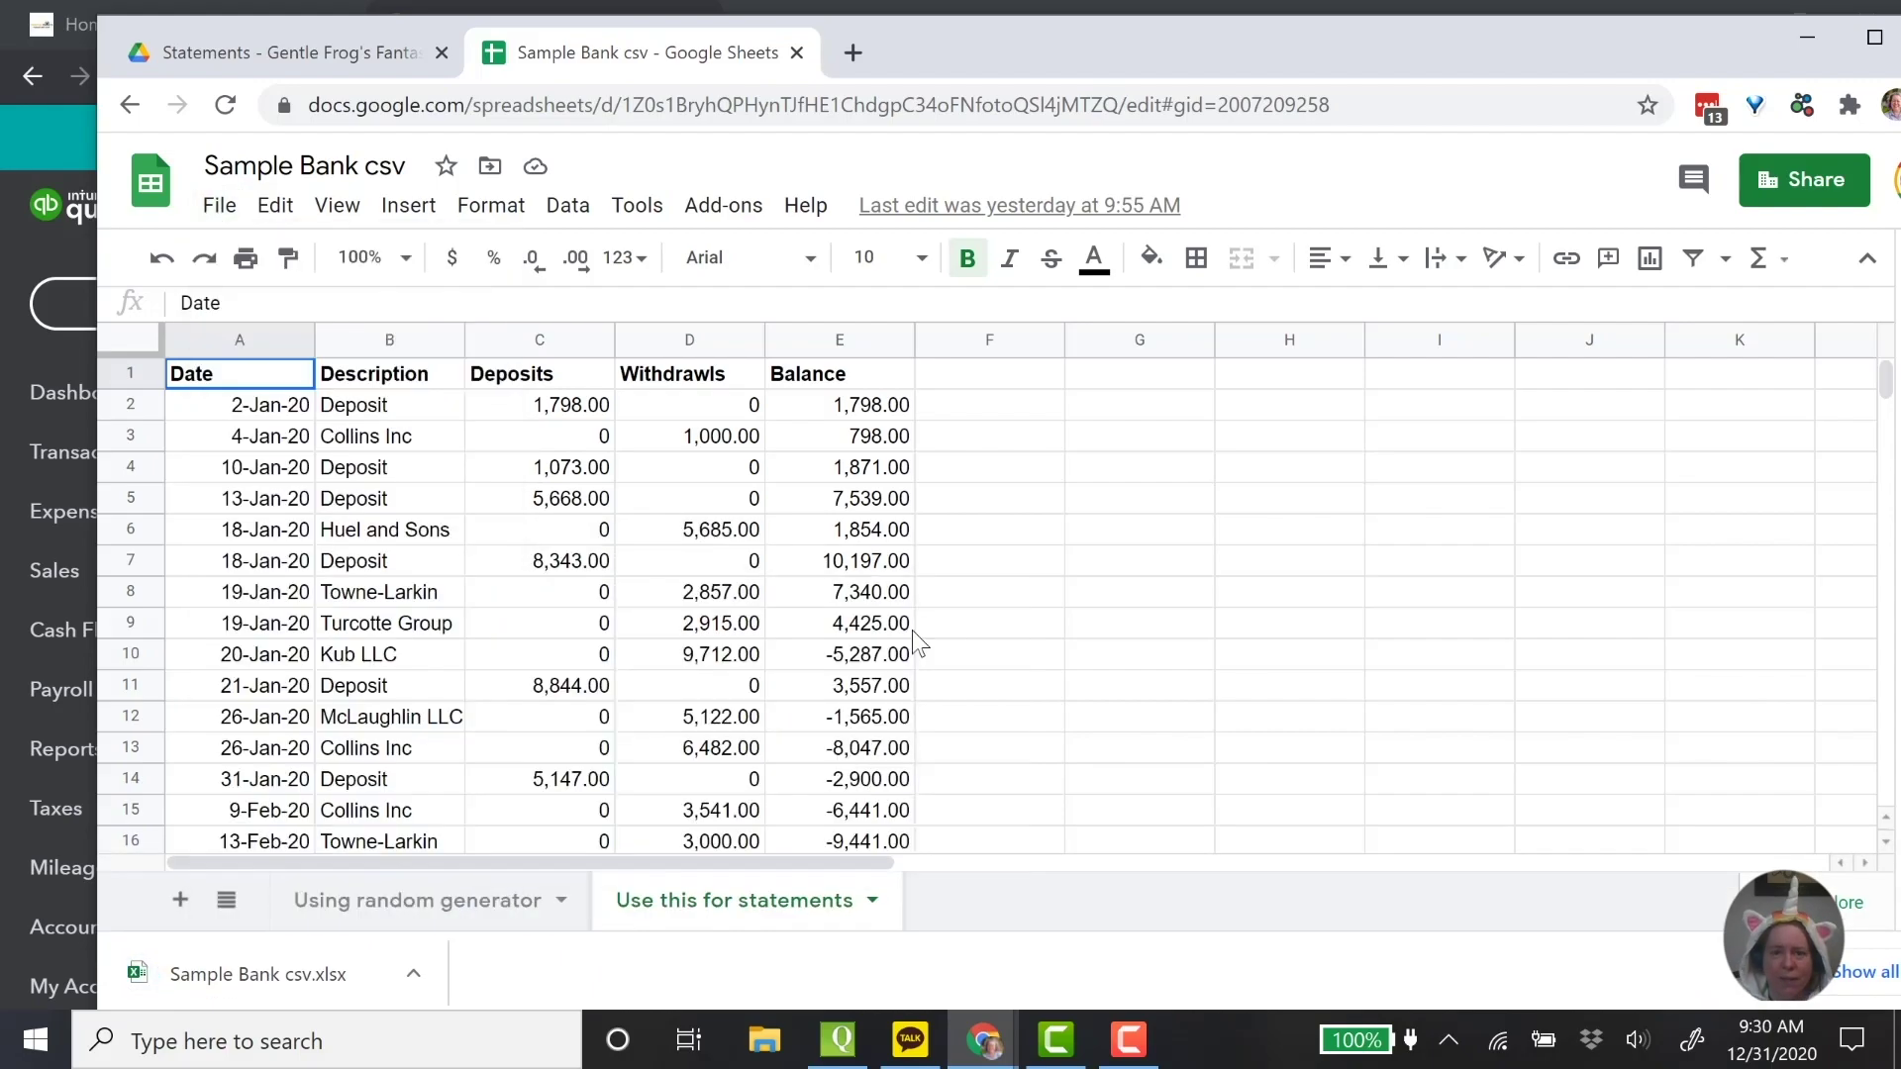
drag(916, 49, 0, 119)
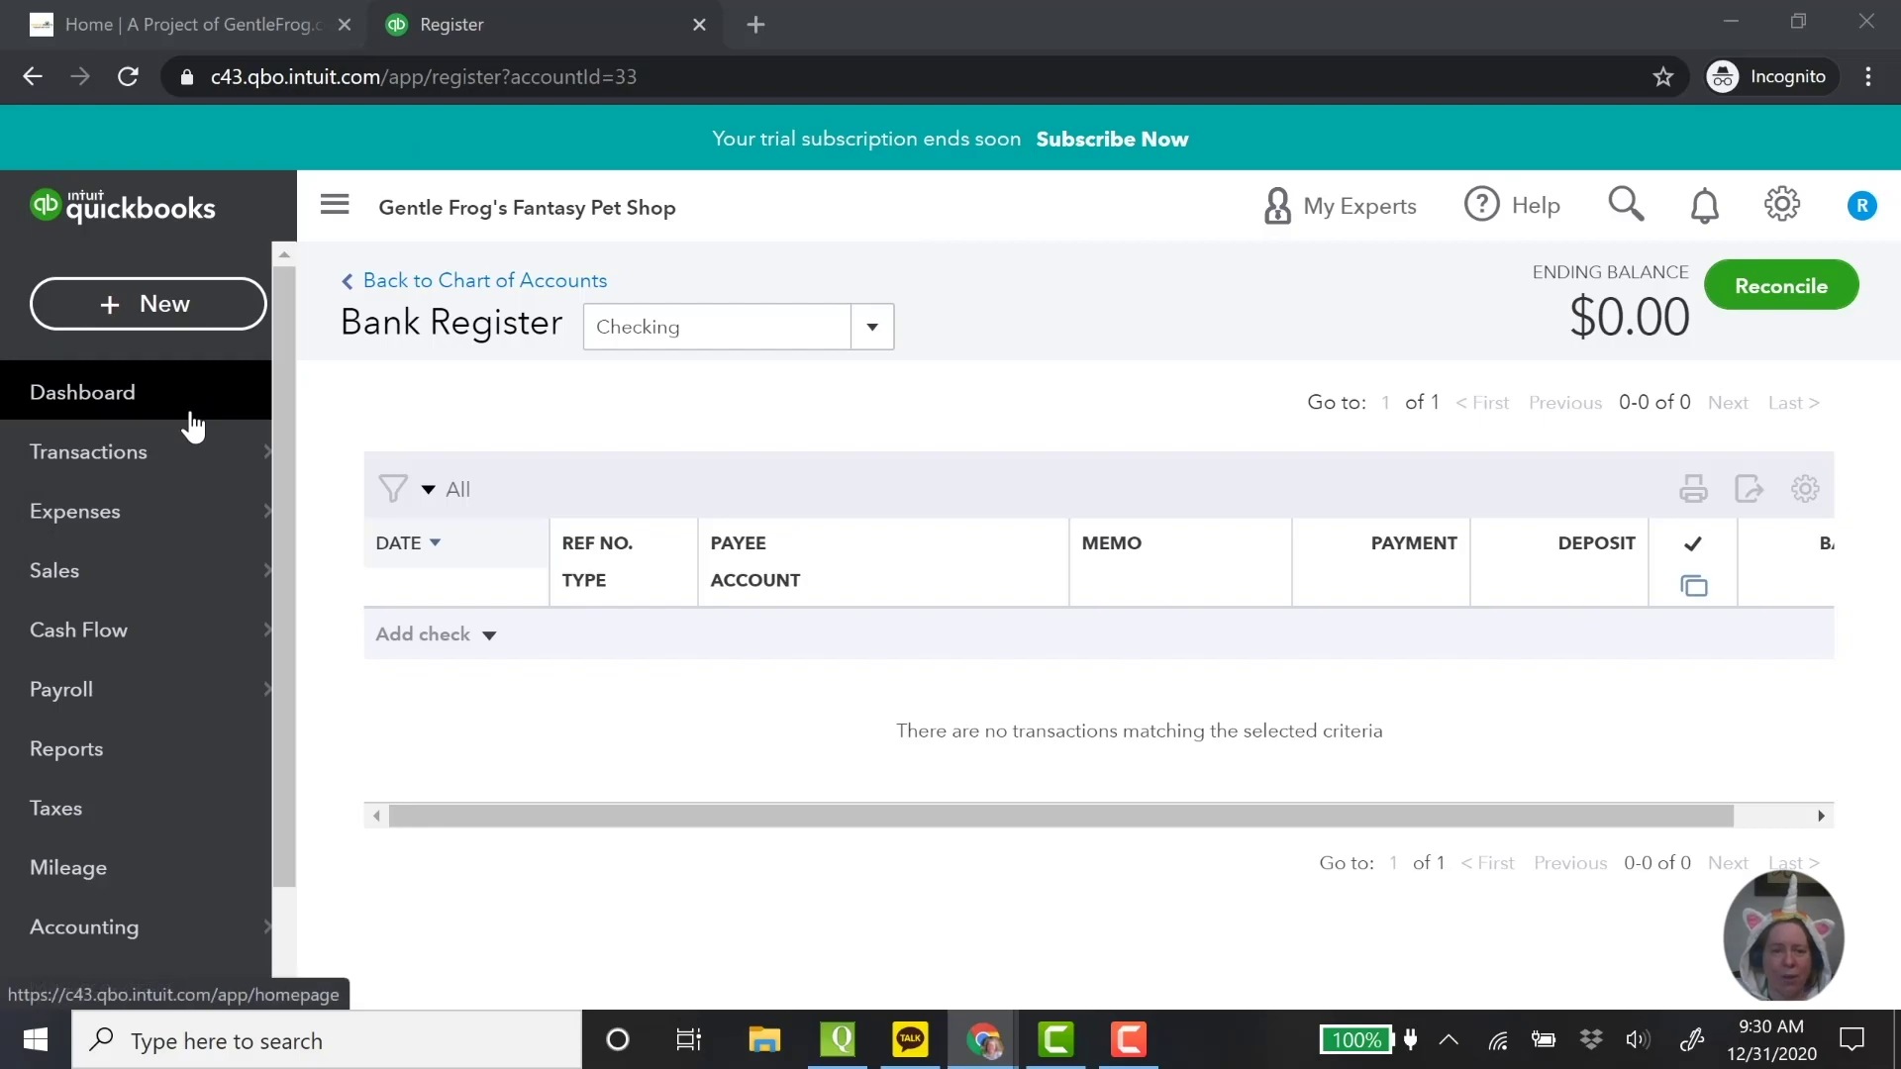
Step: From the dashboard, open the Checking register, dismiss its tour, then go to Transactions > Banking
click(119, 401)
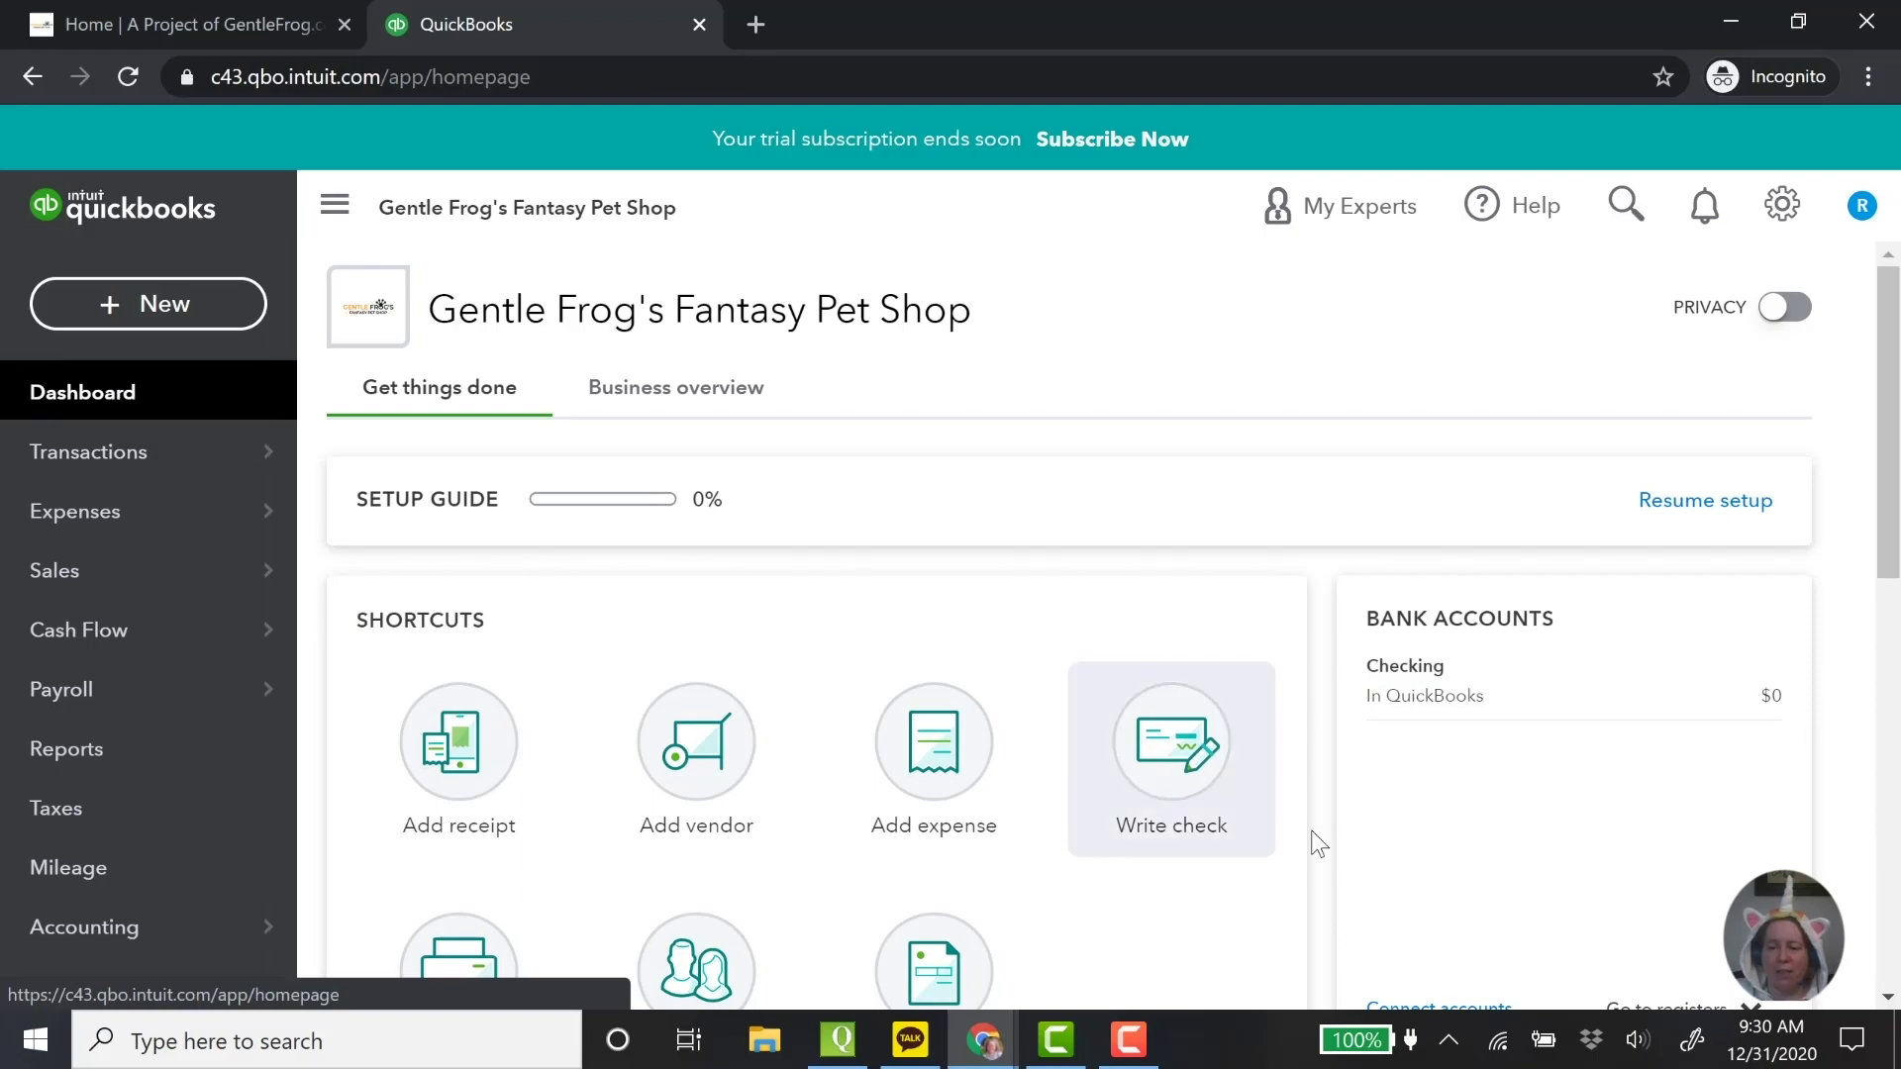
click(1524, 699)
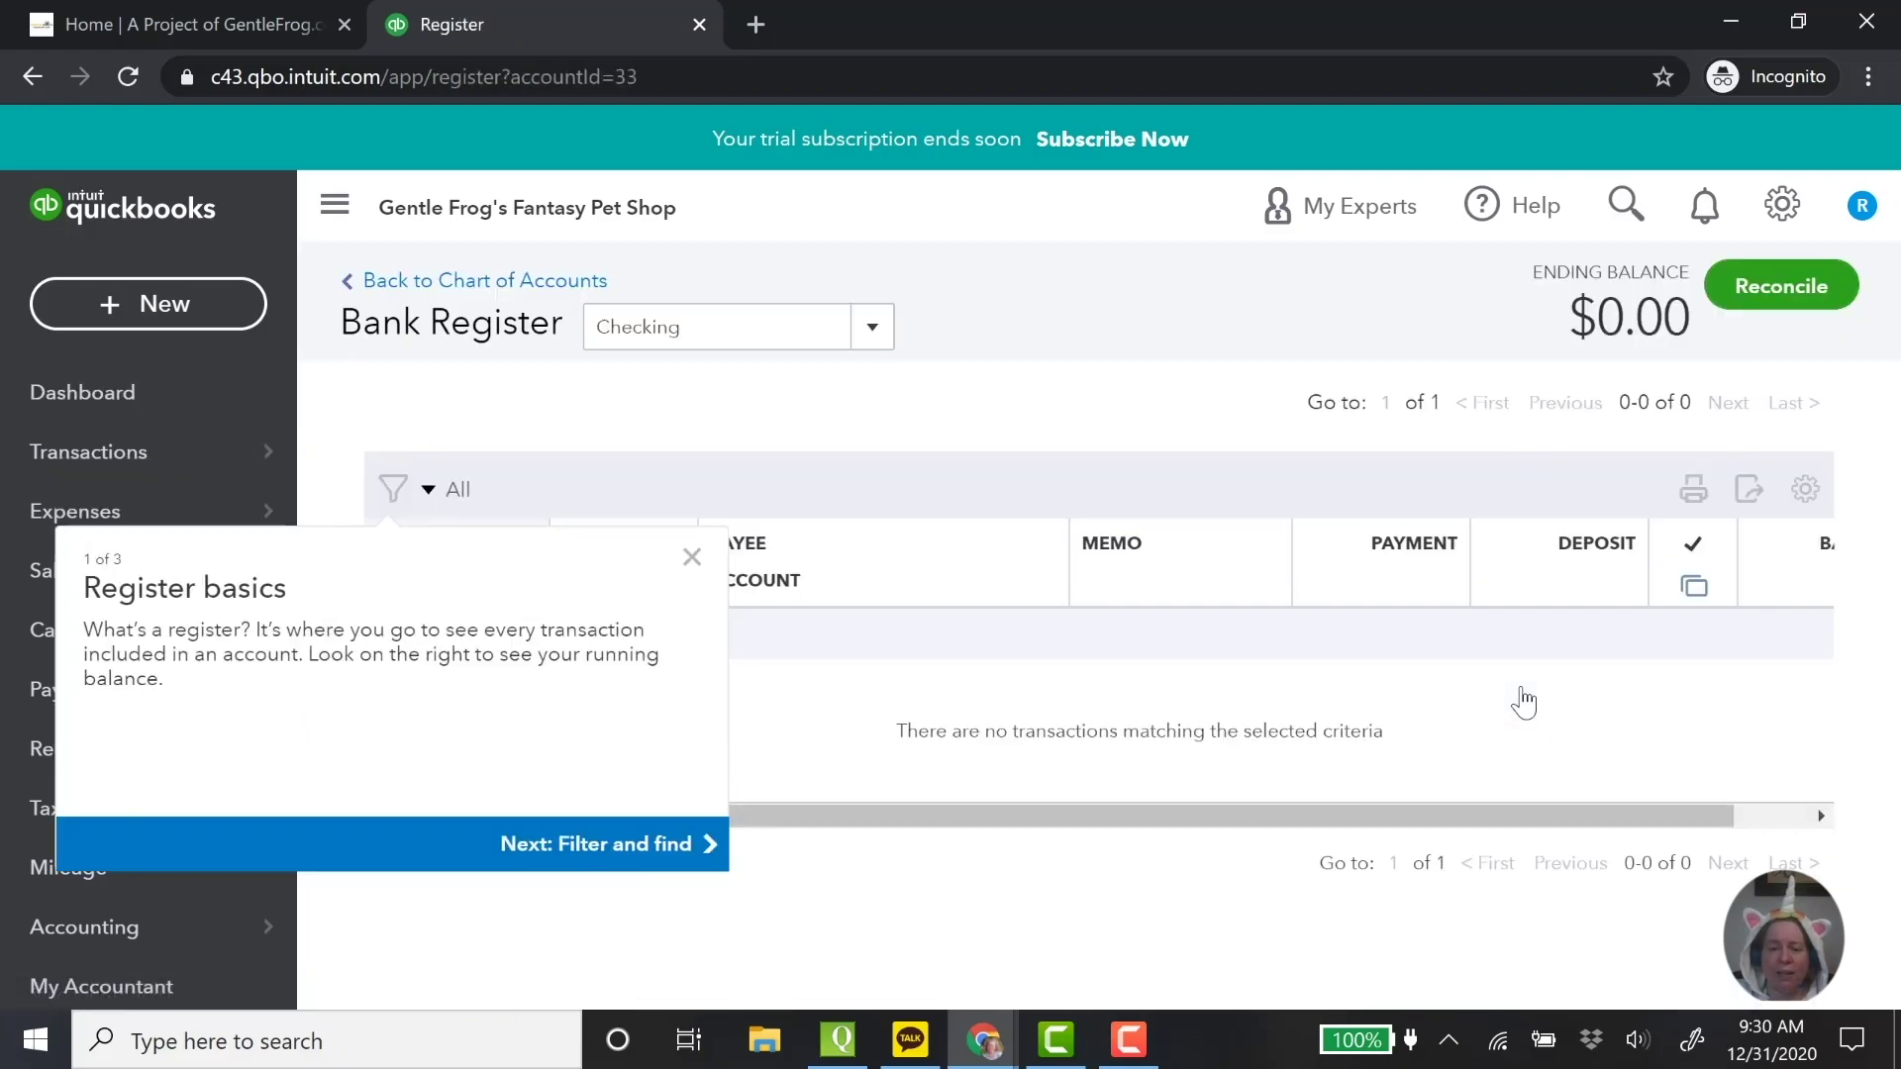
click(692, 558)
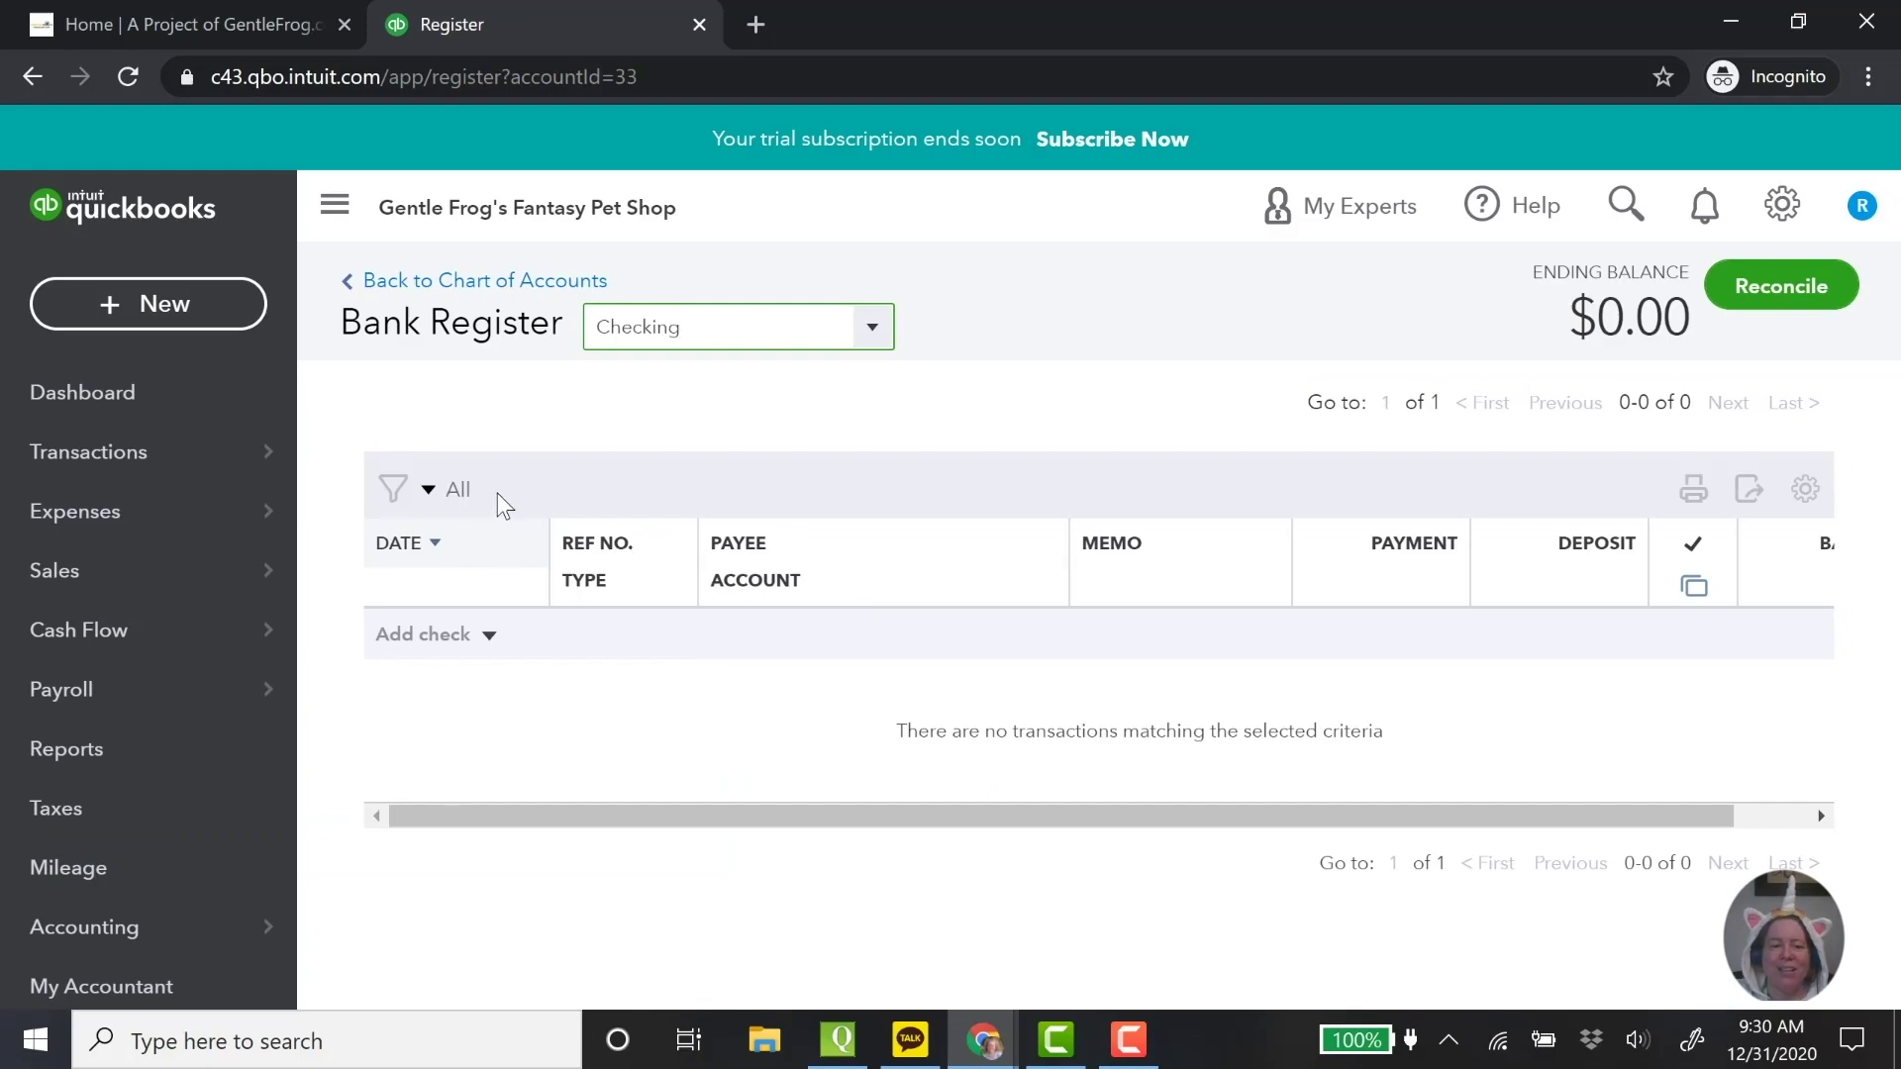
mouse_move(45, 473)
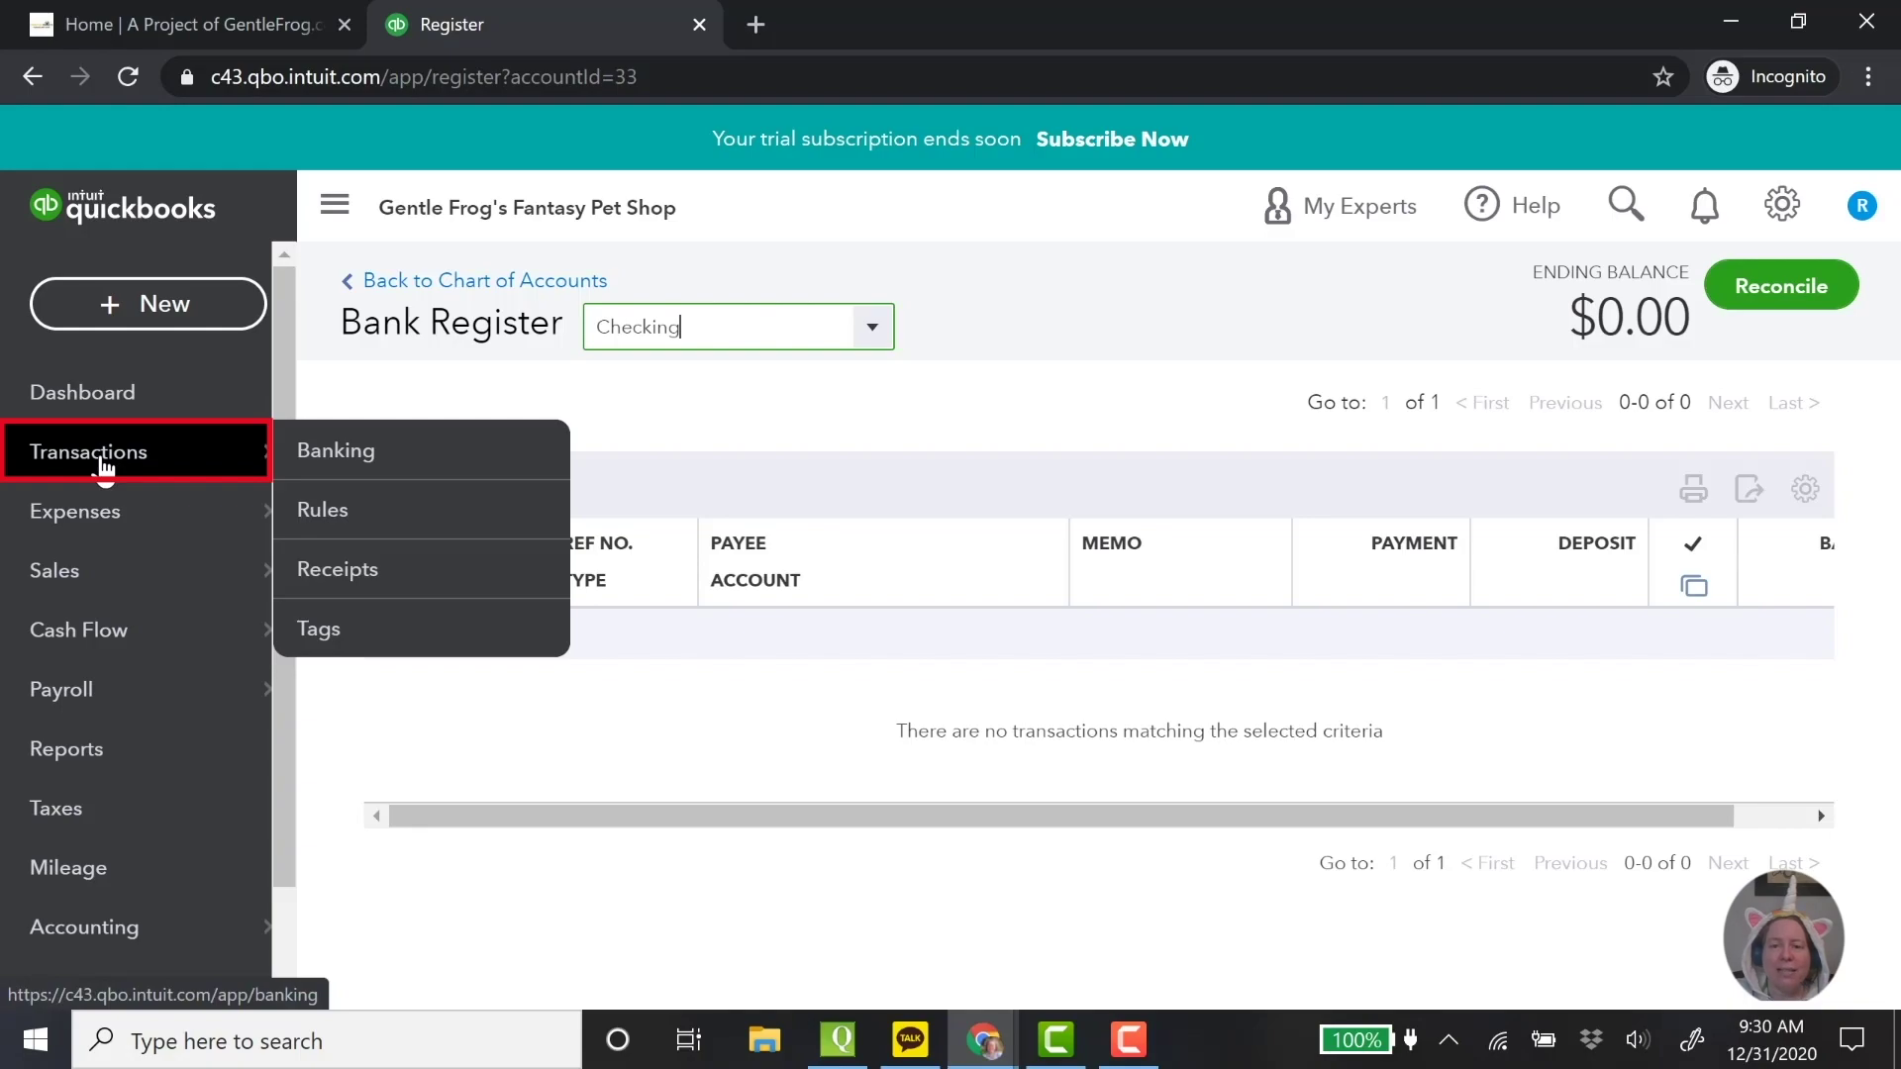
click(334, 456)
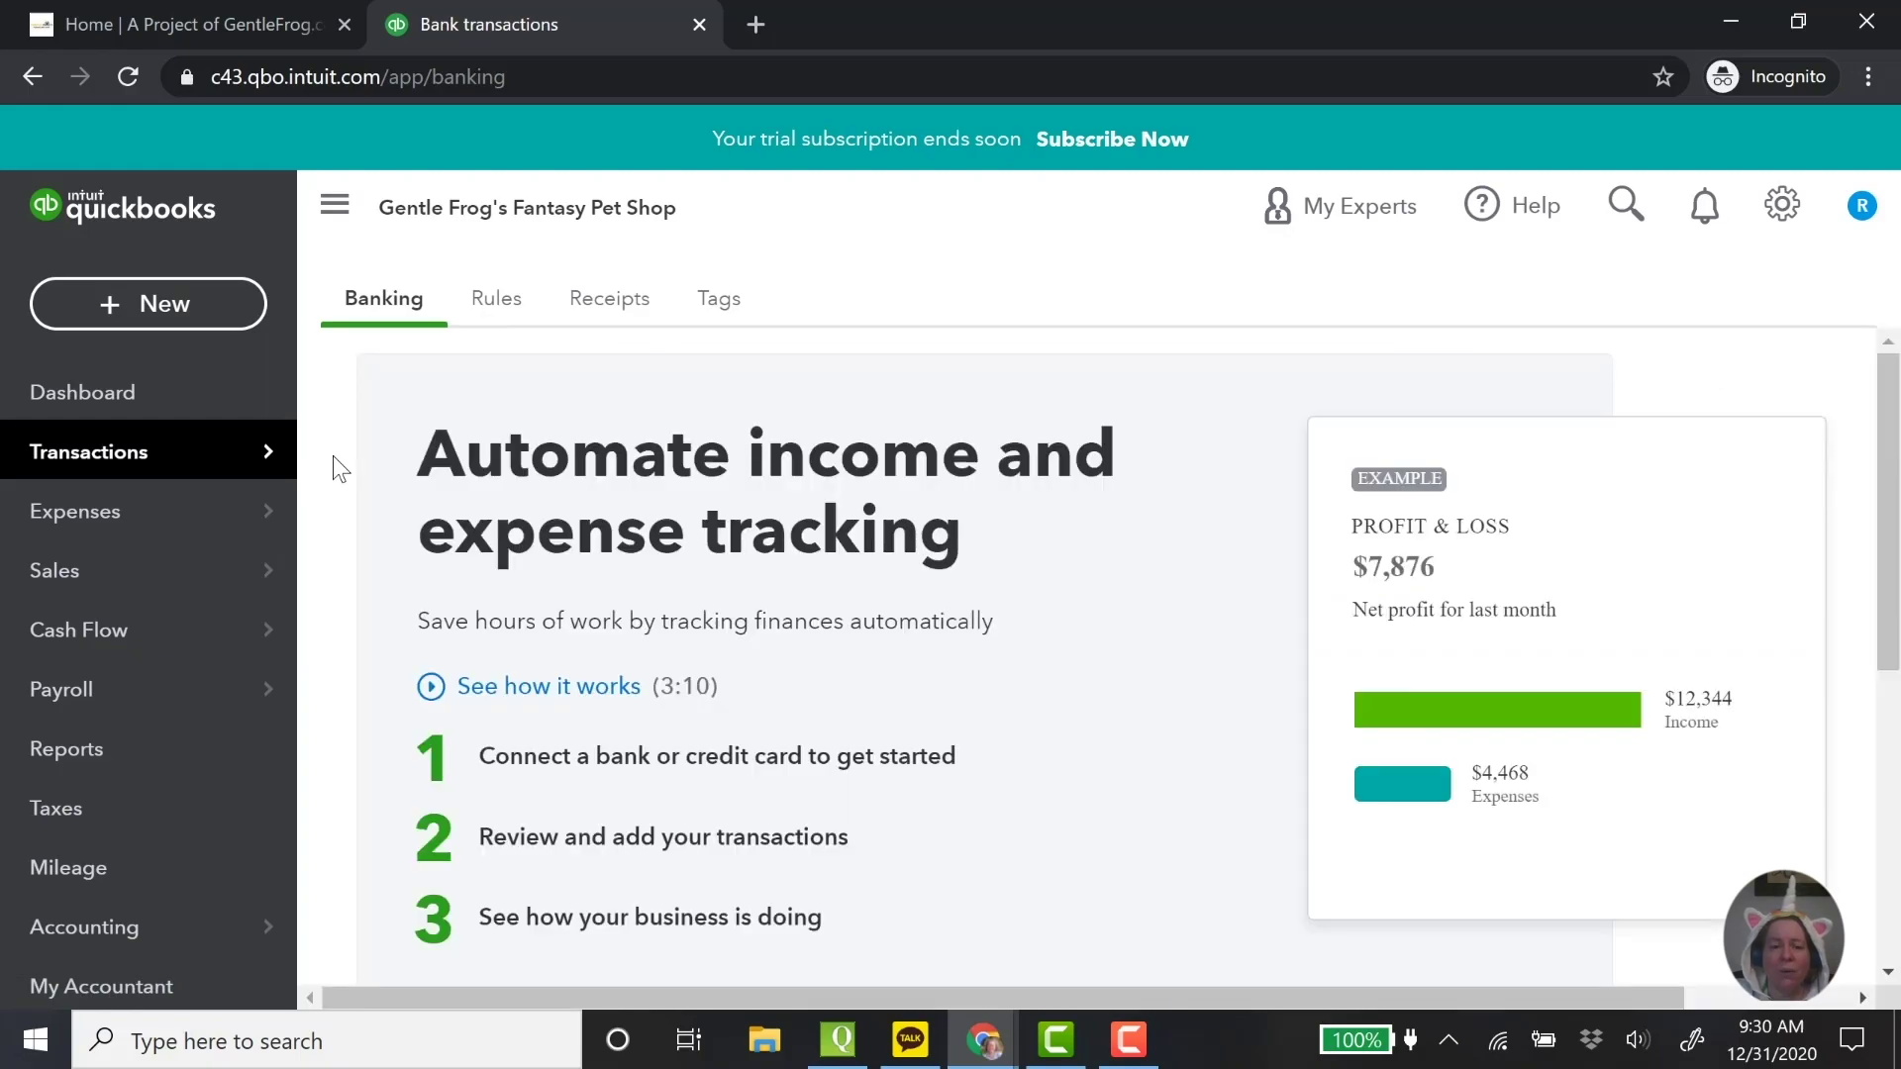
mouse_move(119, 460)
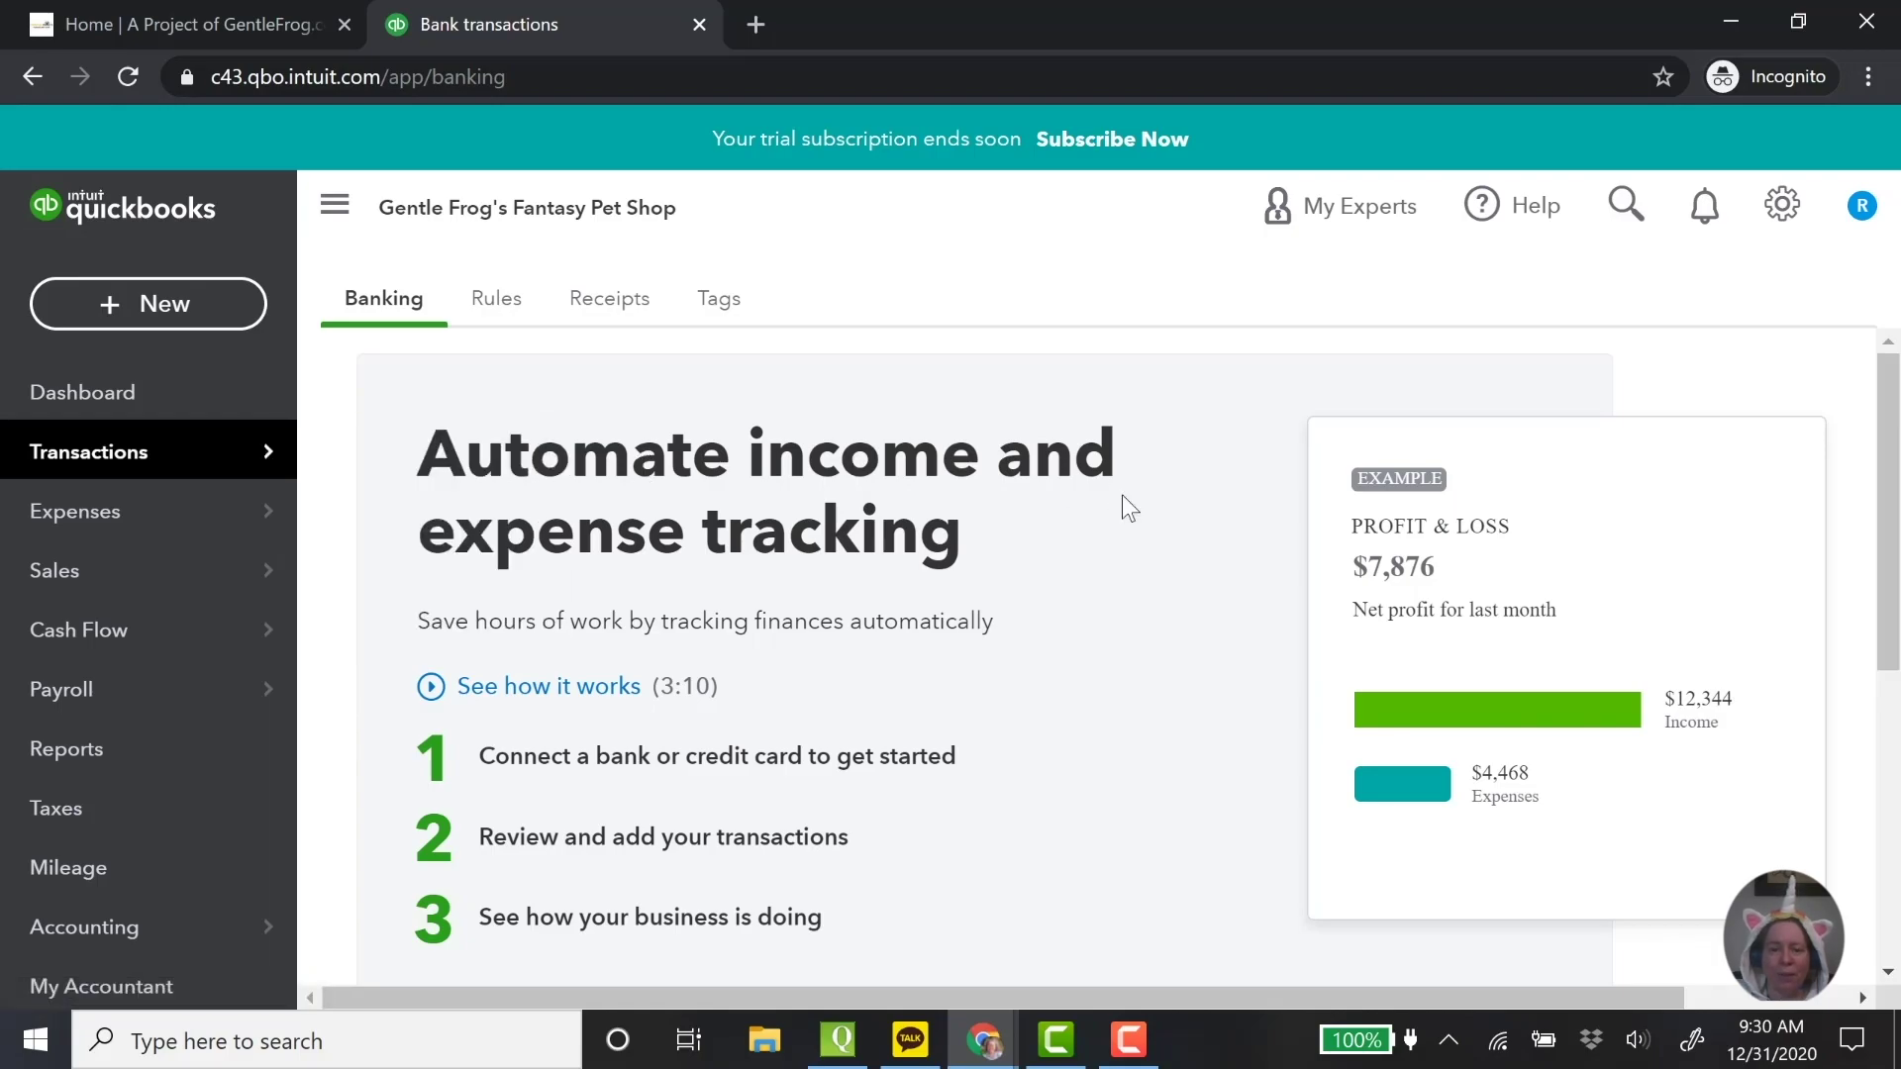
scroll(1108, 599, down, 4)
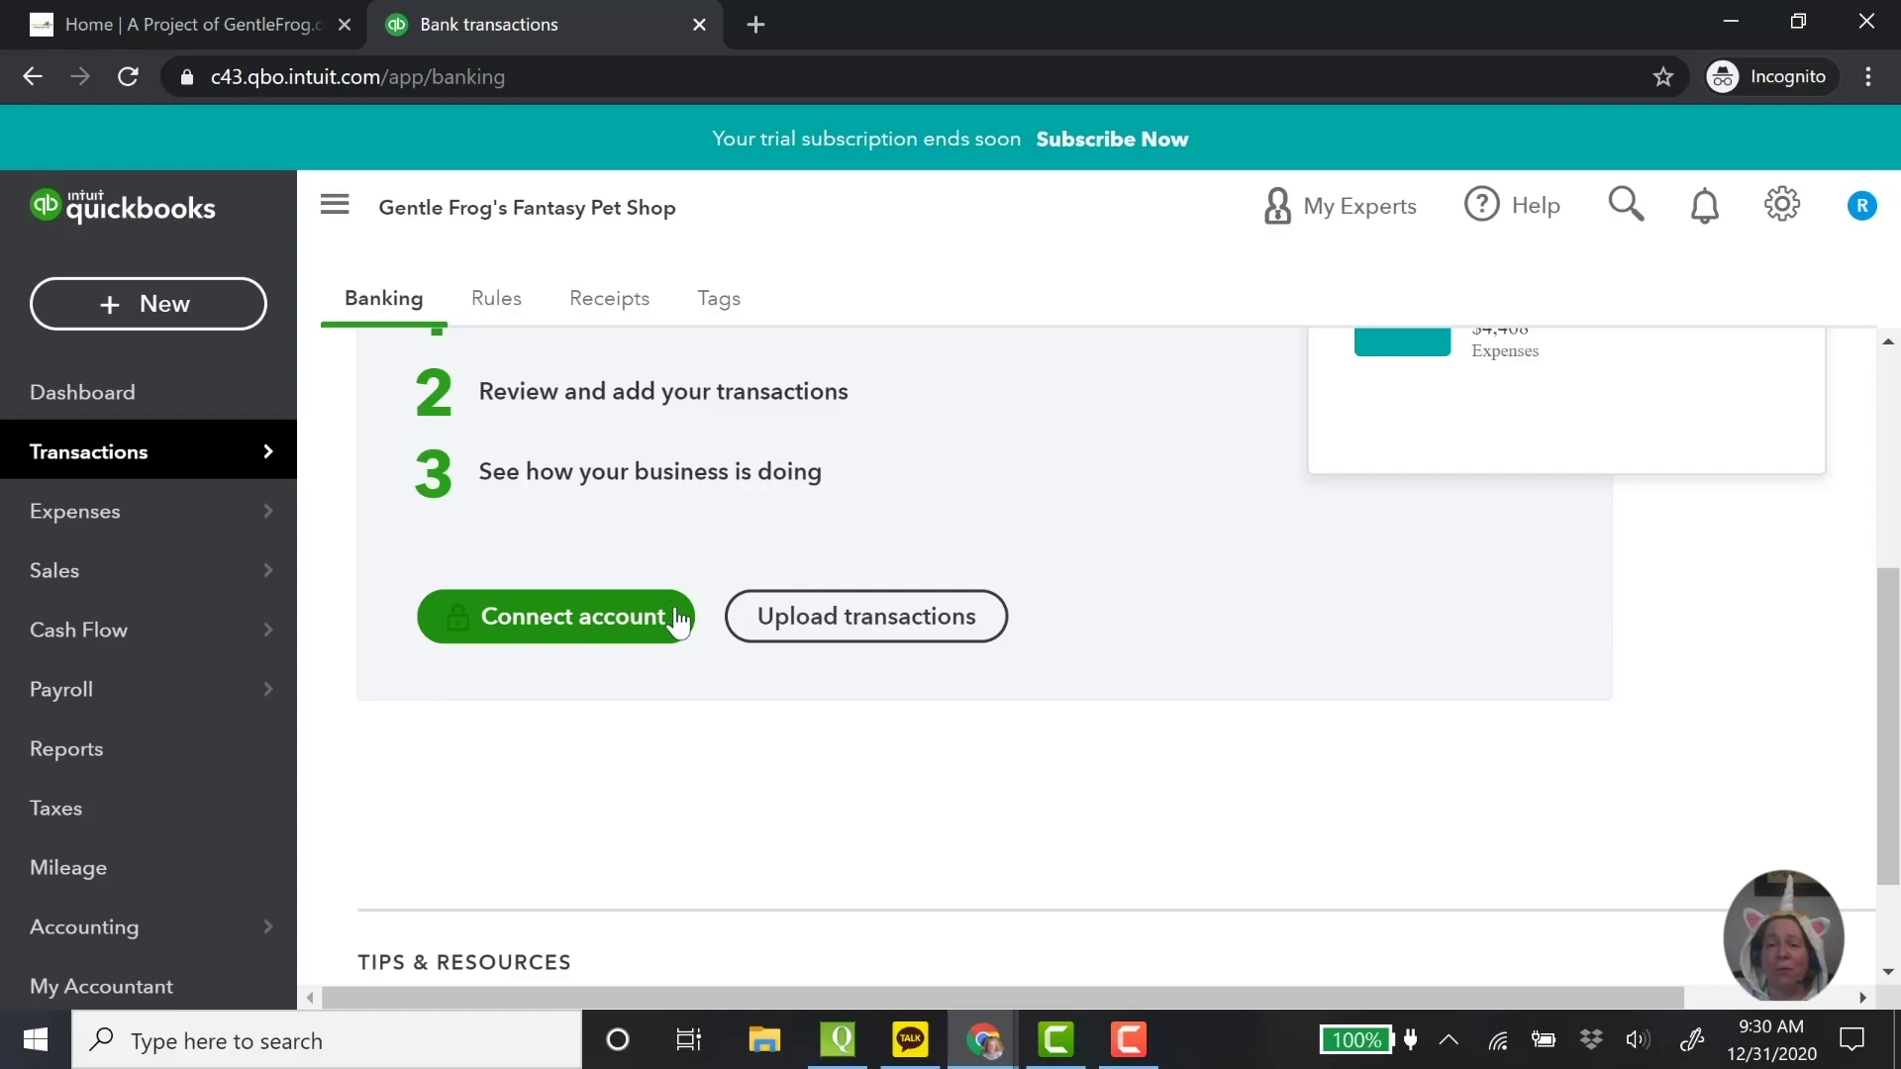
Step: Upload transactions from a CSV file, choosing 'Sample Bank csv - Use this for statements.csv' in Downloads
click(898, 620)
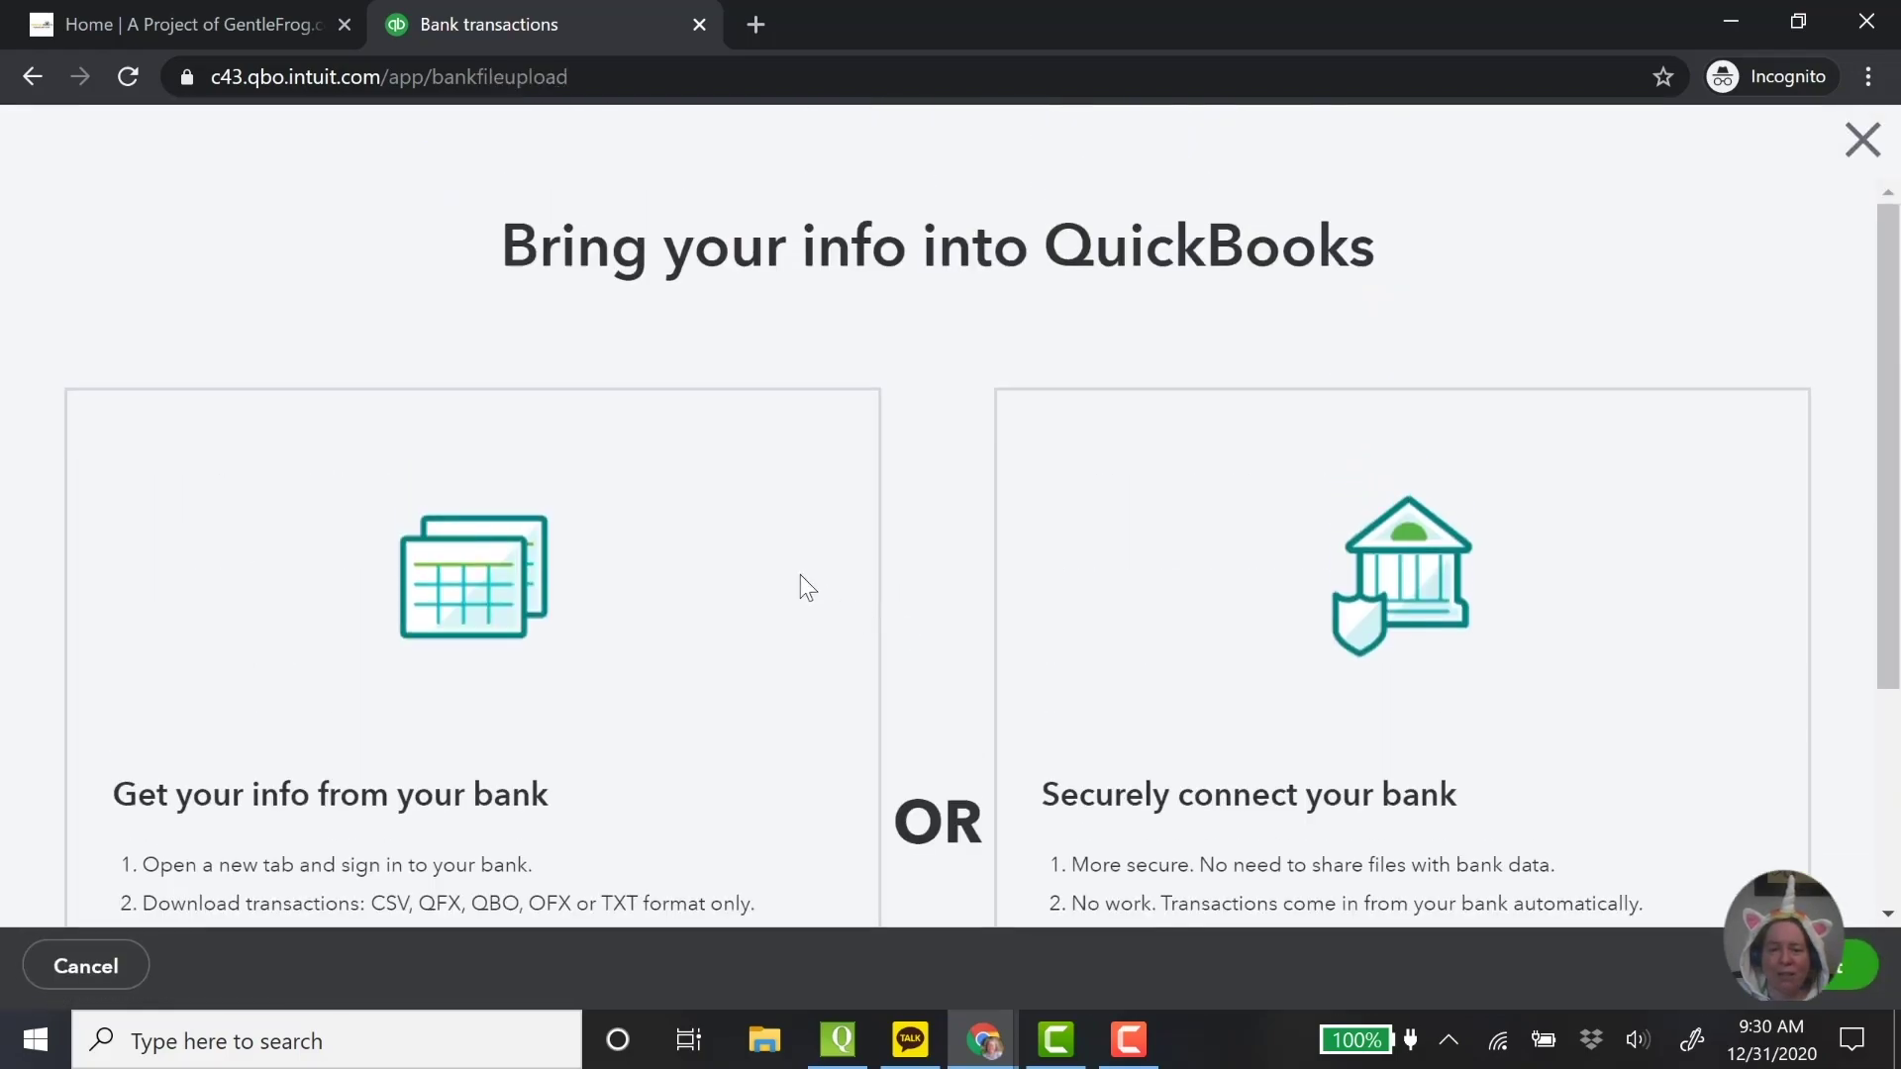
scroll(807, 589, down, 3)
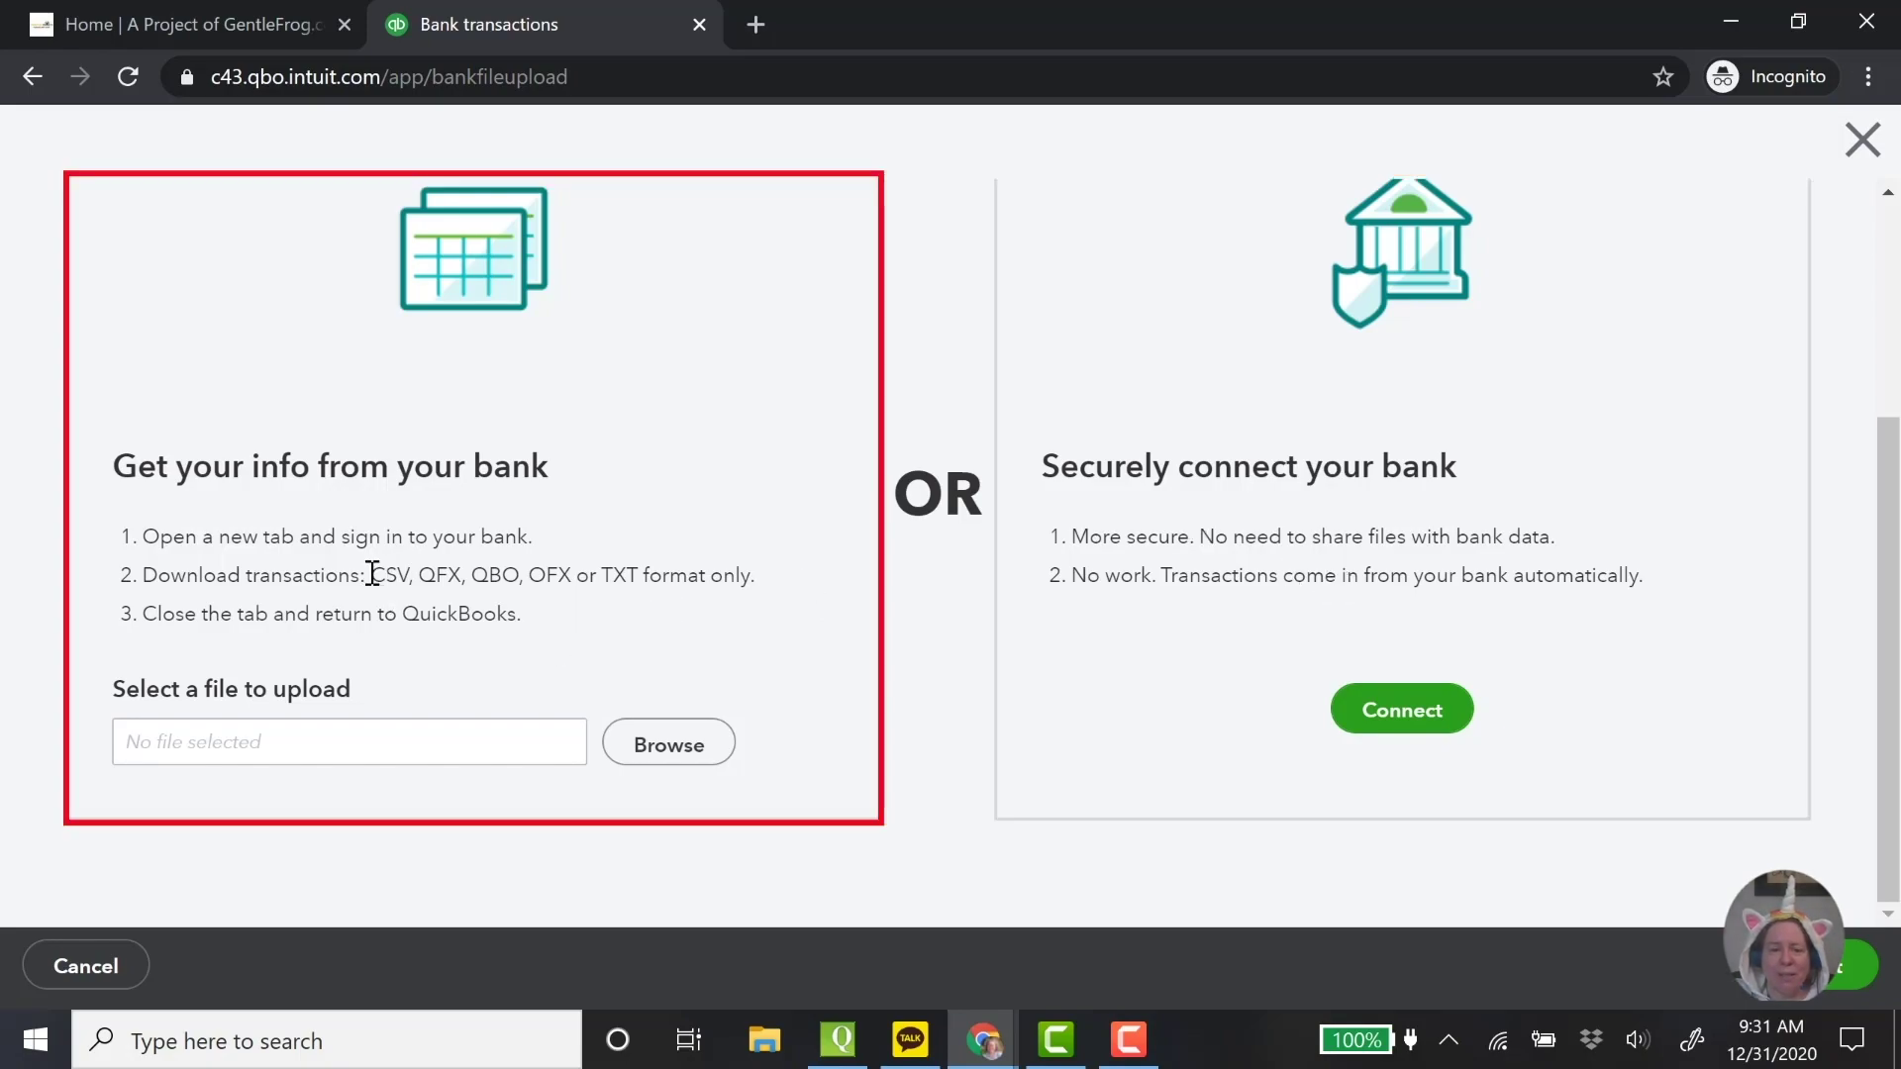
drag(373, 574, 413, 576)
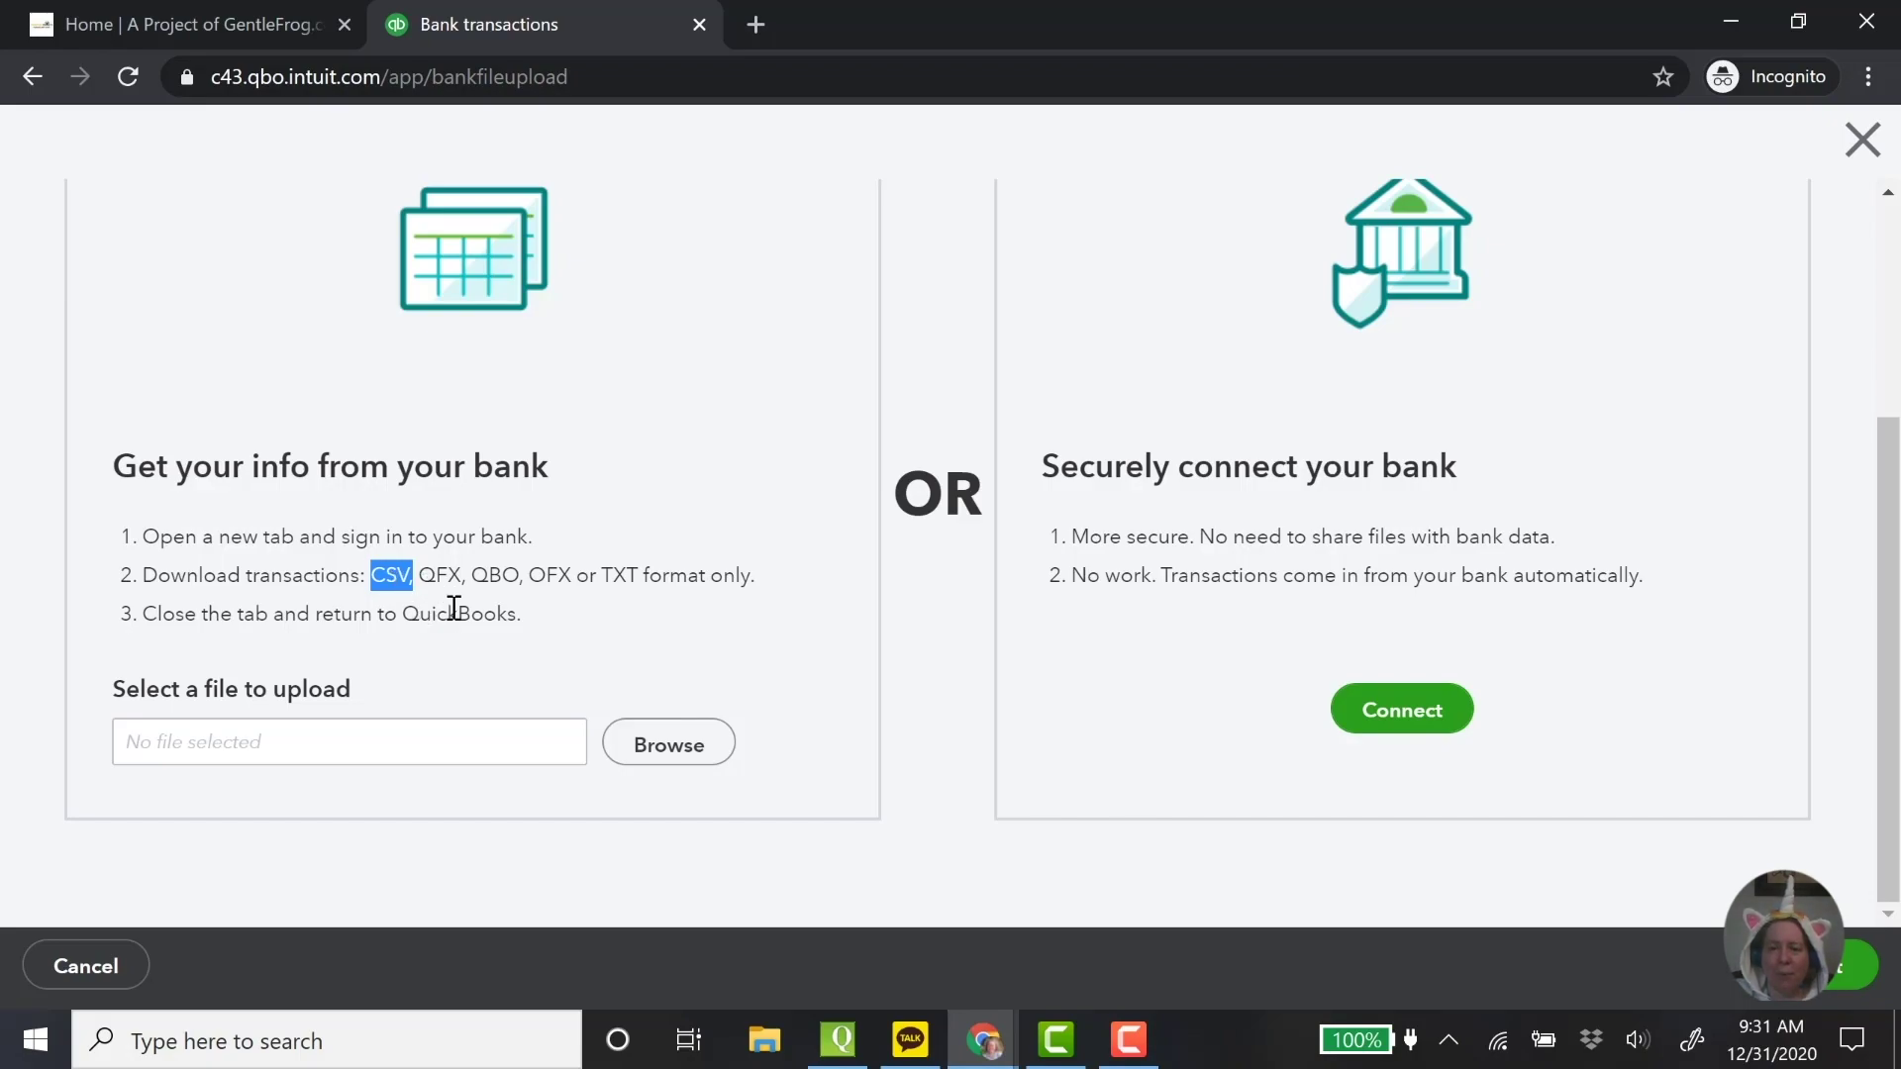
click(687, 751)
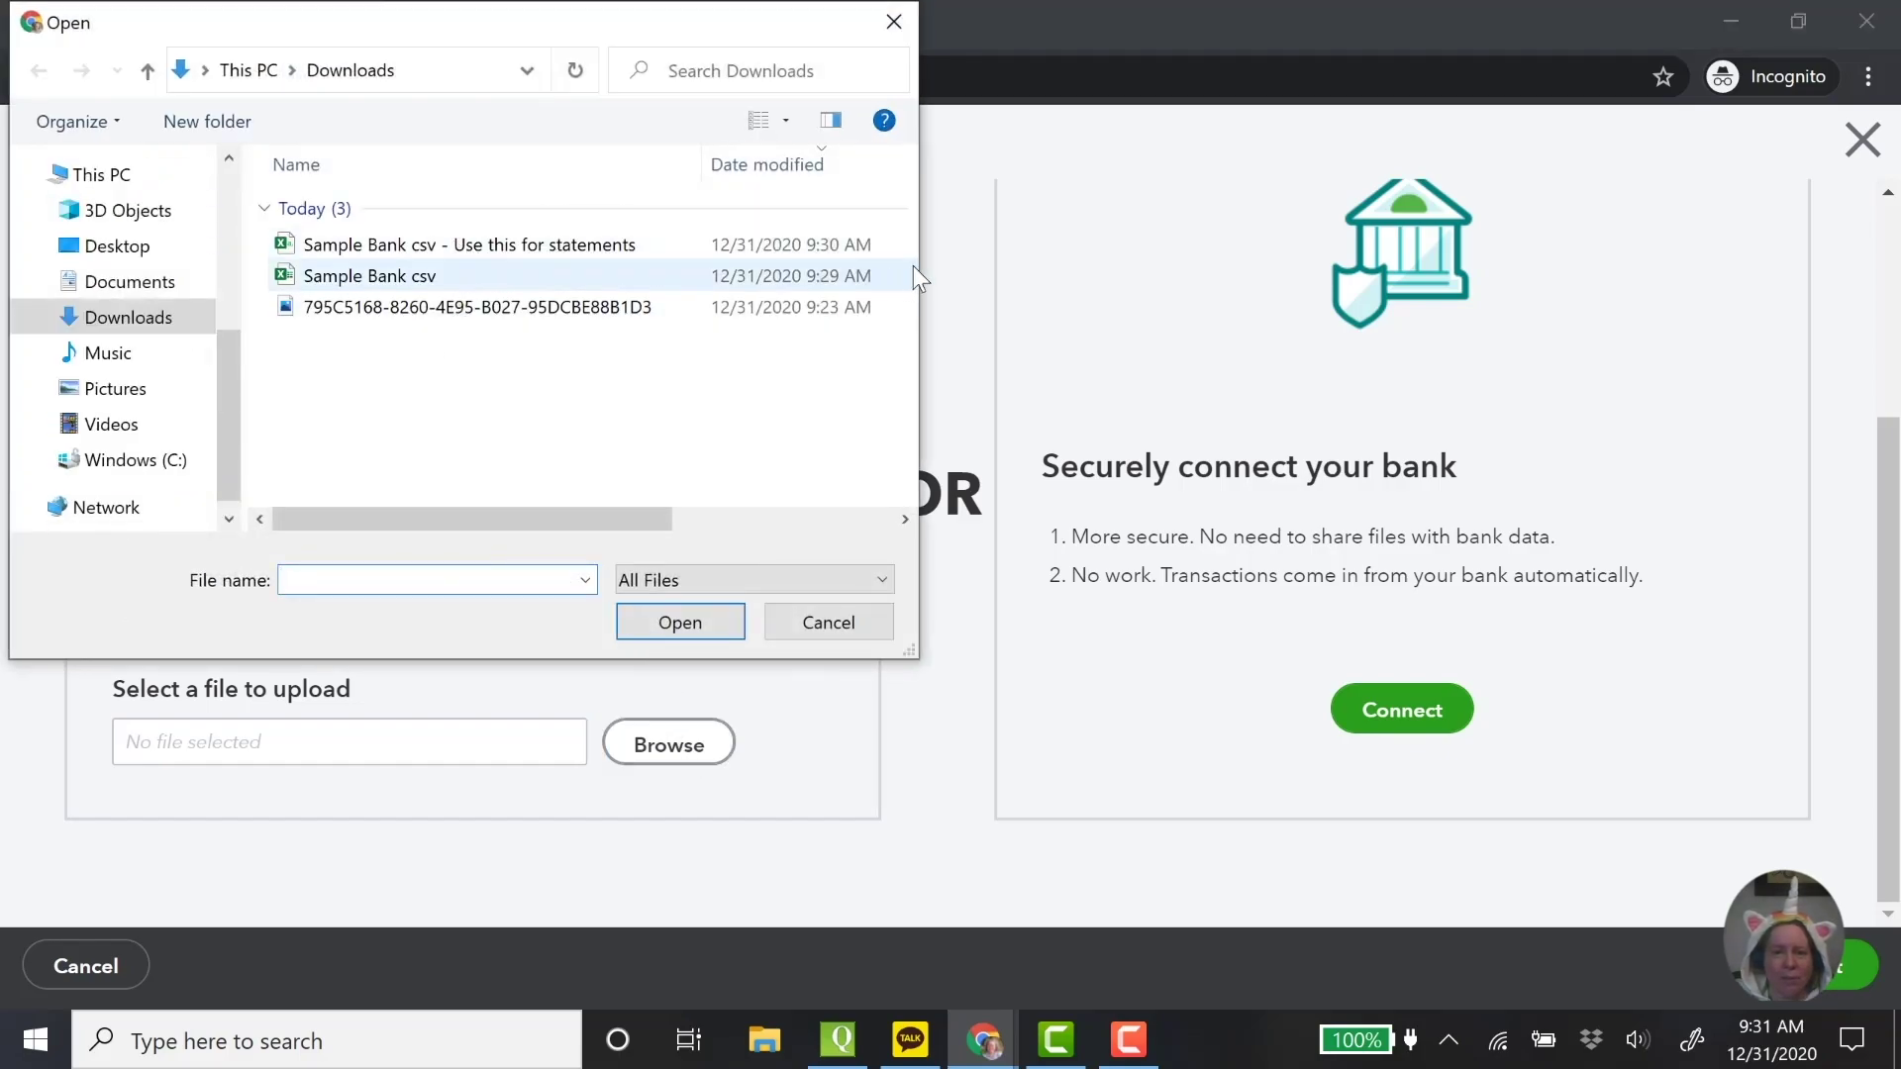
drag(915, 266, 1352, 265)
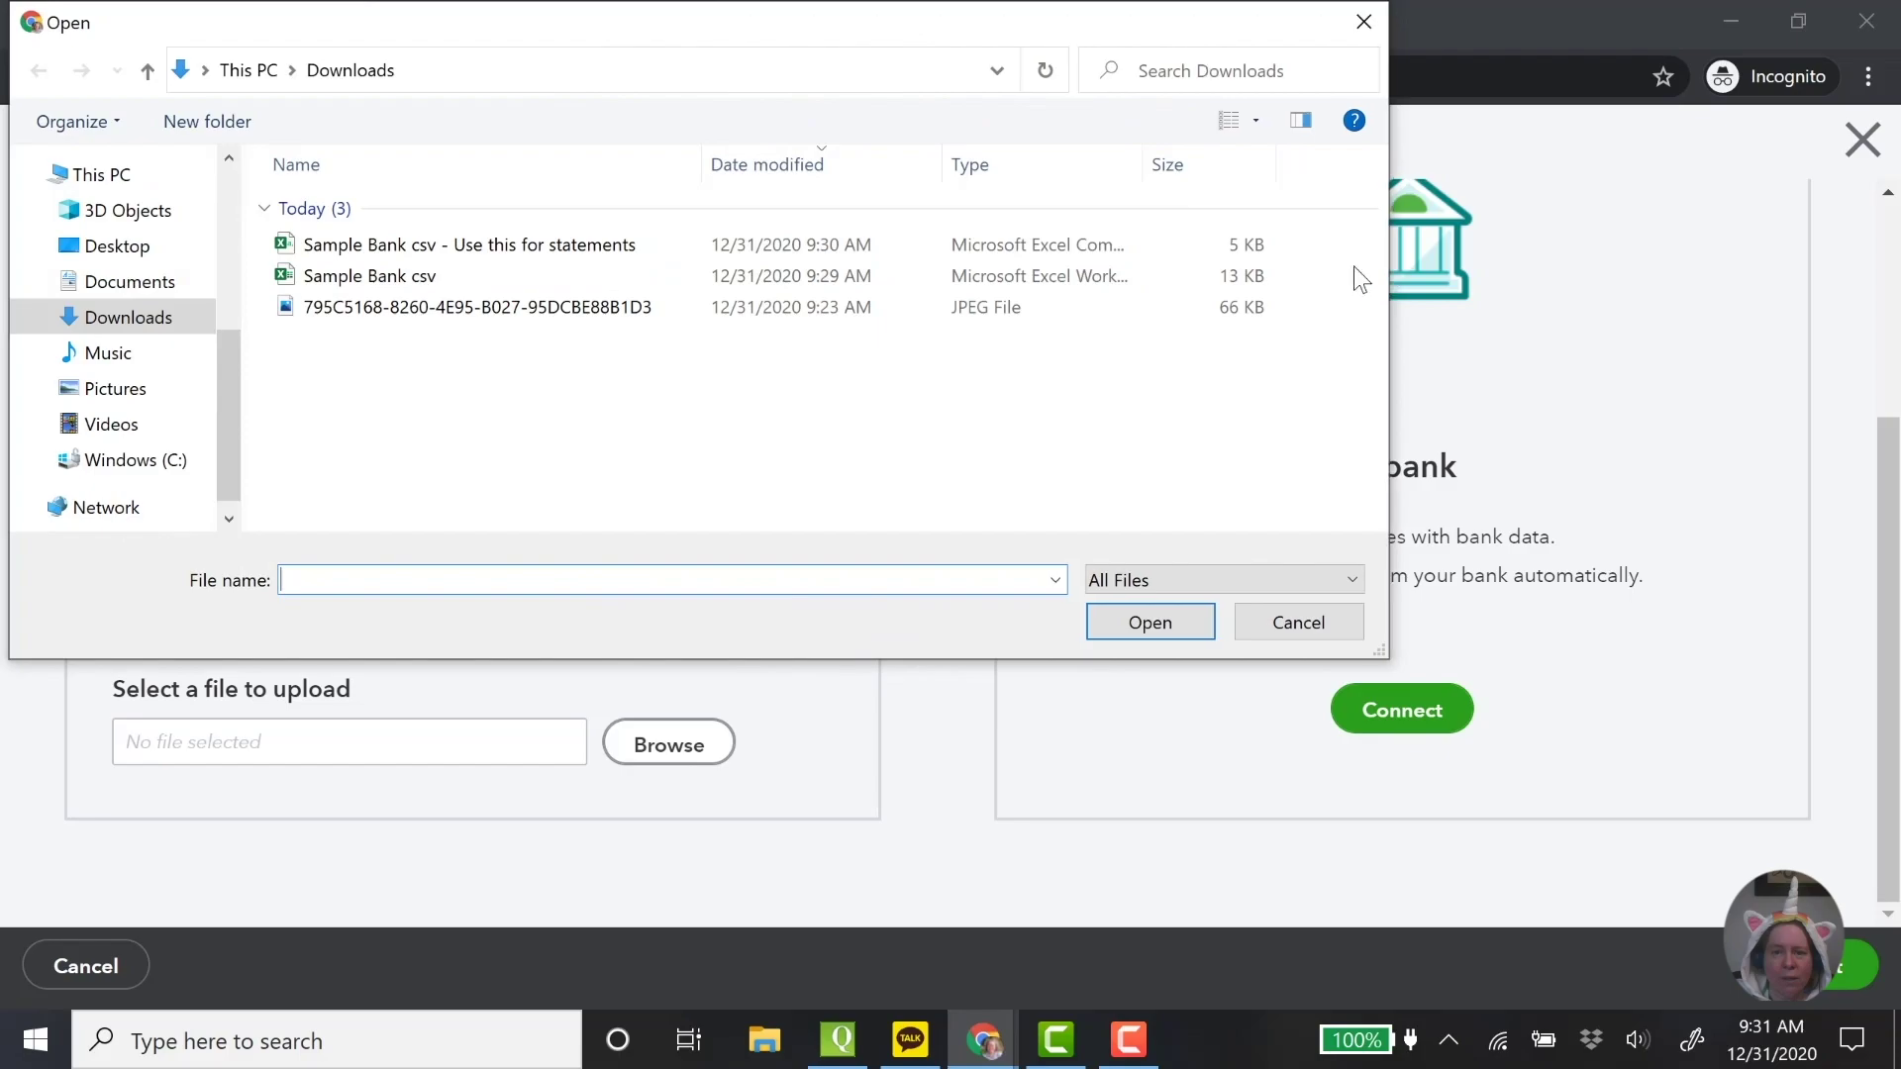
click(1137, 247)
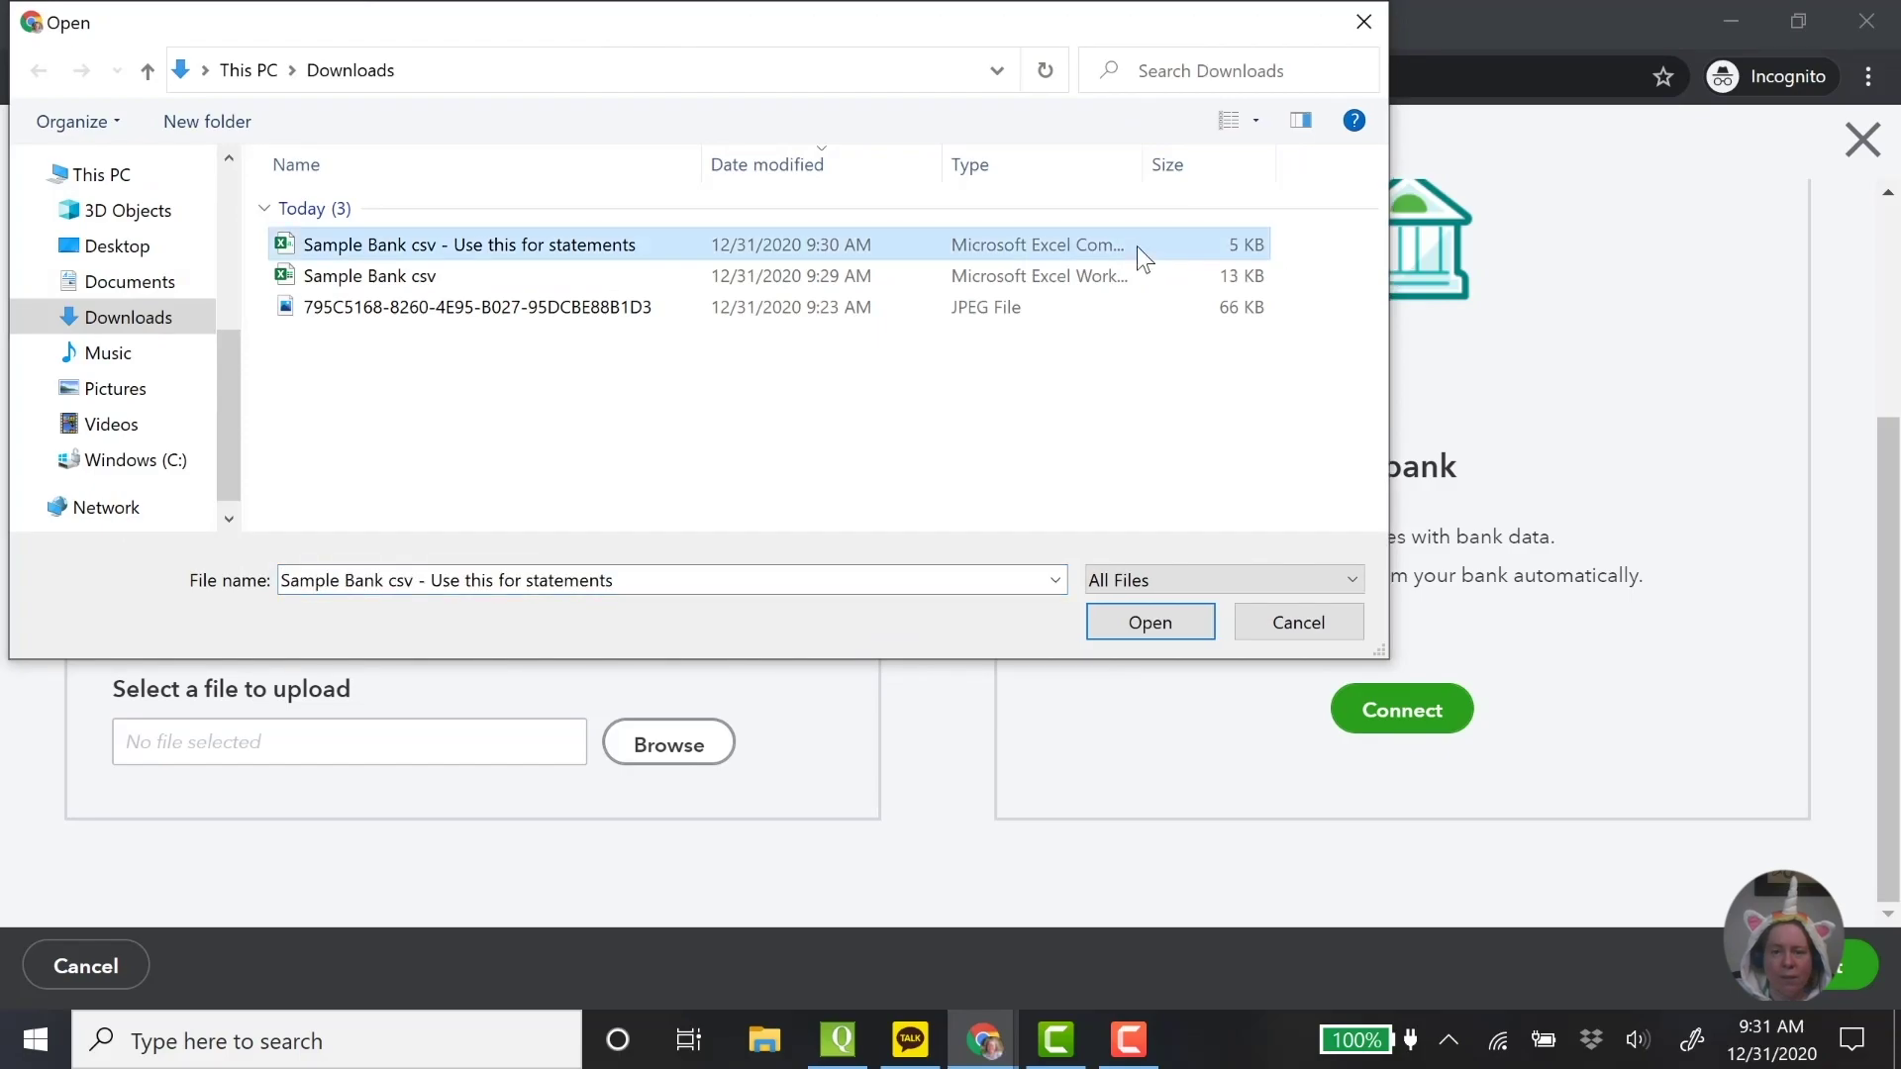
click(1132, 639)
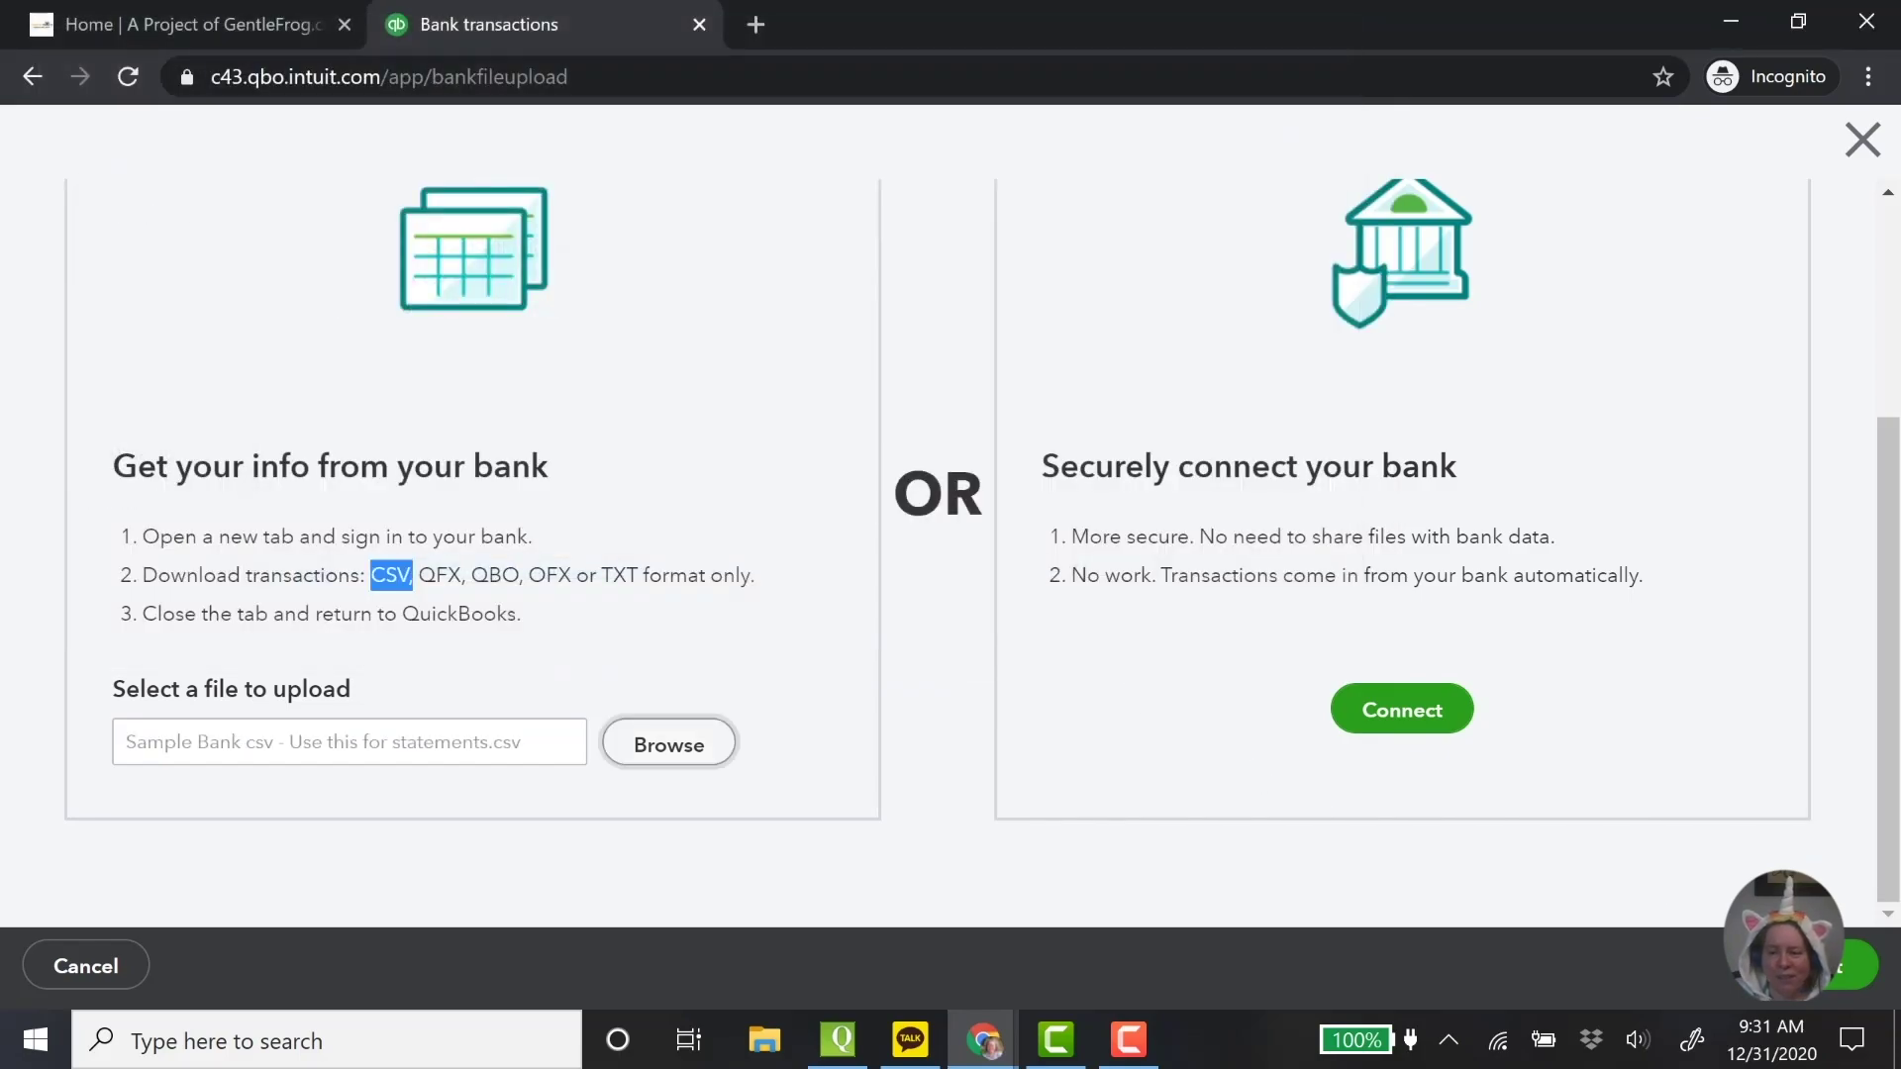
Step: Select Checking as the QuickBooks account for the uploaded bank file and proceed to column mapping
click(1820, 975)
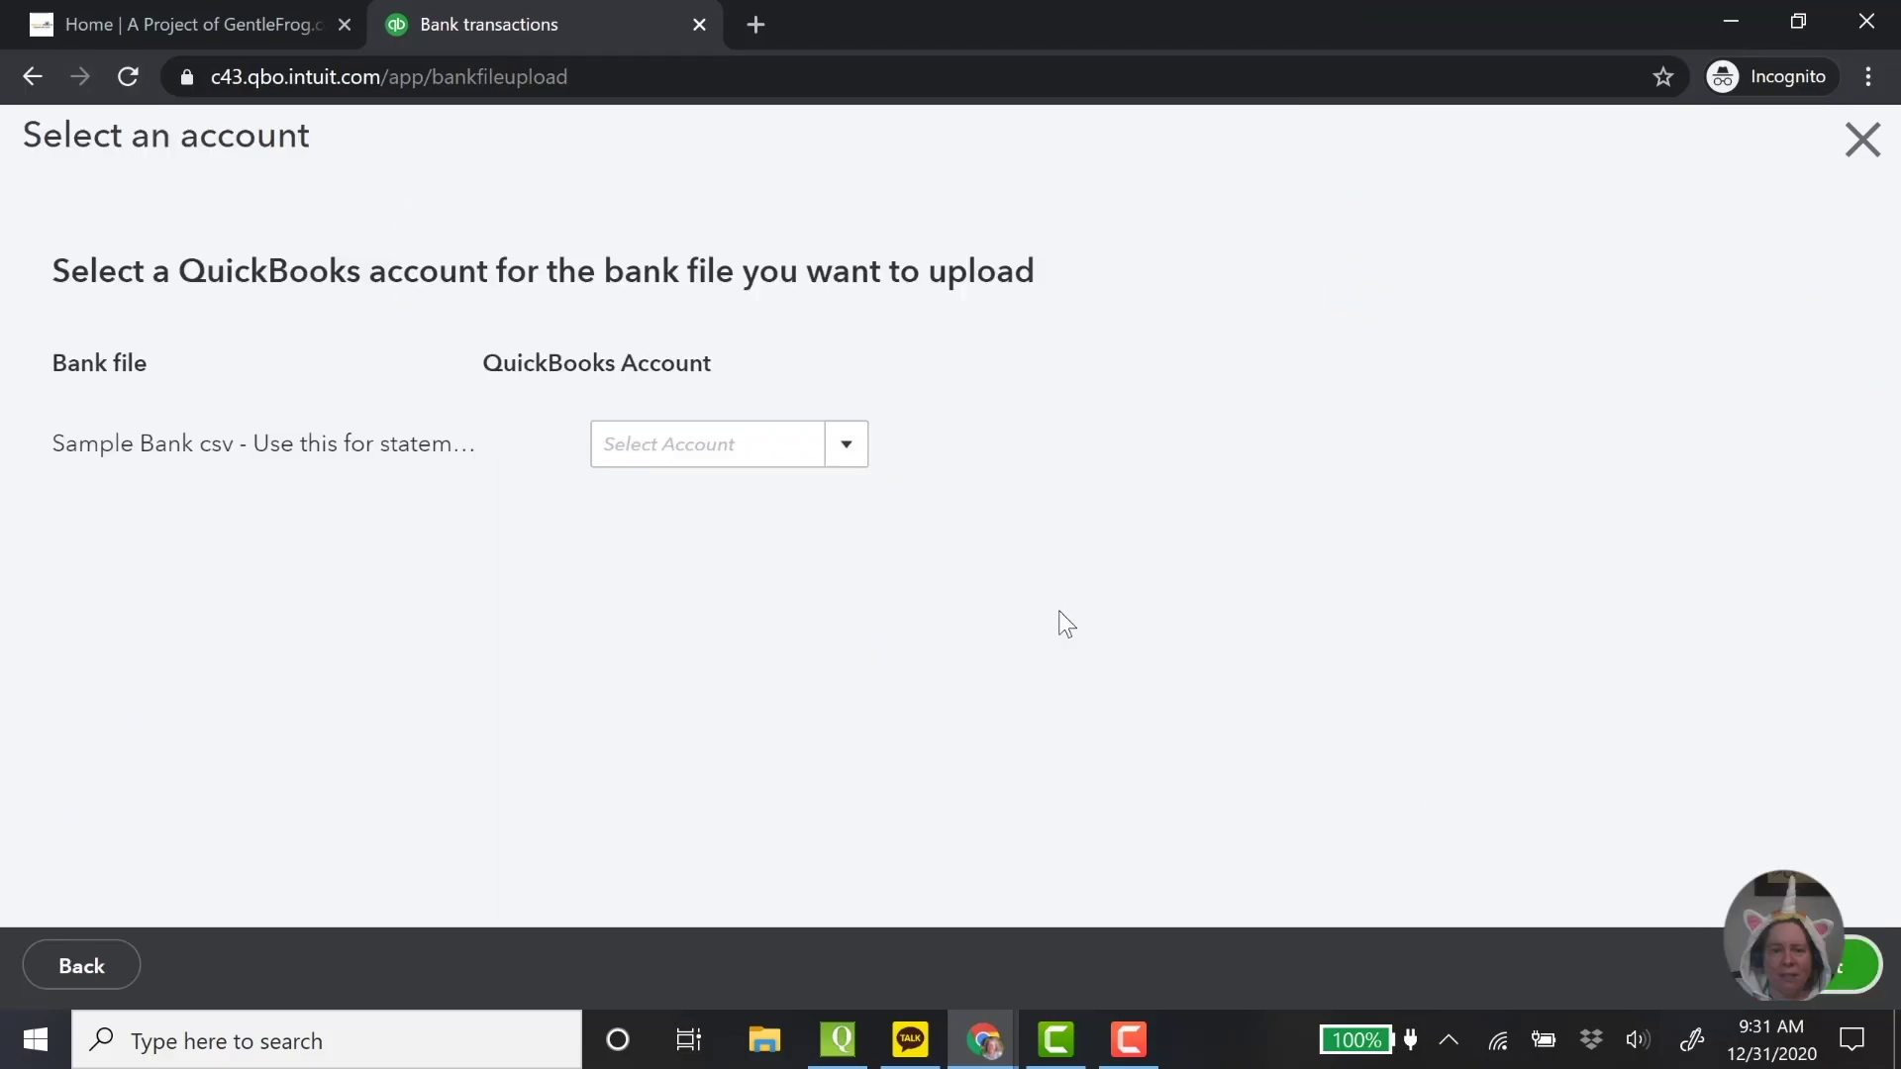
click(844, 449)
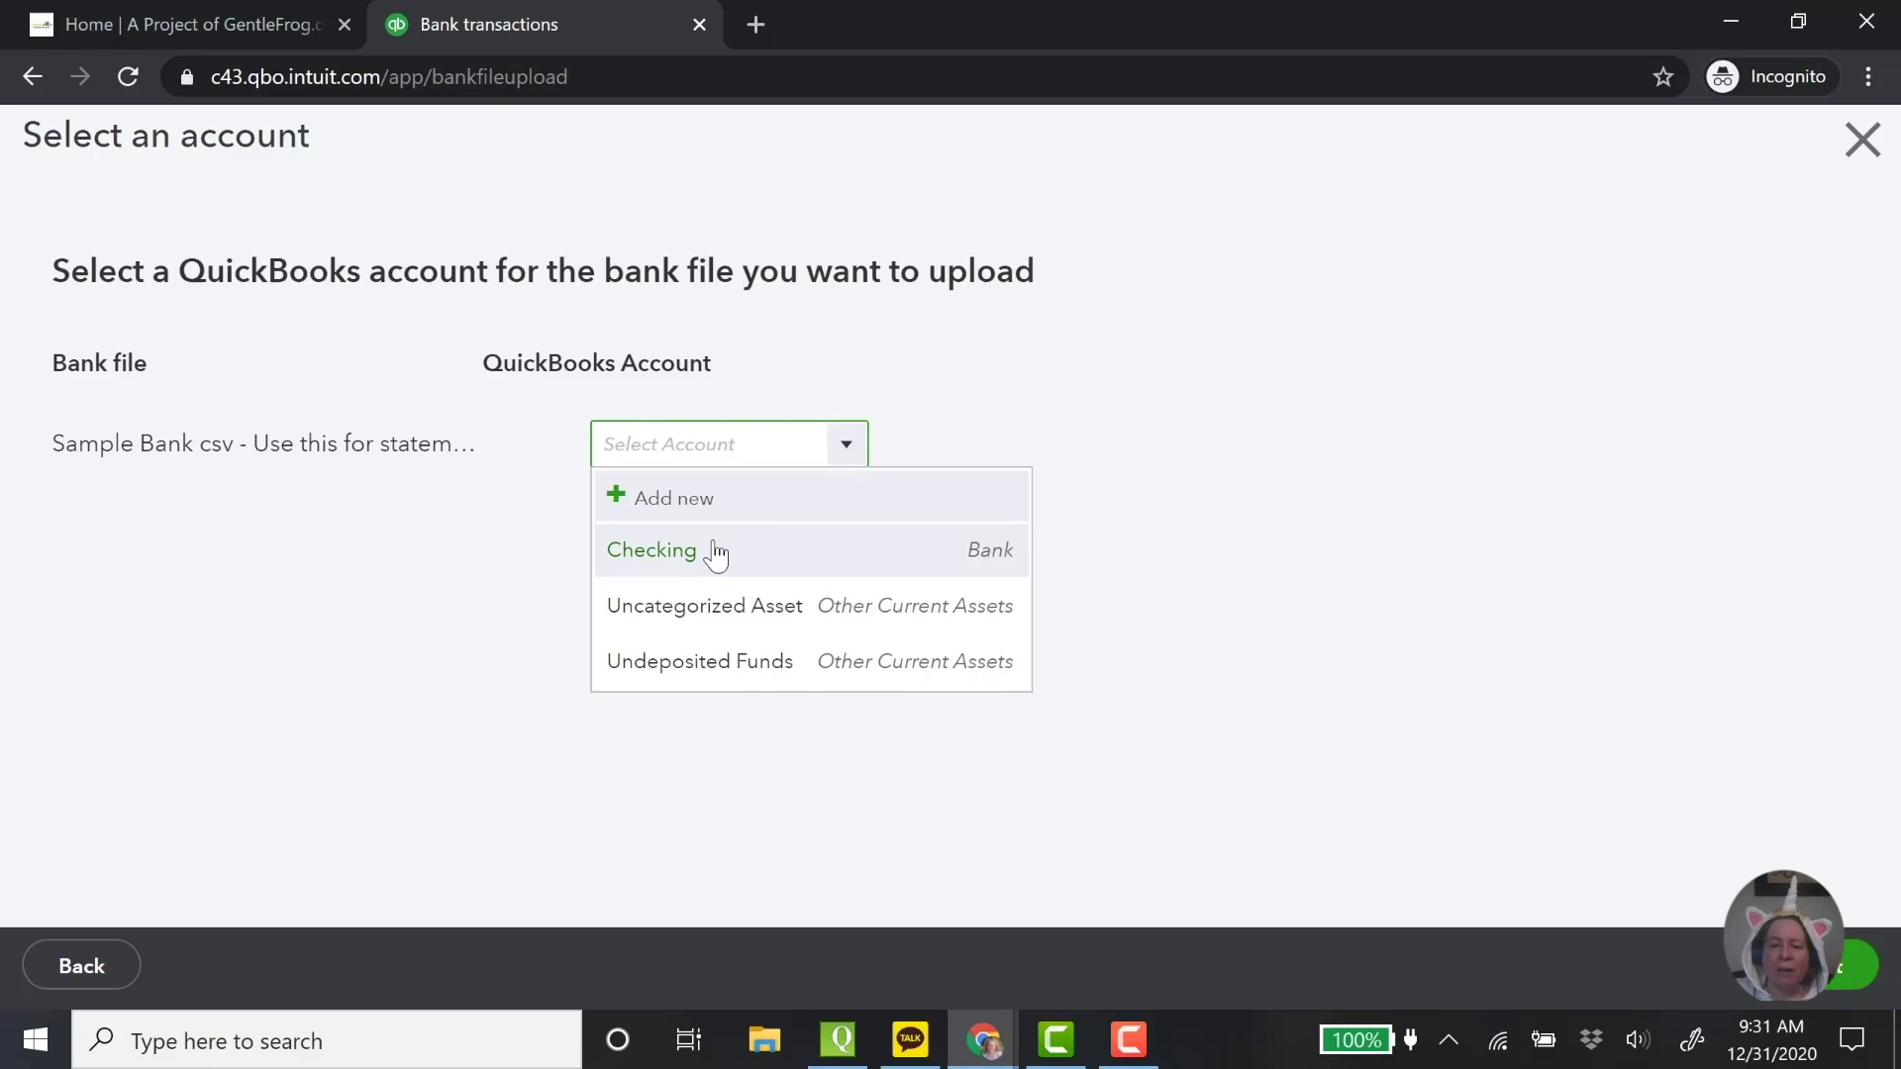
click(656, 551)
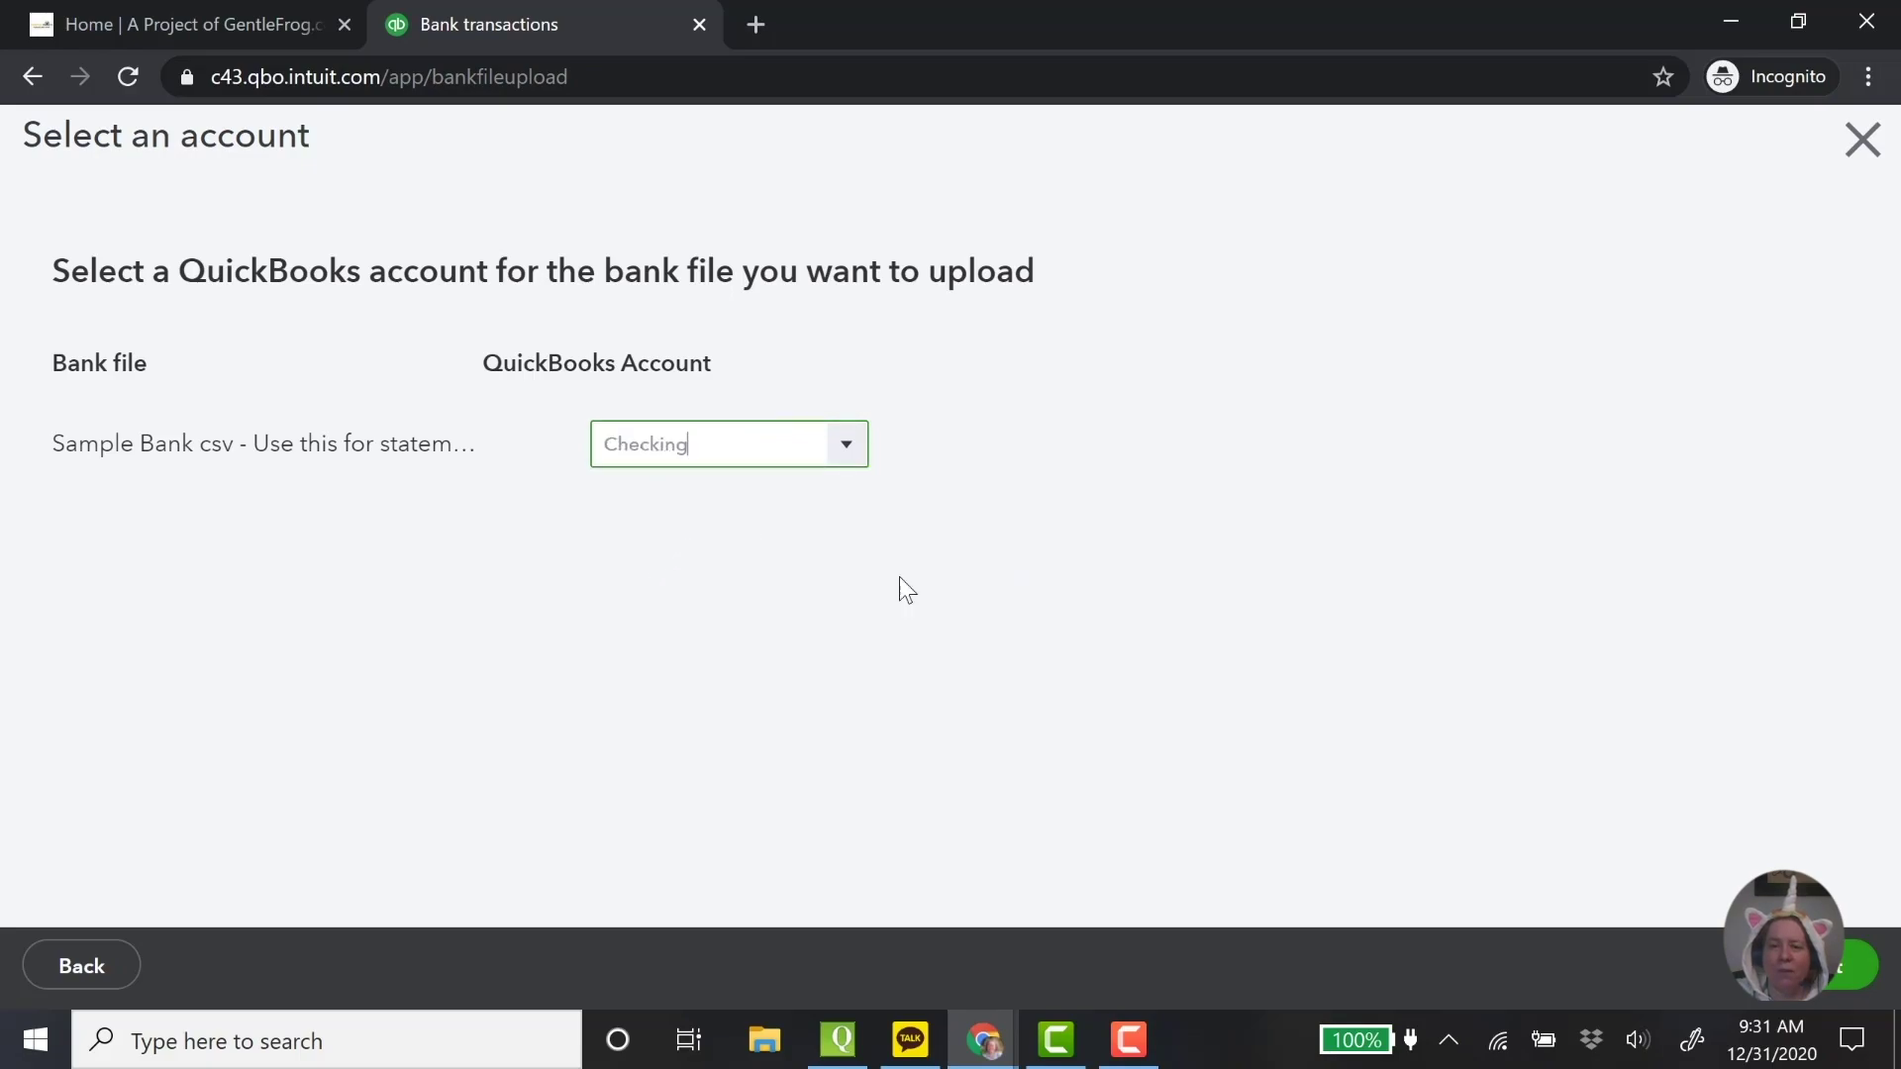
click(1826, 972)
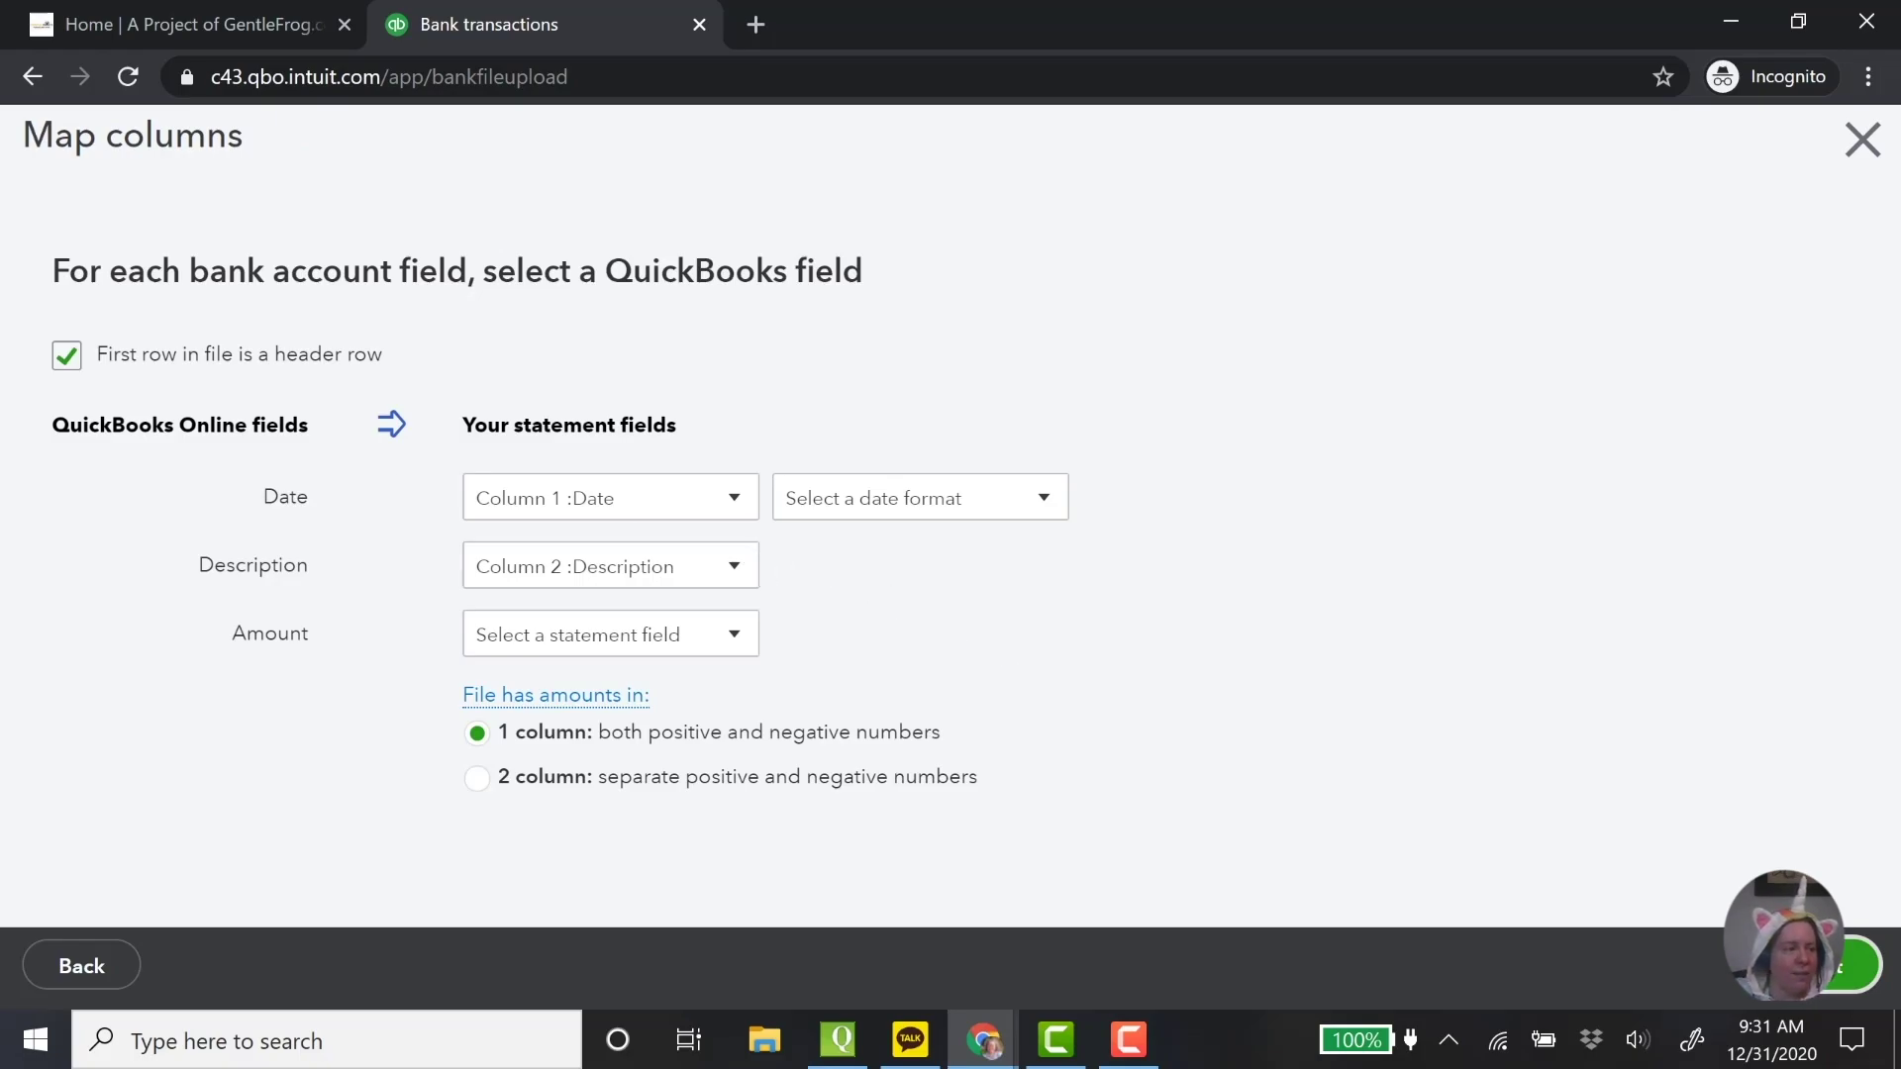
Step: Set the date format to MM-dd-yyyy after comparing against the spreadsheet's columns
drag(0, 51, 1405, 24)
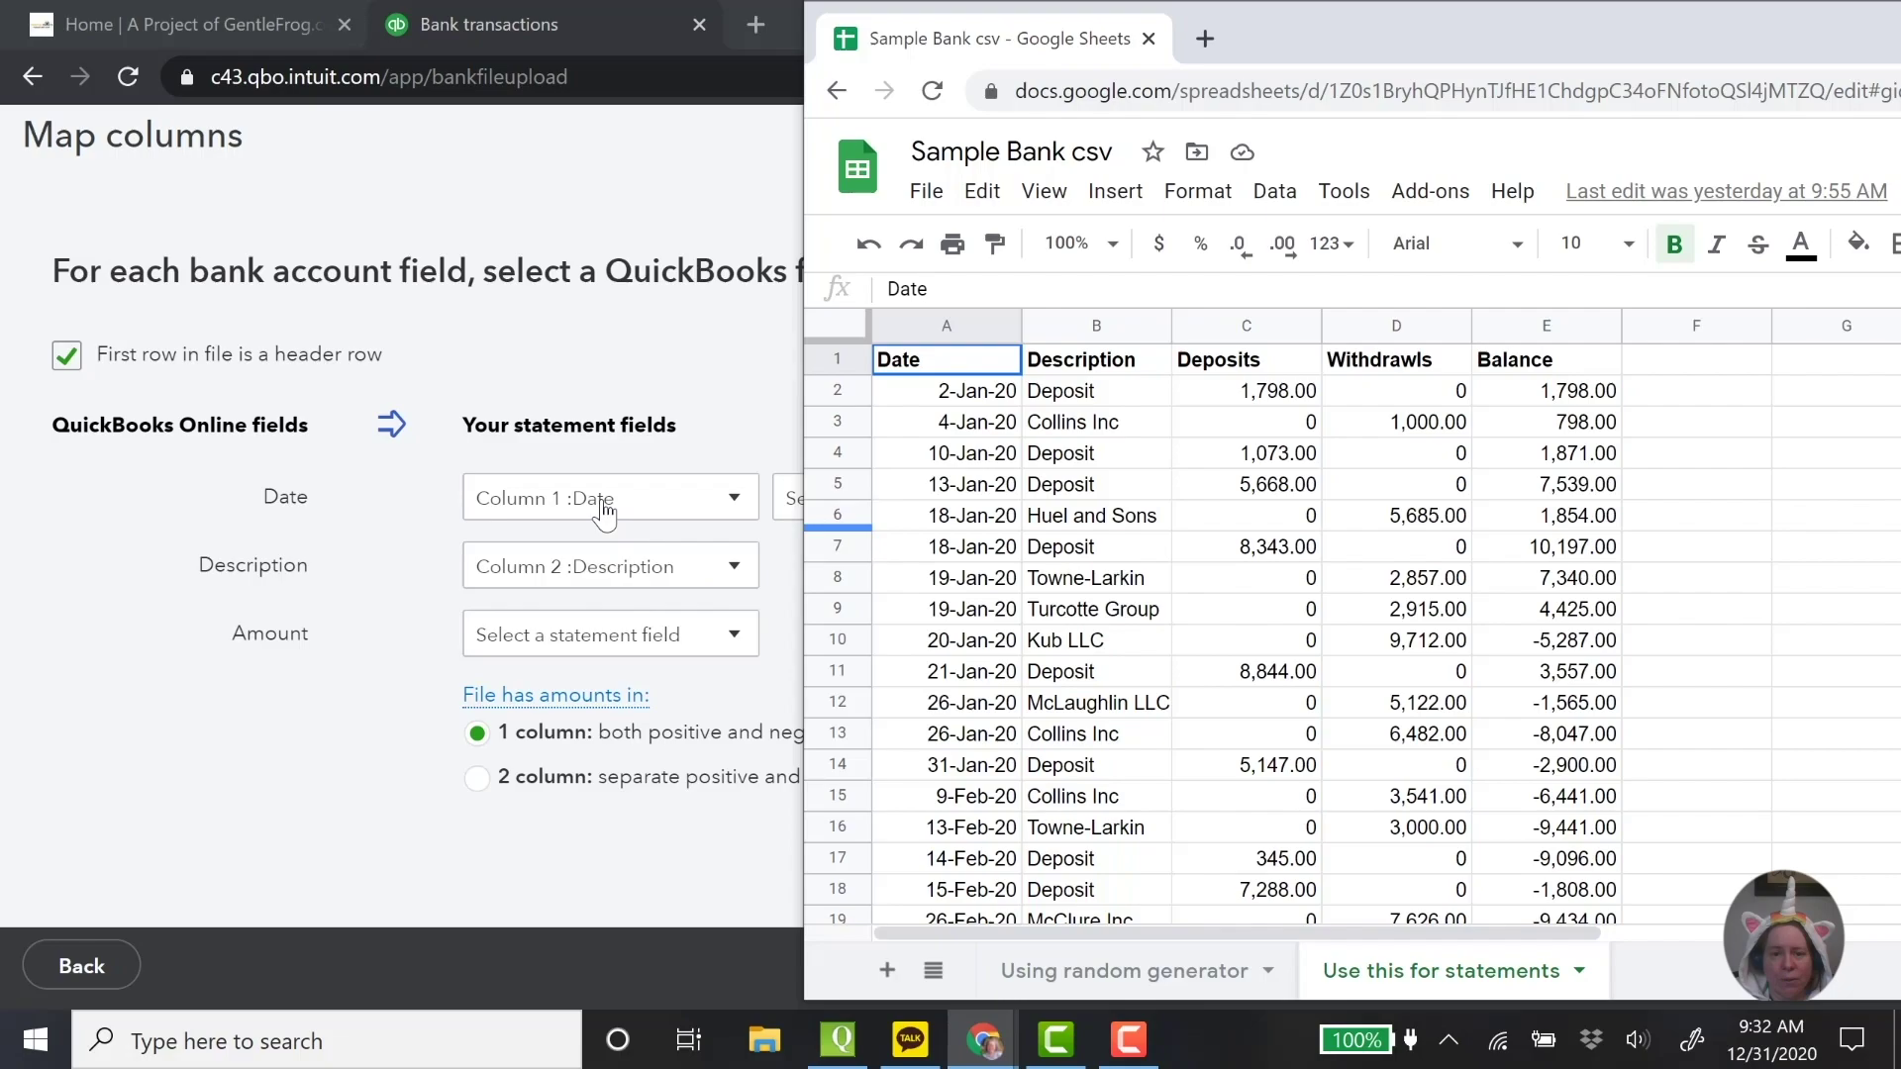
drag(1287, 56, 1512, 56)
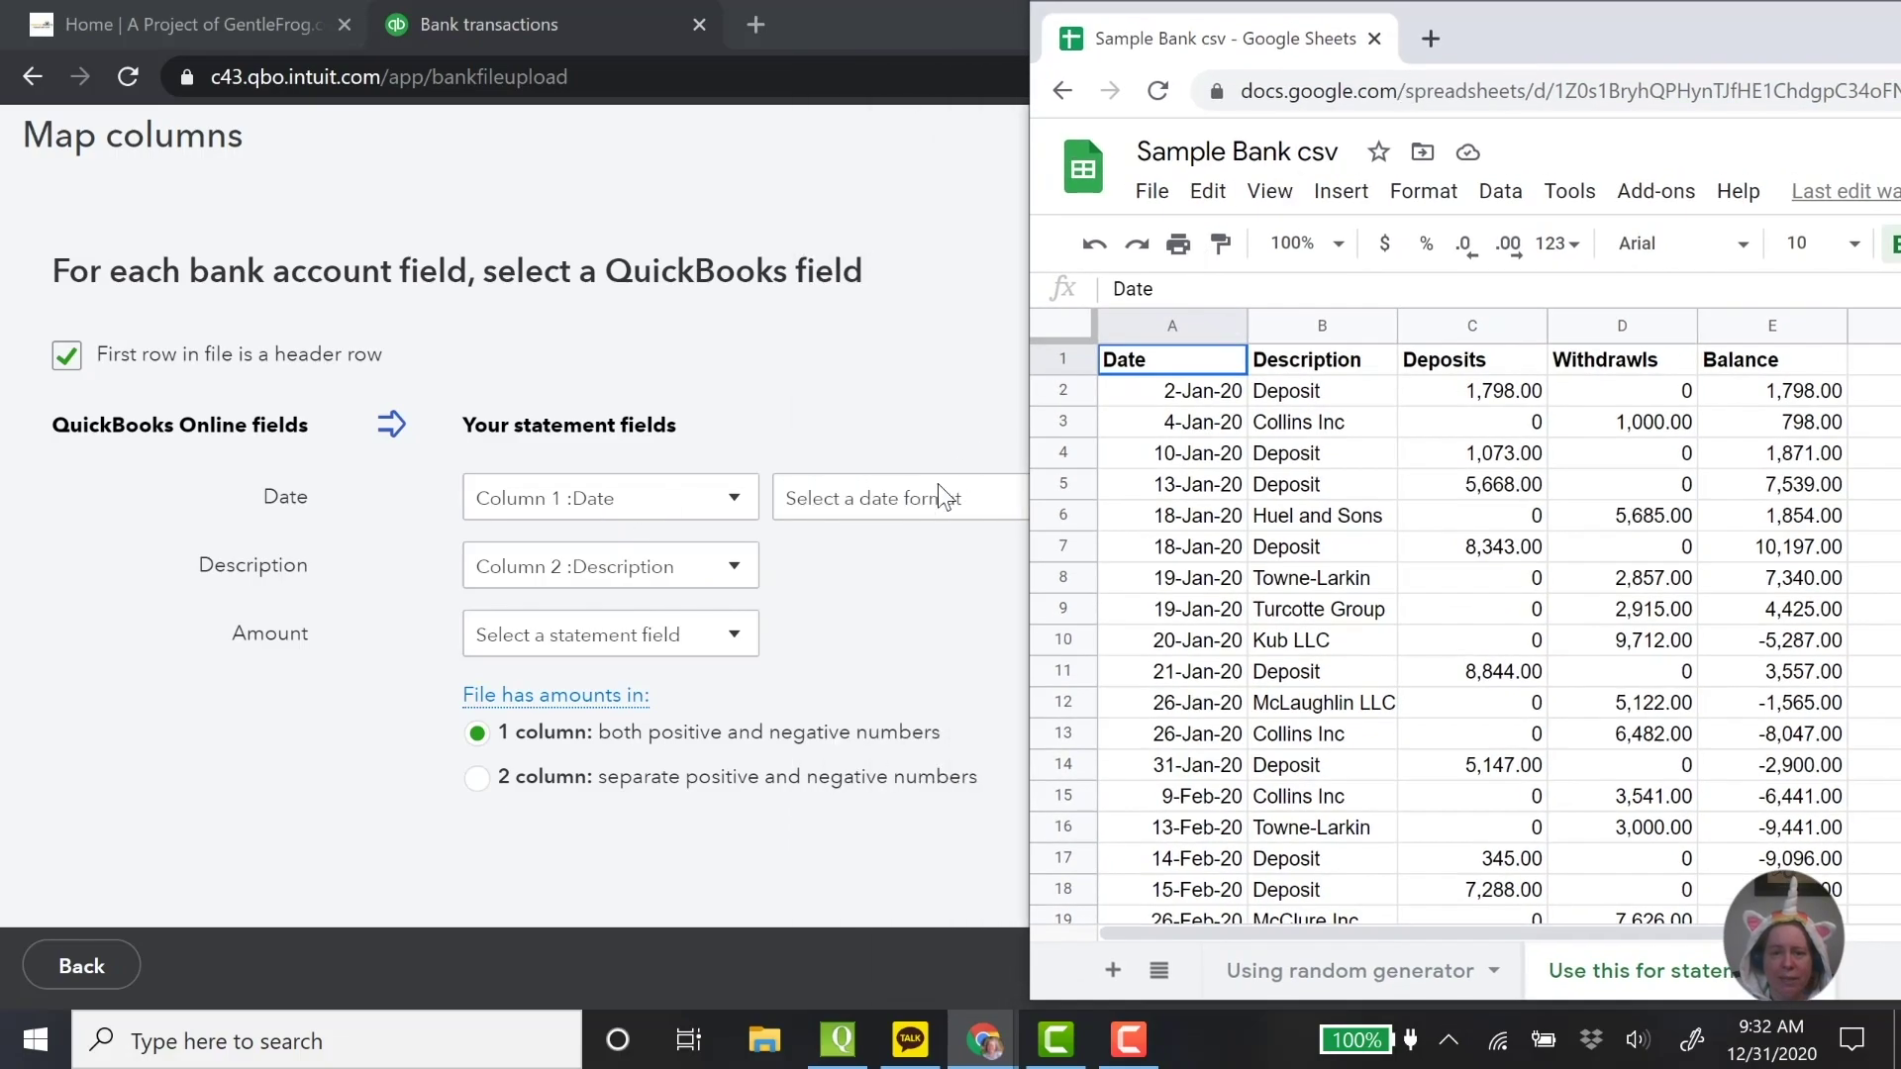
click(899, 500)
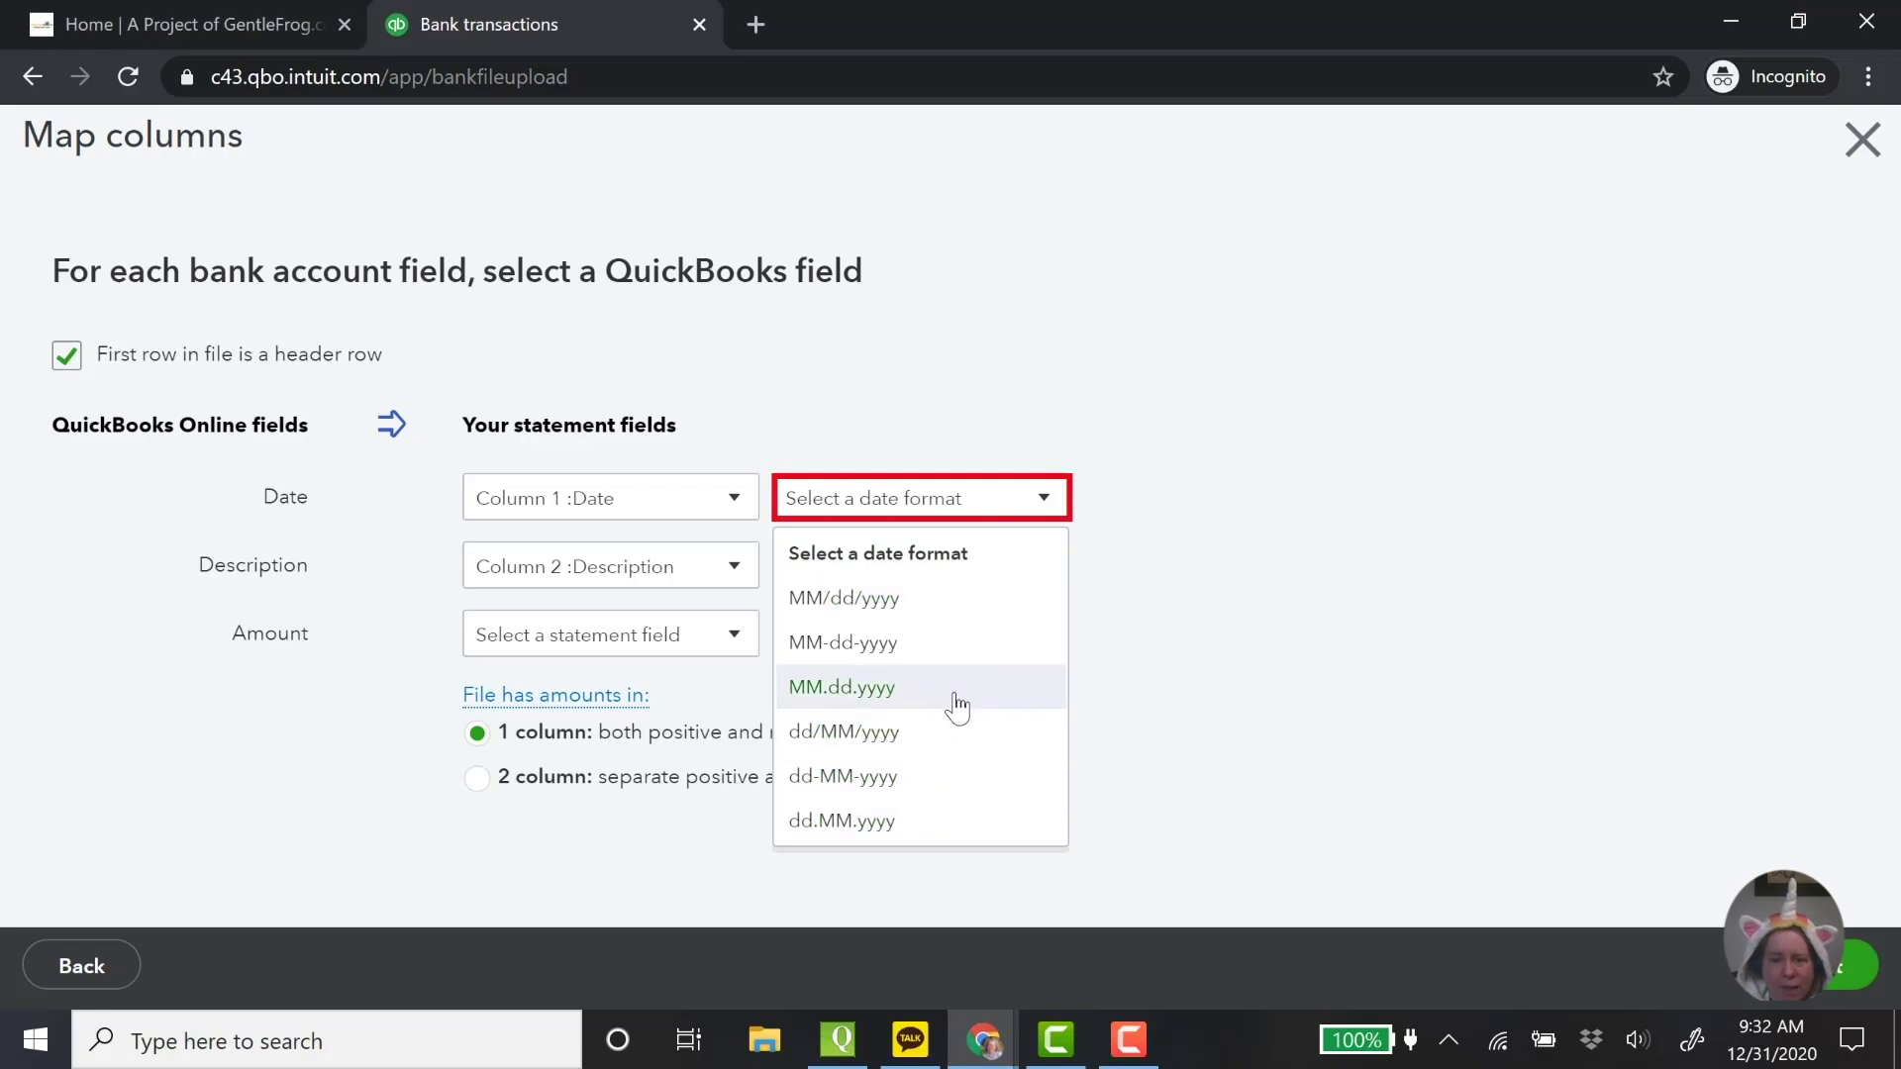
click(909, 646)
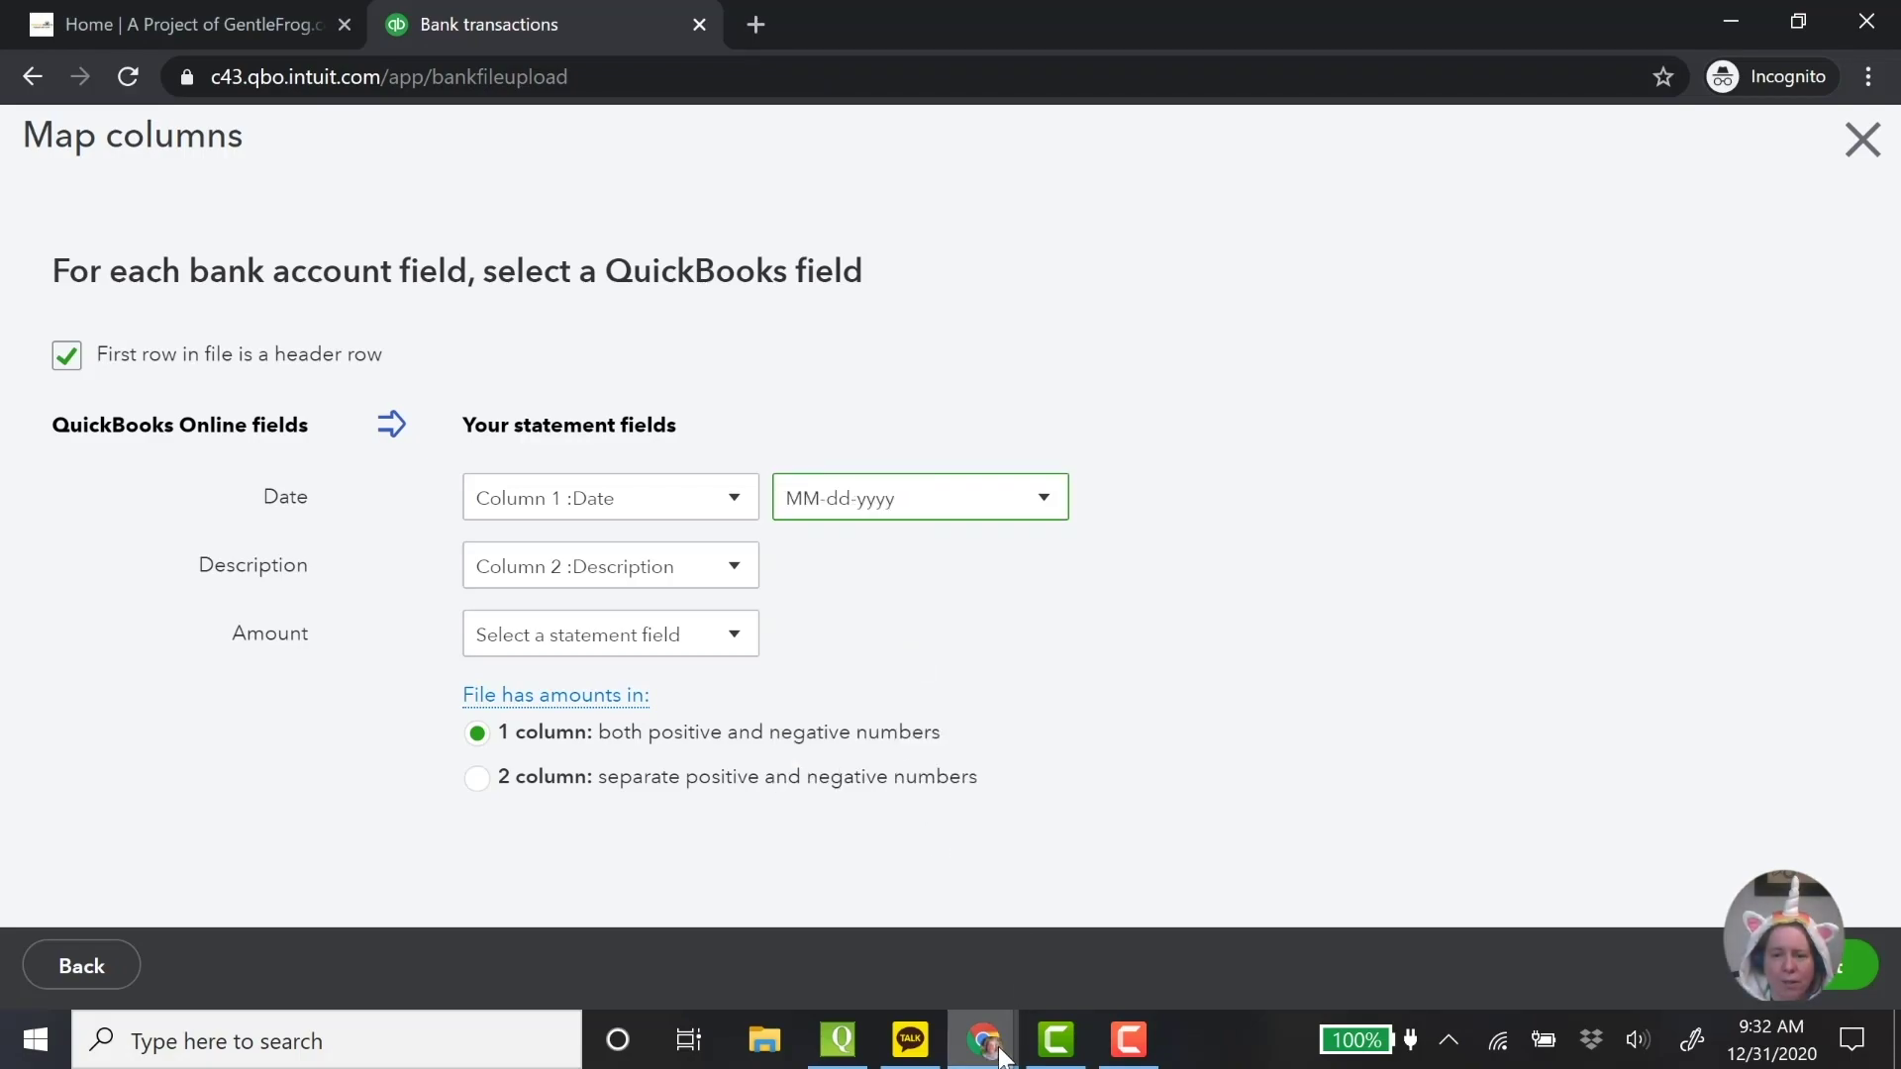
mouse_move(1000, 1054)
click(1412, 908)
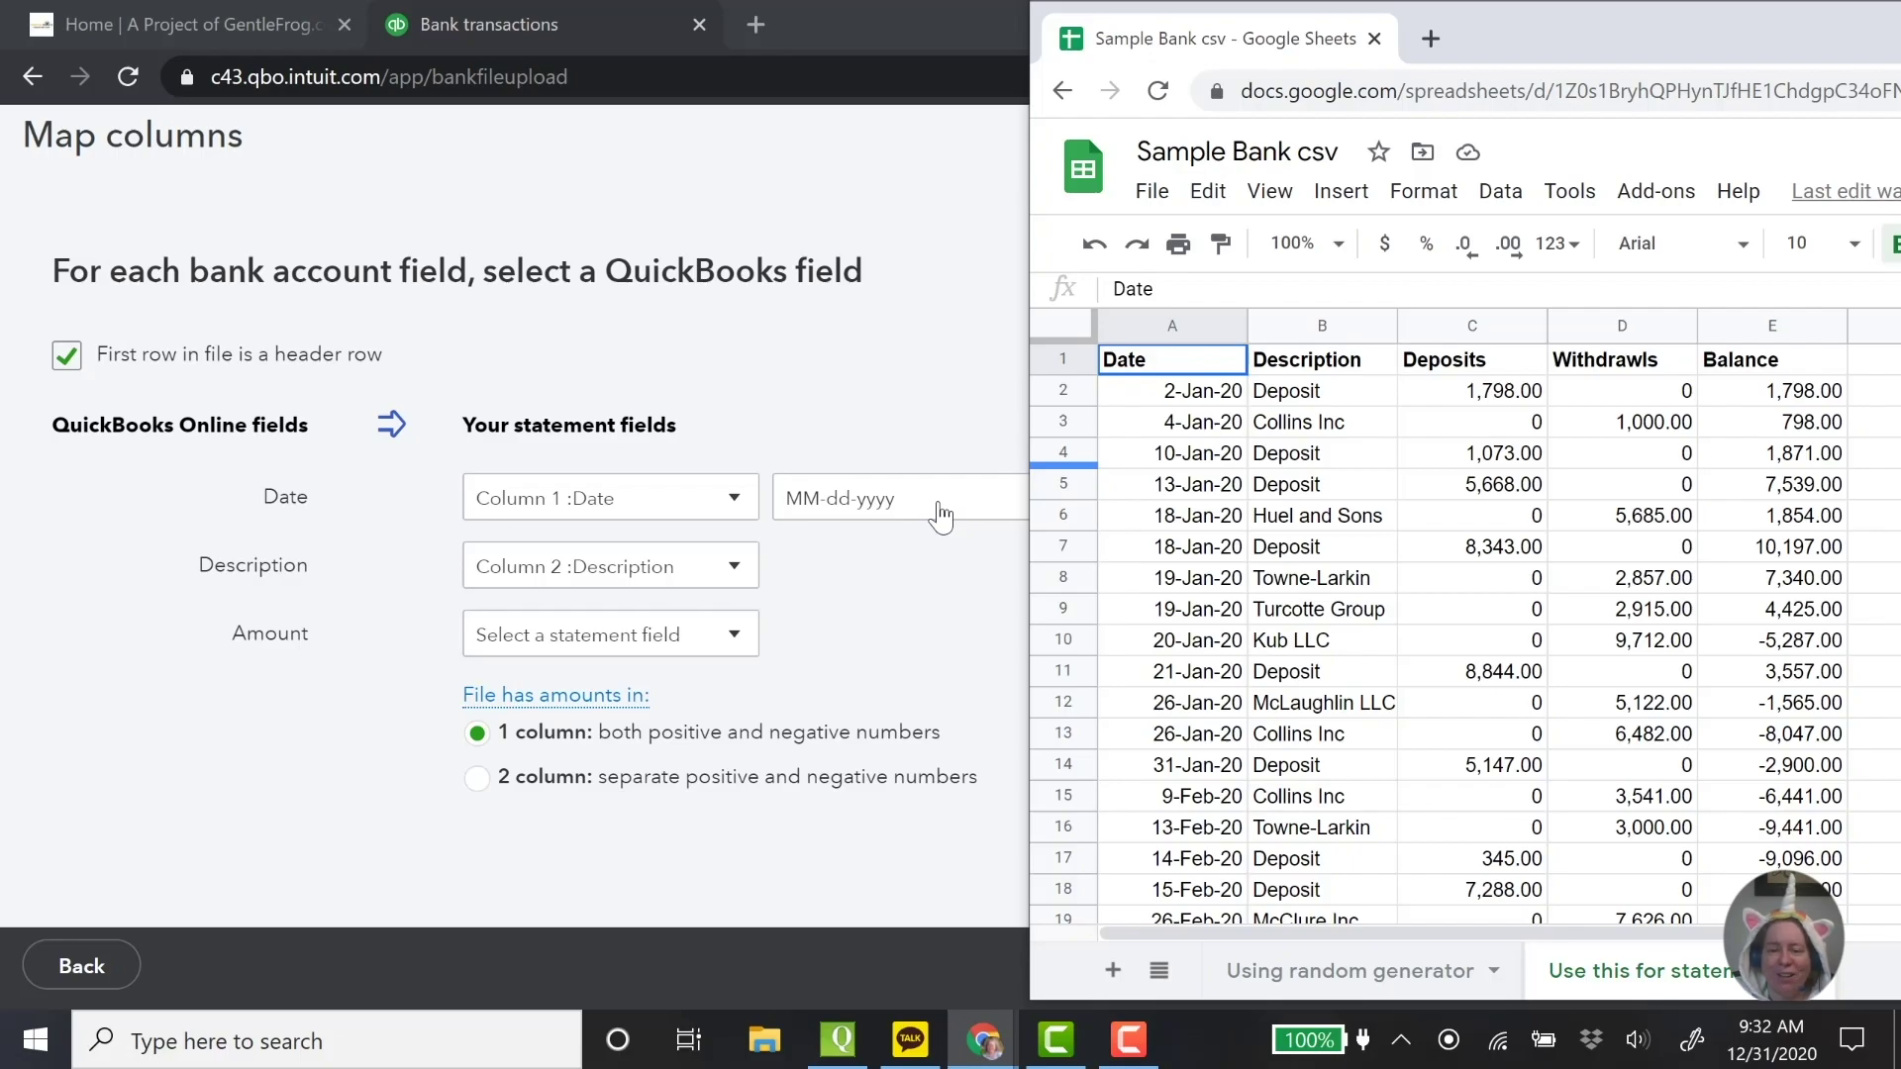
click(940, 516)
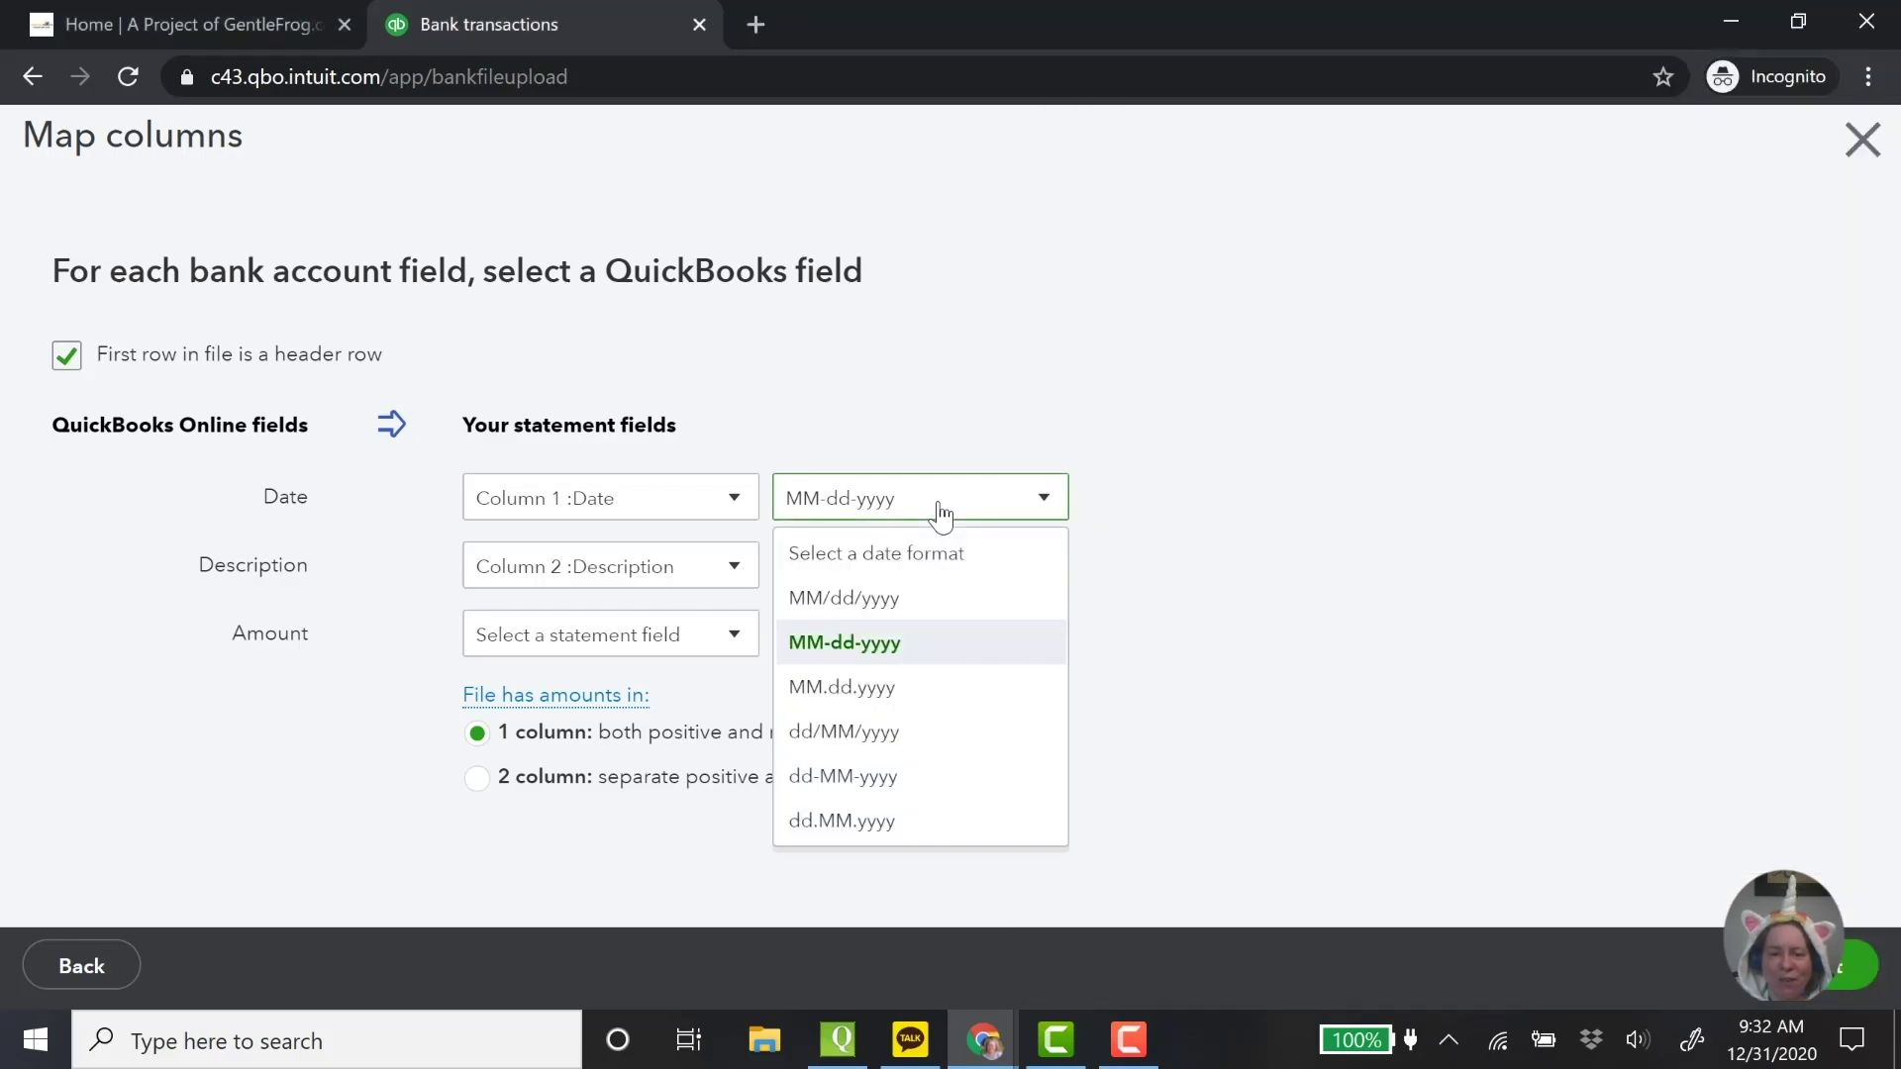
click(898, 645)
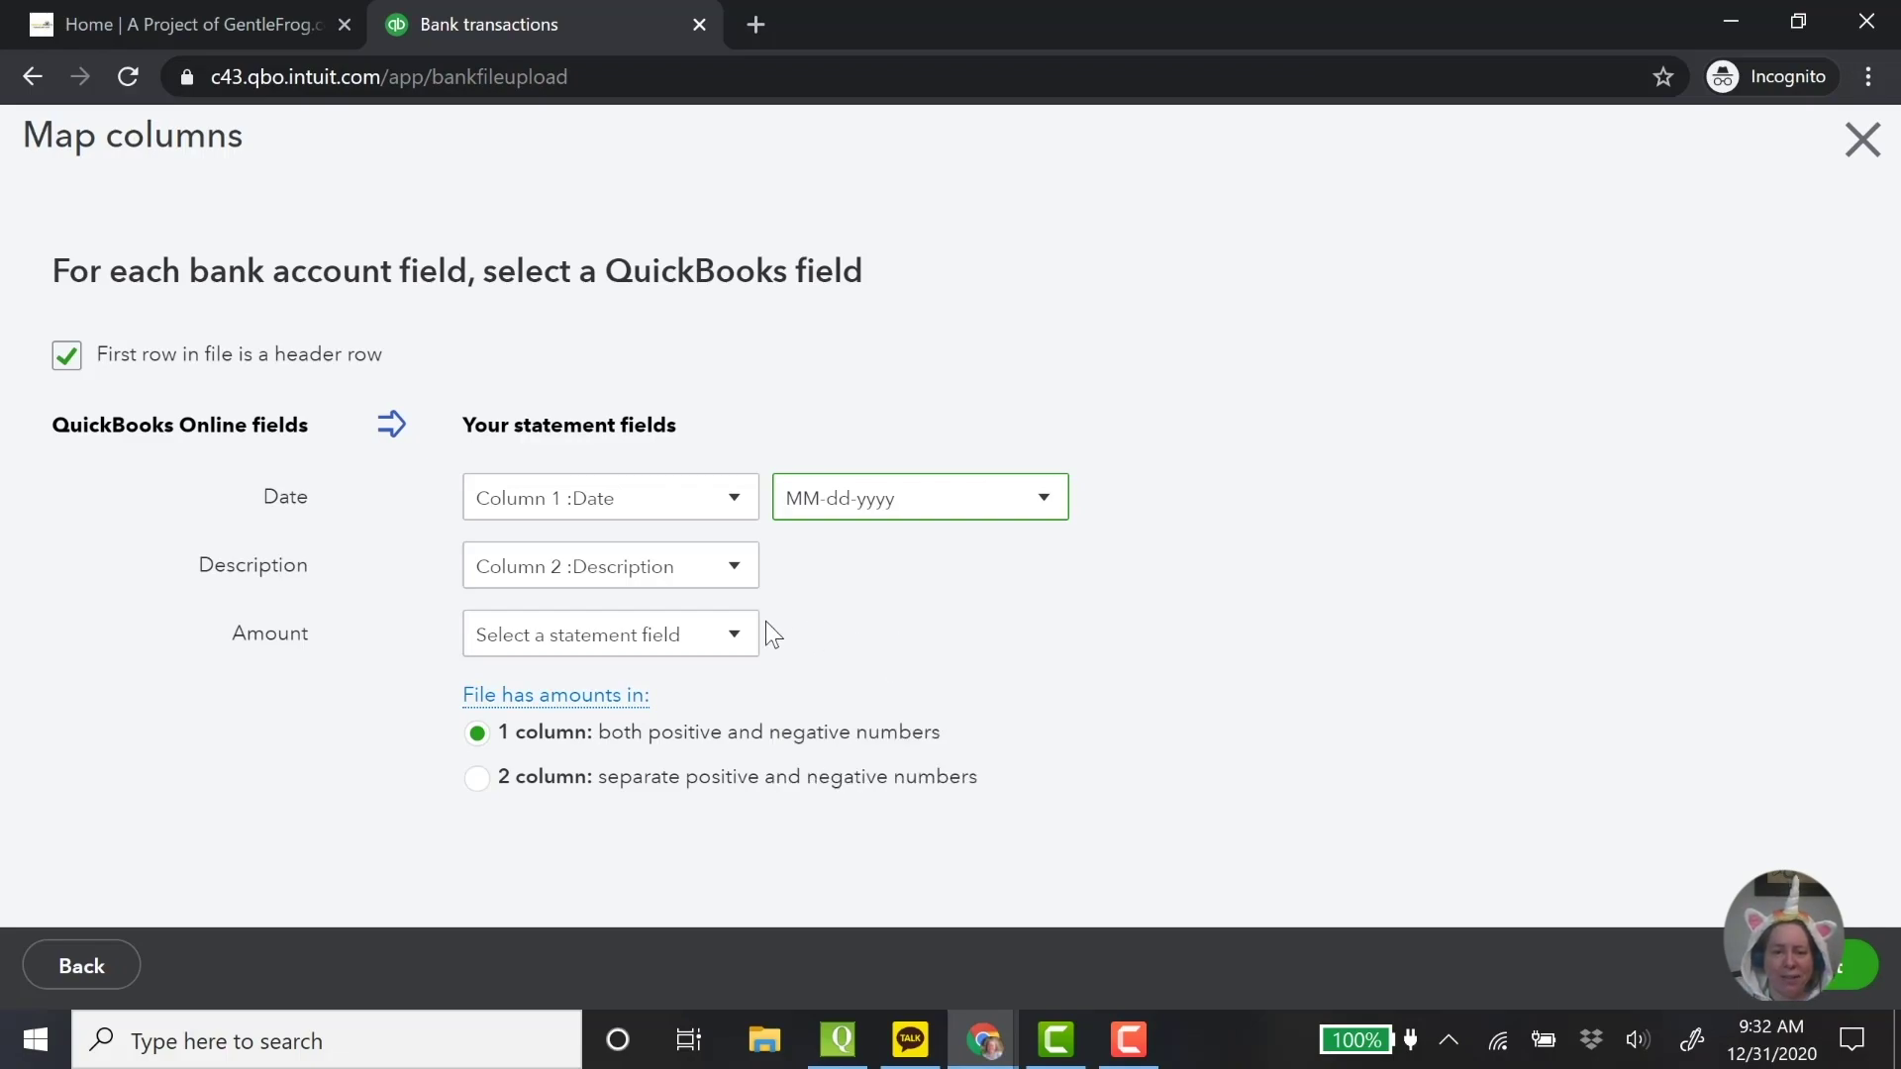
Step: Map Money Spent to Column 4 Withdrawls and Money Received to Column 3 Deposits, then continue
click(478, 779)
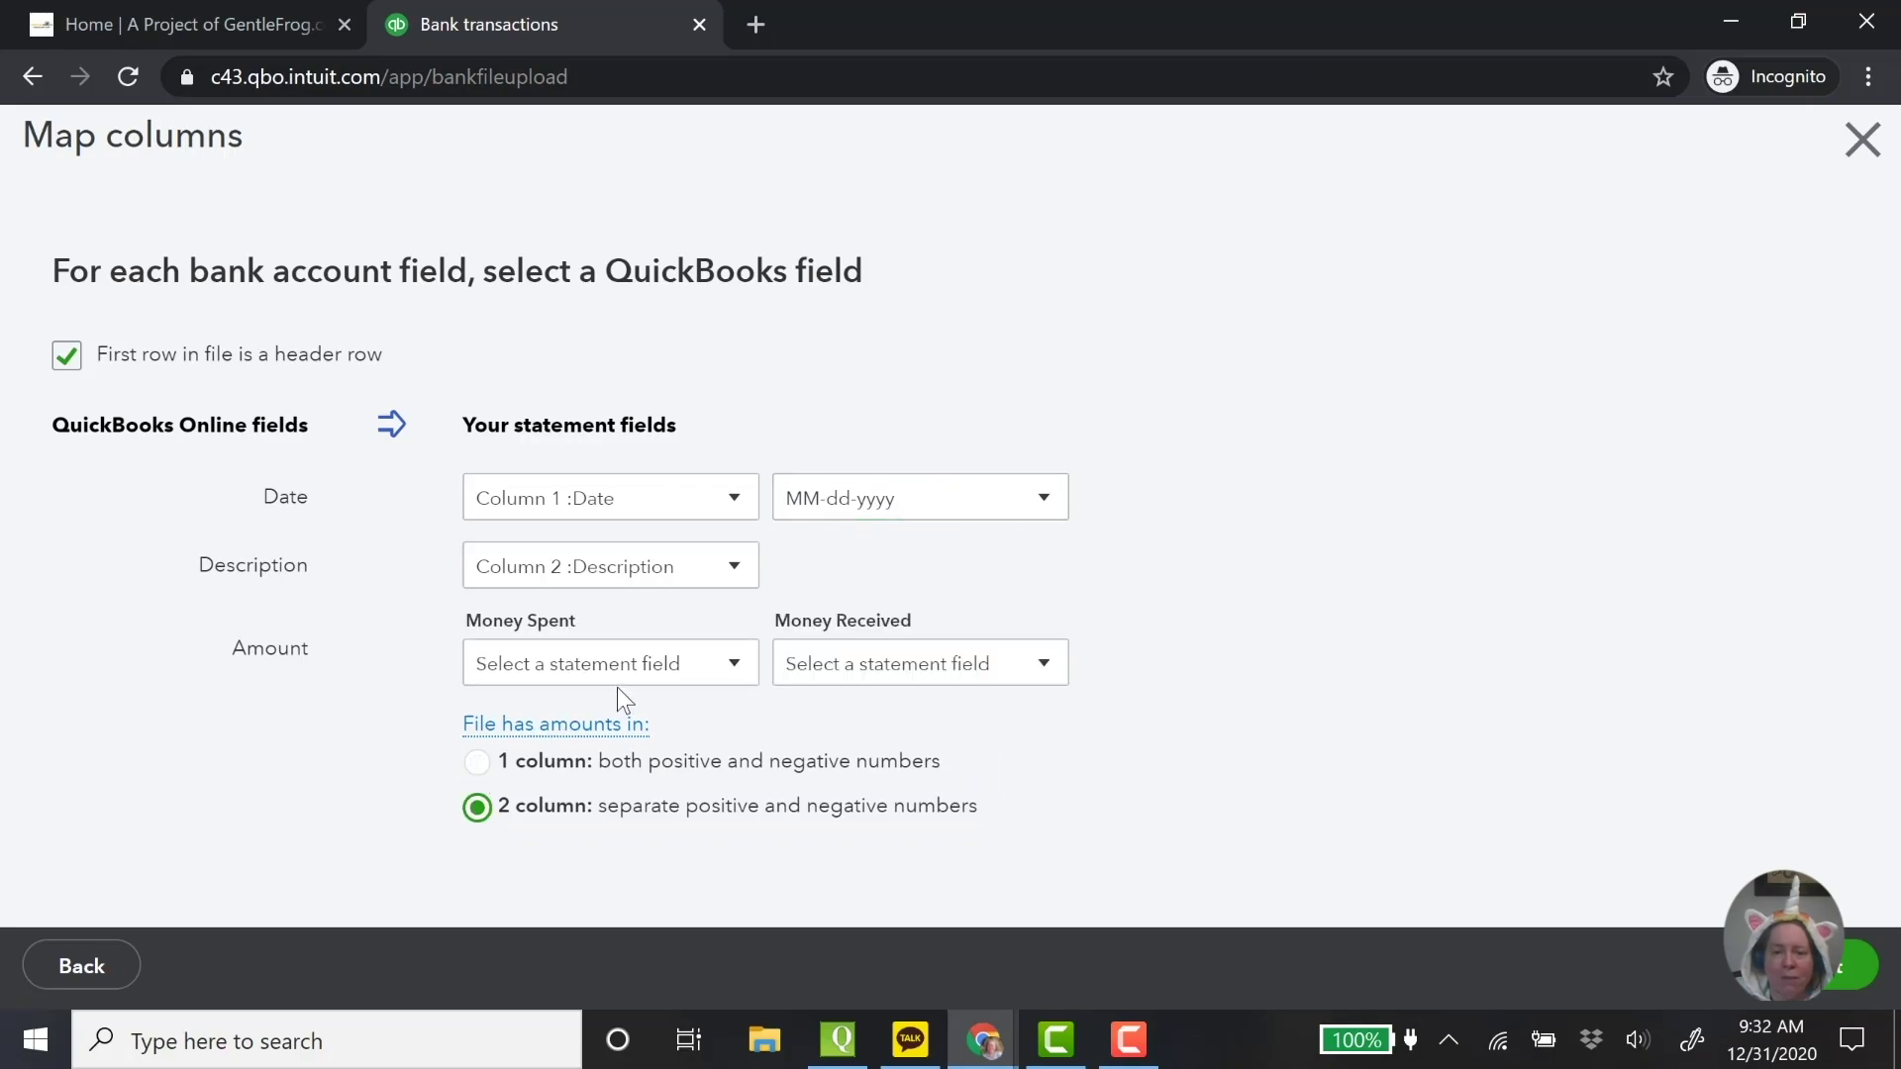
click(682, 675)
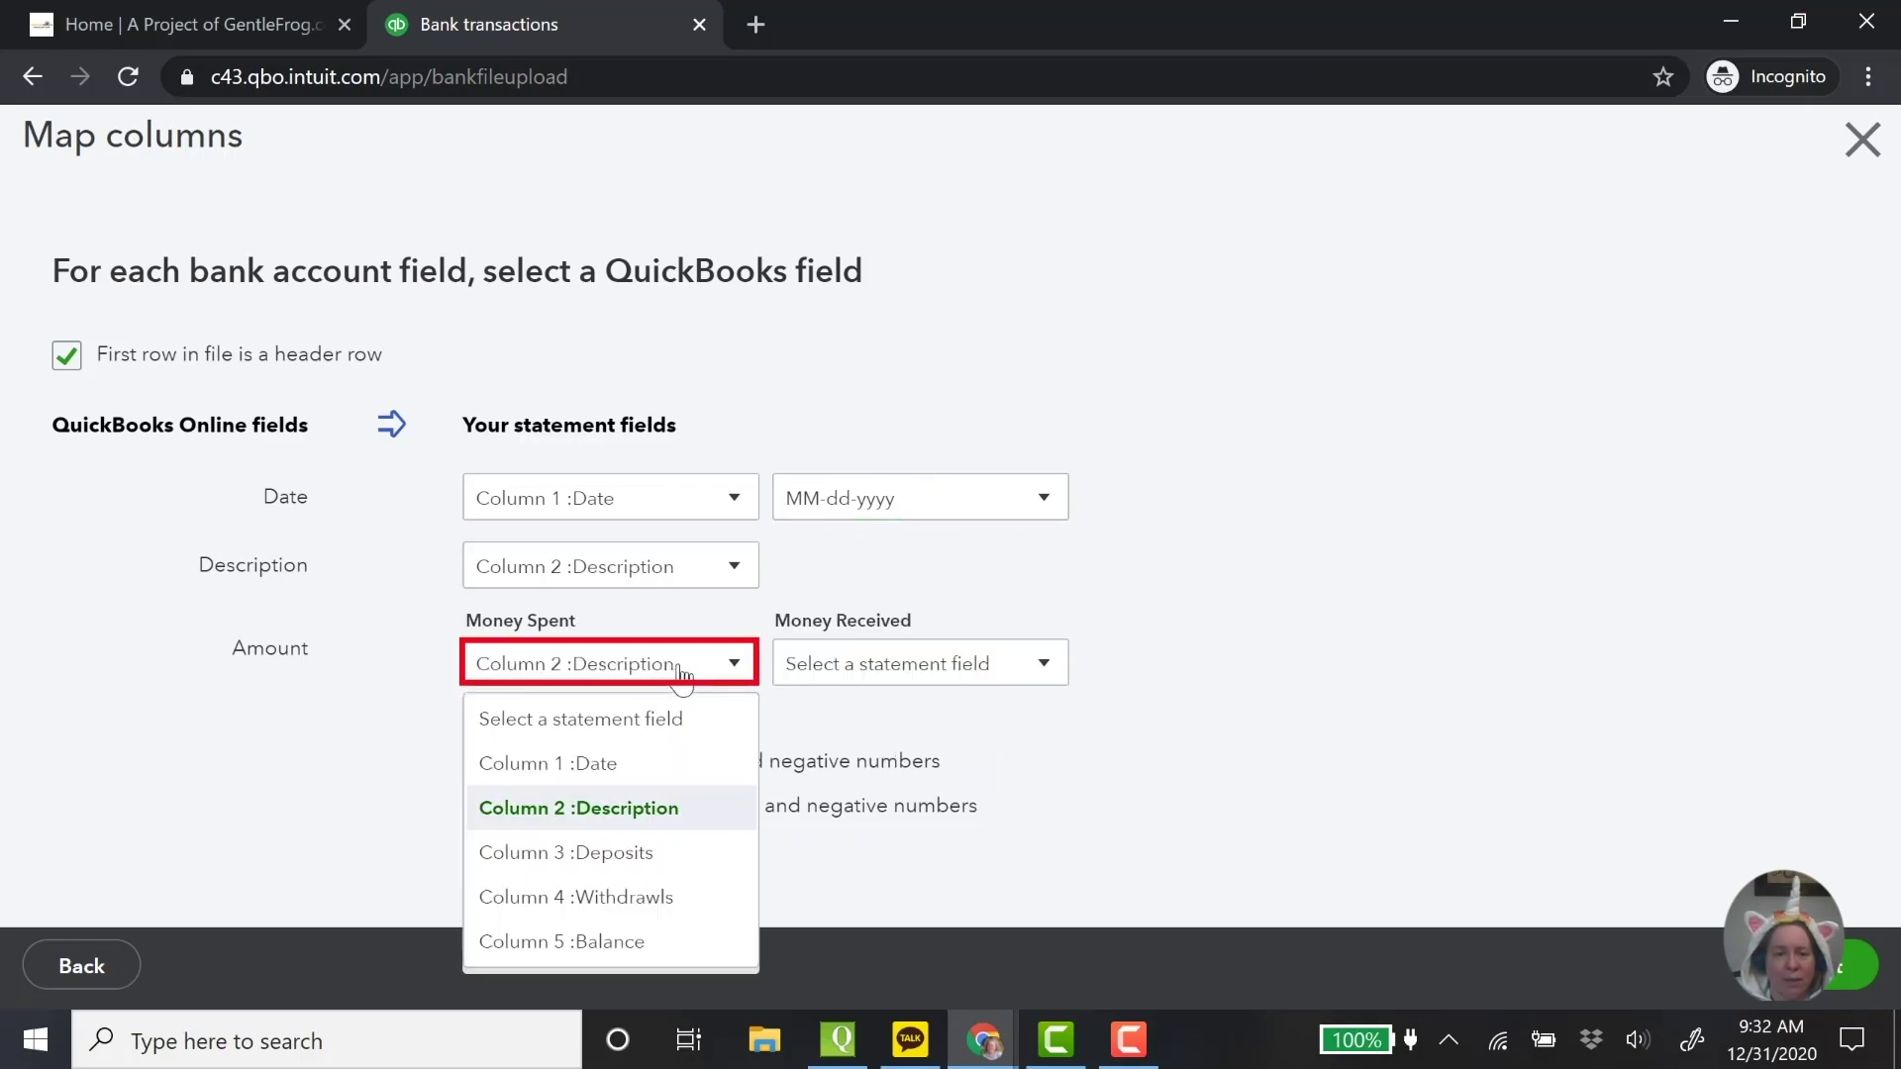
click(624, 897)
click(845, 688)
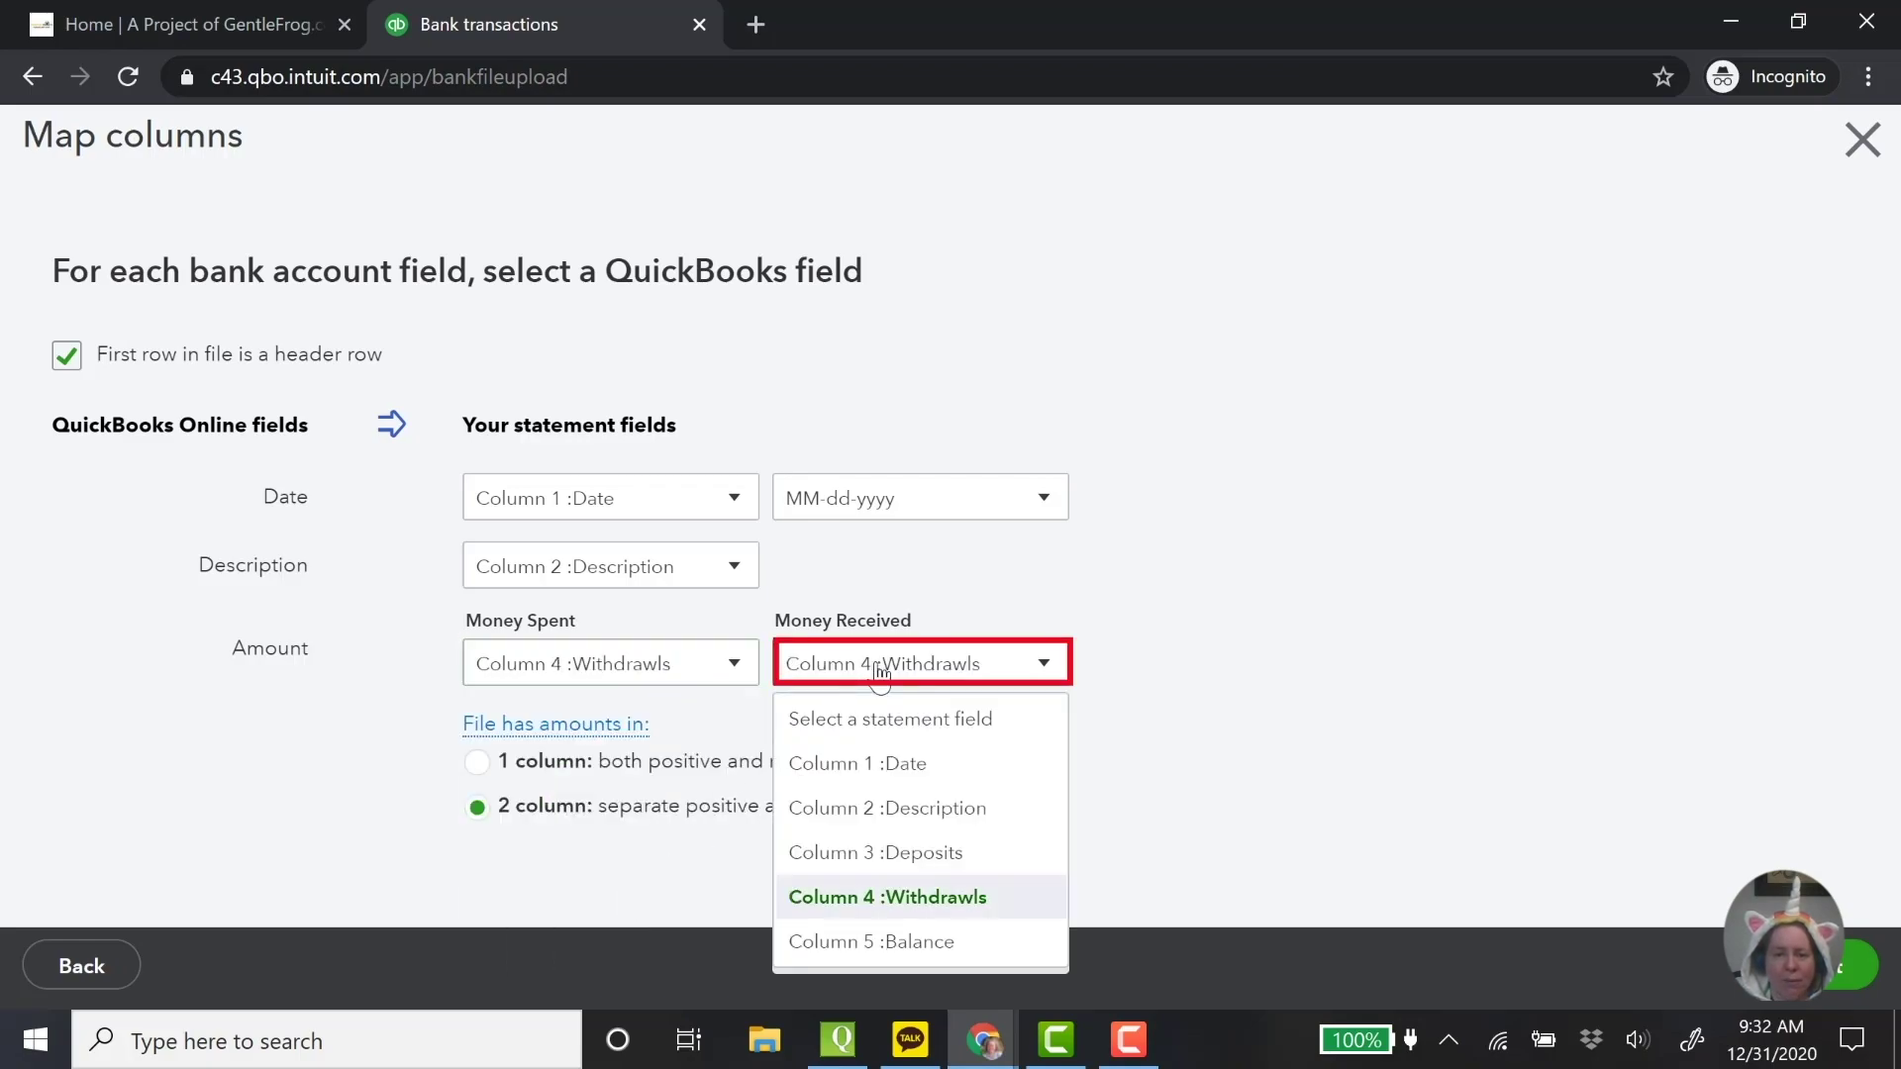
click(885, 851)
click(1818, 965)
scroll(627, 679, down, 5)
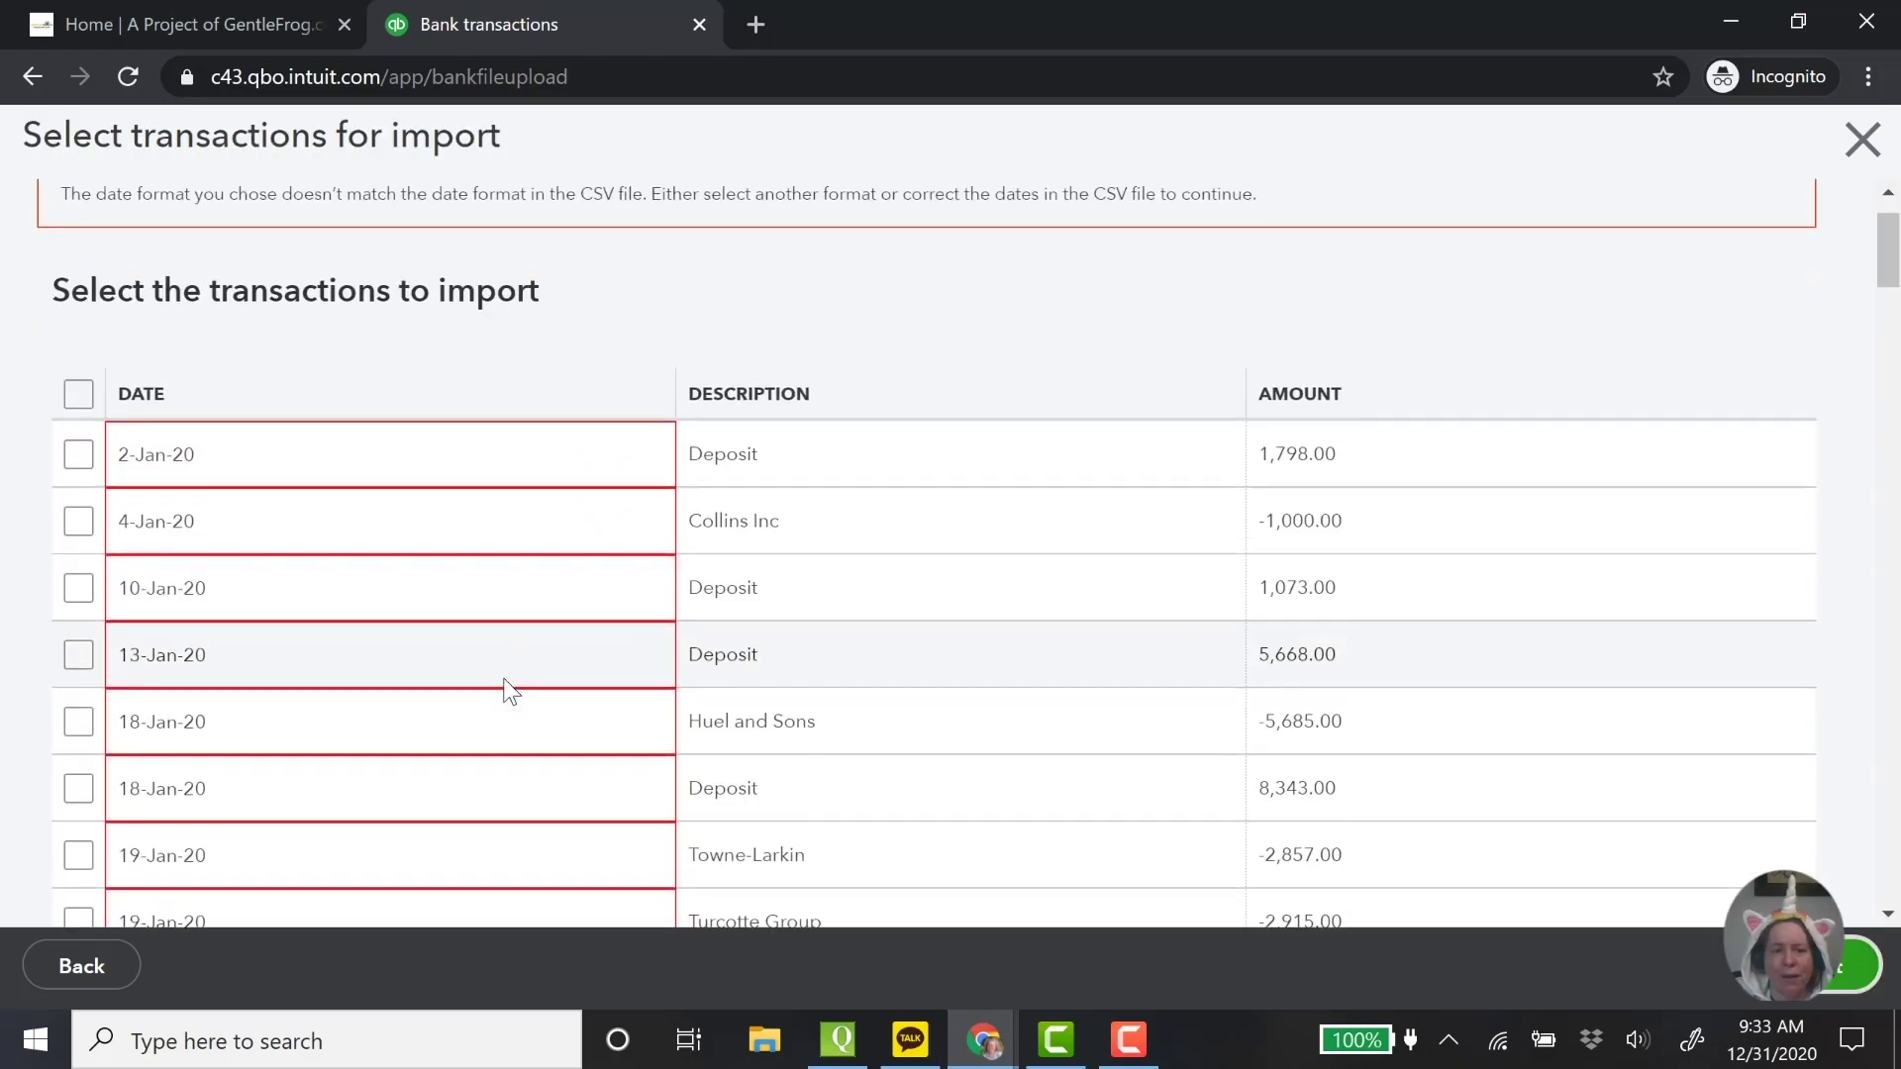
Step: Review the red date errors in the import table and bring the Sample Bank csv spreadsheet forward
scroll(372, 589, up, 5)
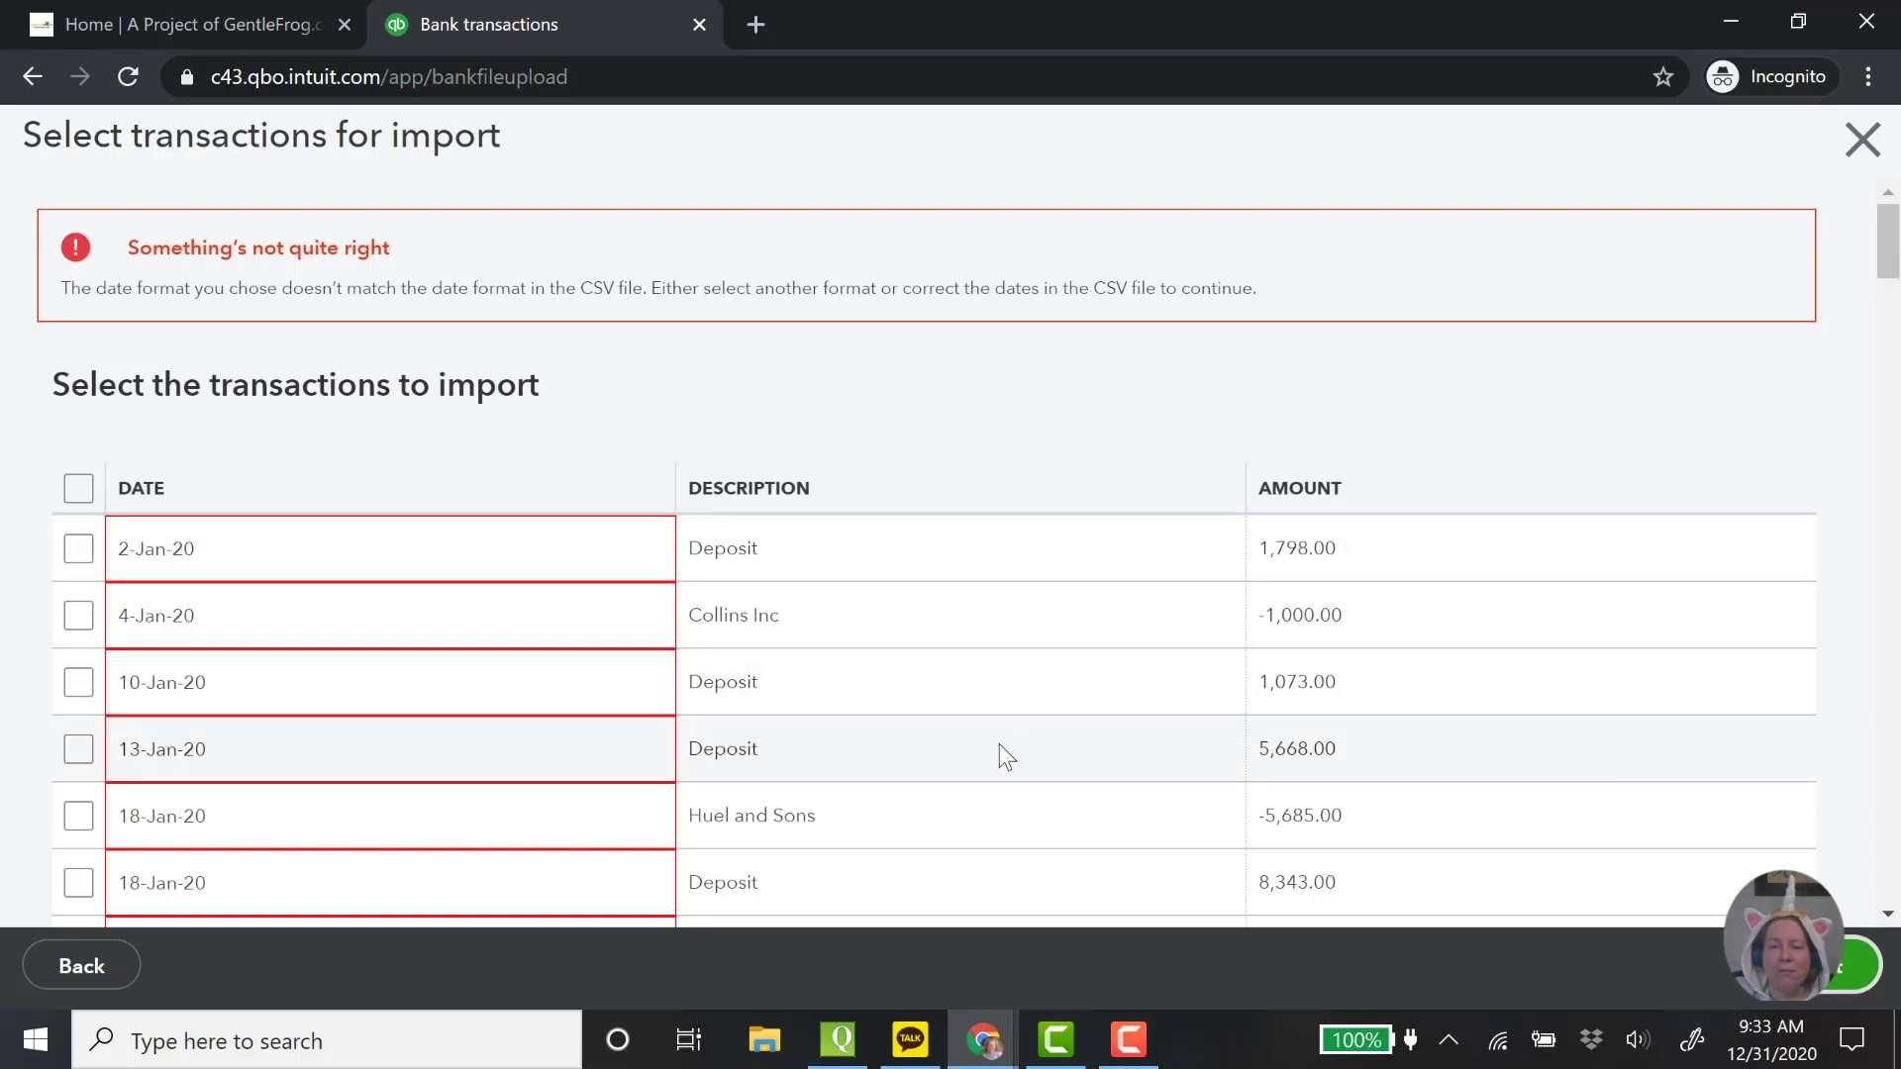
mouse_move(985, 1049)
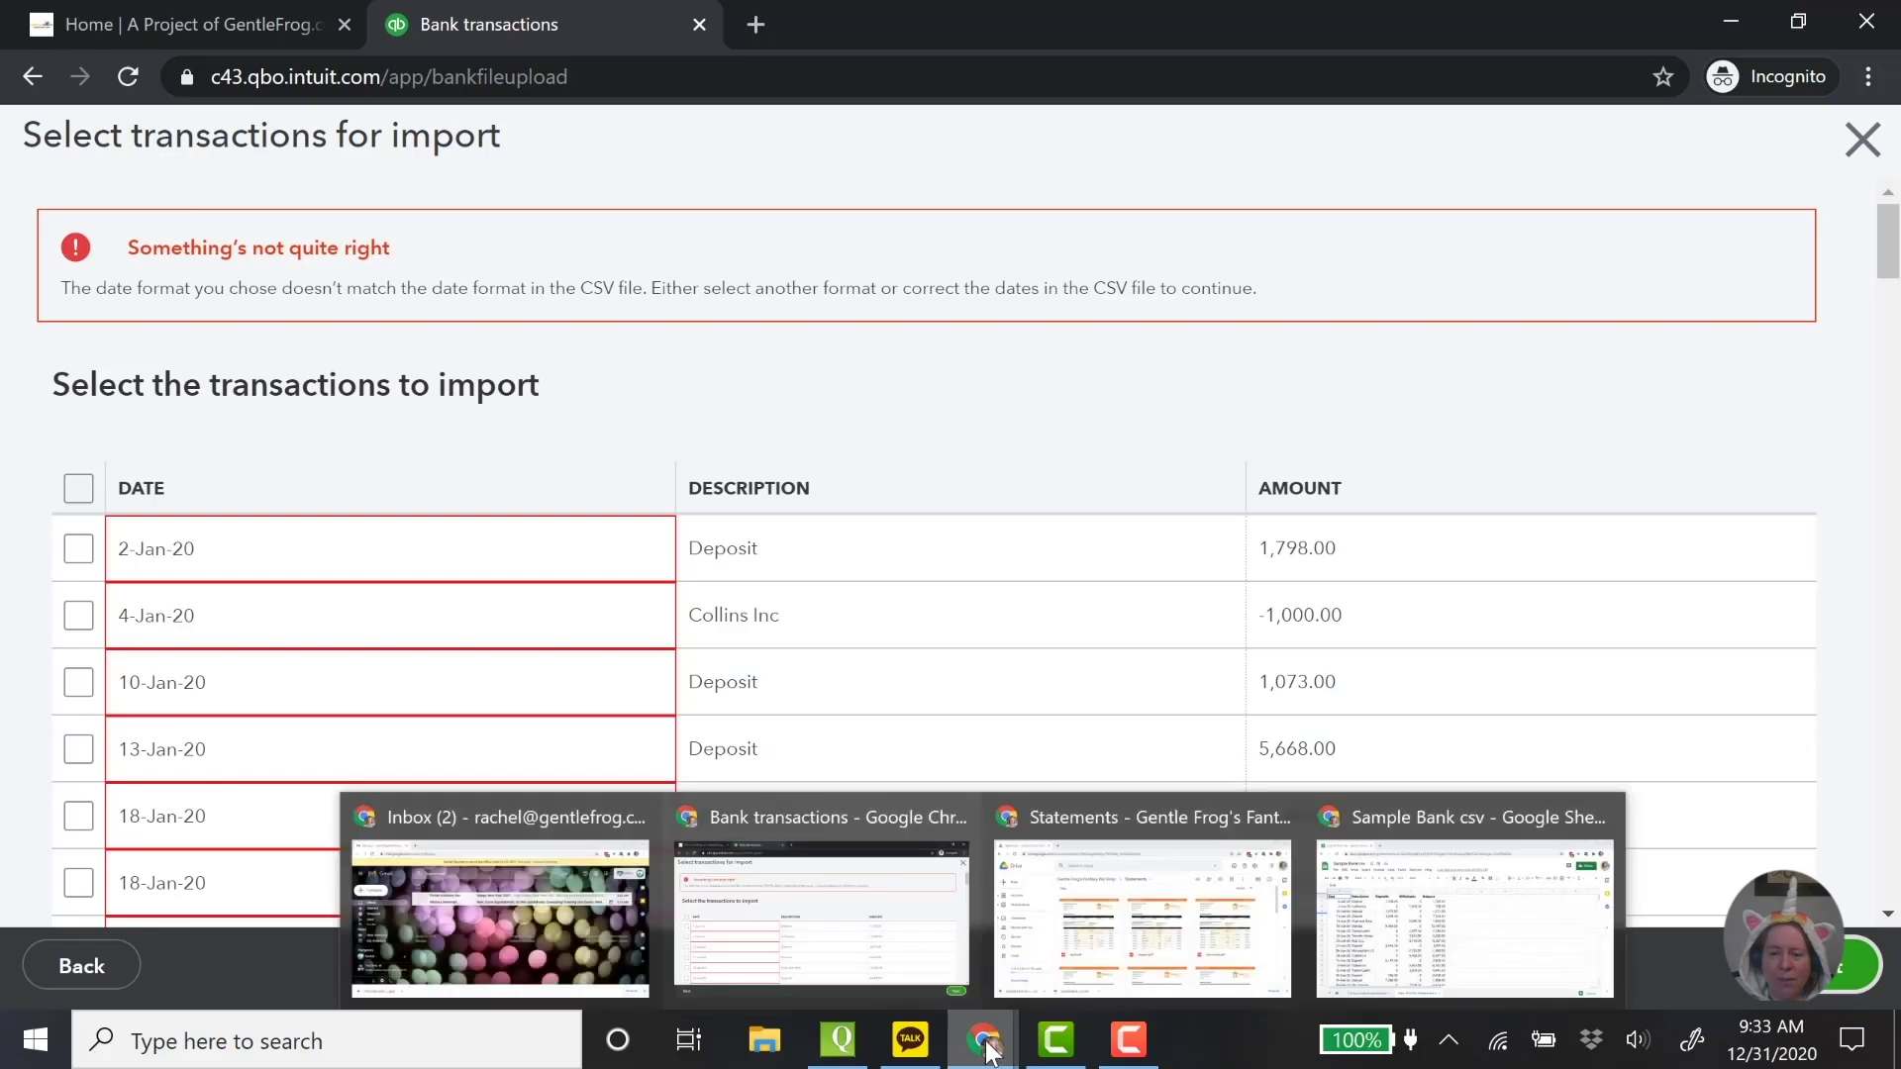
click(1404, 929)
Step: Format column A of the spreadsheet as Date
drag(1529, 26, 624, 21)
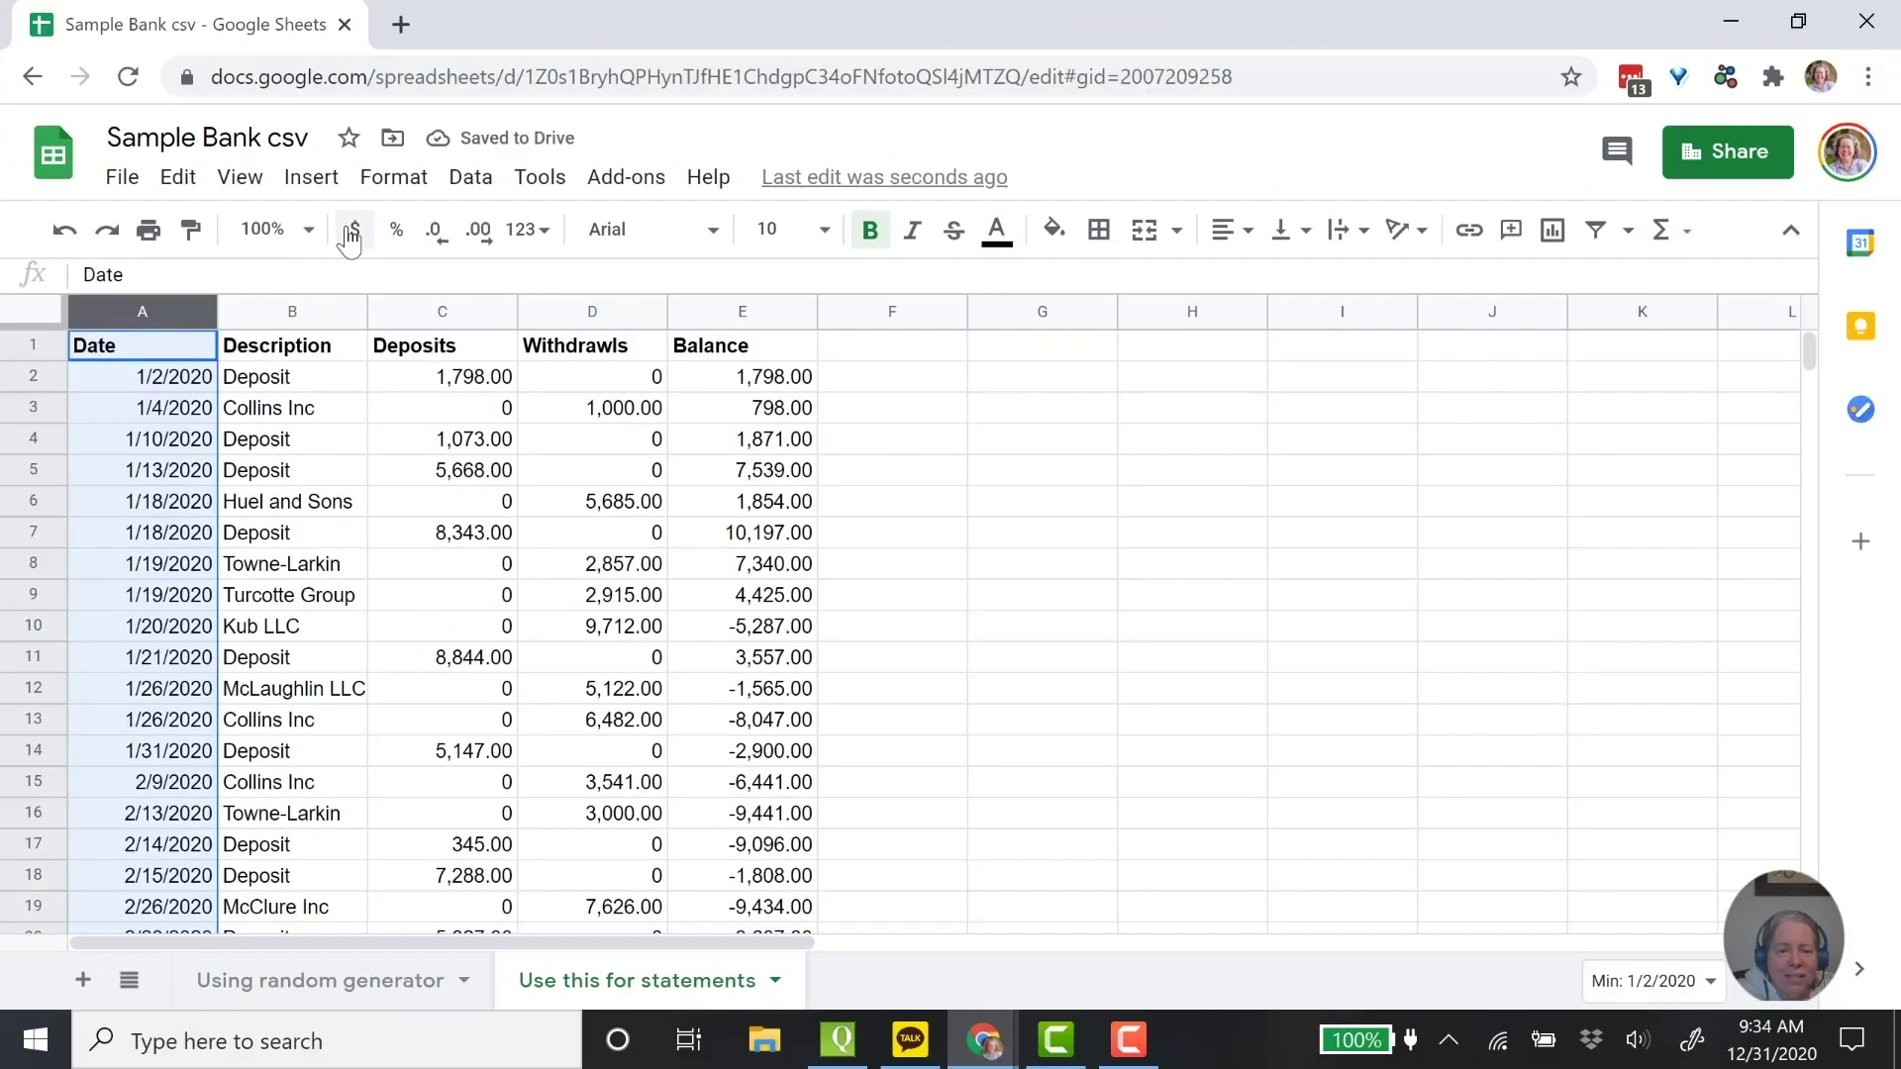
click(409, 191)
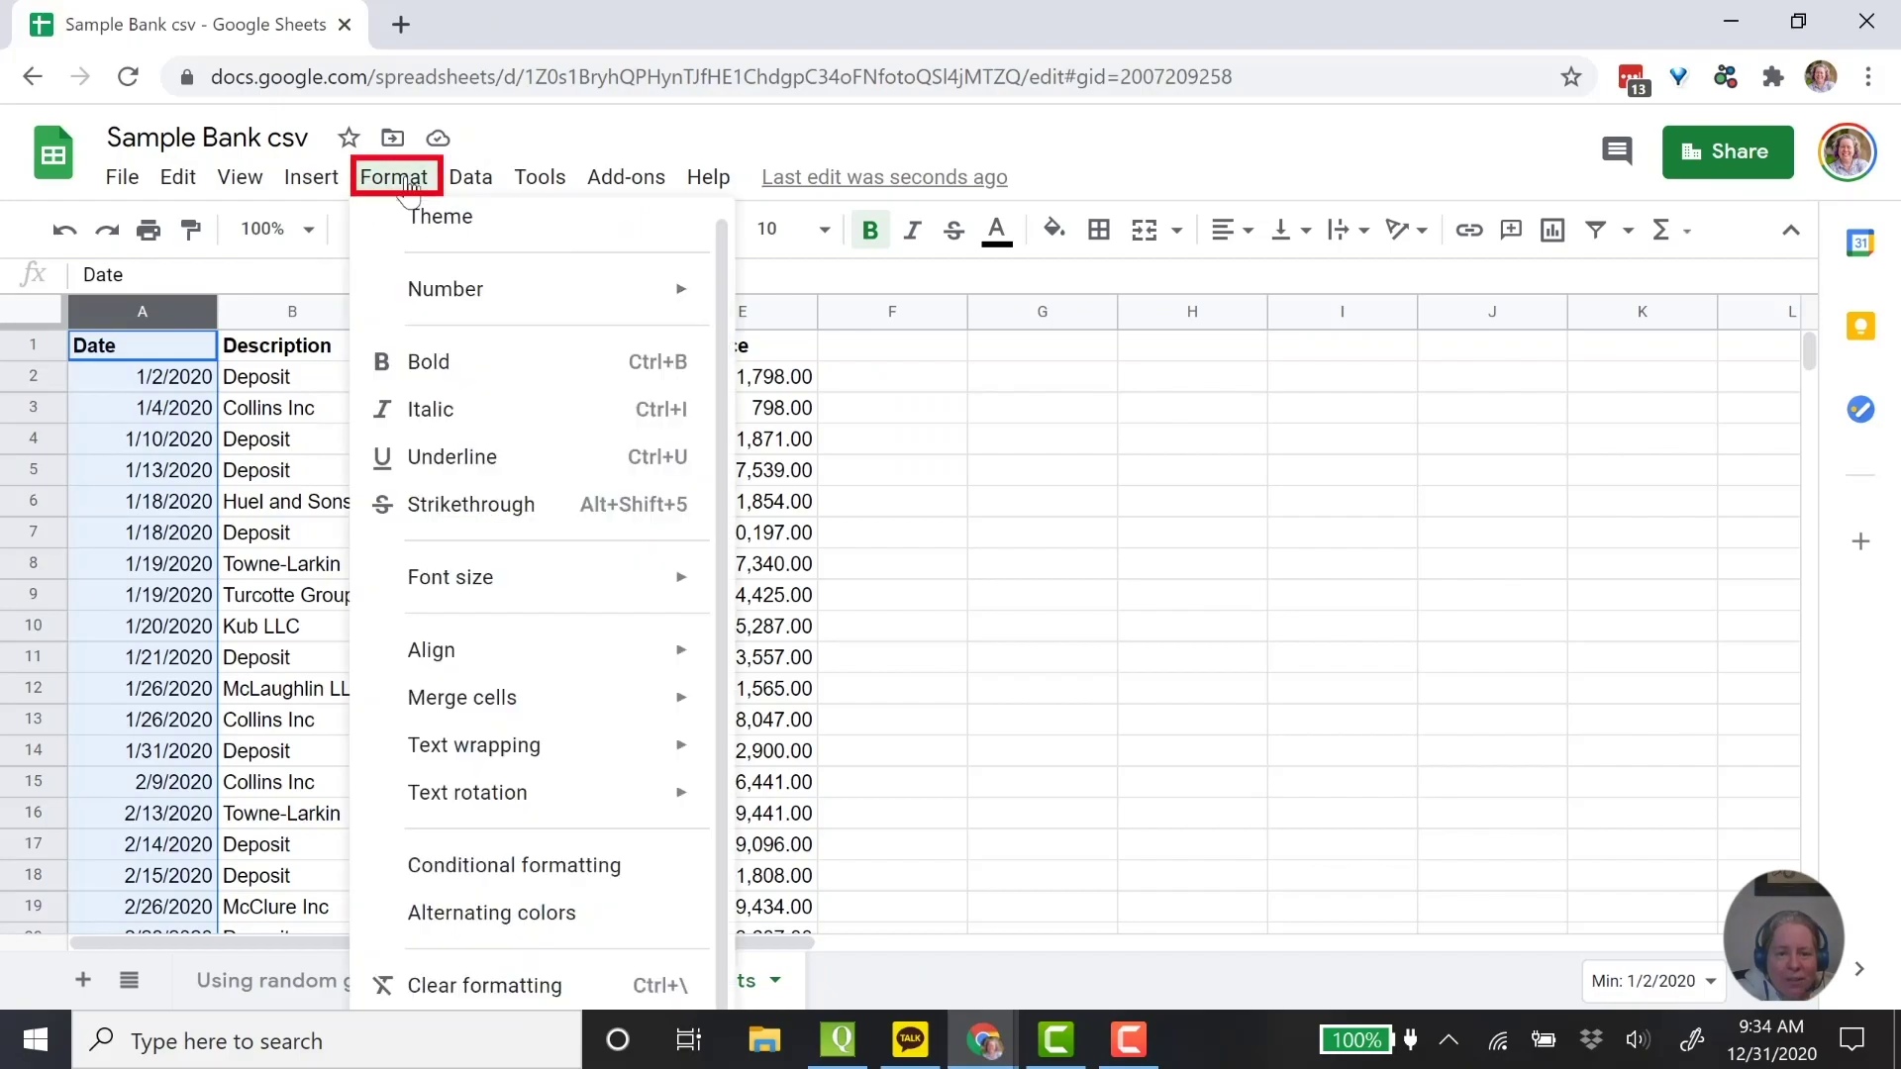
mouse_move(476, 315)
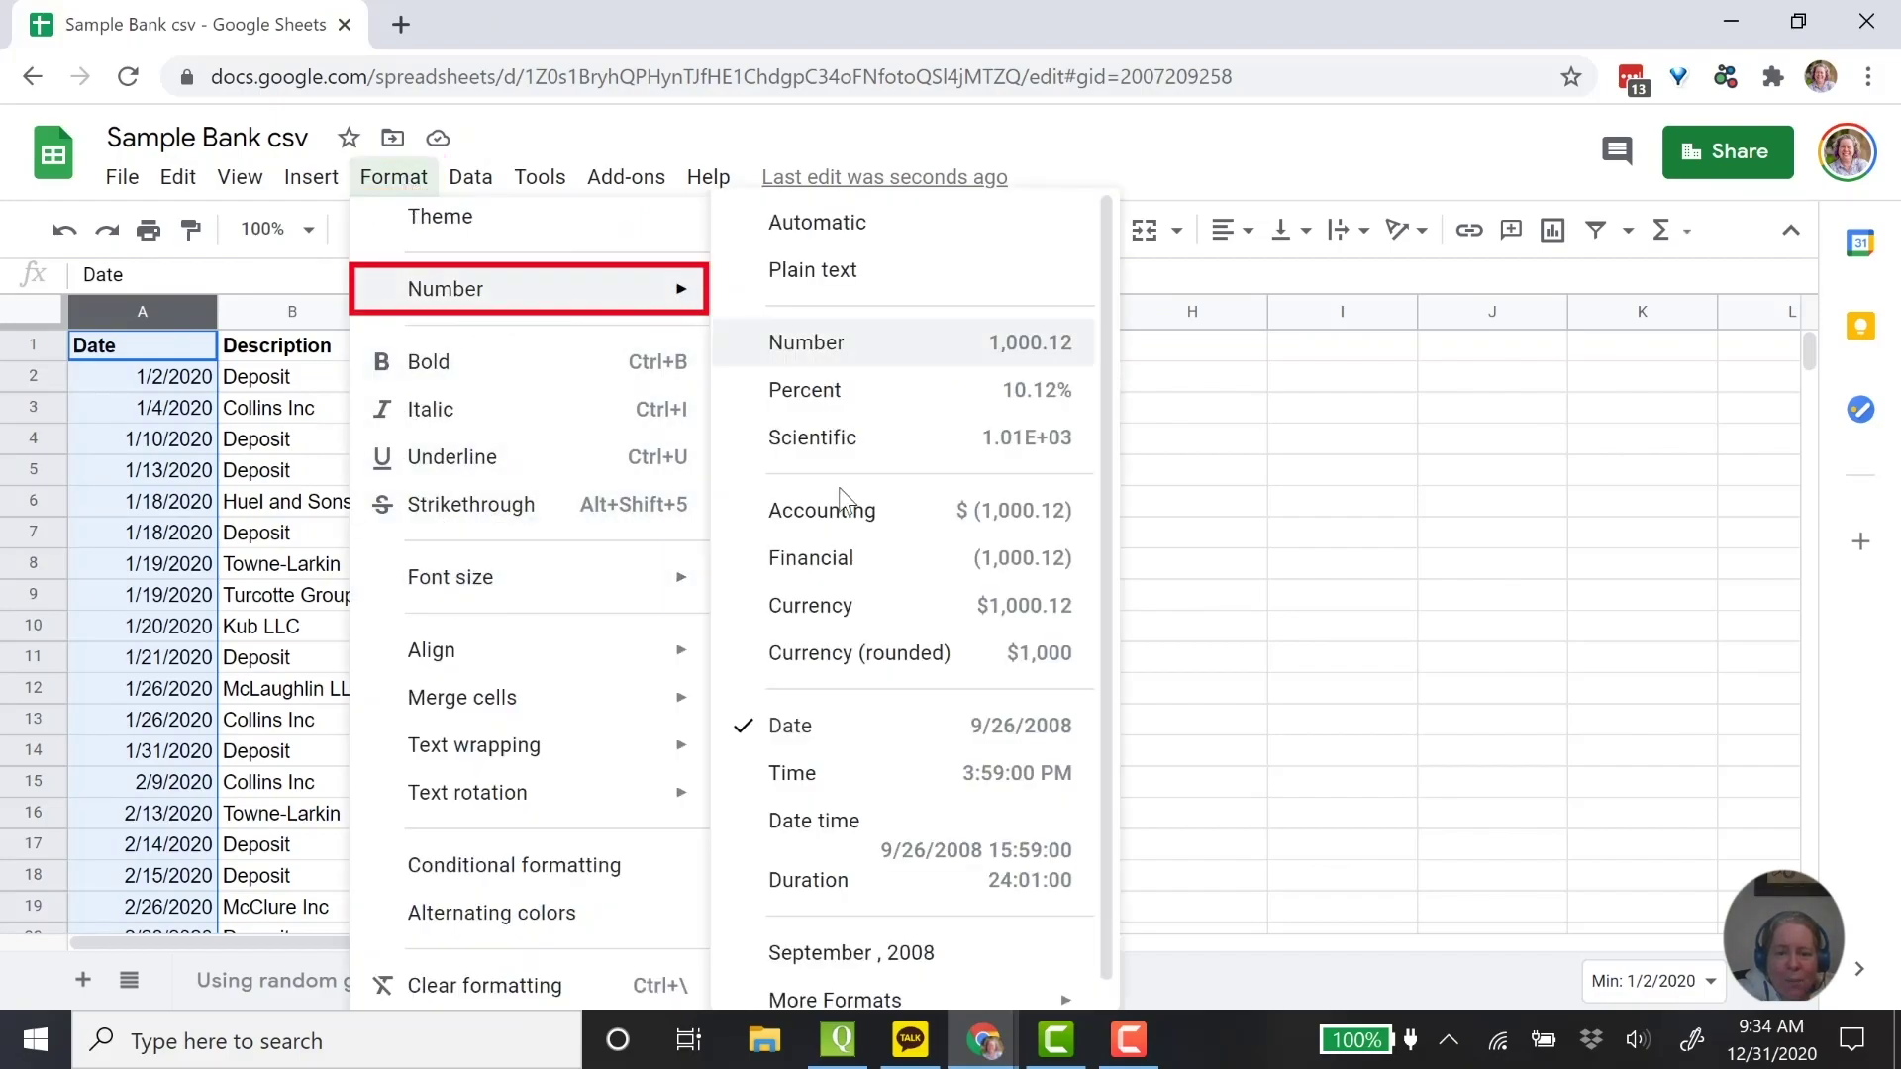
click(834, 727)
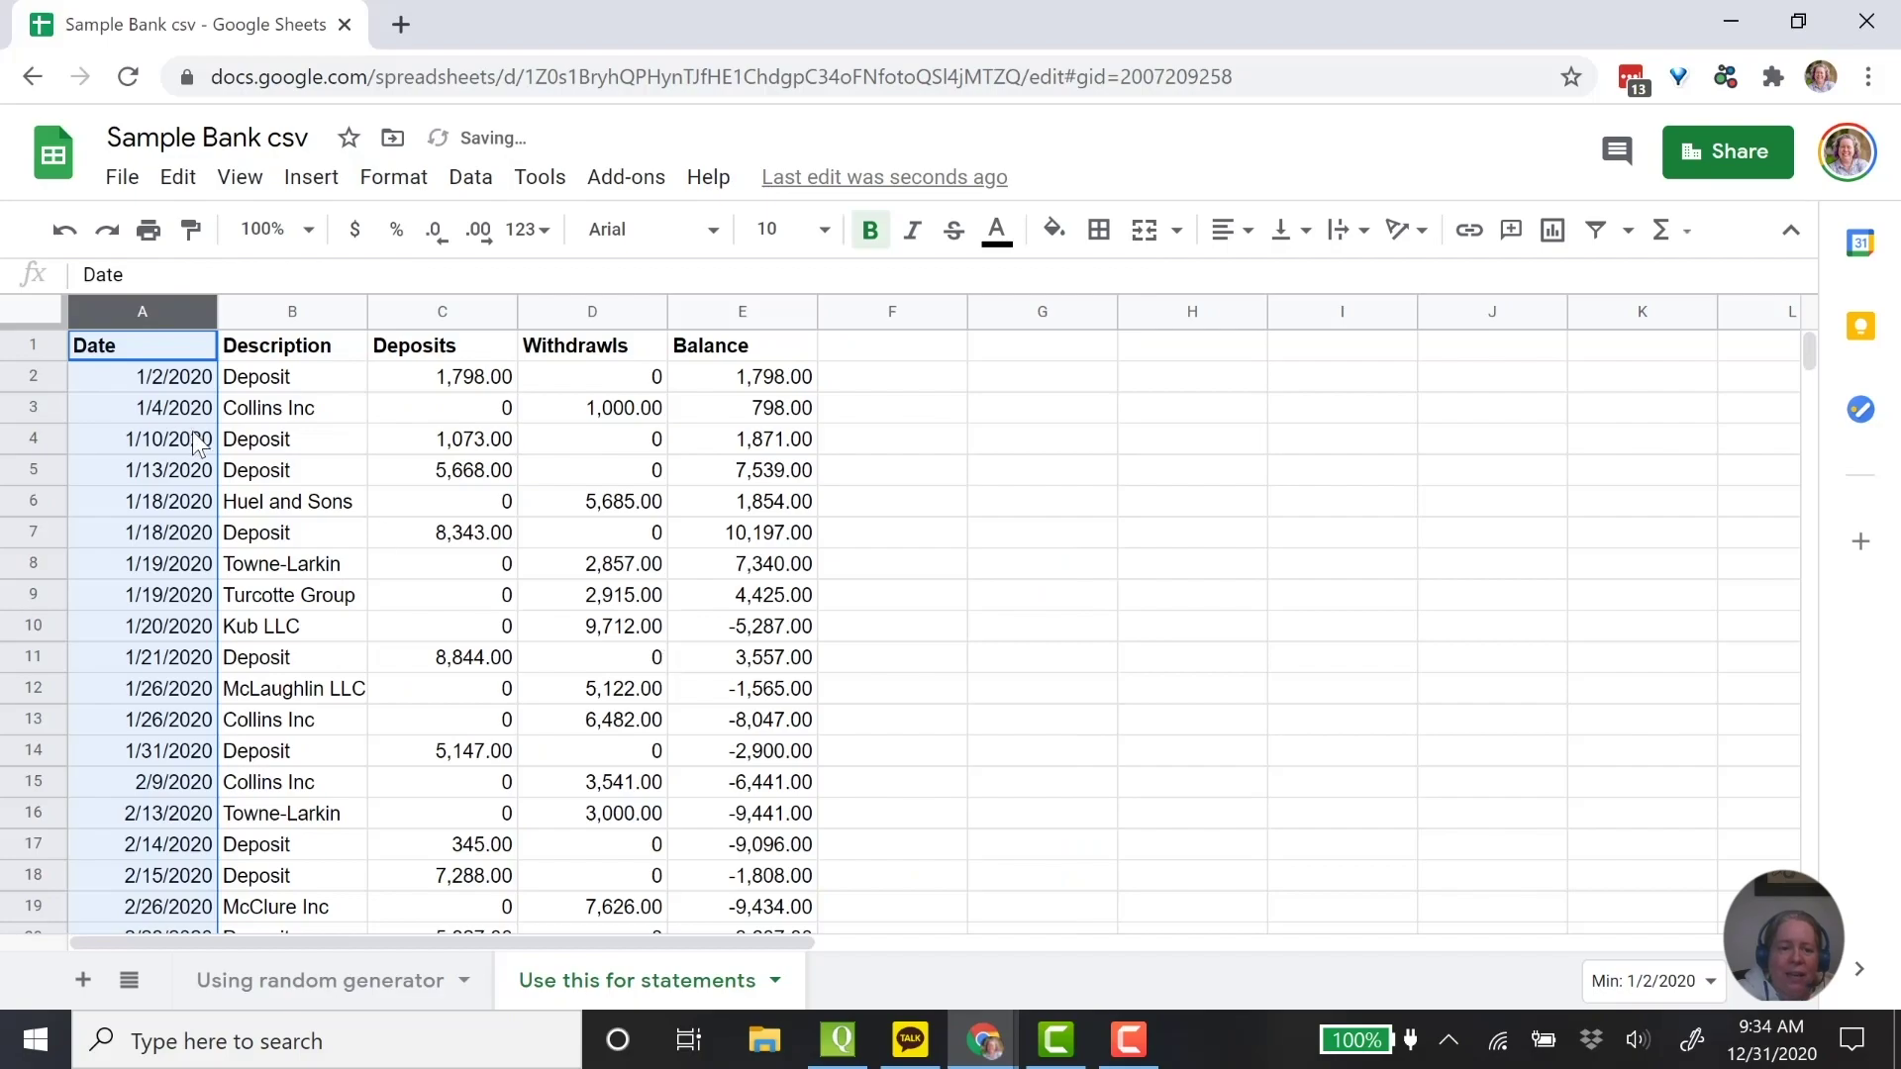
click(252, 418)
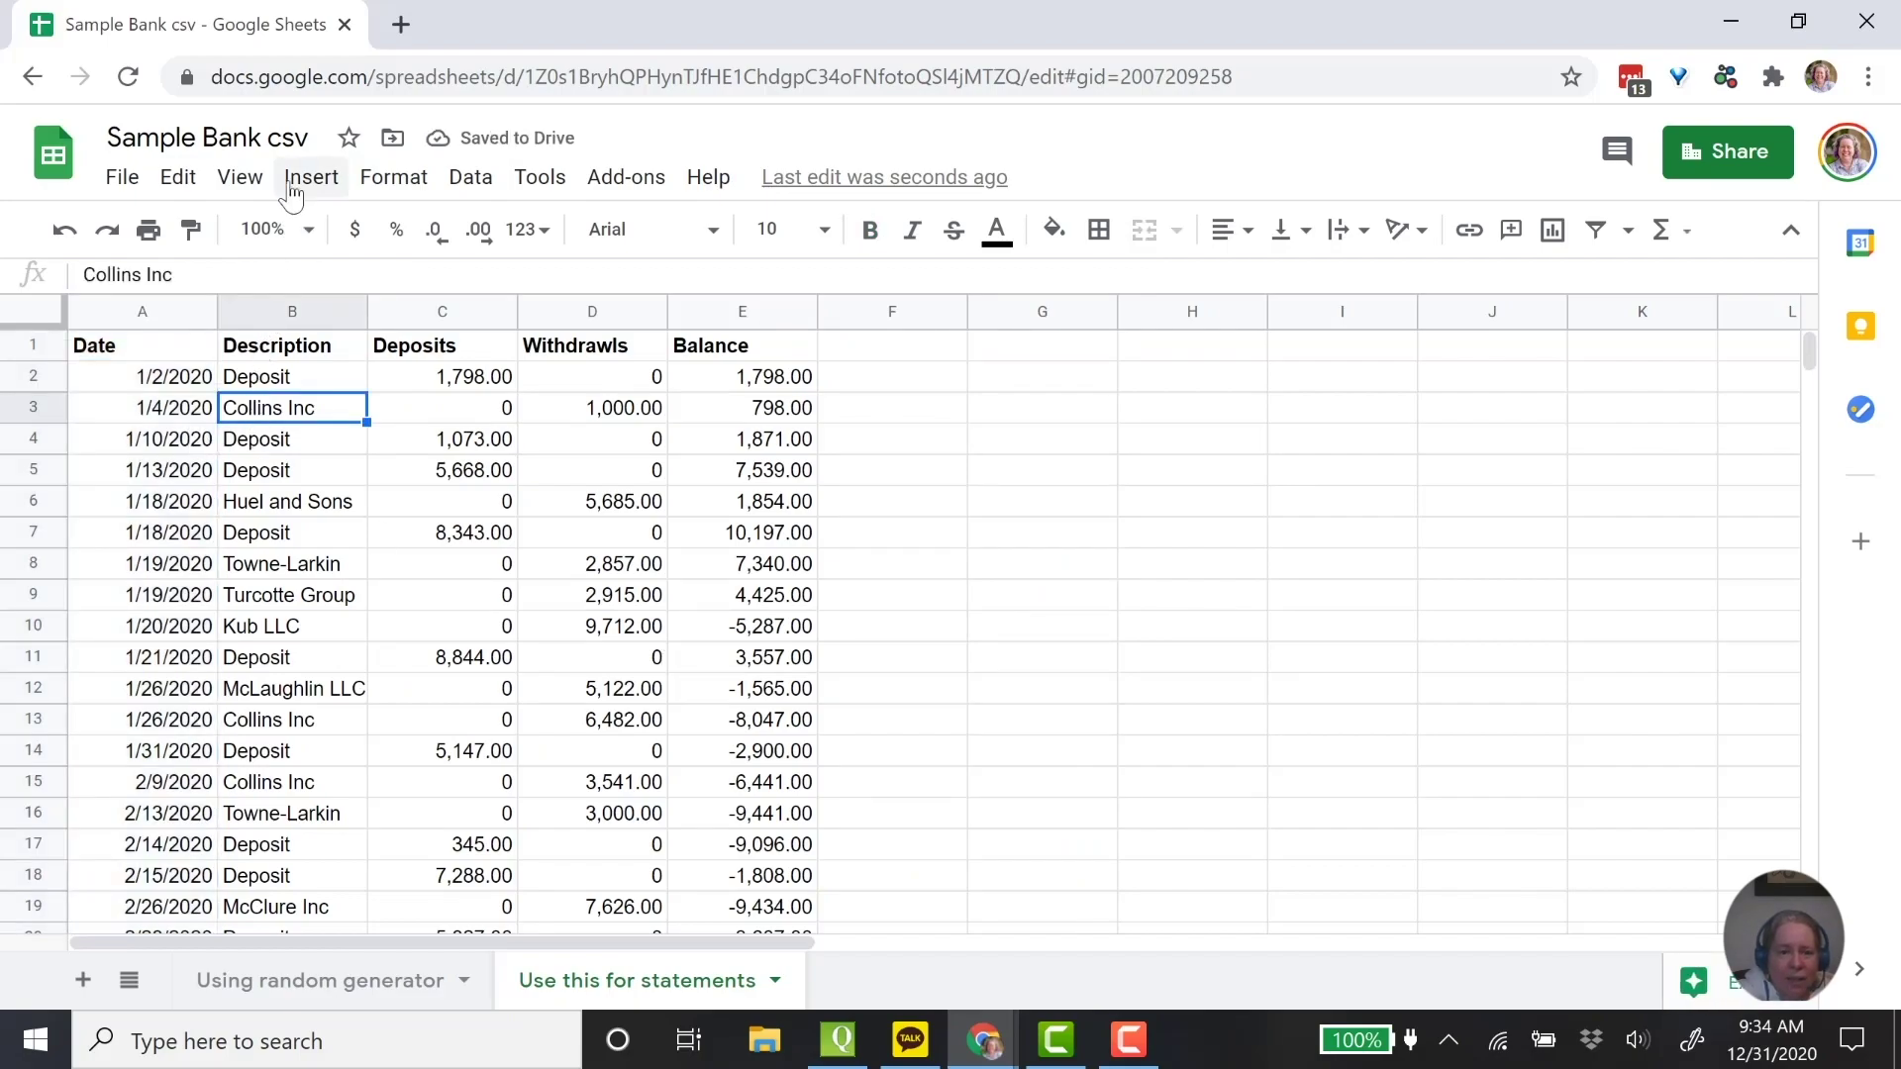
Step: Rename the spreadsheet to 'Sample Bank' by removing 'csv' from the title
drag(267, 139, 337, 149)
key(BackSpace)
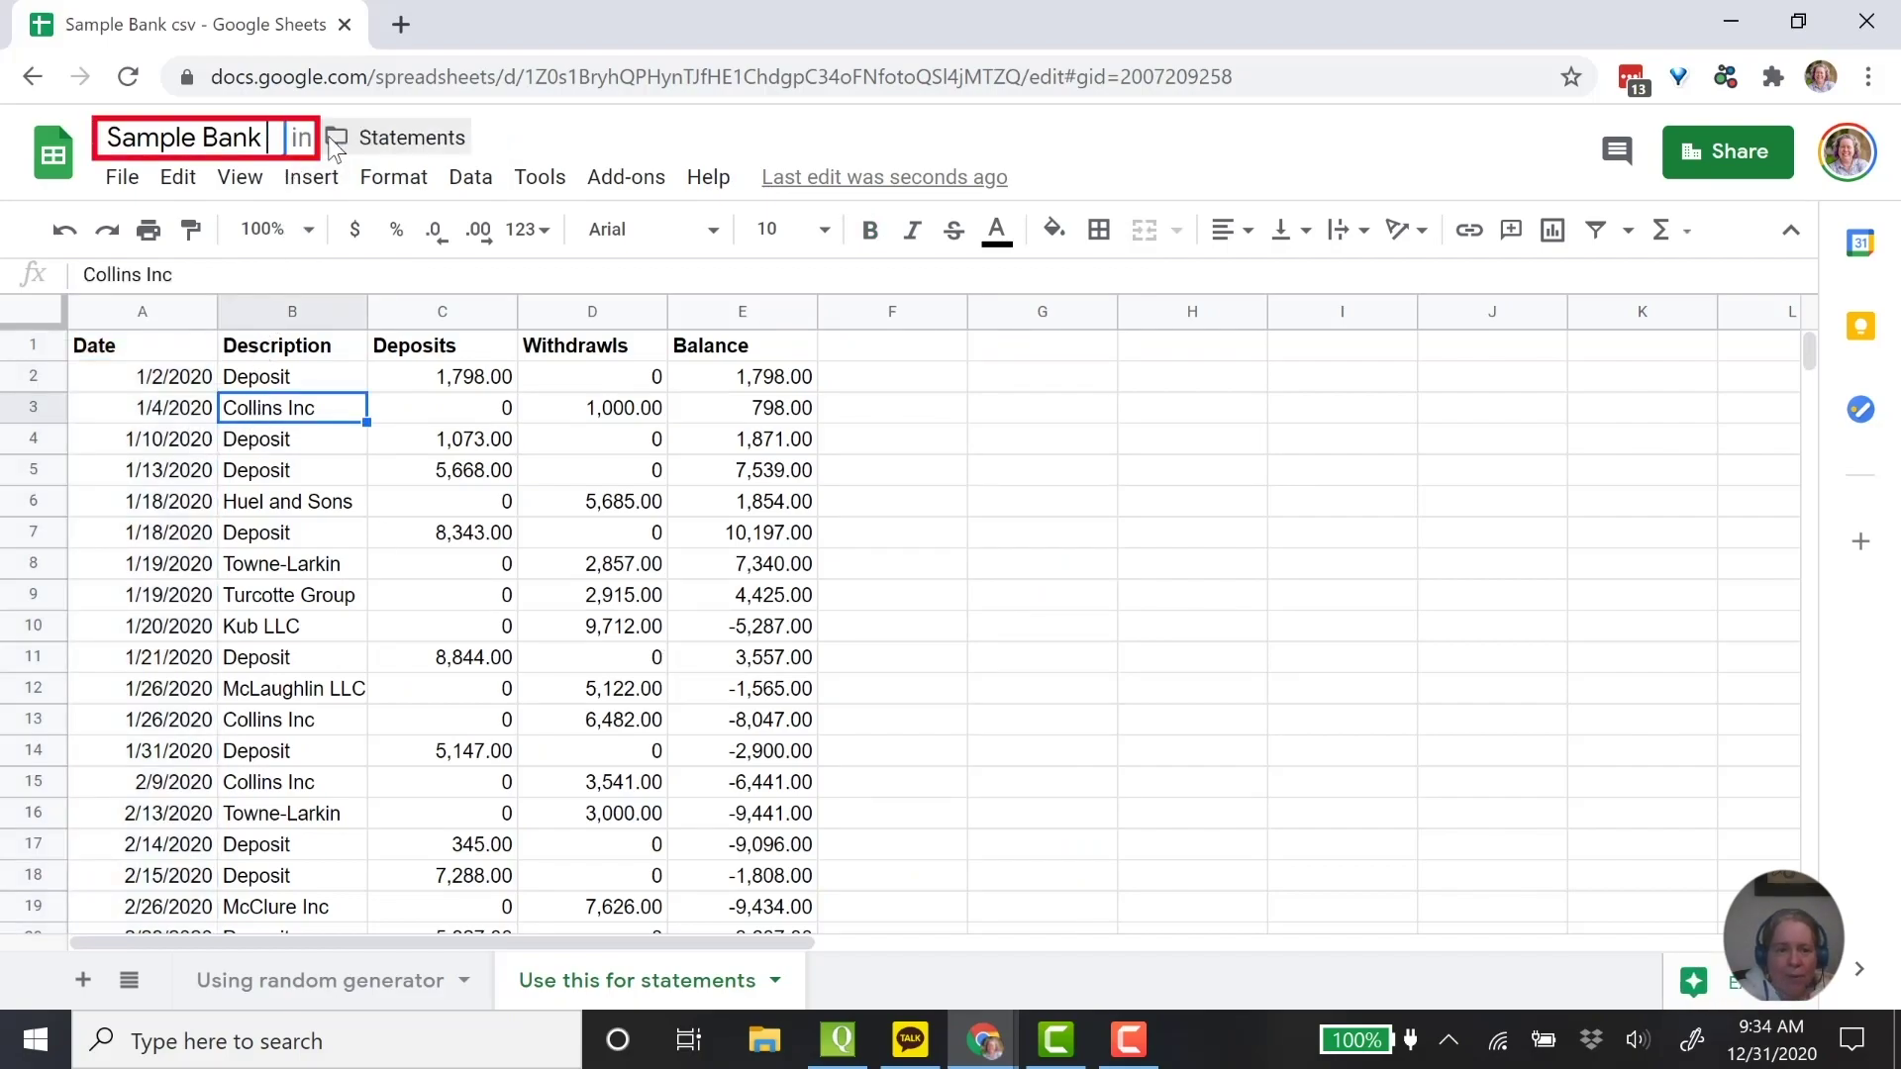
key(Return)
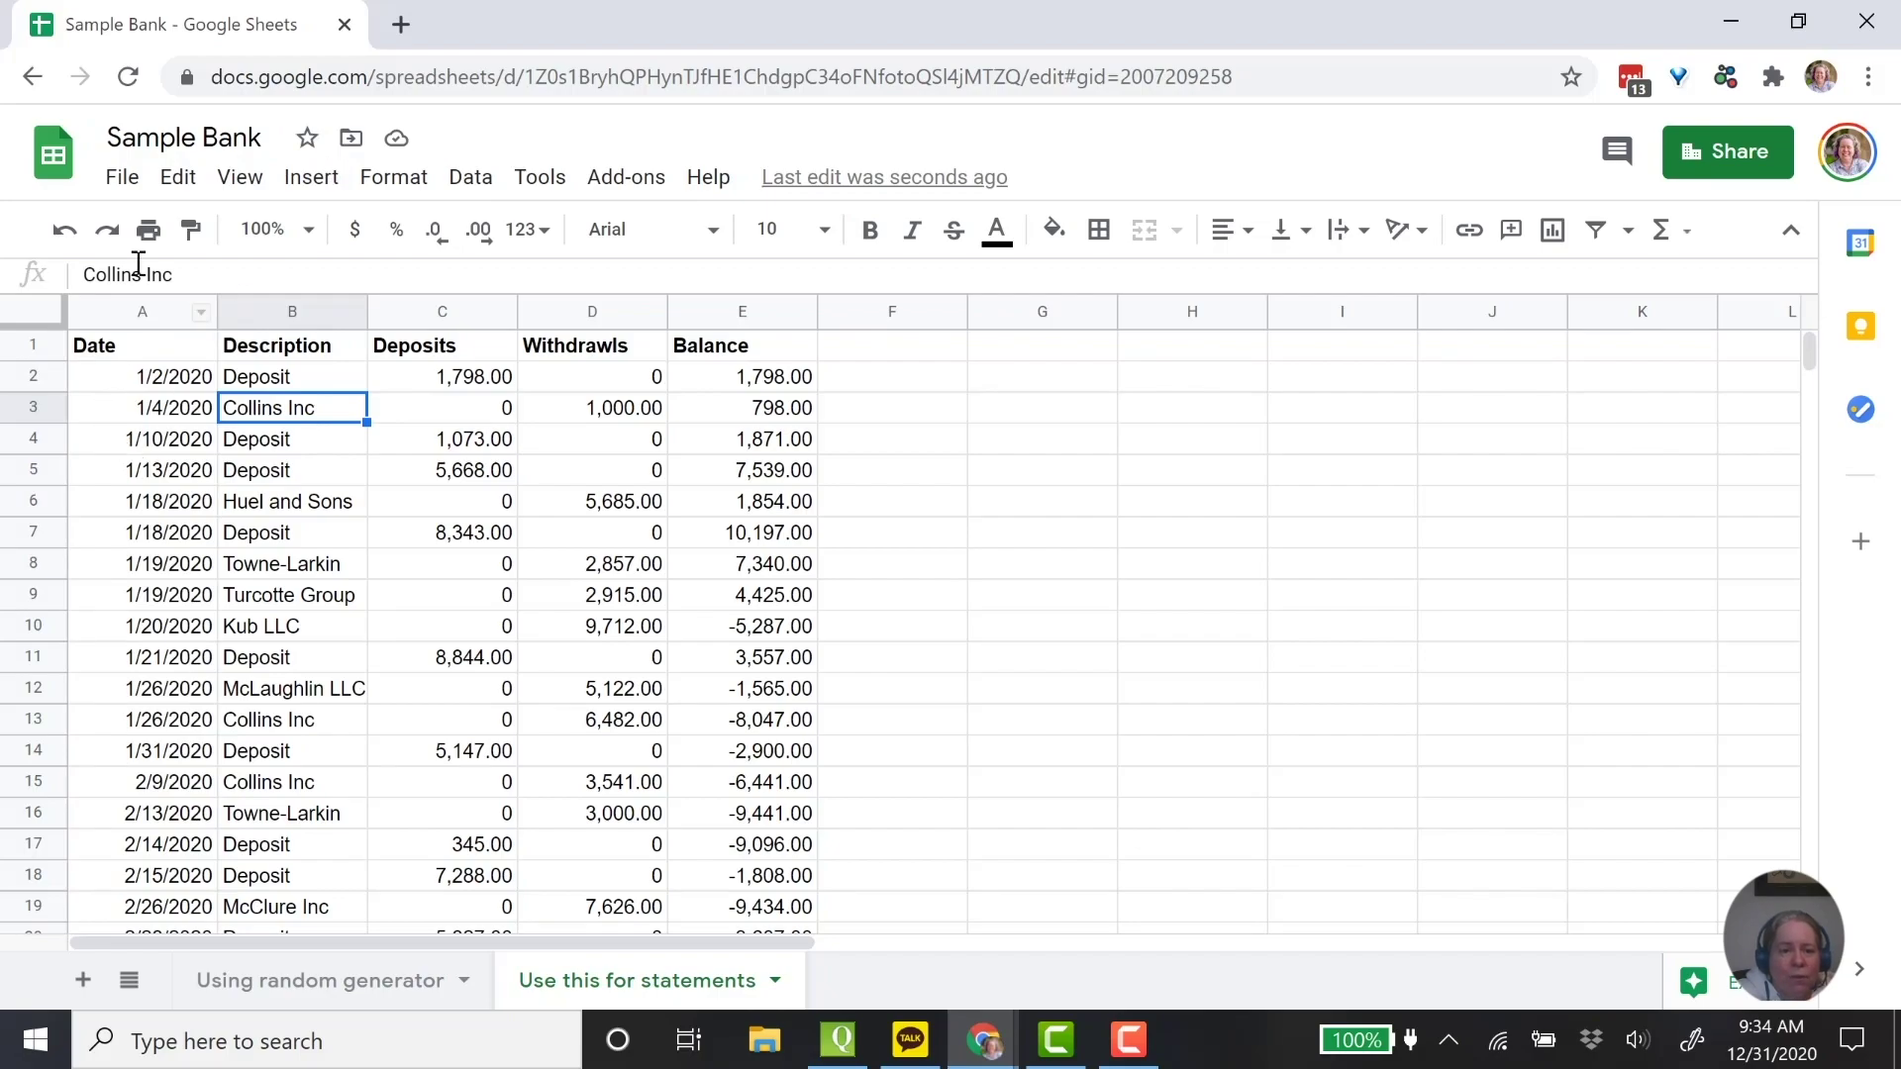
Step: Download the current sheet as Comma-separated values (.csv)
click(121, 176)
click(226, 572)
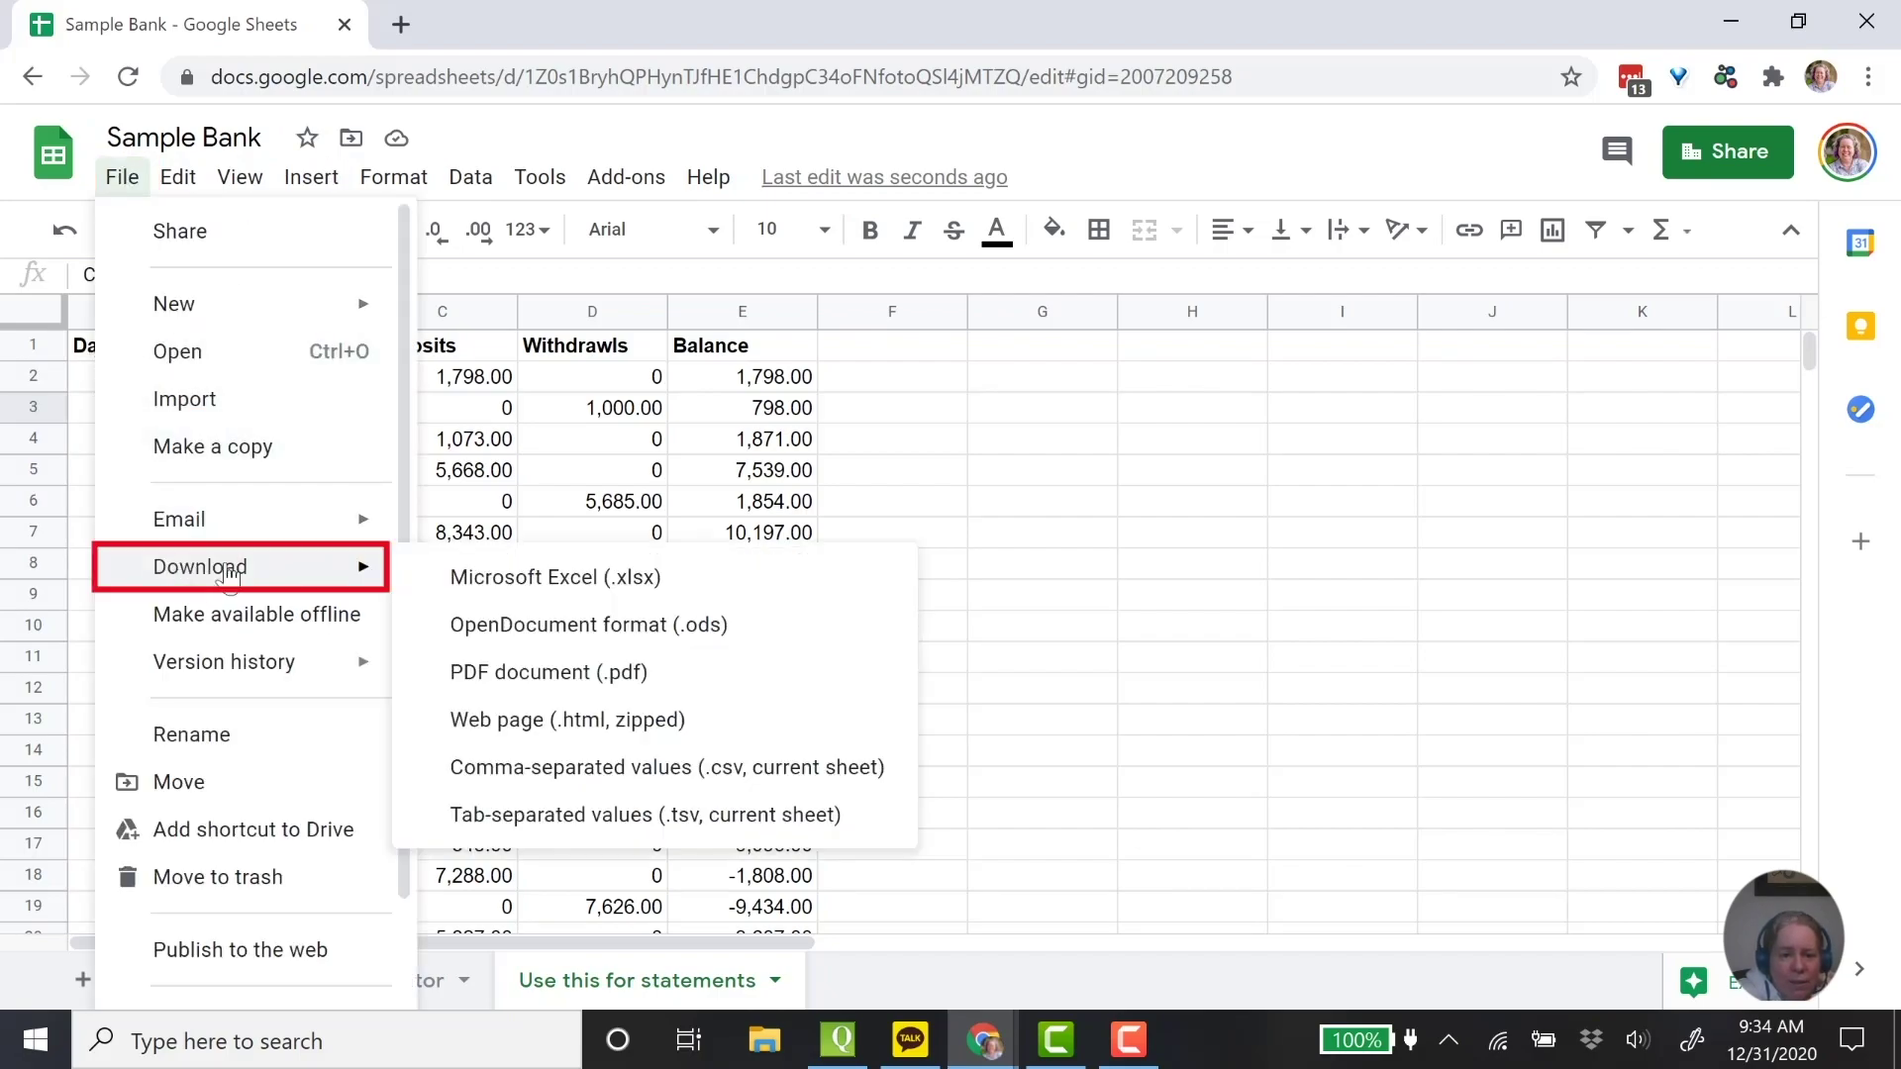
click(529, 777)
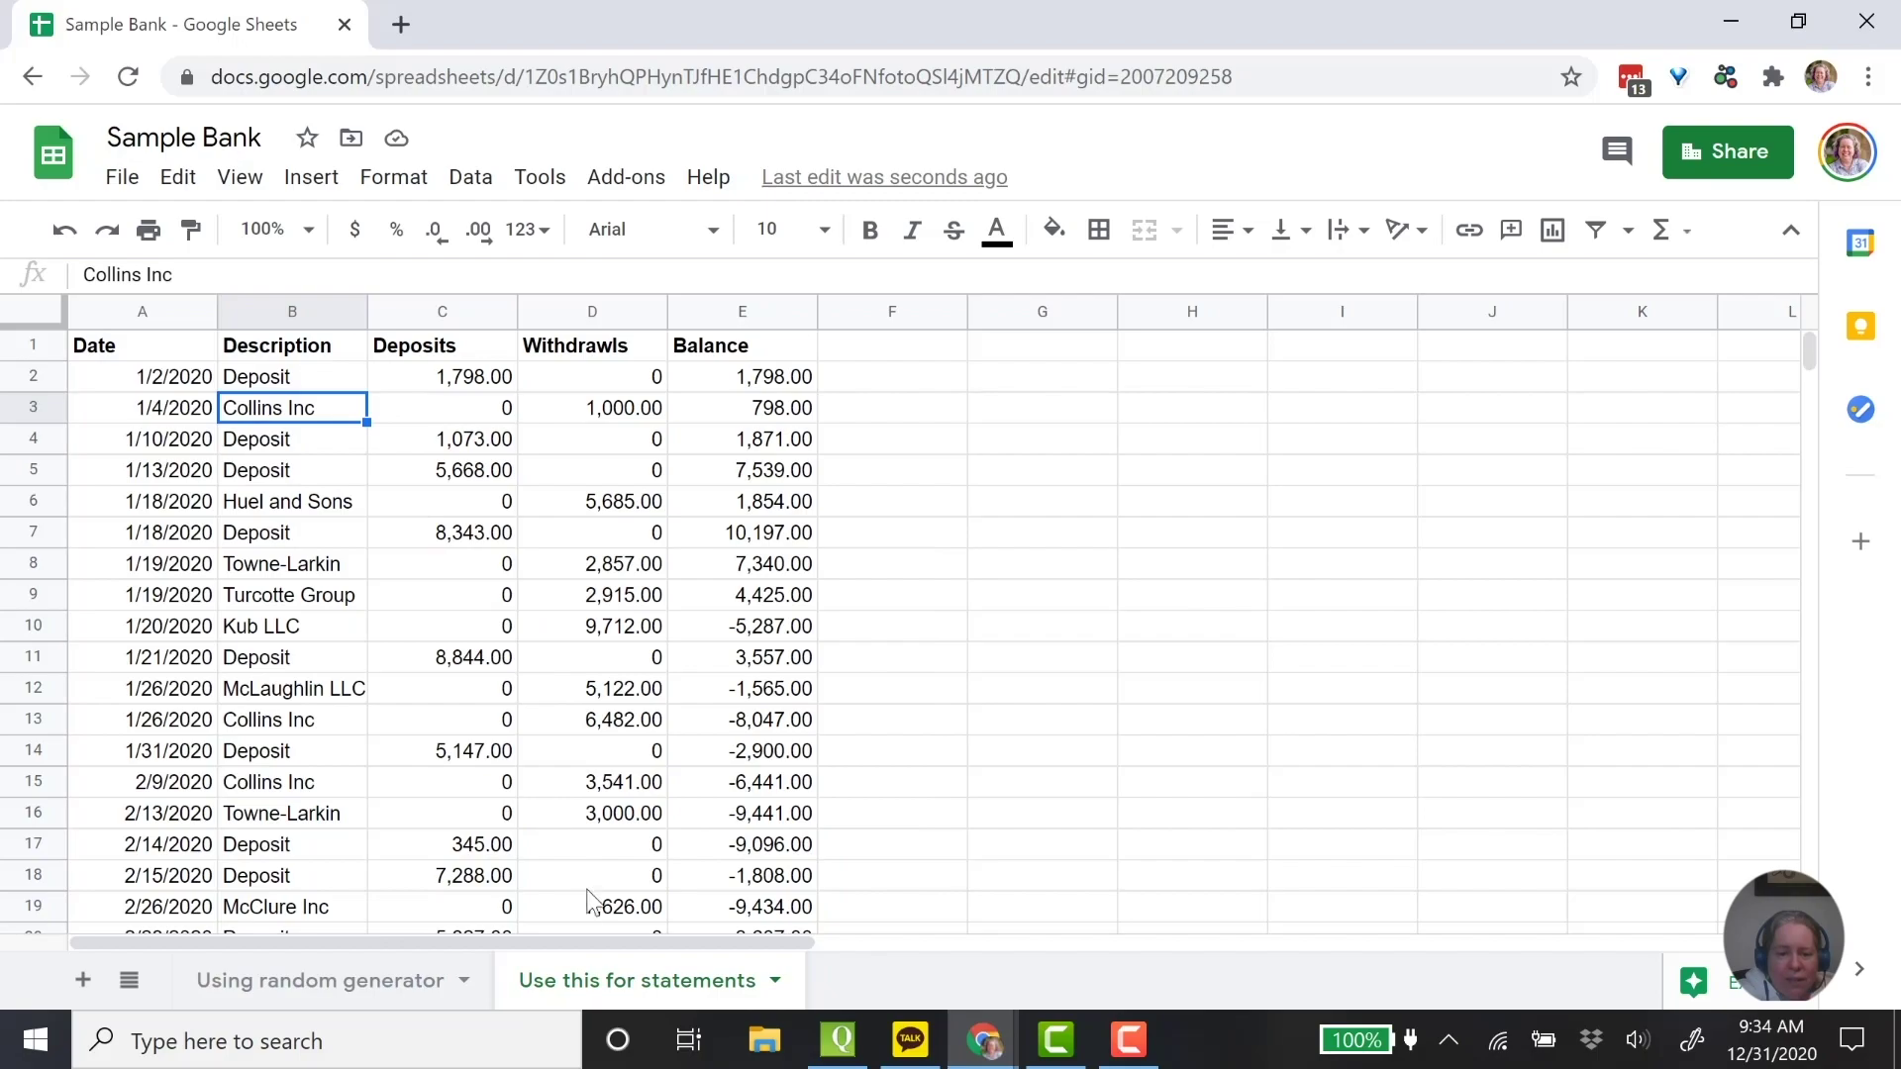
click(769, 1049)
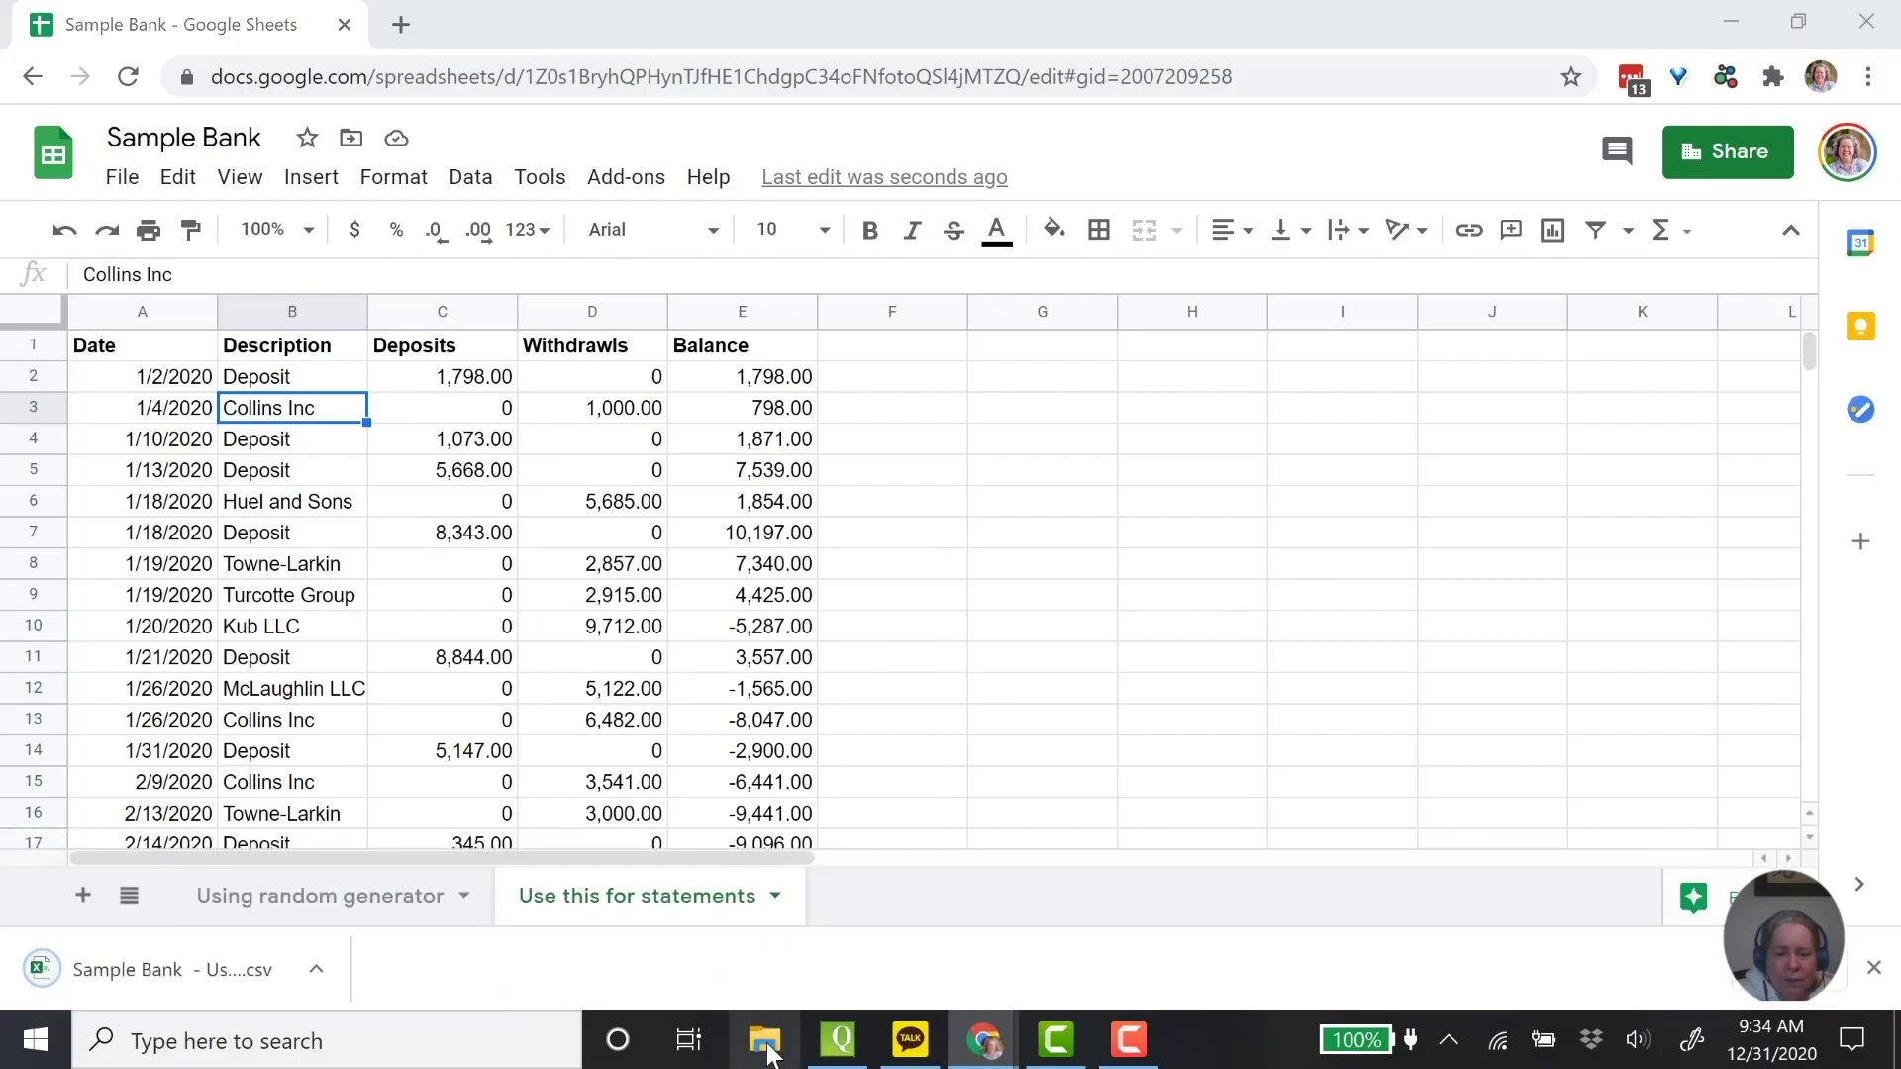
Step: Delete the two older Sample Bank csv files from Downloads and bring QuickBooks back into view
drag(1899, 104, 611, 36)
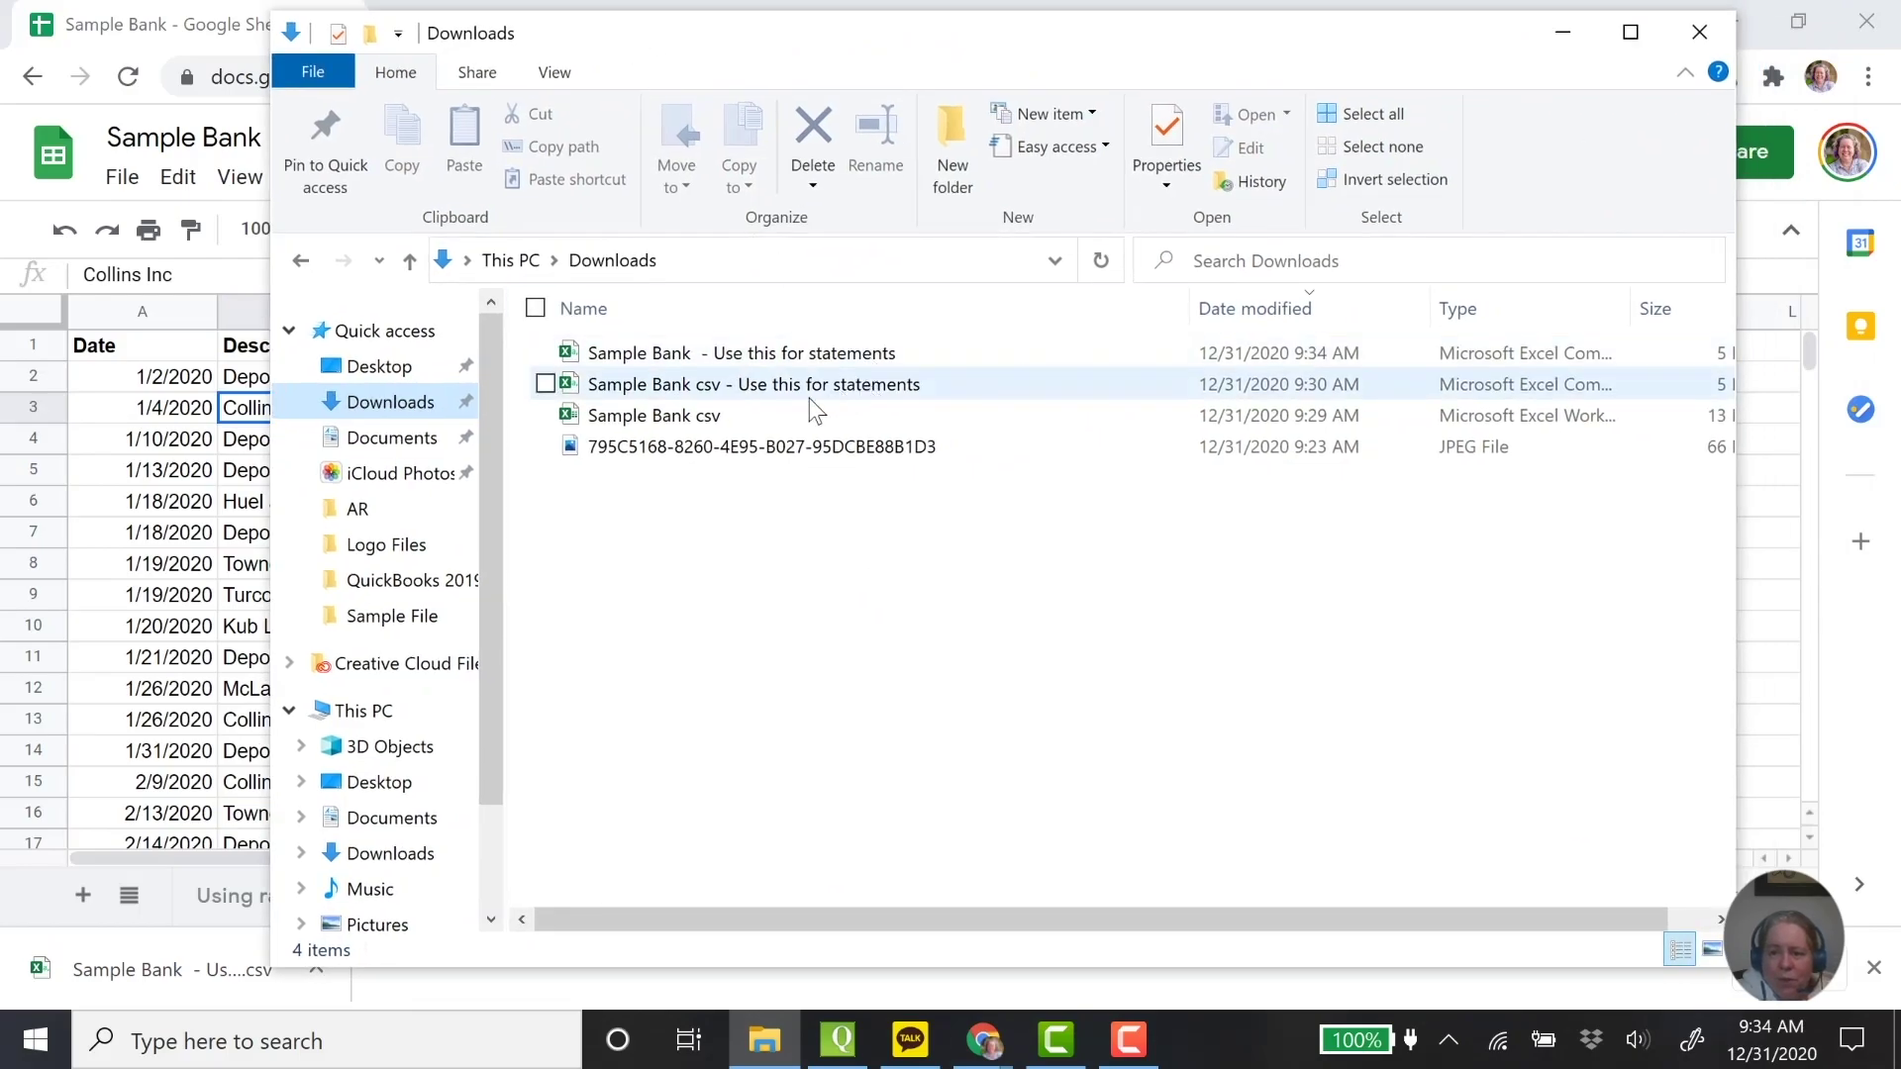
click(790, 378)
key(shift+Down)
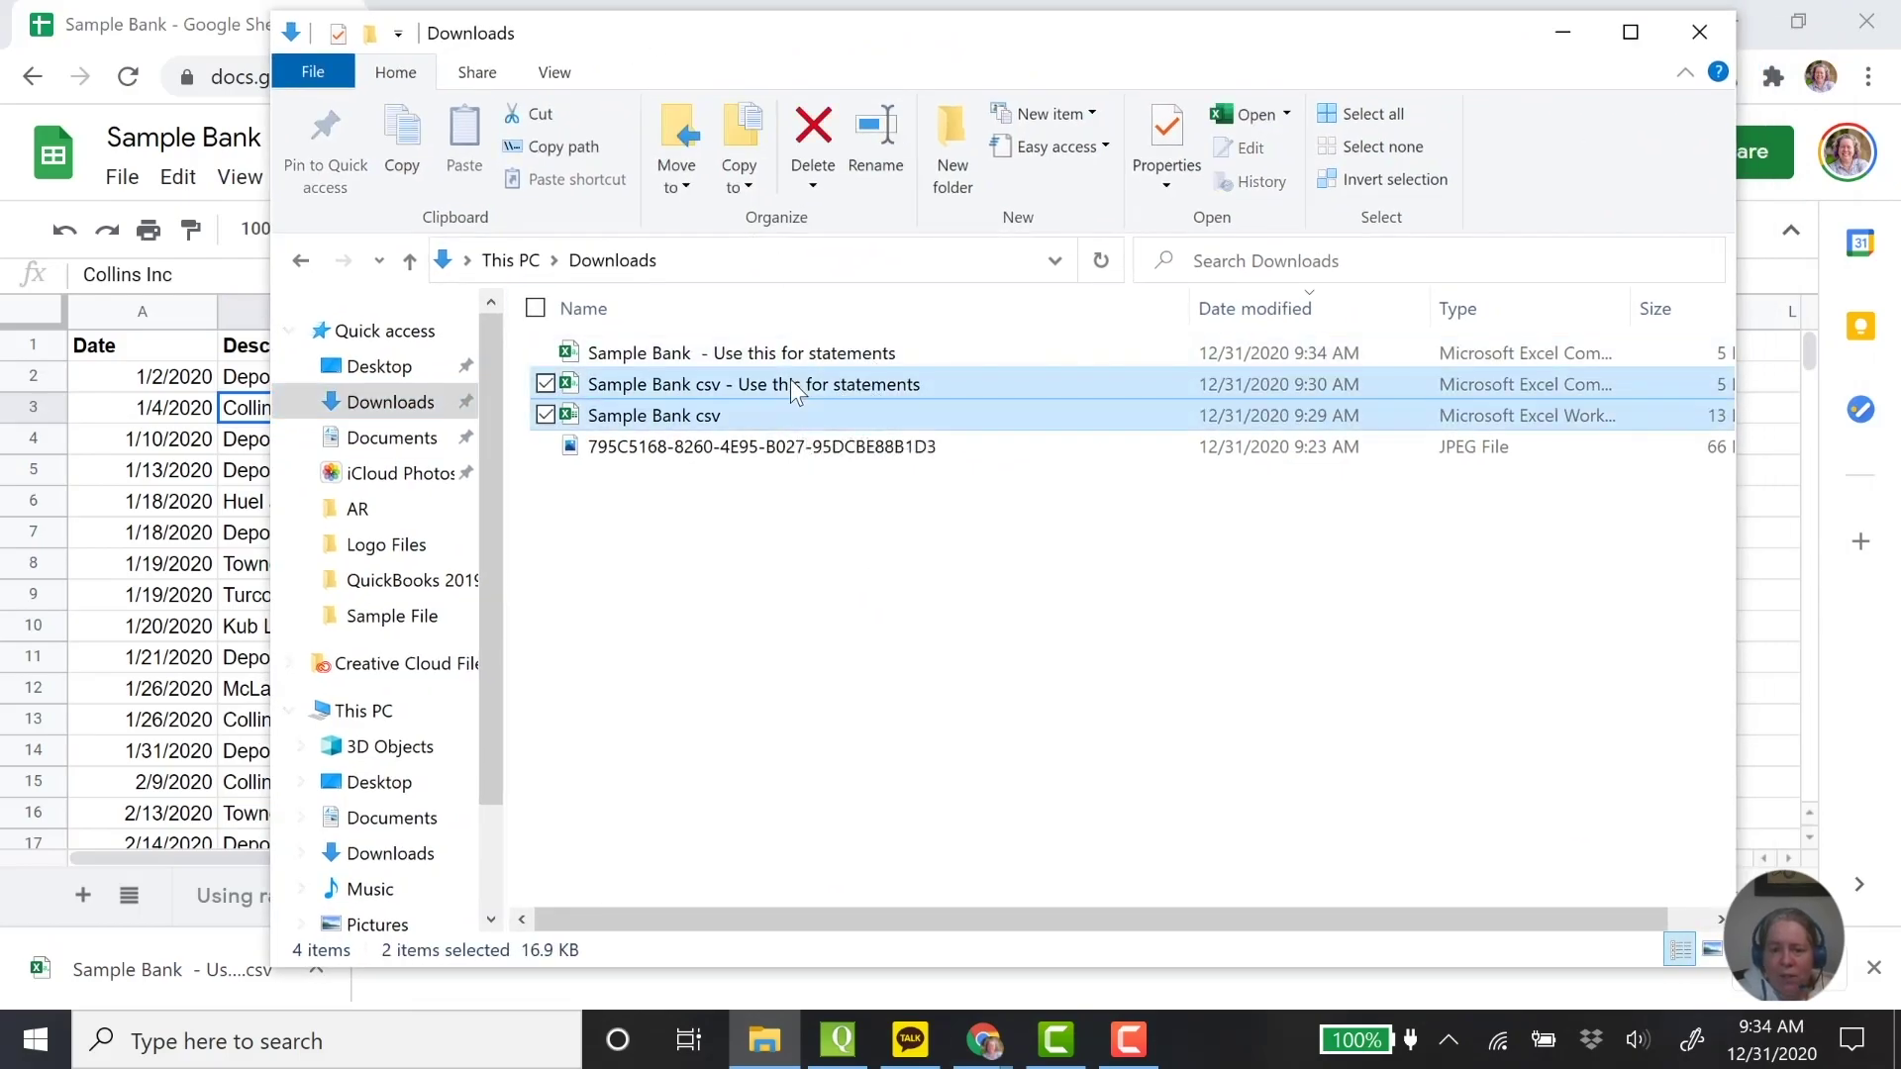
key(Delete)
drag(995, 63, 0, 102)
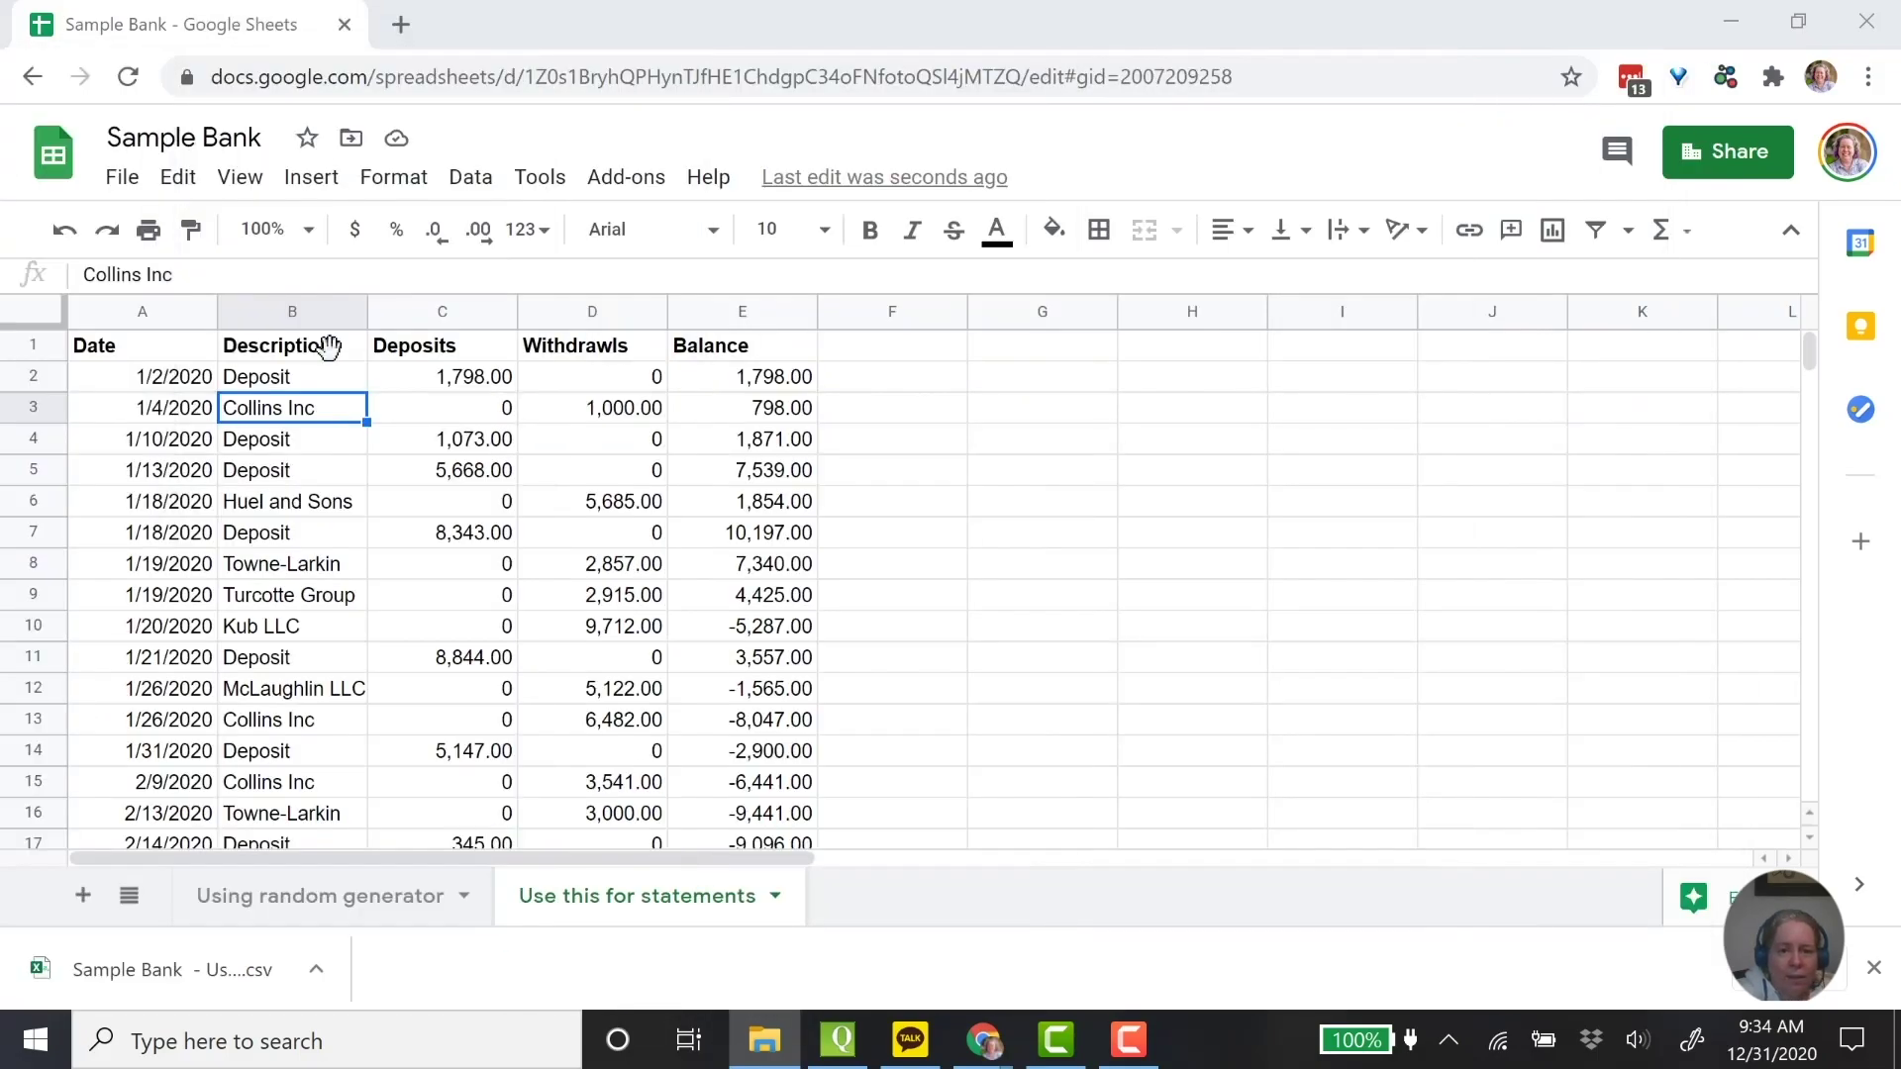
drag(477, 34, 0, 129)
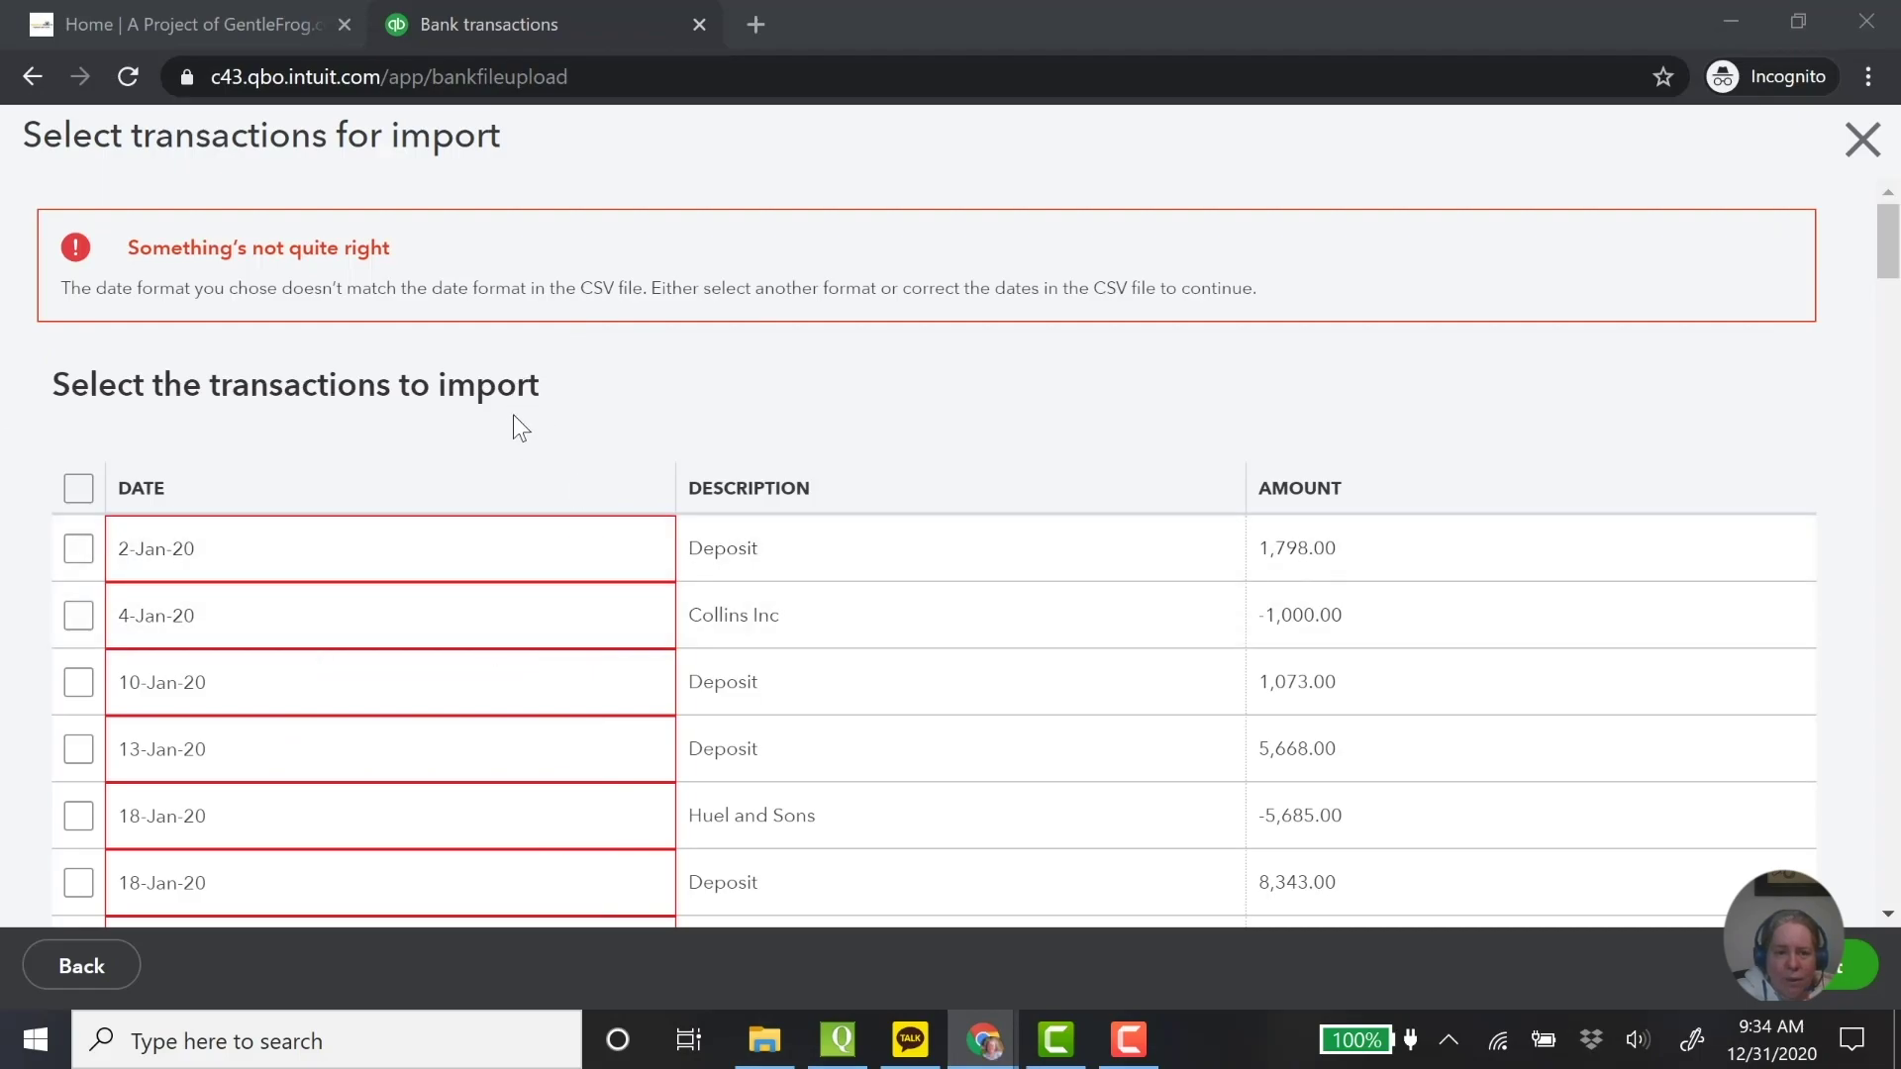
Step: Return to the upload step, choose the new 'Sample Bank - Use this for statements' file, and advance to Map columns
click(99, 967)
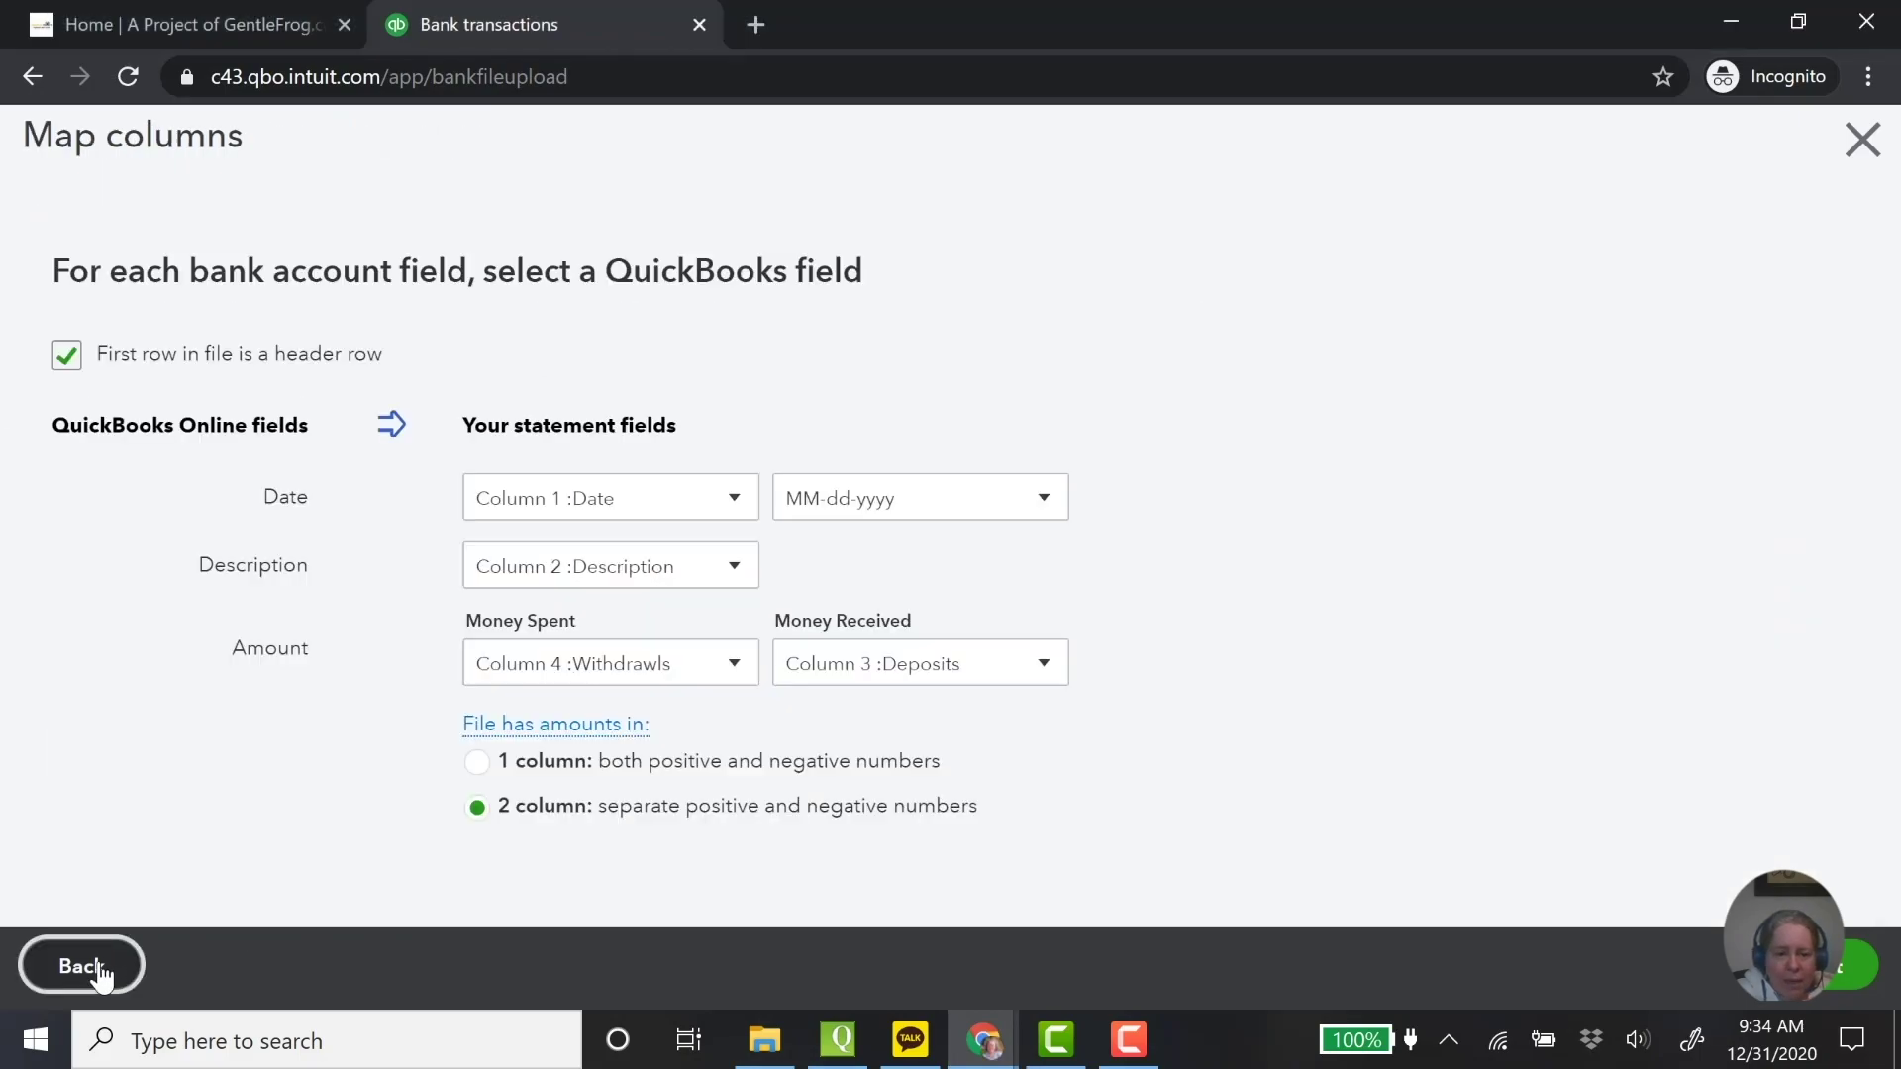
click(99, 968)
click(95, 966)
scroll(266, 732, down, 3)
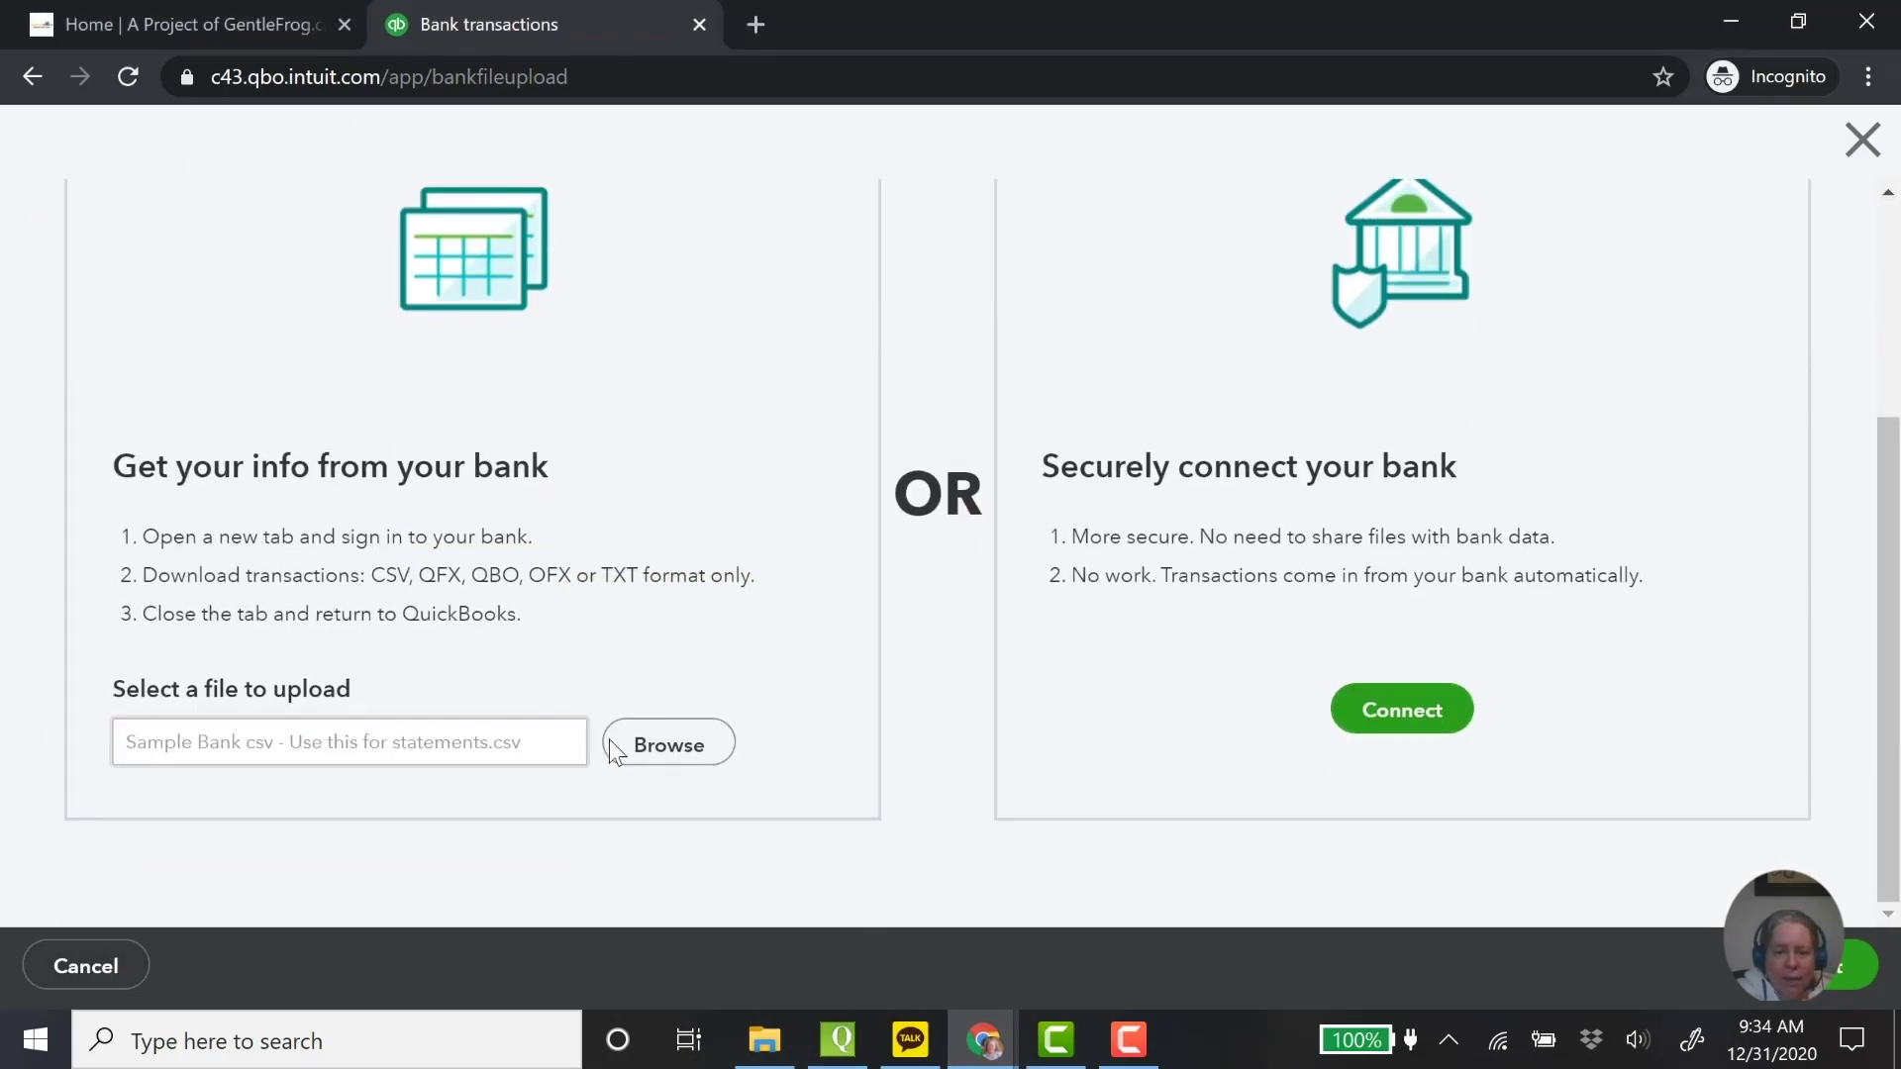
click(688, 763)
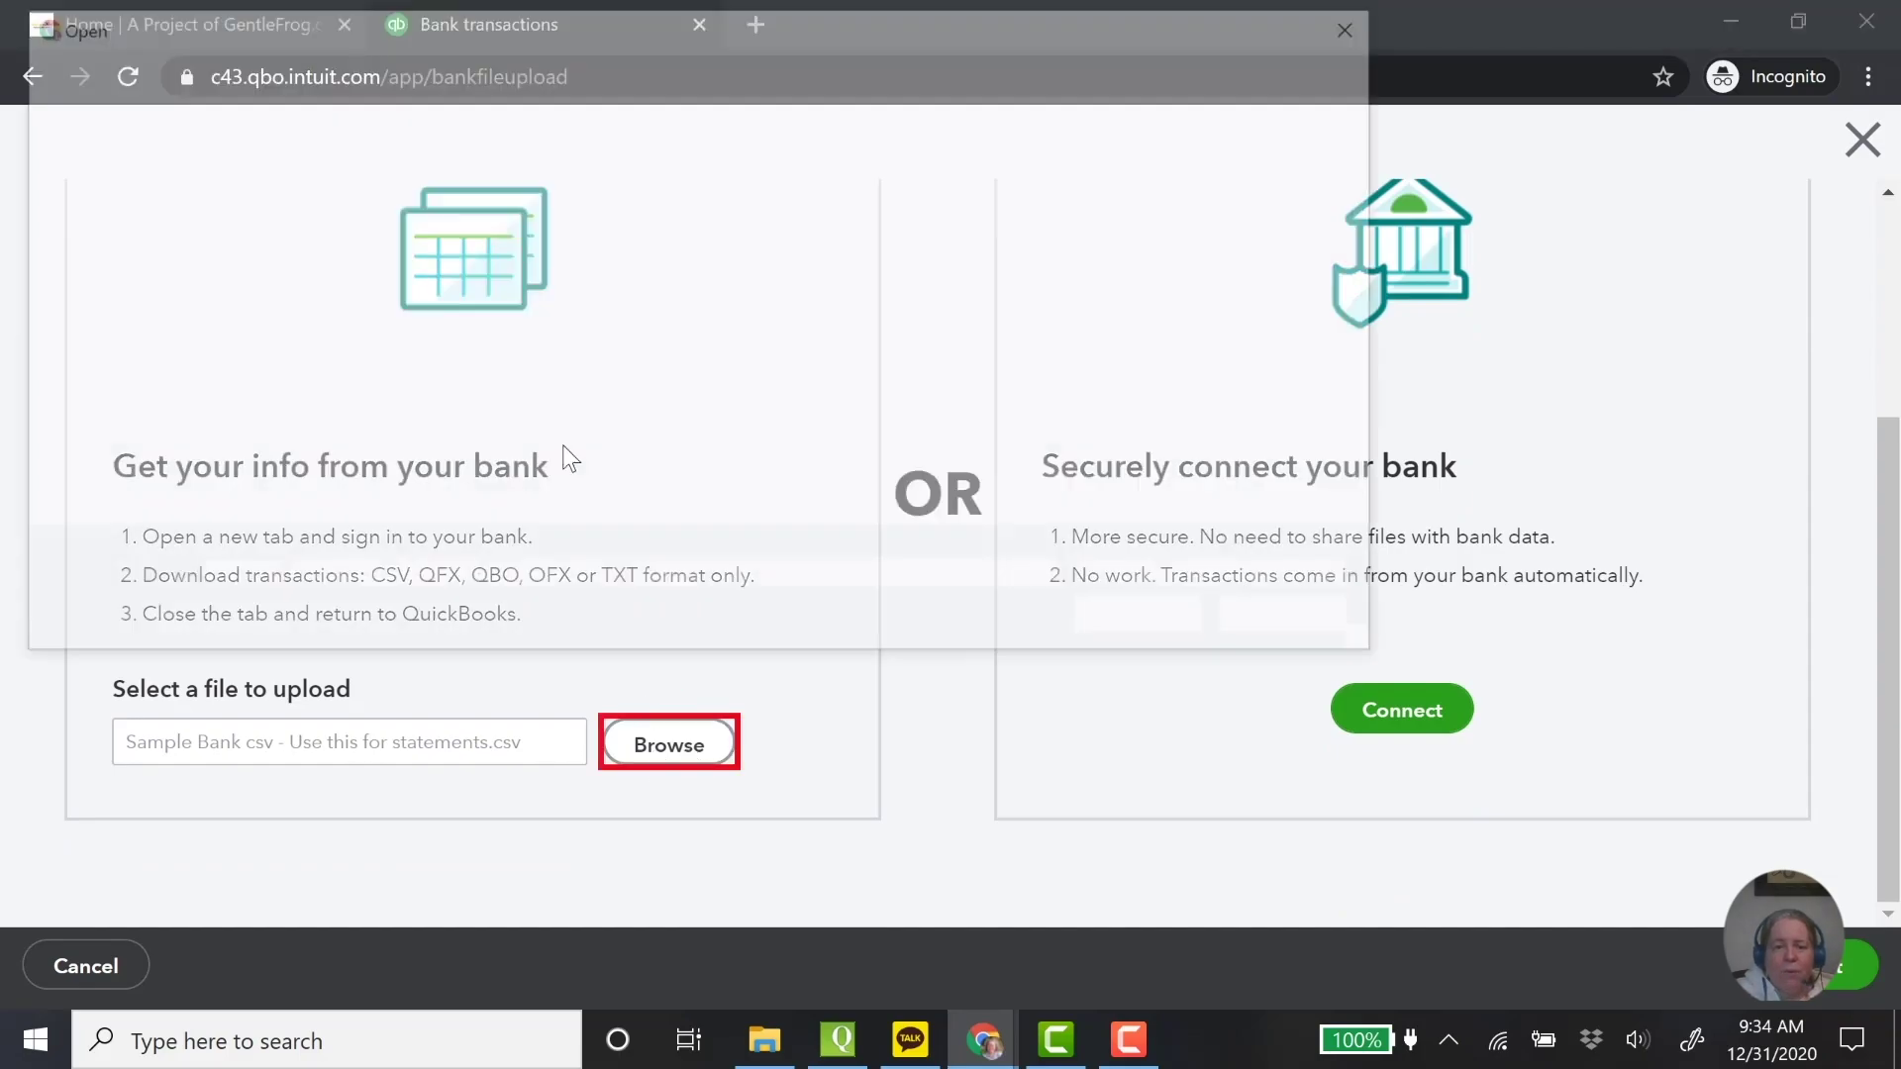
click(337, 244)
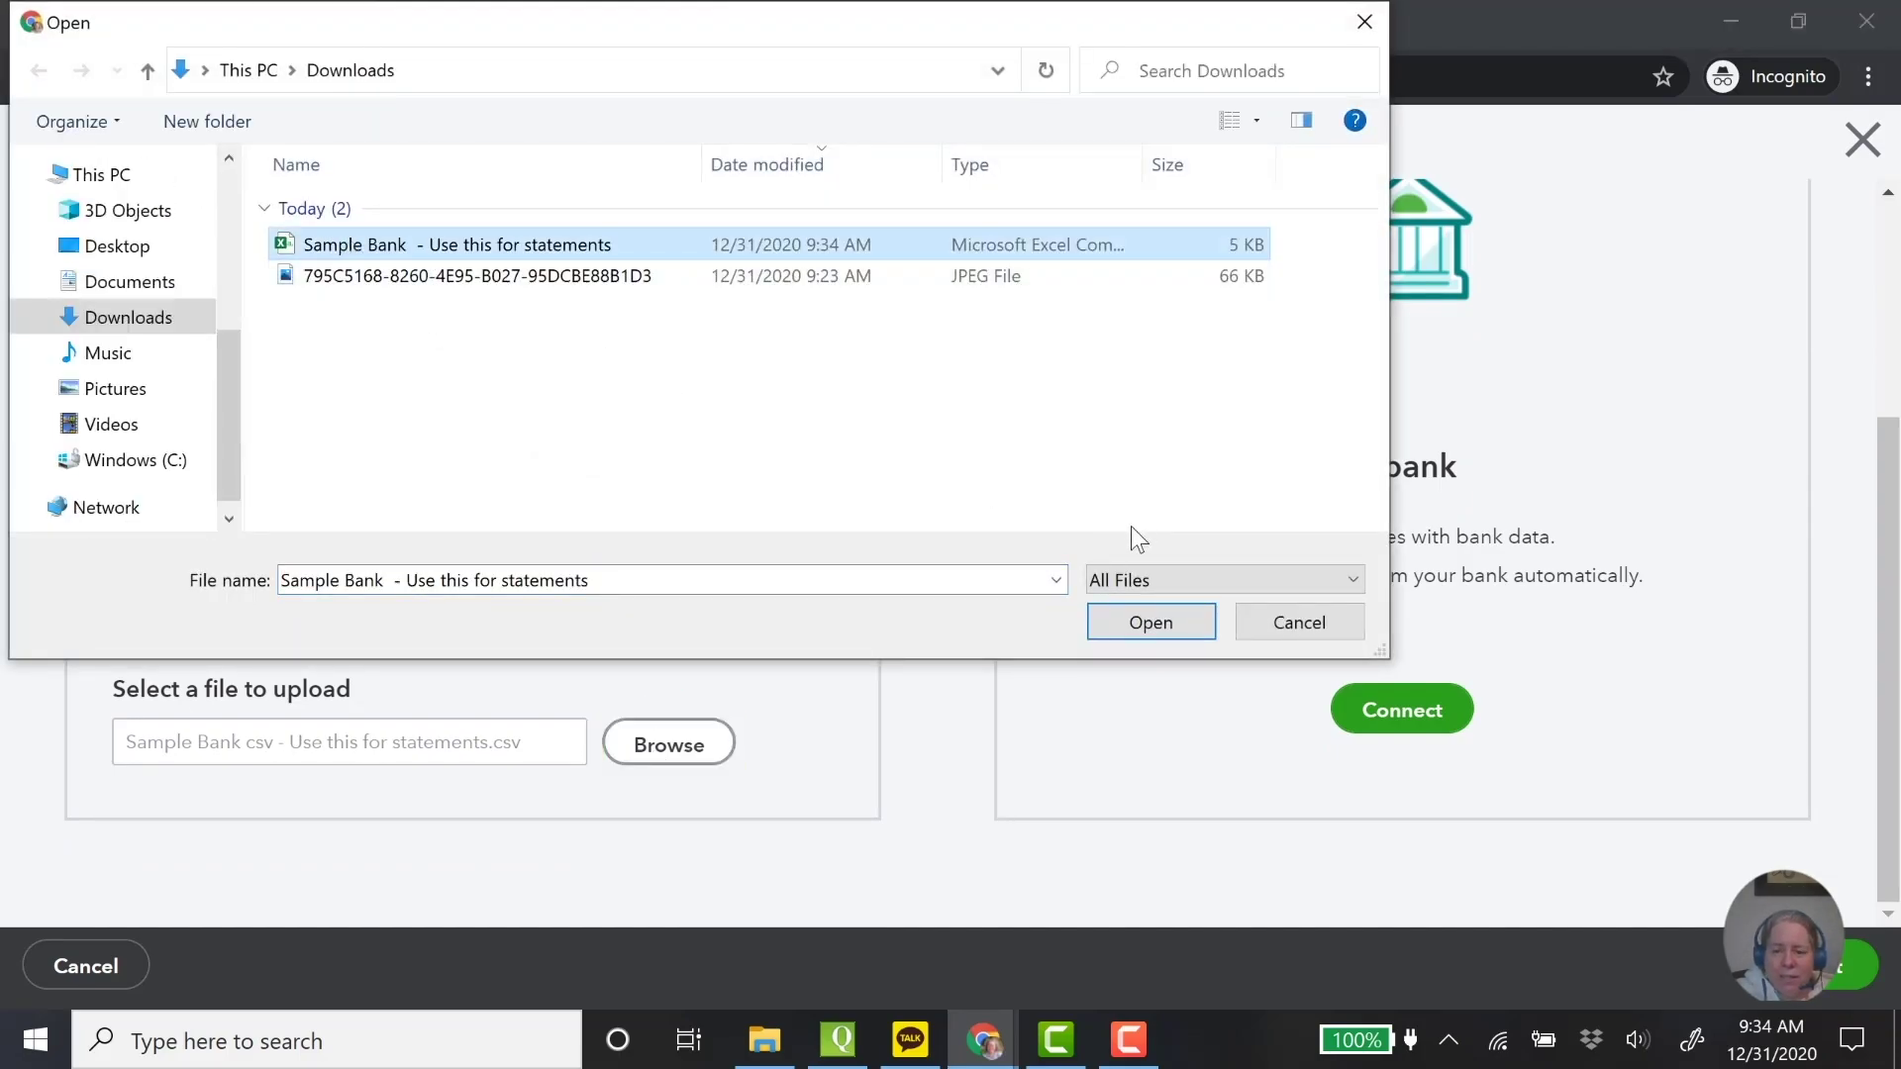
click(1149, 627)
click(1849, 965)
click(1850, 966)
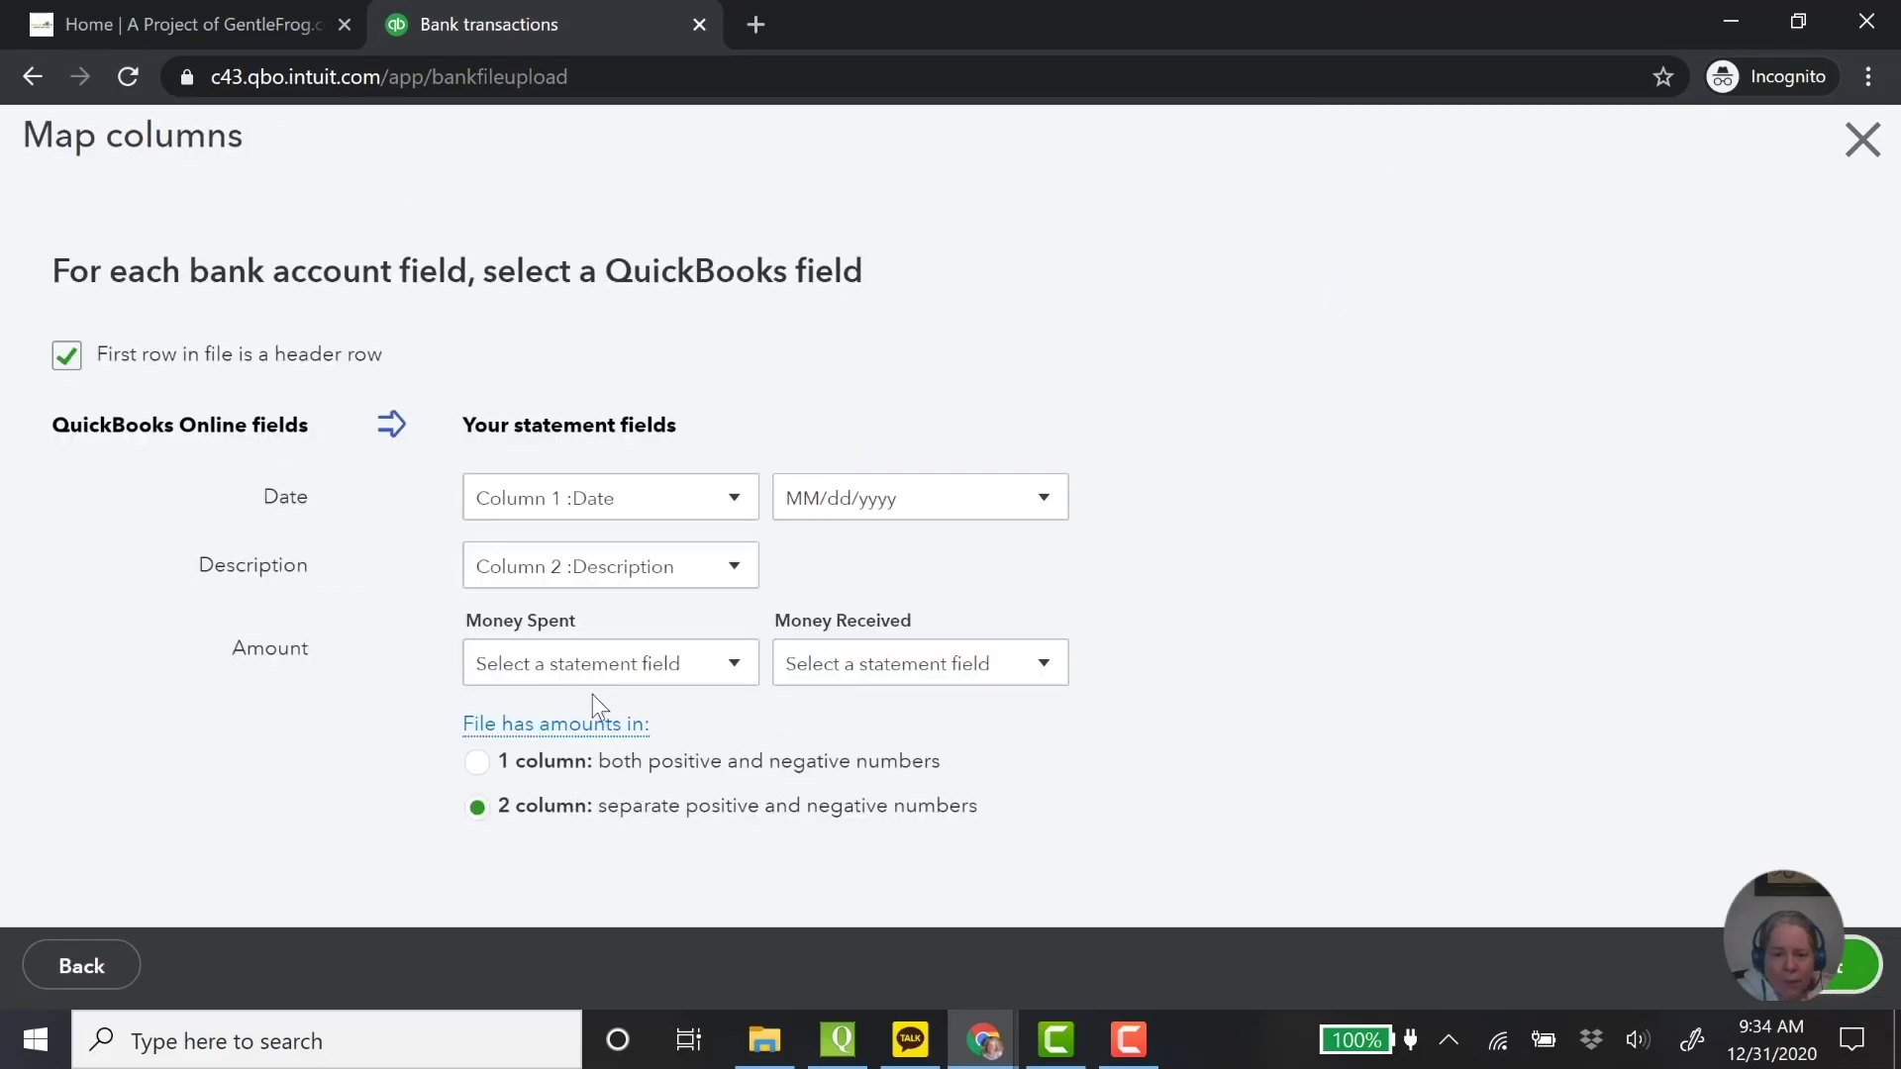
click(620, 665)
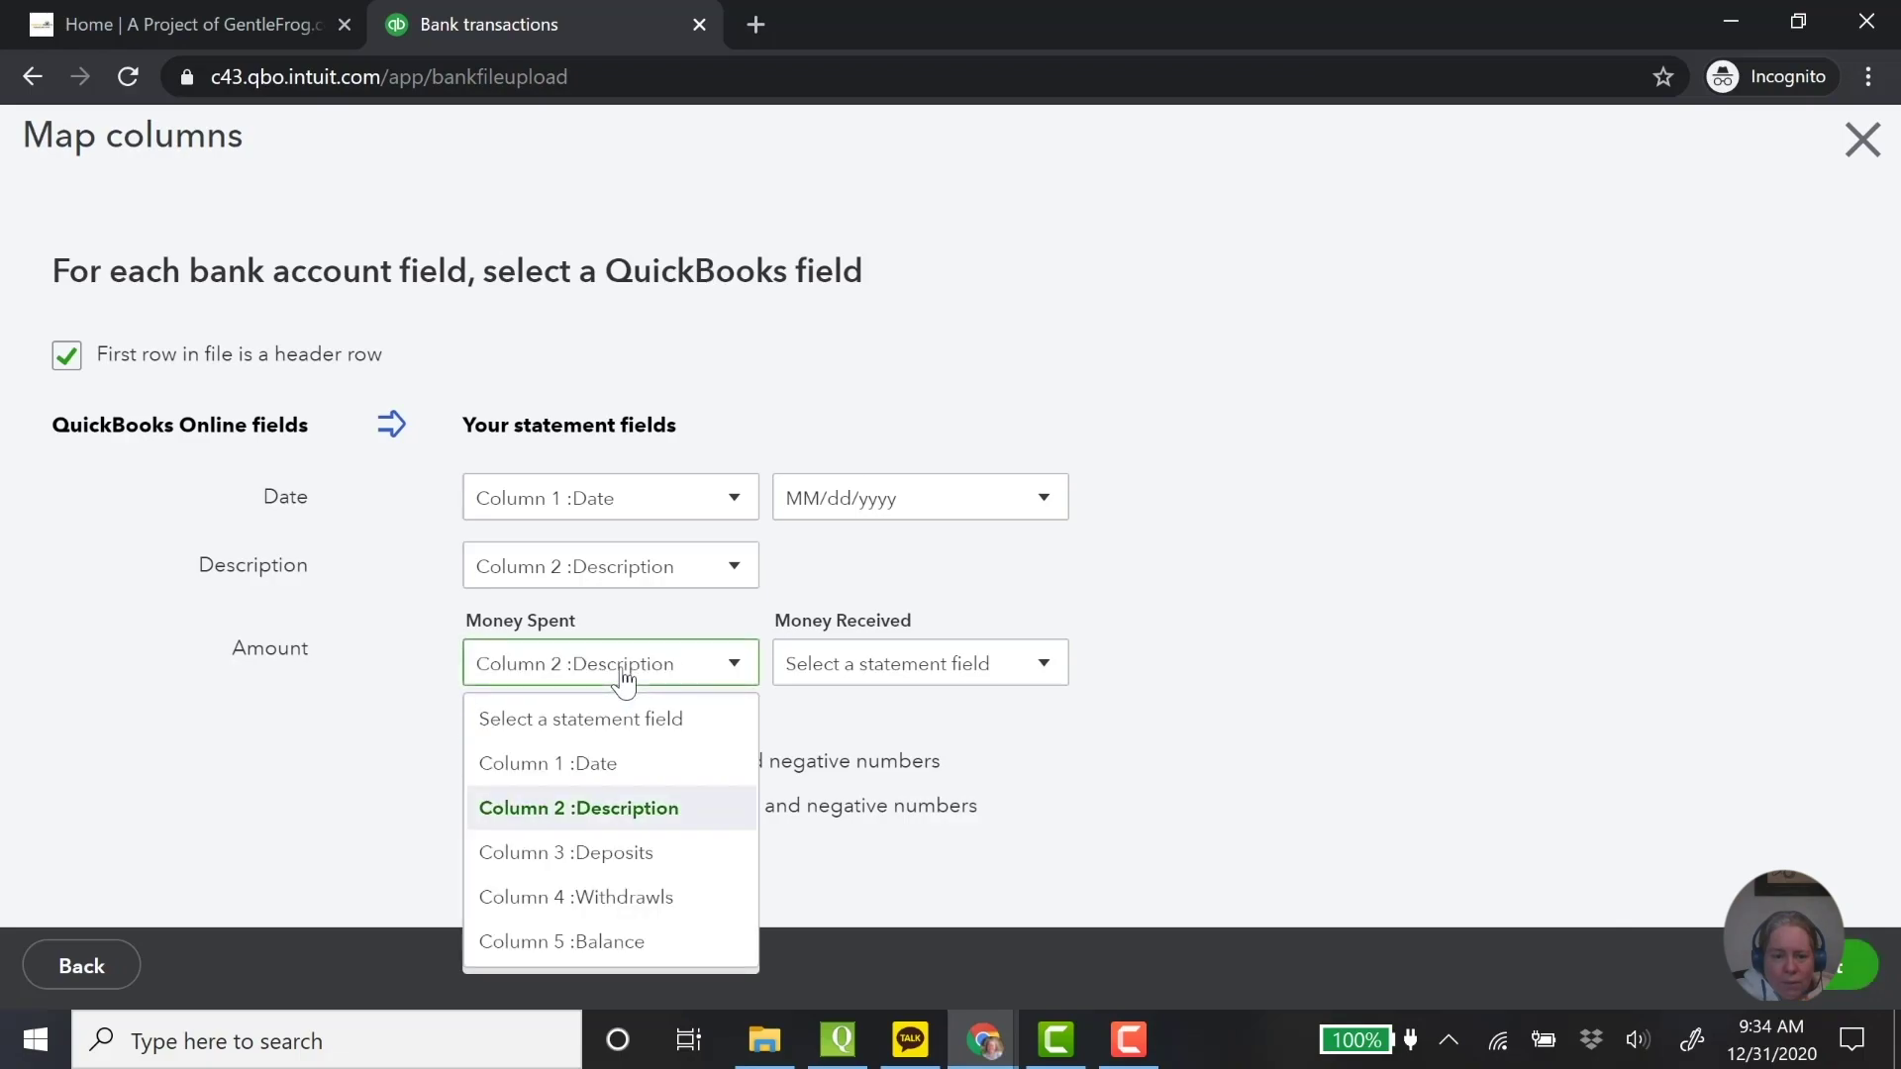
click(655, 896)
click(940, 665)
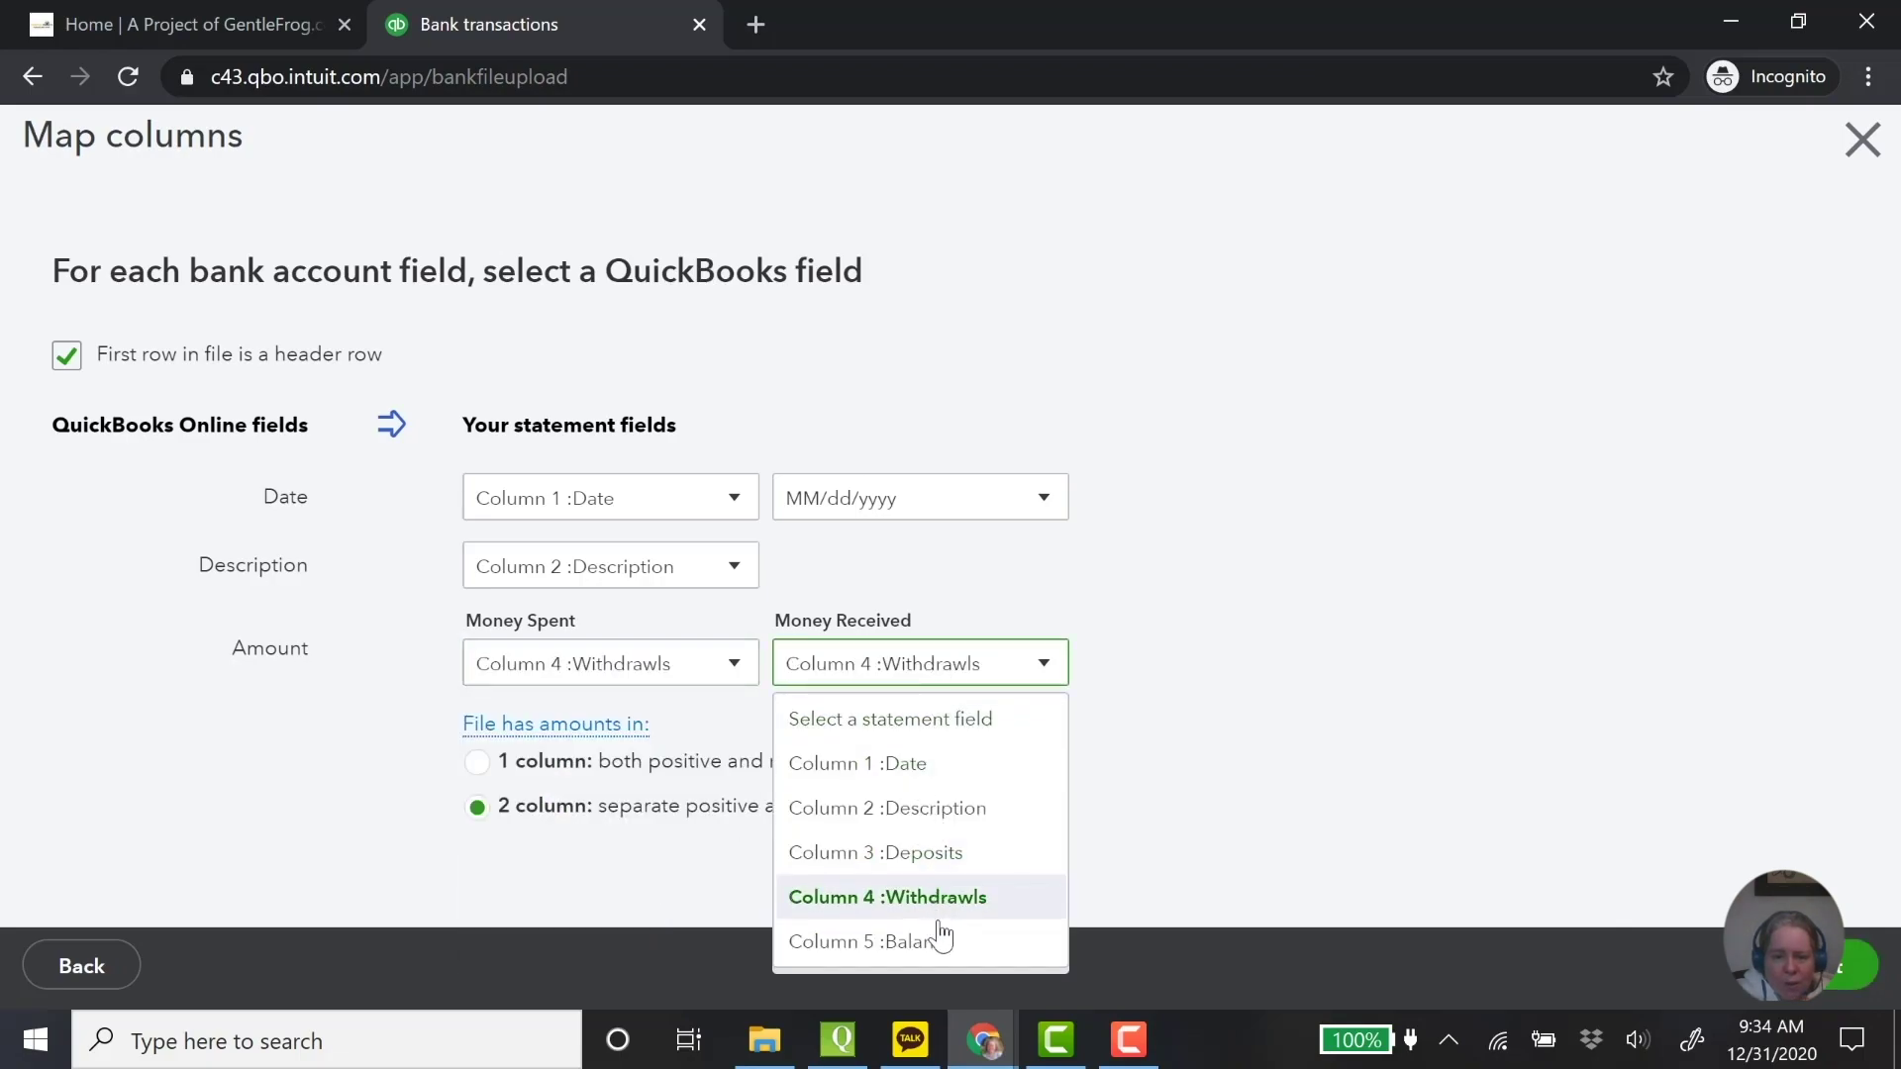
click(933, 855)
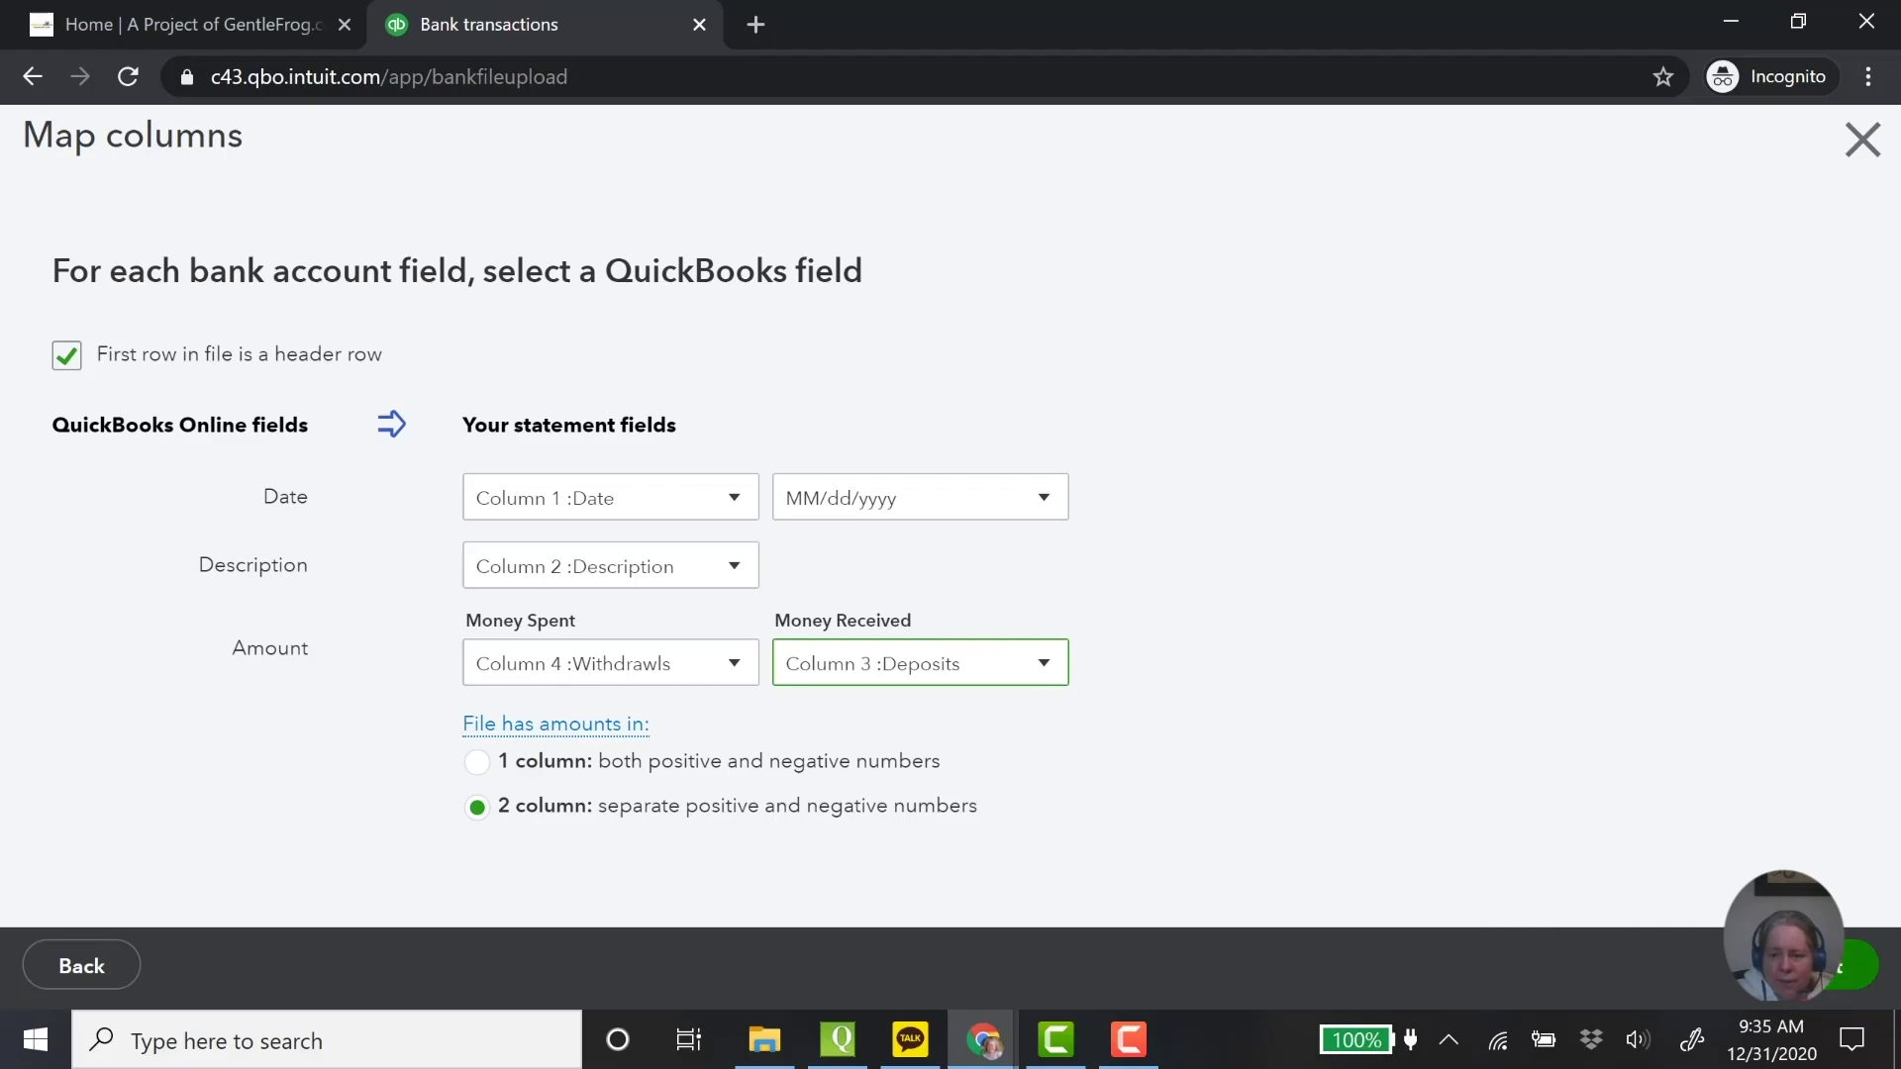
click(1832, 967)
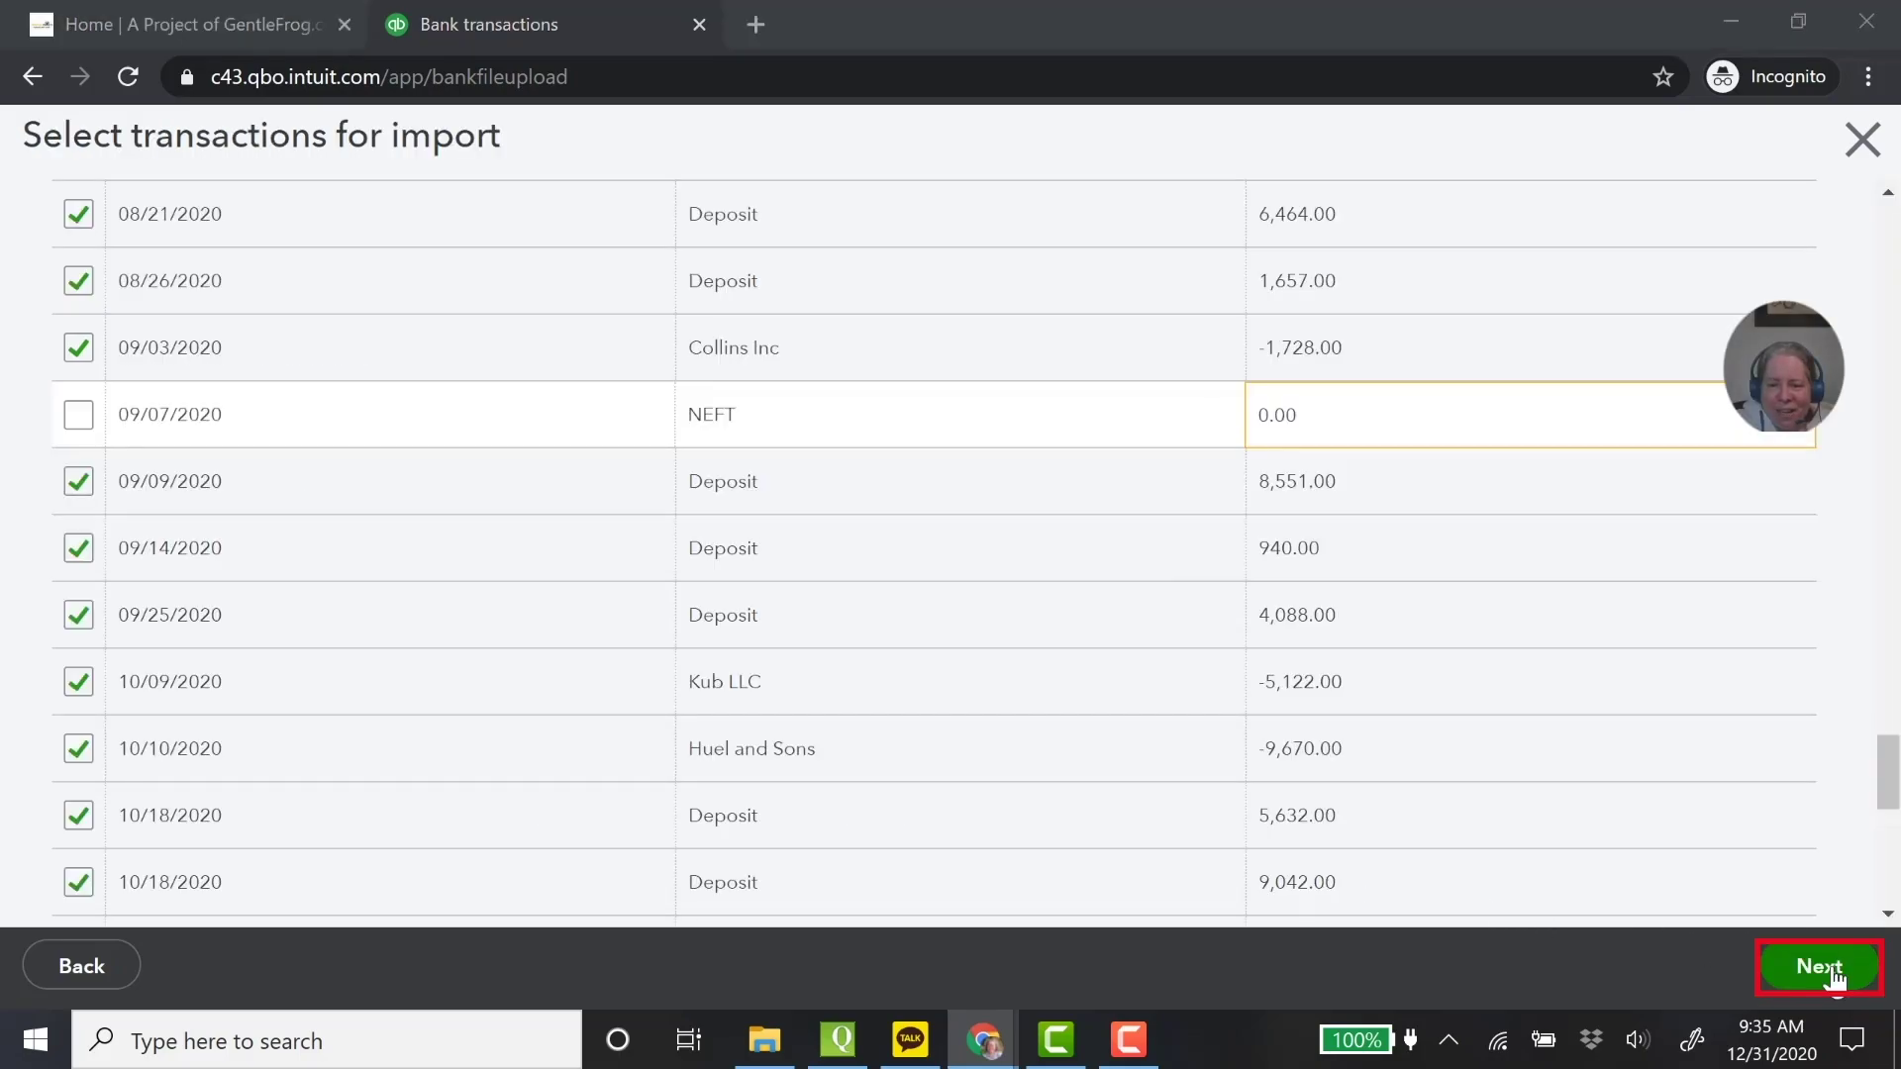
click(1831, 968)
click(1168, 598)
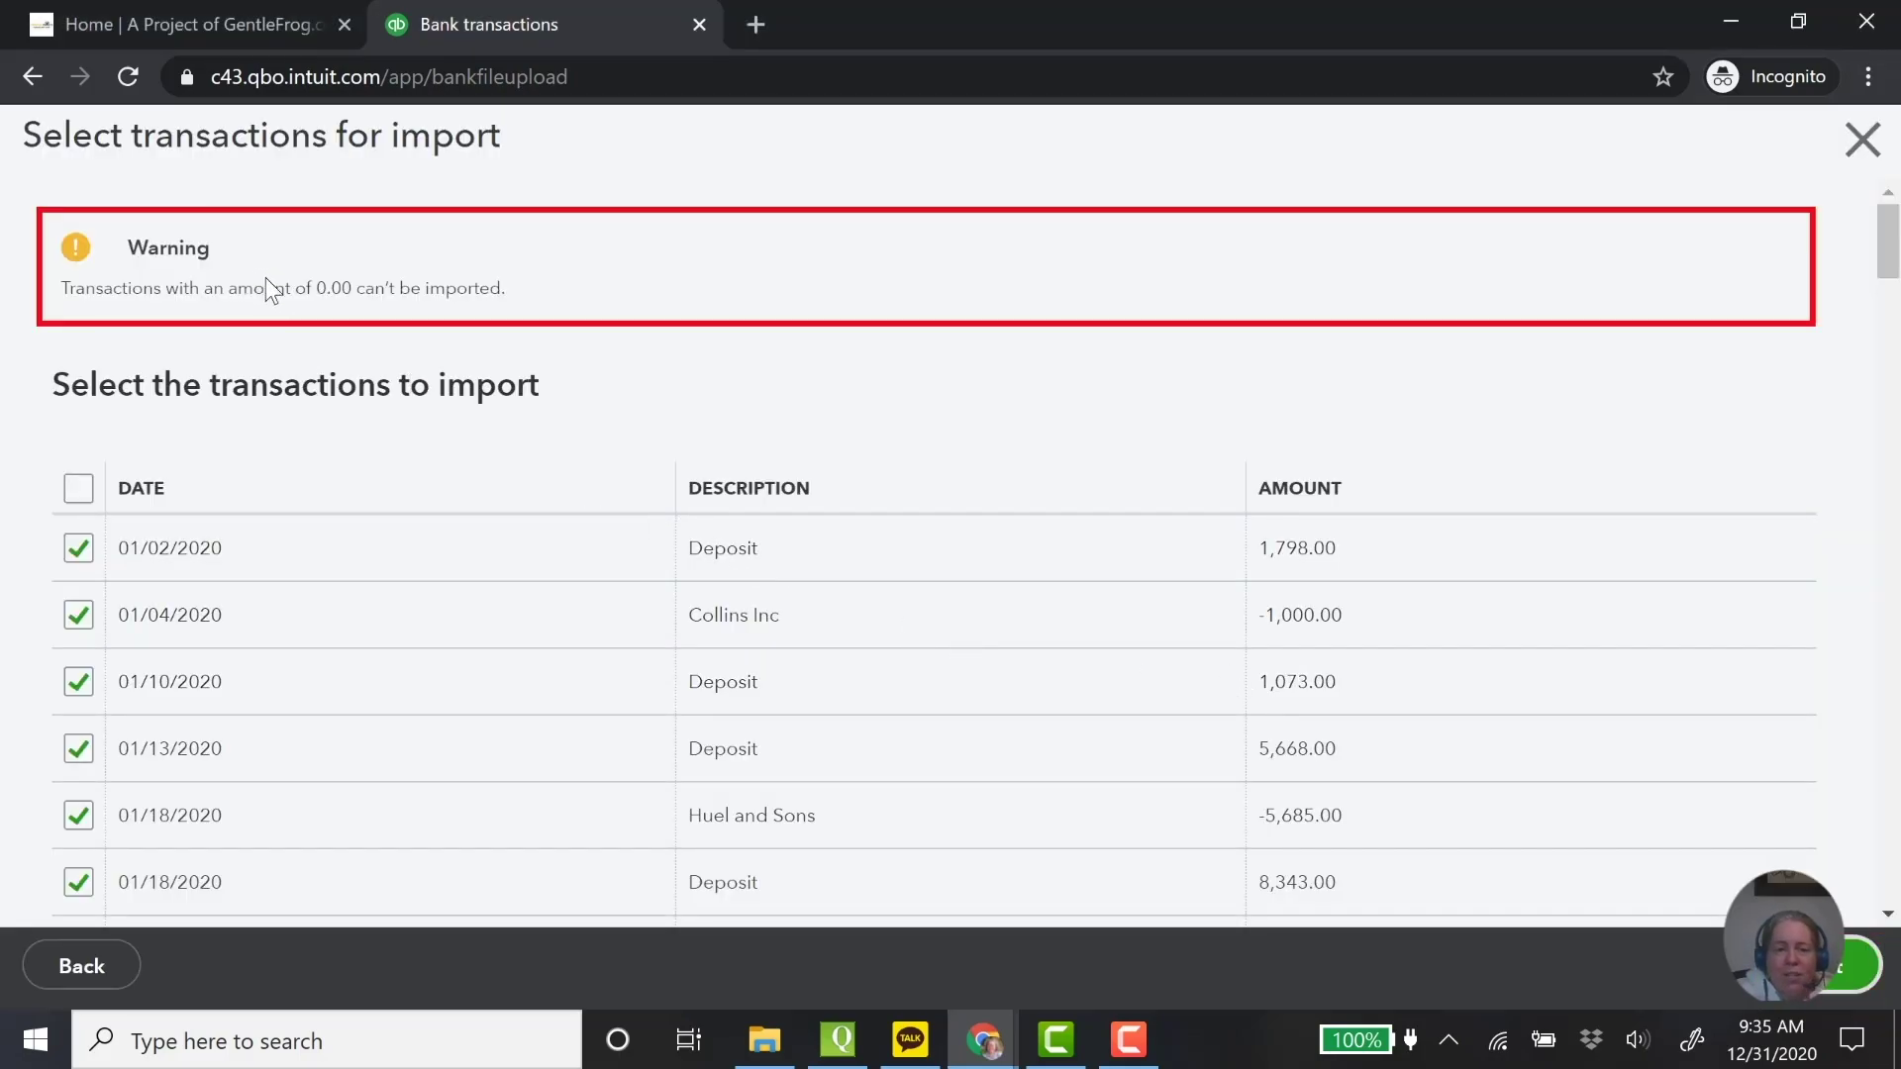
drag(290, 289, 366, 295)
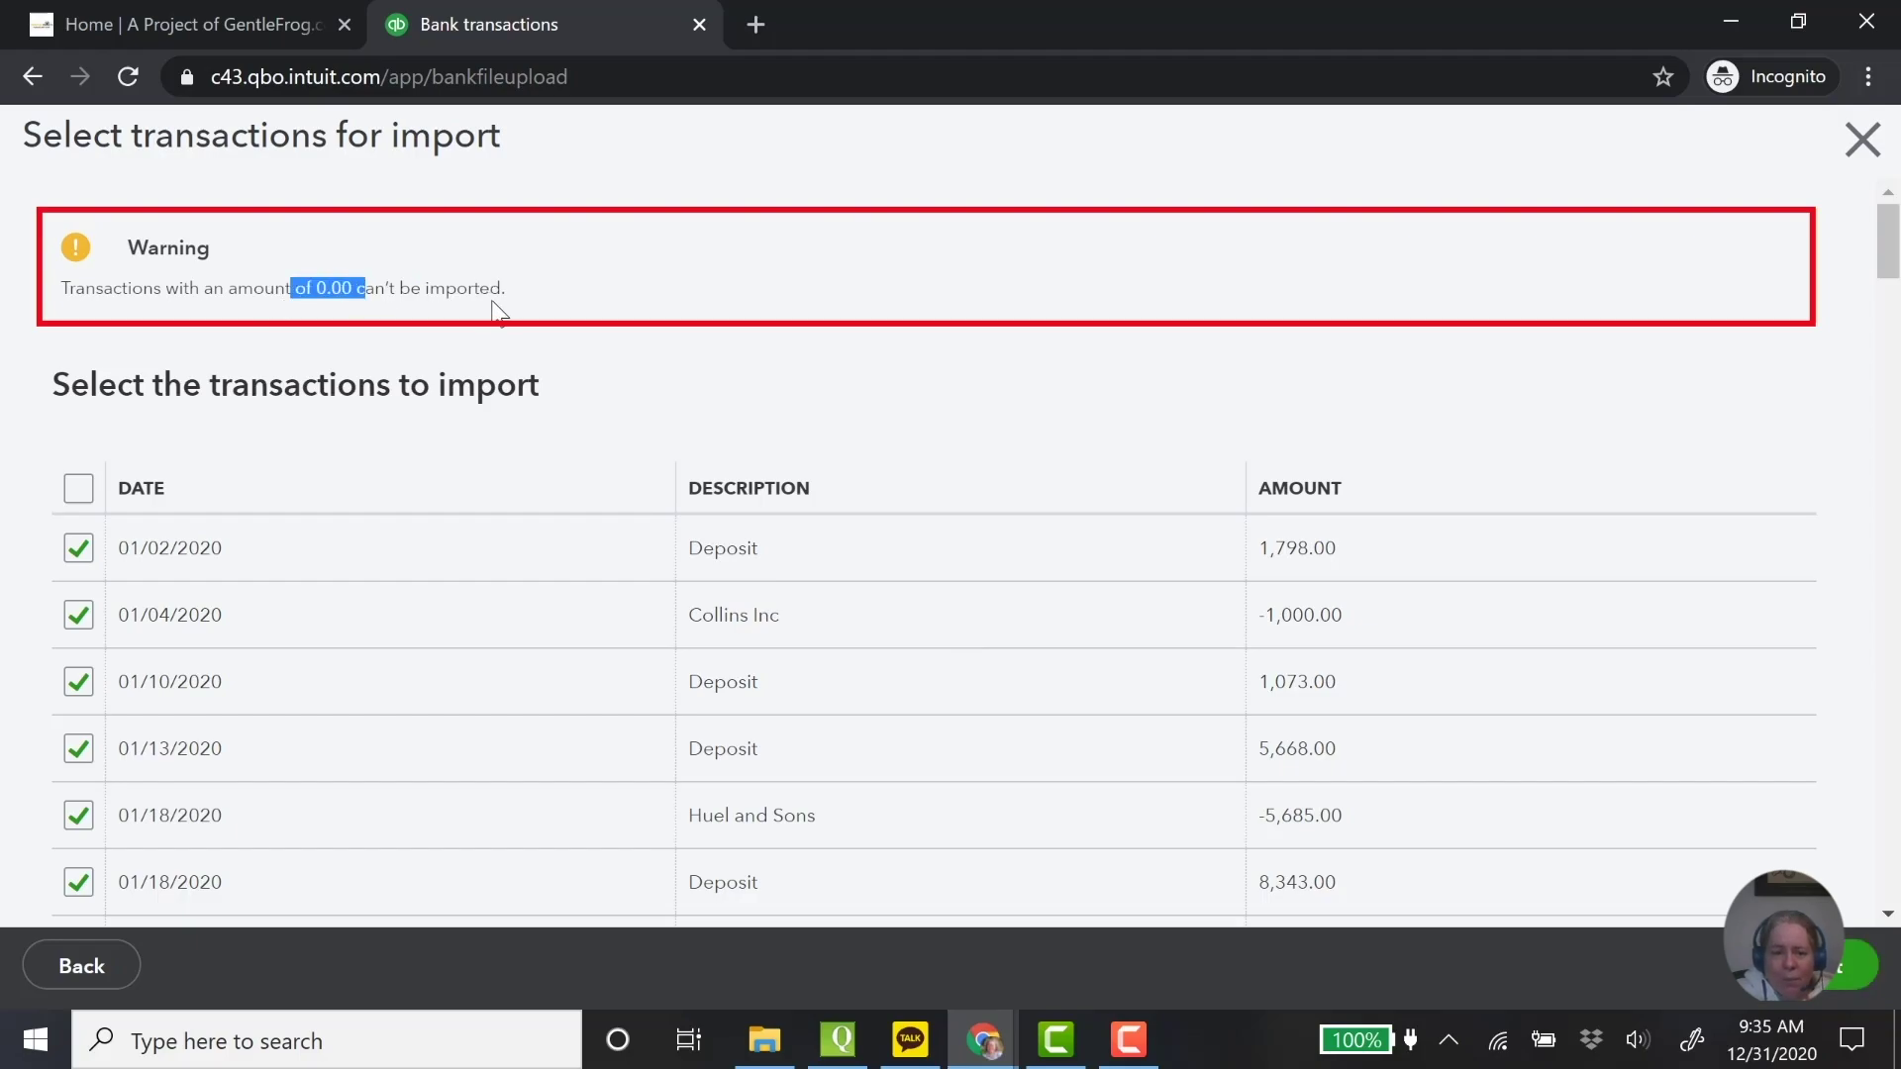
scroll(1208, 649, down, 20)
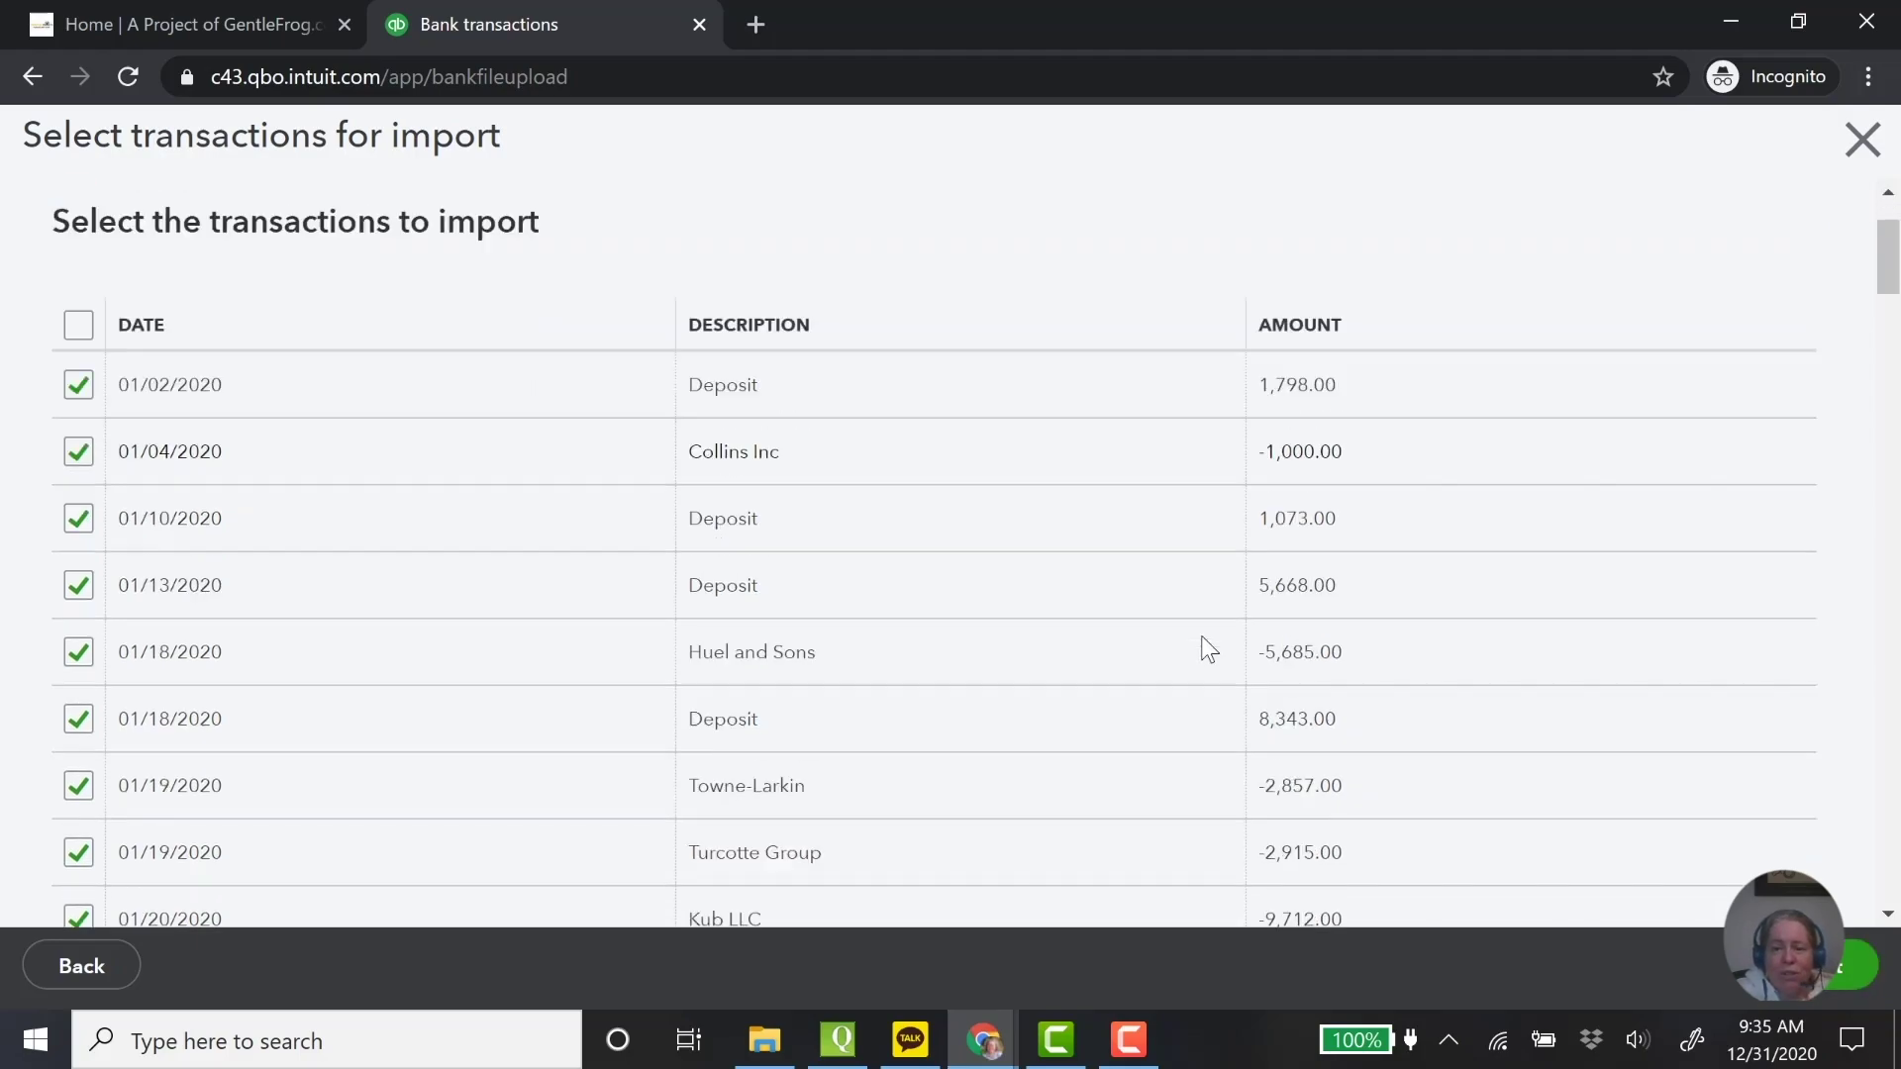
scroll(1208, 649, down, 10)
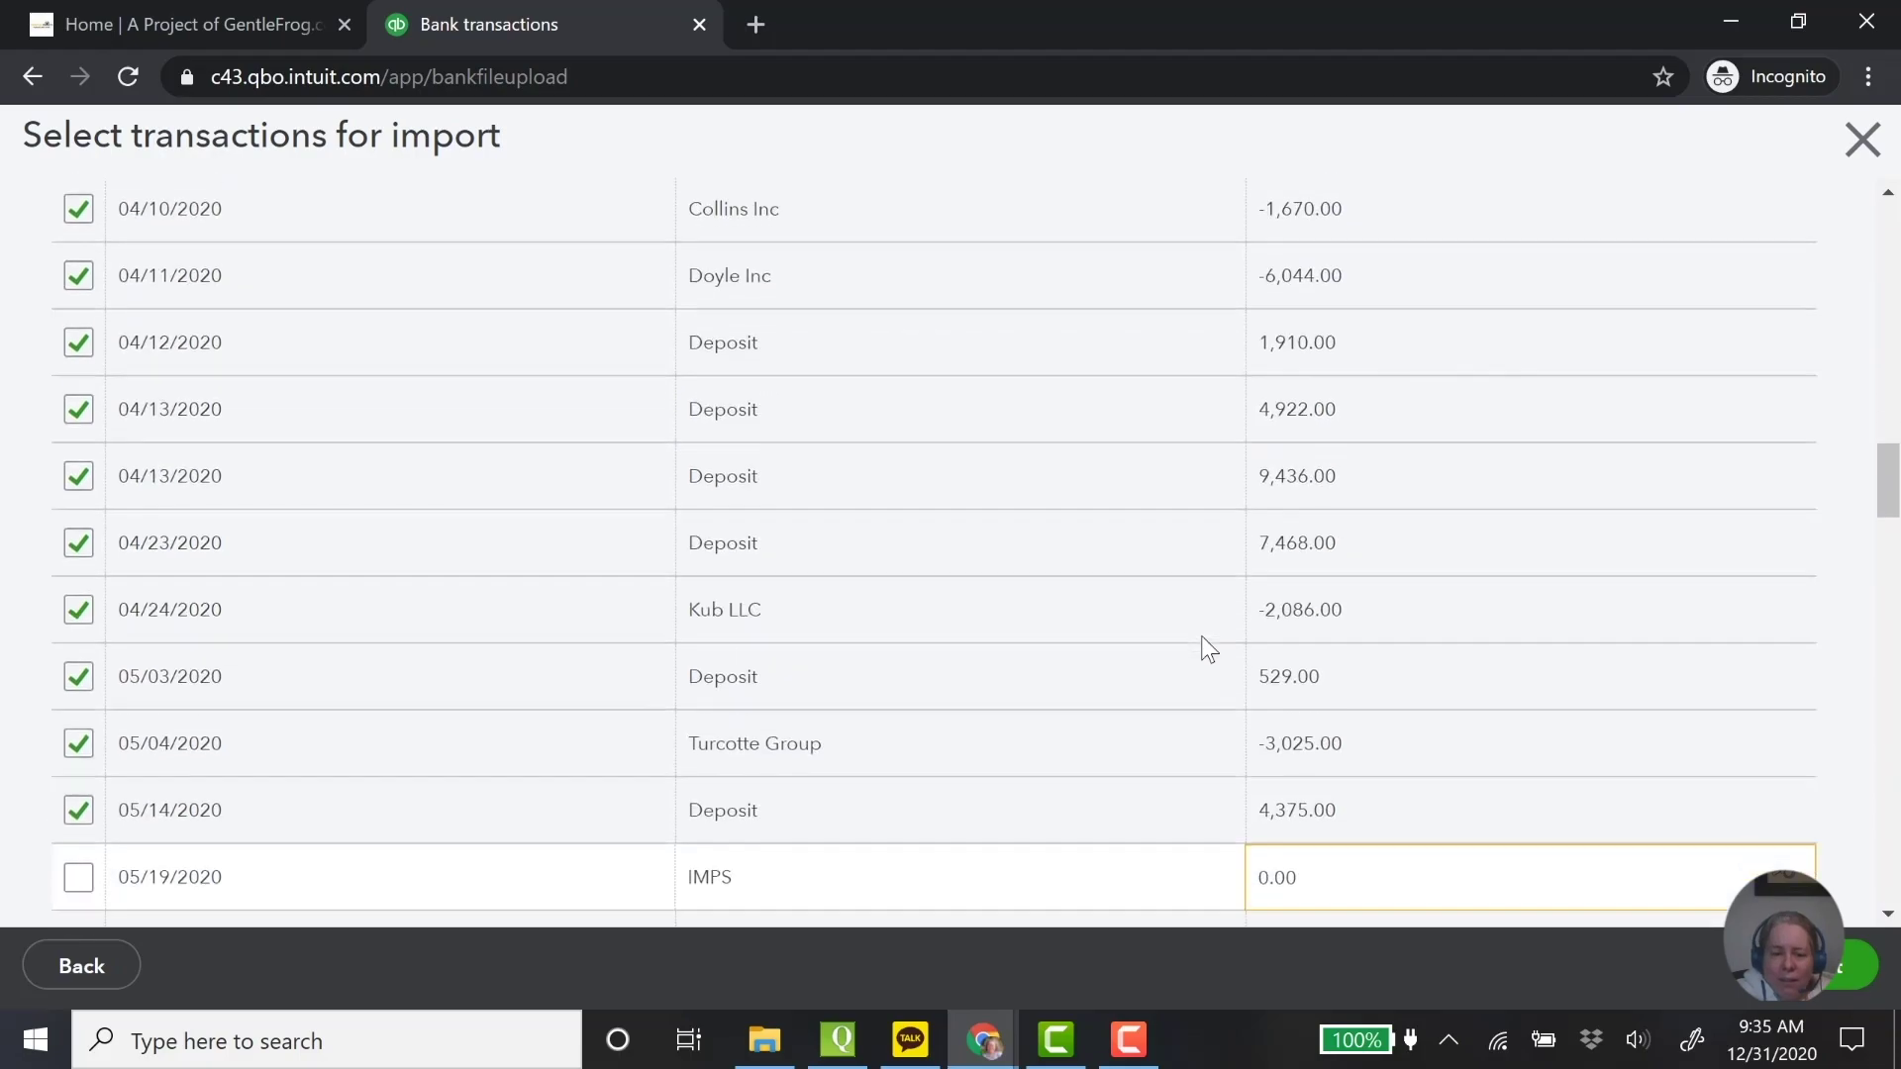
scroll(768, 549, down, 15)
scroll(768, 549, down, 14)
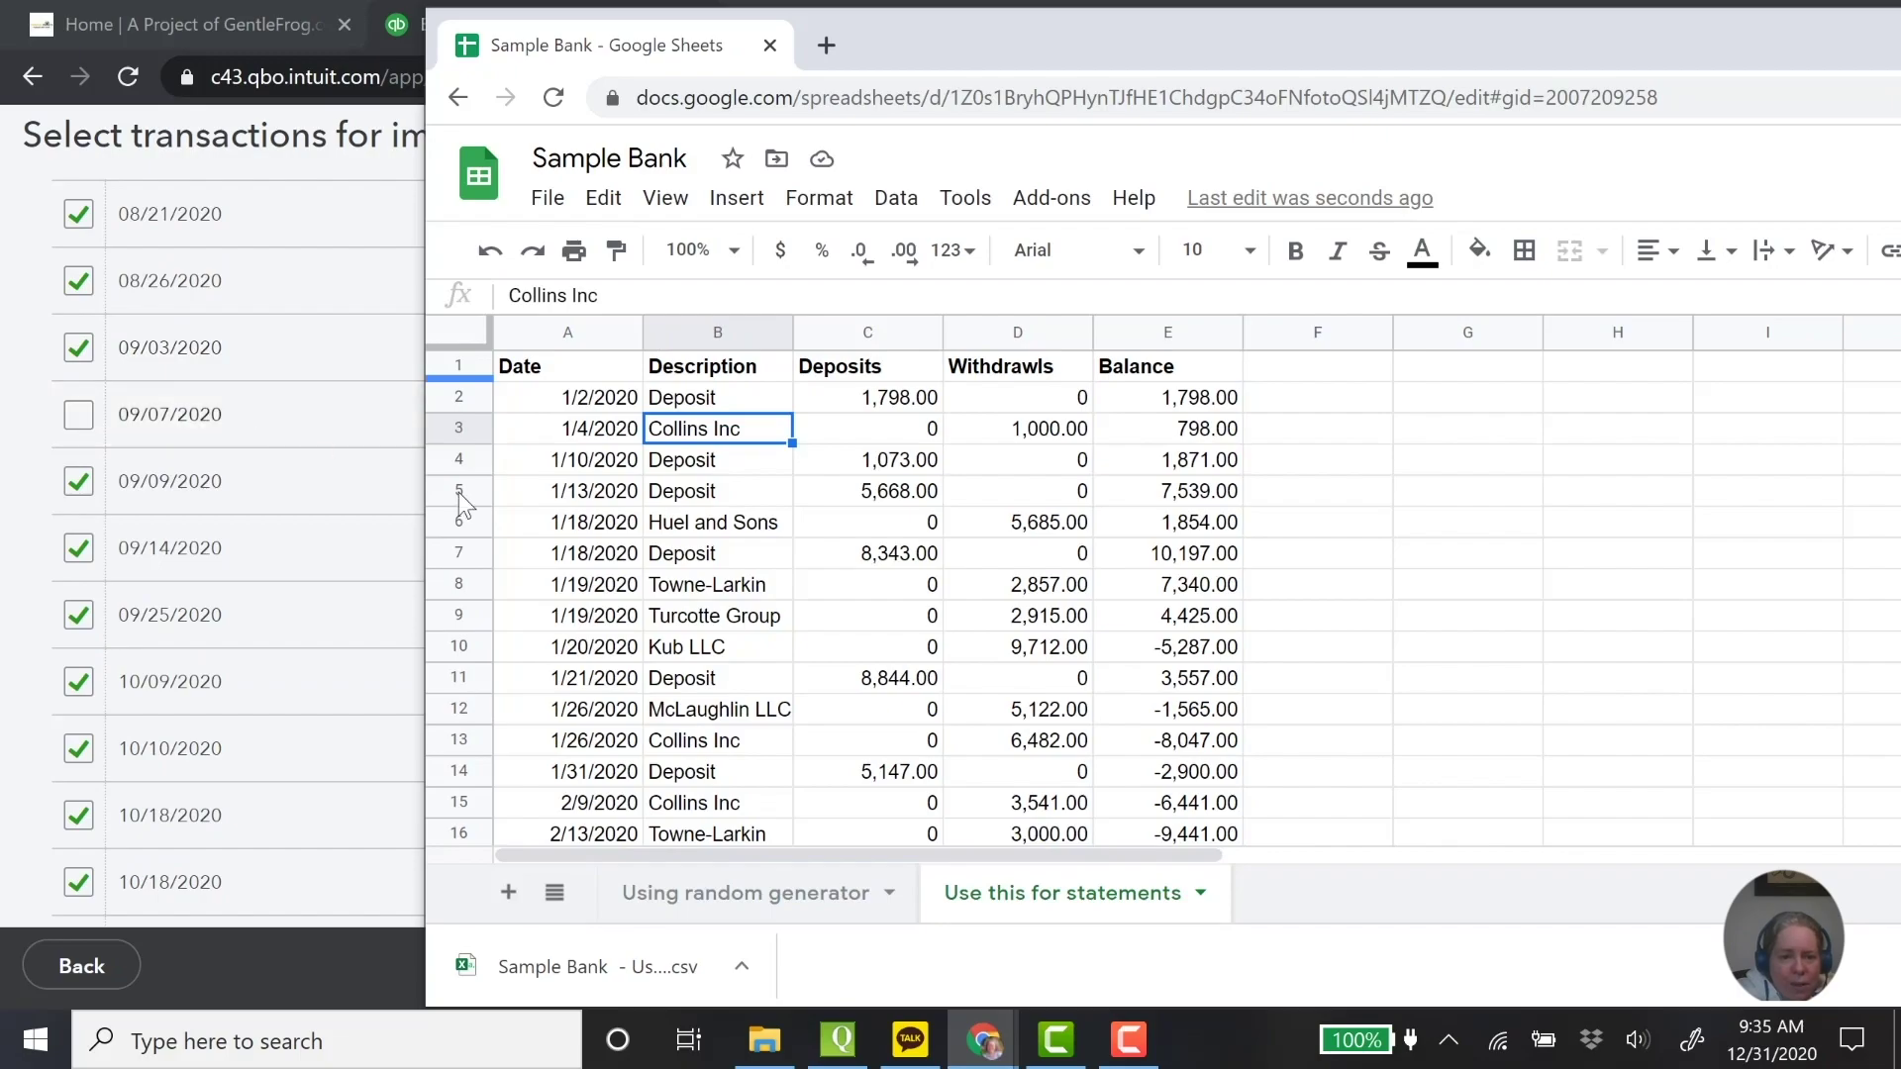
click(700, 590)
scroll(704, 597, down, 20)
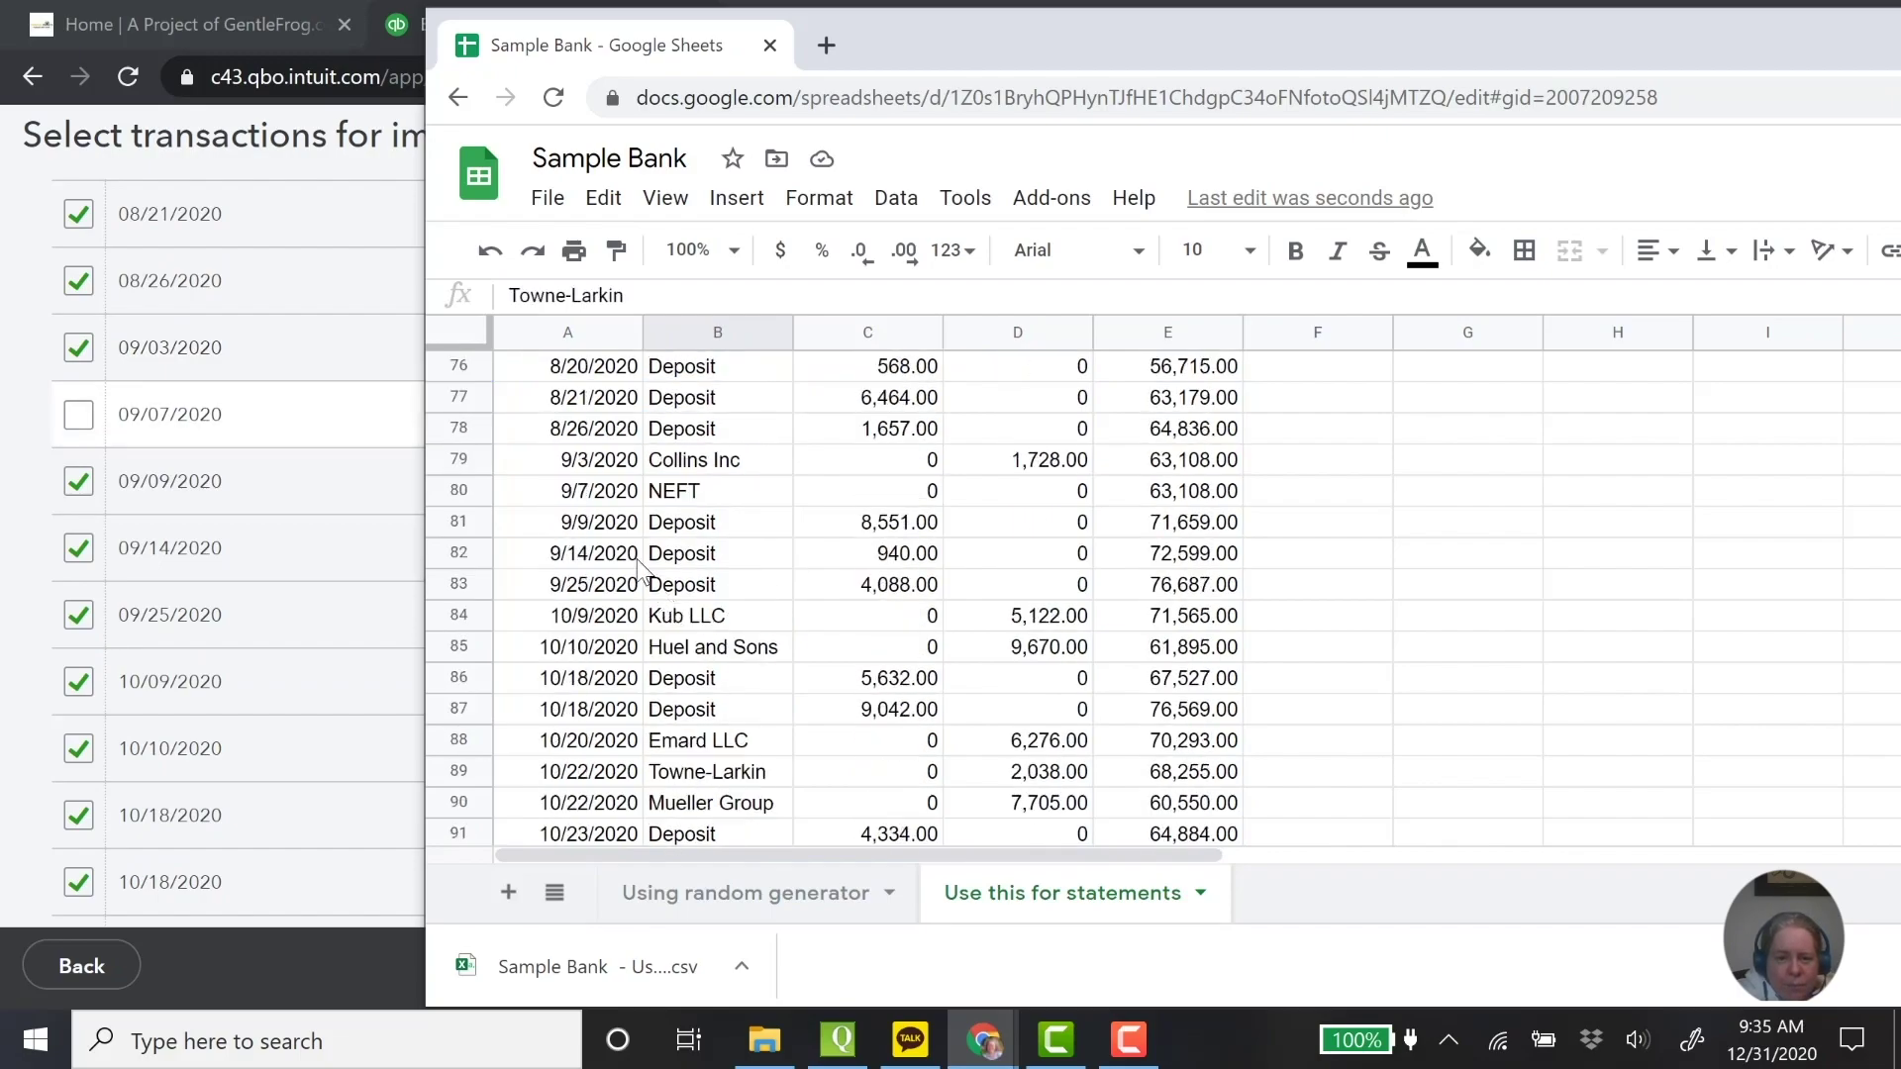
click(629, 495)
click(871, 495)
click(1039, 495)
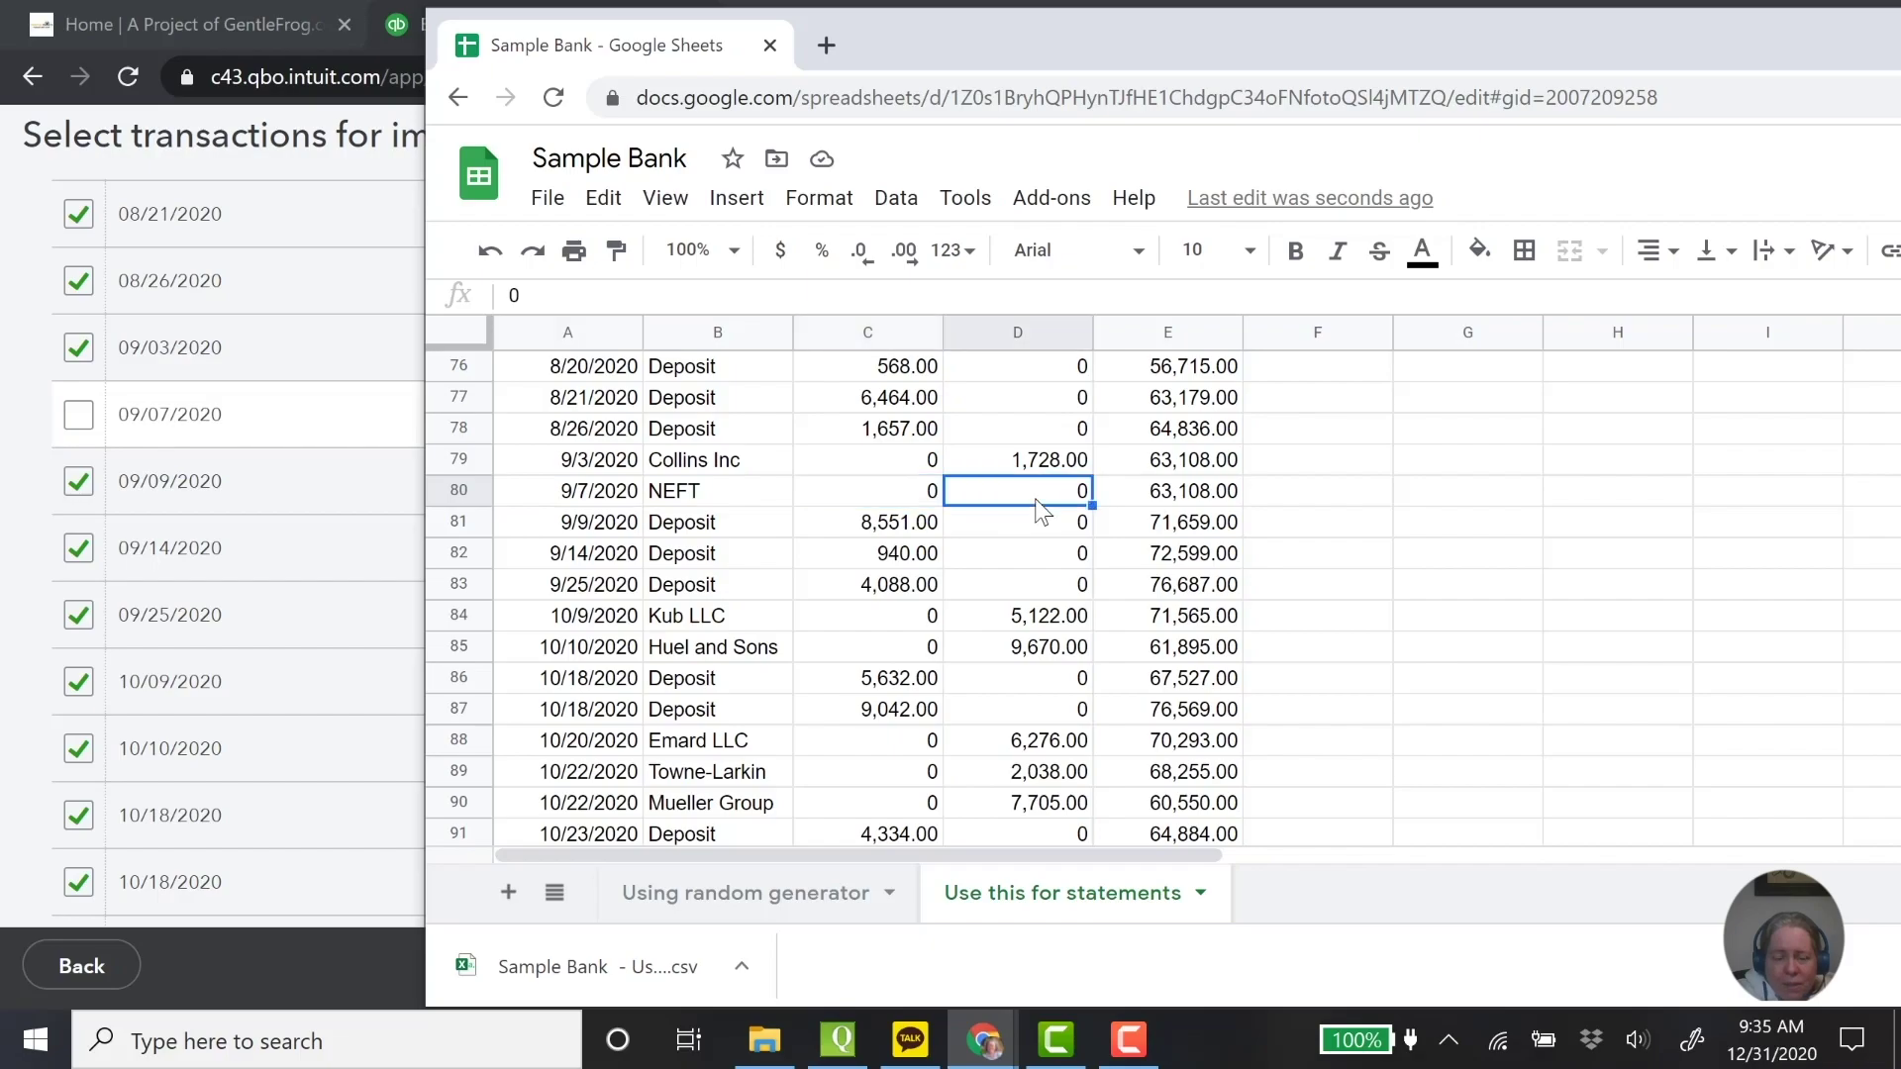
key(alt+Tab)
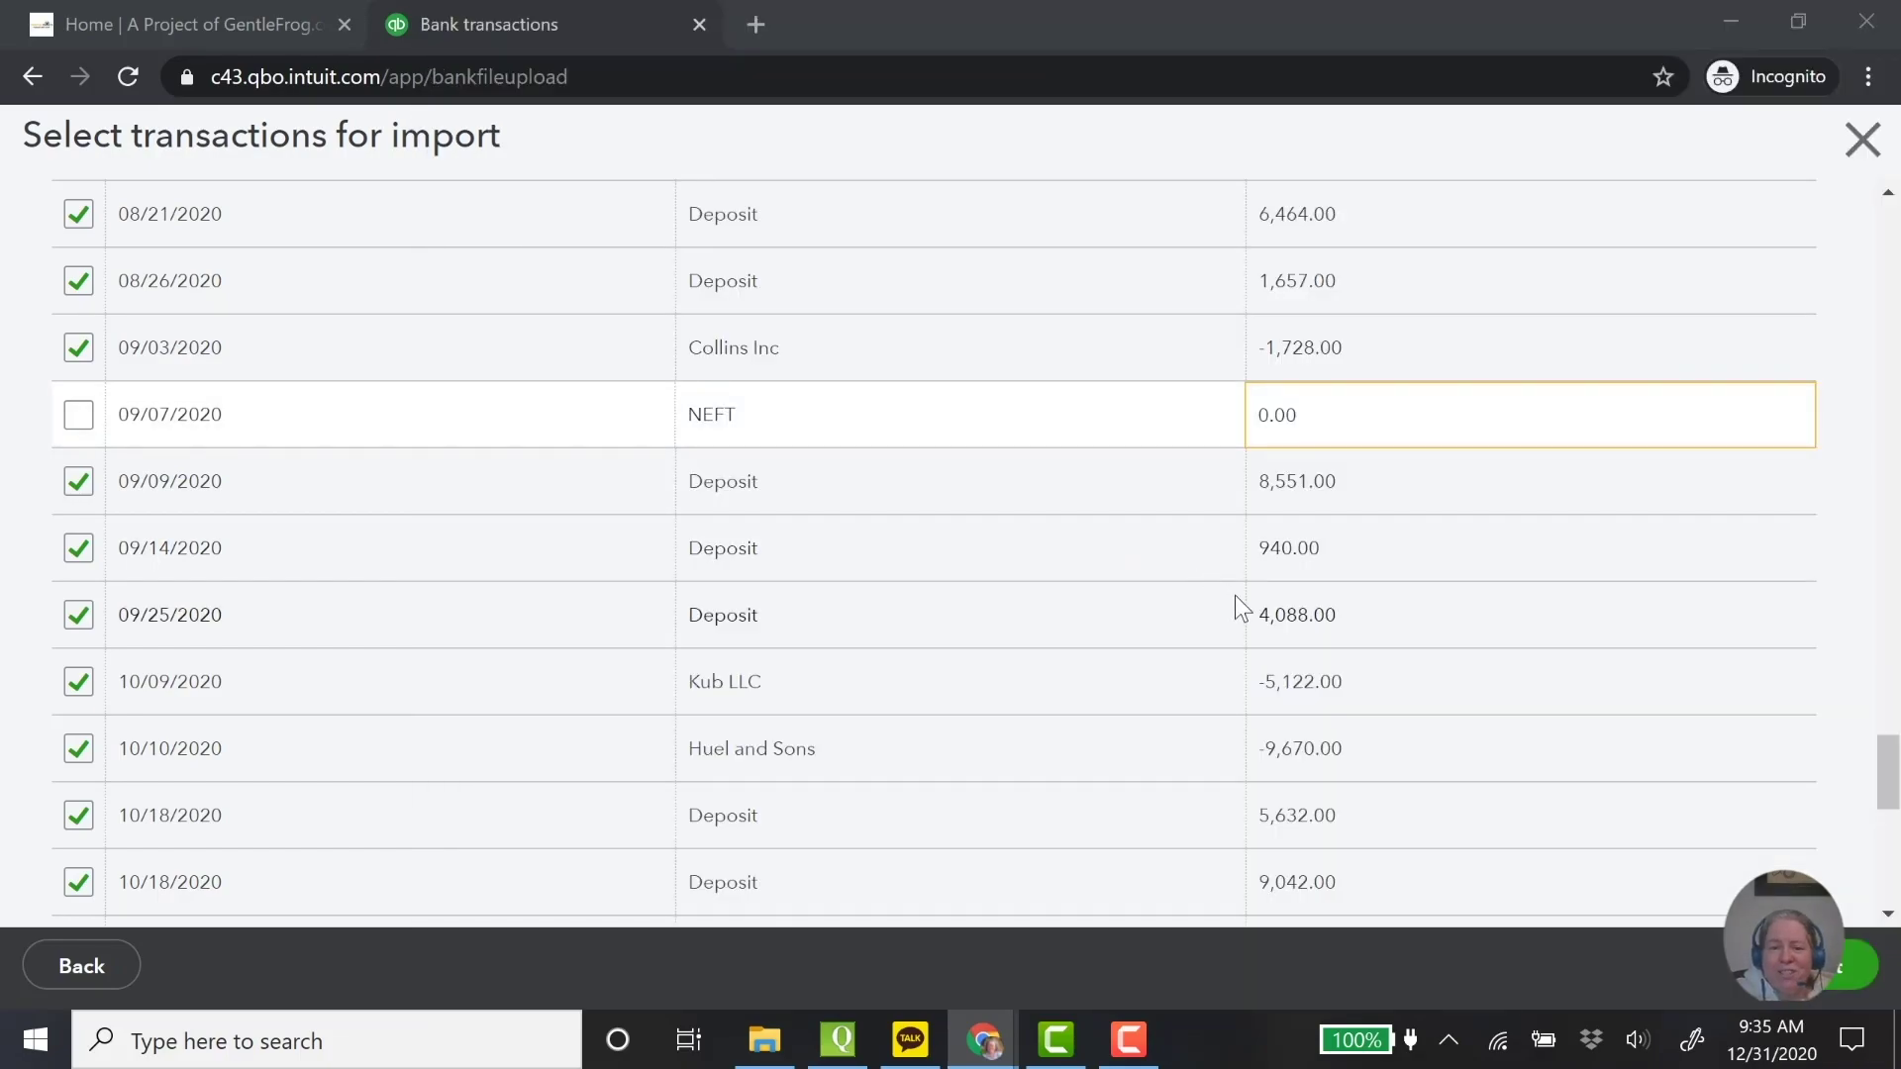
click(1836, 980)
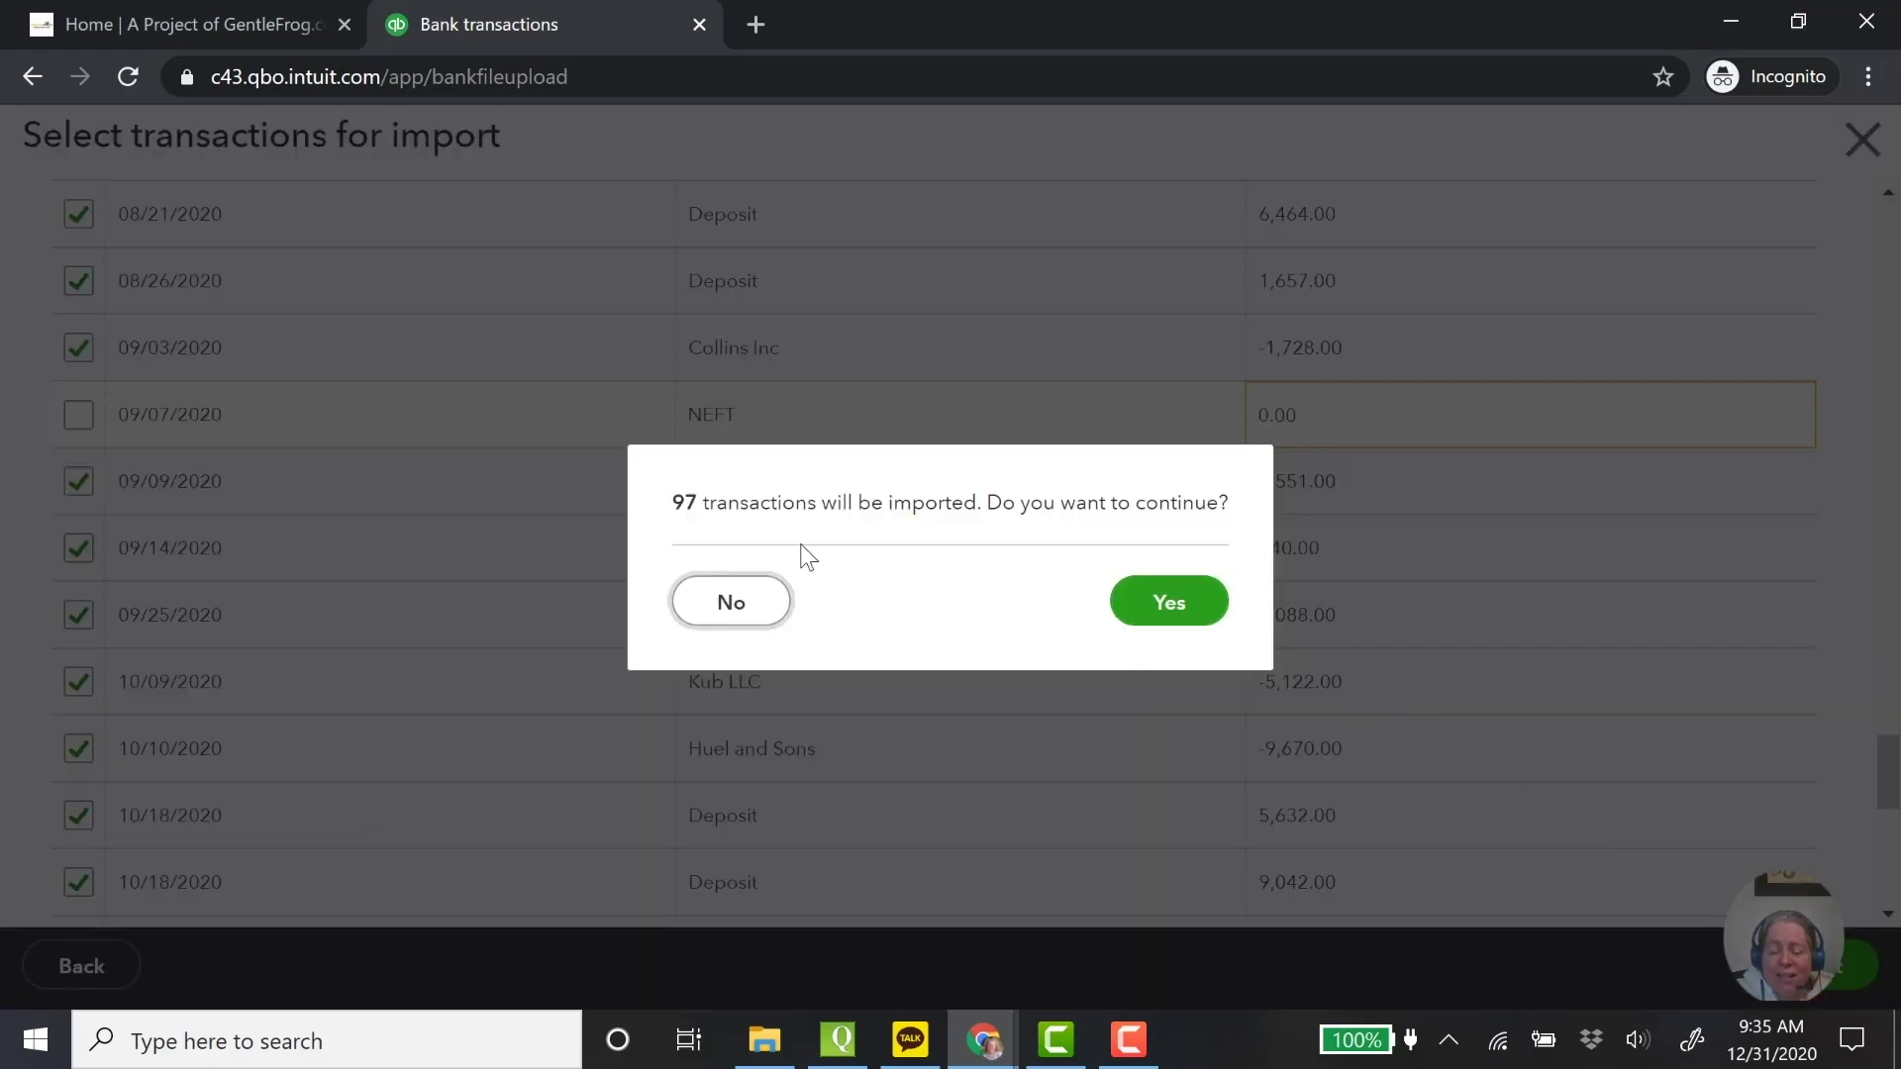
Step: Confirm importing all 97 transactions and continue to the banking page
click(1178, 603)
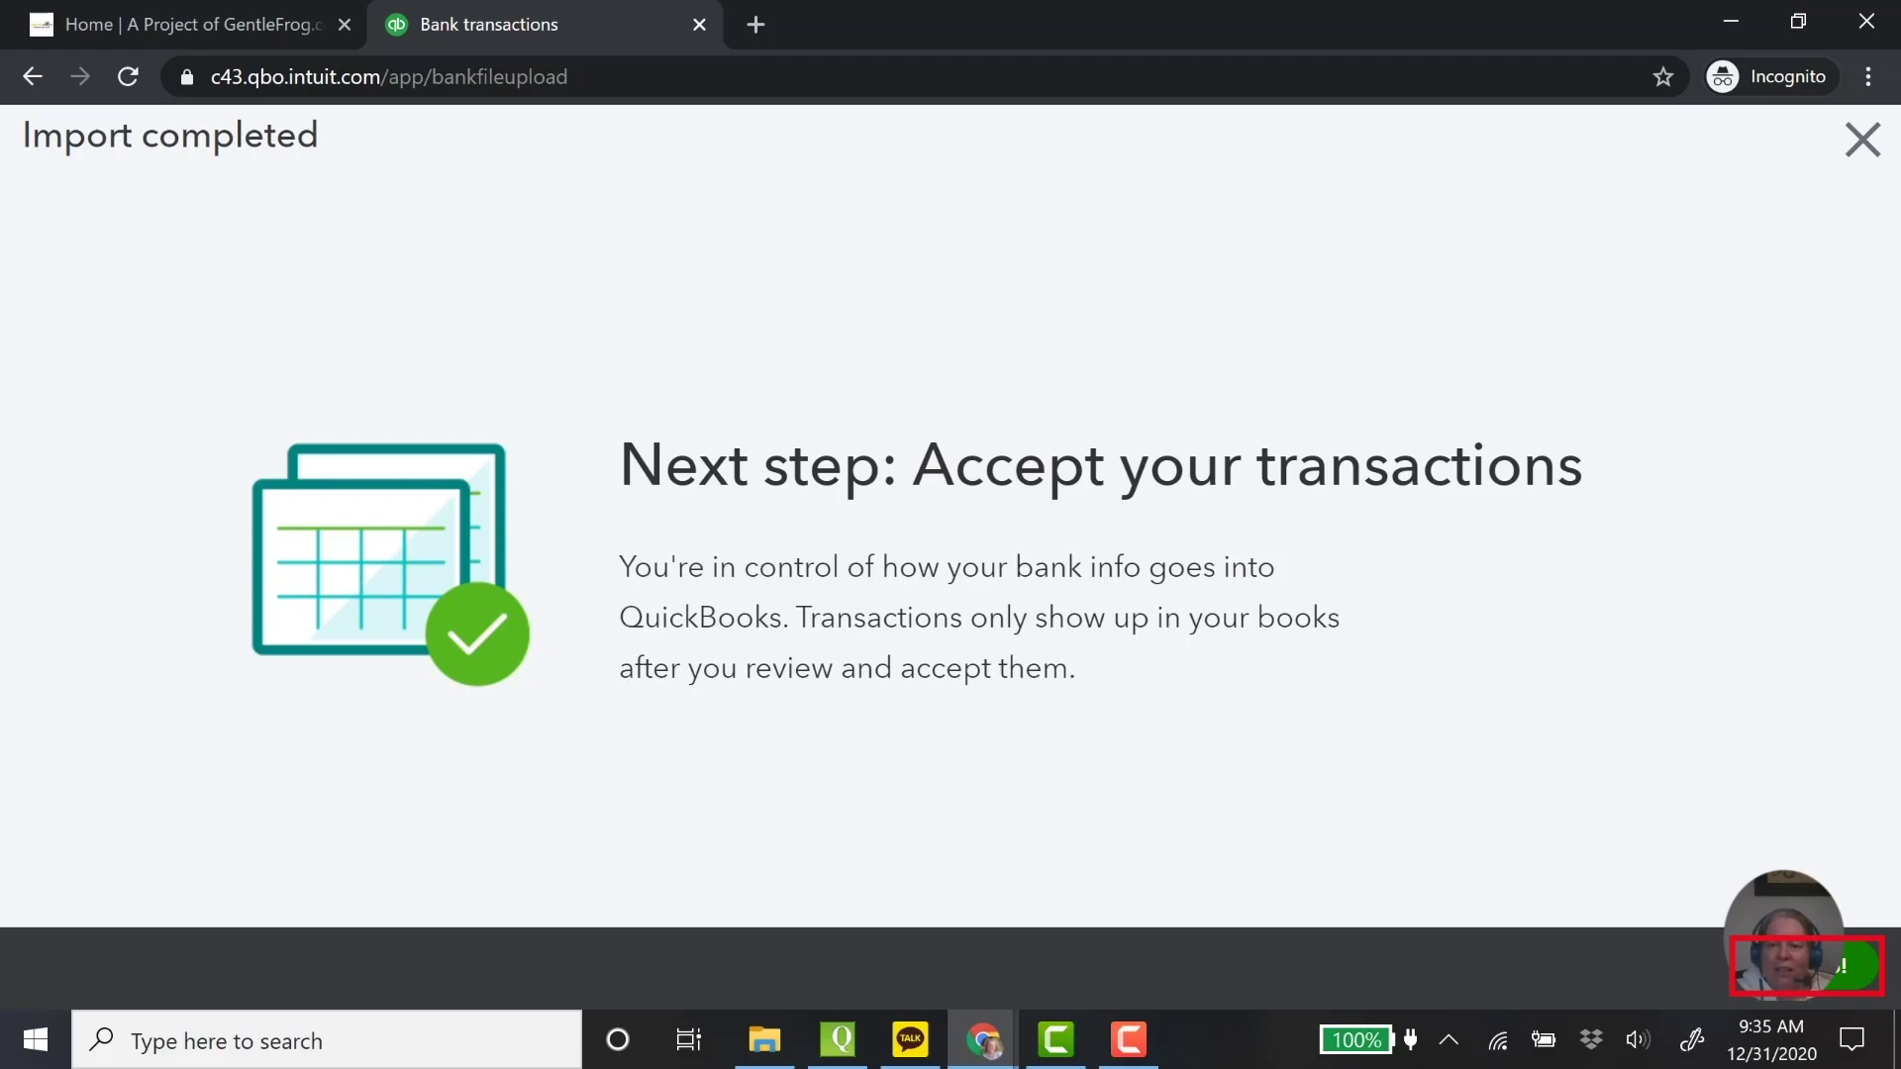
click(1806, 965)
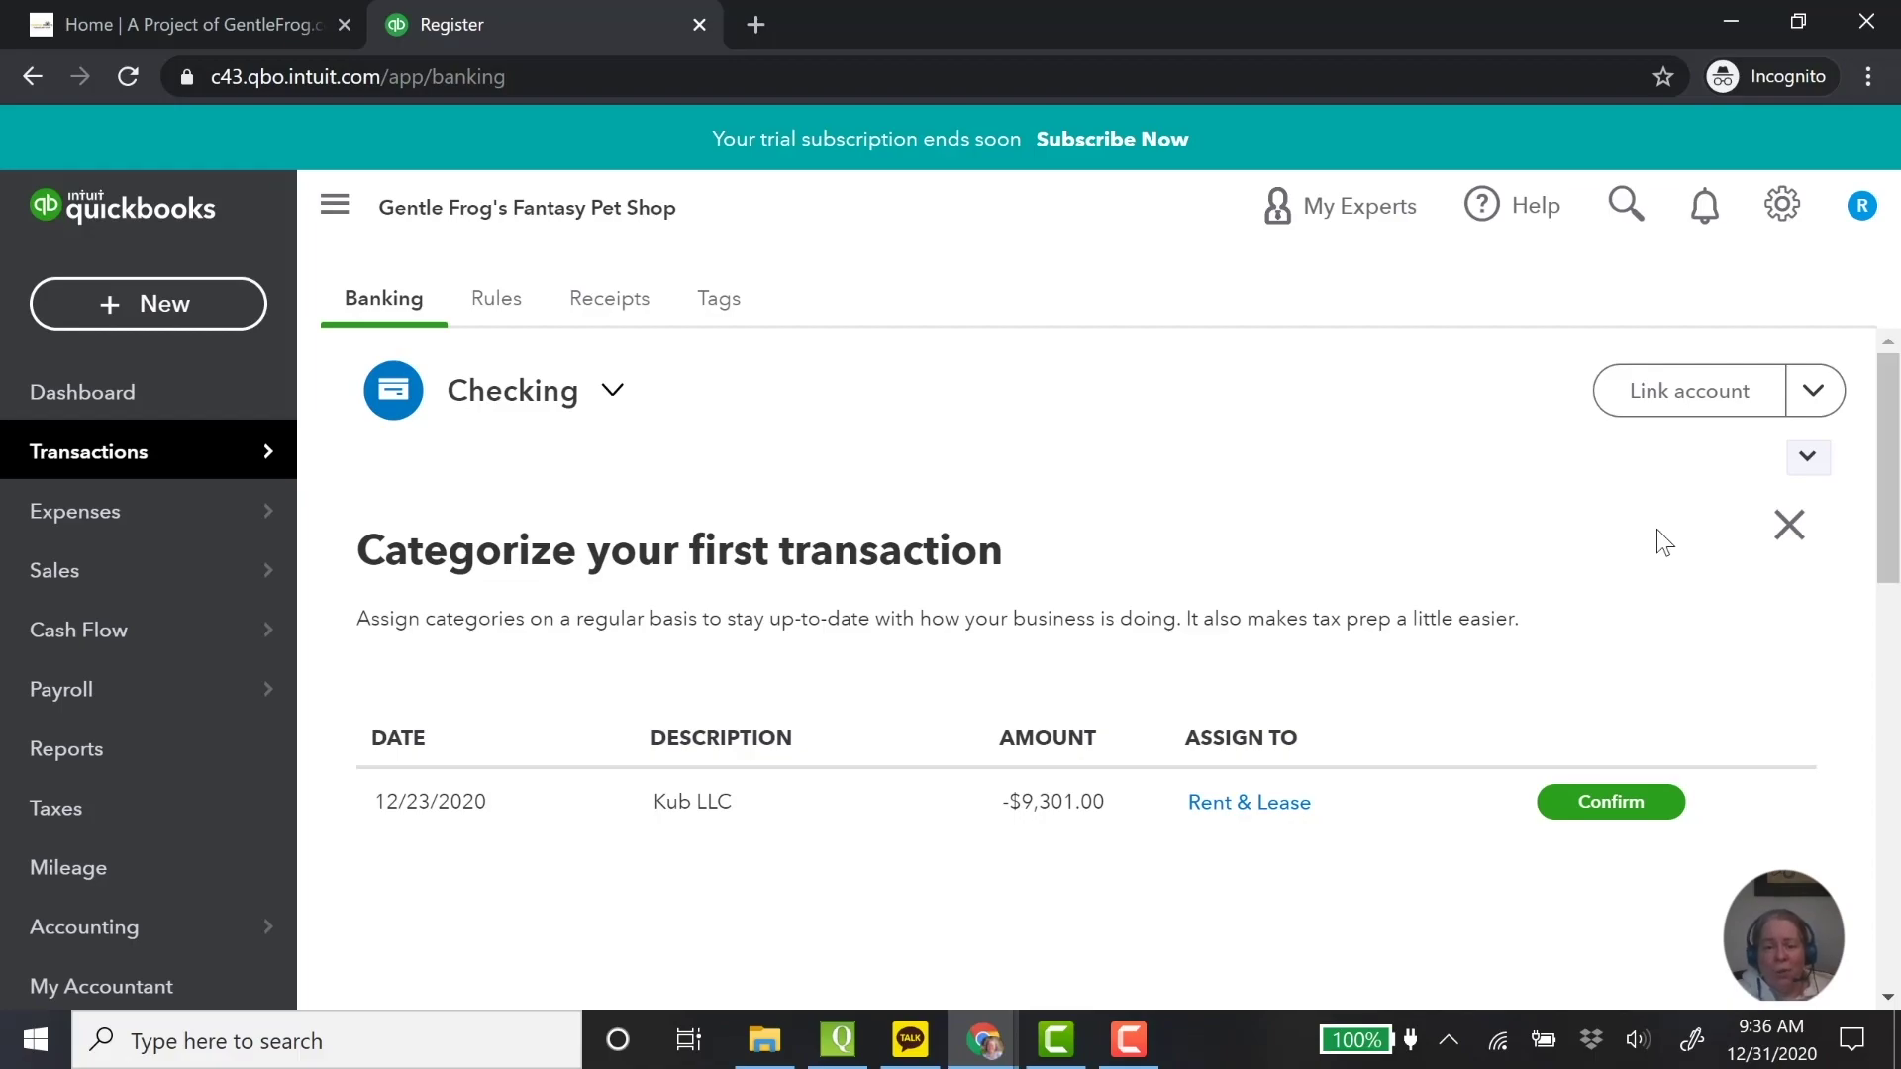
Step: Close the Categorize your first transaction panel and look over the 97 Checking transactions for review
click(1790, 524)
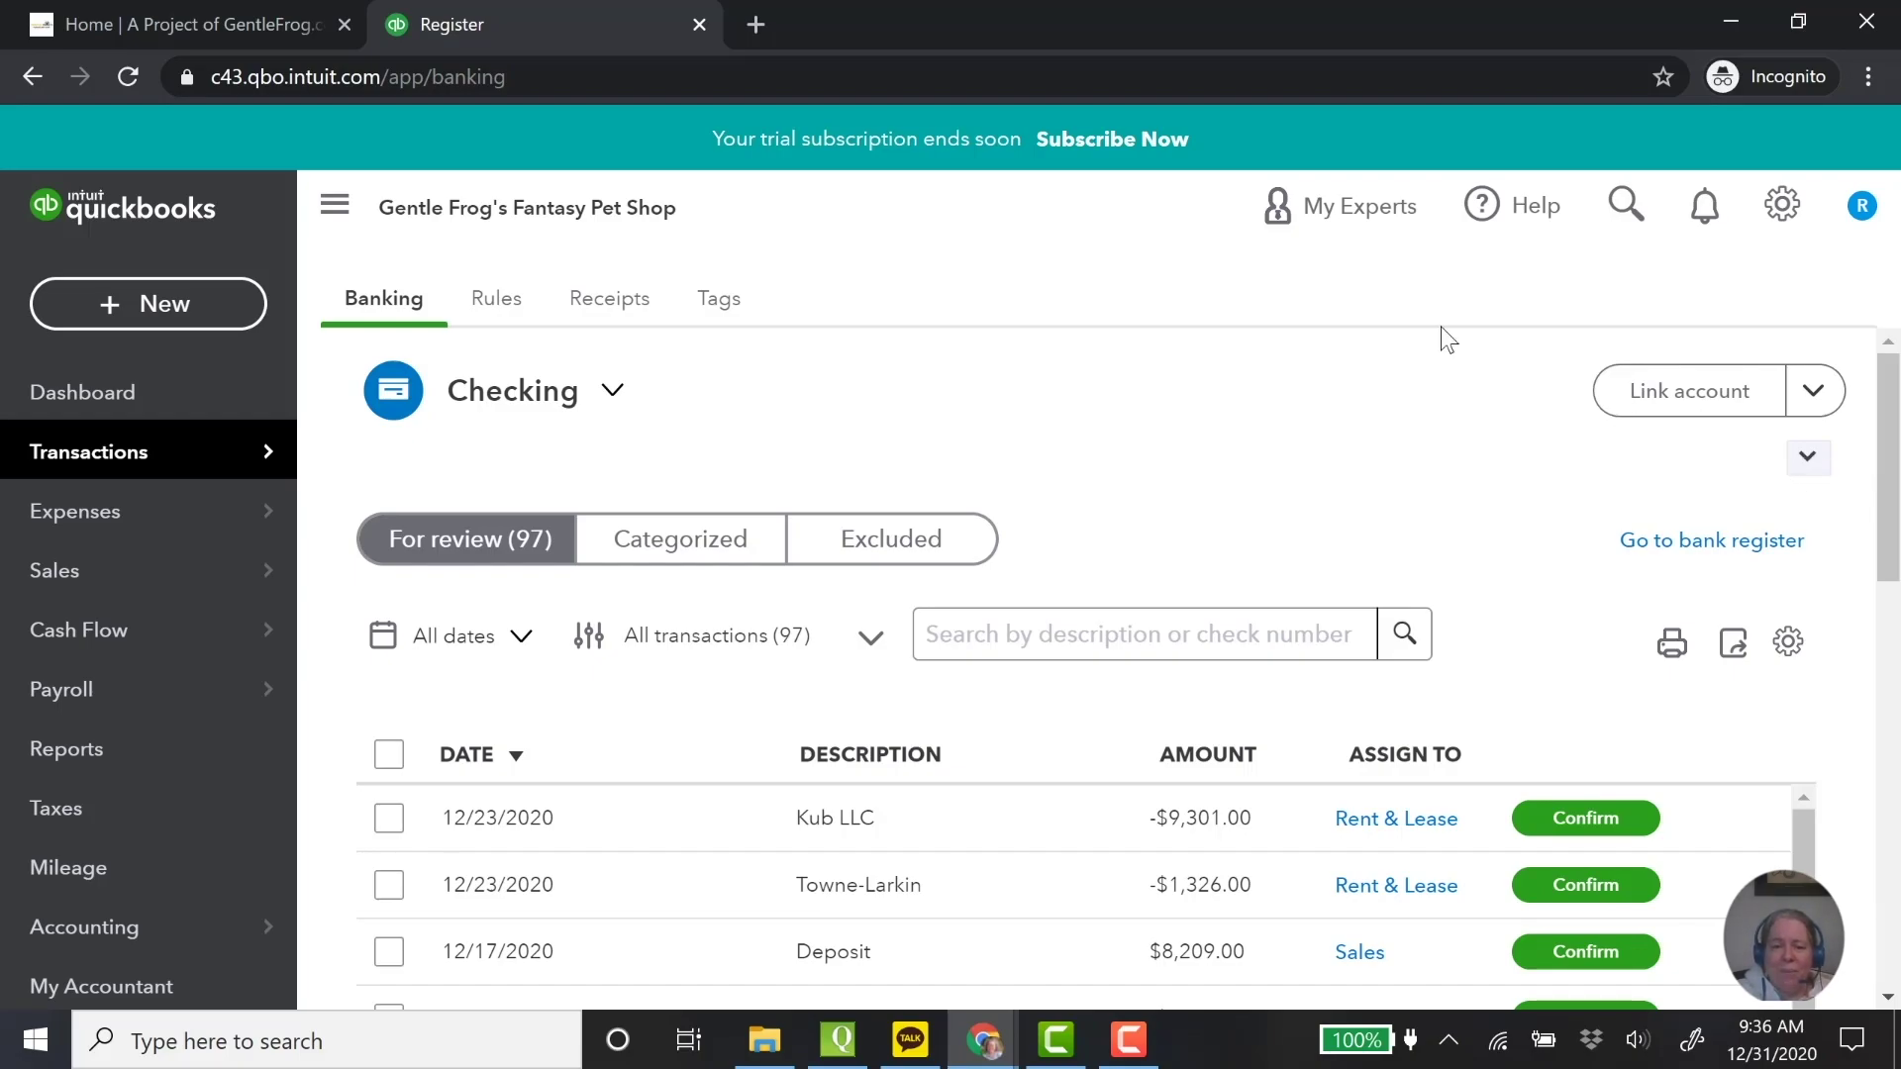
click(614, 396)
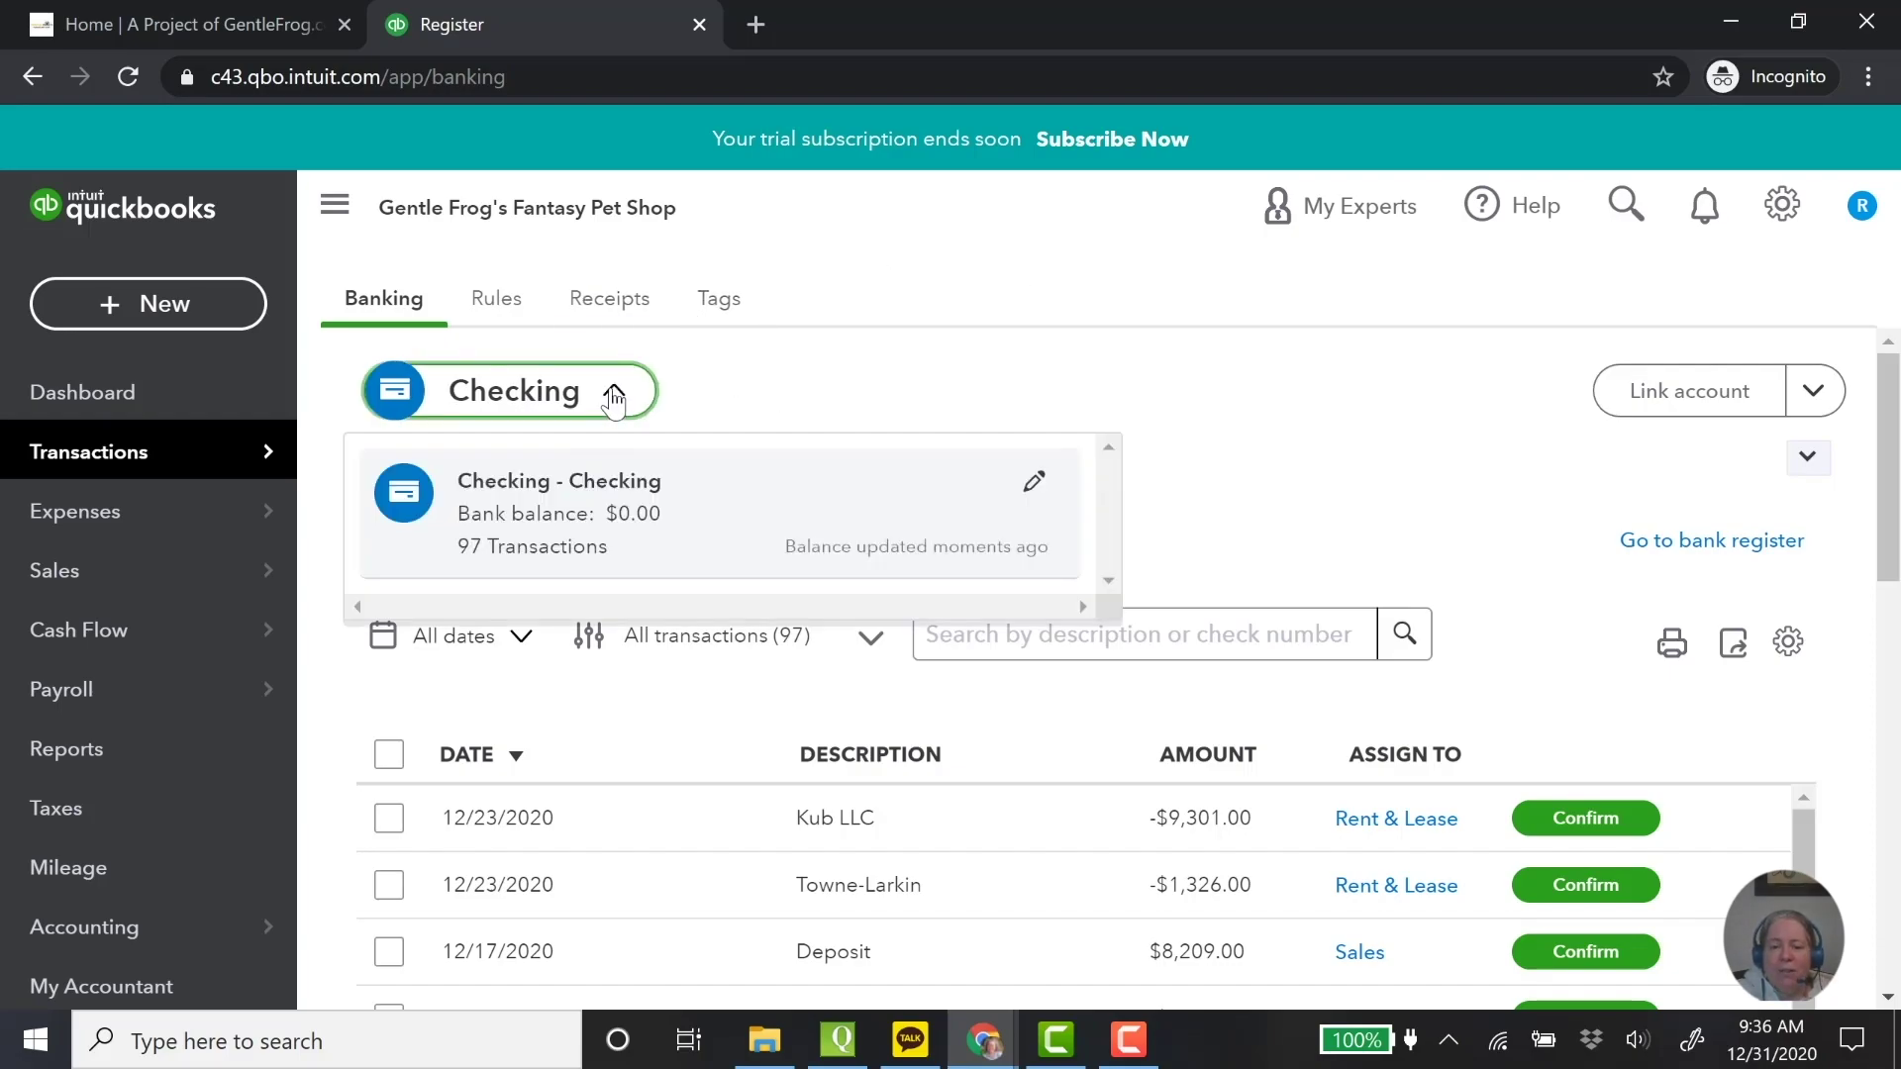
click(614, 399)
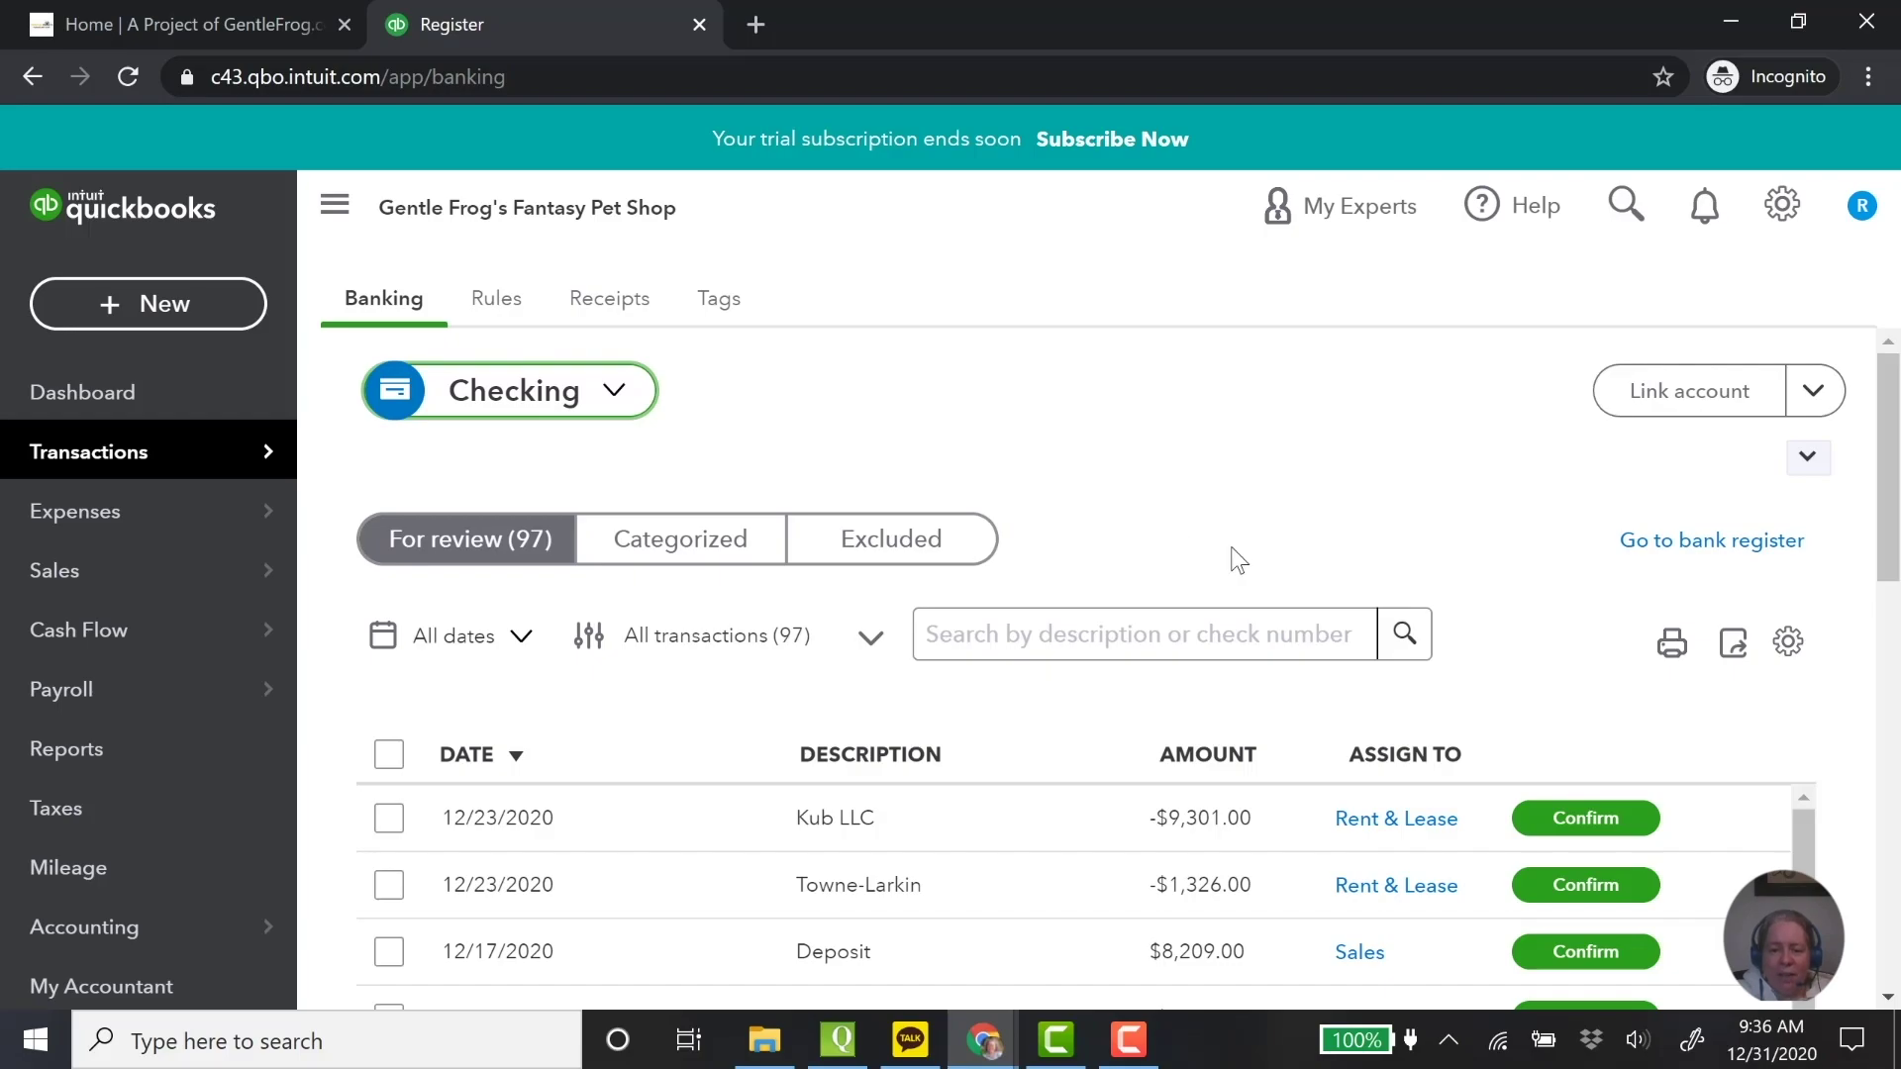
scroll(1285, 538, down, 3)
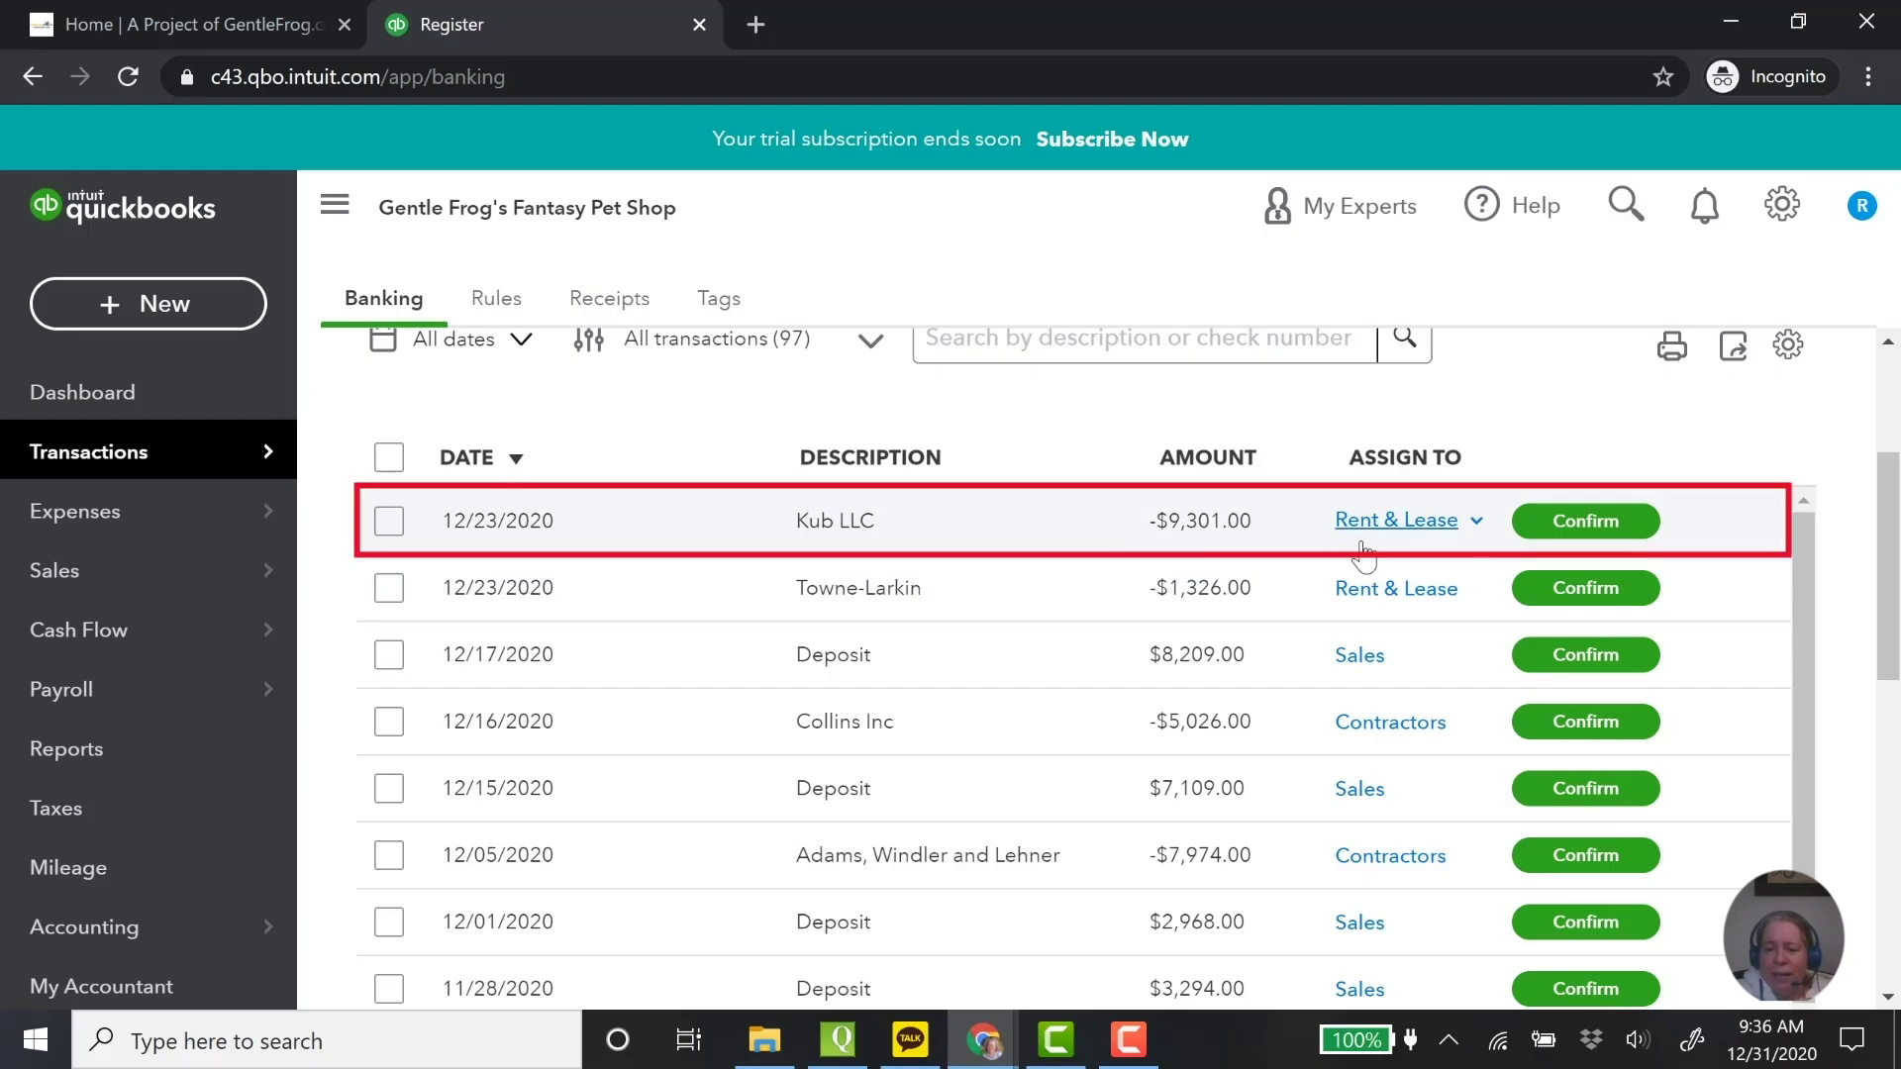
scroll(998, 661, up, 3)
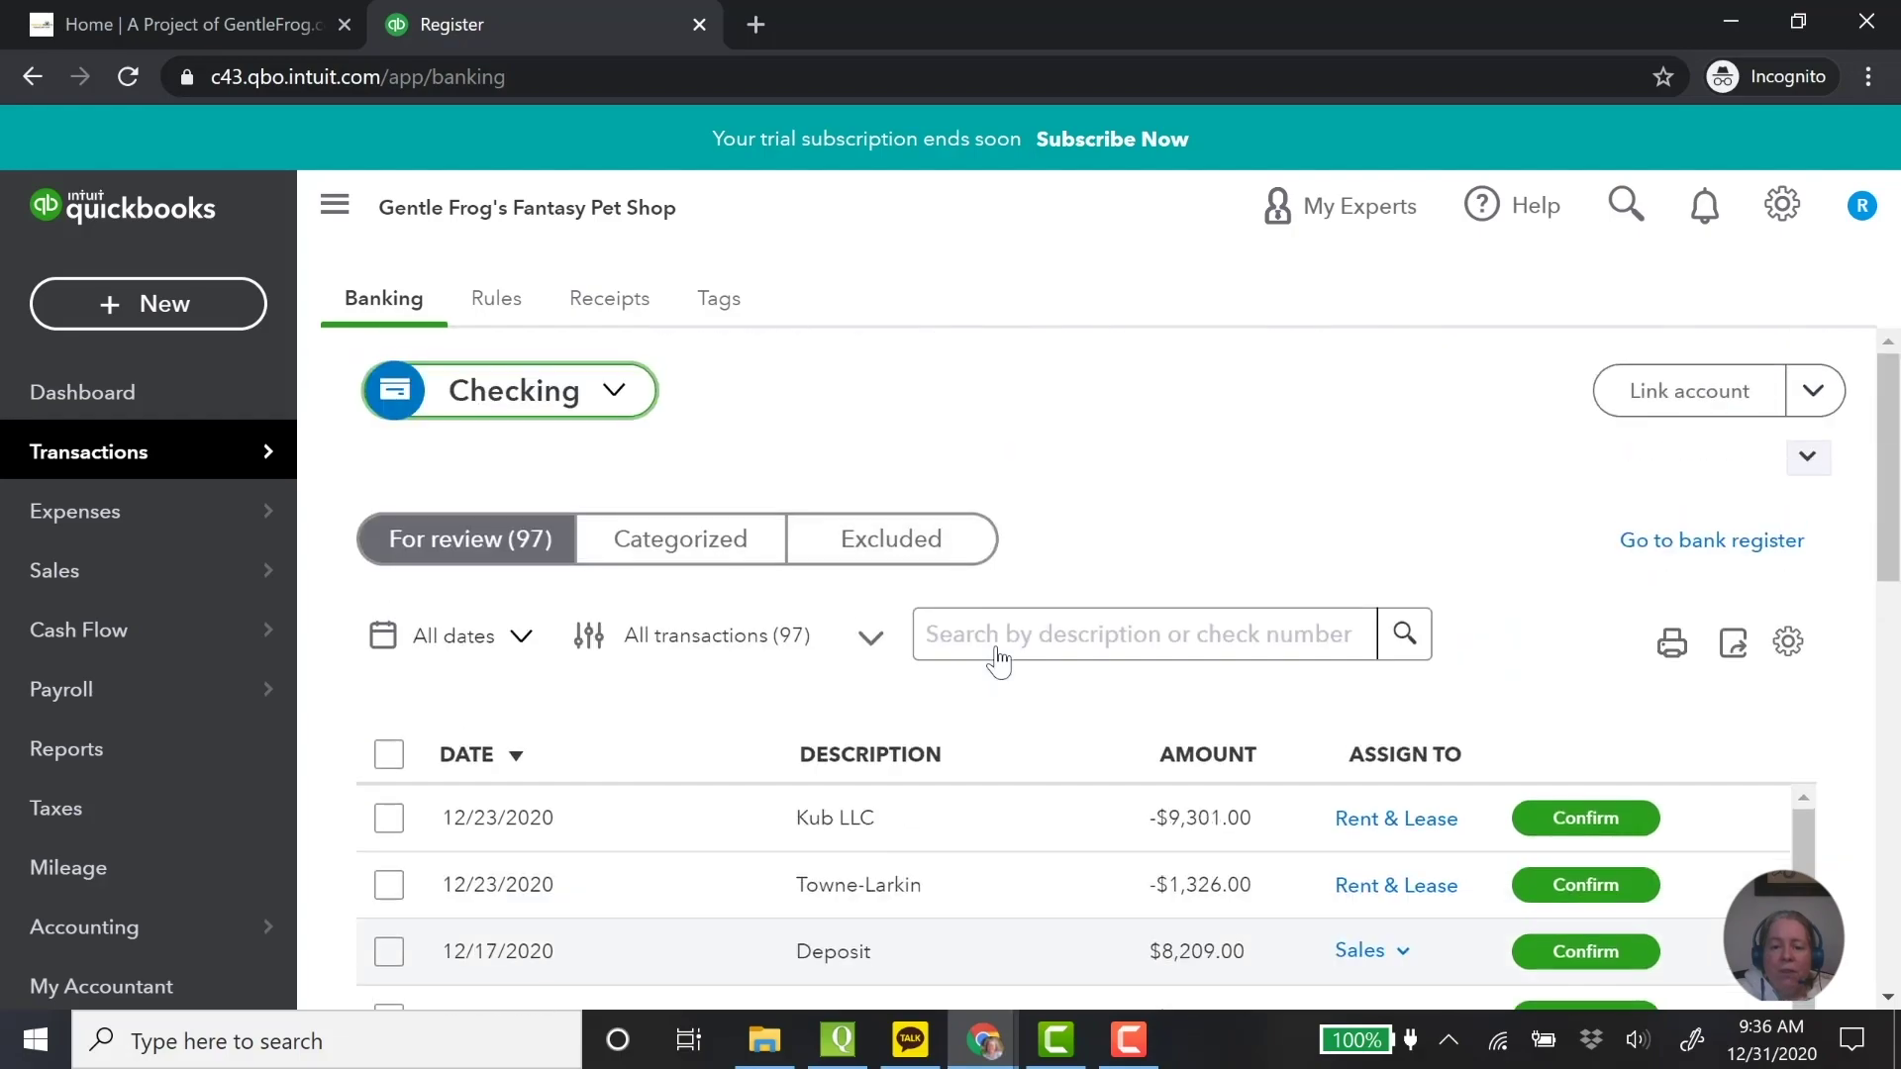
click(1000, 651)
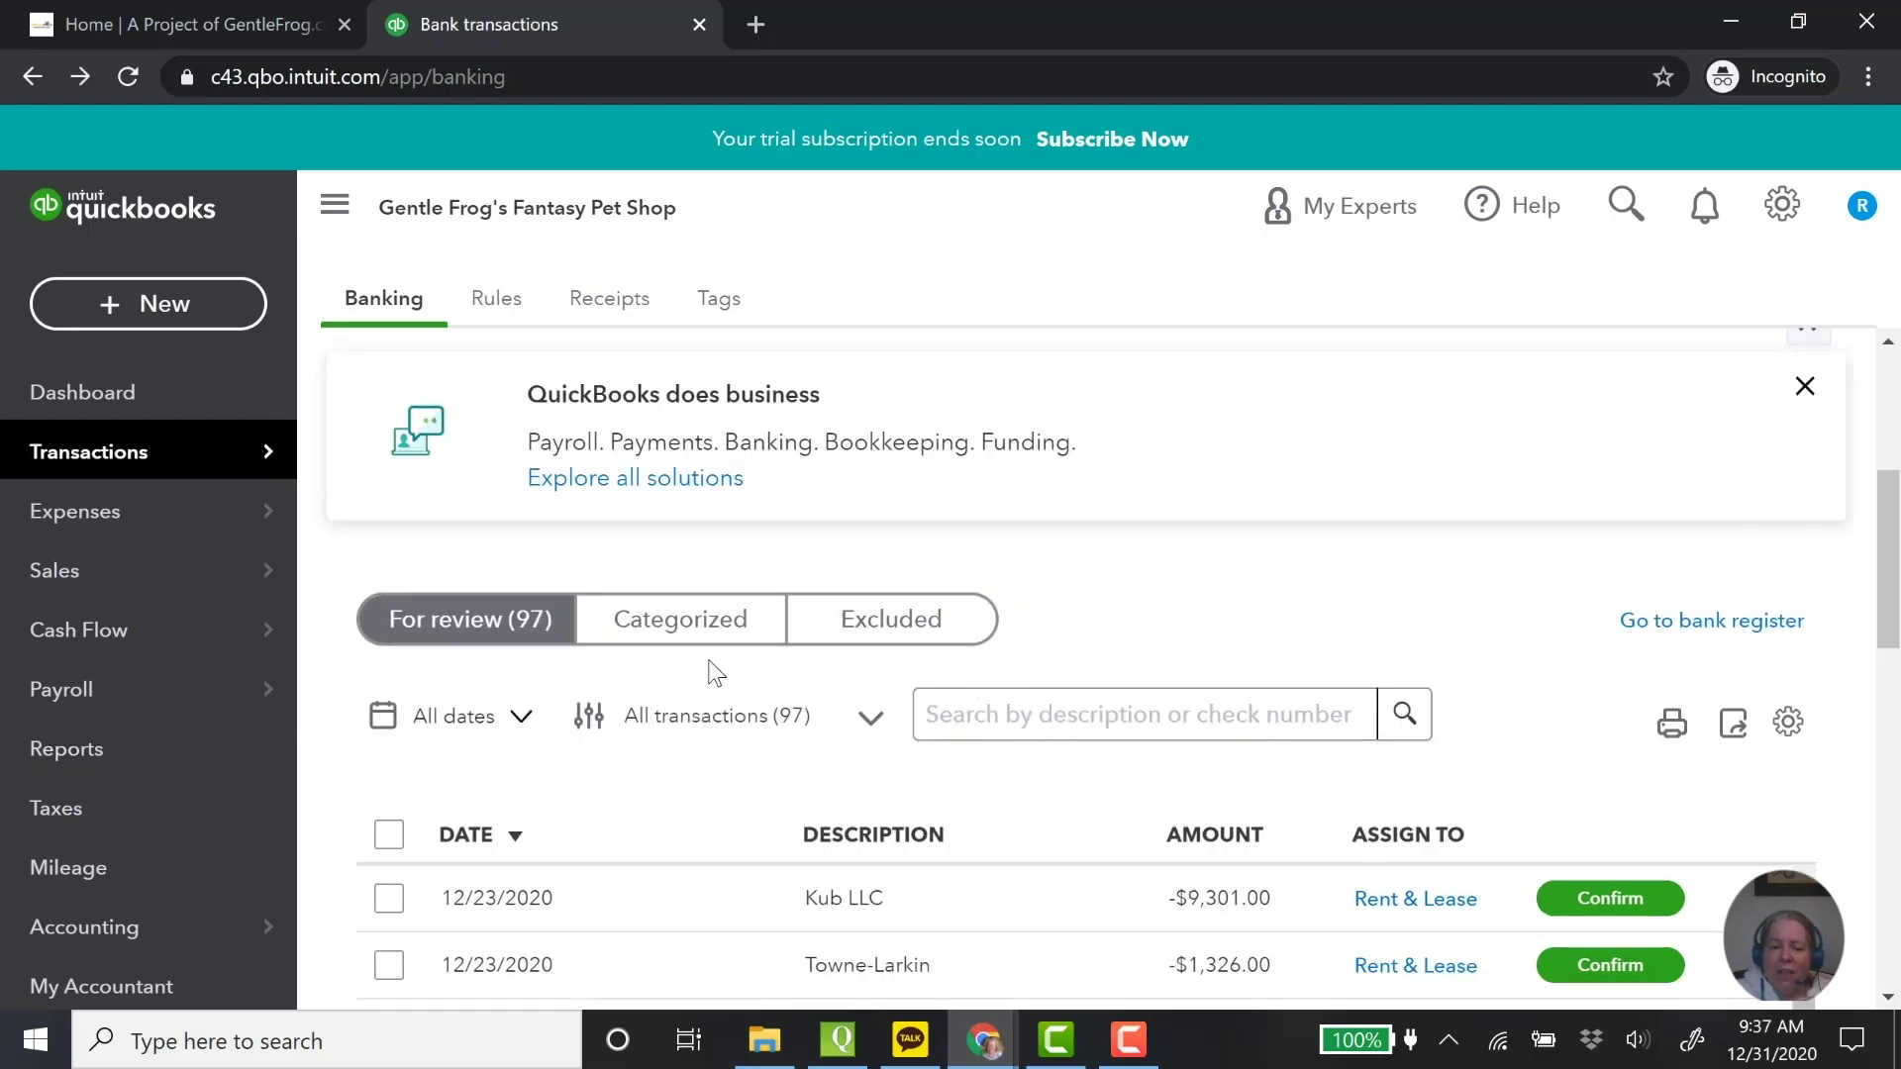
mouse_move(178, 939)
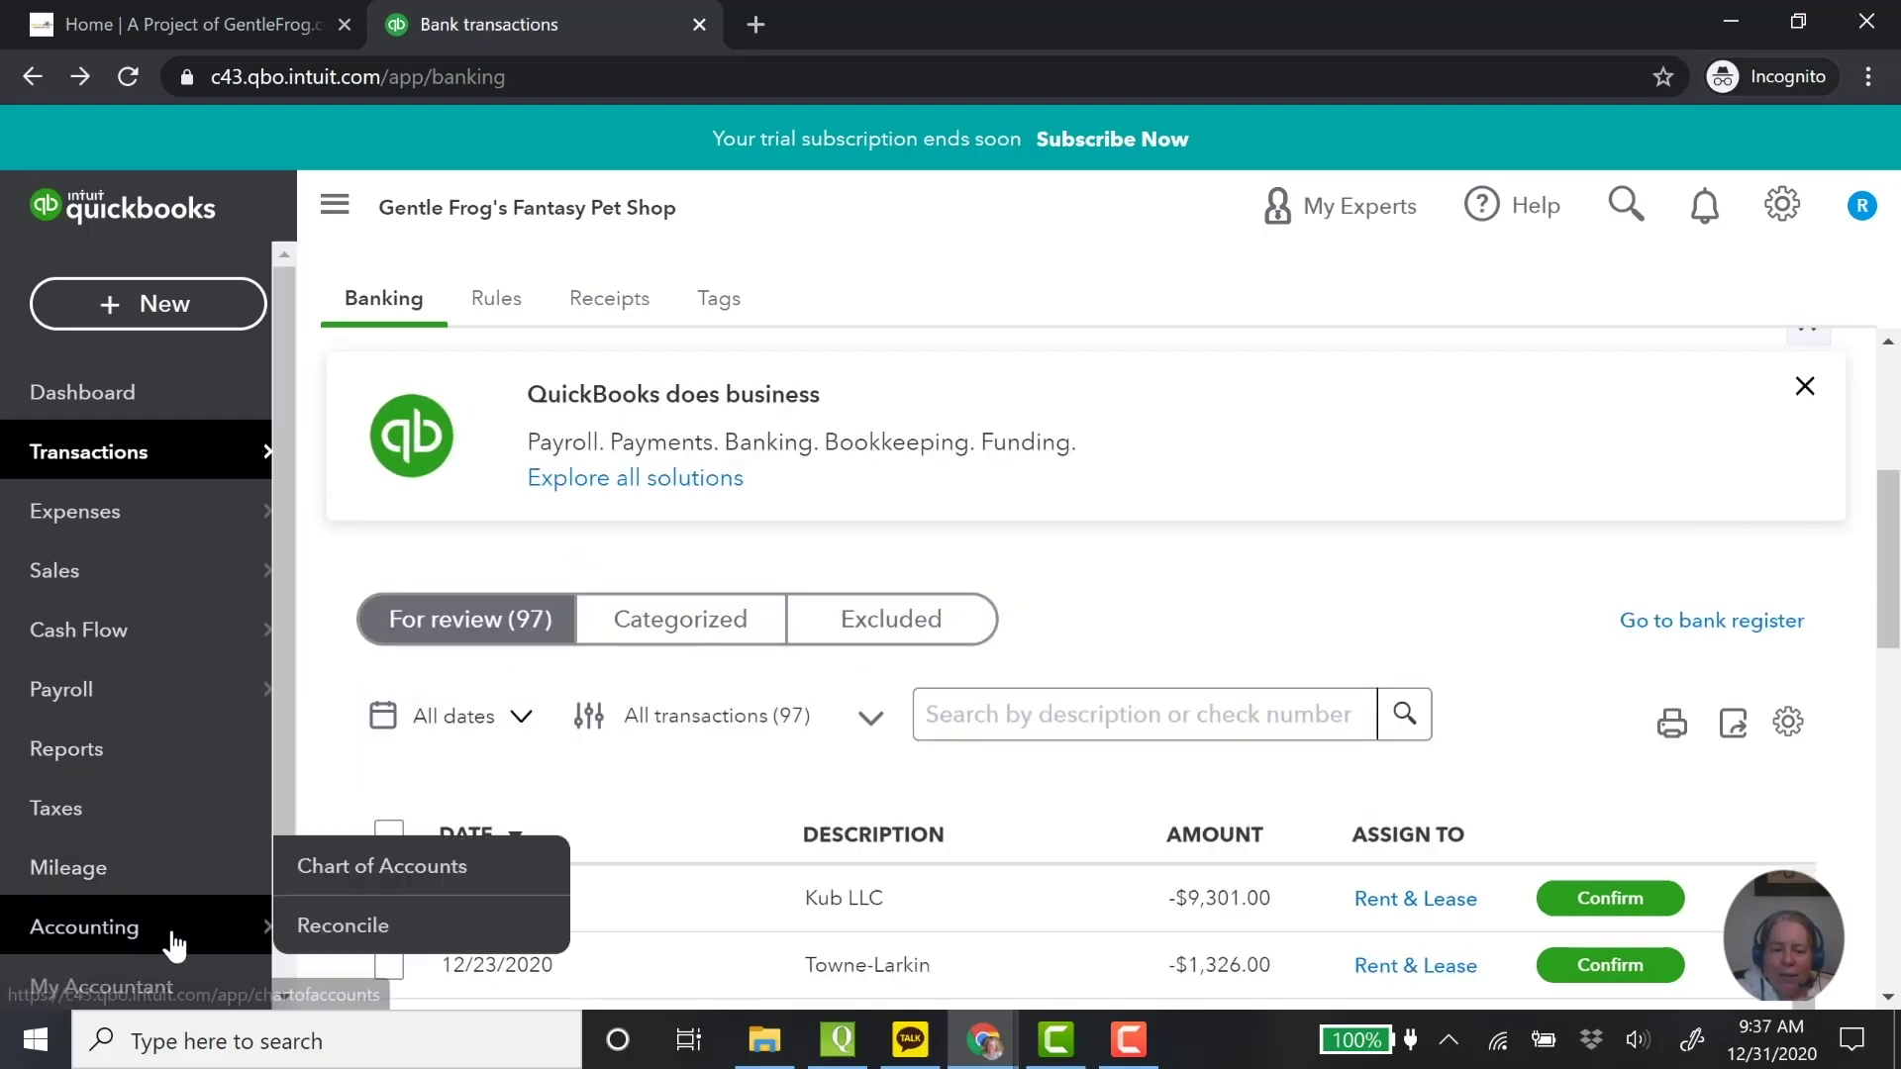
click(384, 867)
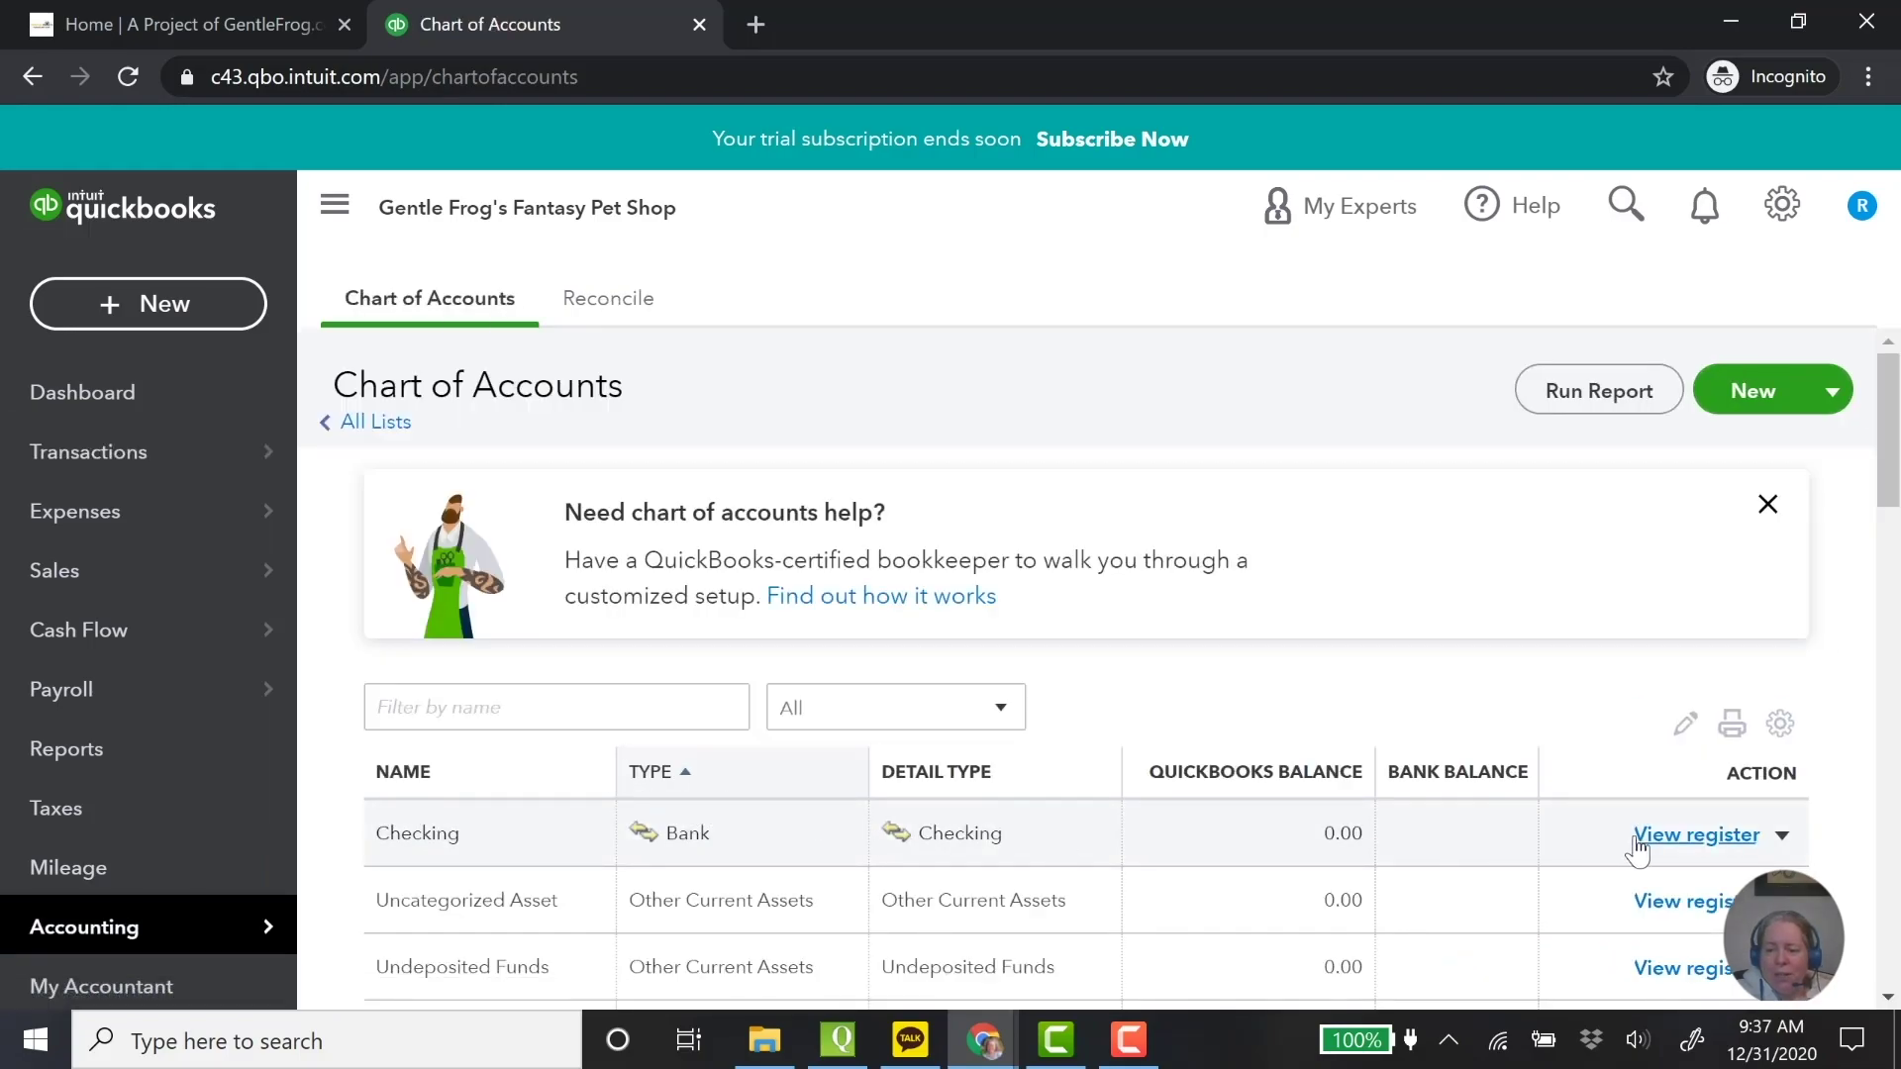
click(1653, 839)
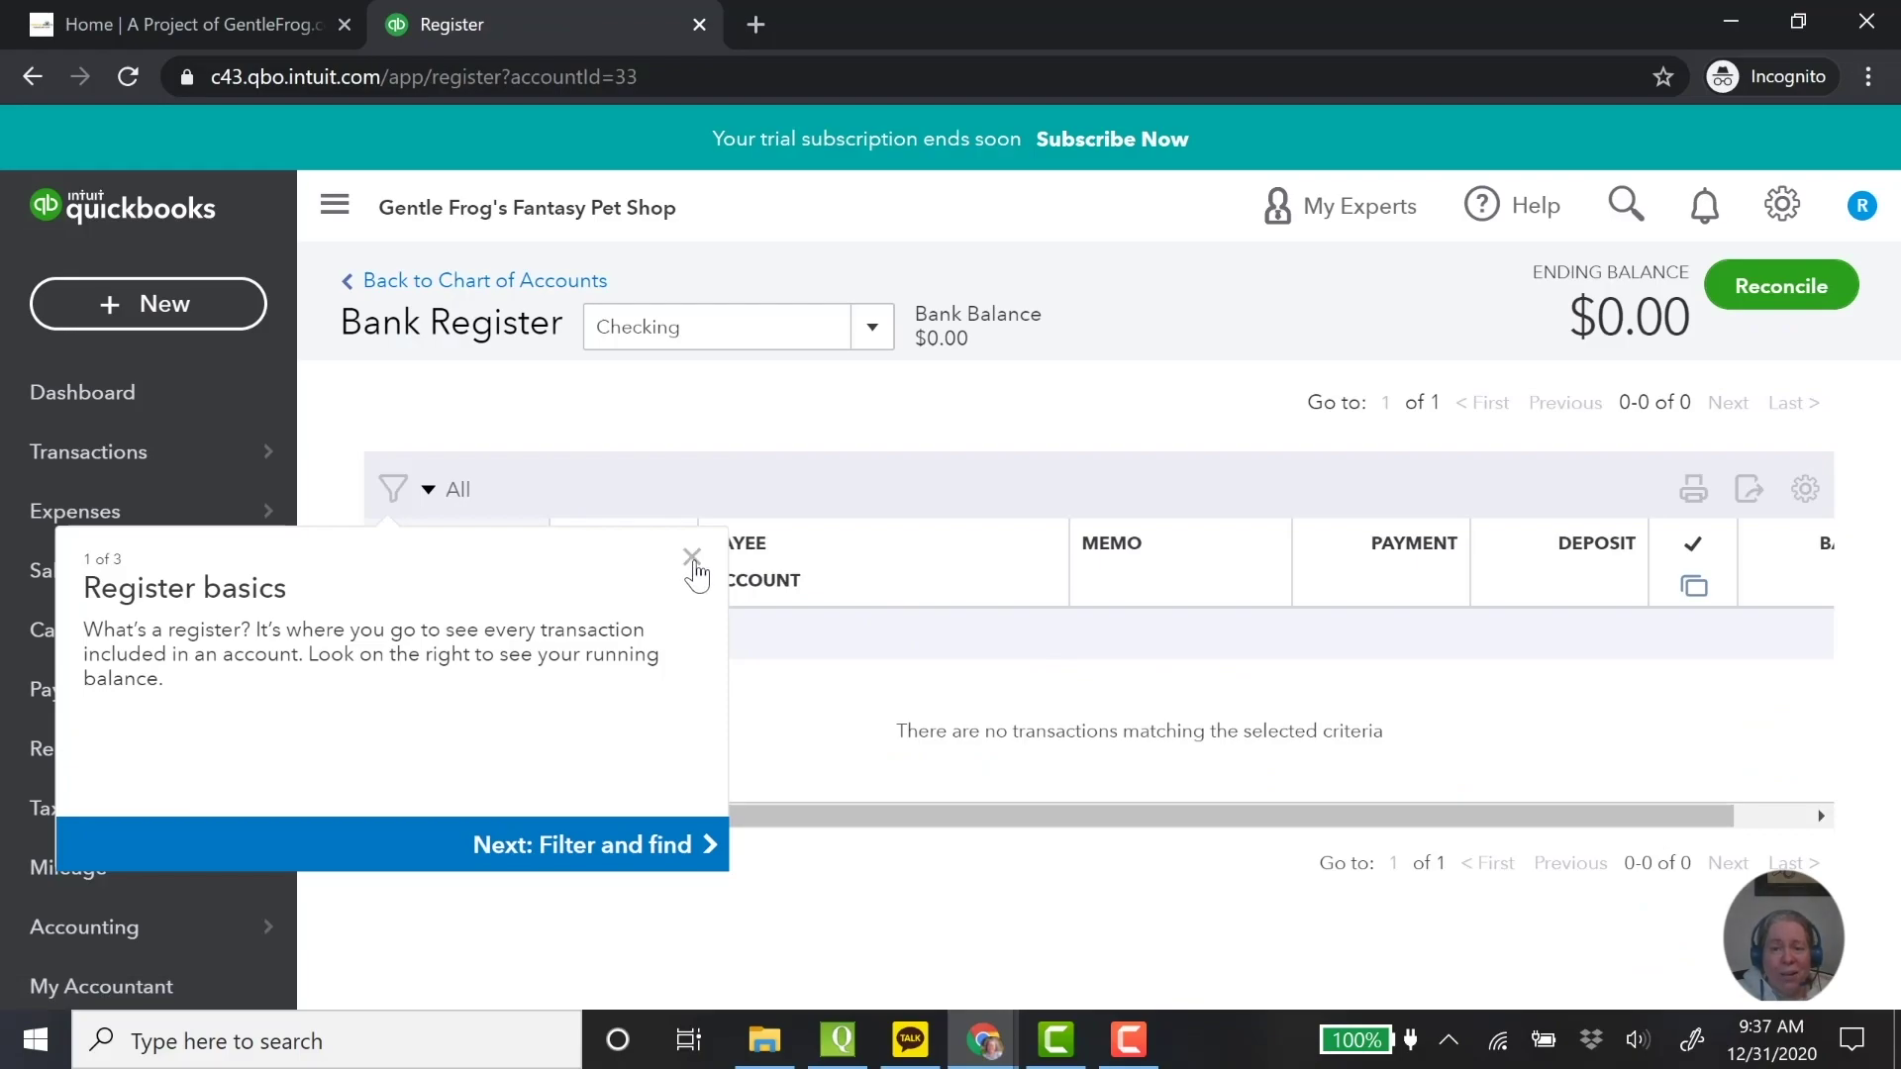
click(693, 558)
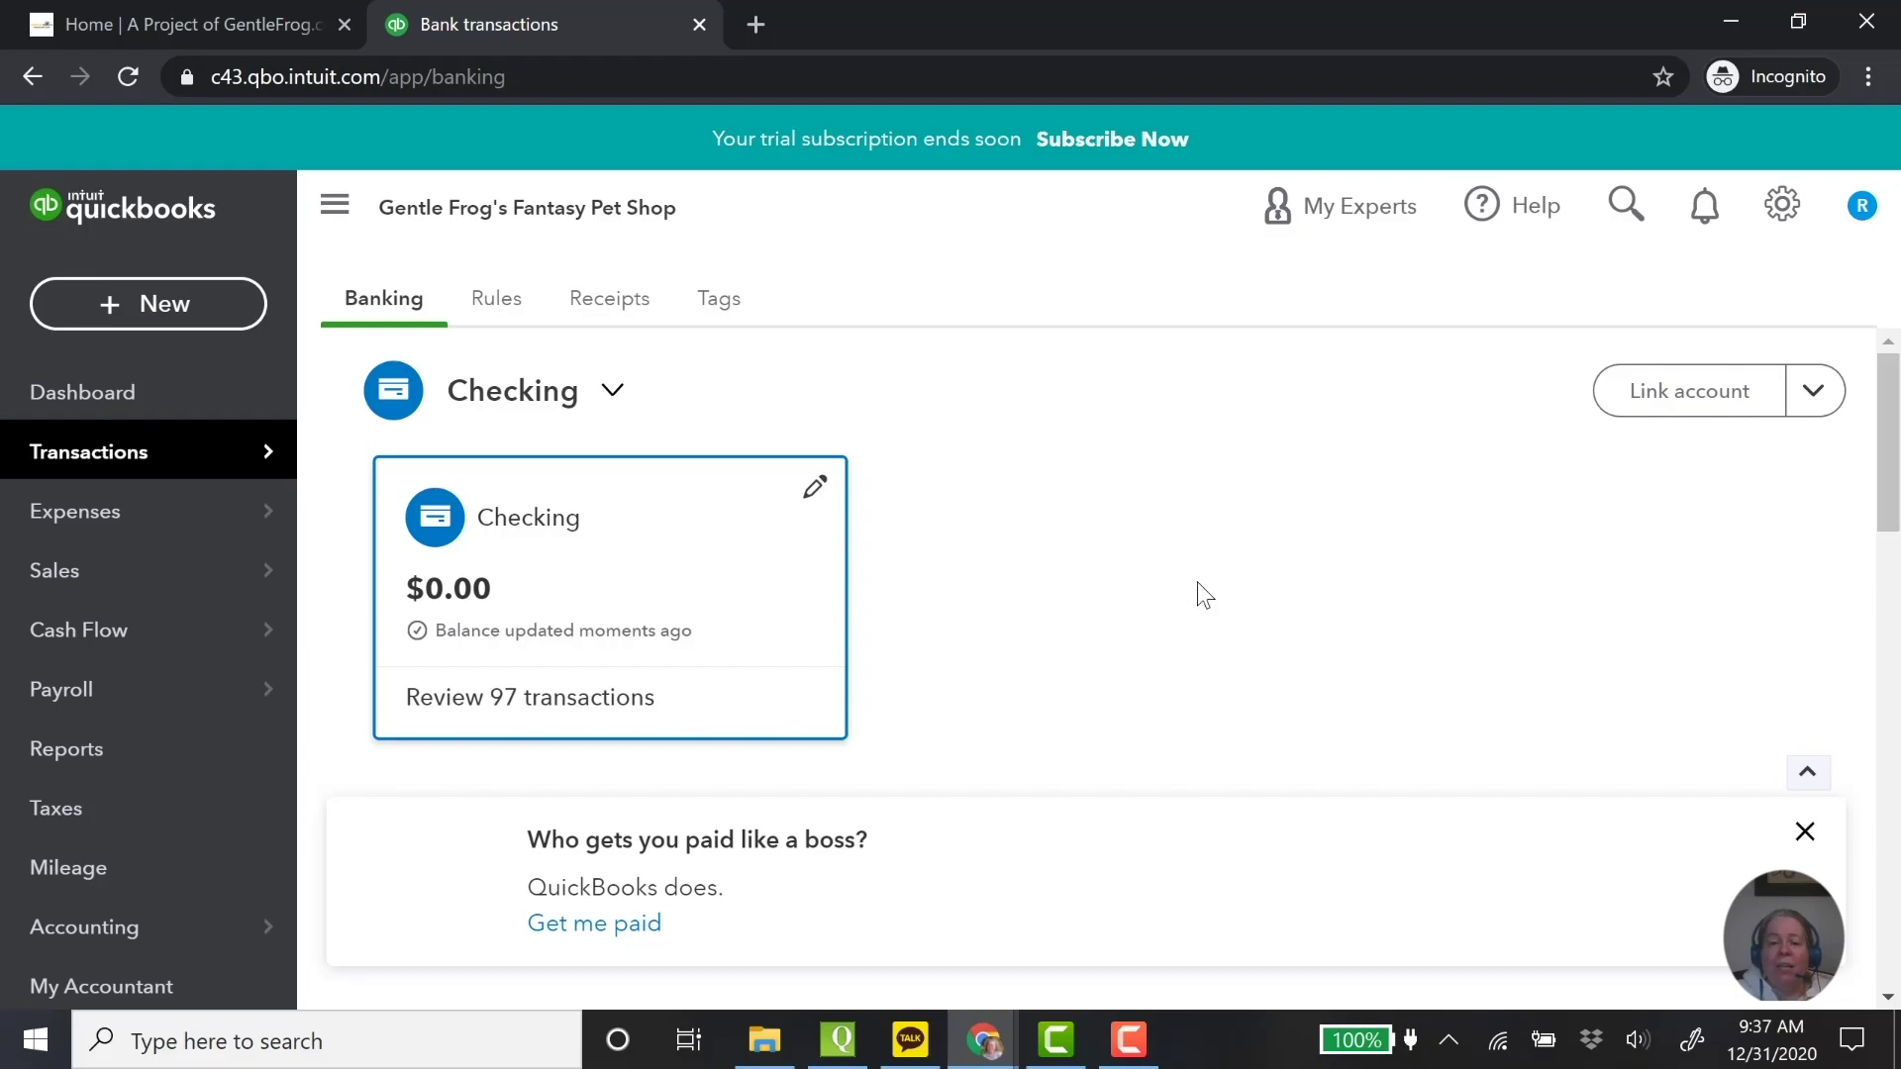
Step: Confirm the 12/23/2020 Kub LLC -$9,301.00 payment under Rent & Lease
scroll(1197, 582, down, 7)
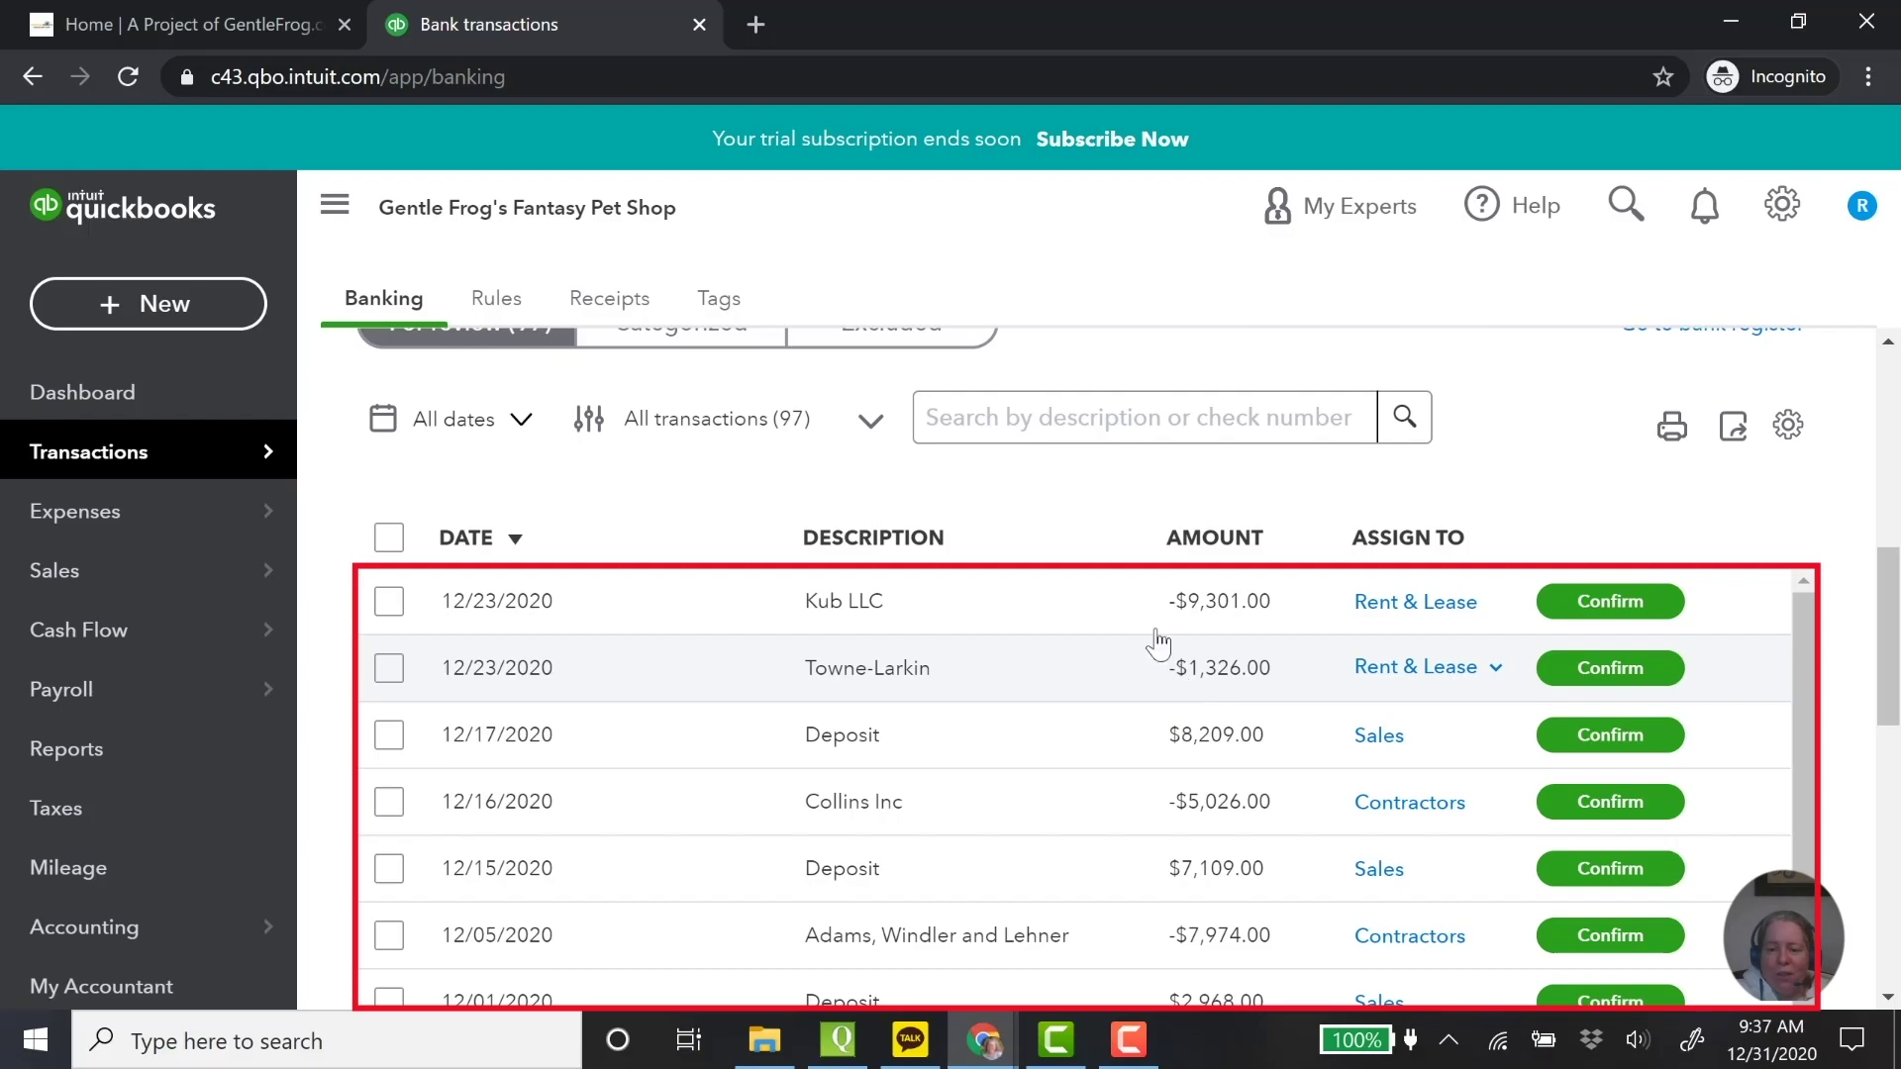
scroll(1144, 648, down, 1)
scroll(1144, 648, down, 1)
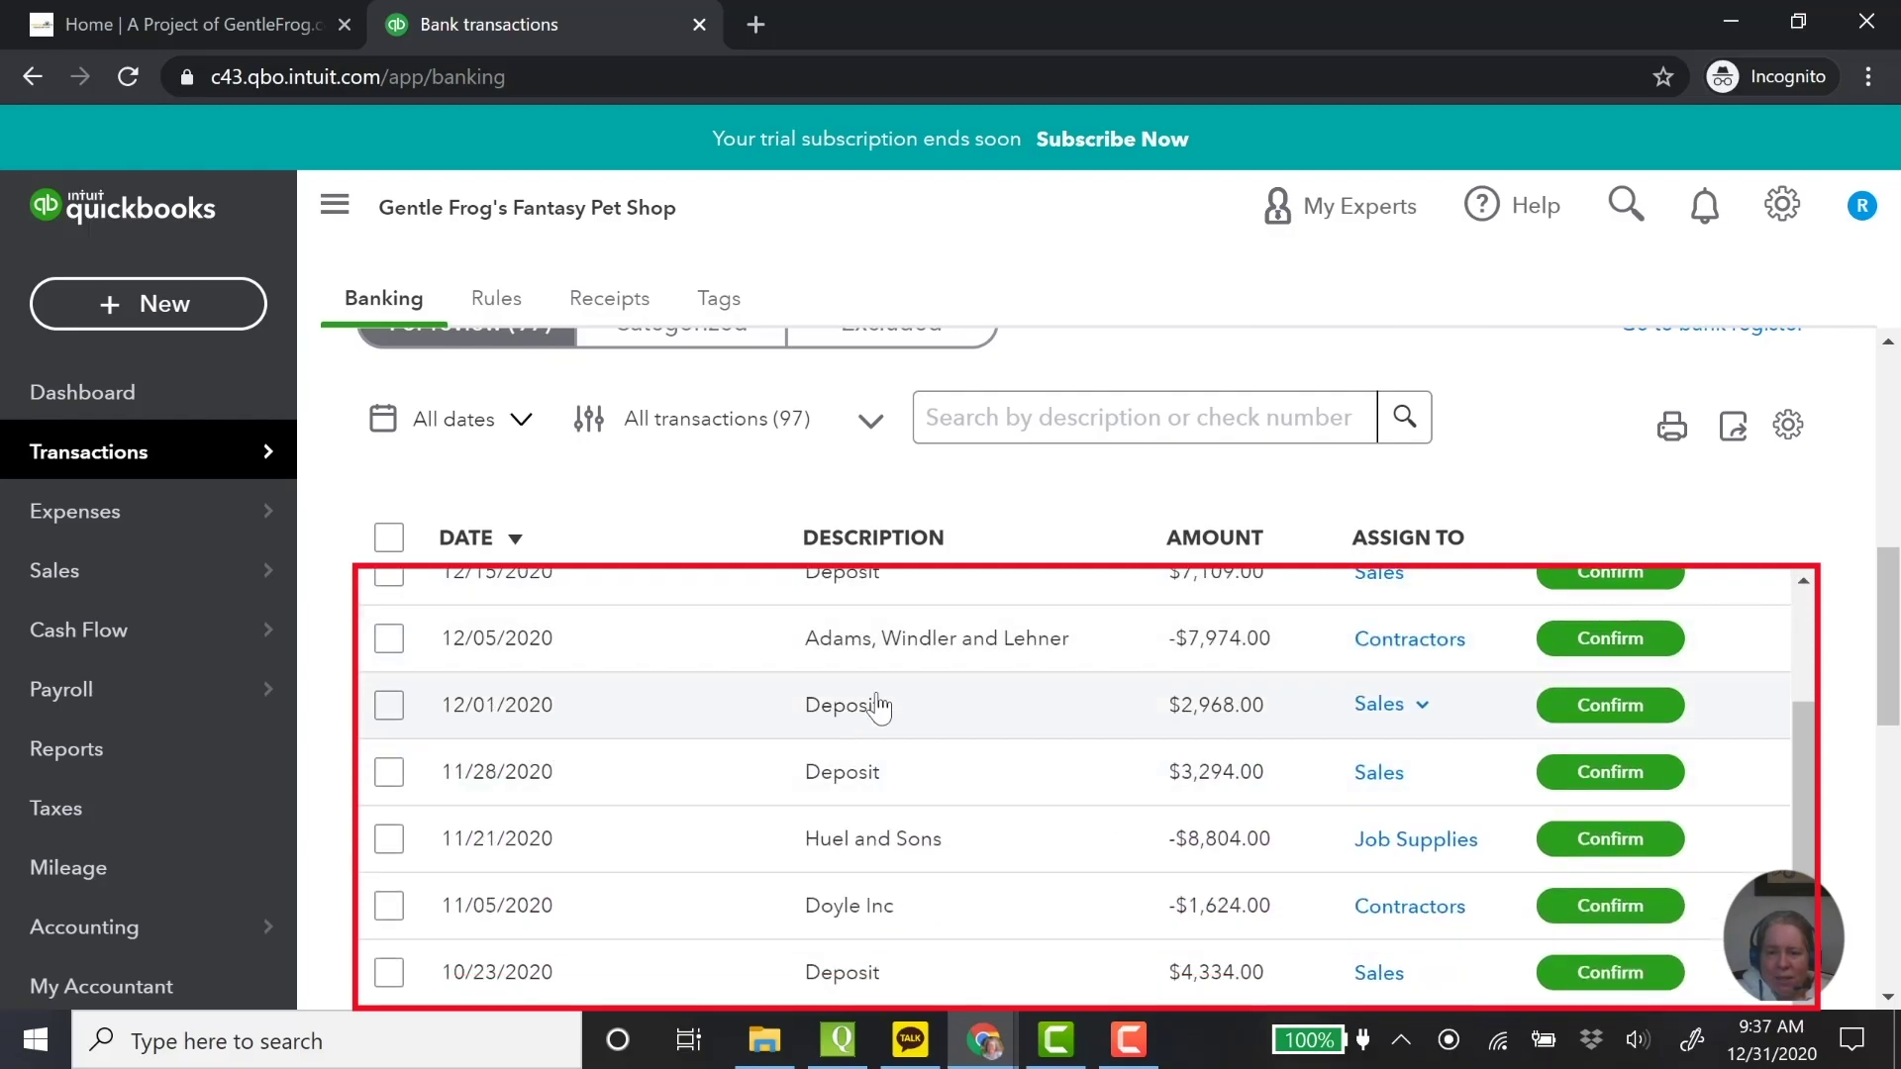
scroll(1394, 753, up, 5)
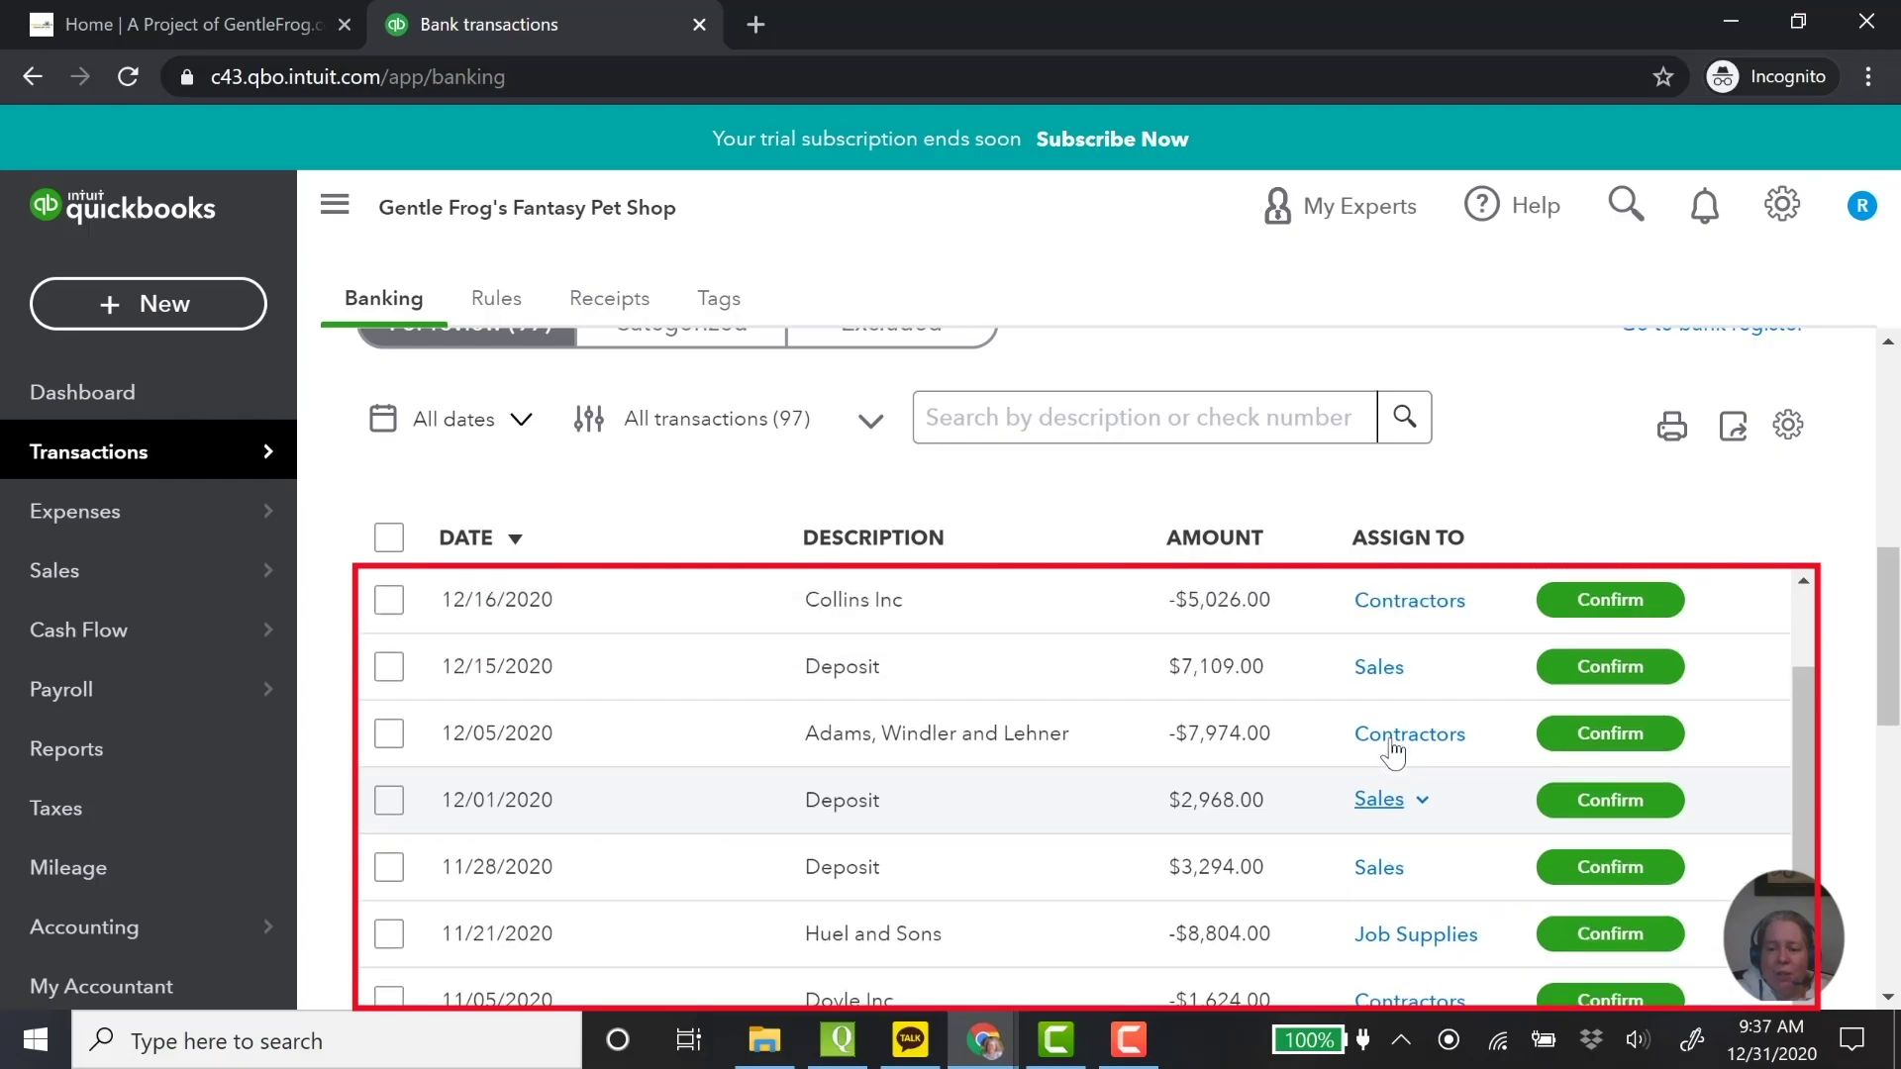
scroll(1477, 744, down, 3)
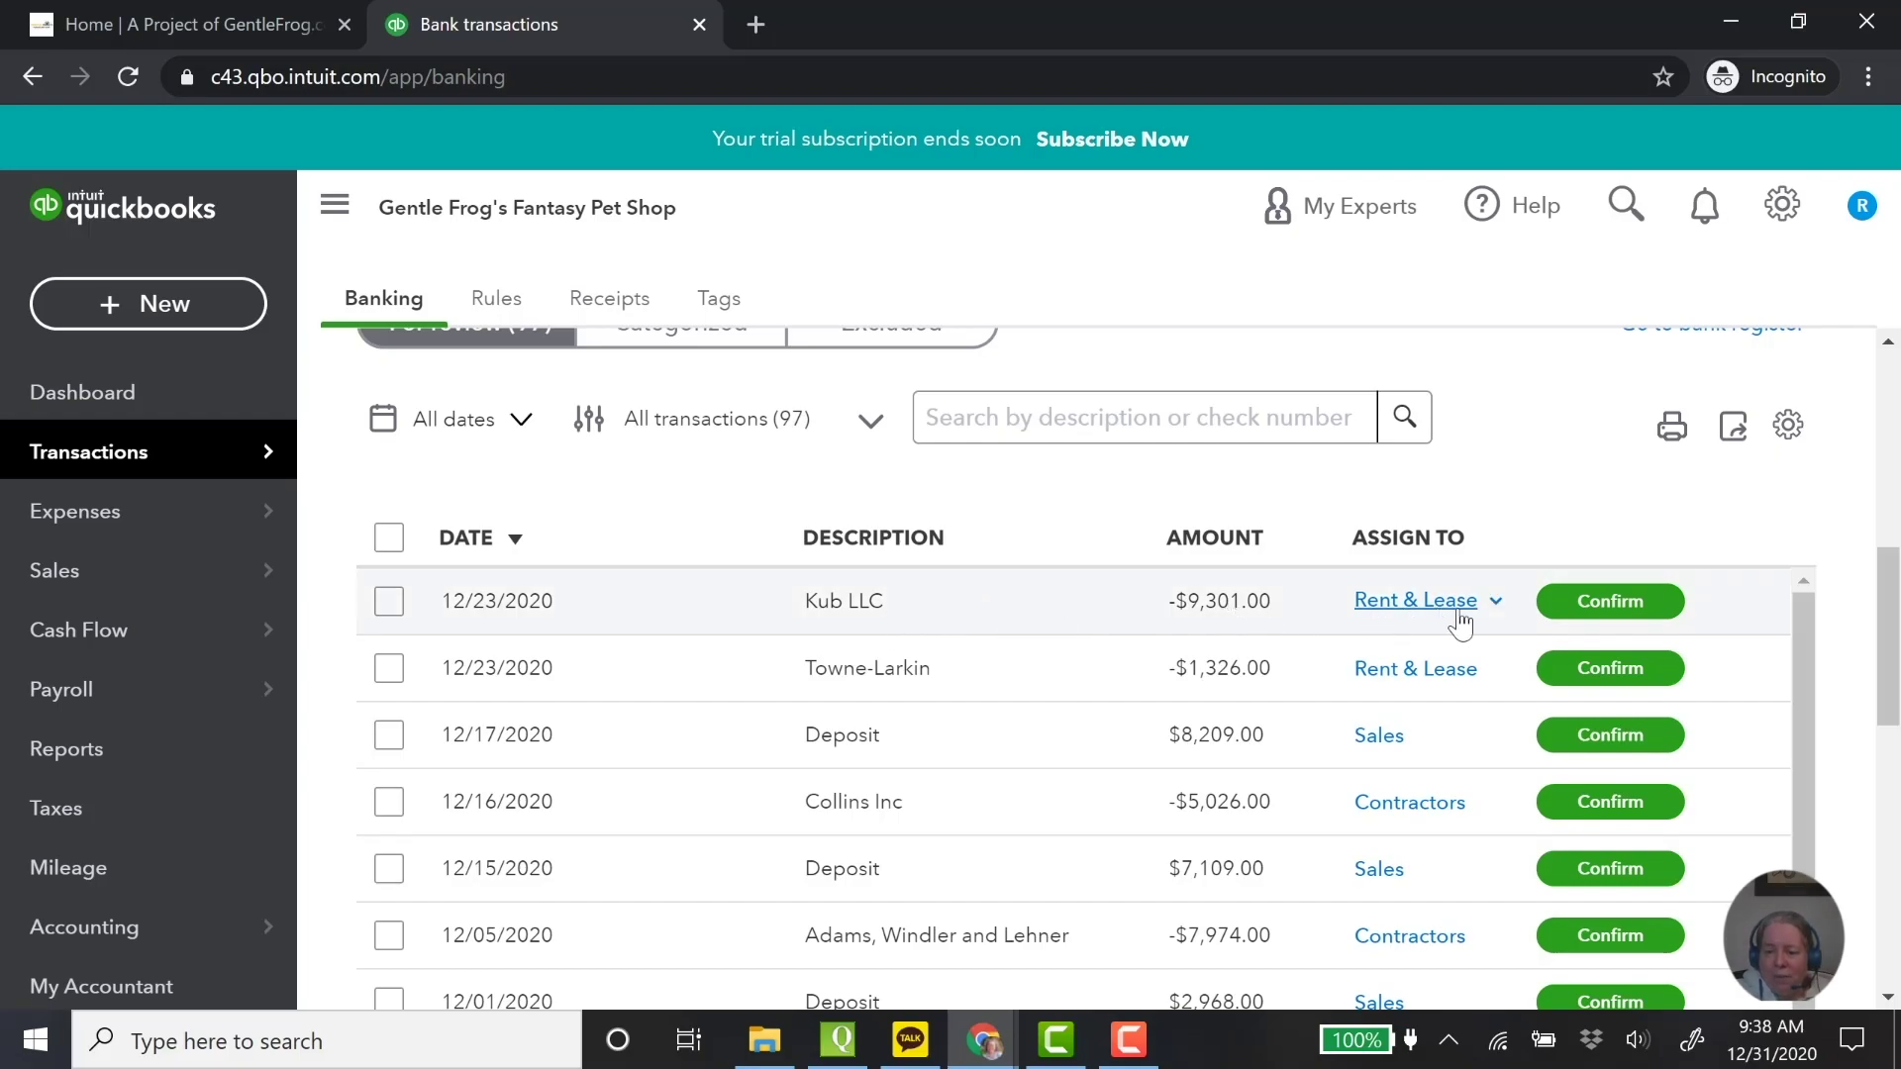
click(1587, 606)
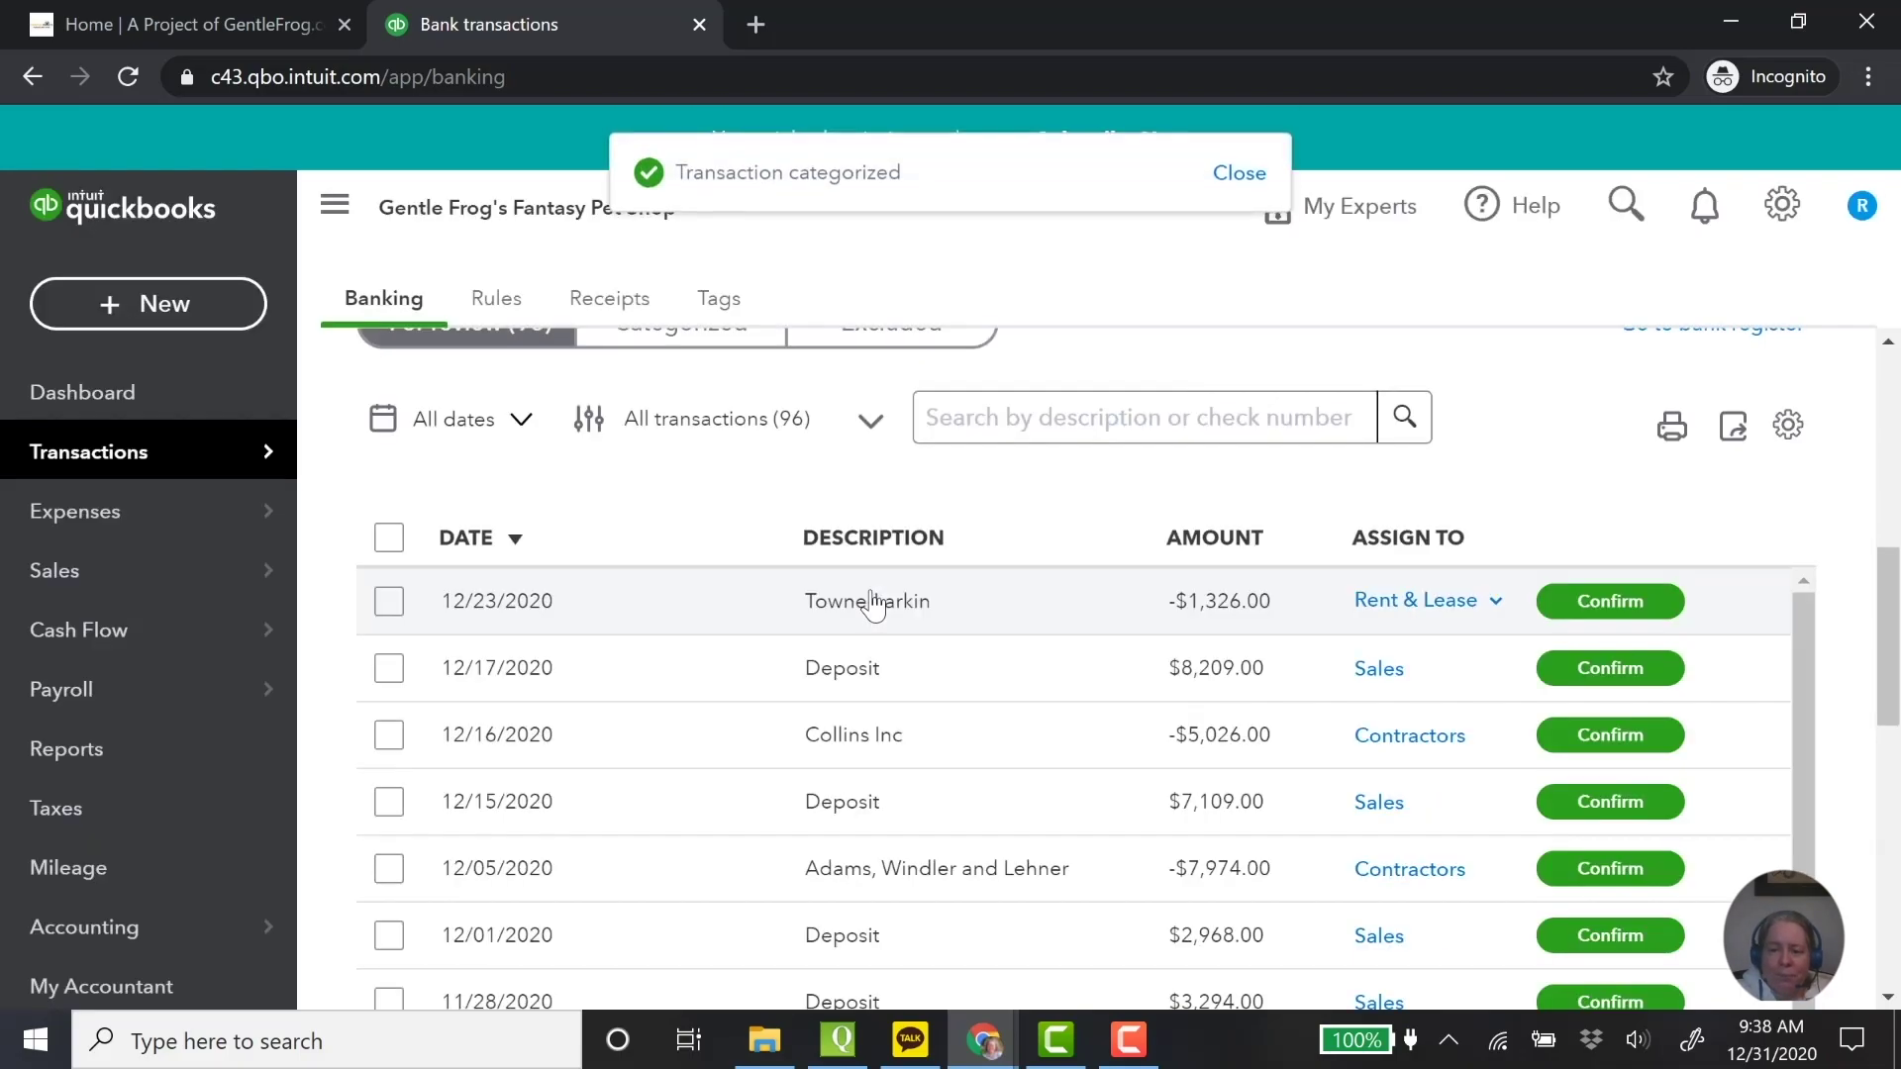
scroll(869, 588, up, 2)
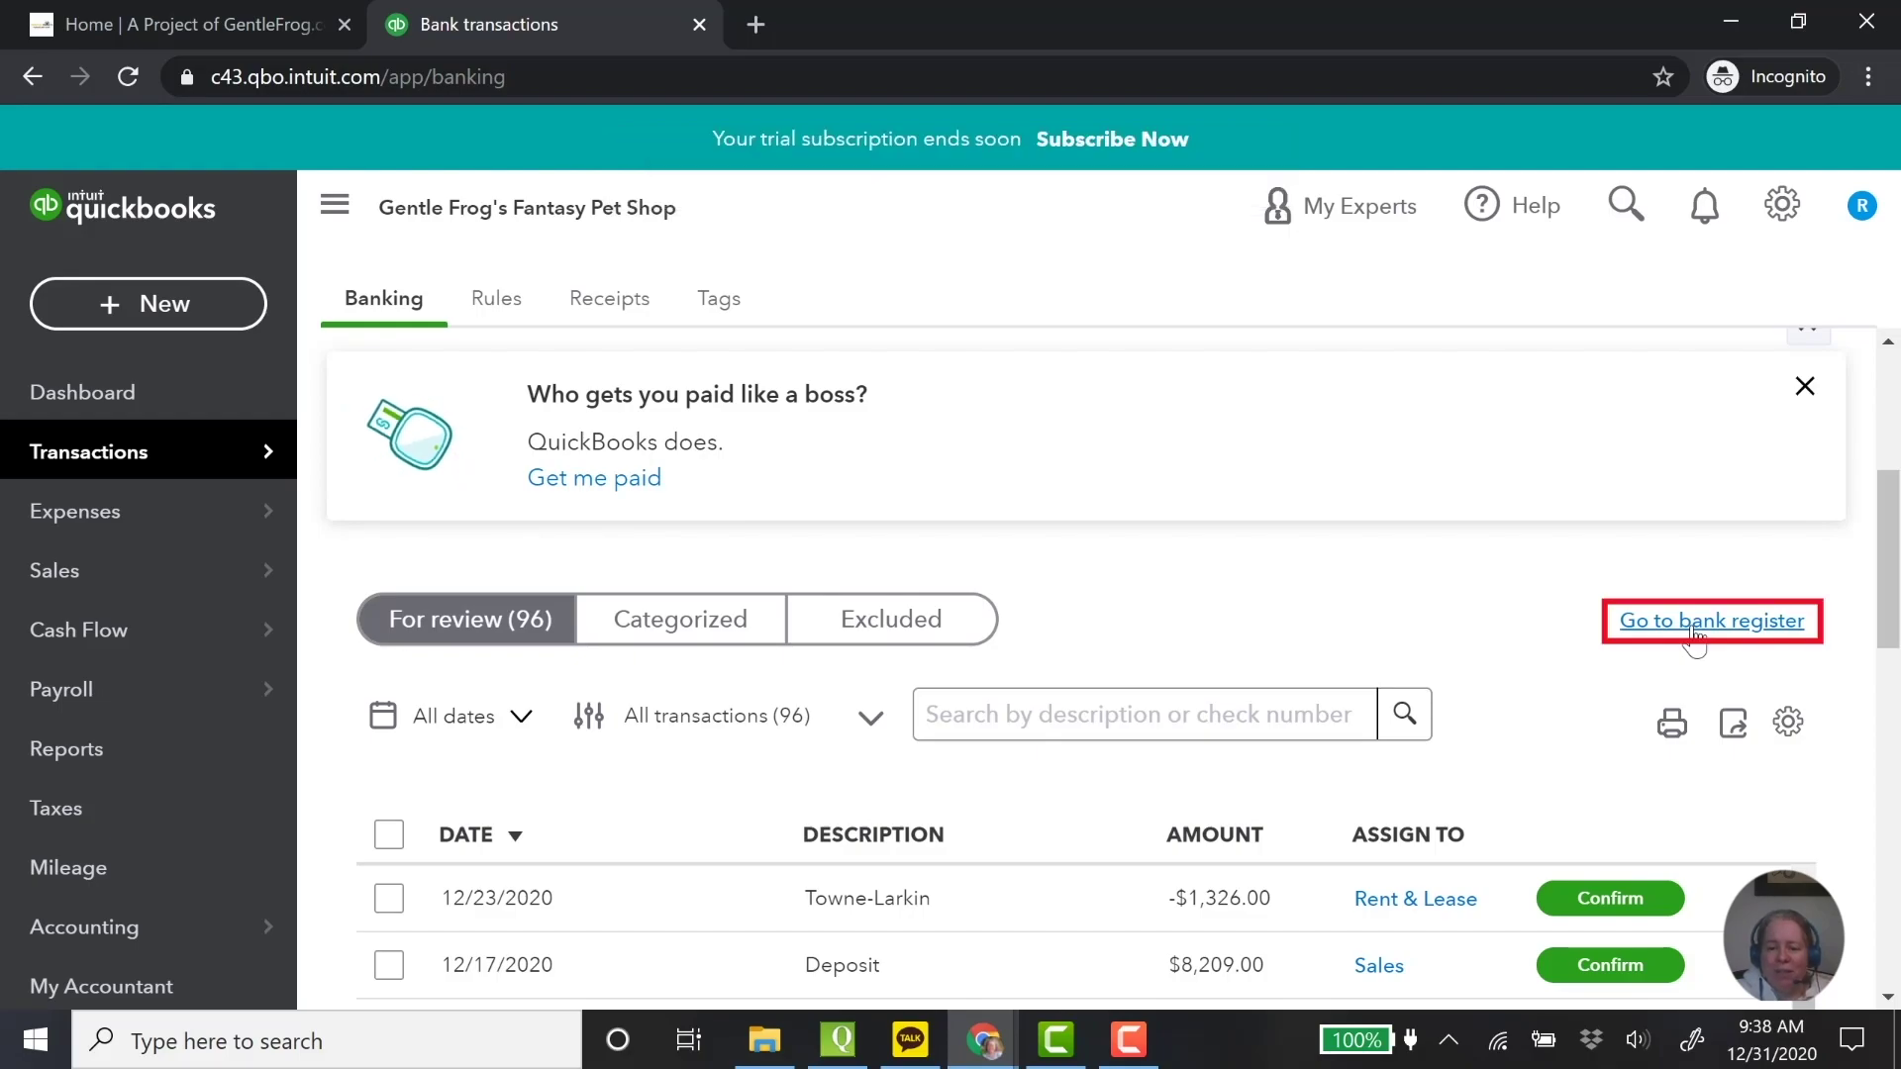
Step: Delete the Kub LLC -$9,301.00 entry from the Checking register and return to the Banking review list
click(1694, 636)
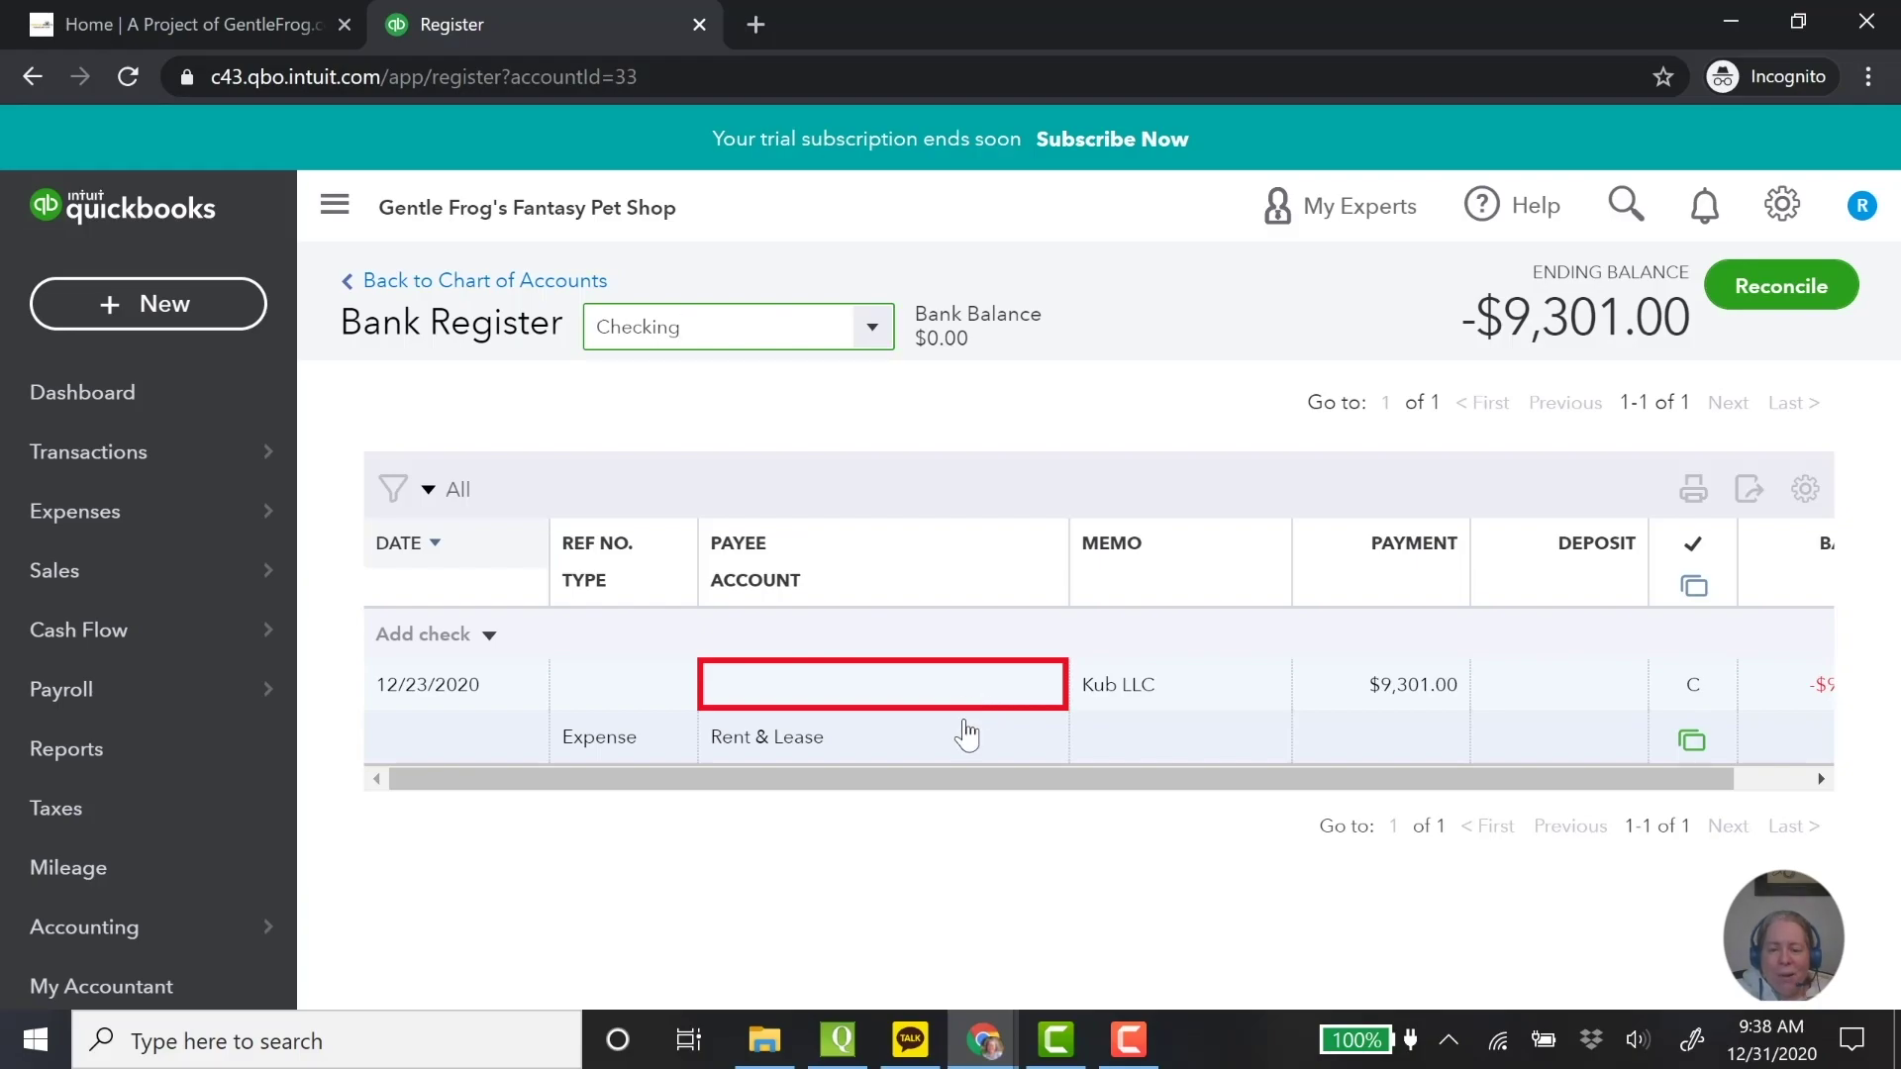
click(967, 735)
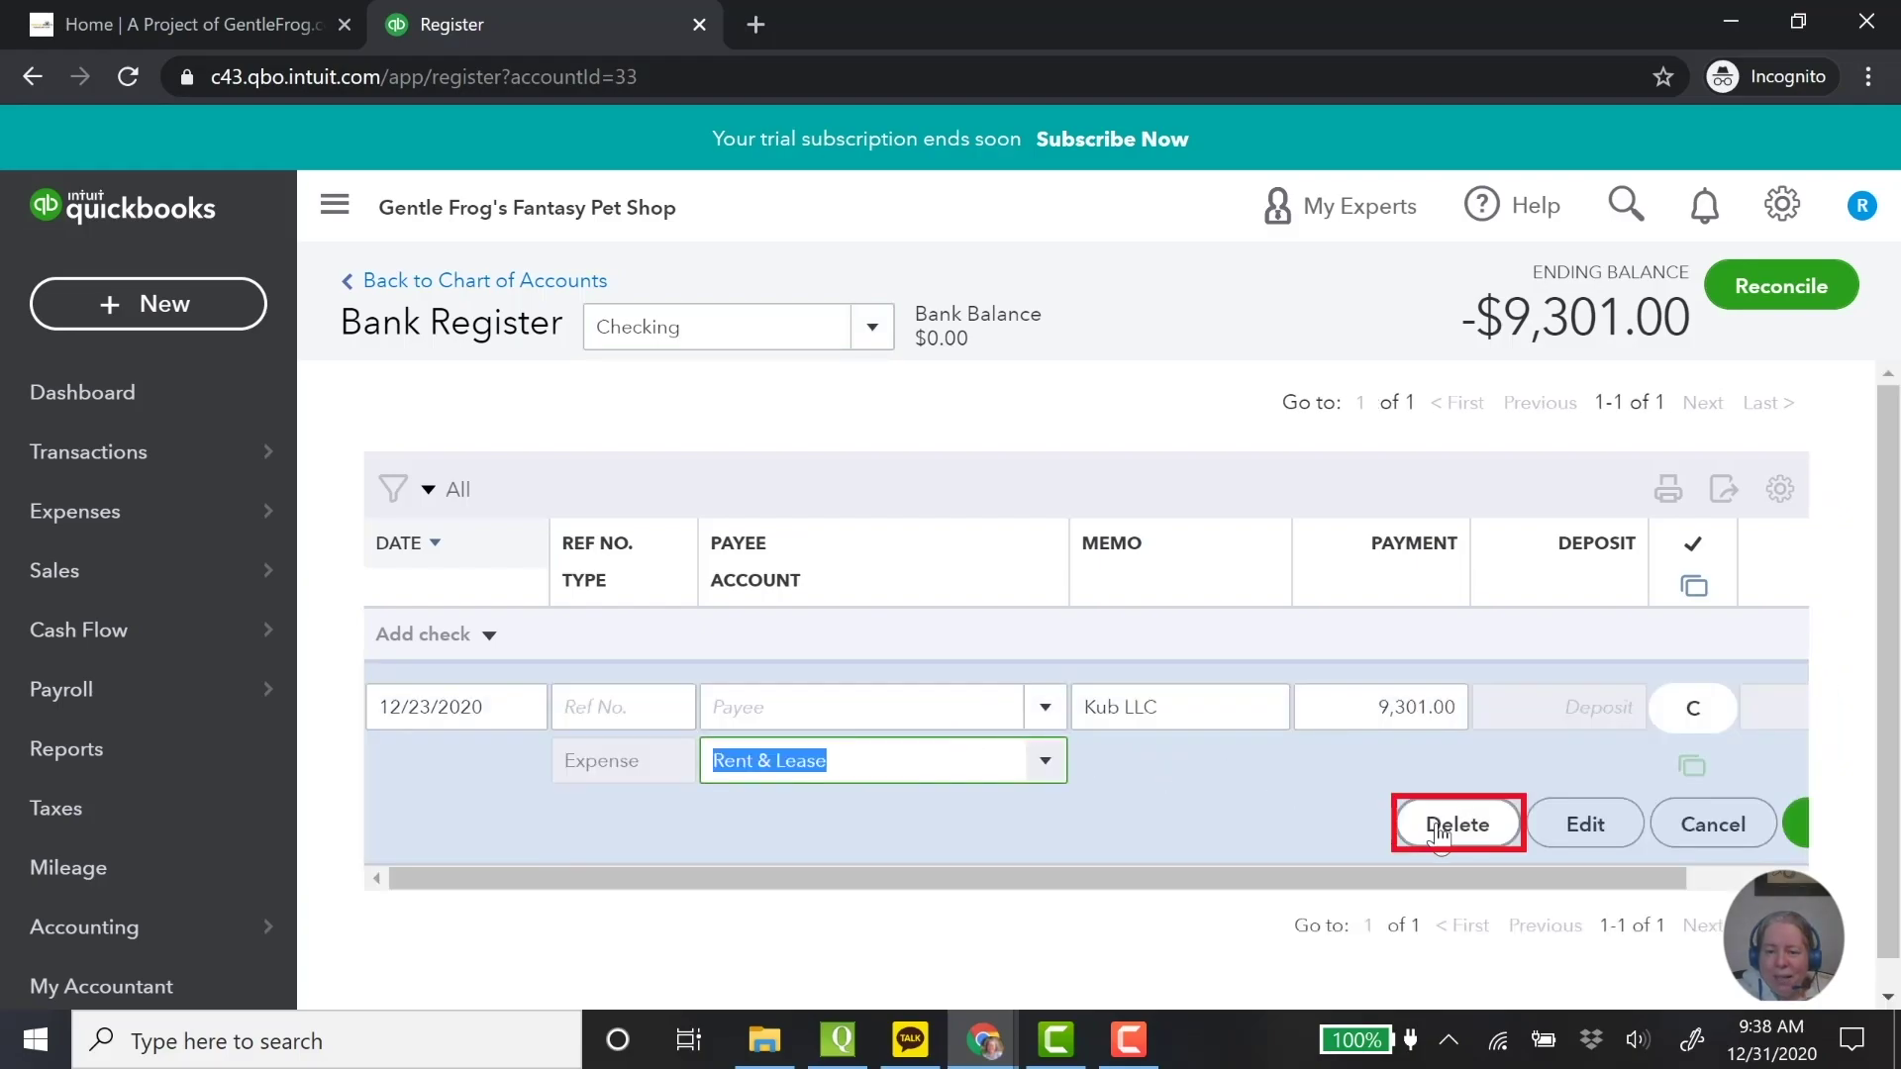
click(1441, 830)
click(1252, 638)
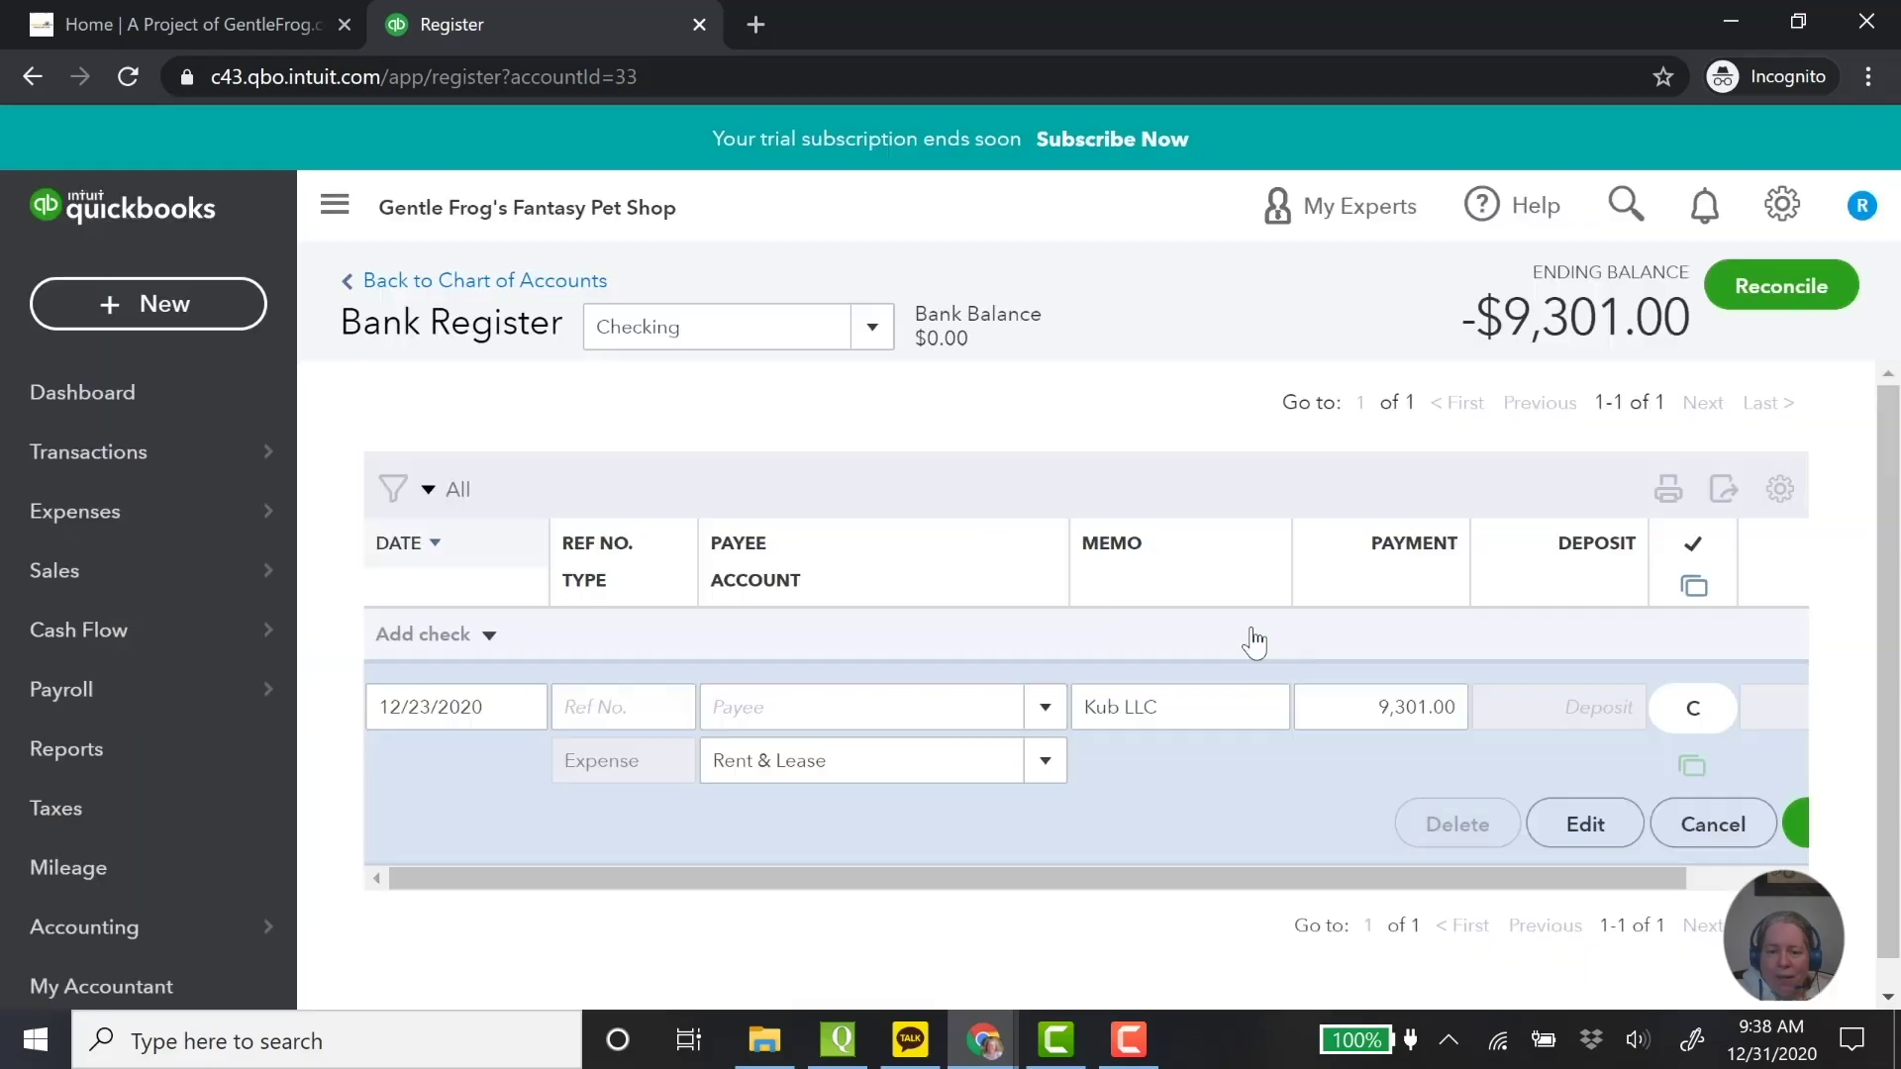
mouse_move(170, 471)
click(314, 466)
scroll(1041, 725, down, 5)
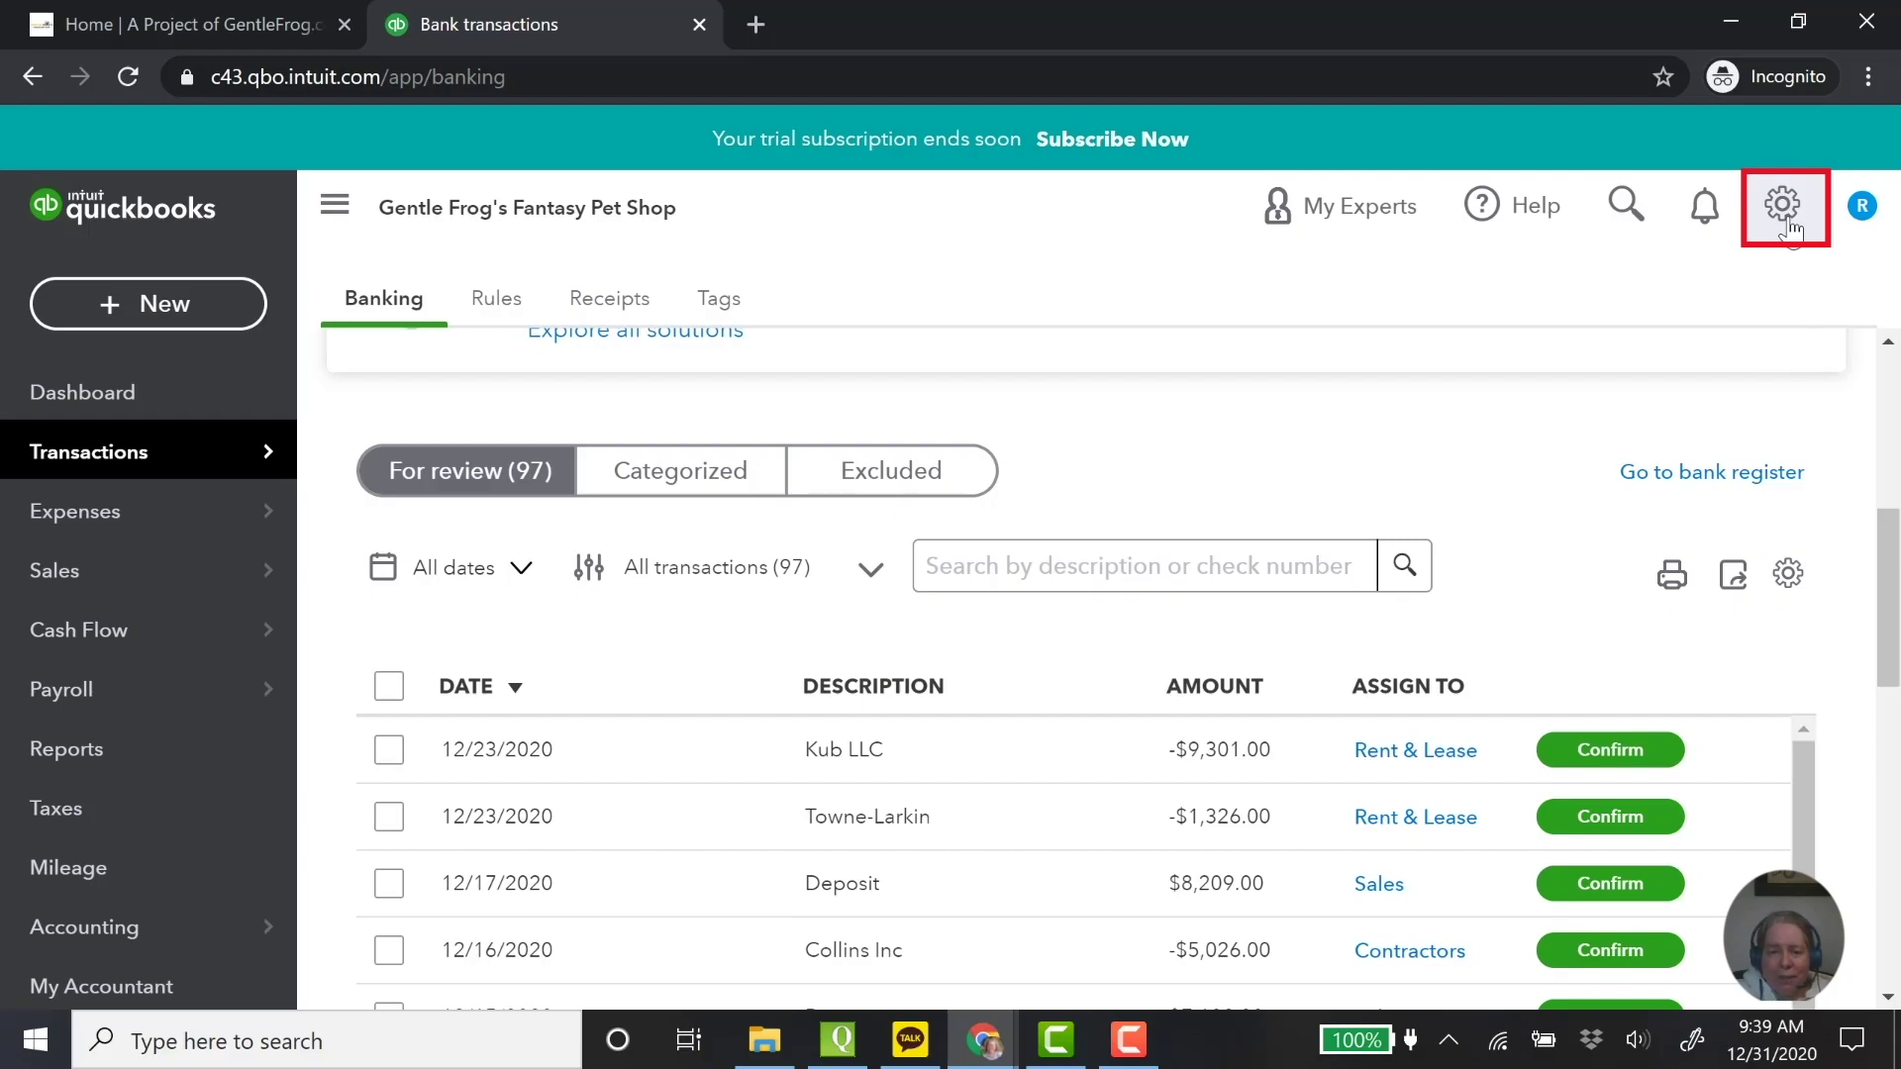
Step: In the table settings, toggle the Check No. column on and off, check Page Size, then close
click(1788, 574)
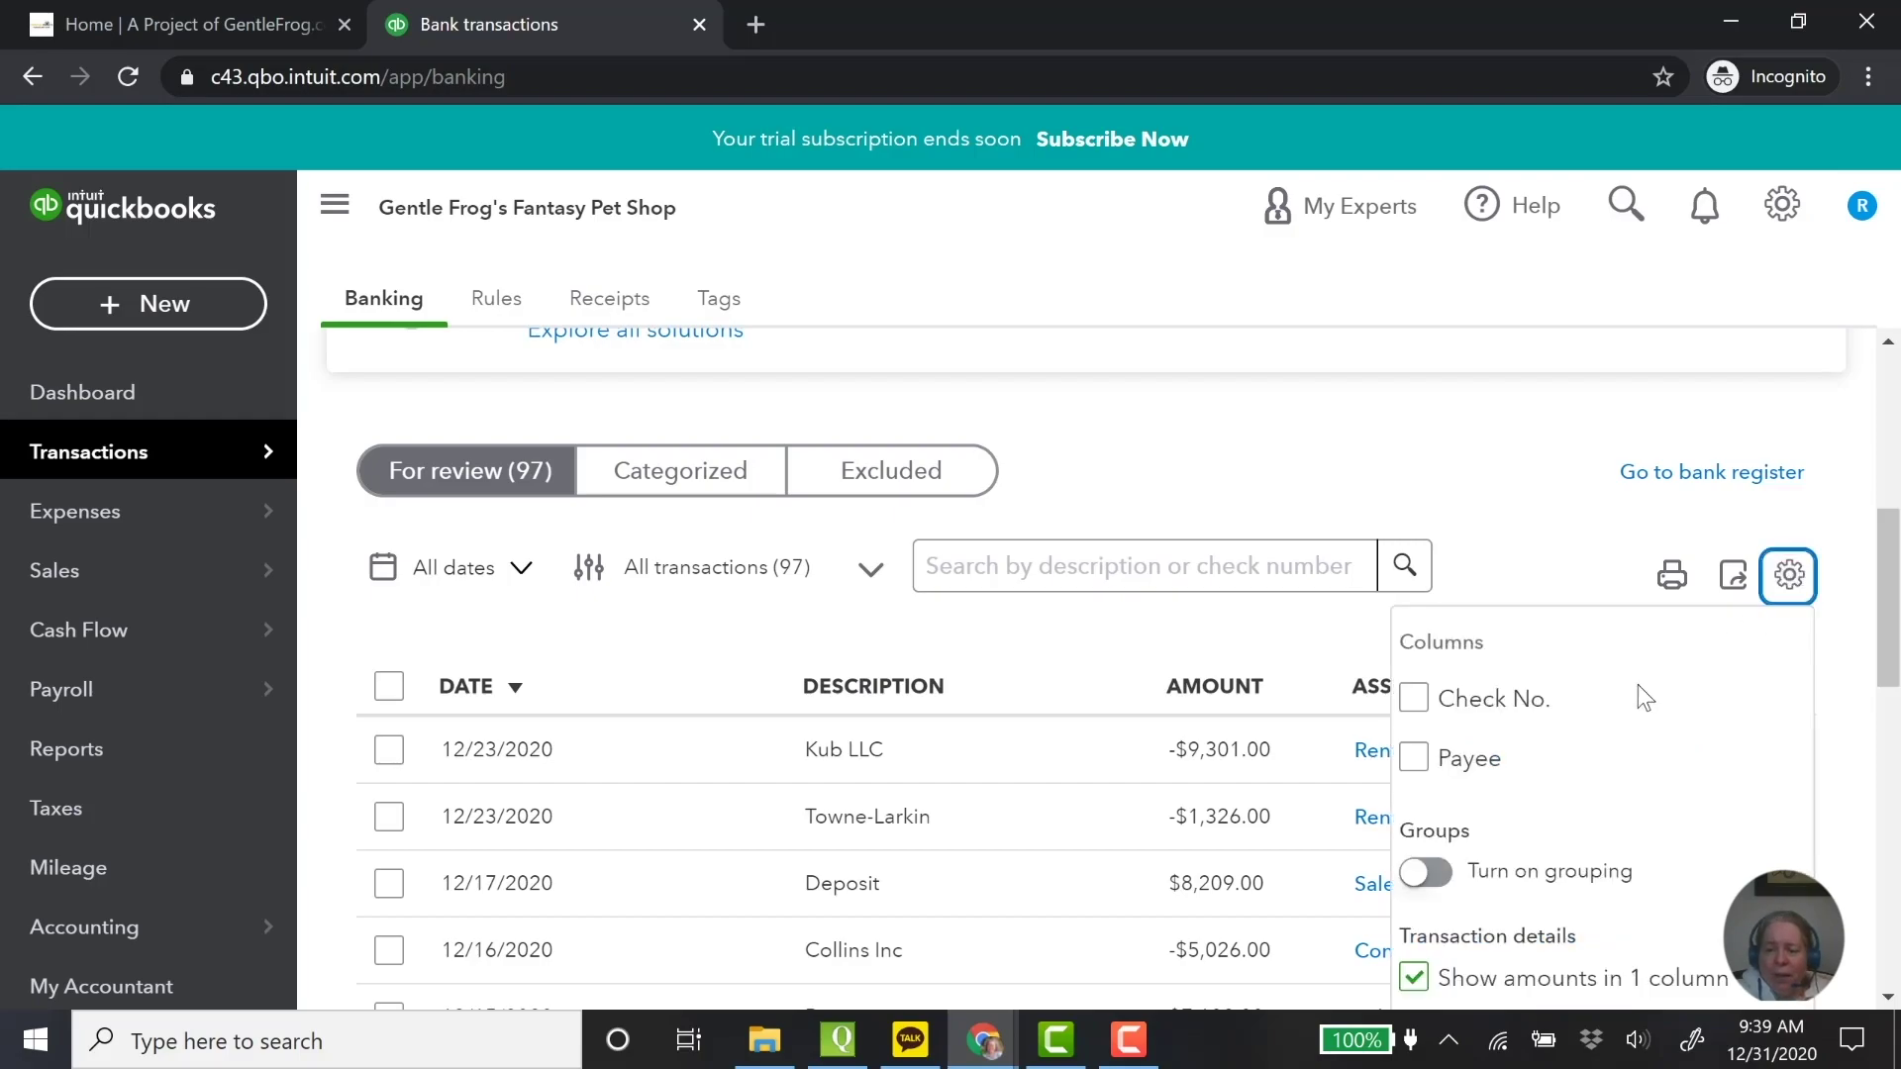
scroll(1505, 653, down, 1)
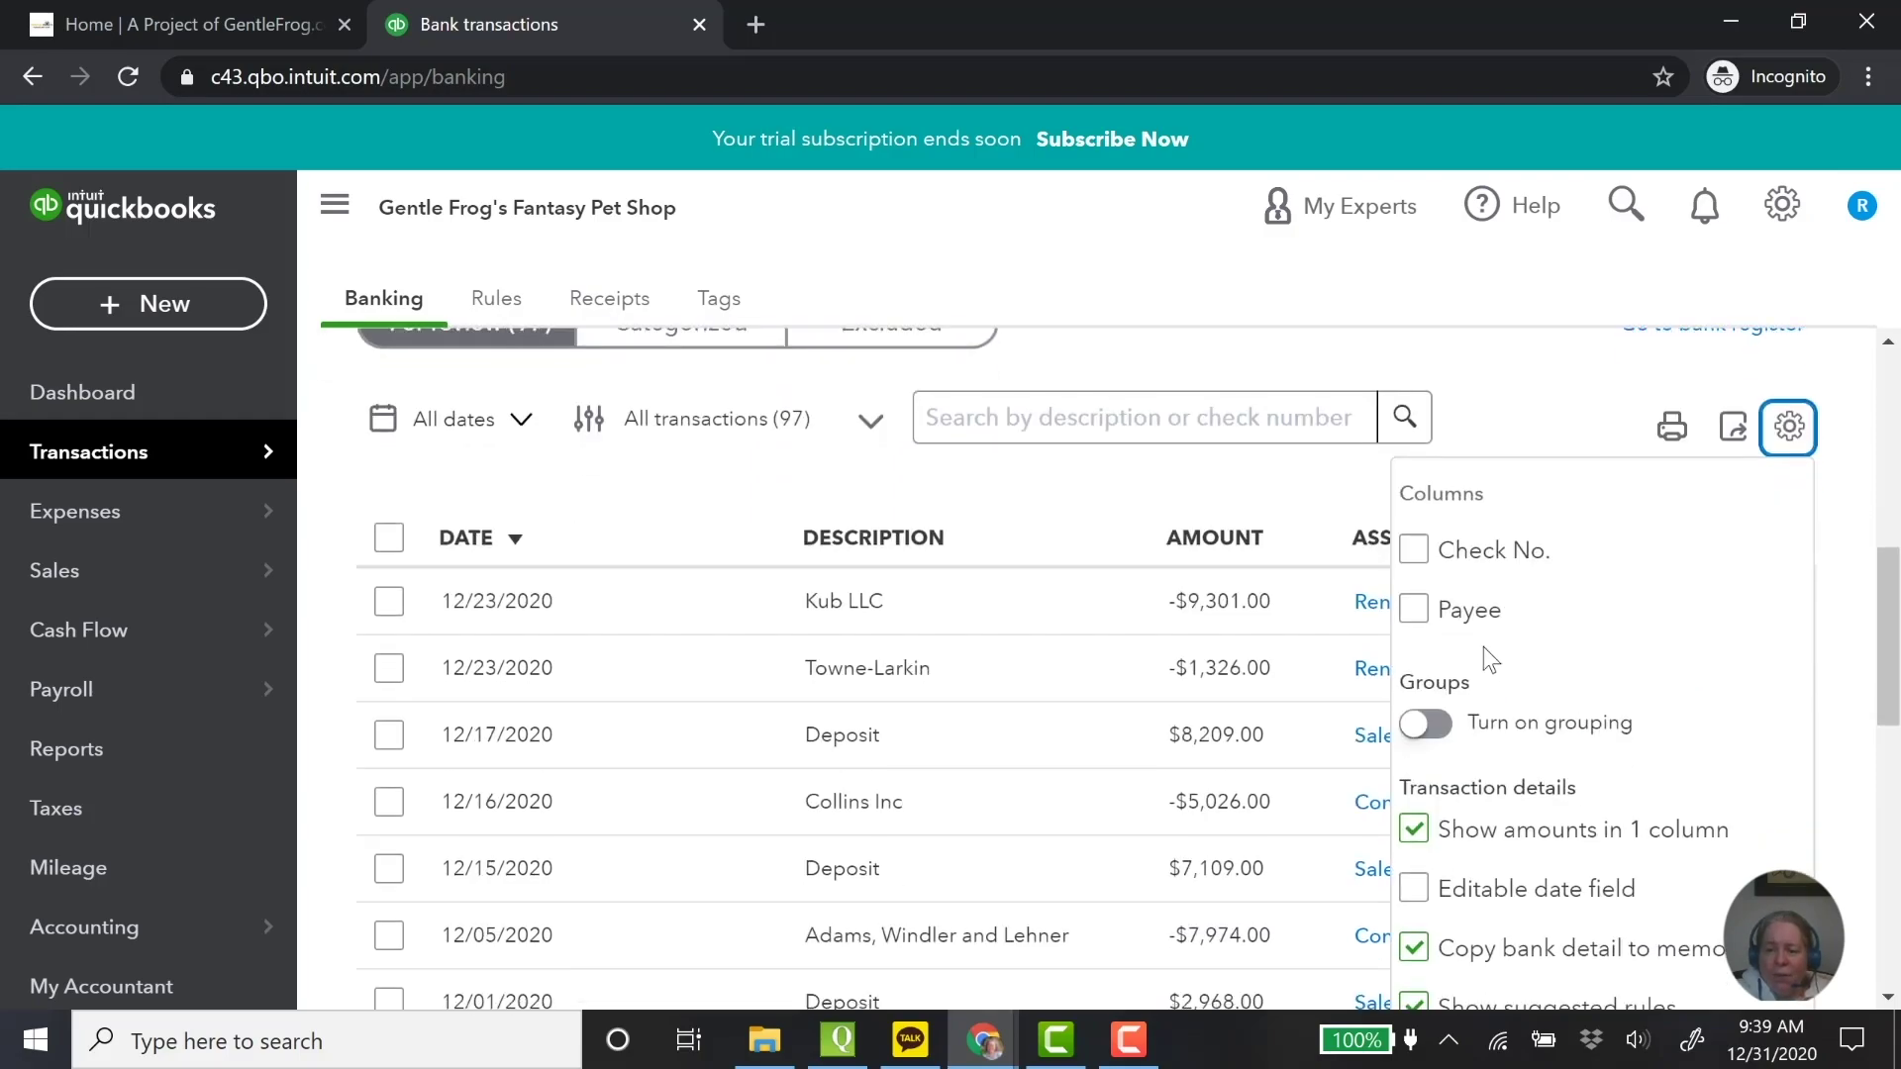
click(1416, 610)
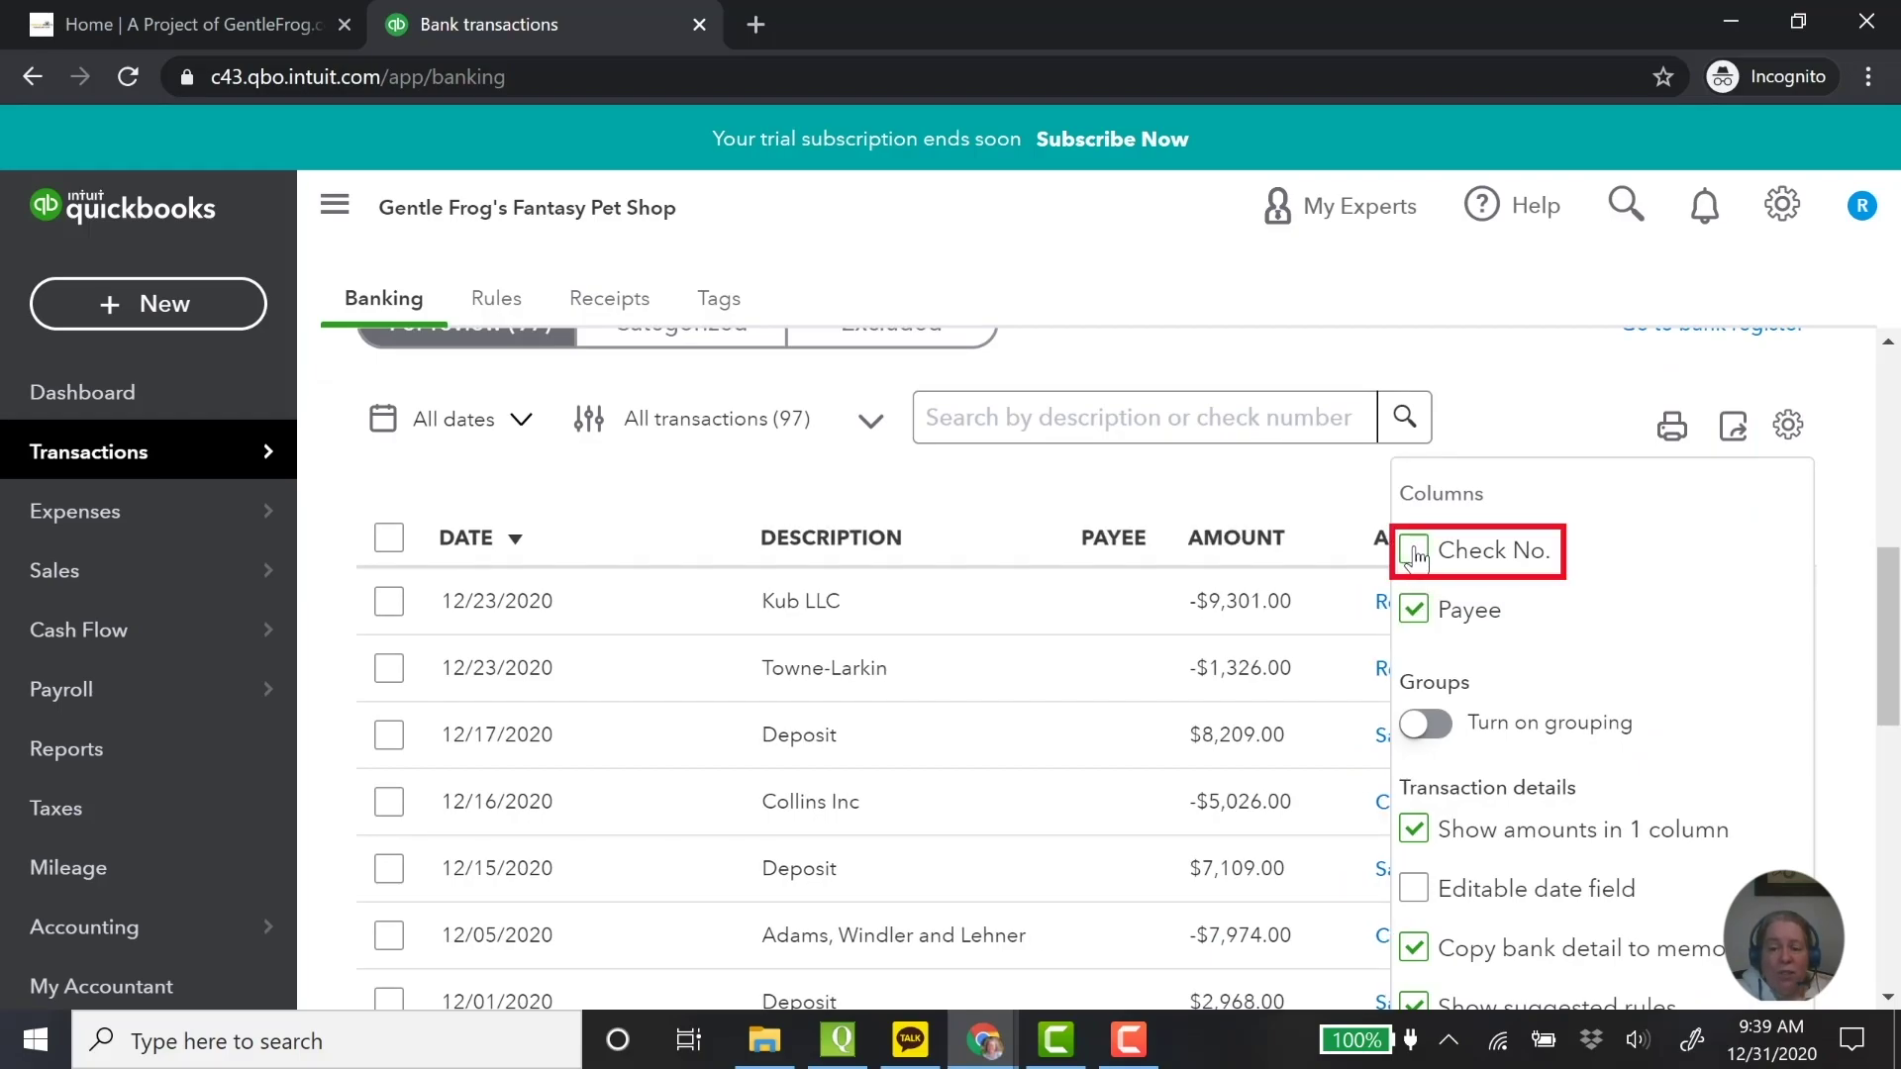
click(1416, 555)
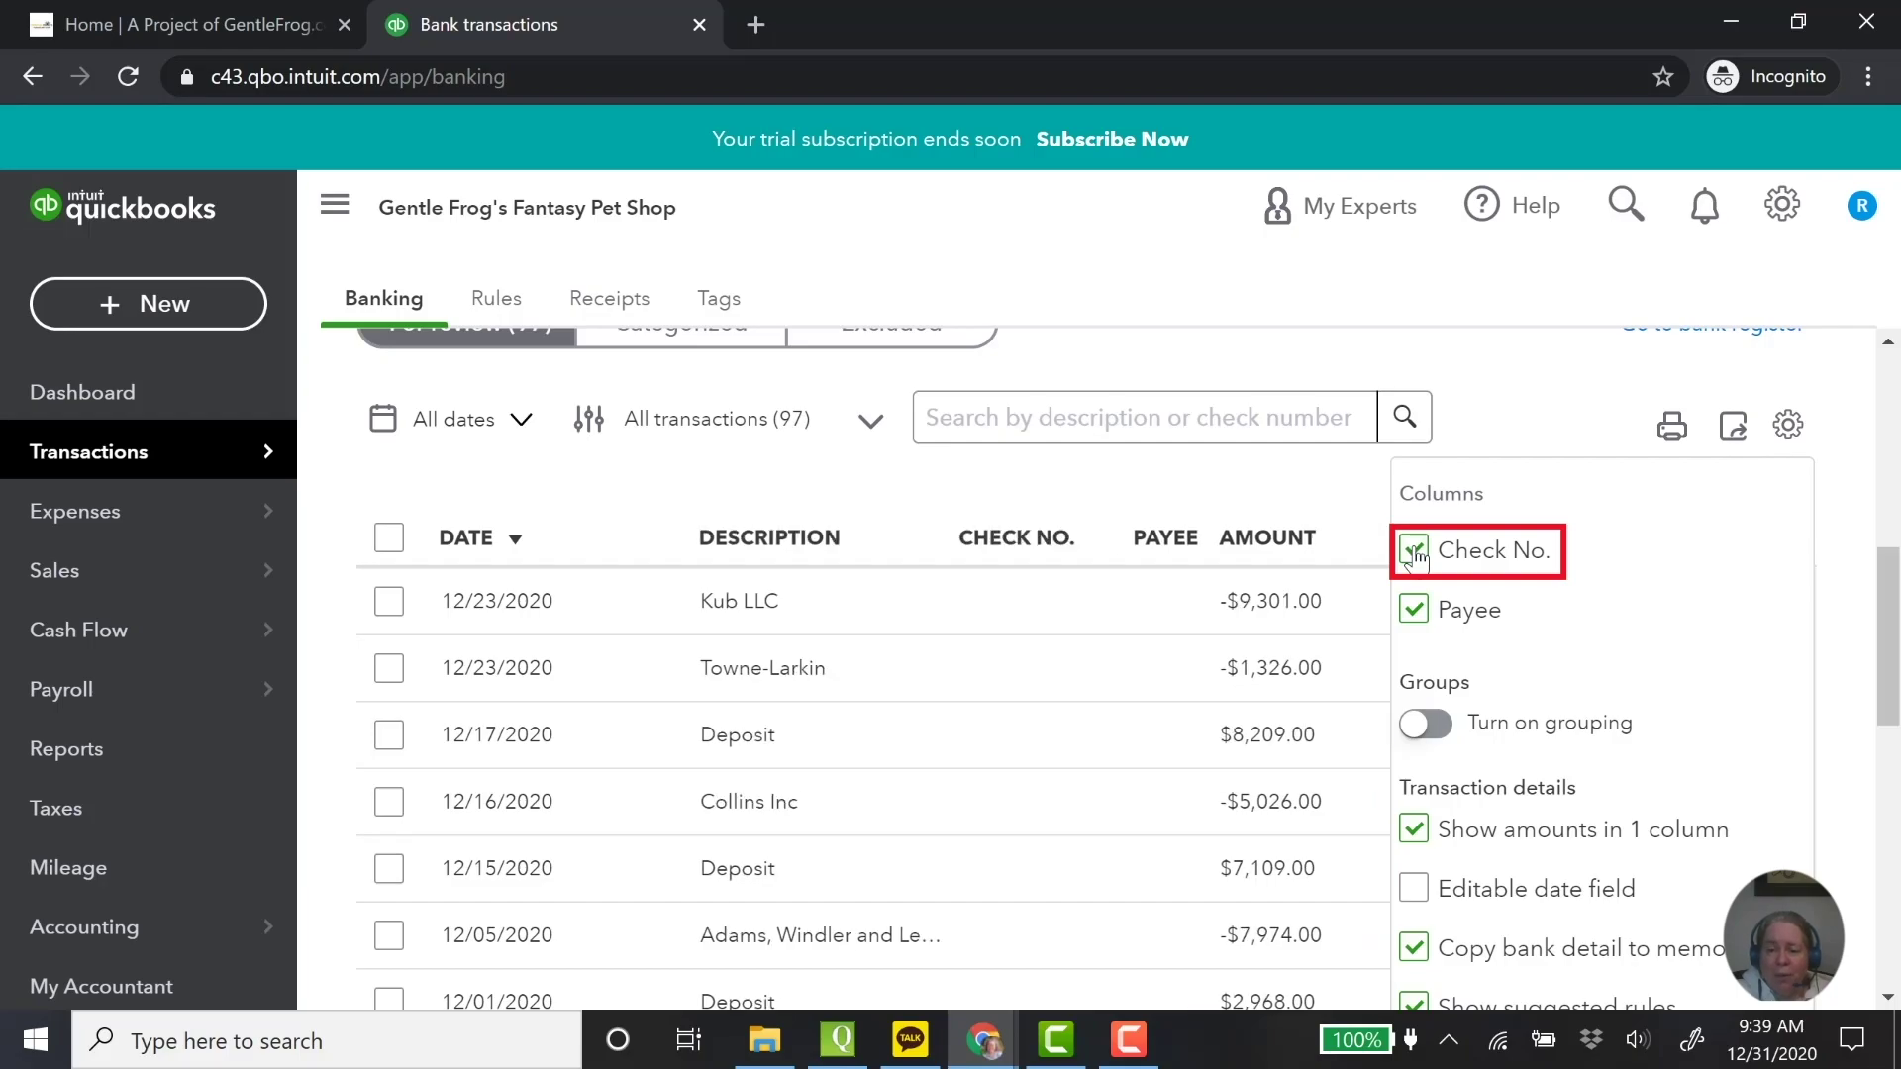
click(1416, 552)
scroll(1643, 668, down, 4)
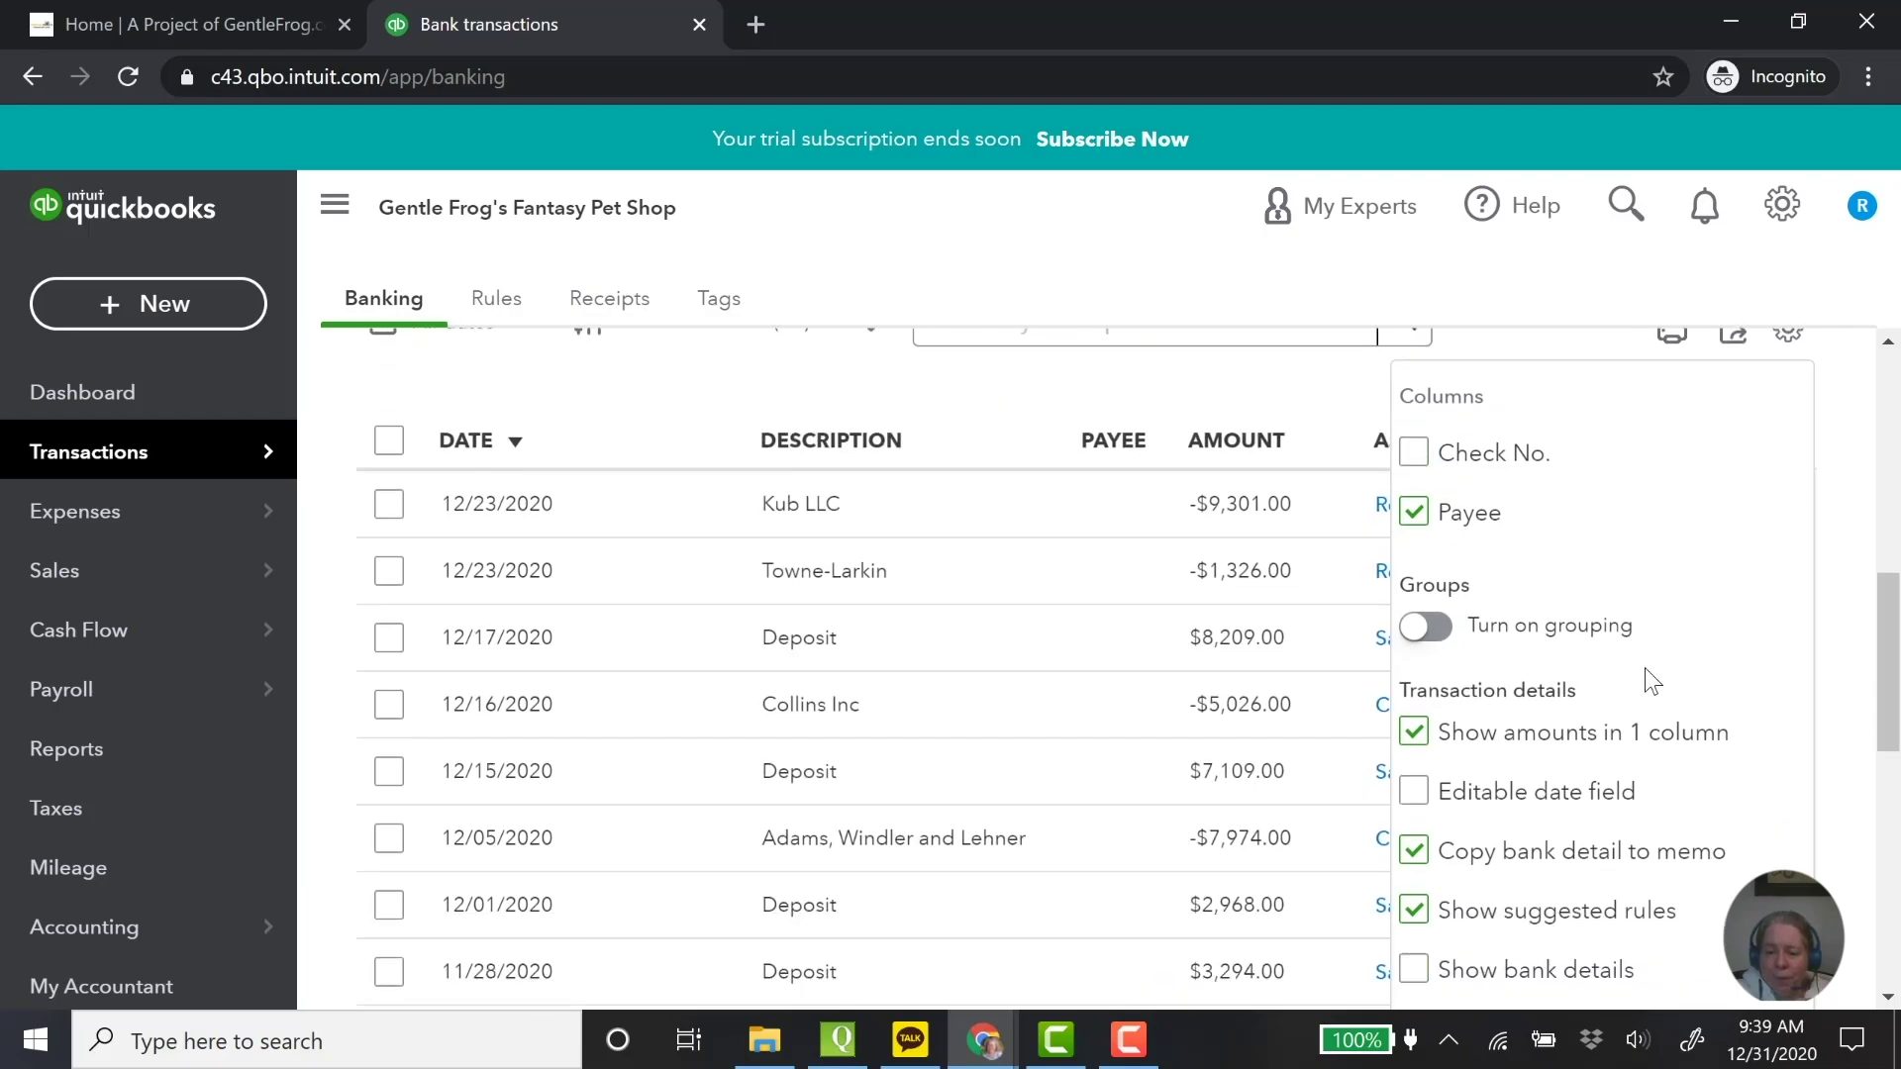
scroll(1646, 679, down, 5)
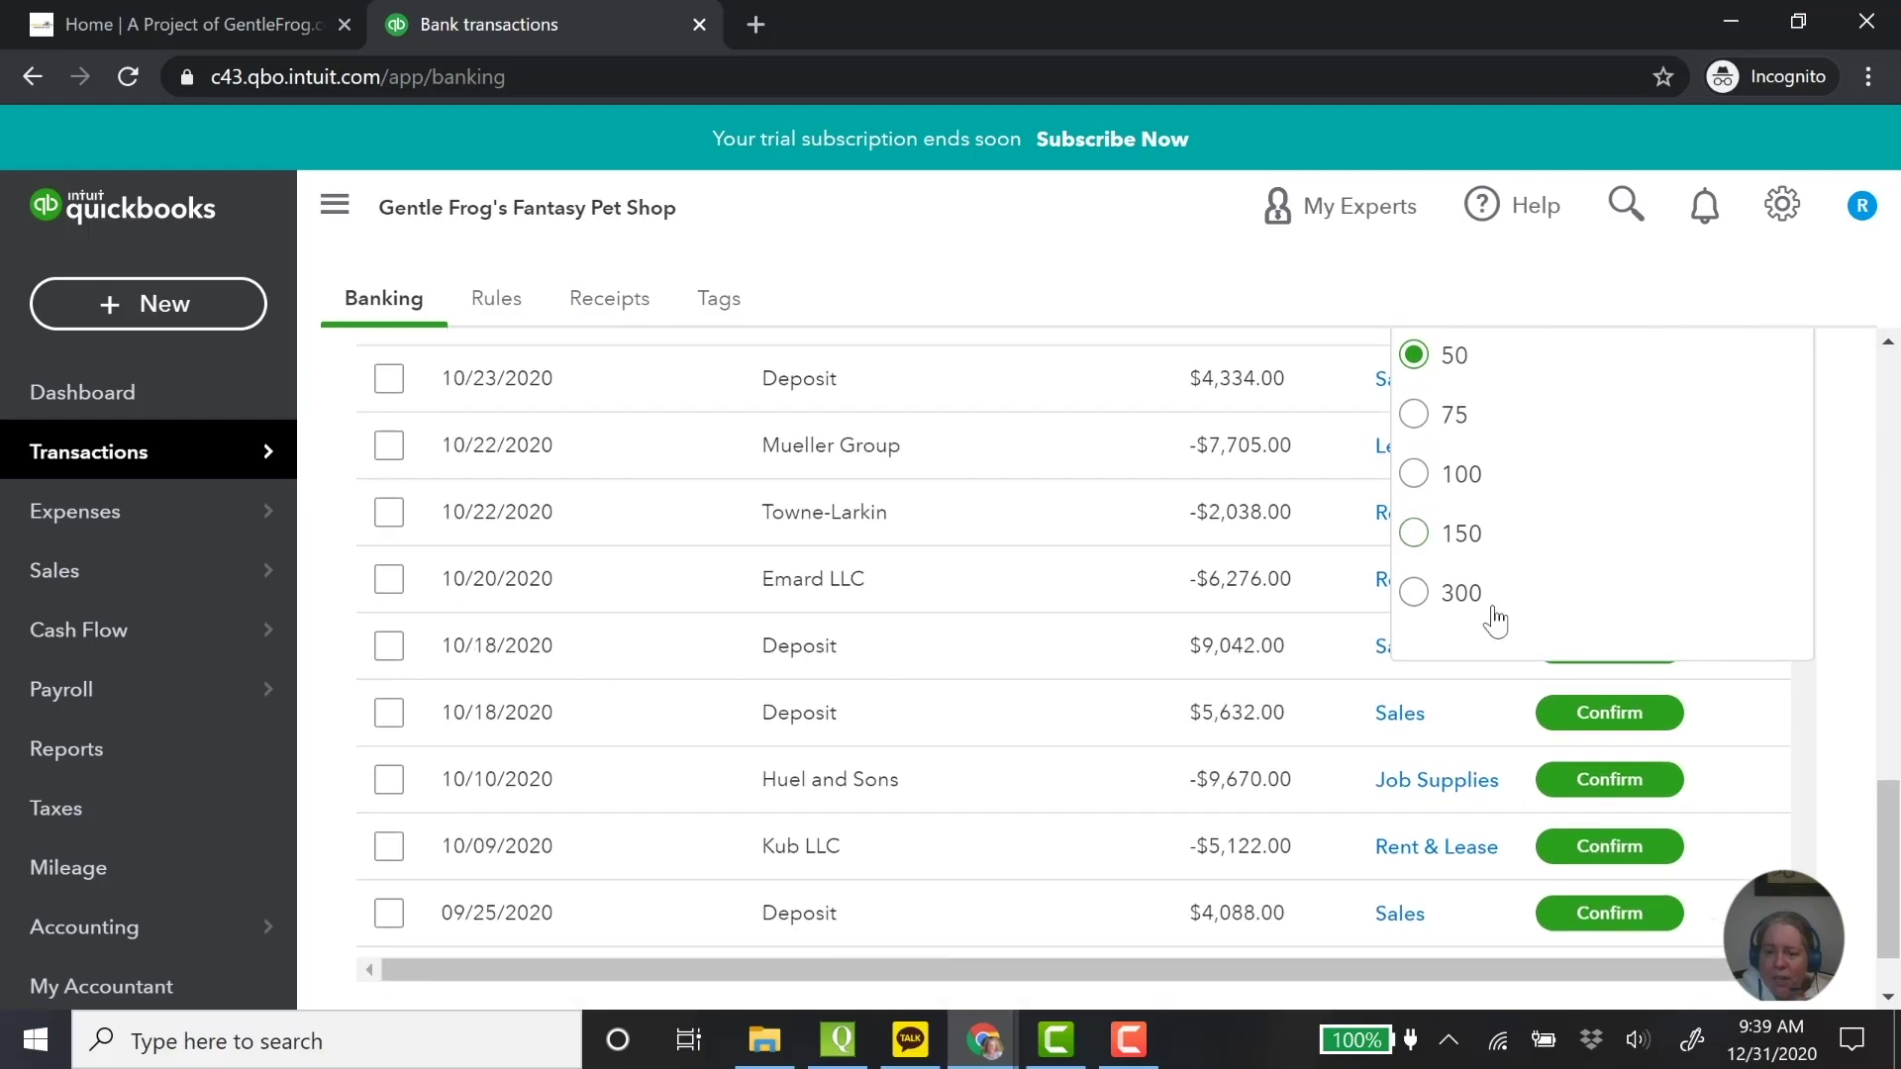
scroll(1494, 620, up, 1)
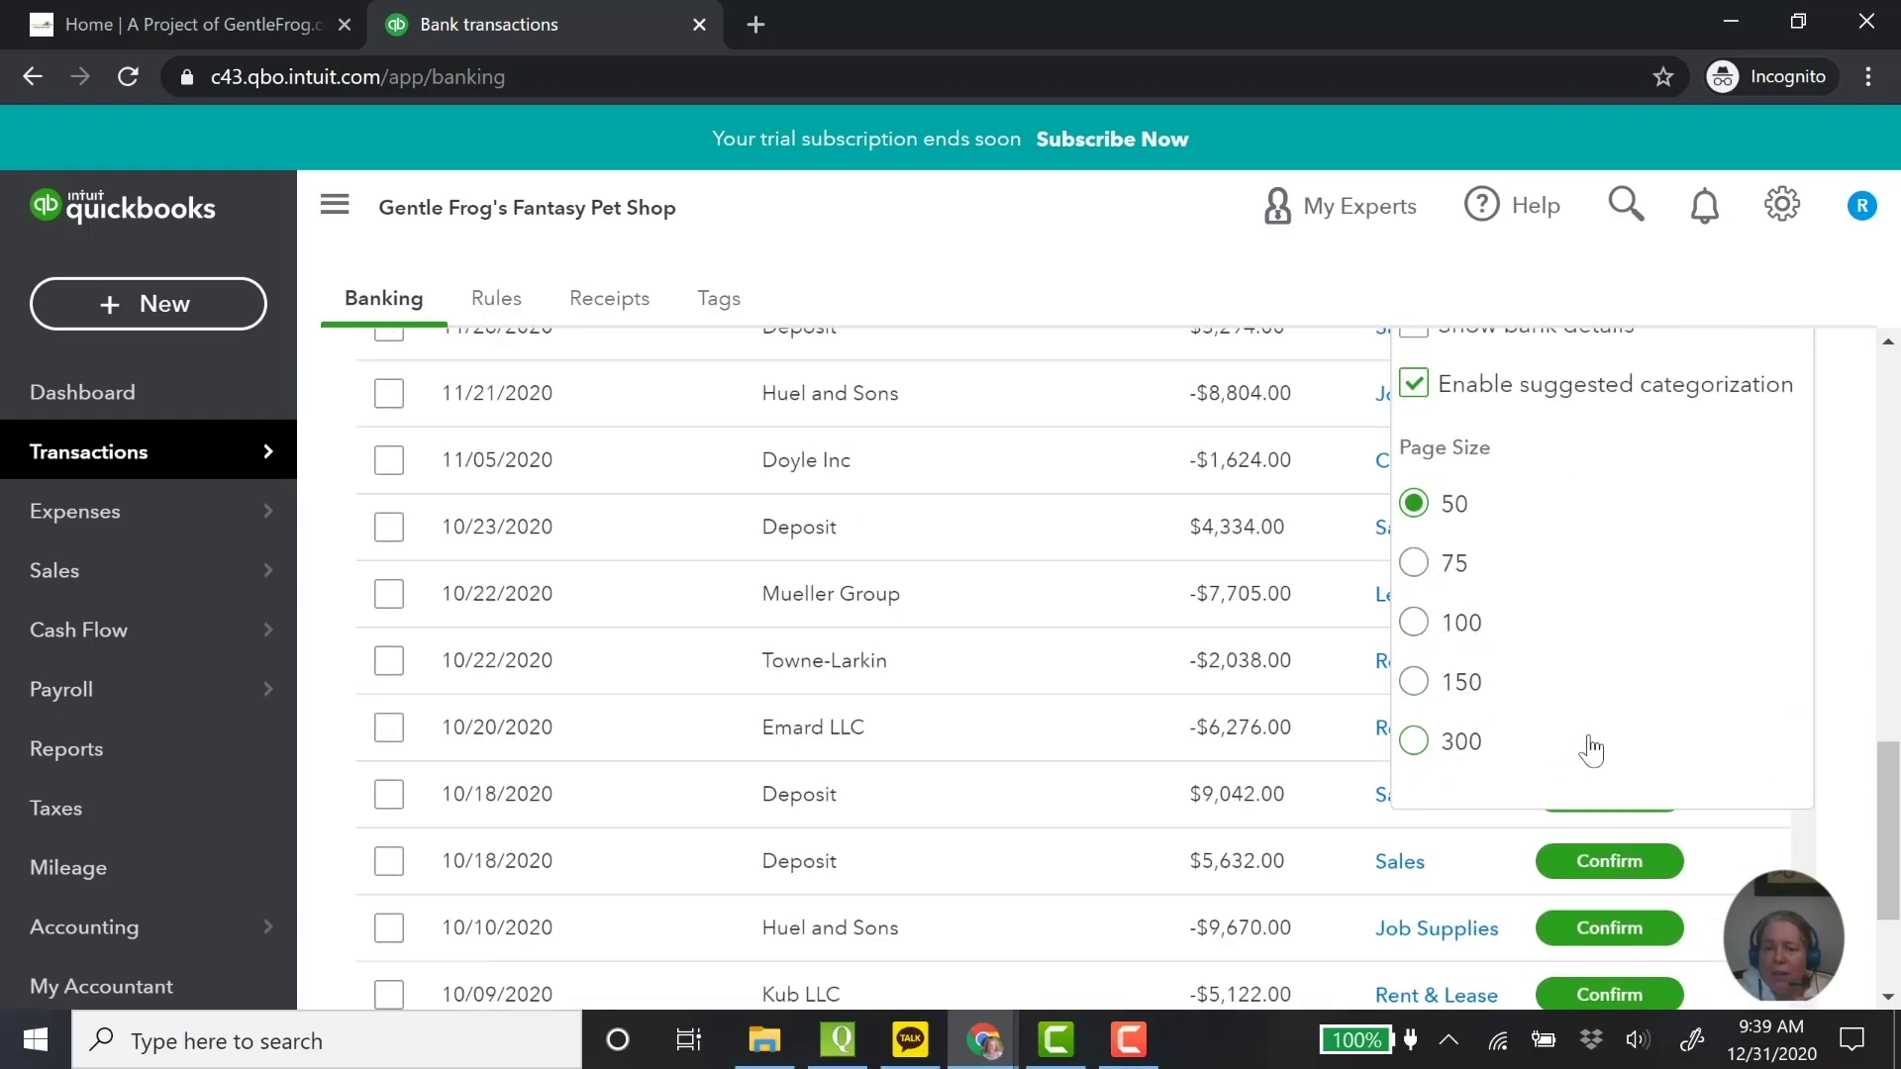
scroll(1584, 744, up, 3)
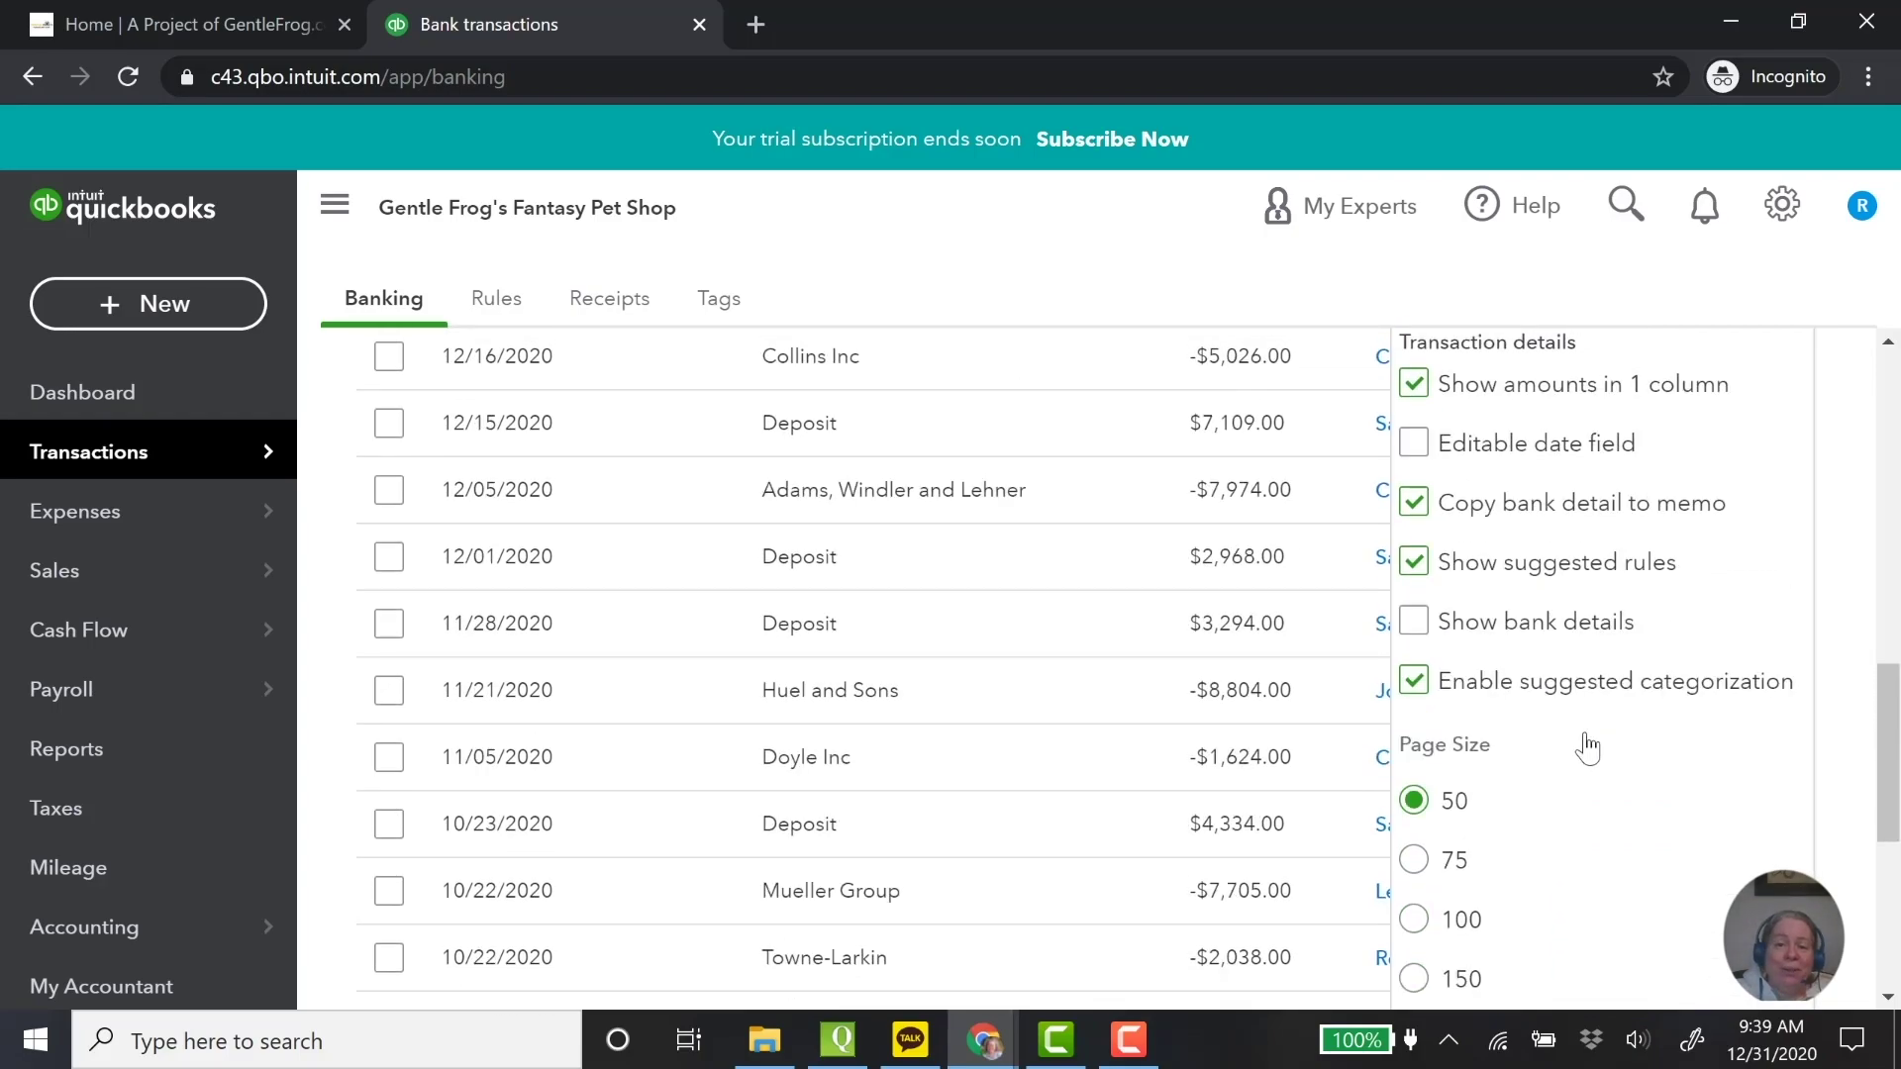
scroll(1587, 747, up, 6)
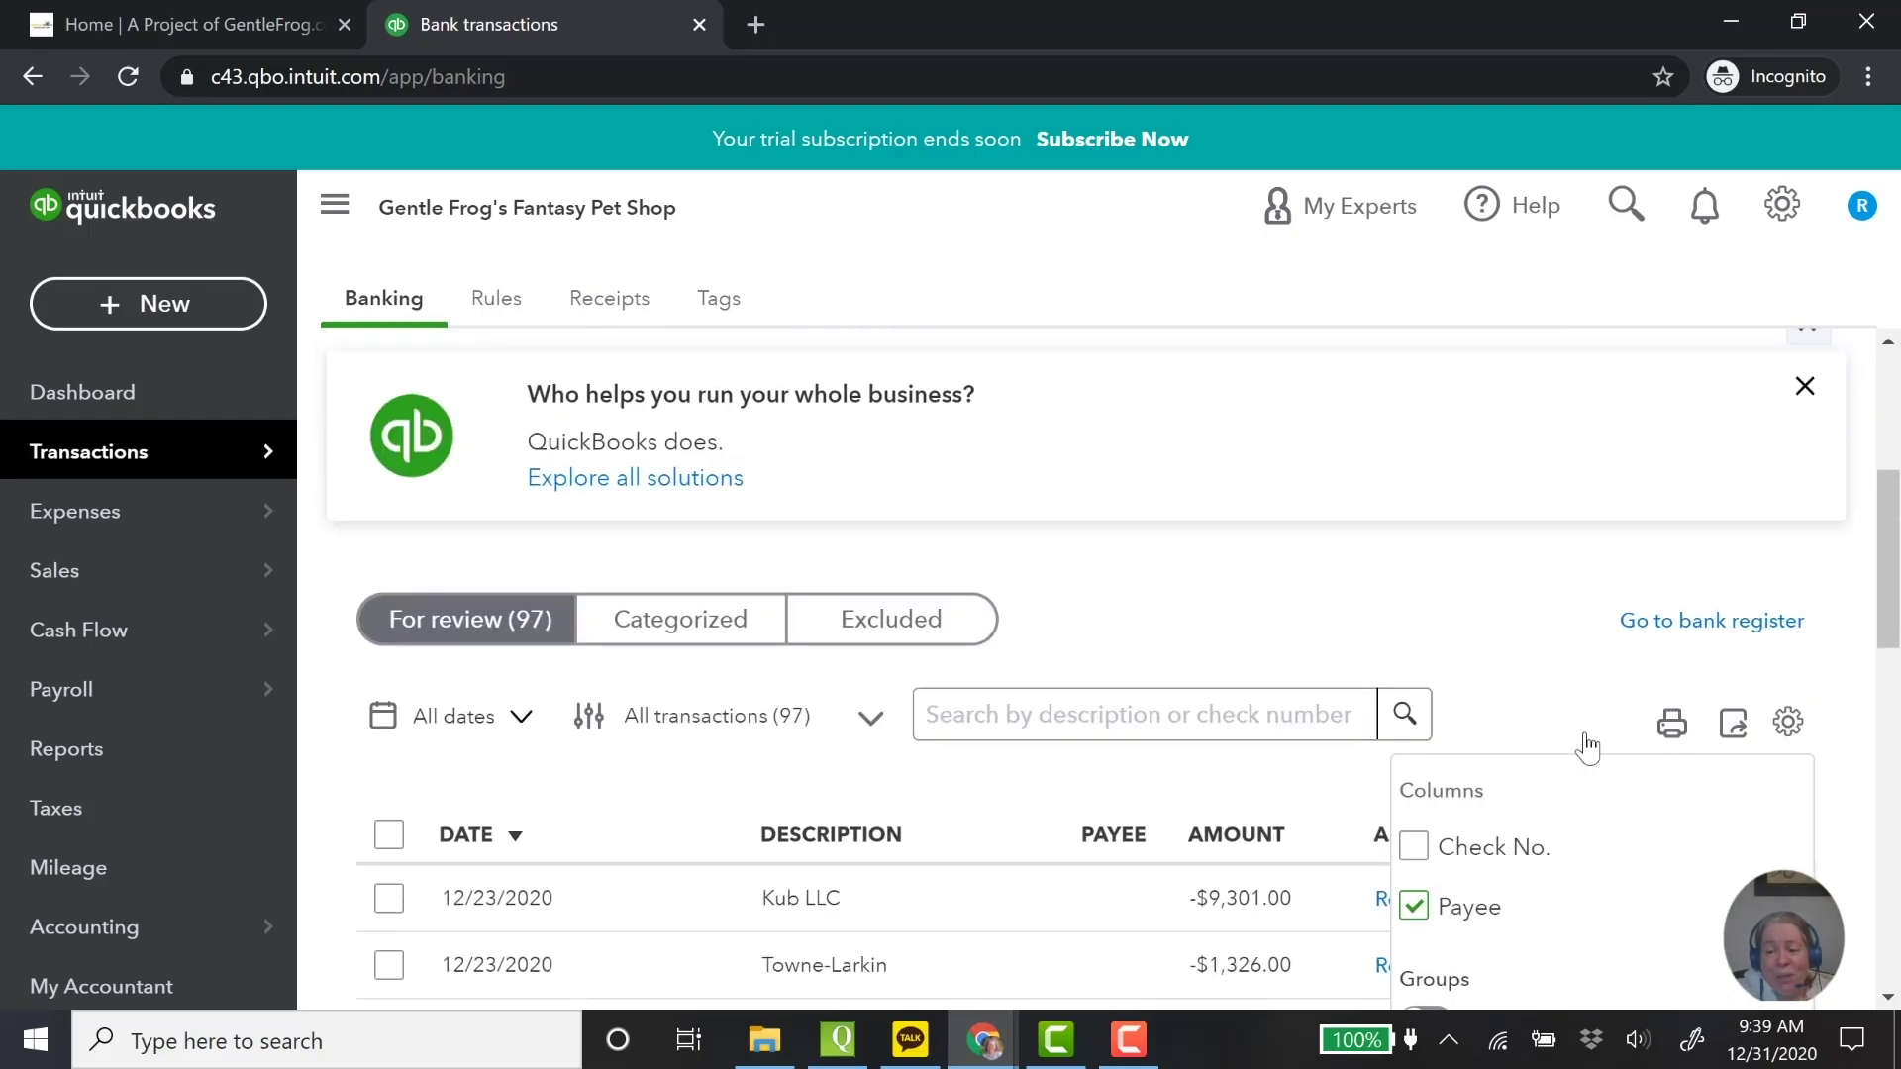
click(1798, 730)
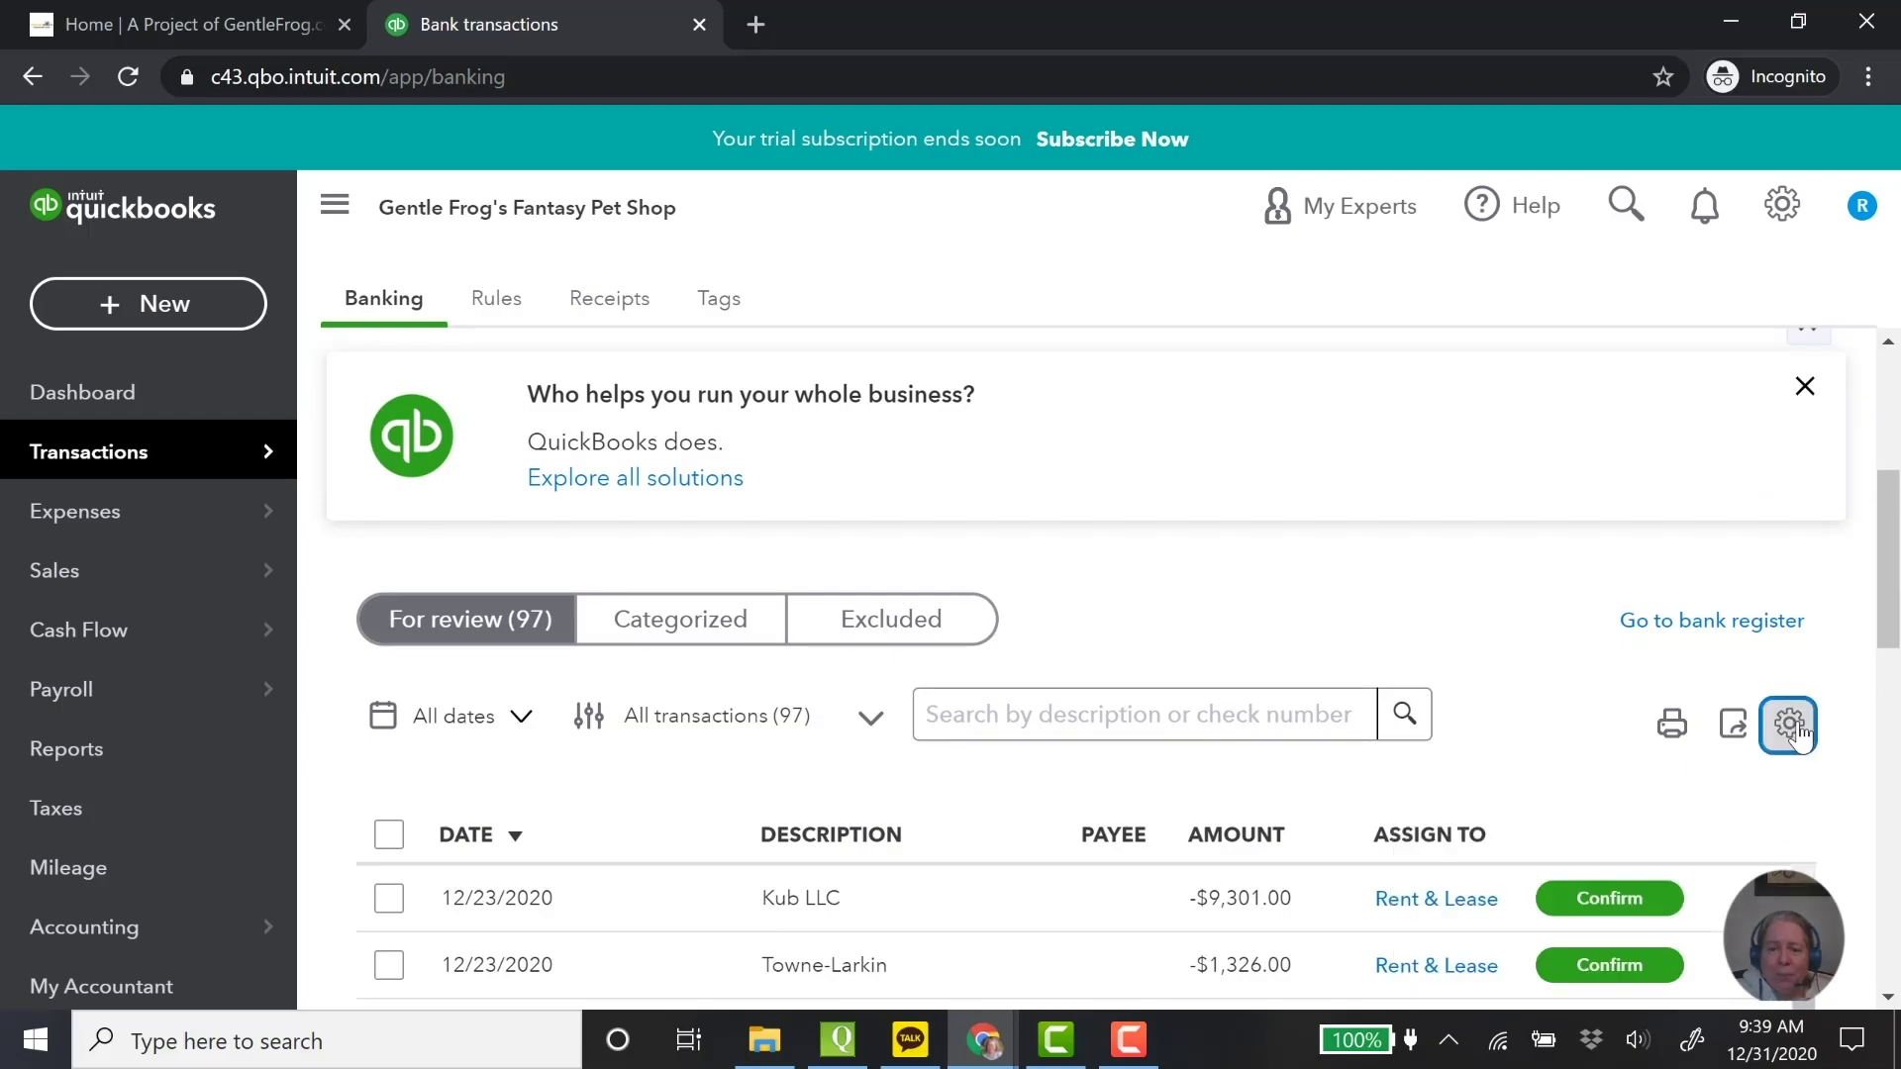
scroll(1357, 786, down, 2)
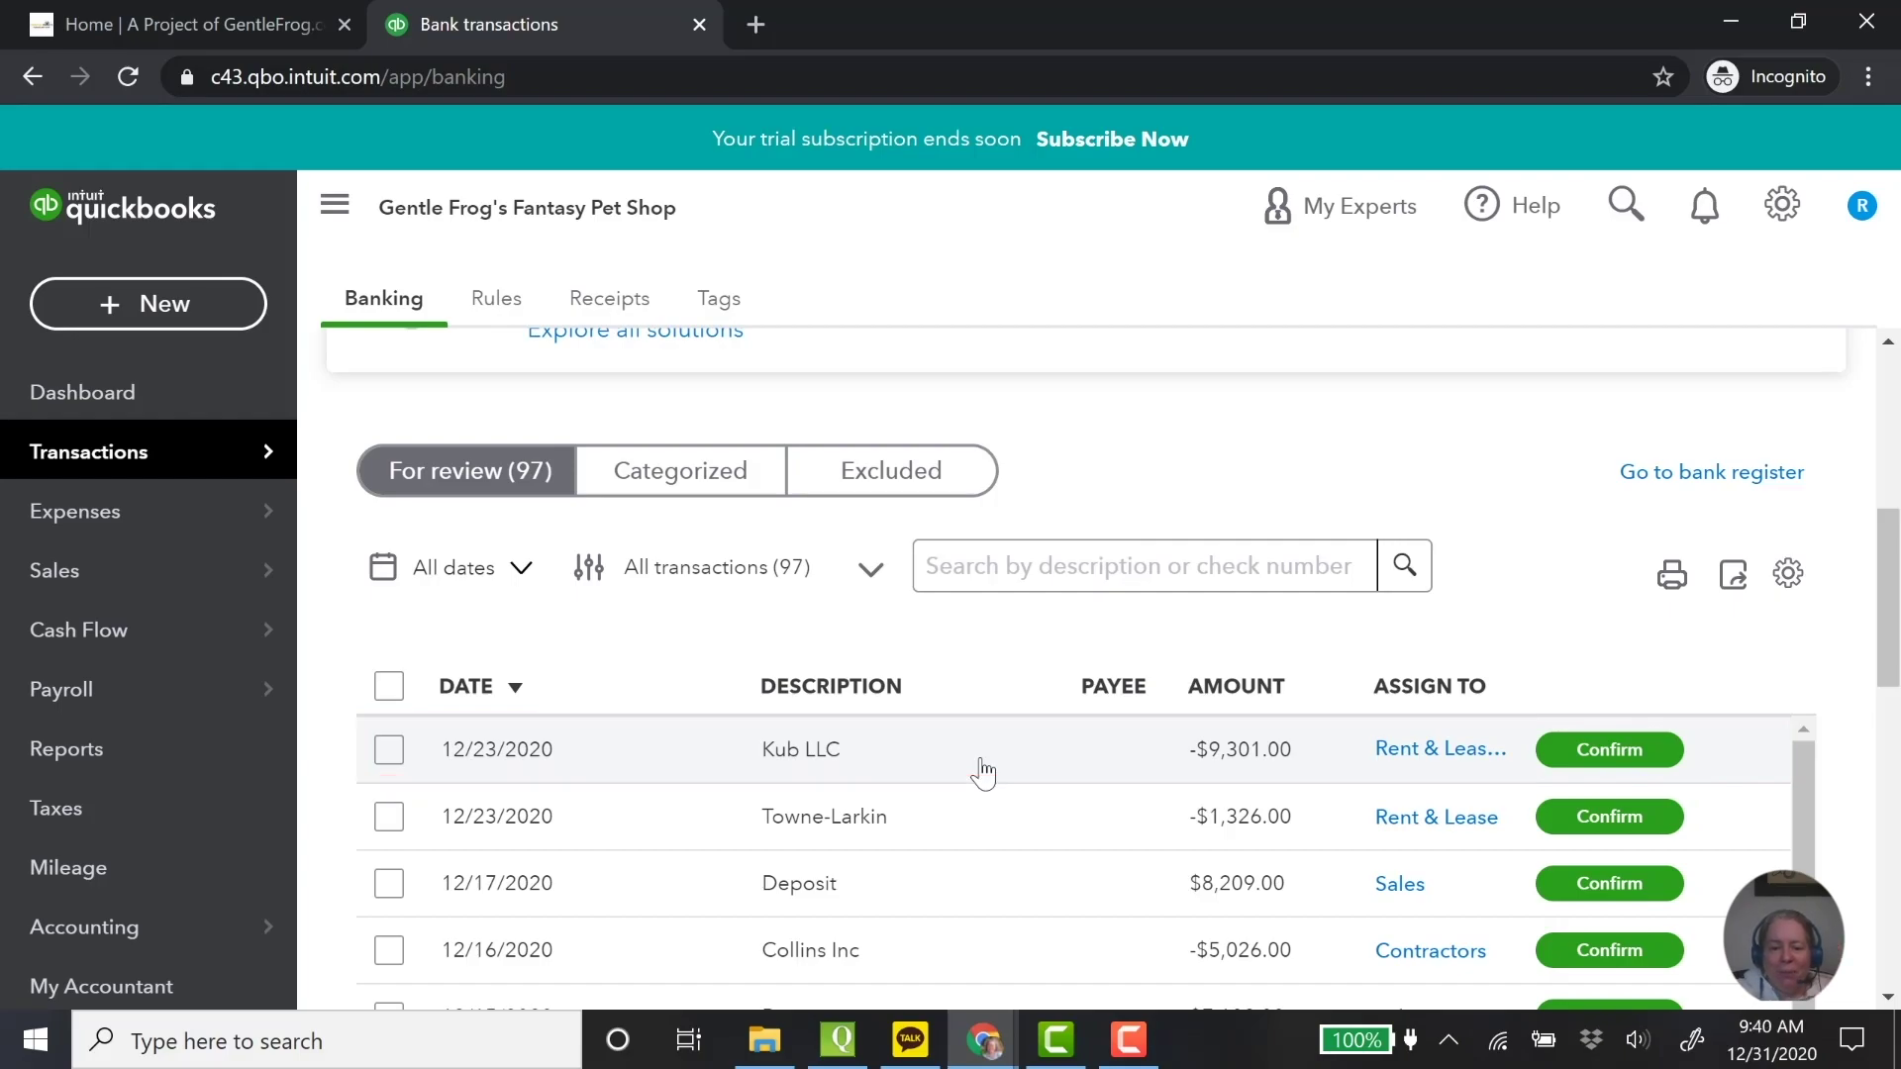
Step: Expand the Kub LLC -$9,301.00 transaction and check its available payees
click(983, 770)
scroll(978, 770, down, 2)
scroll(977, 764, down, 1)
scroll(943, 768, up, 3)
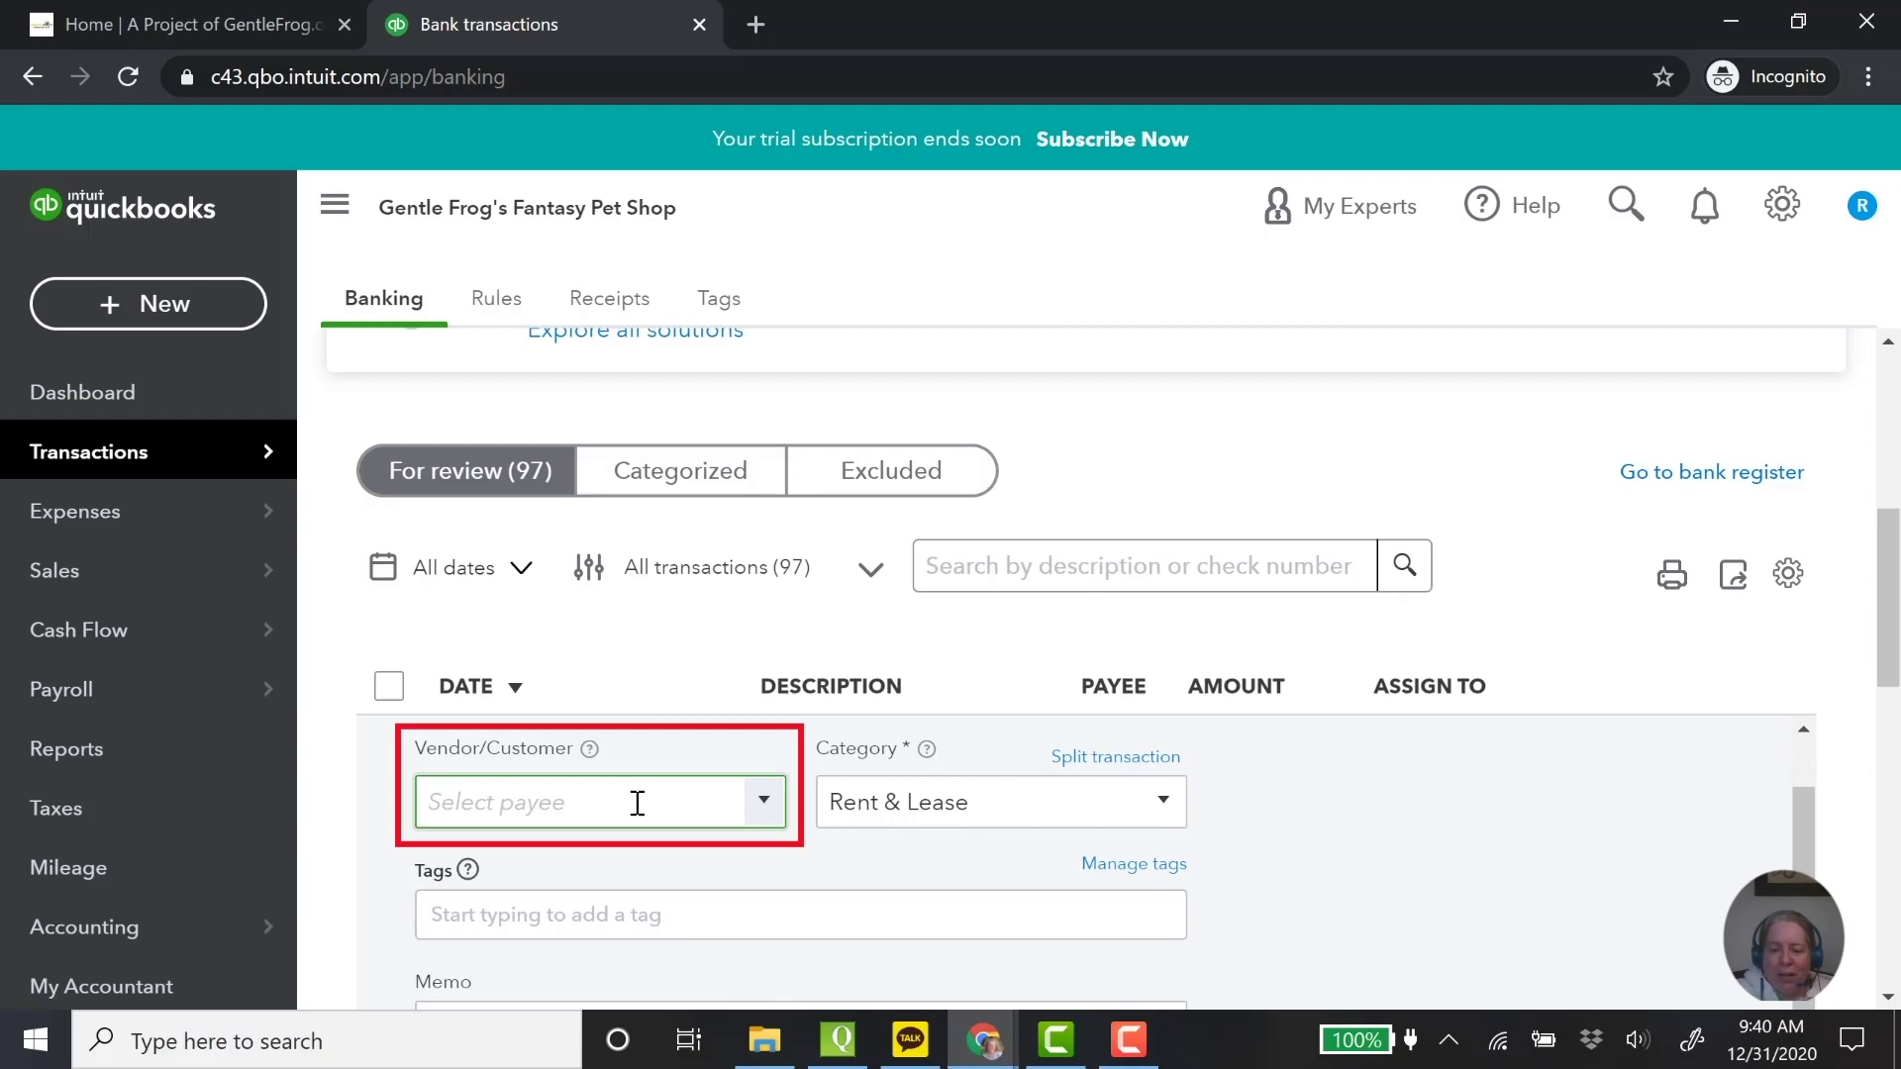
click(764, 800)
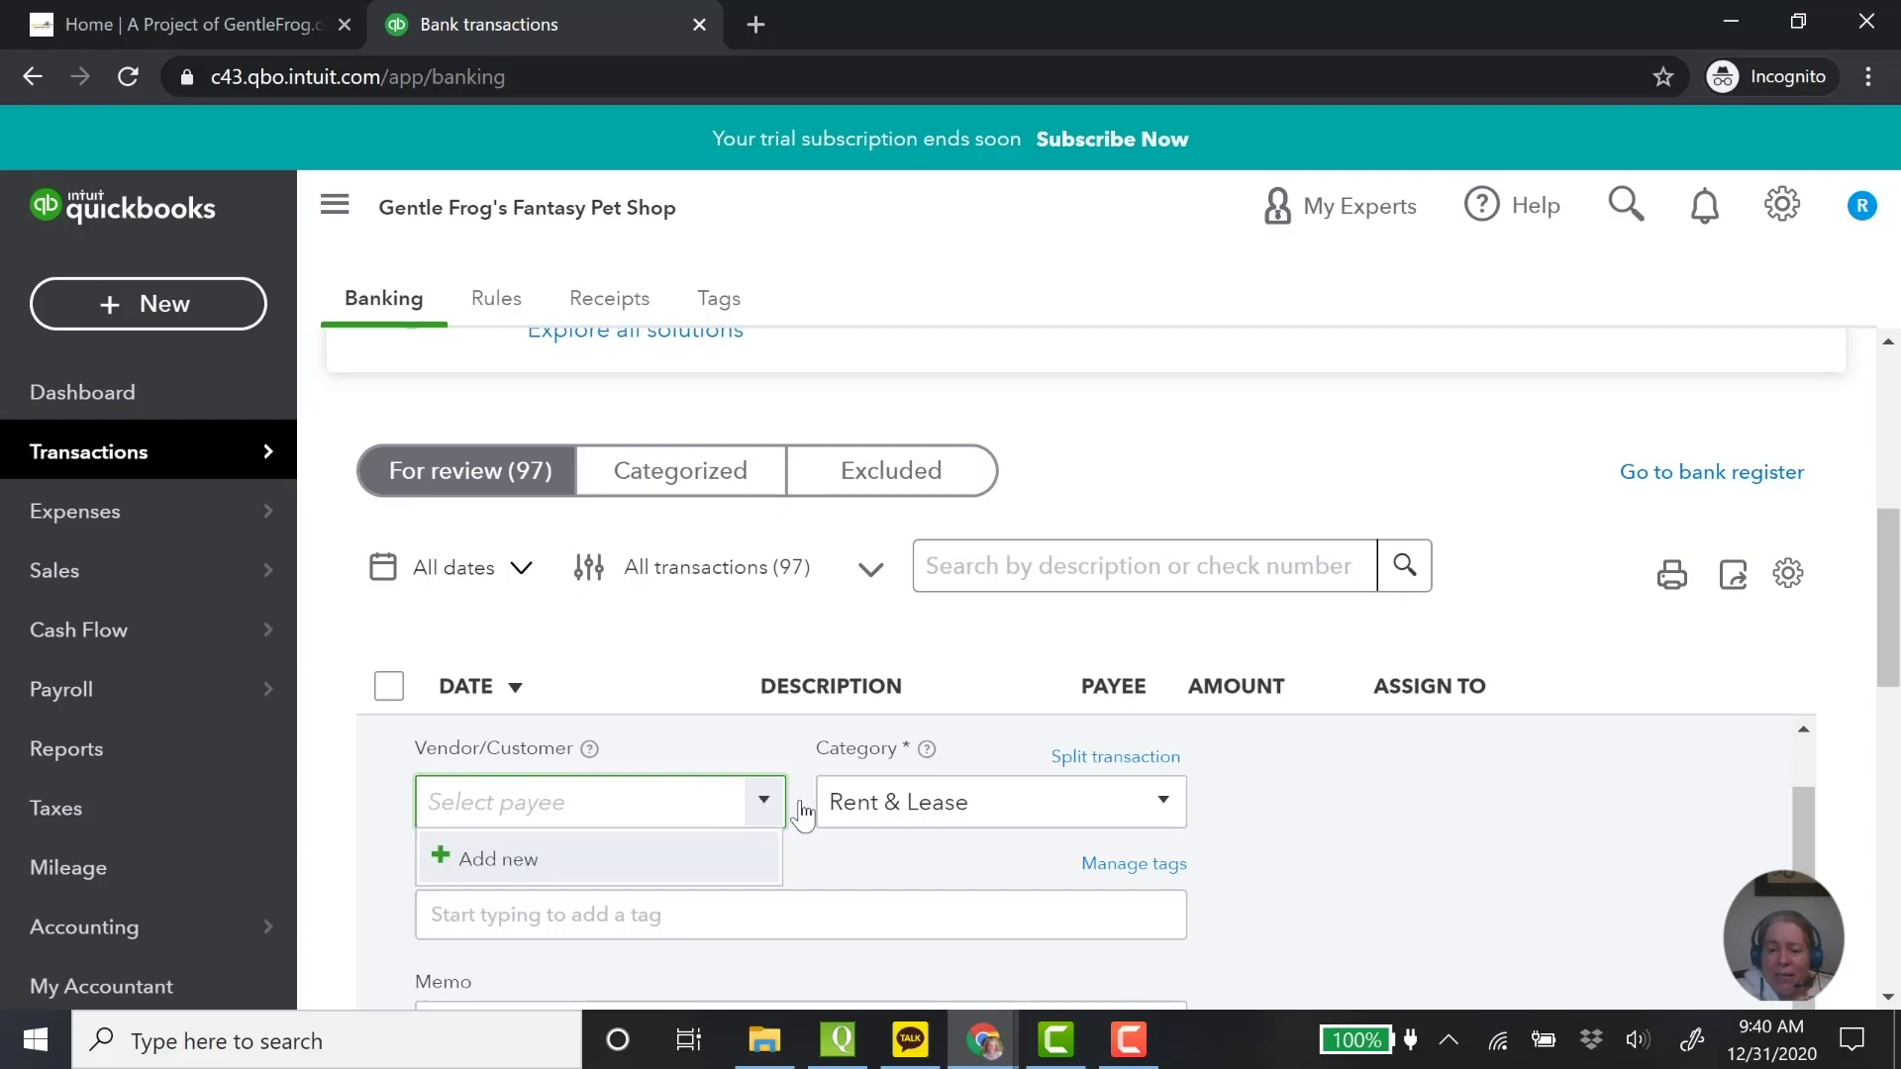
scroll(1364, 828, up, 2)
drag(857, 754, 763, 758)
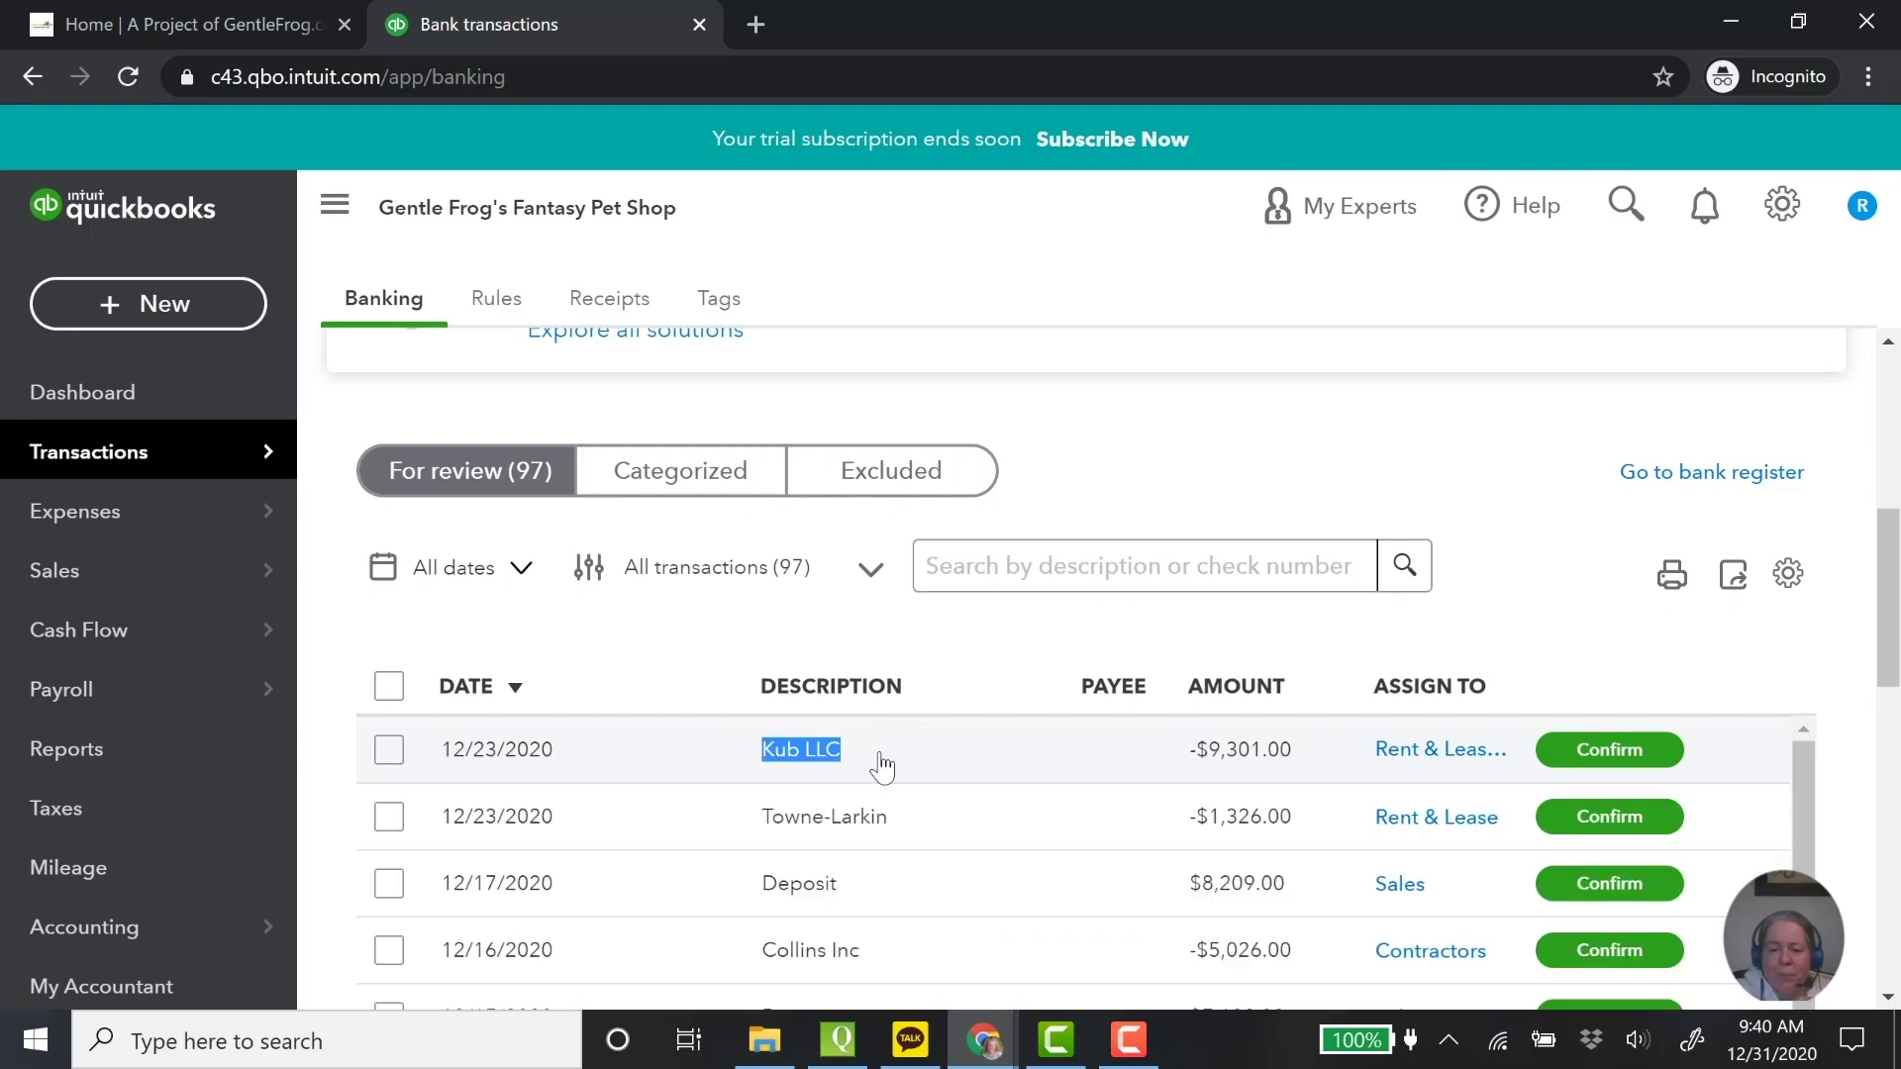
click(883, 766)
Step: Add Kub LLC as a new payee with type Vendor
click(679, 953)
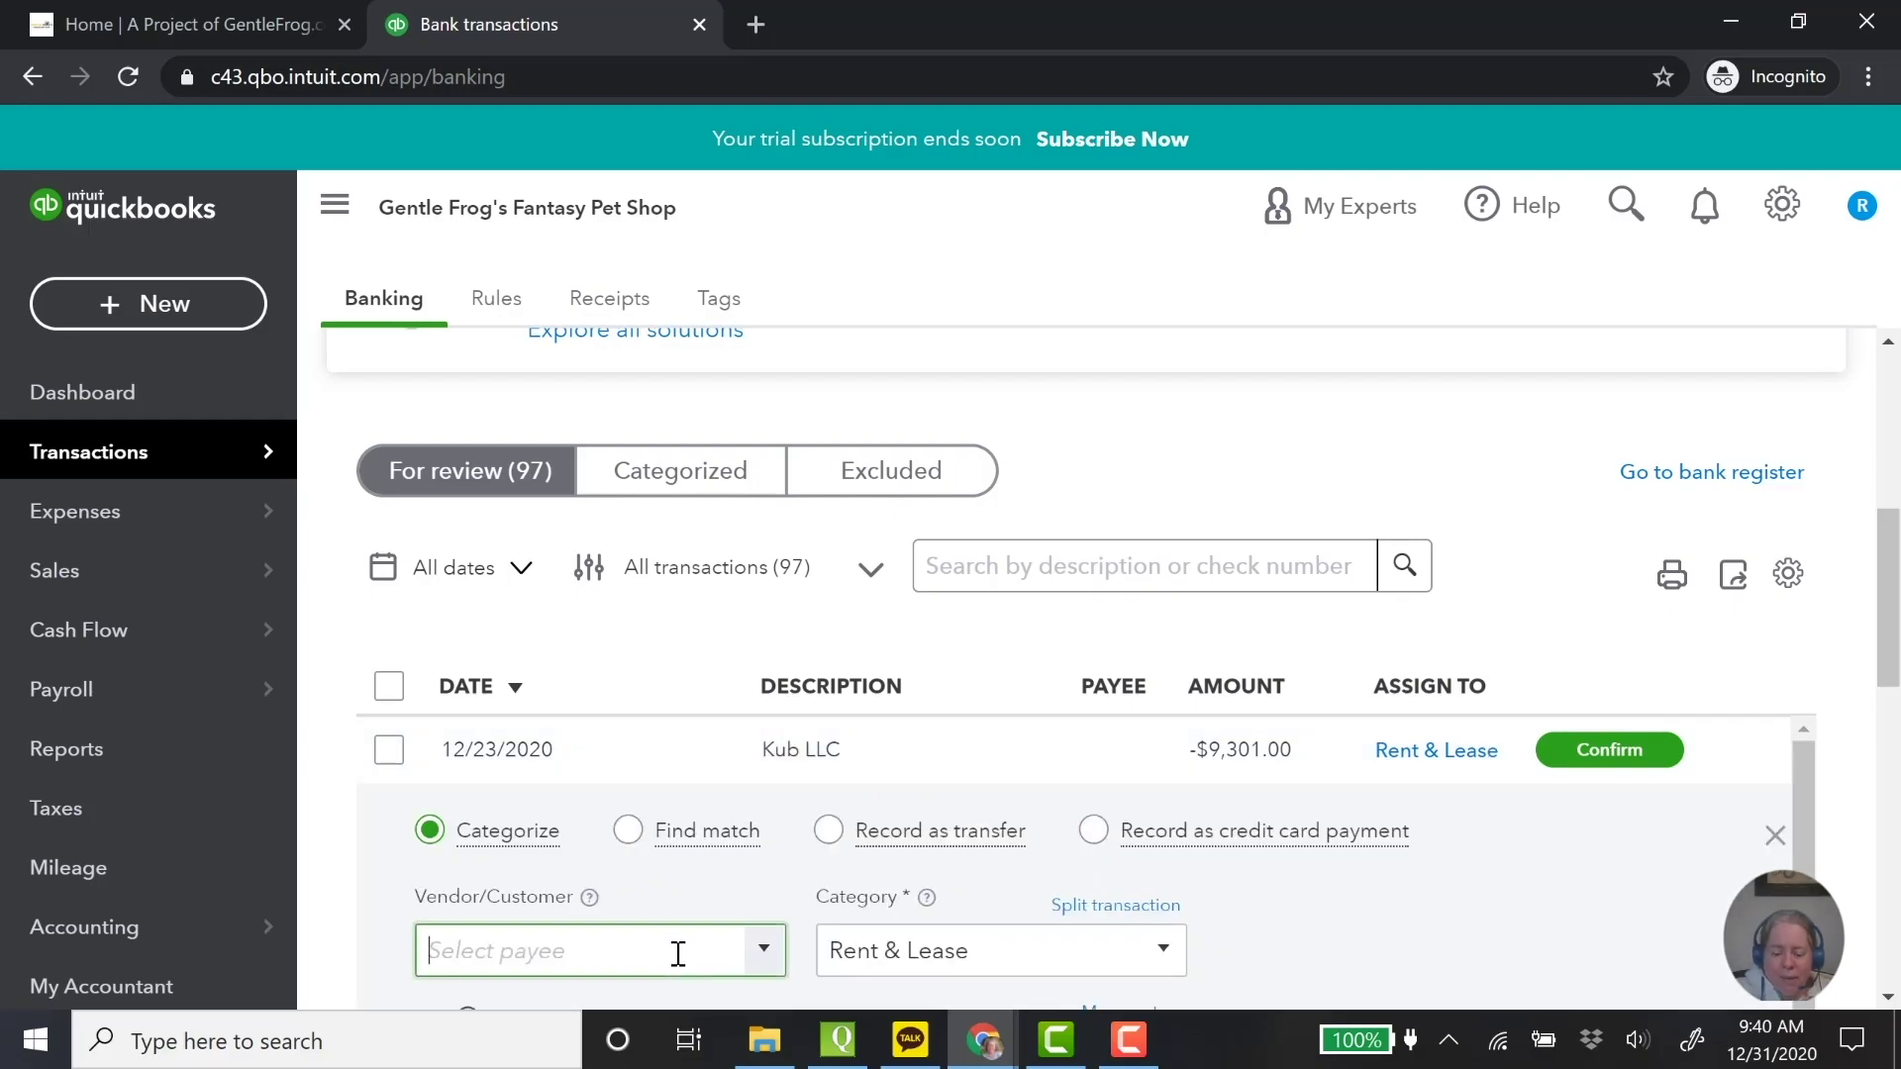
text(Kub LLC)
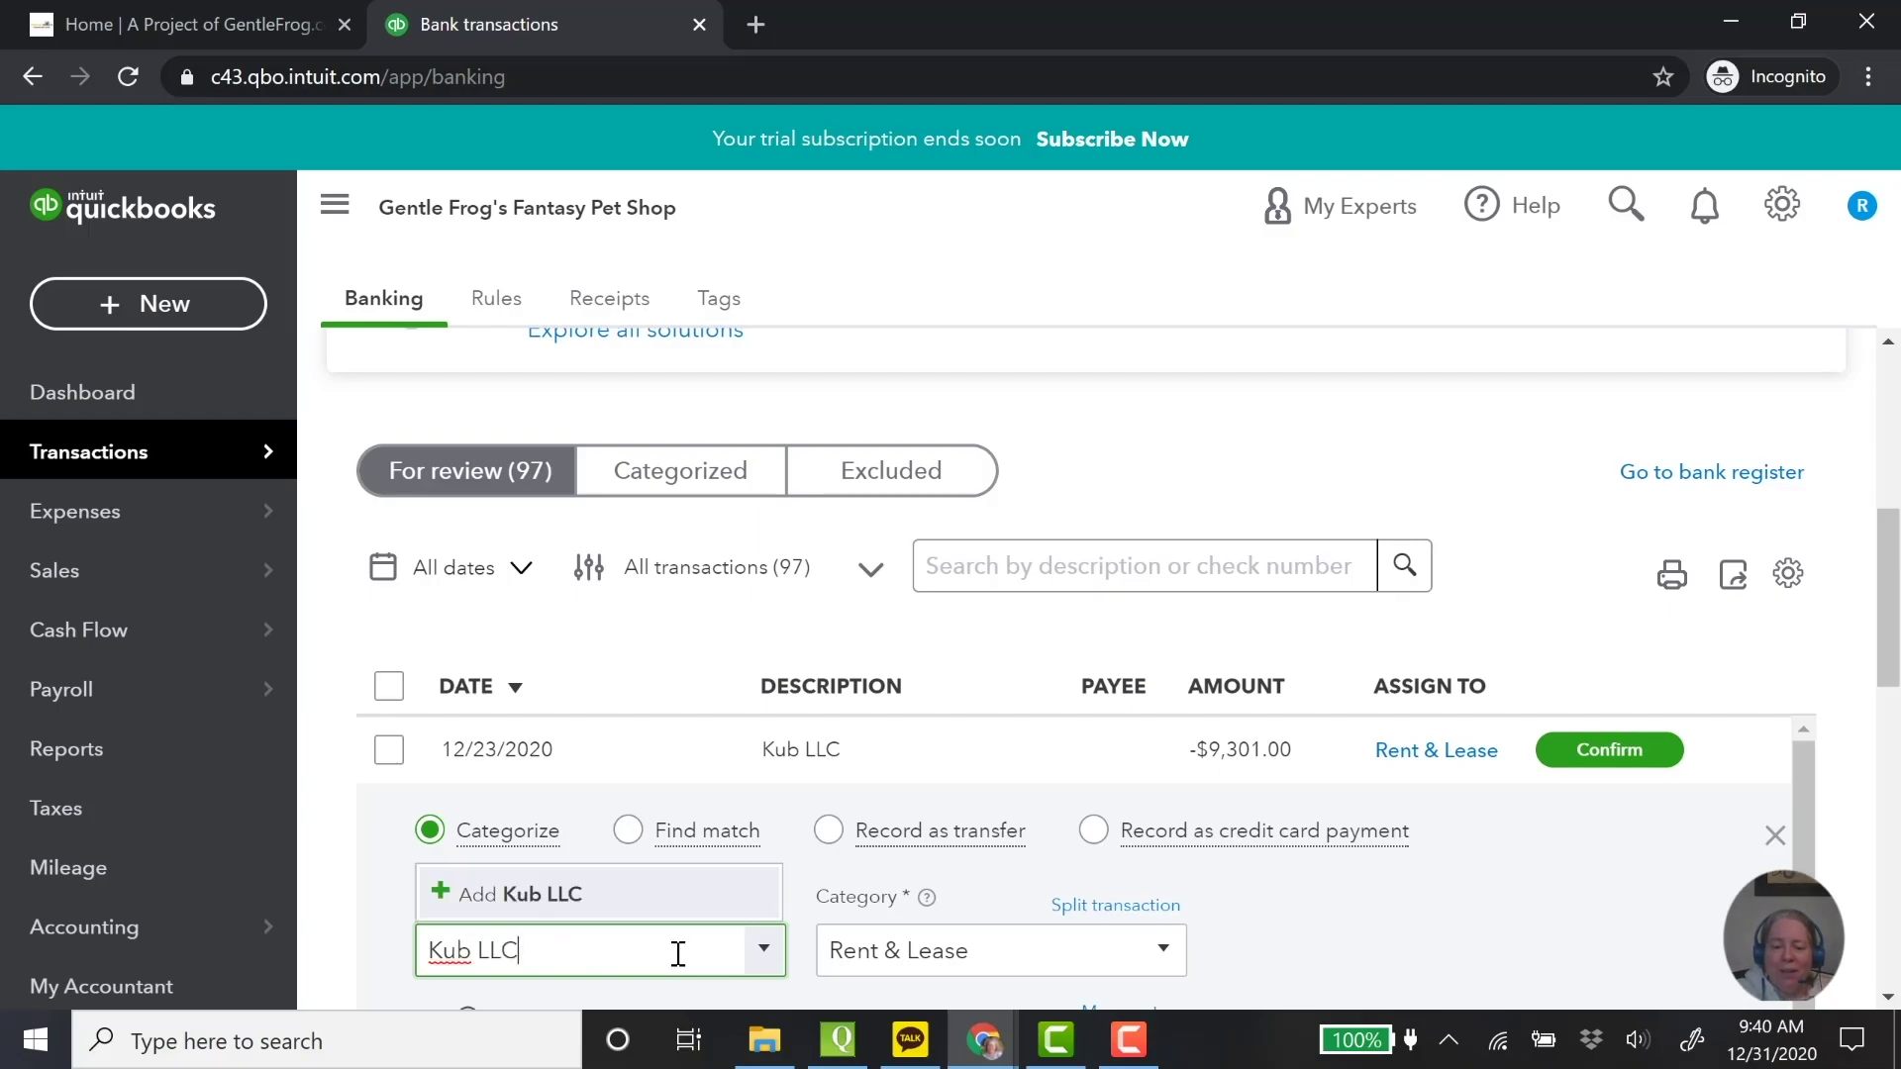
click(631, 903)
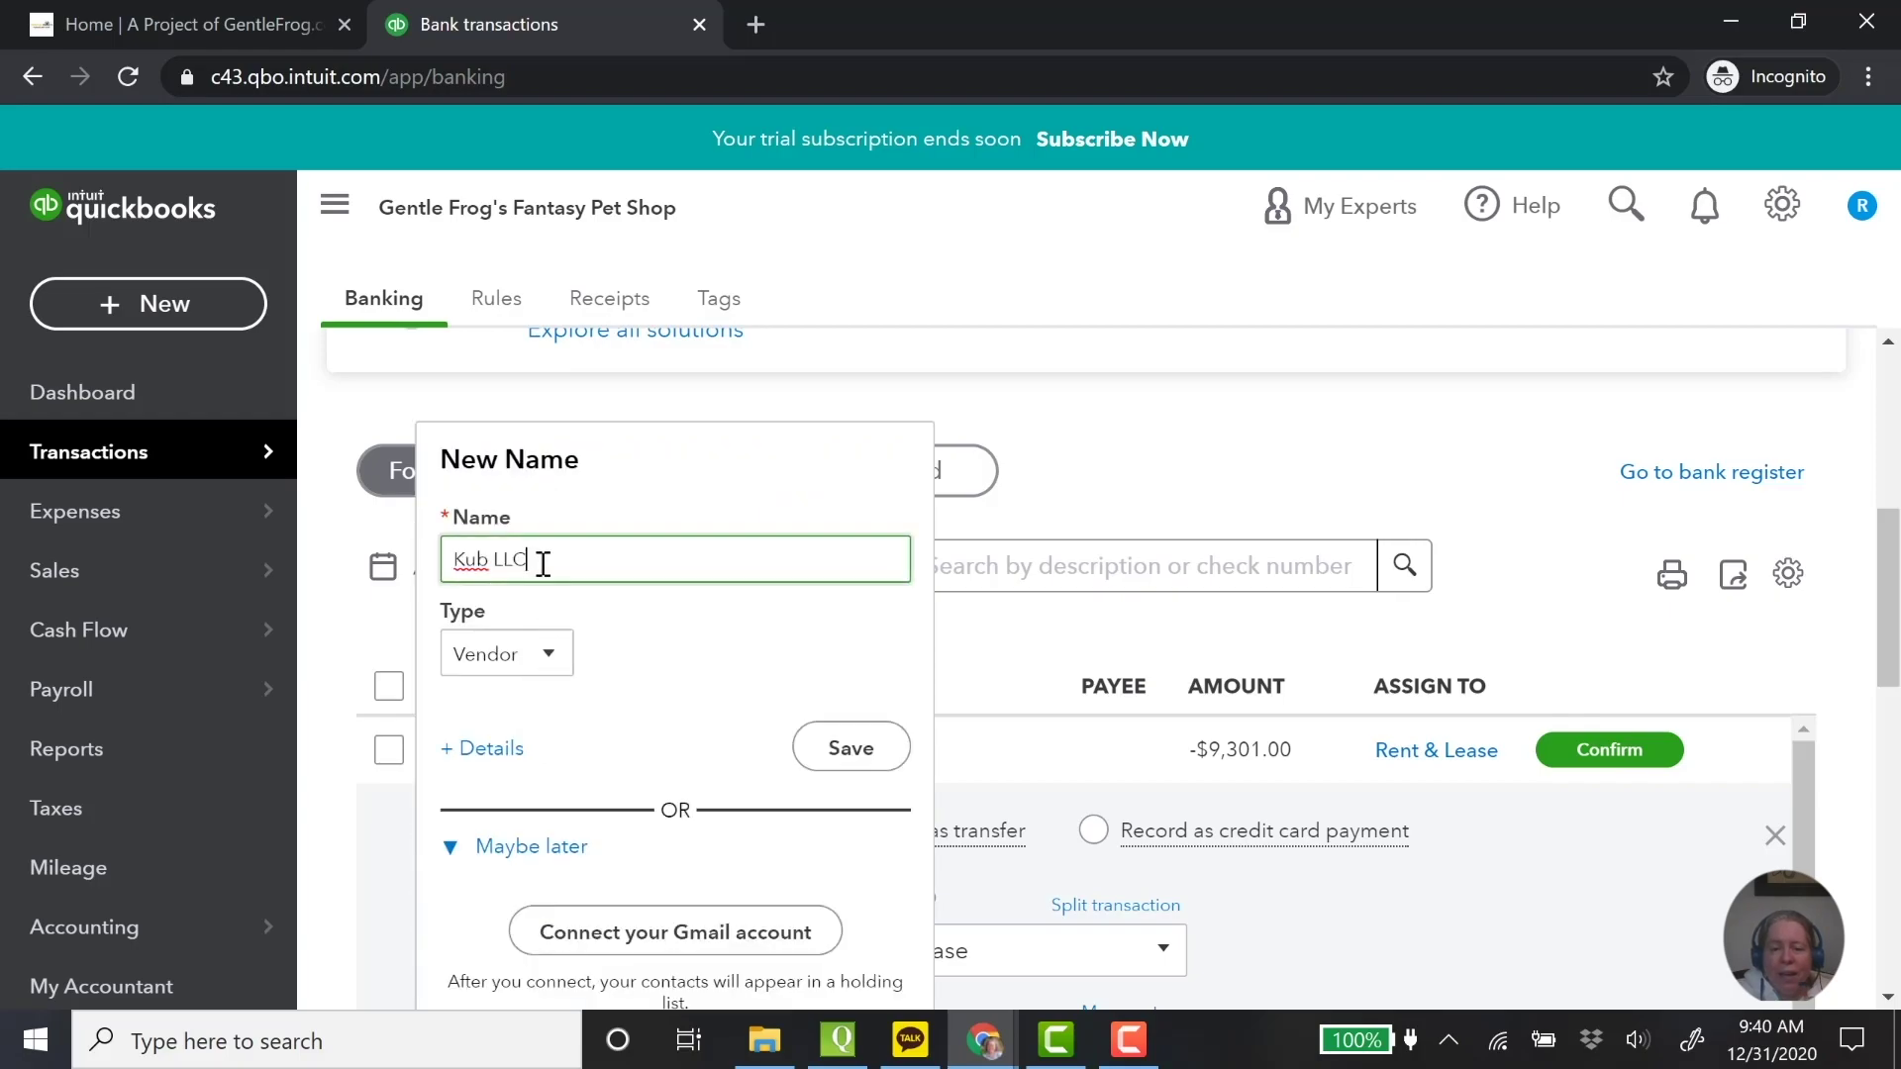
click(539, 653)
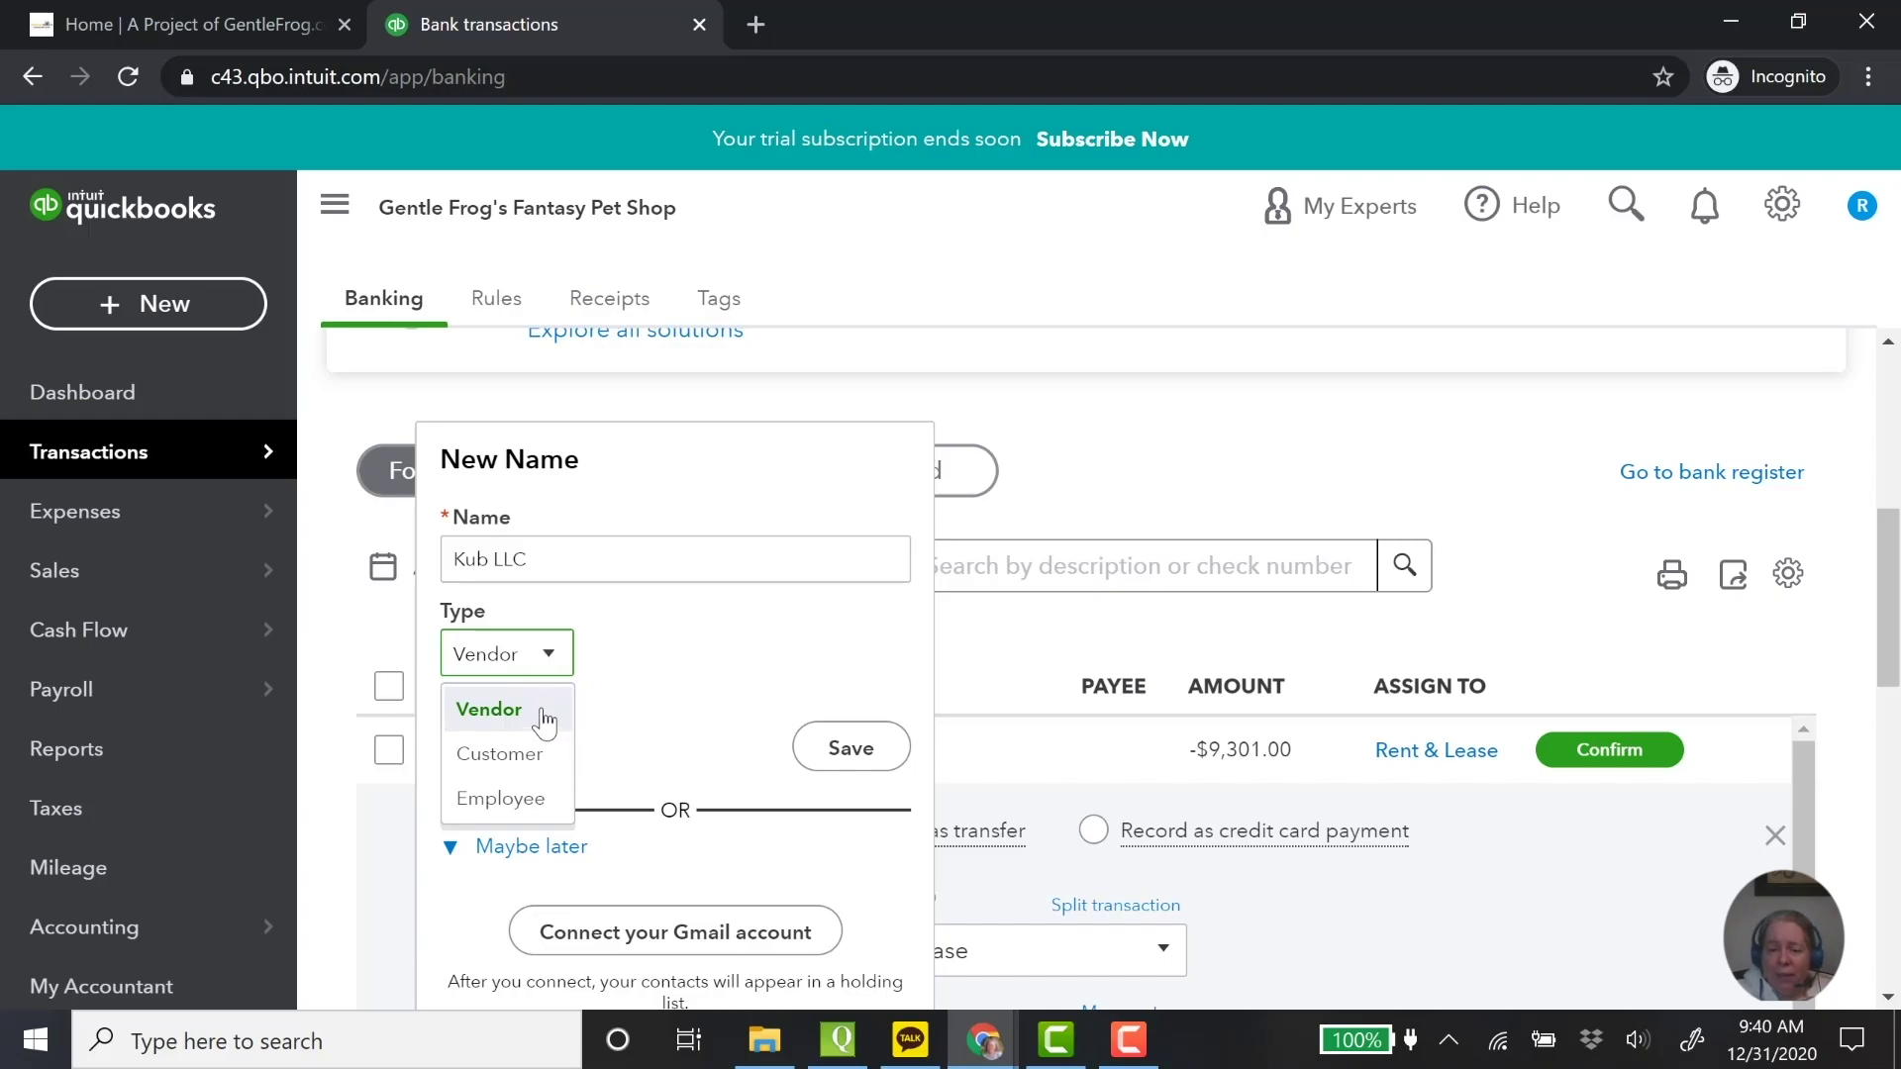
click(666, 670)
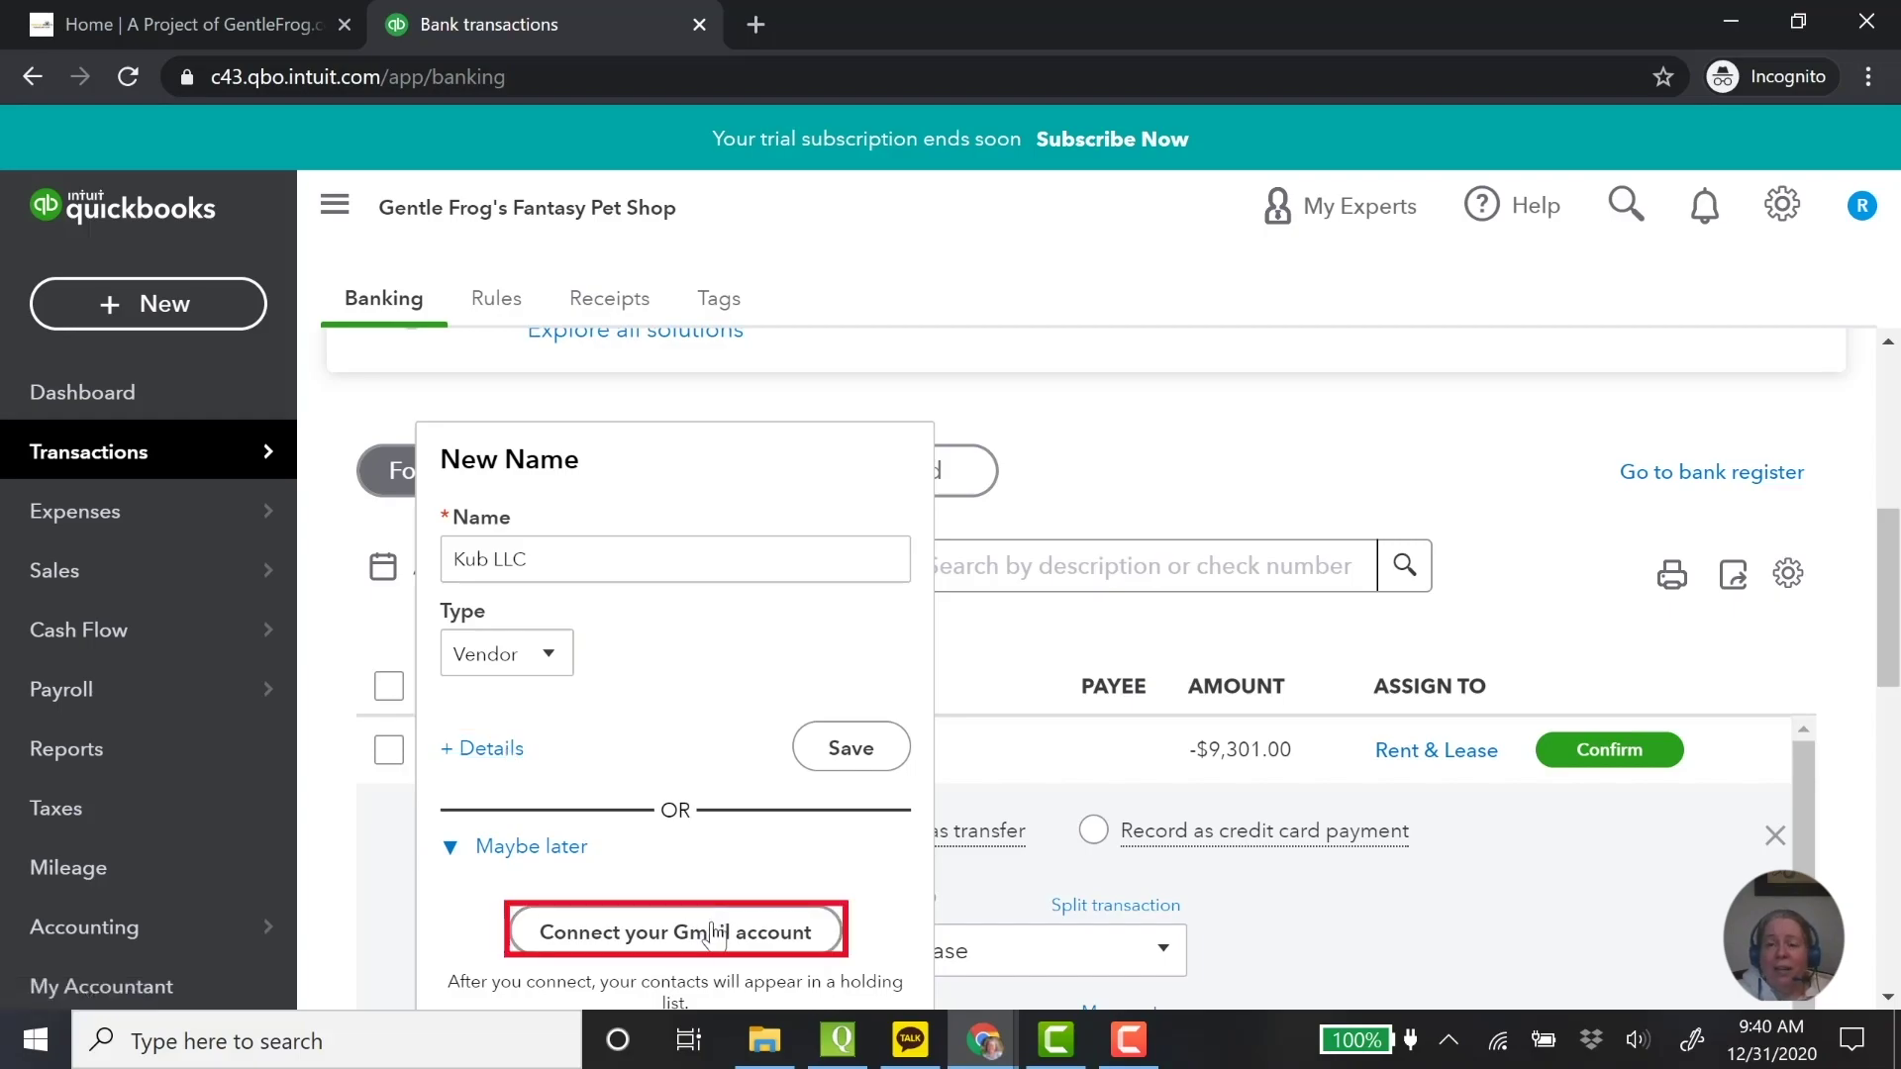
click(871, 759)
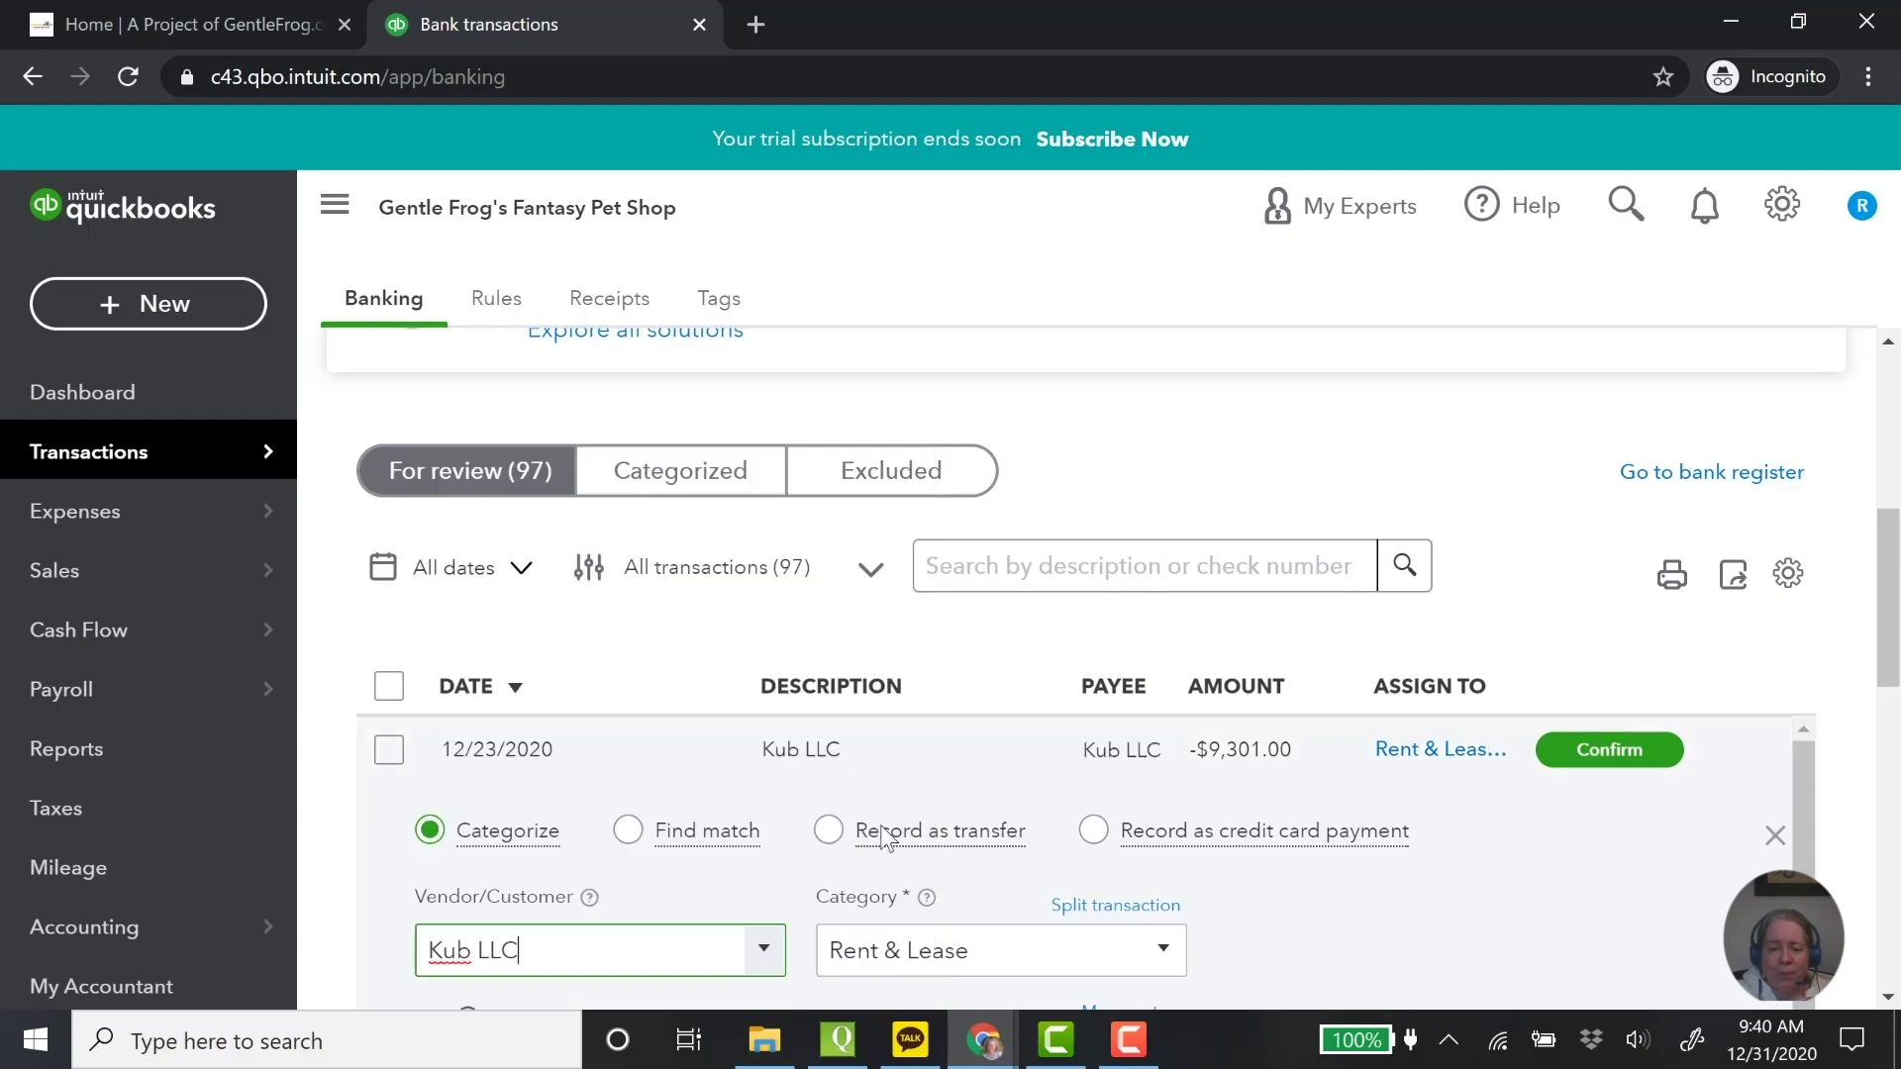
Step: Confirm the Kub LLC transaction under the Rent & Lease category
scroll(881, 831, down, 2)
click(1009, 814)
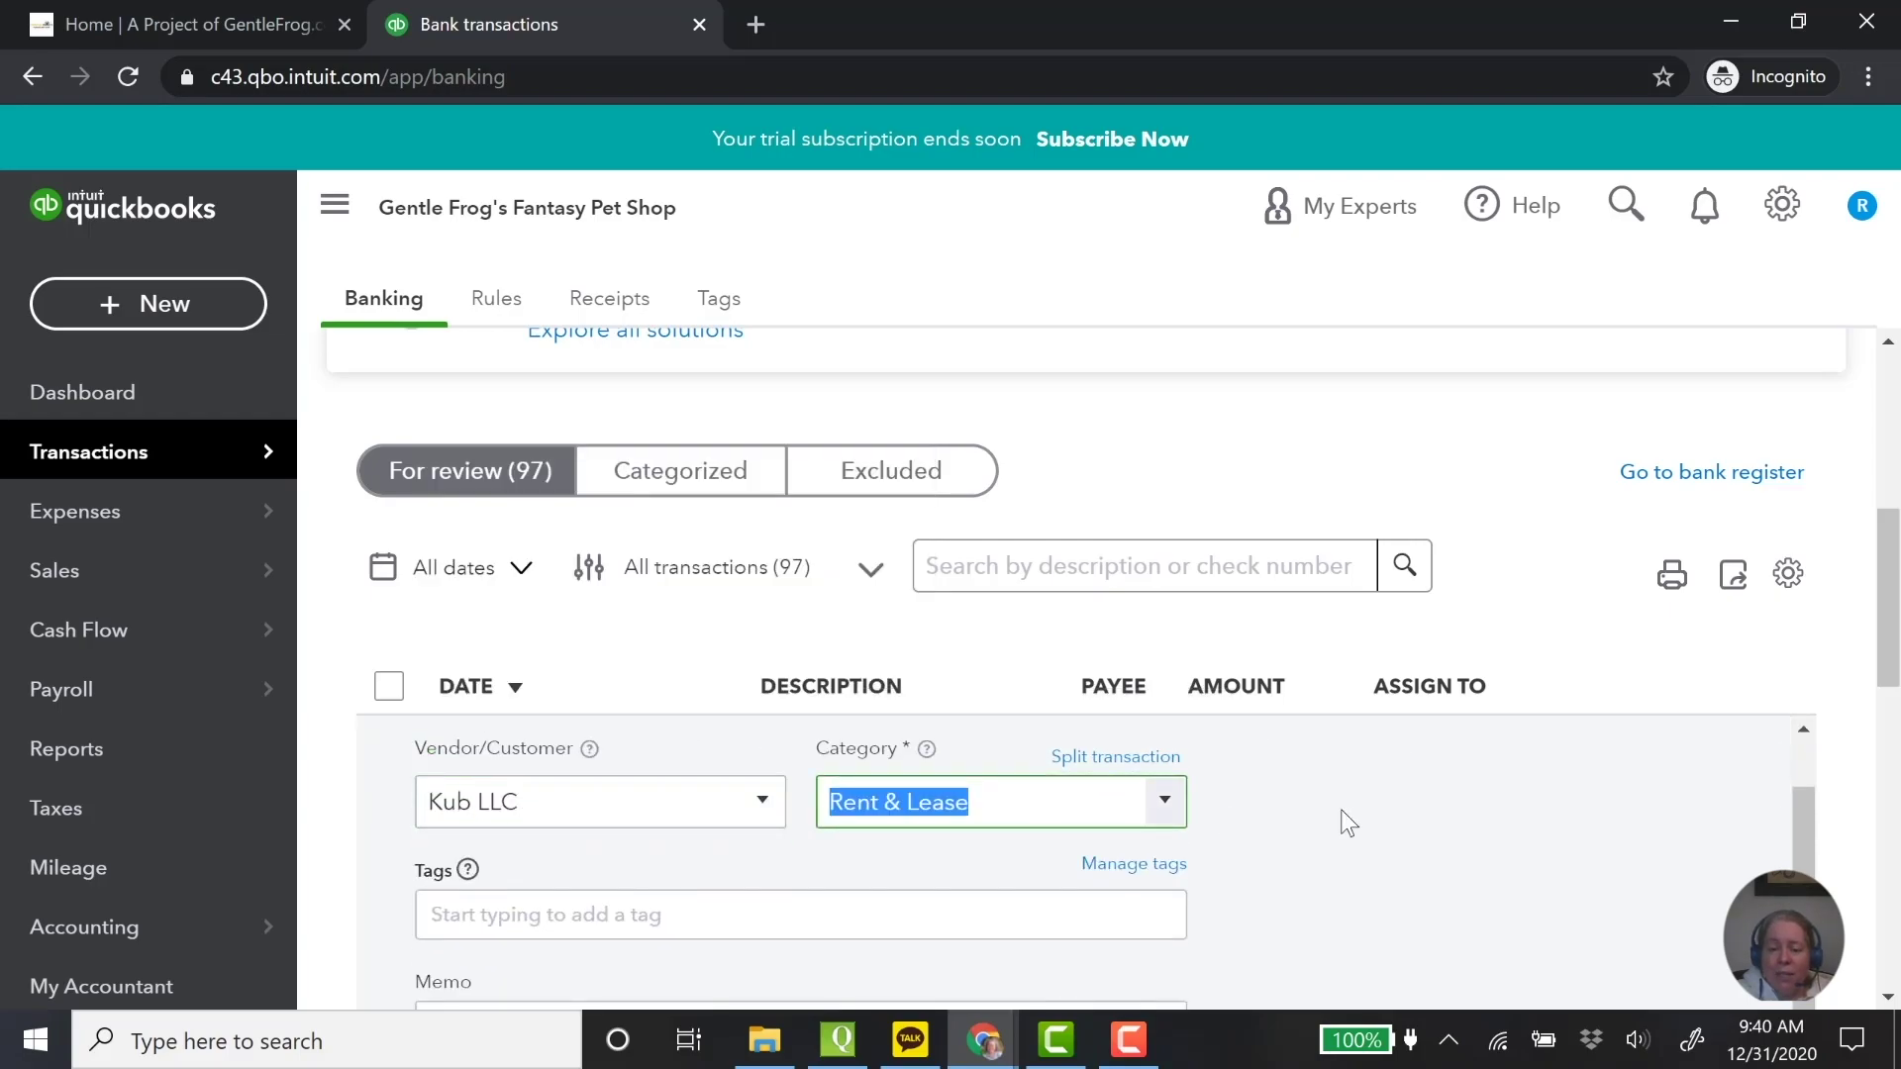
scroll(1340, 810, up, 2)
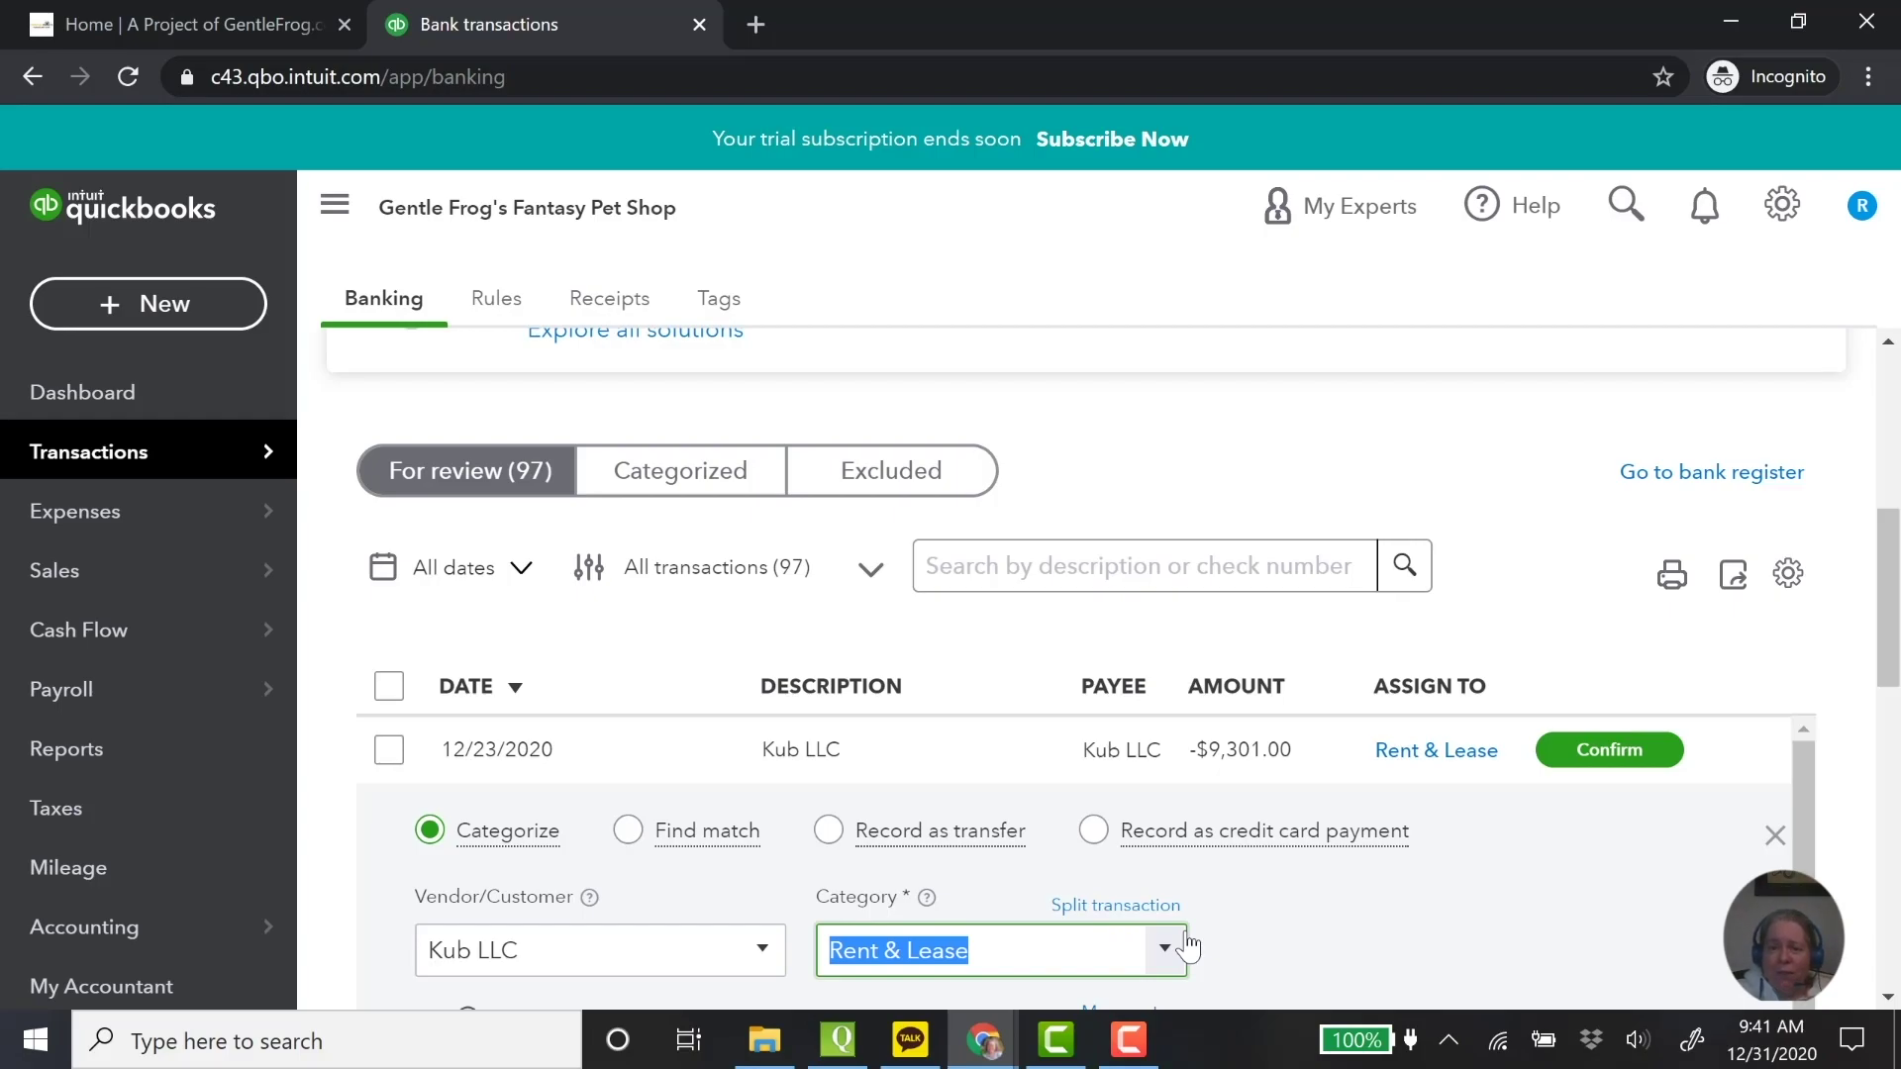
scroll(1188, 942, down, 1)
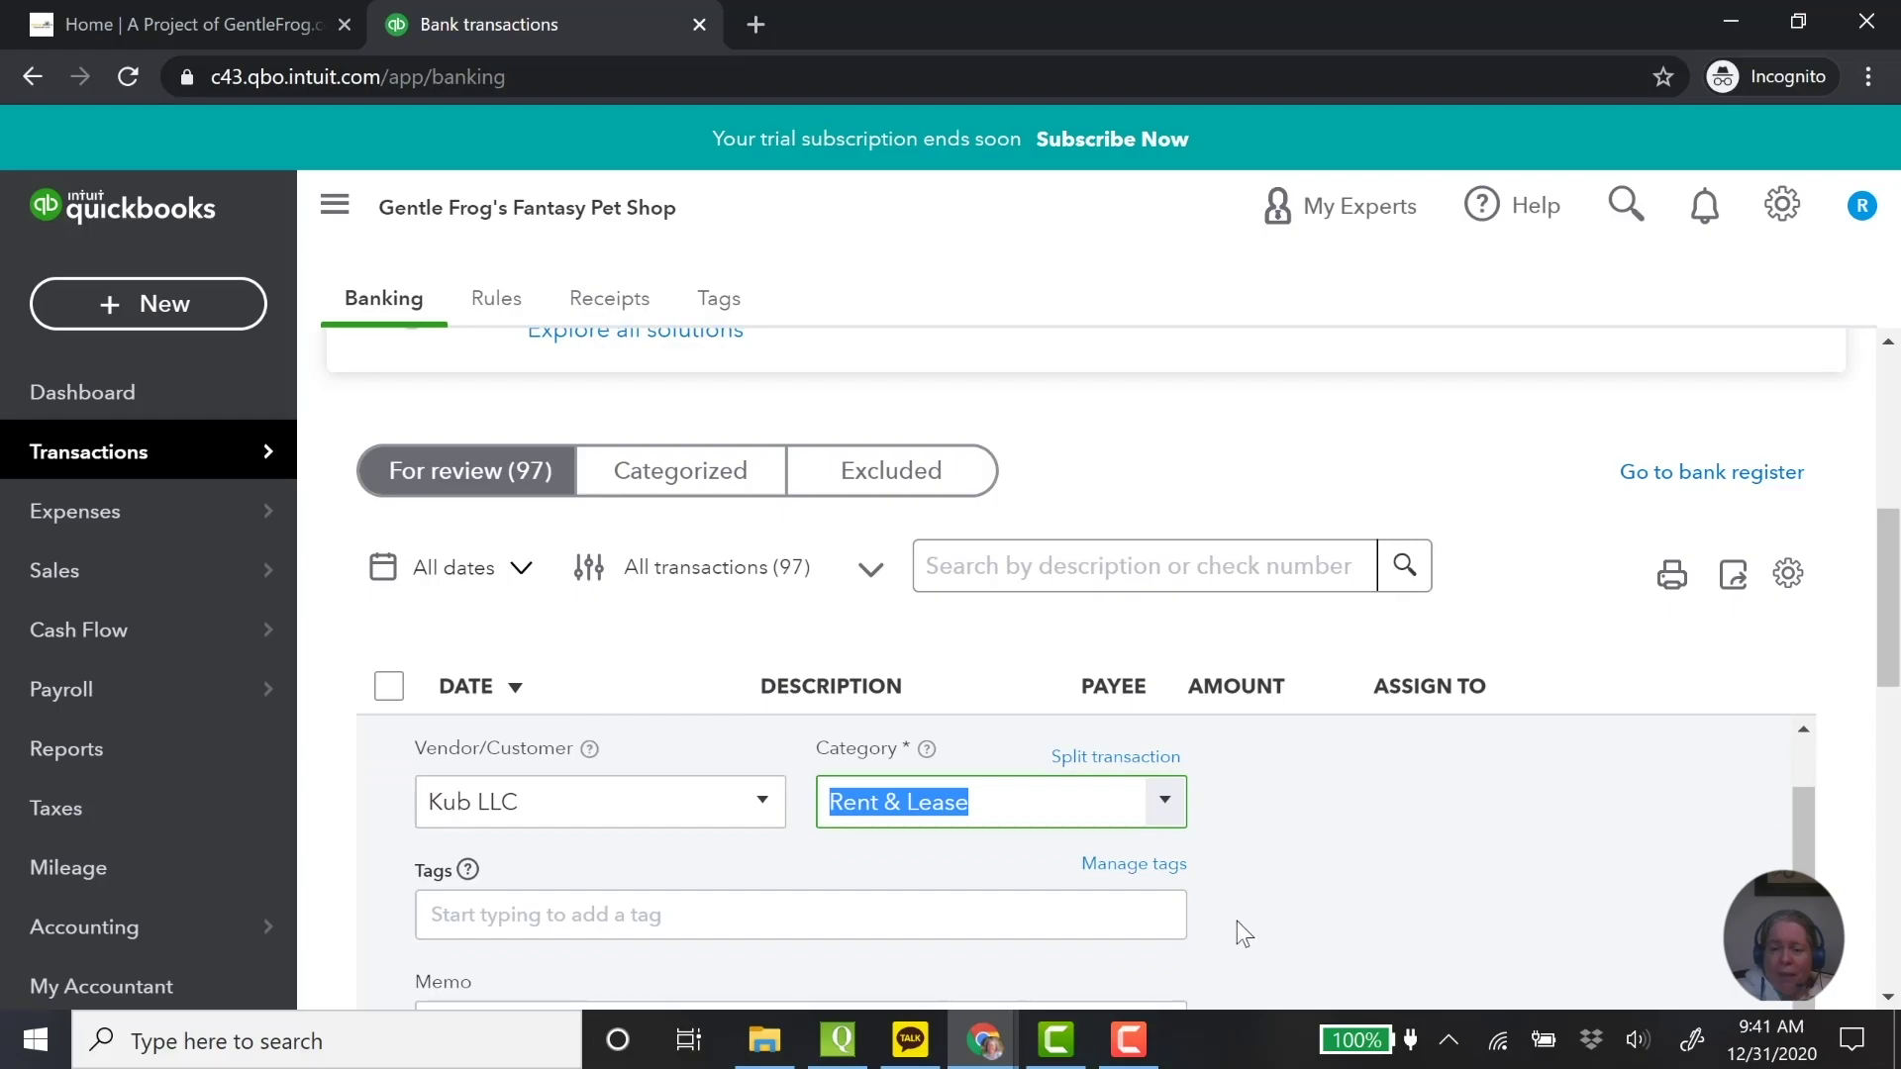
scroll(1280, 926, up, 1)
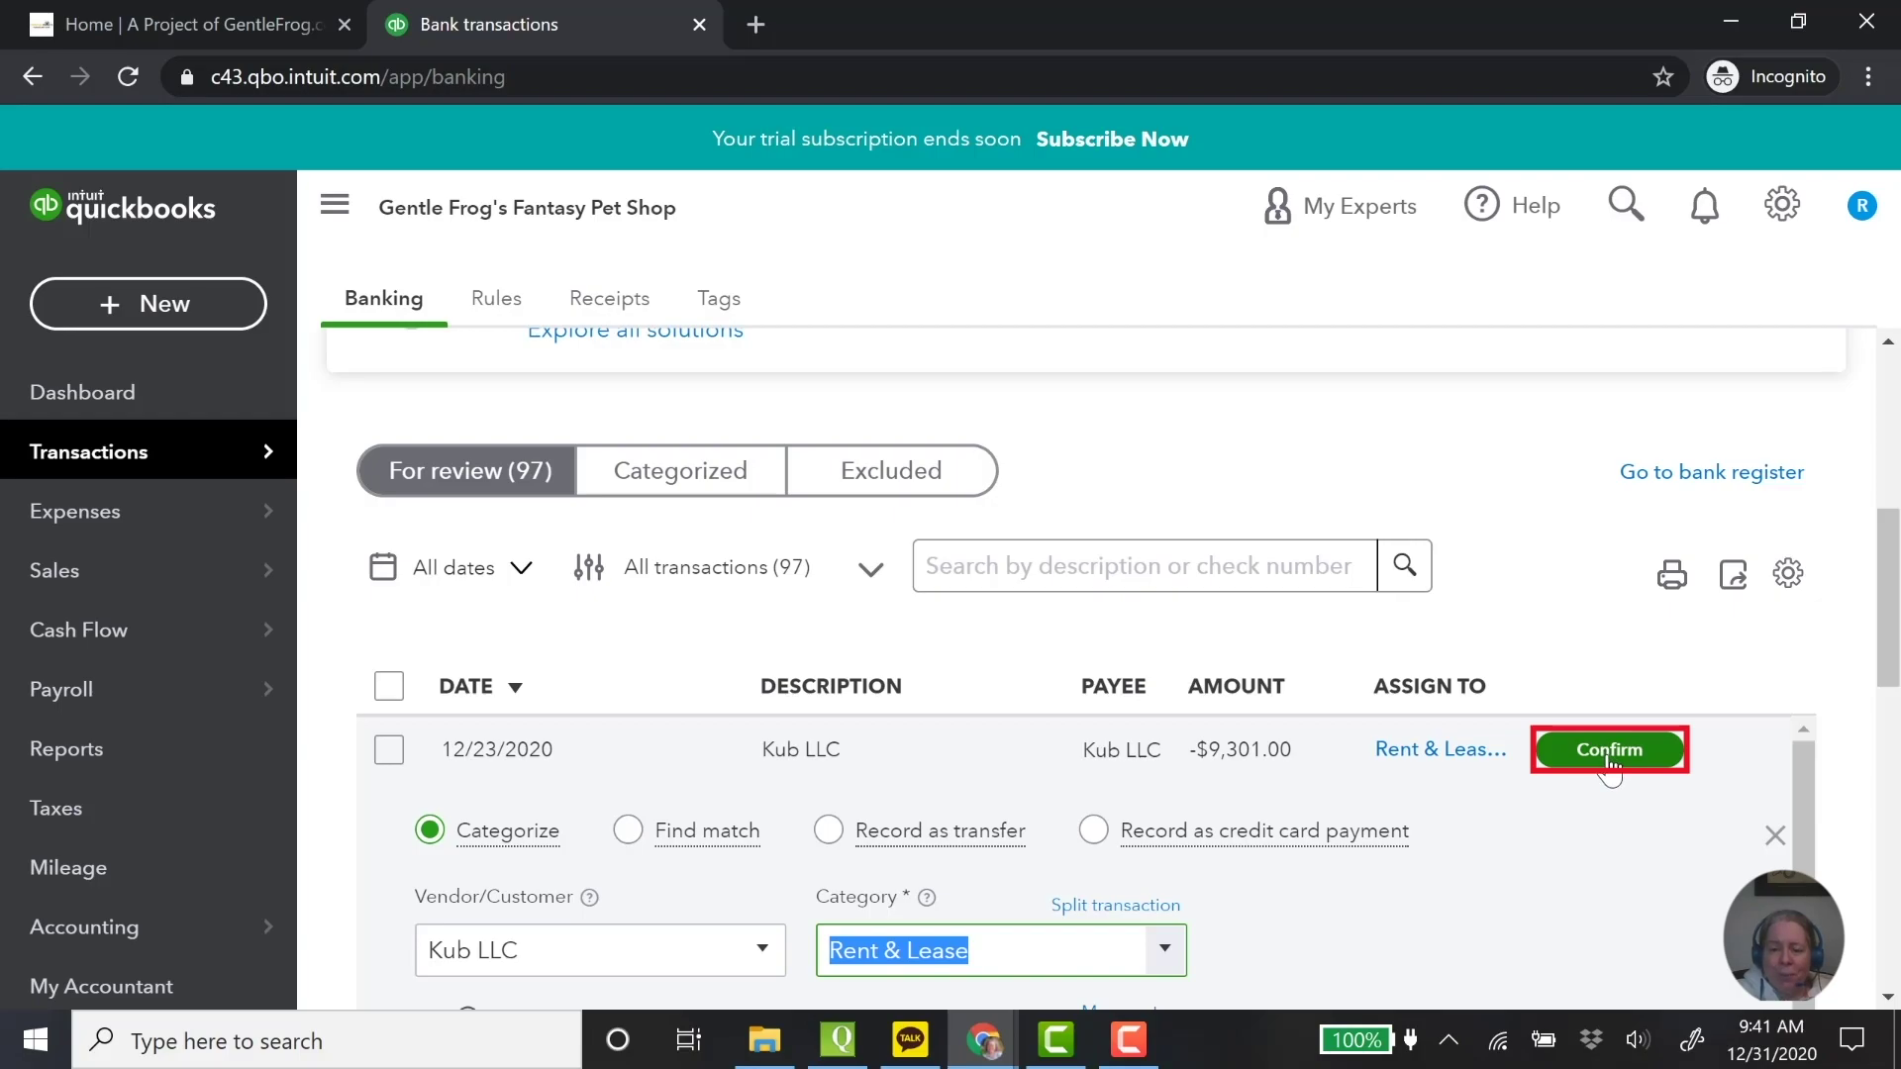
click(1608, 764)
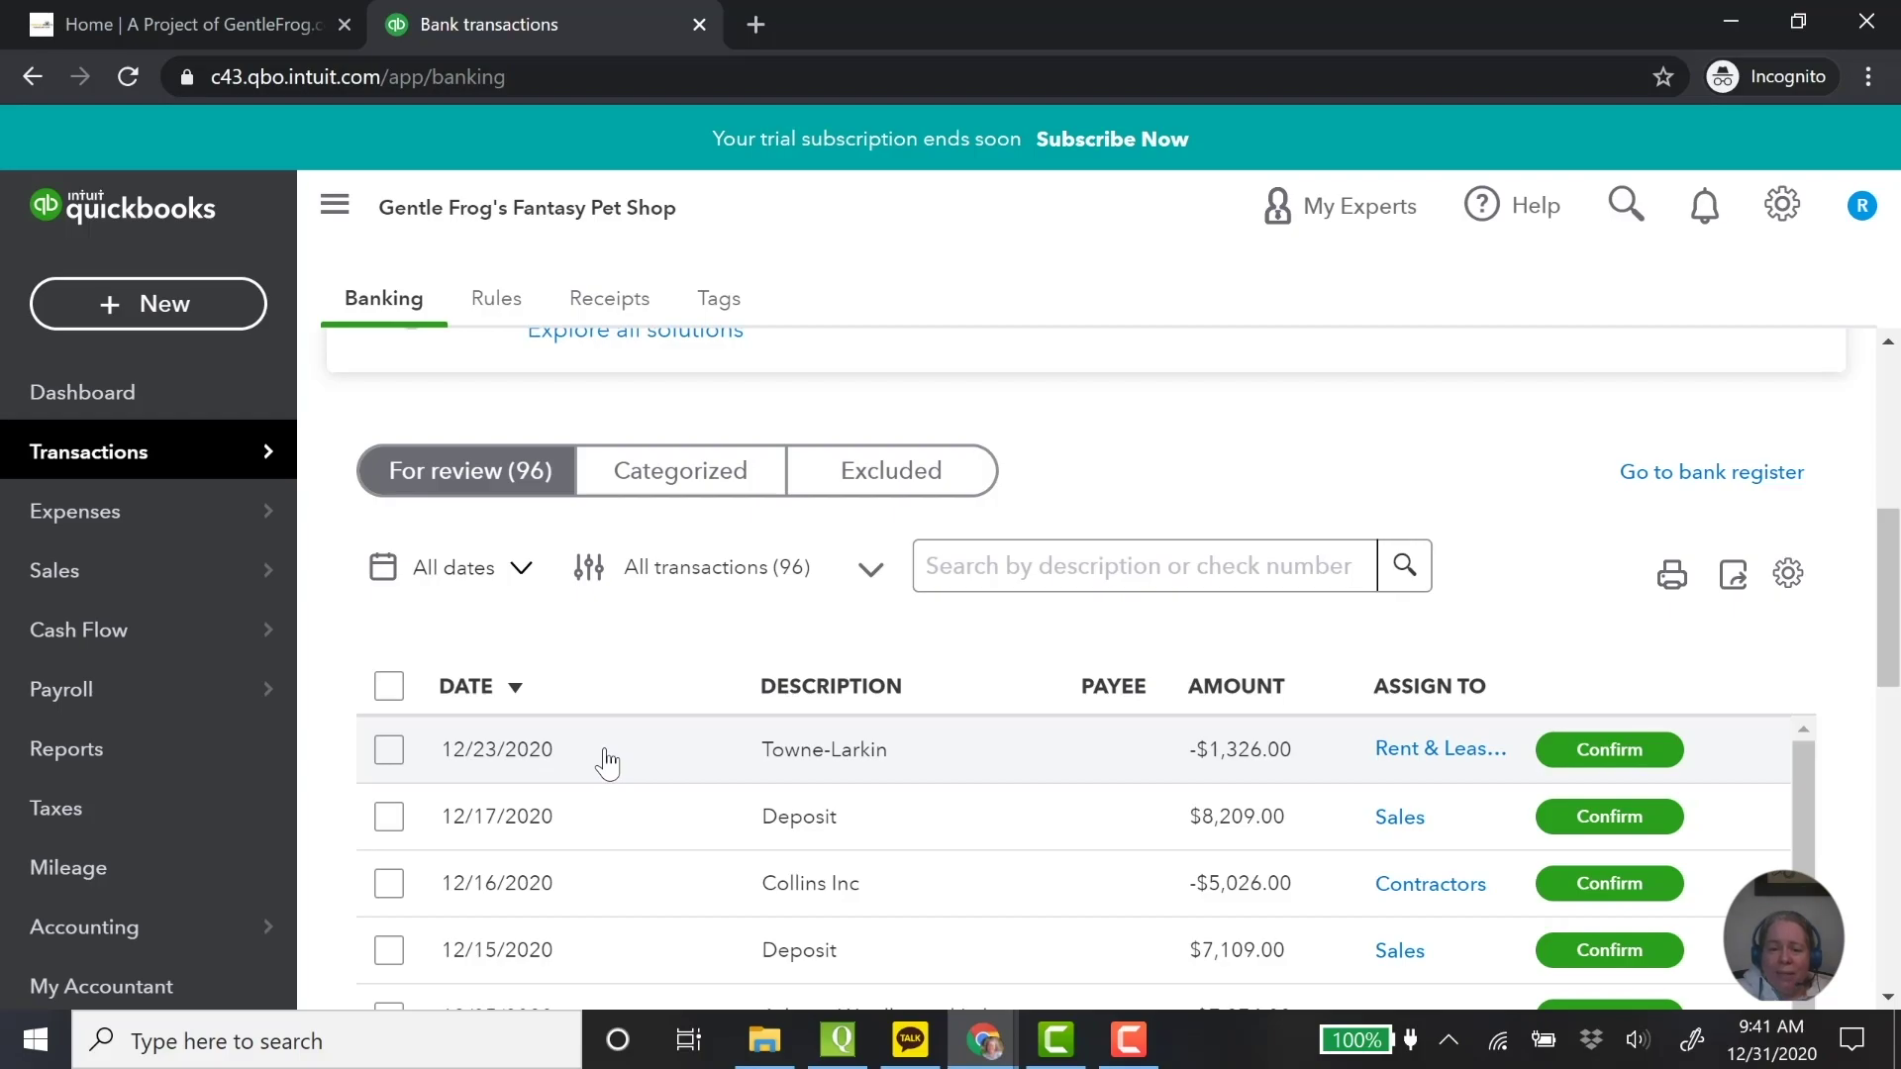
Step: Sort the review list by date ascending, starting with the 01/02/2020 $1,798.00 deposit
click(465, 689)
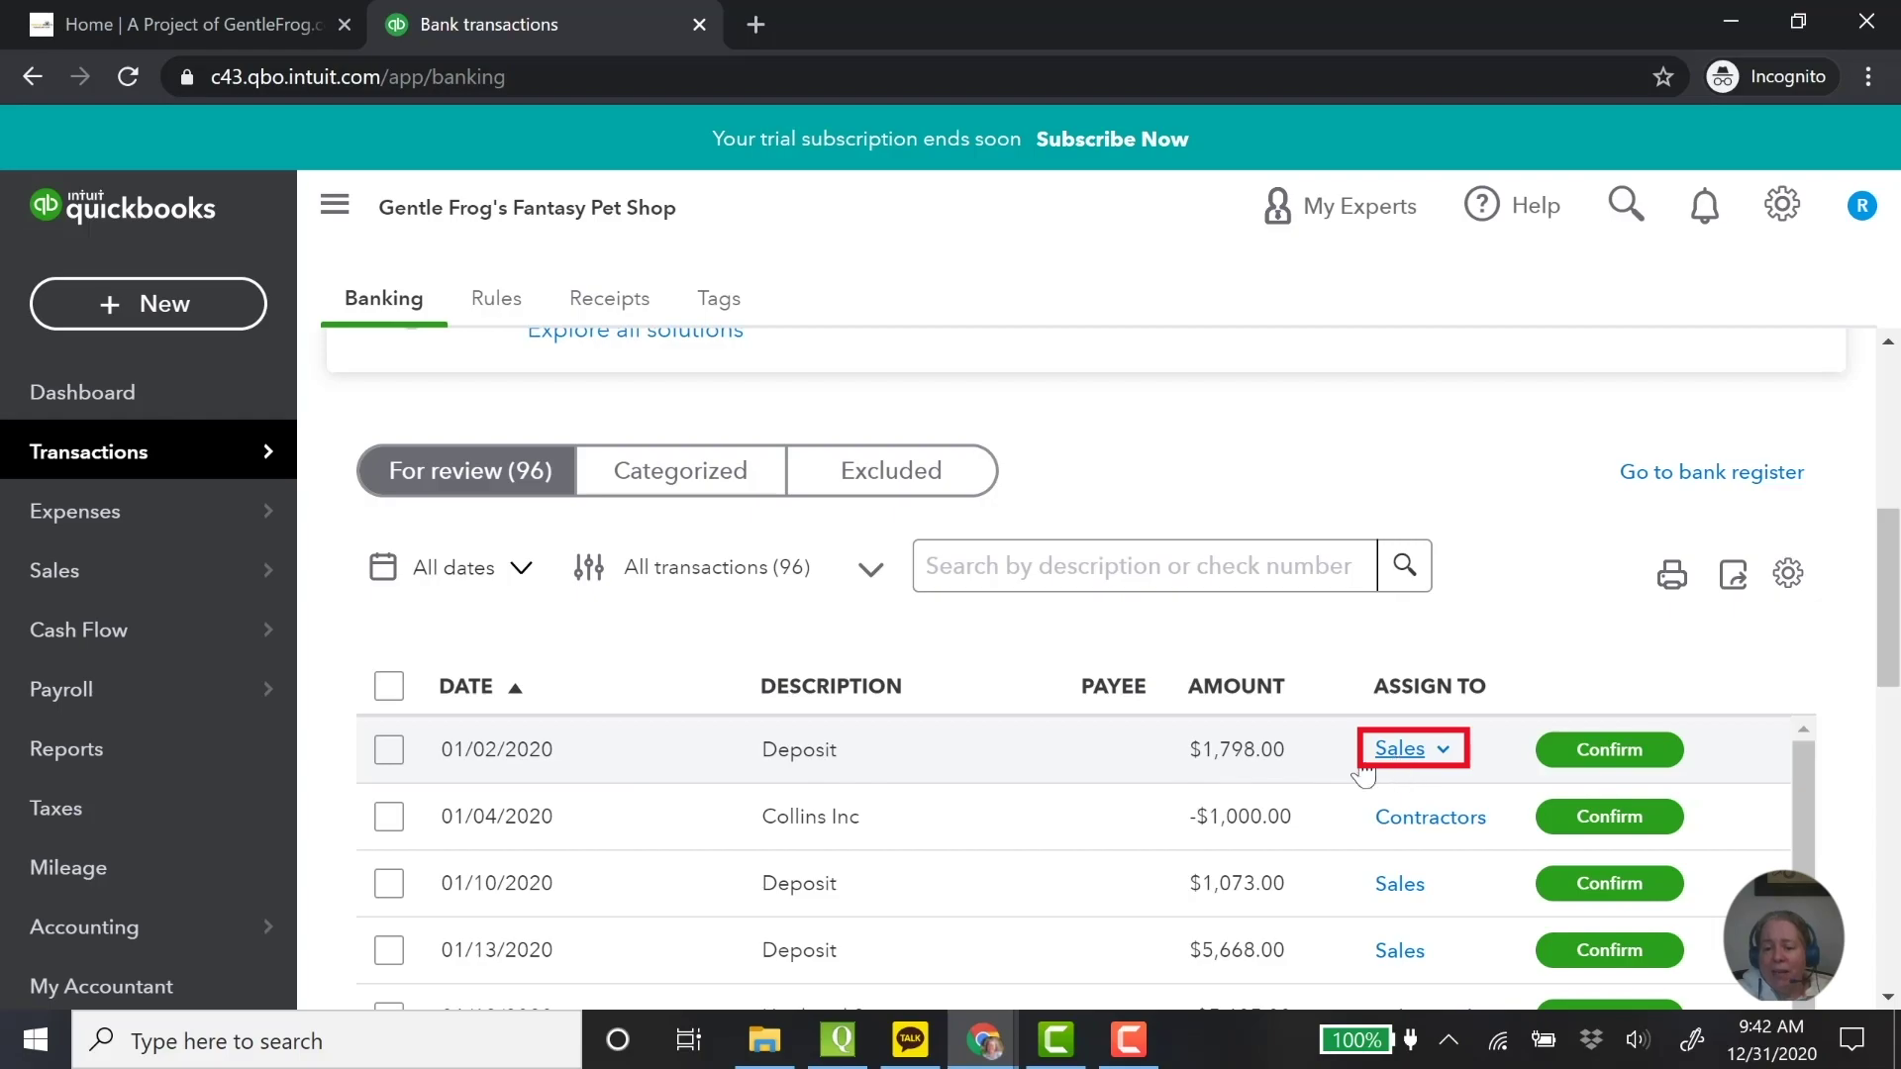
Step: Expand the 01/02/2020 $1,798.00 deposit and change its category from Sales to Owner's Investment
click(867, 772)
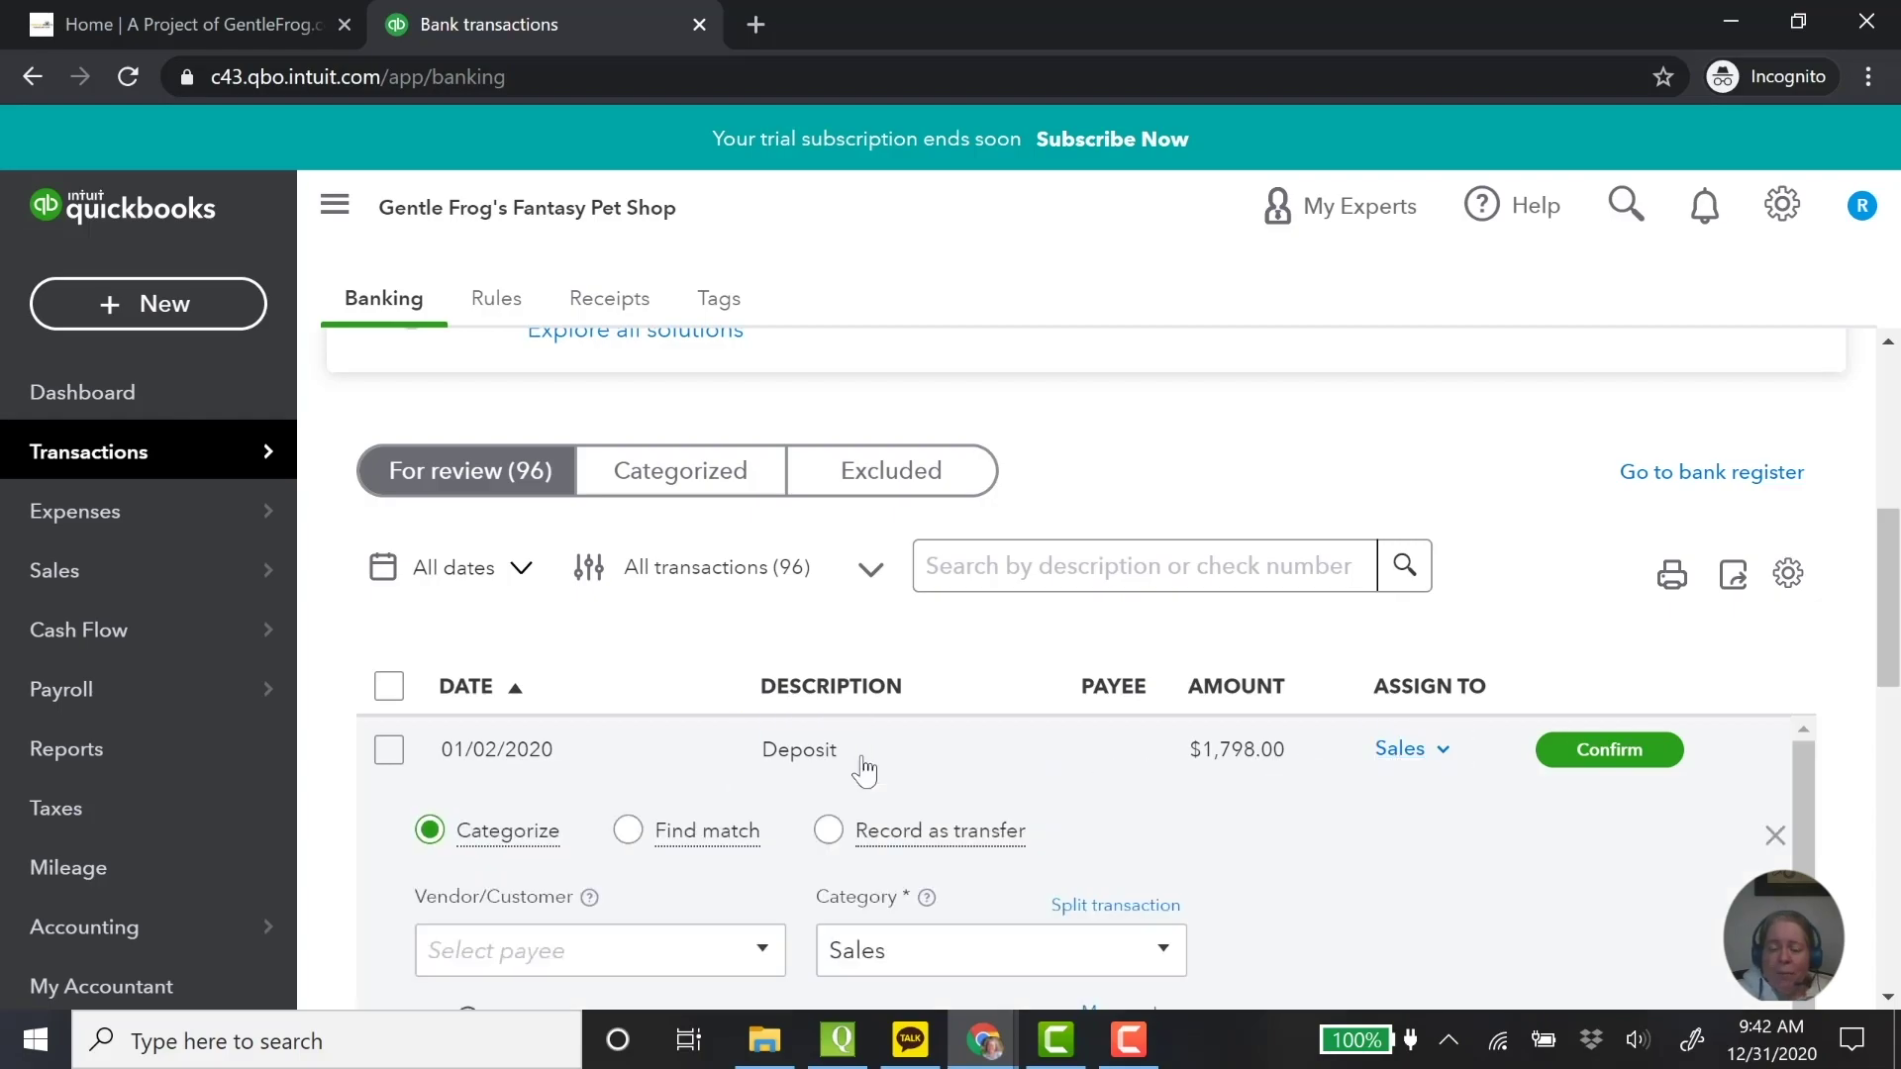
scroll(864, 768, down, 2)
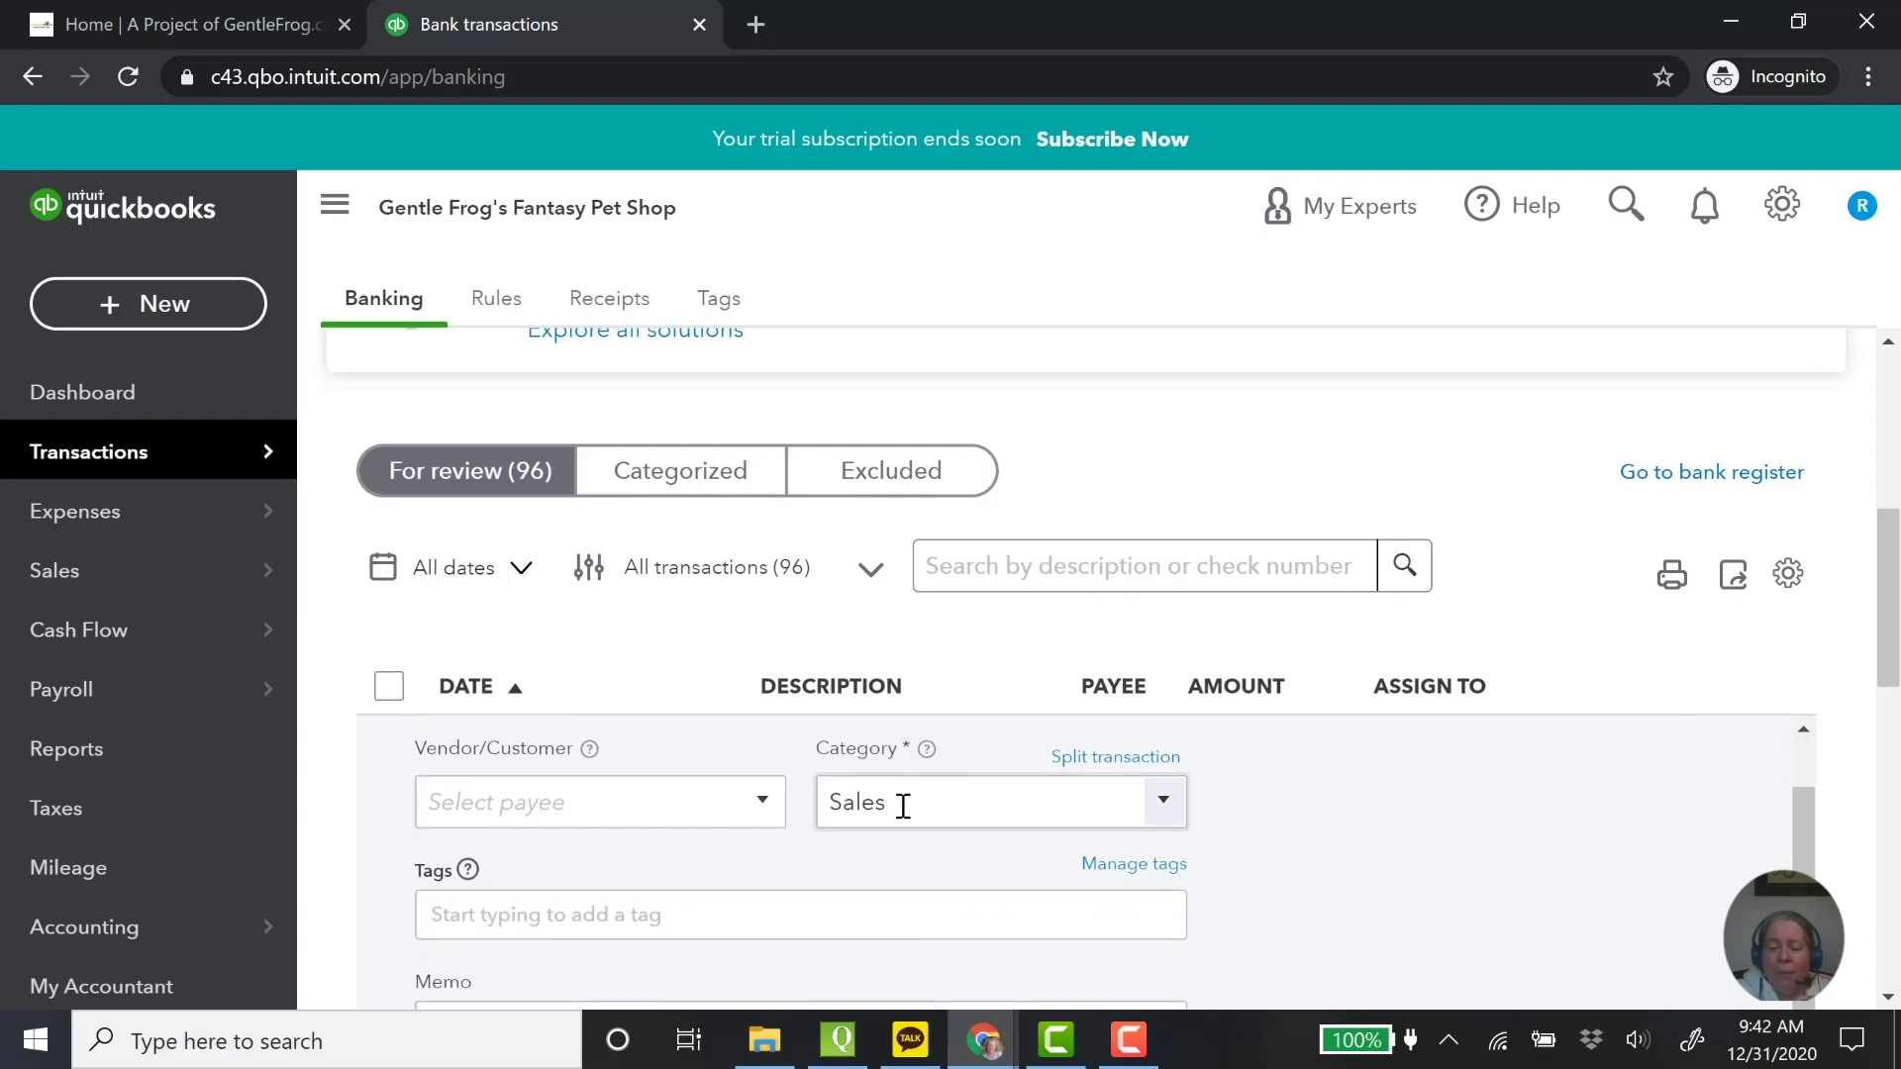
click(902, 806)
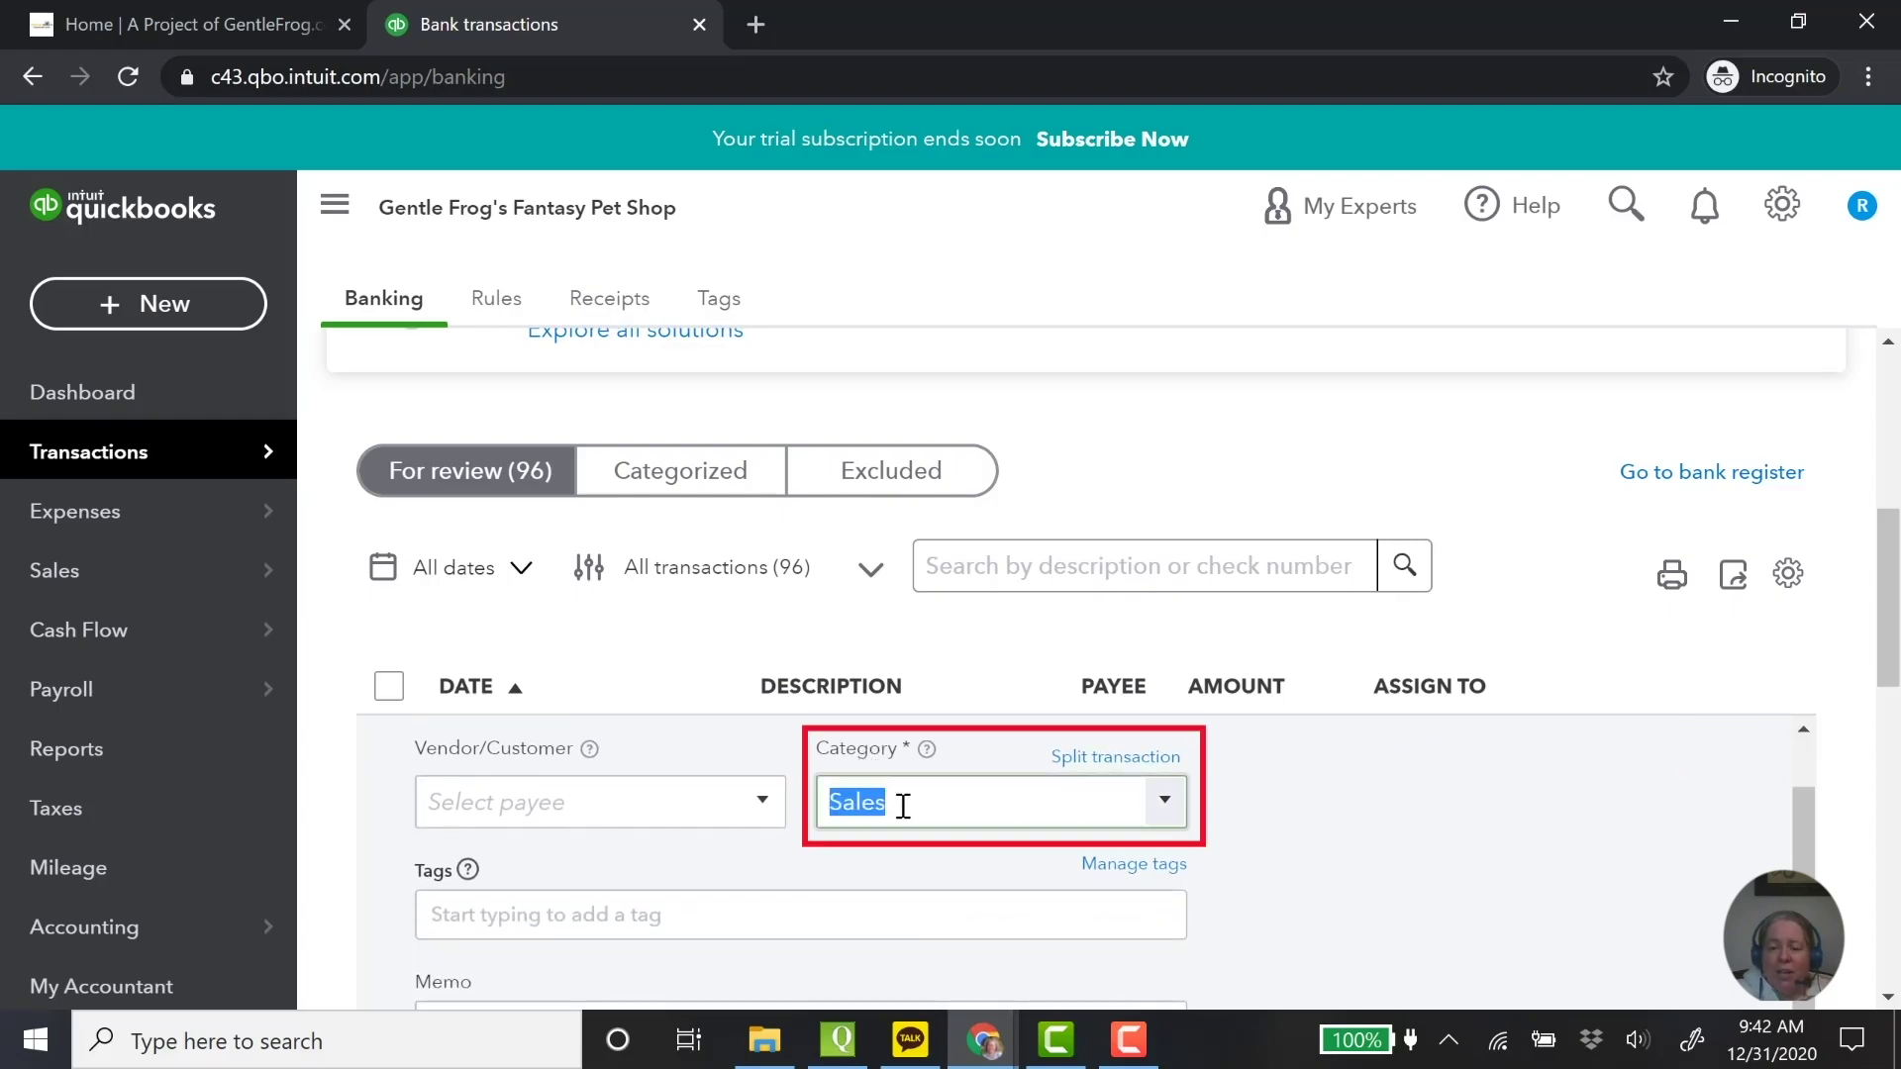
click(1165, 801)
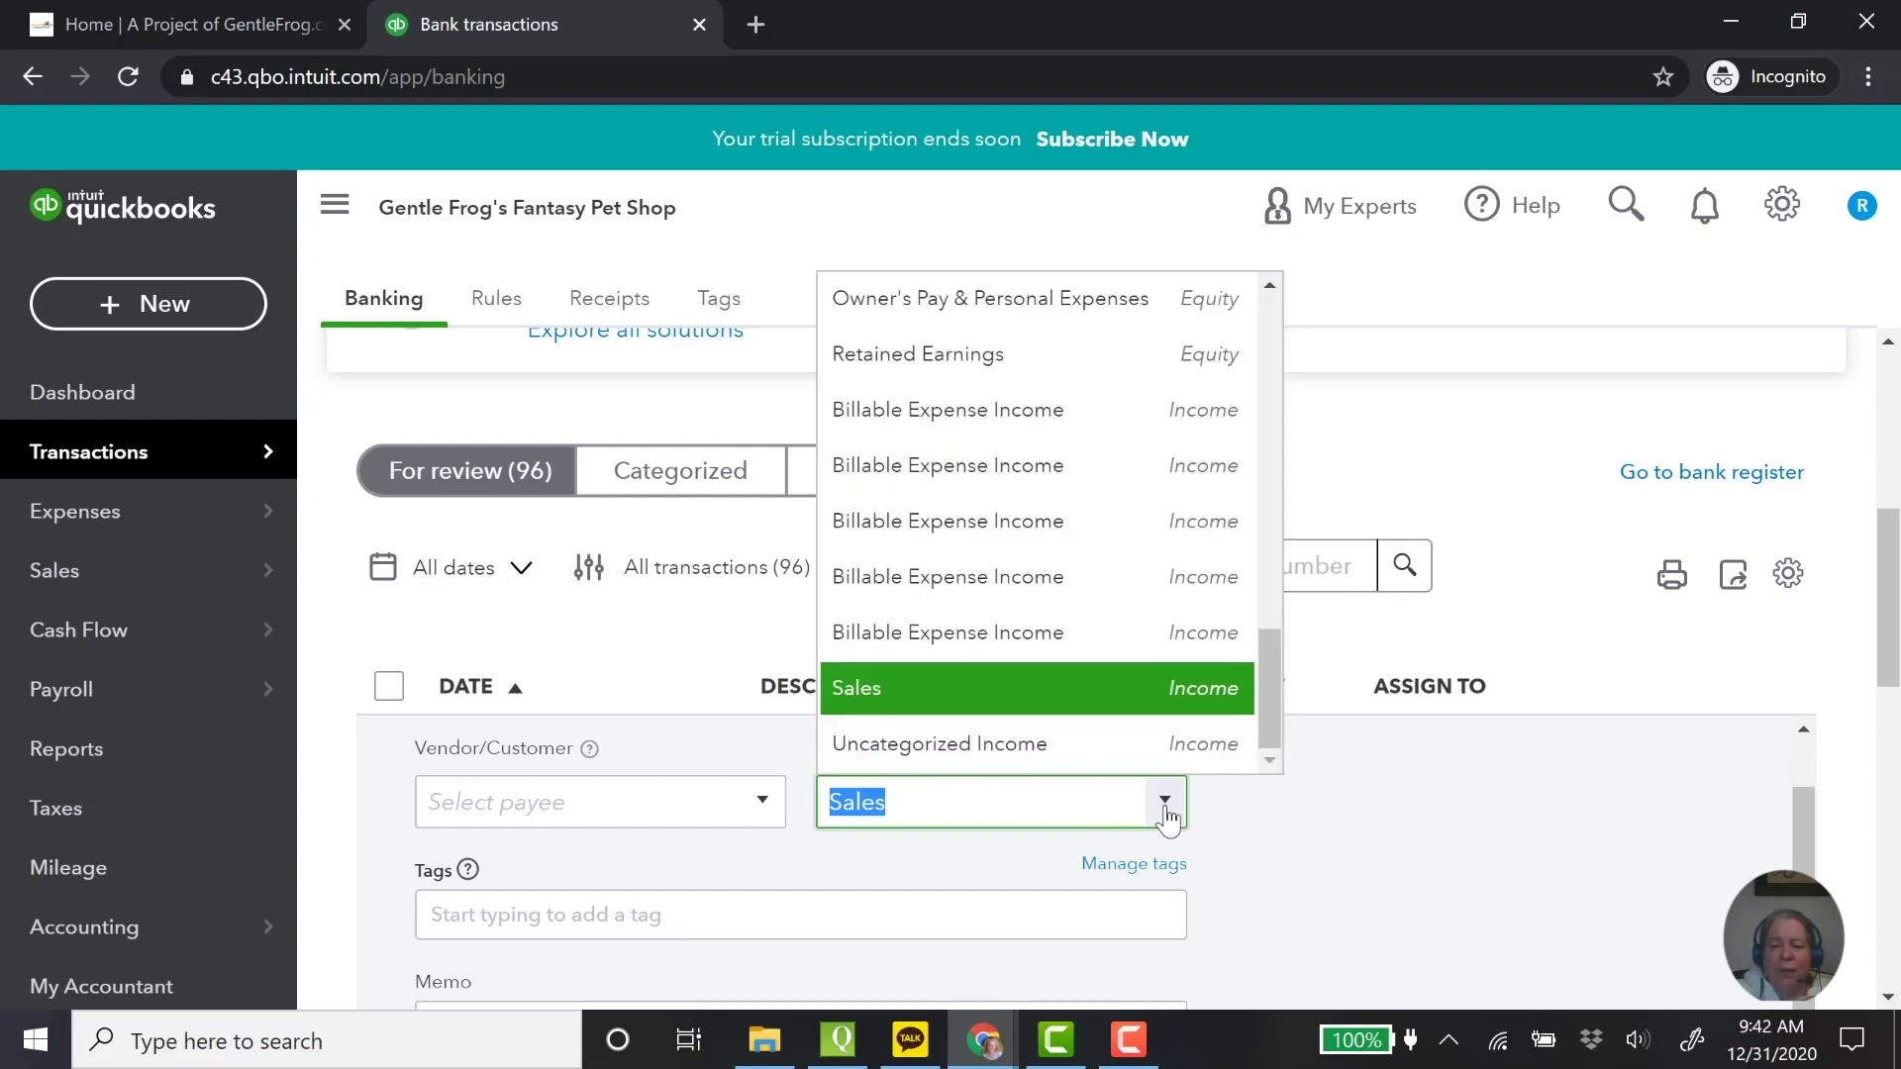
scroll(1057, 626, up, 3)
scroll(1060, 625, up, 2)
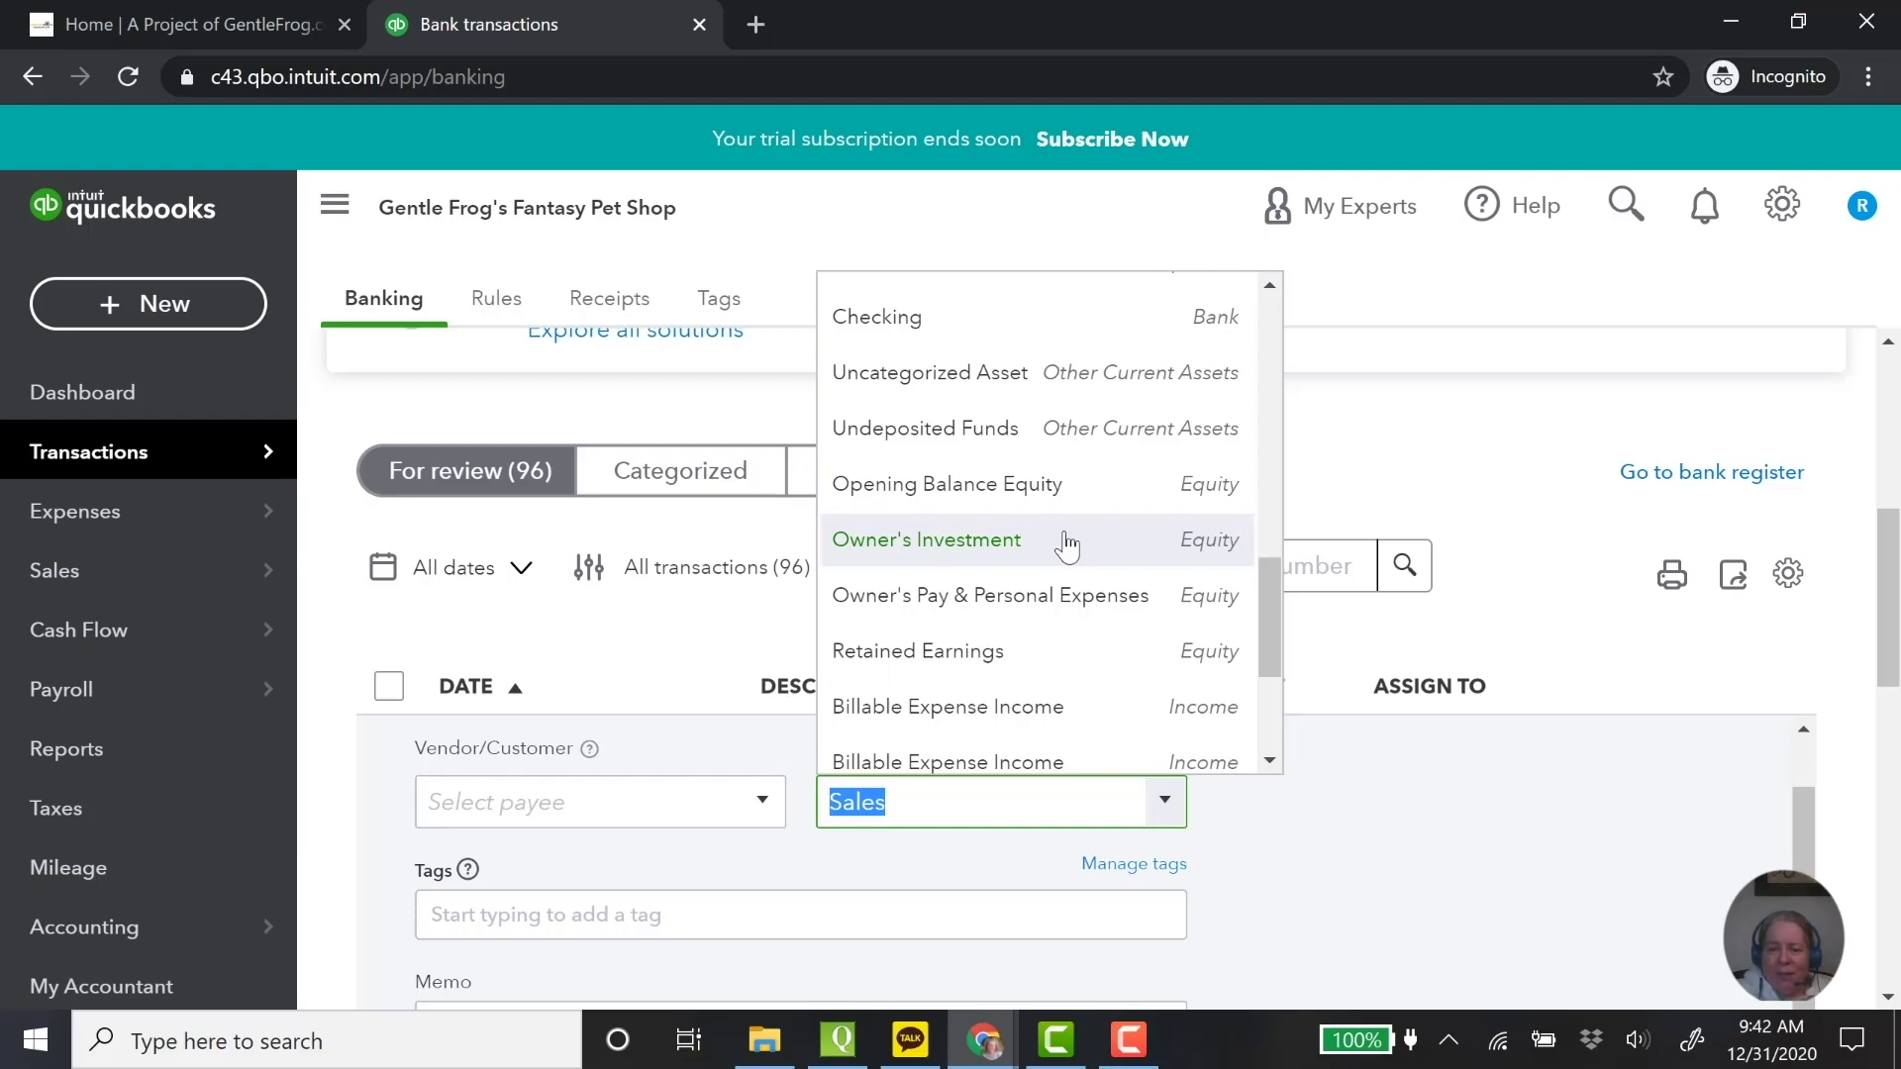
click(1064, 541)
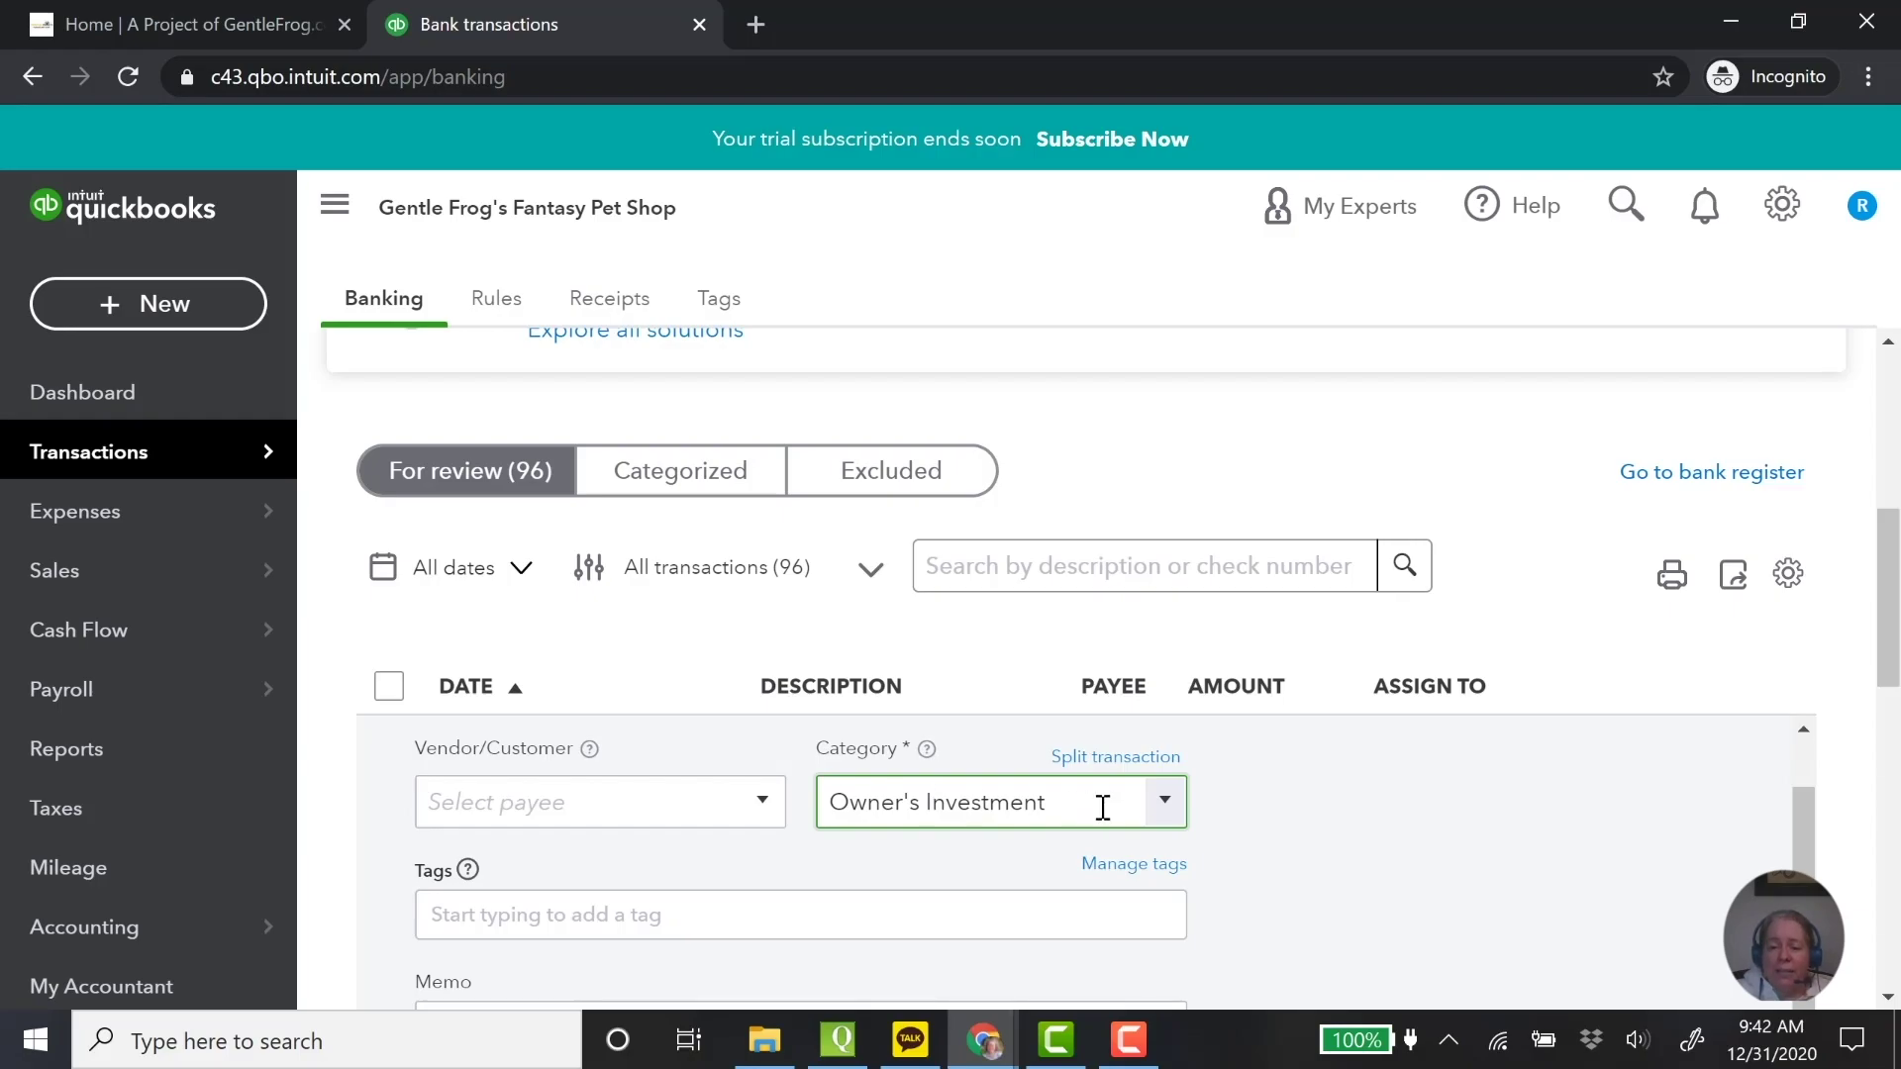
click(1166, 802)
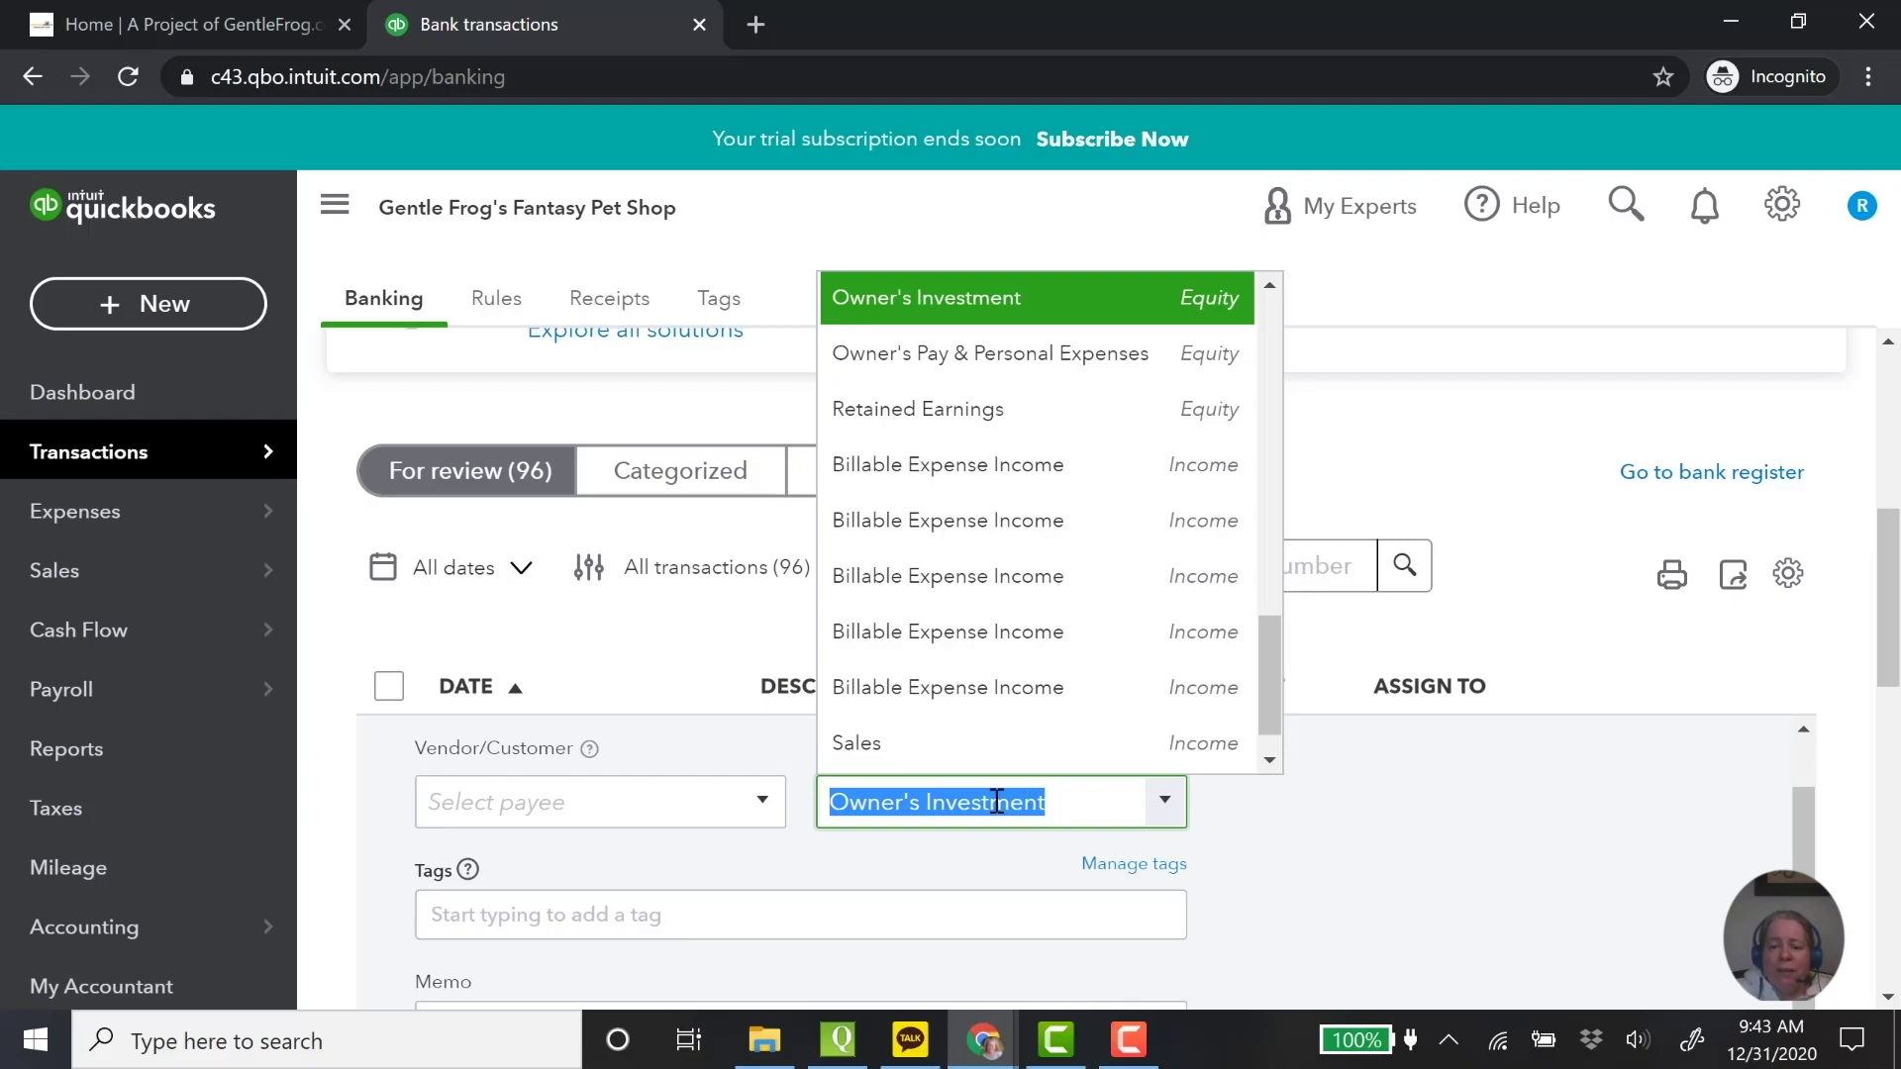
Step: Add the owner's name as a new Vendor payee on the deposit
click(712, 800)
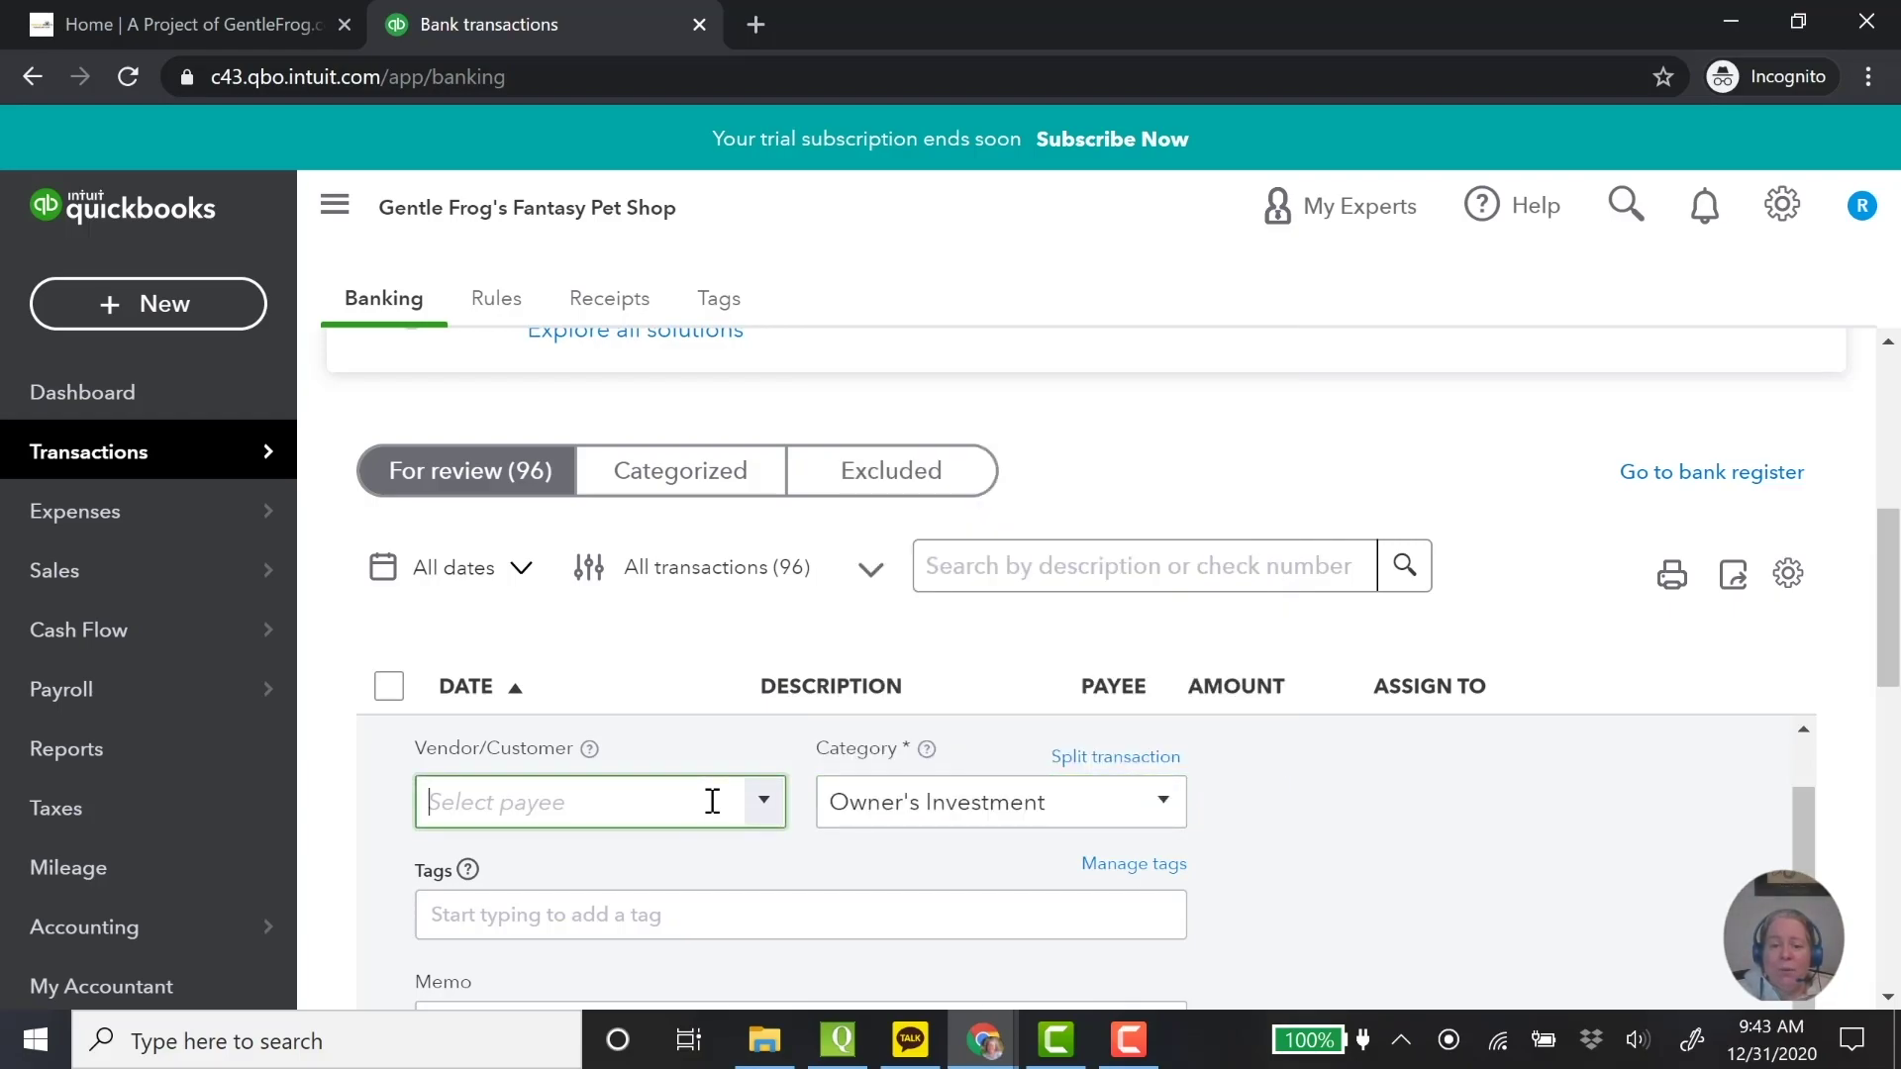
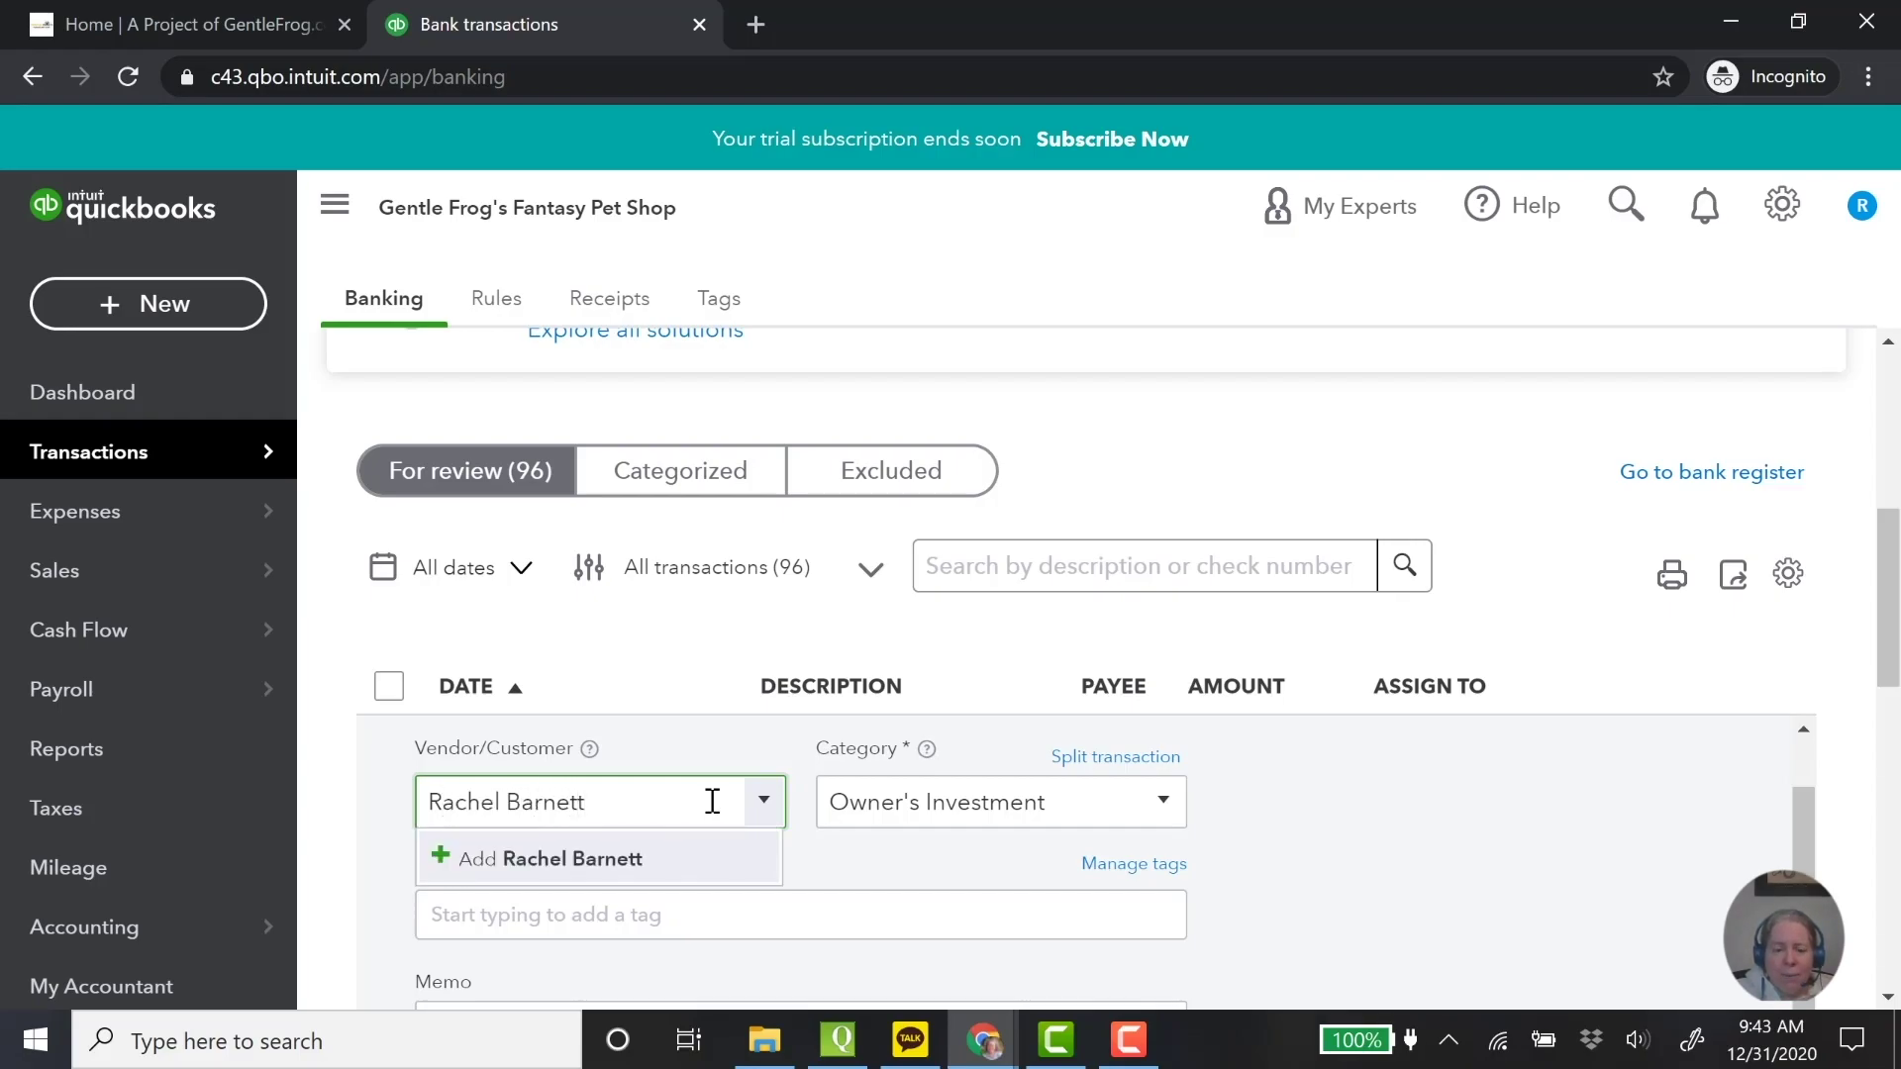
key(Return)
click(539, 457)
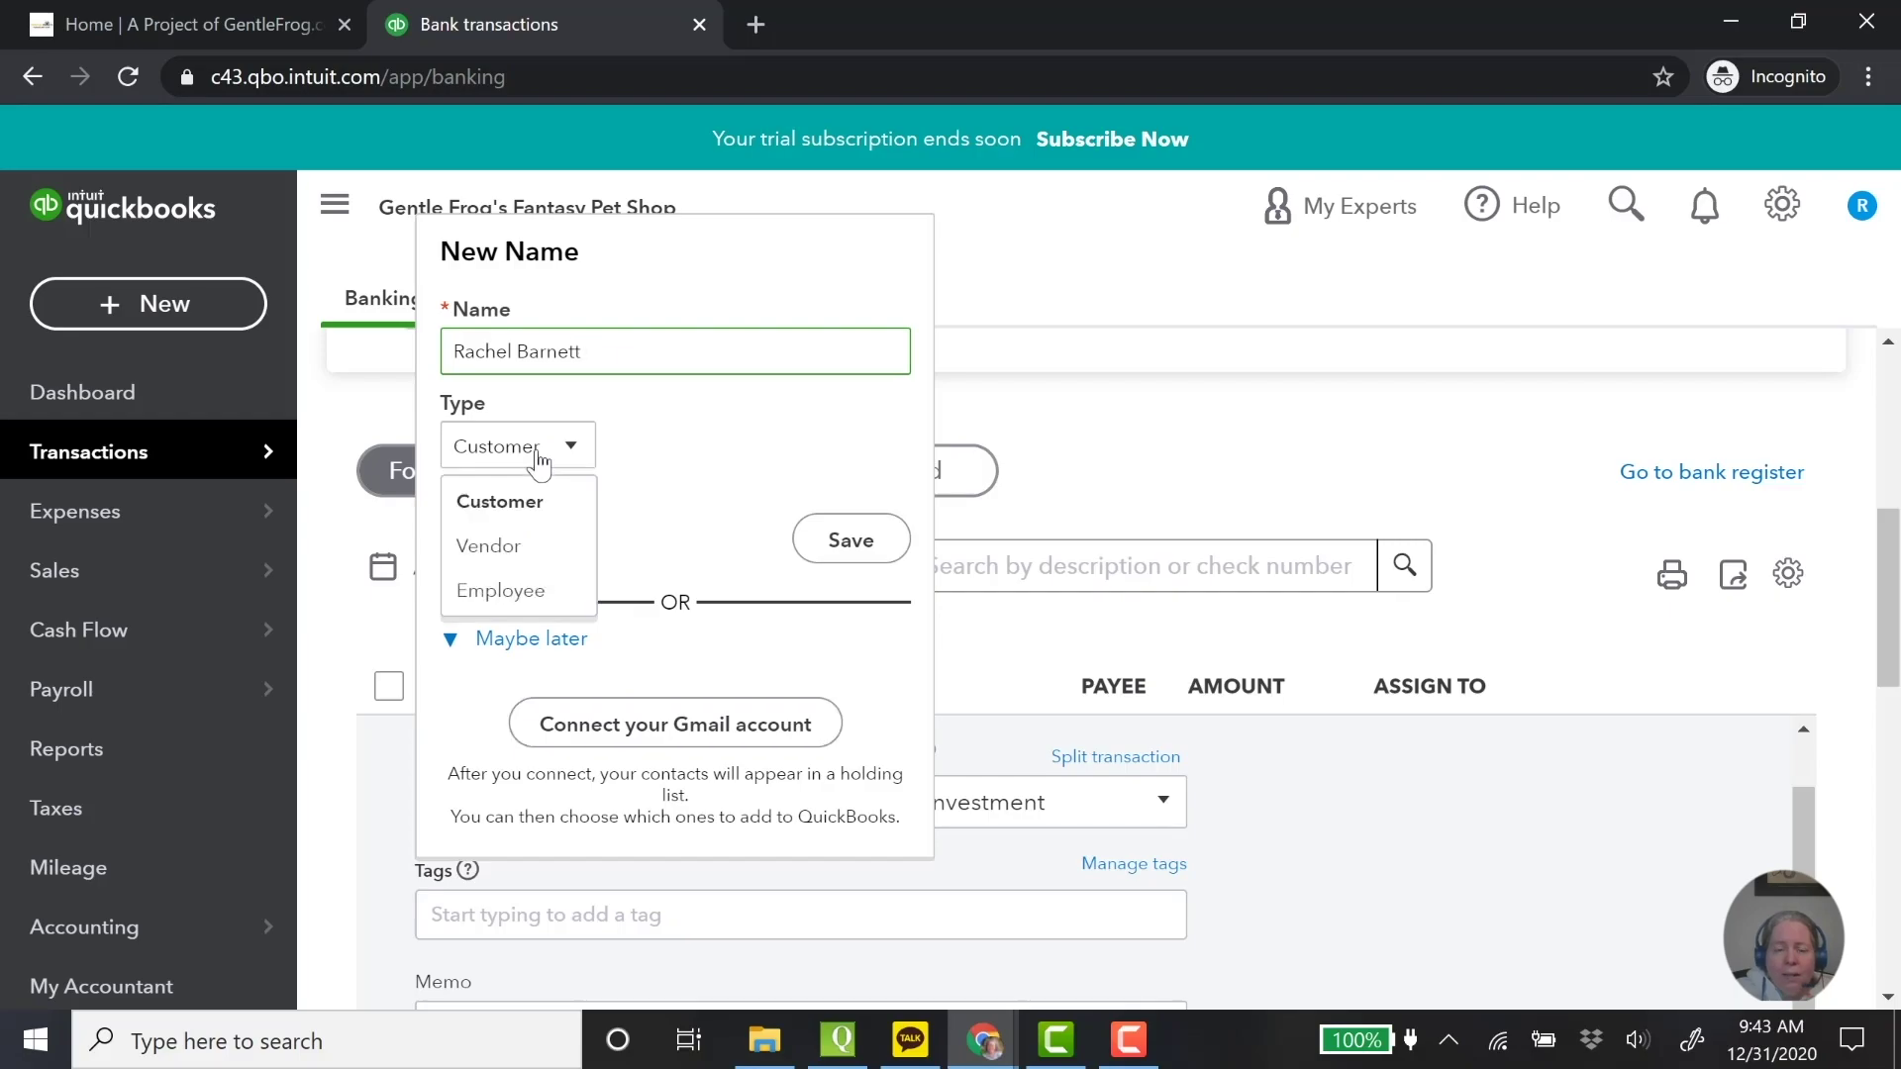
click(539, 553)
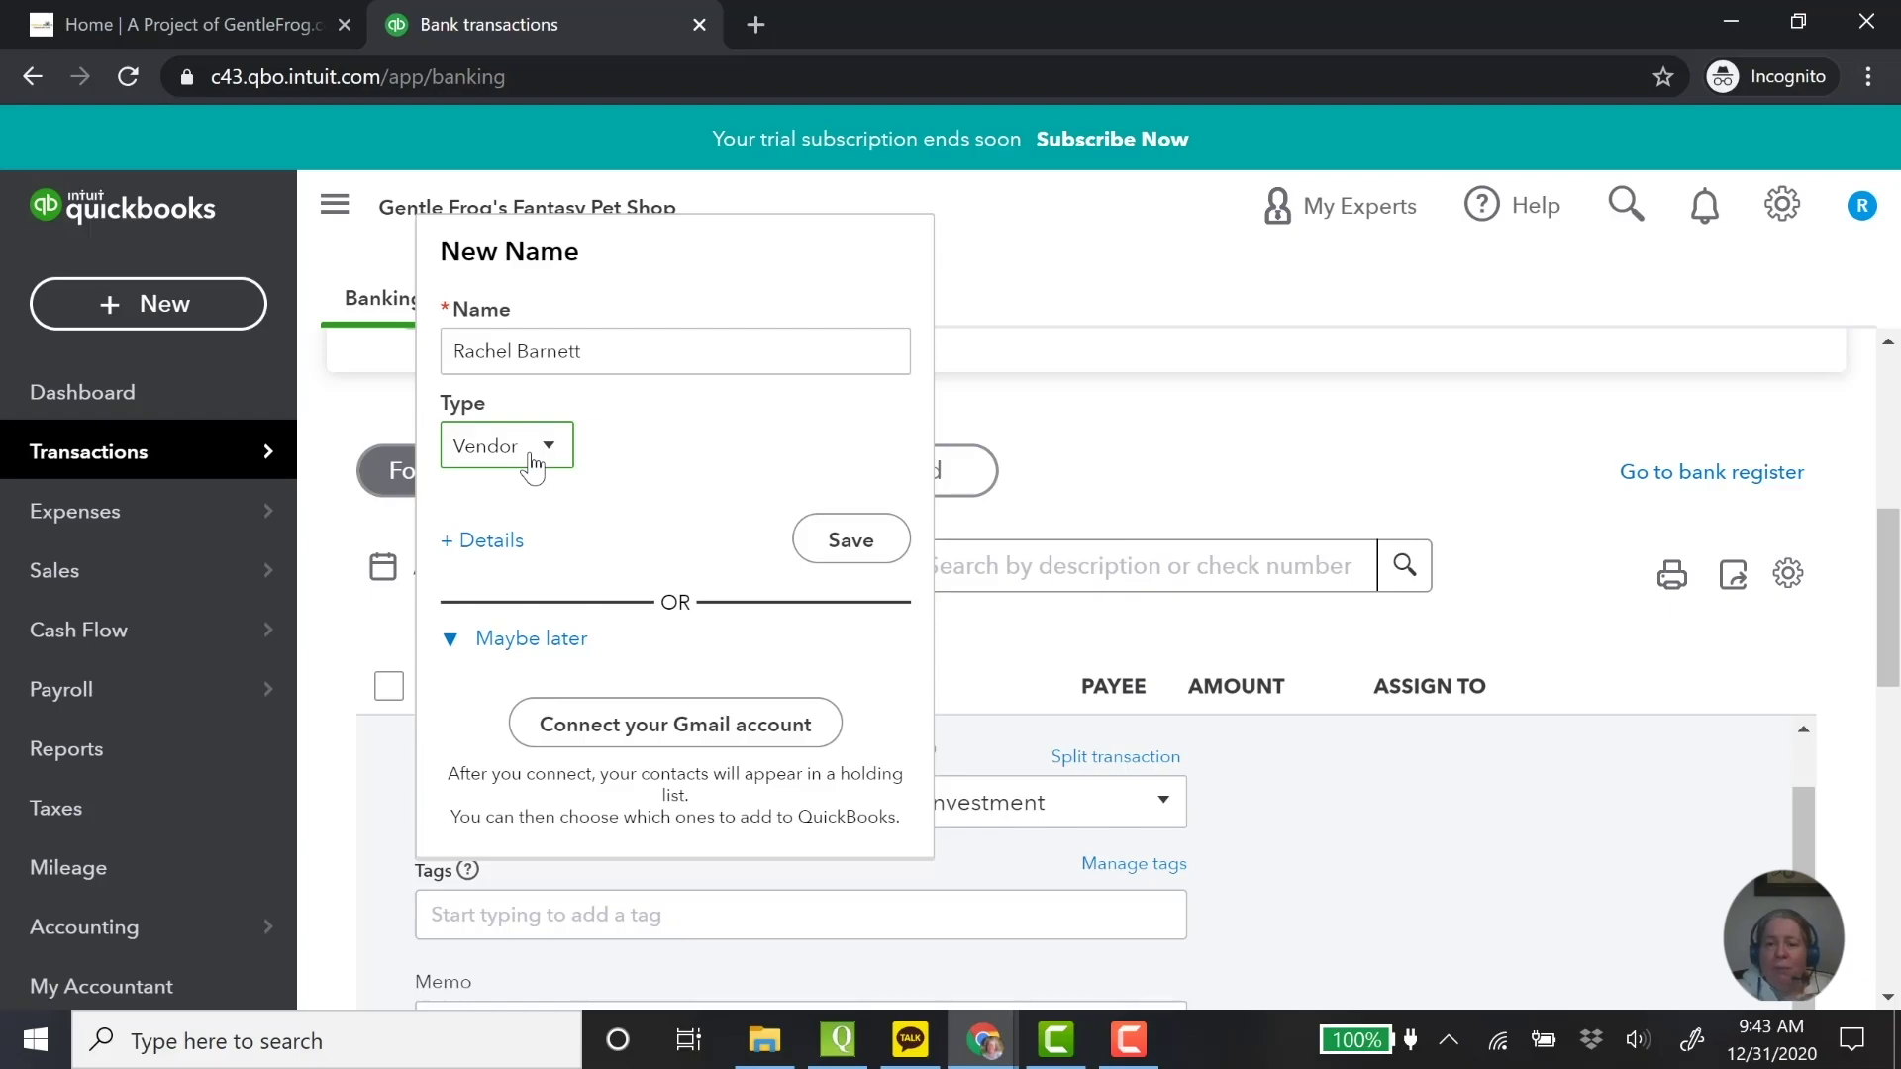
click(849, 542)
Step: Confirm the categorized $1,798.00 Owner's Investment deposit
scroll(1275, 782, down, 2)
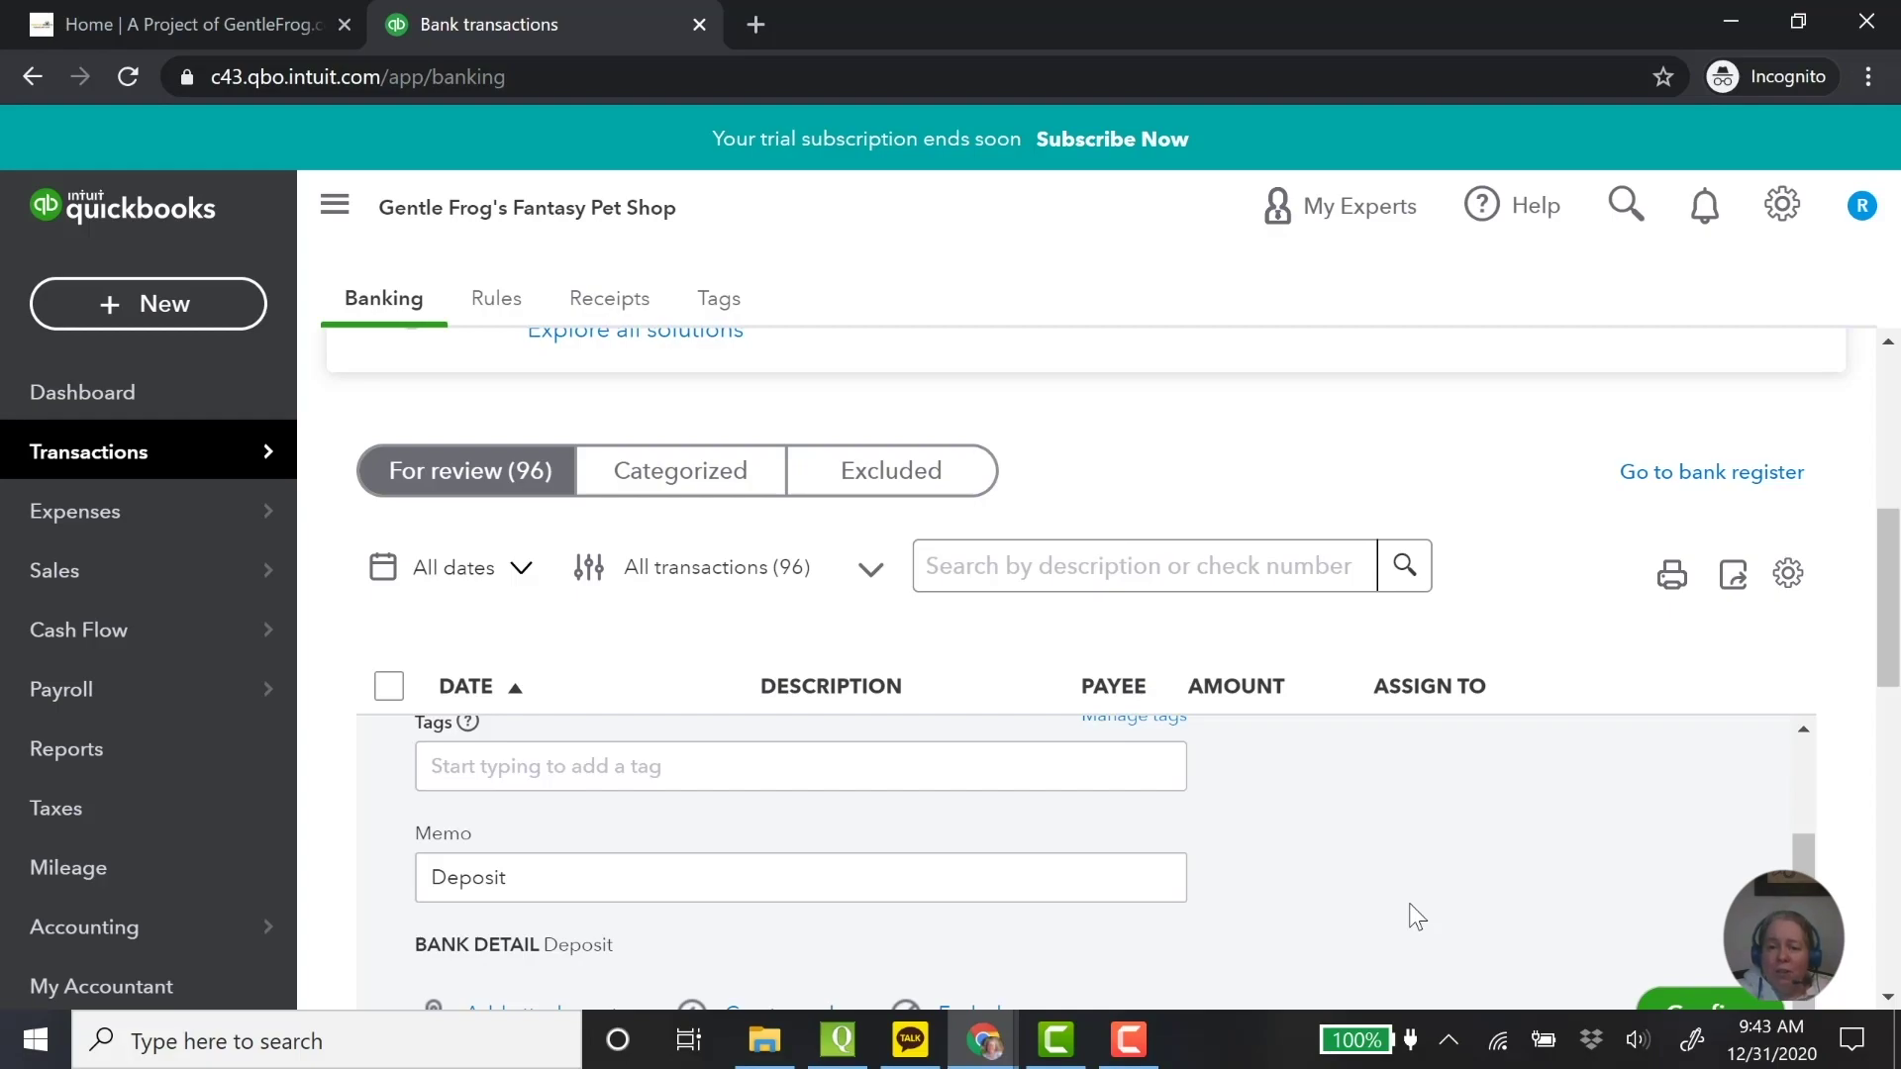
scroll(1448, 904, down, 2)
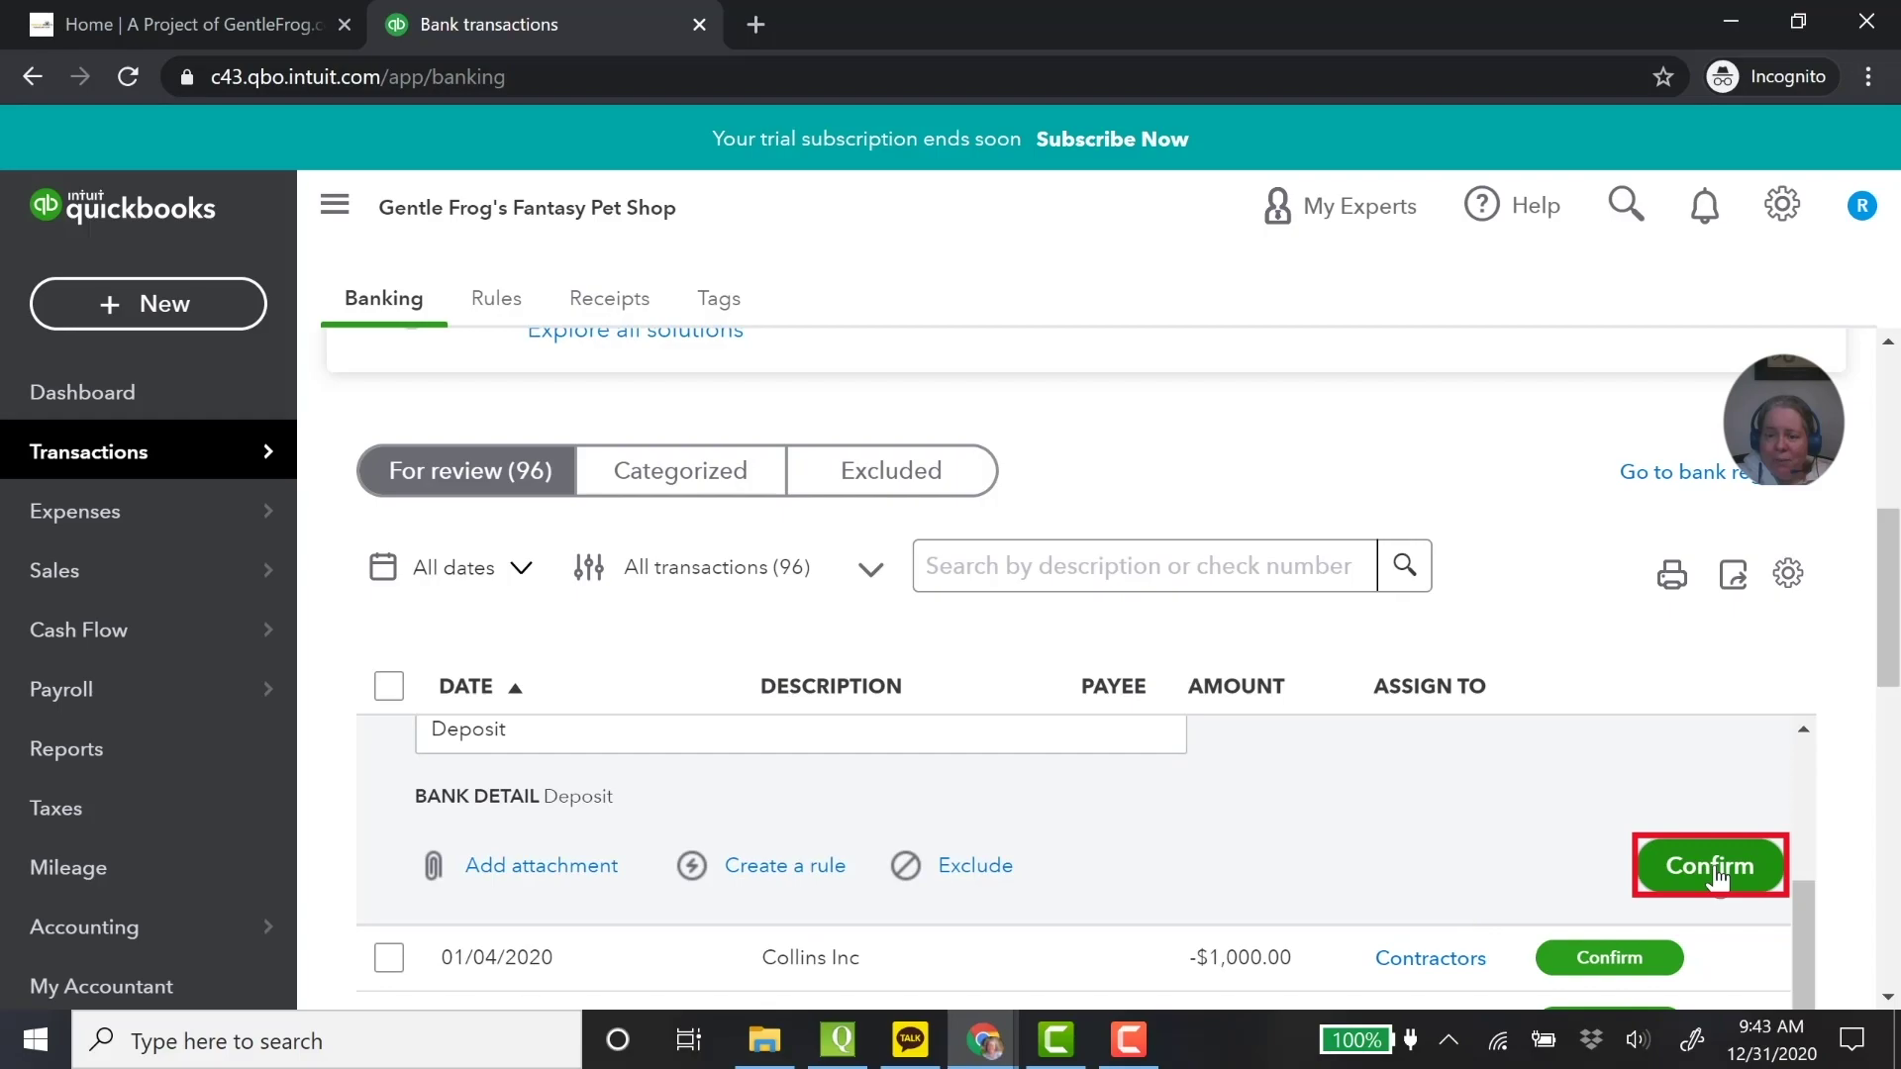
click(1713, 869)
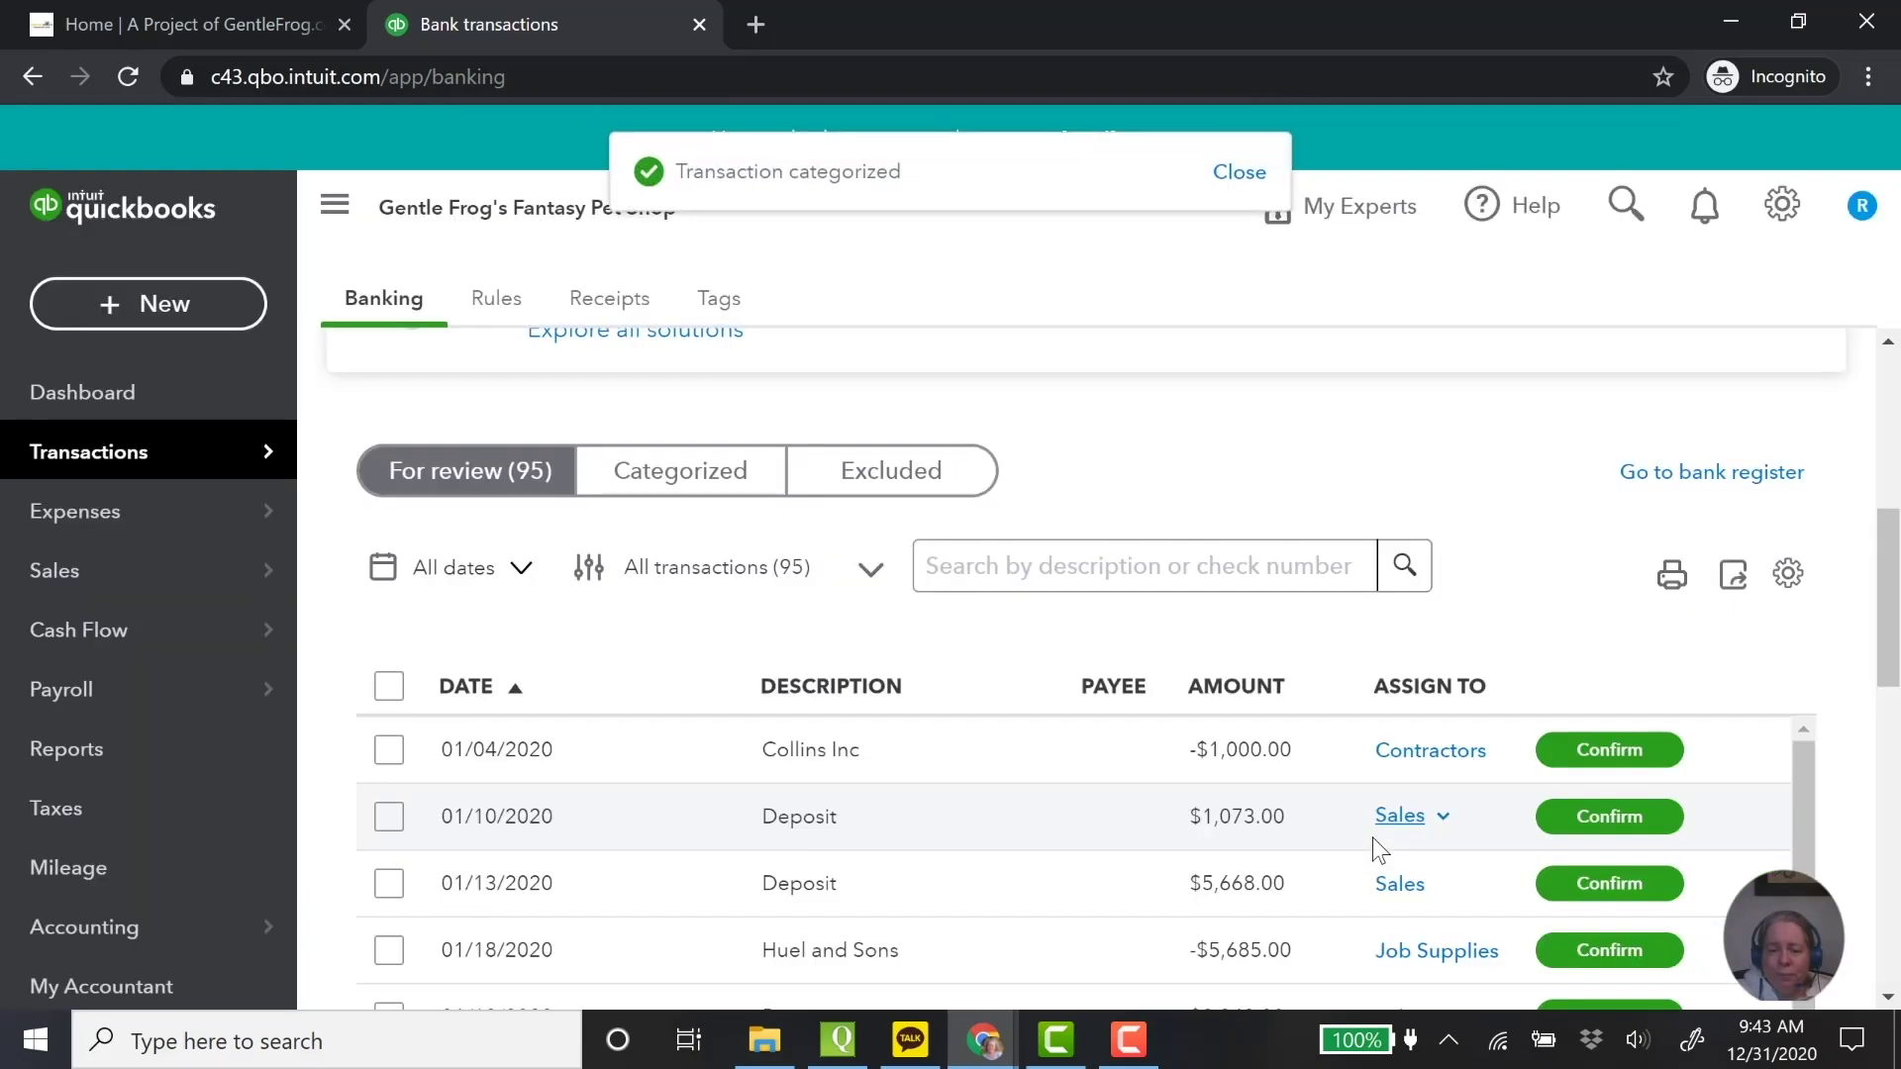
Step: Expand the Collins Inc transaction and add Collins, Inc. as a new vendor payee
scroll(1578, 687, down, 3)
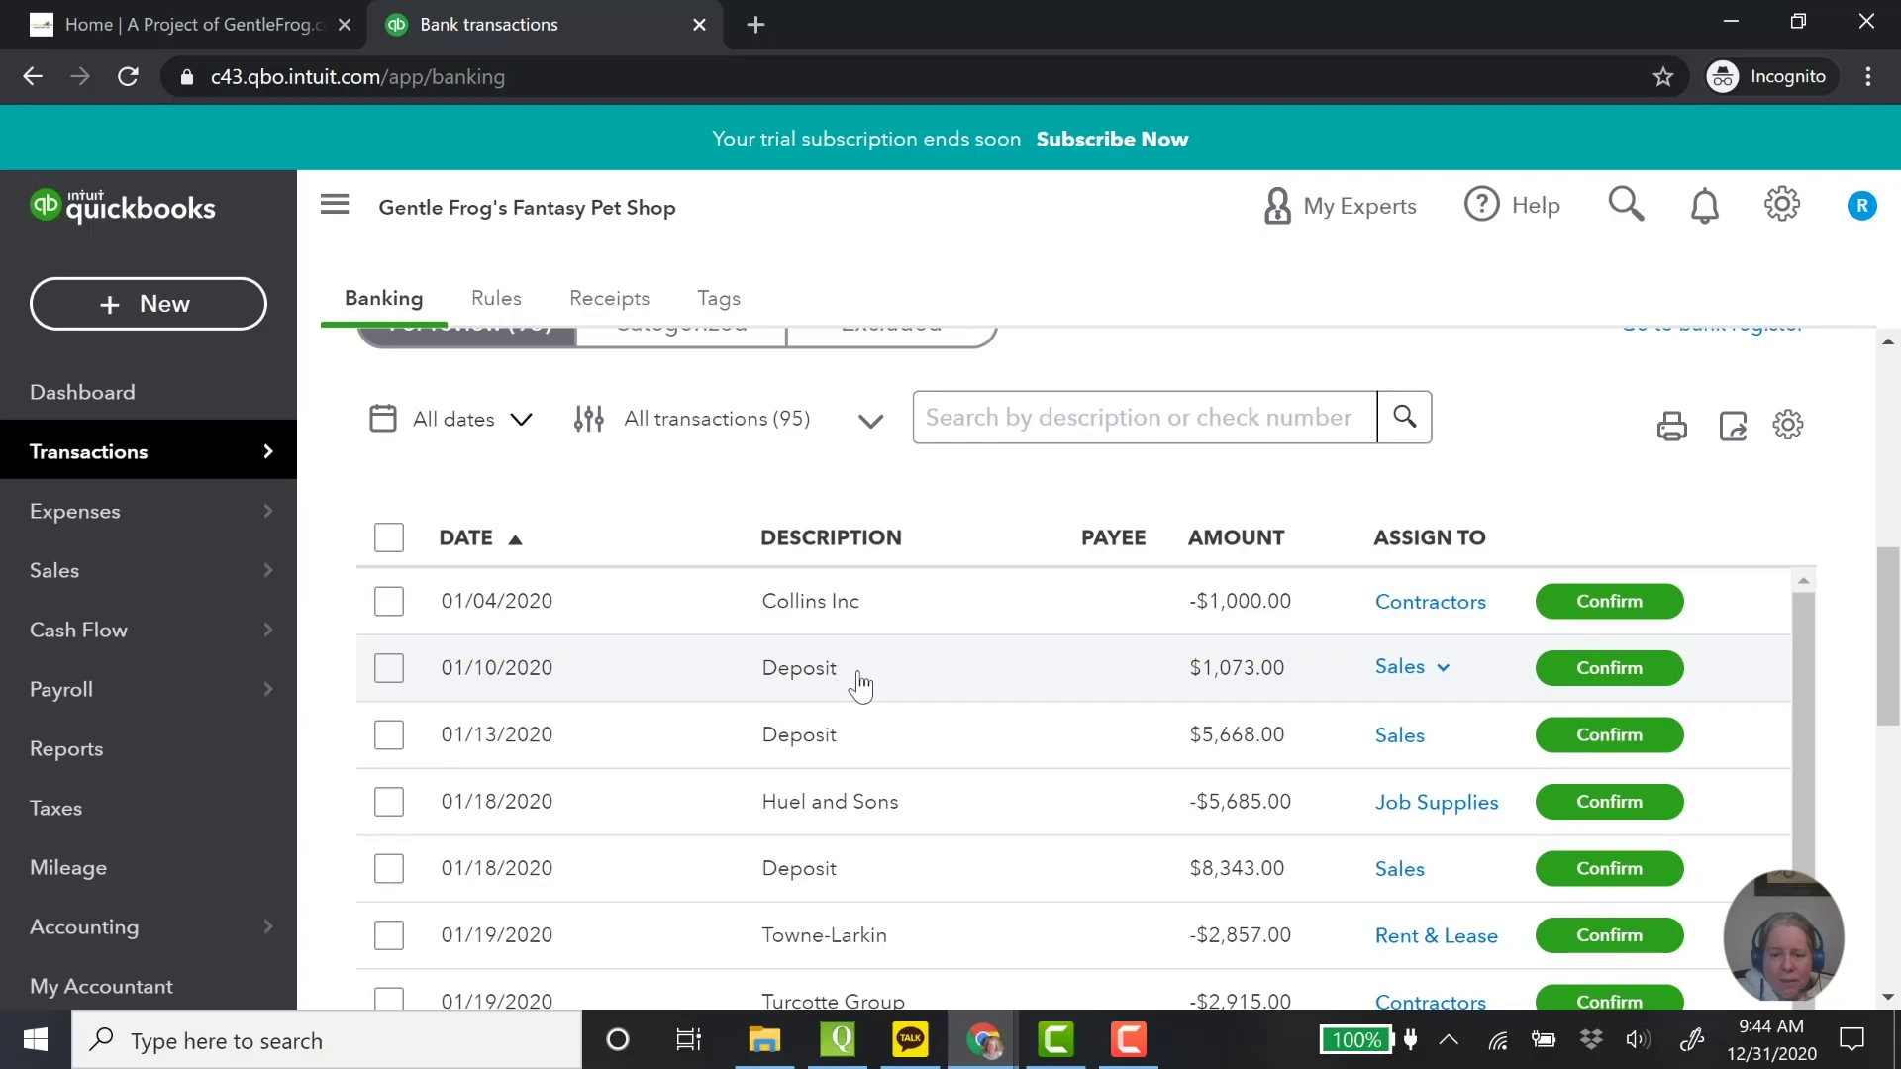
click(848, 600)
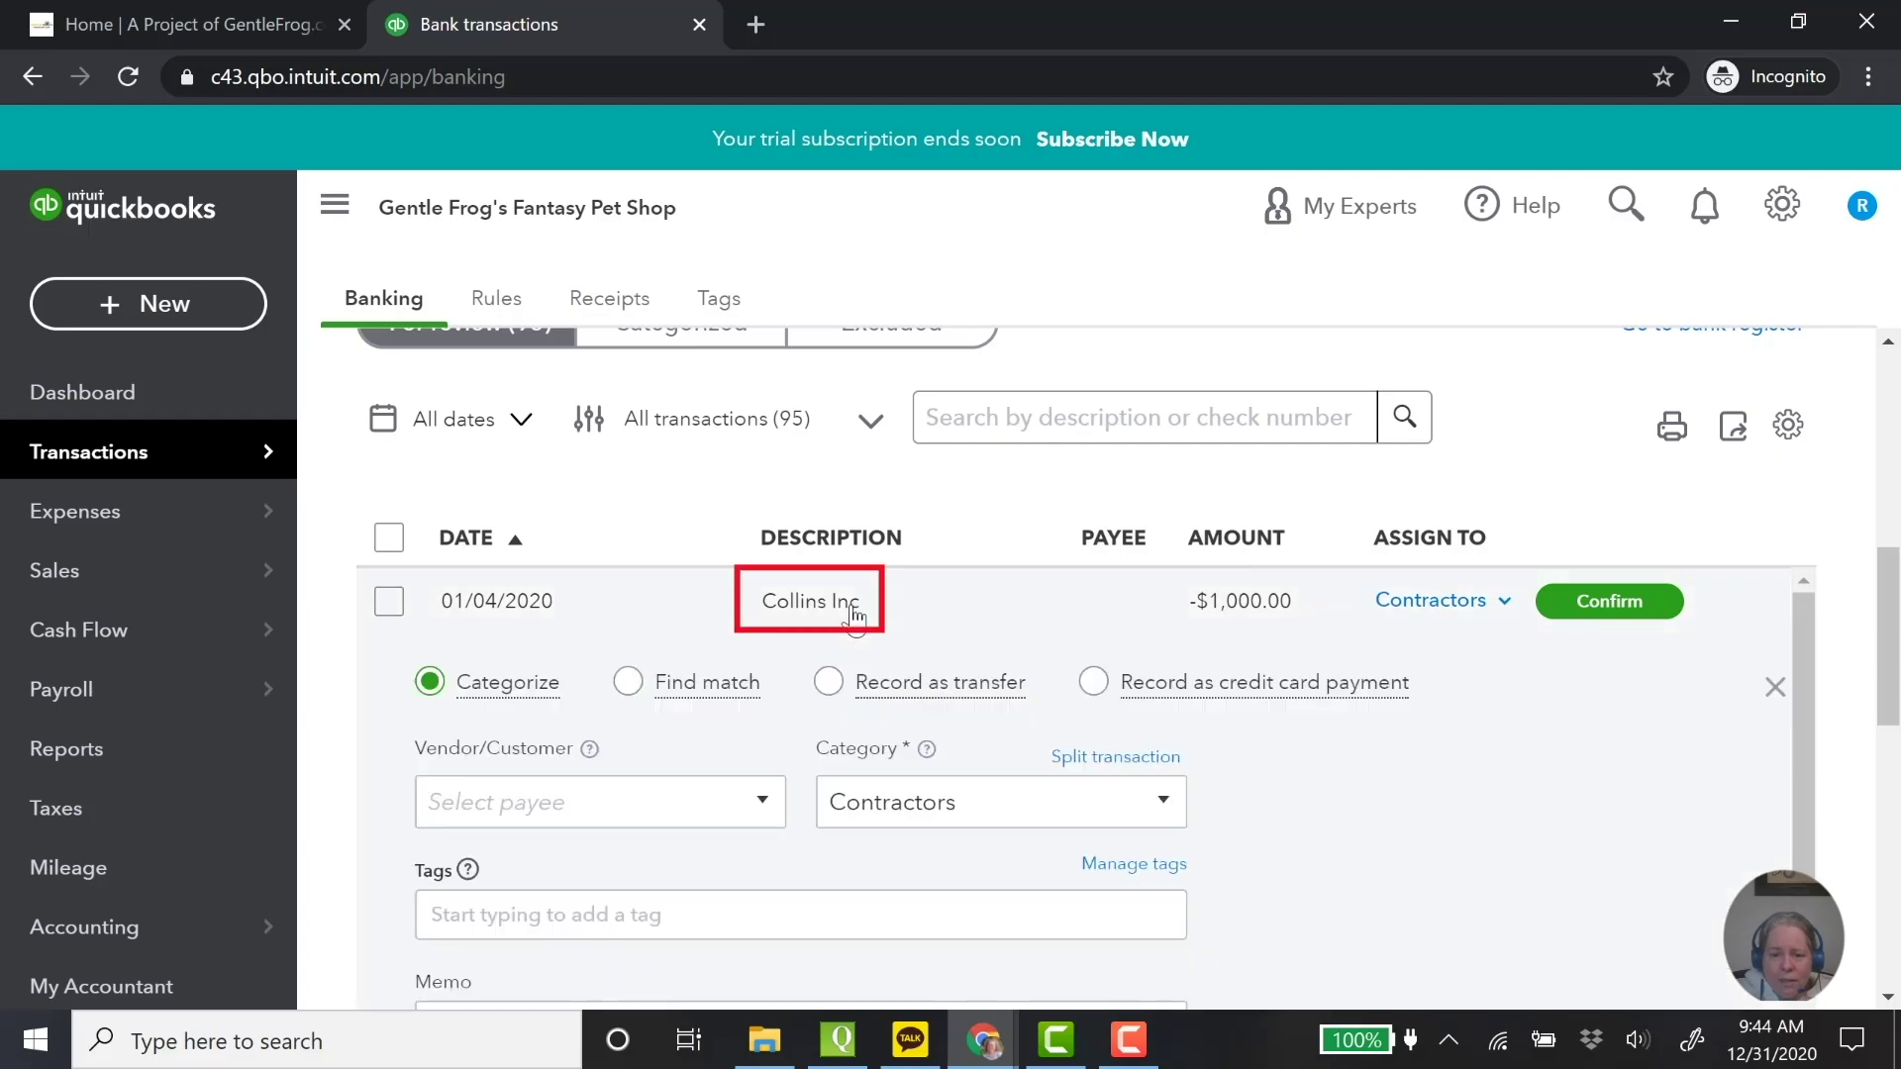
click(618, 794)
scroll(619, 795, down, 1)
text(Collins, Inc.)
key(Return)
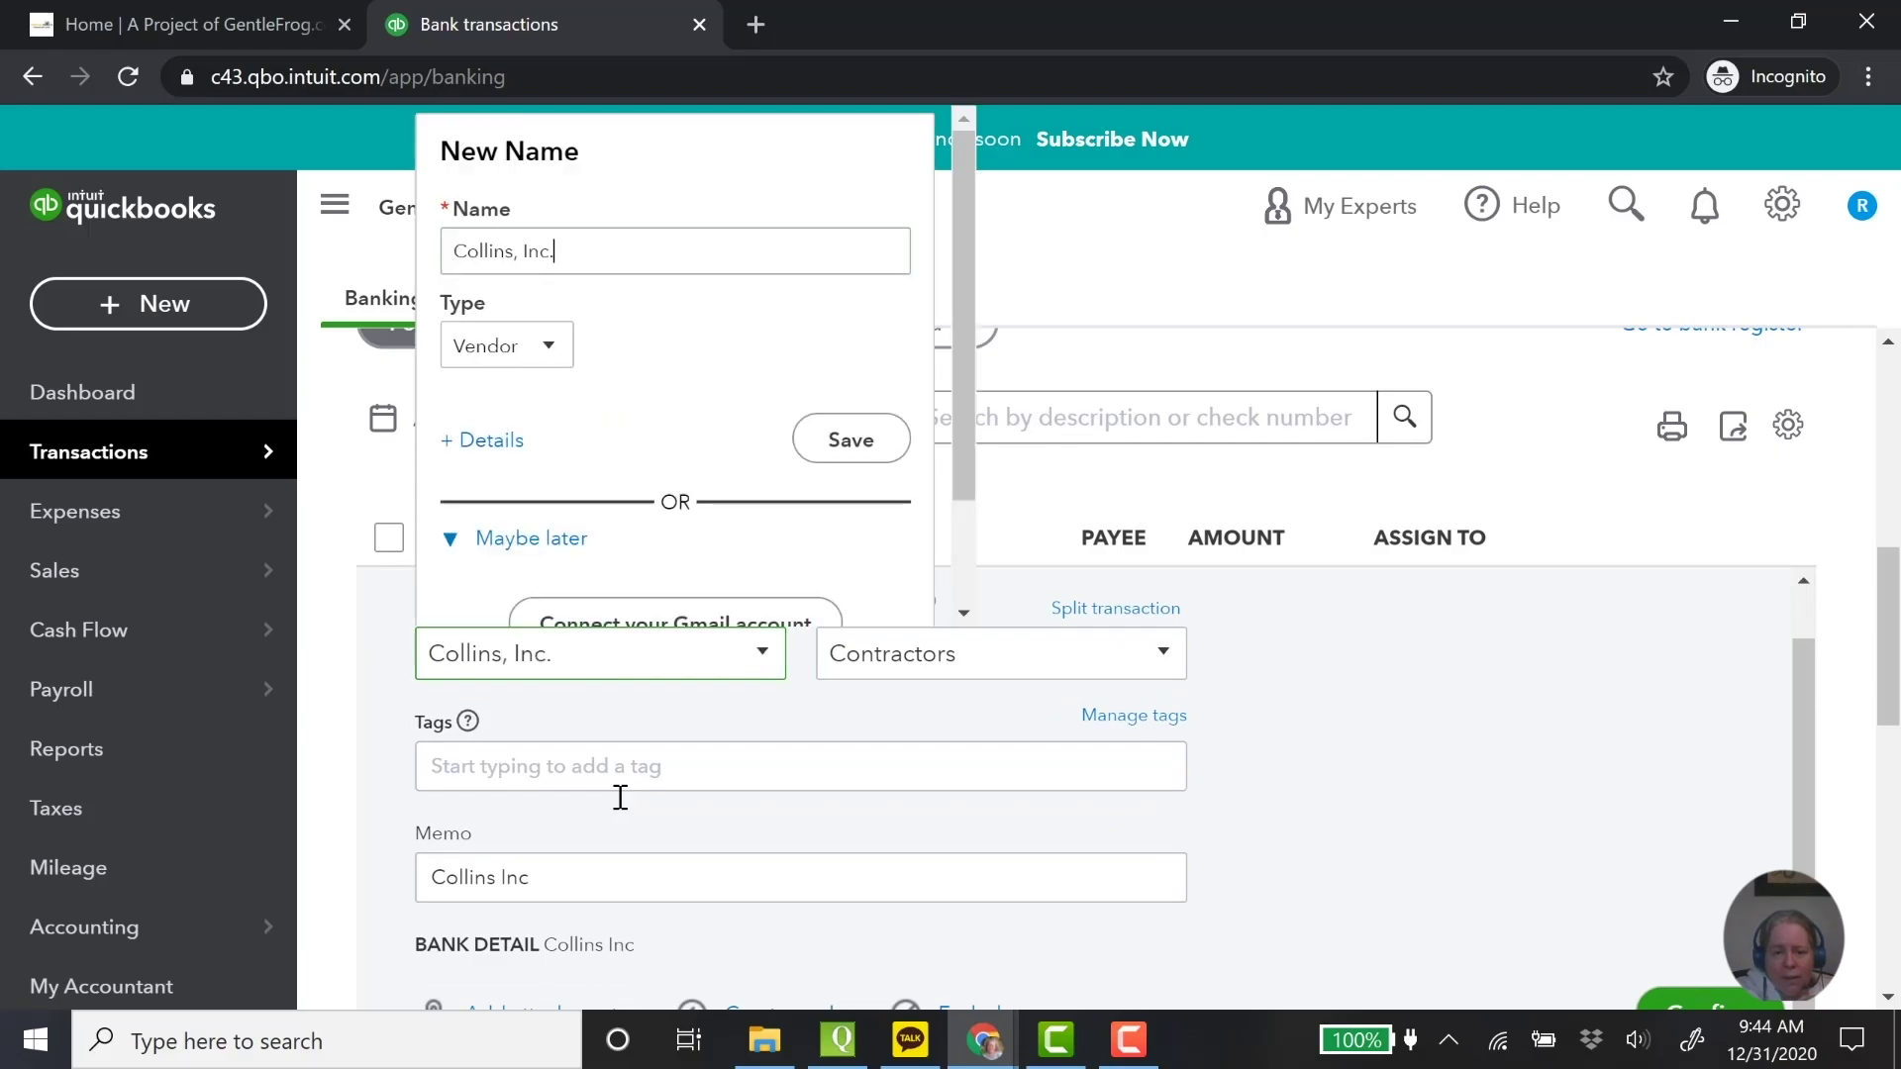
key(Return)
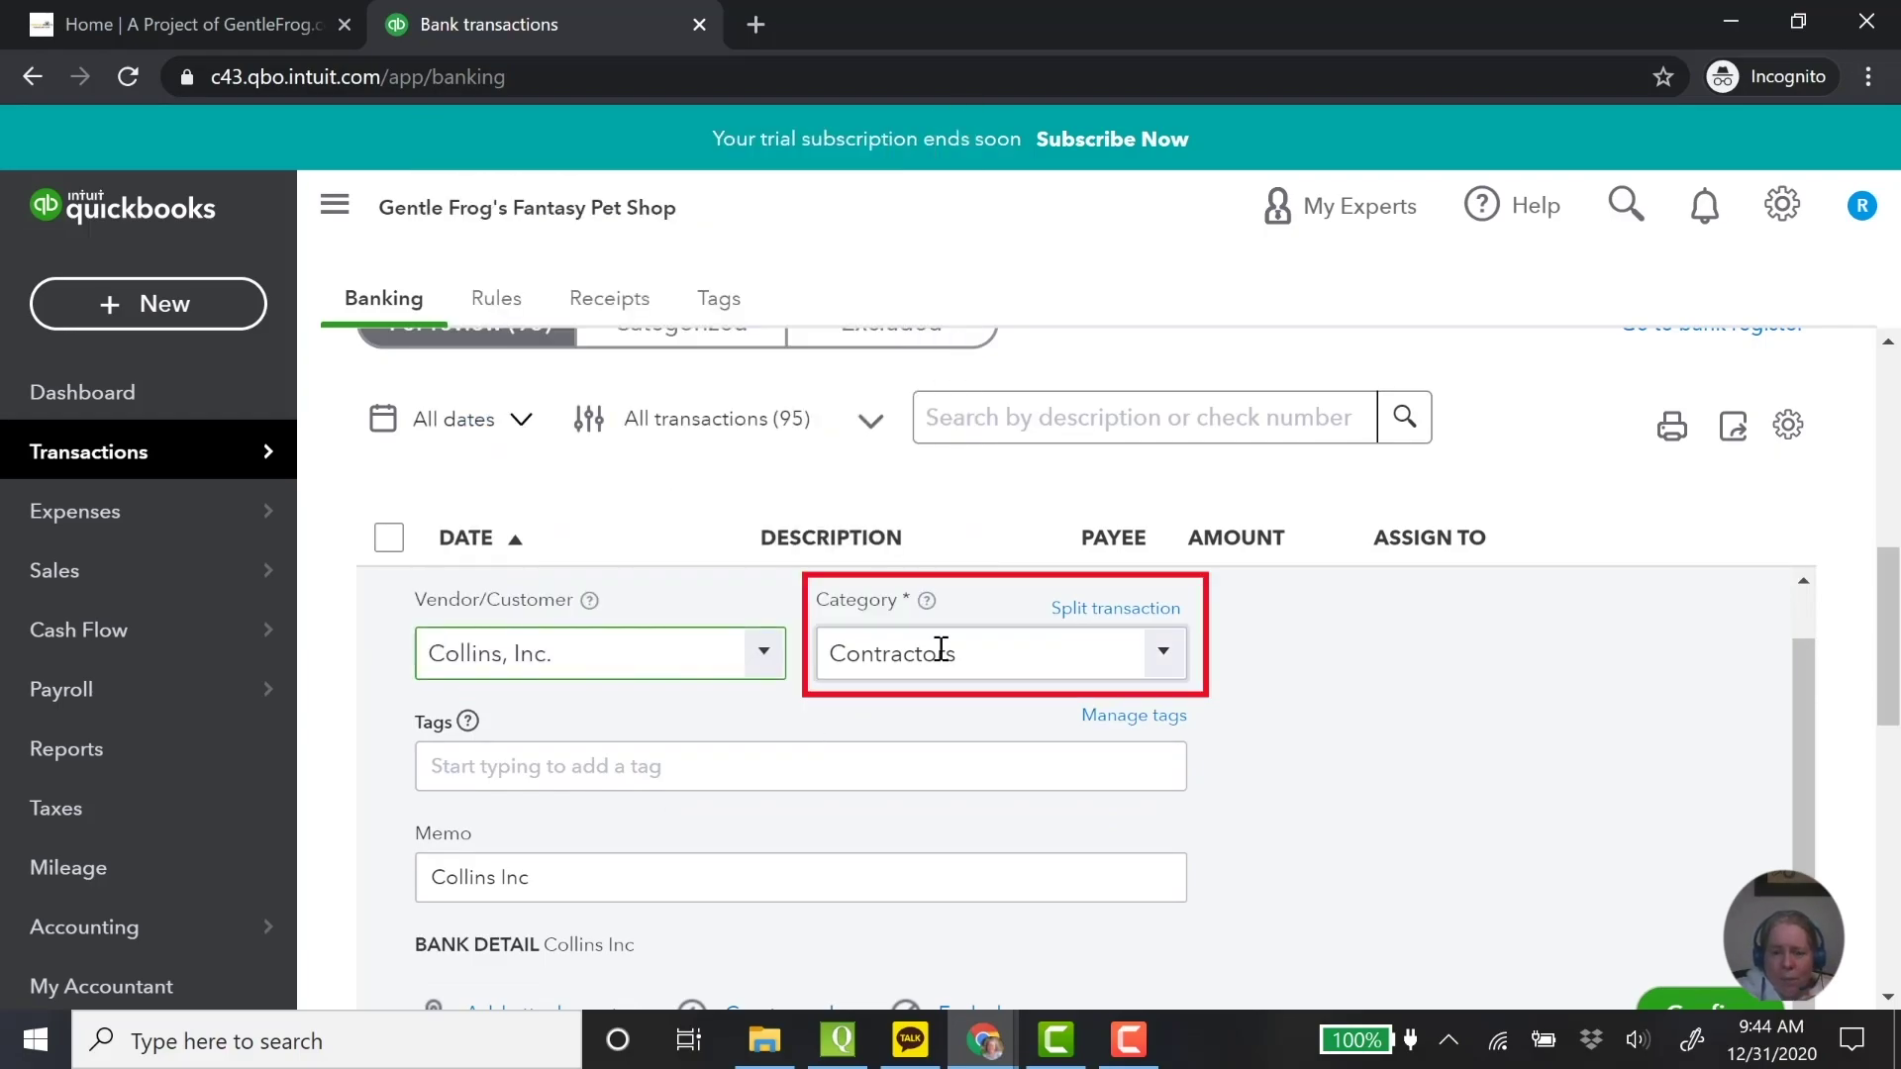
Step: Categorize it as Legal & Professional Services and confirm the transaction
click(941, 650)
click(1164, 651)
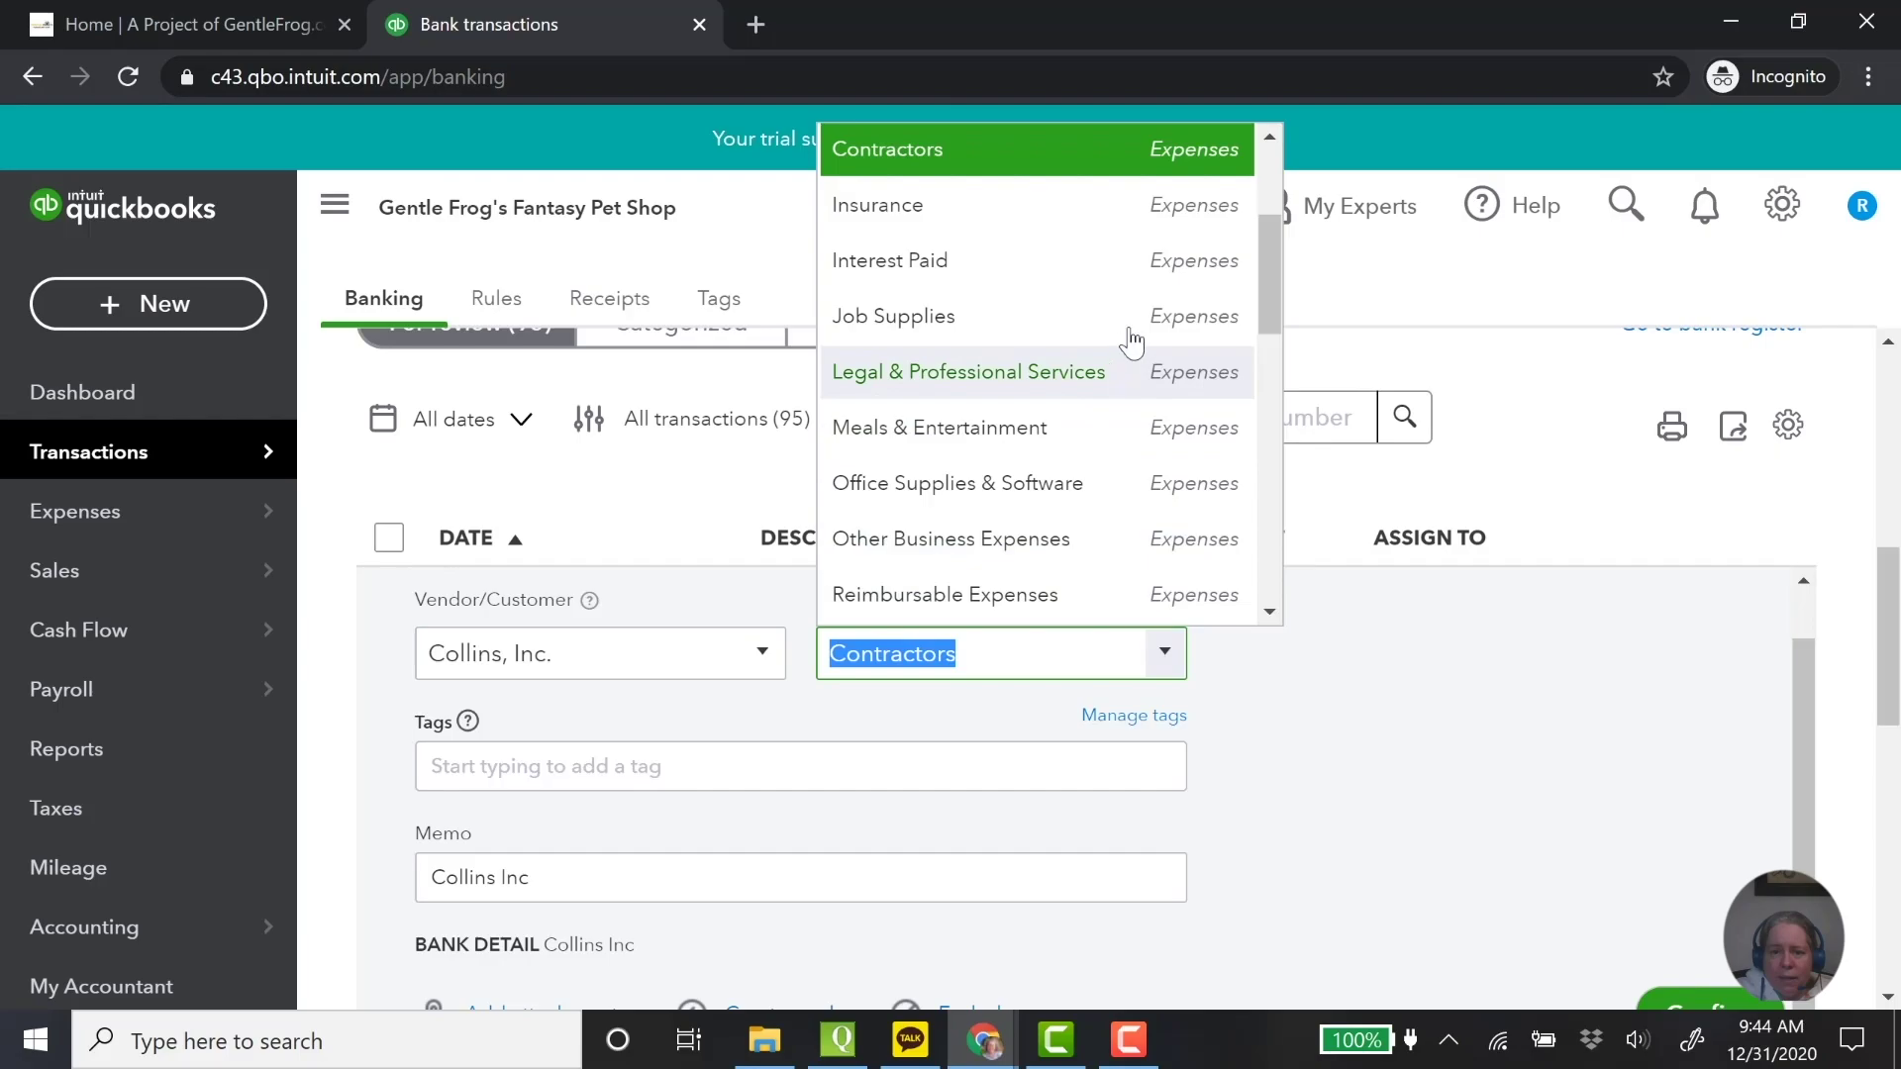
scroll(1131, 341, up, 3)
scroll(1119, 377, down, 3)
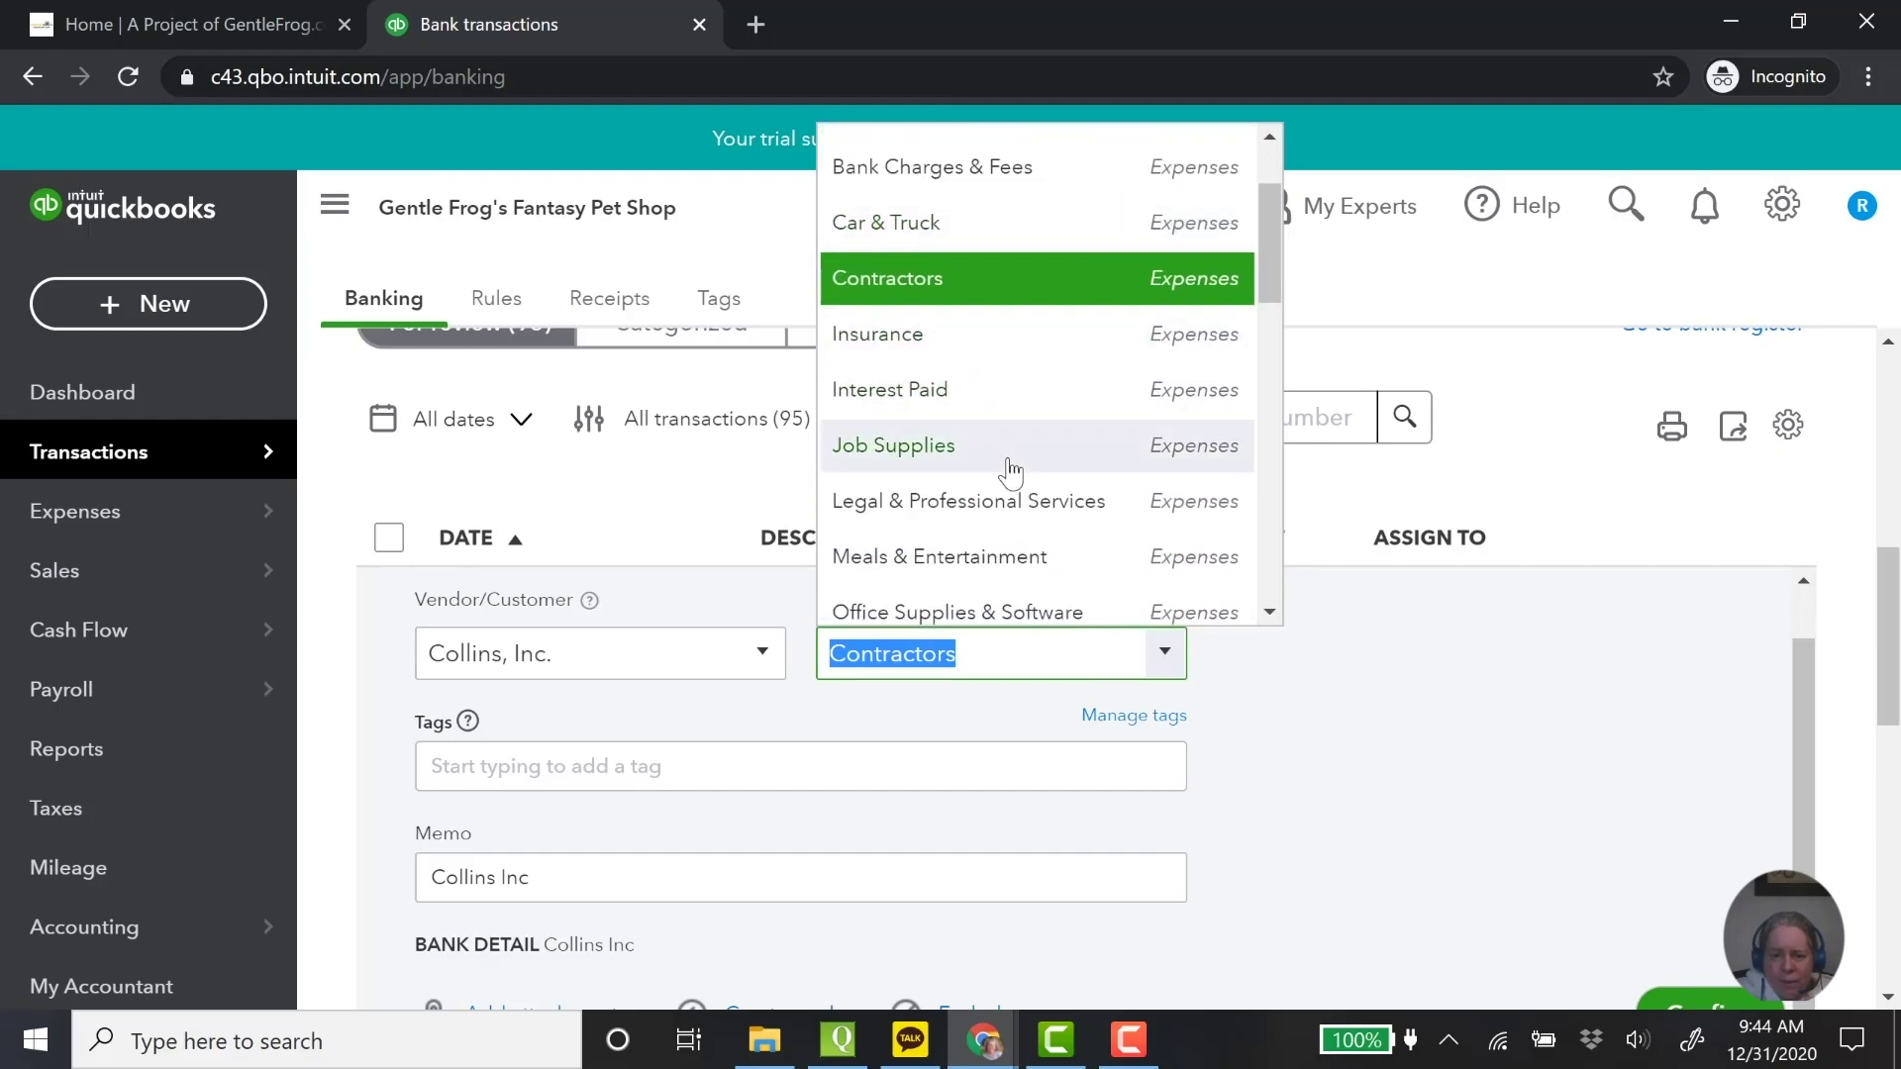
click(1016, 503)
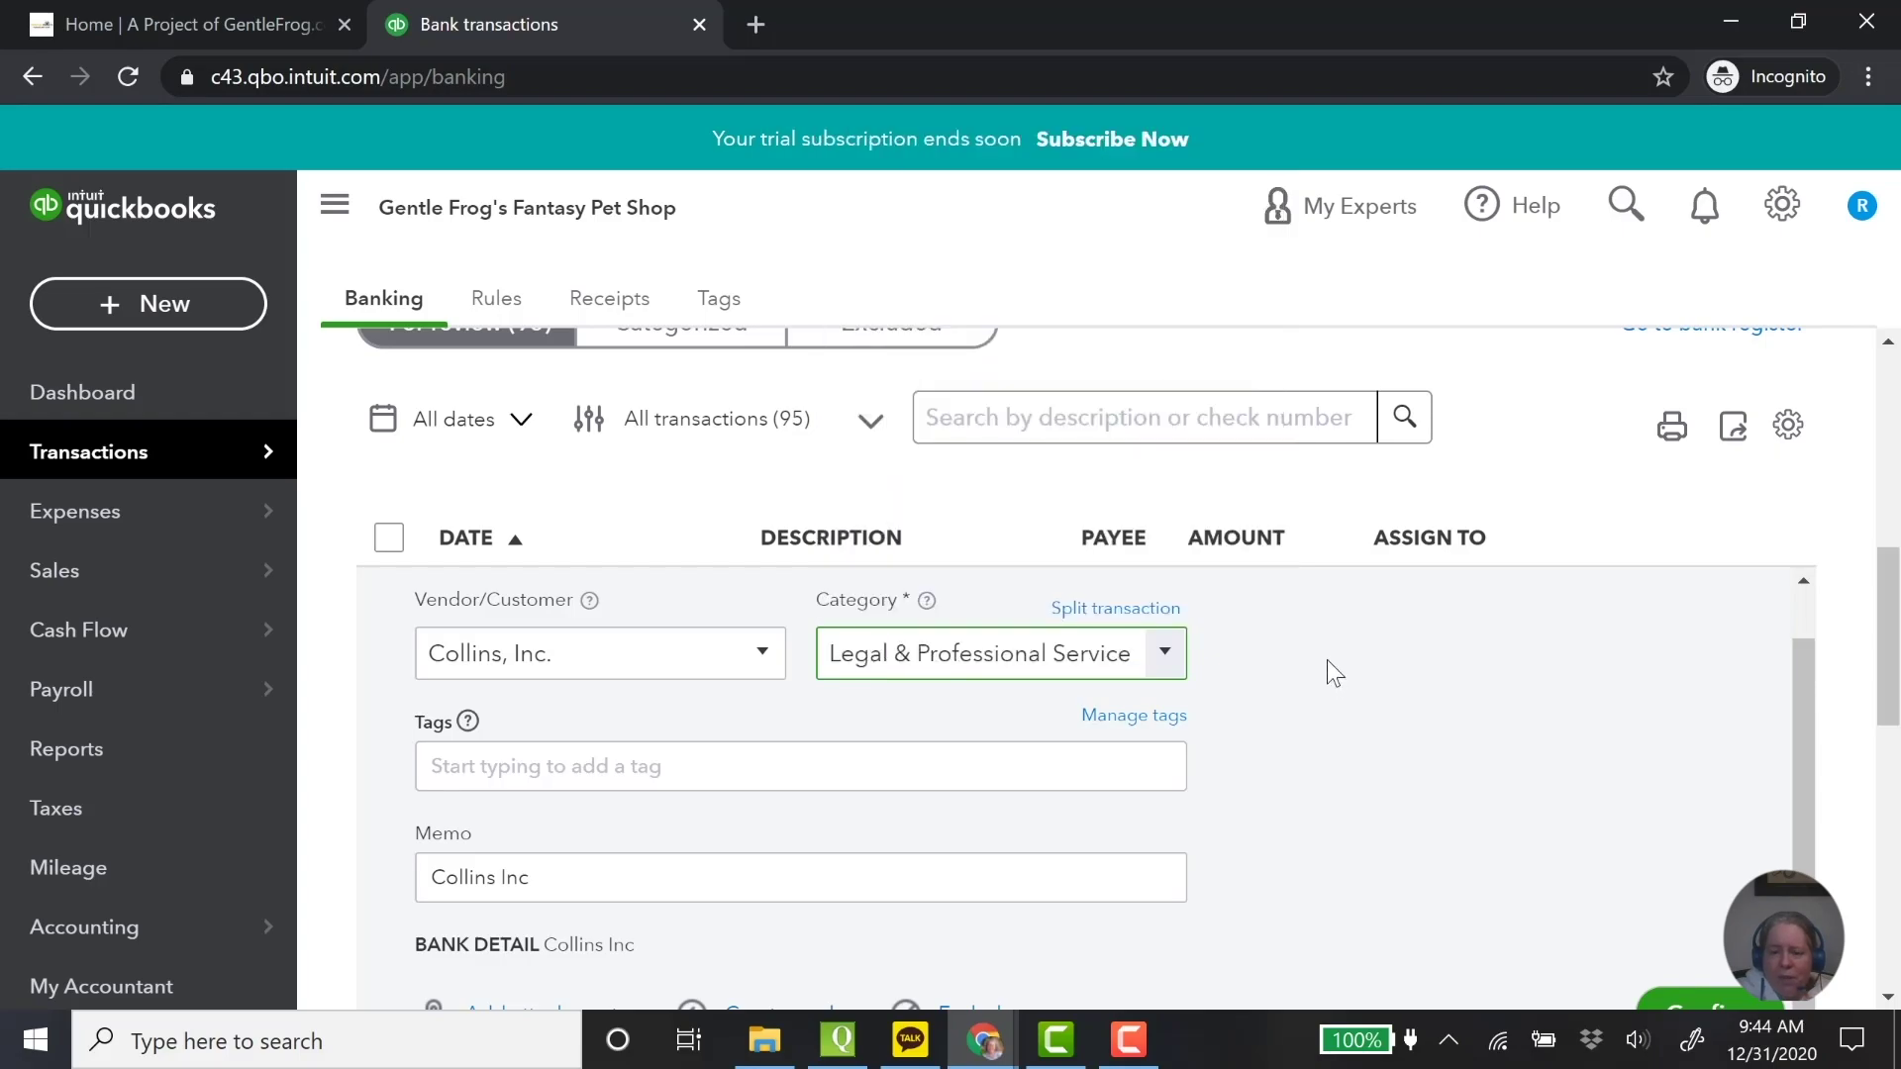
scroll(1399, 770, down, 2)
scroll(1421, 847, down, 2)
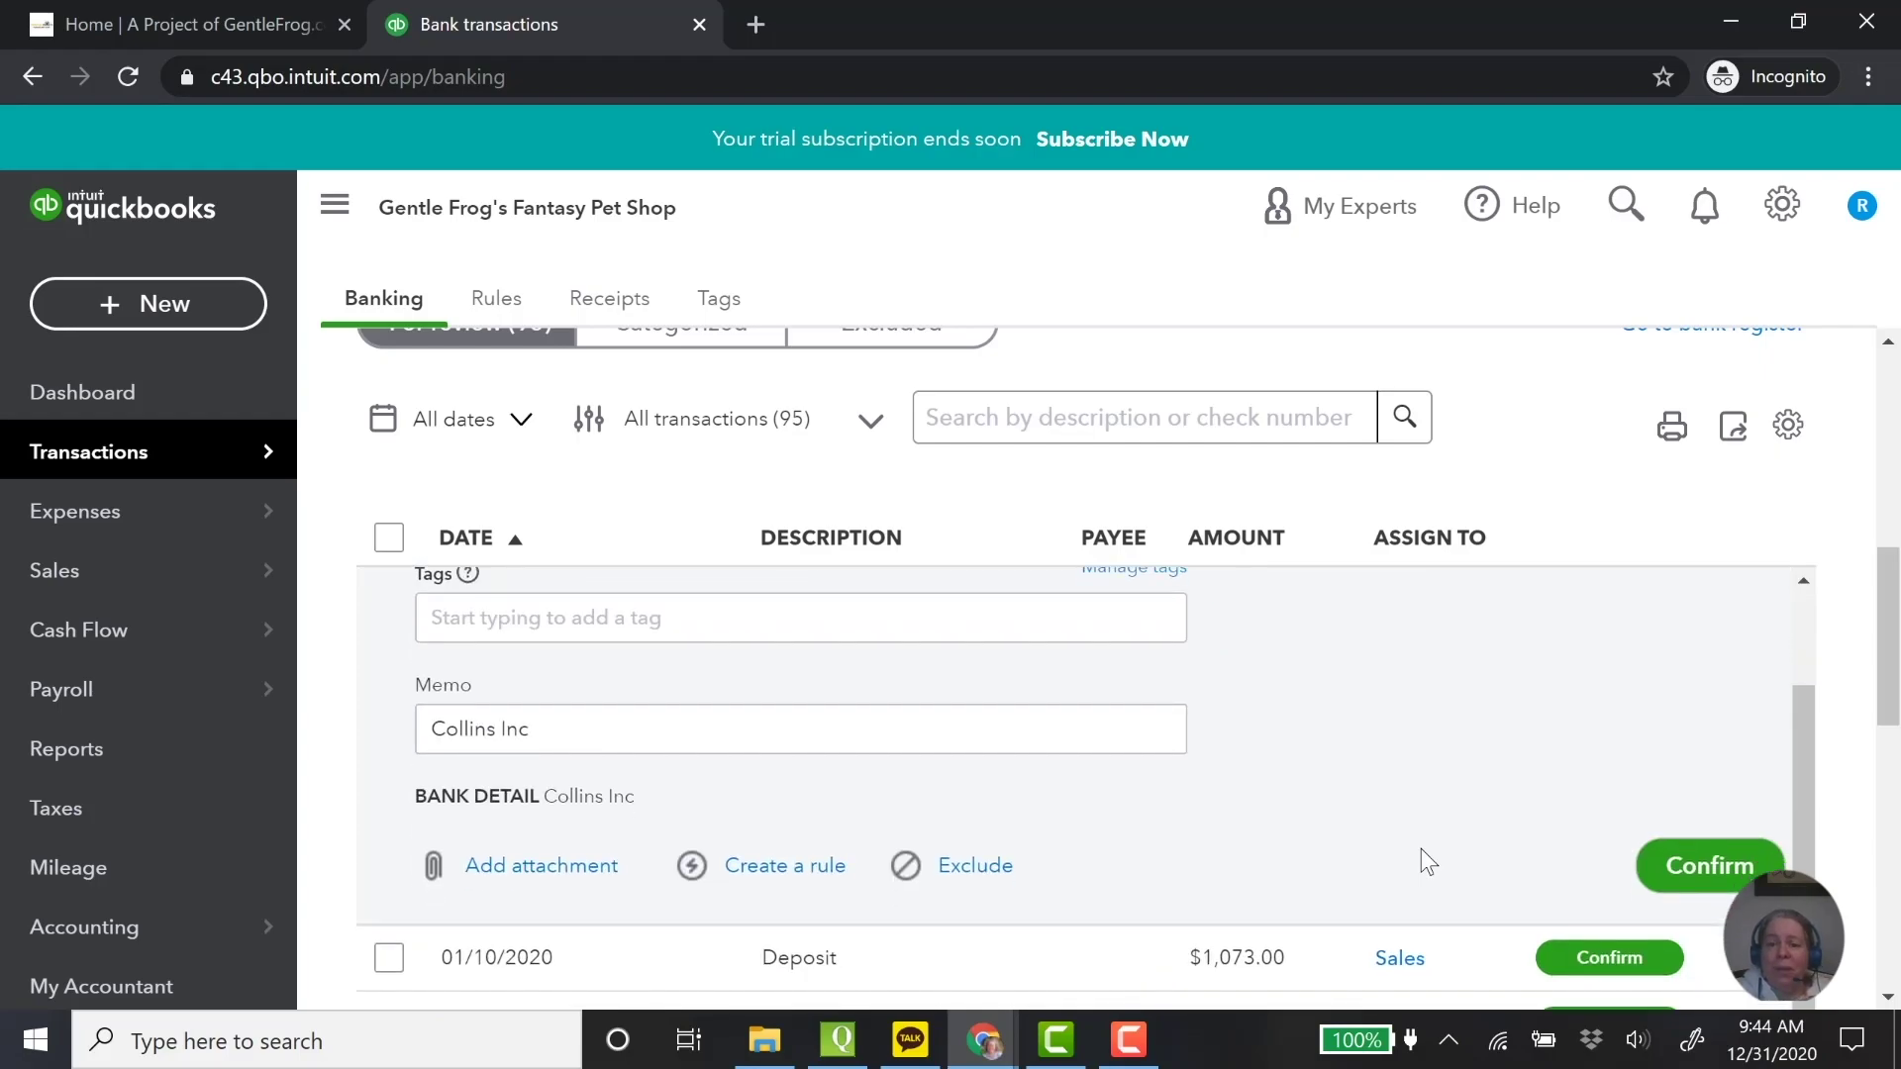
click(1709, 868)
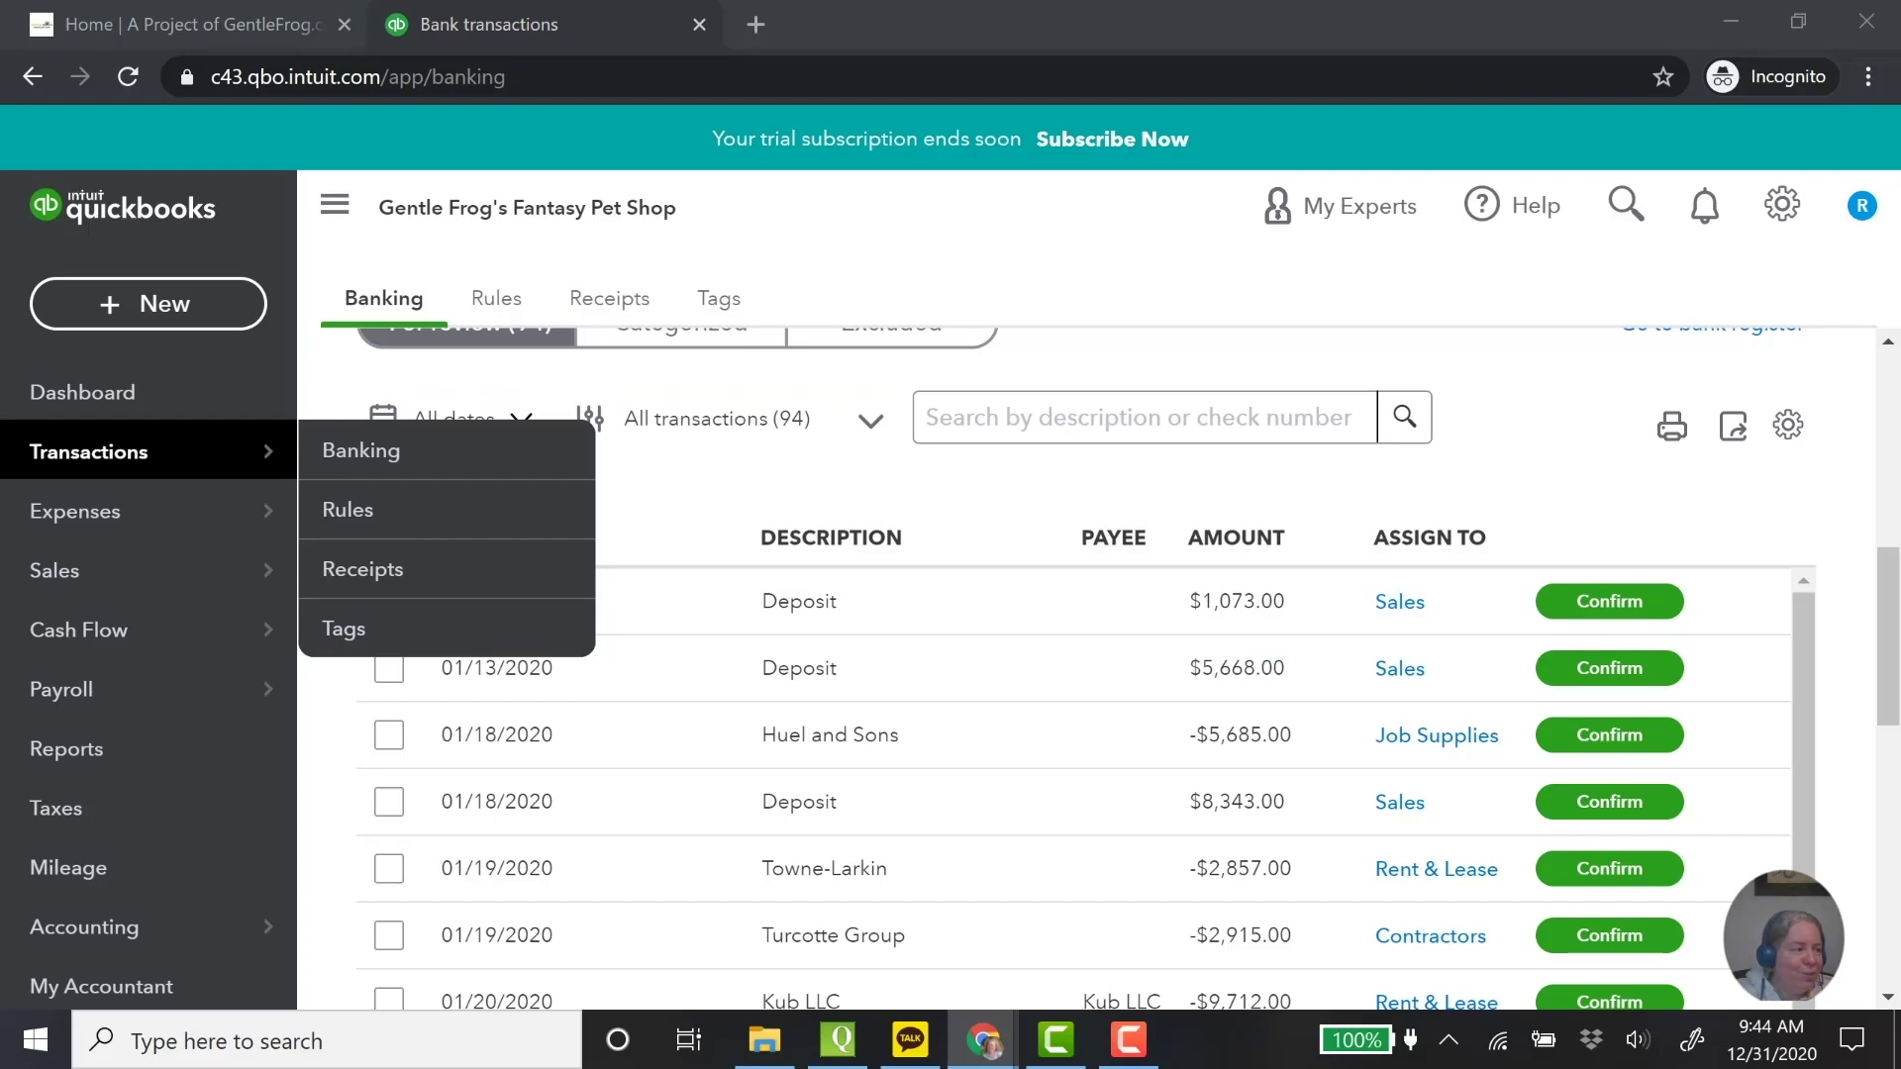
Step: Bring Google Drive on screen and open the shop's Invoices folder
drag(0, 106, 1483, 102)
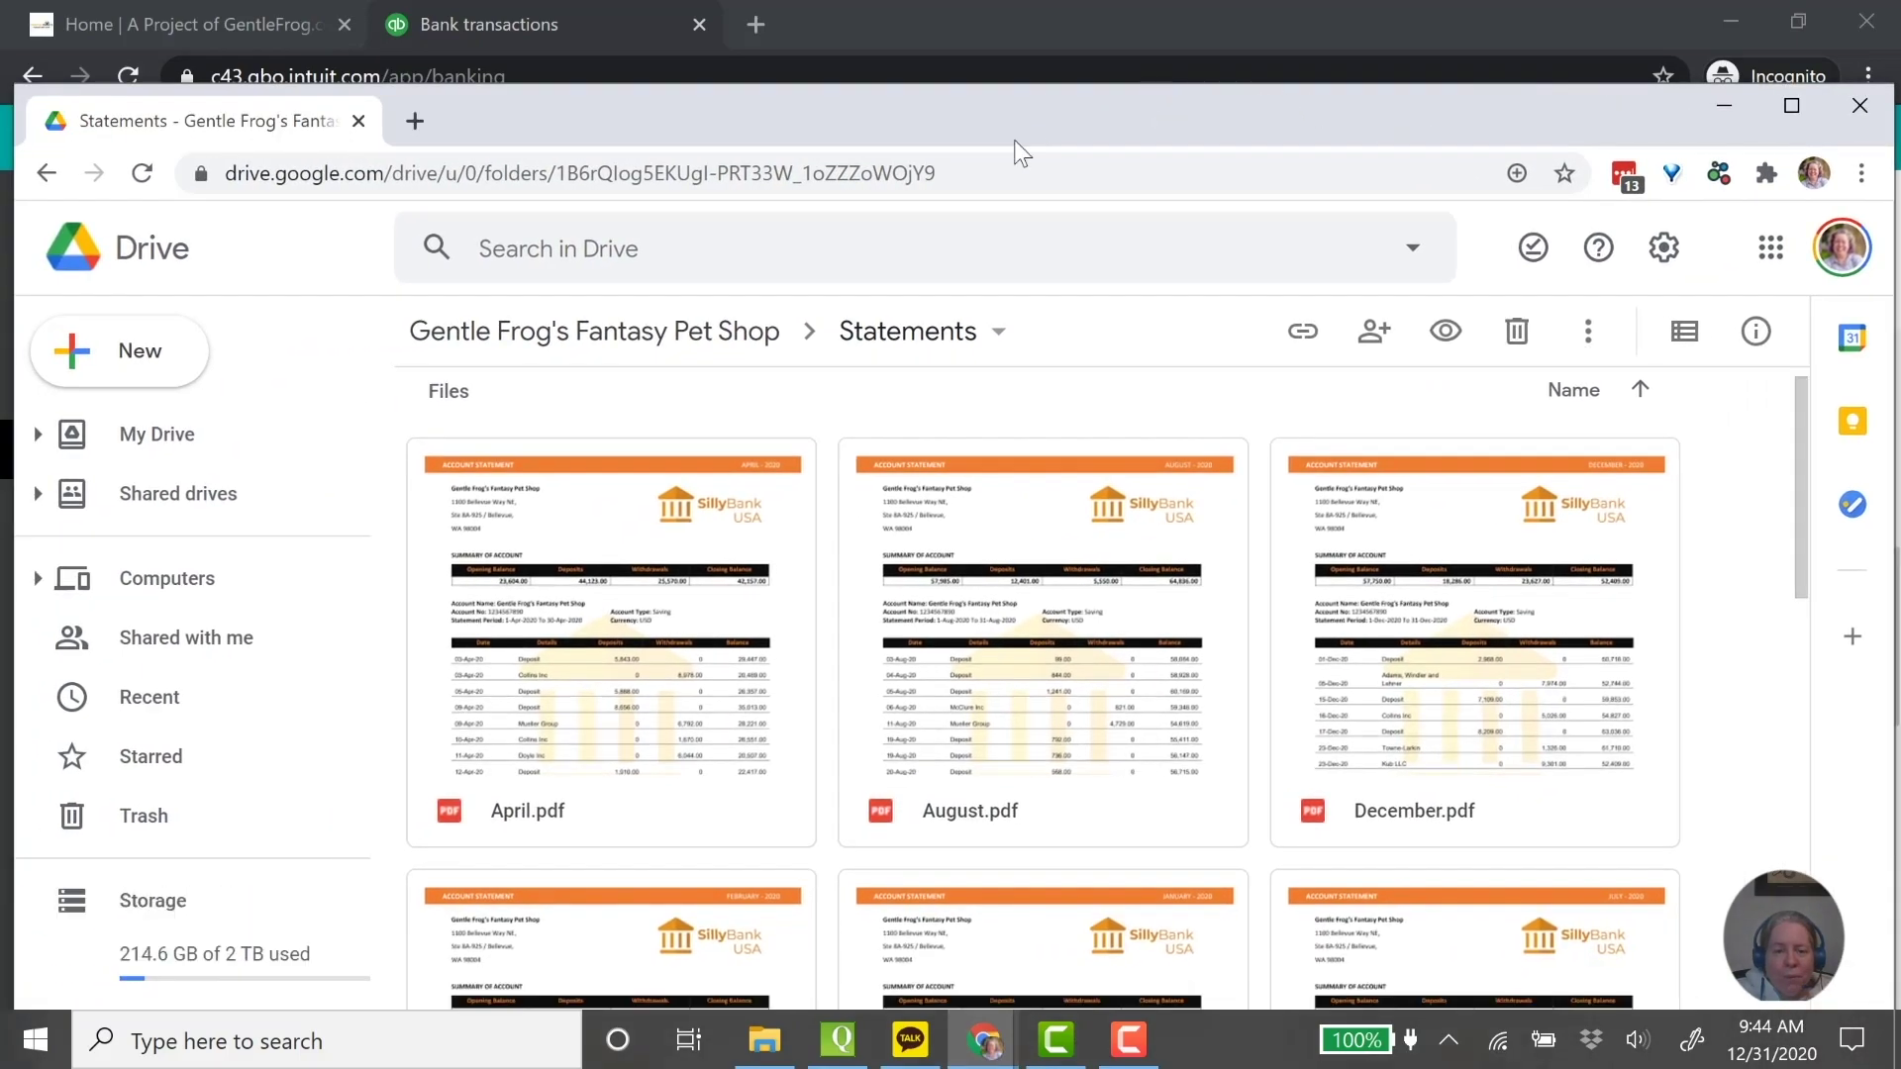
drag(977, 122, 1000, 87)
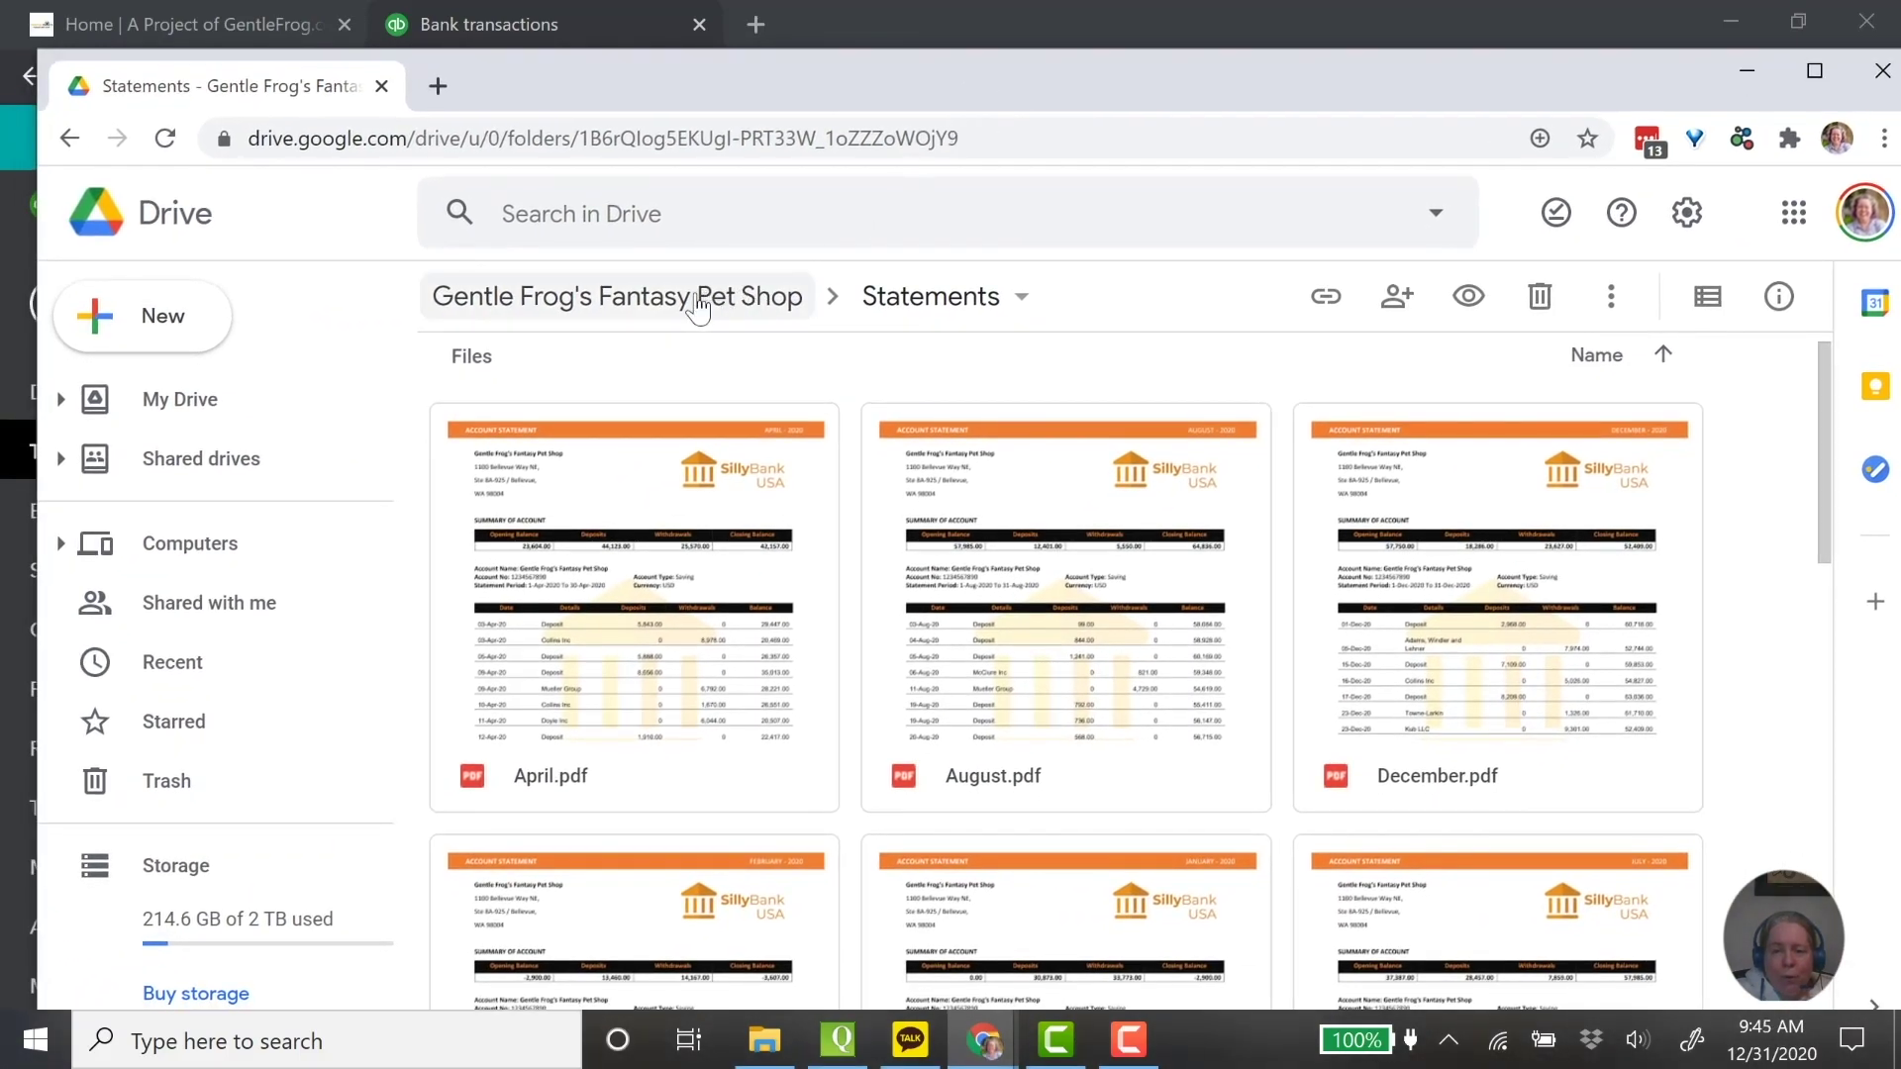
click(742, 299)
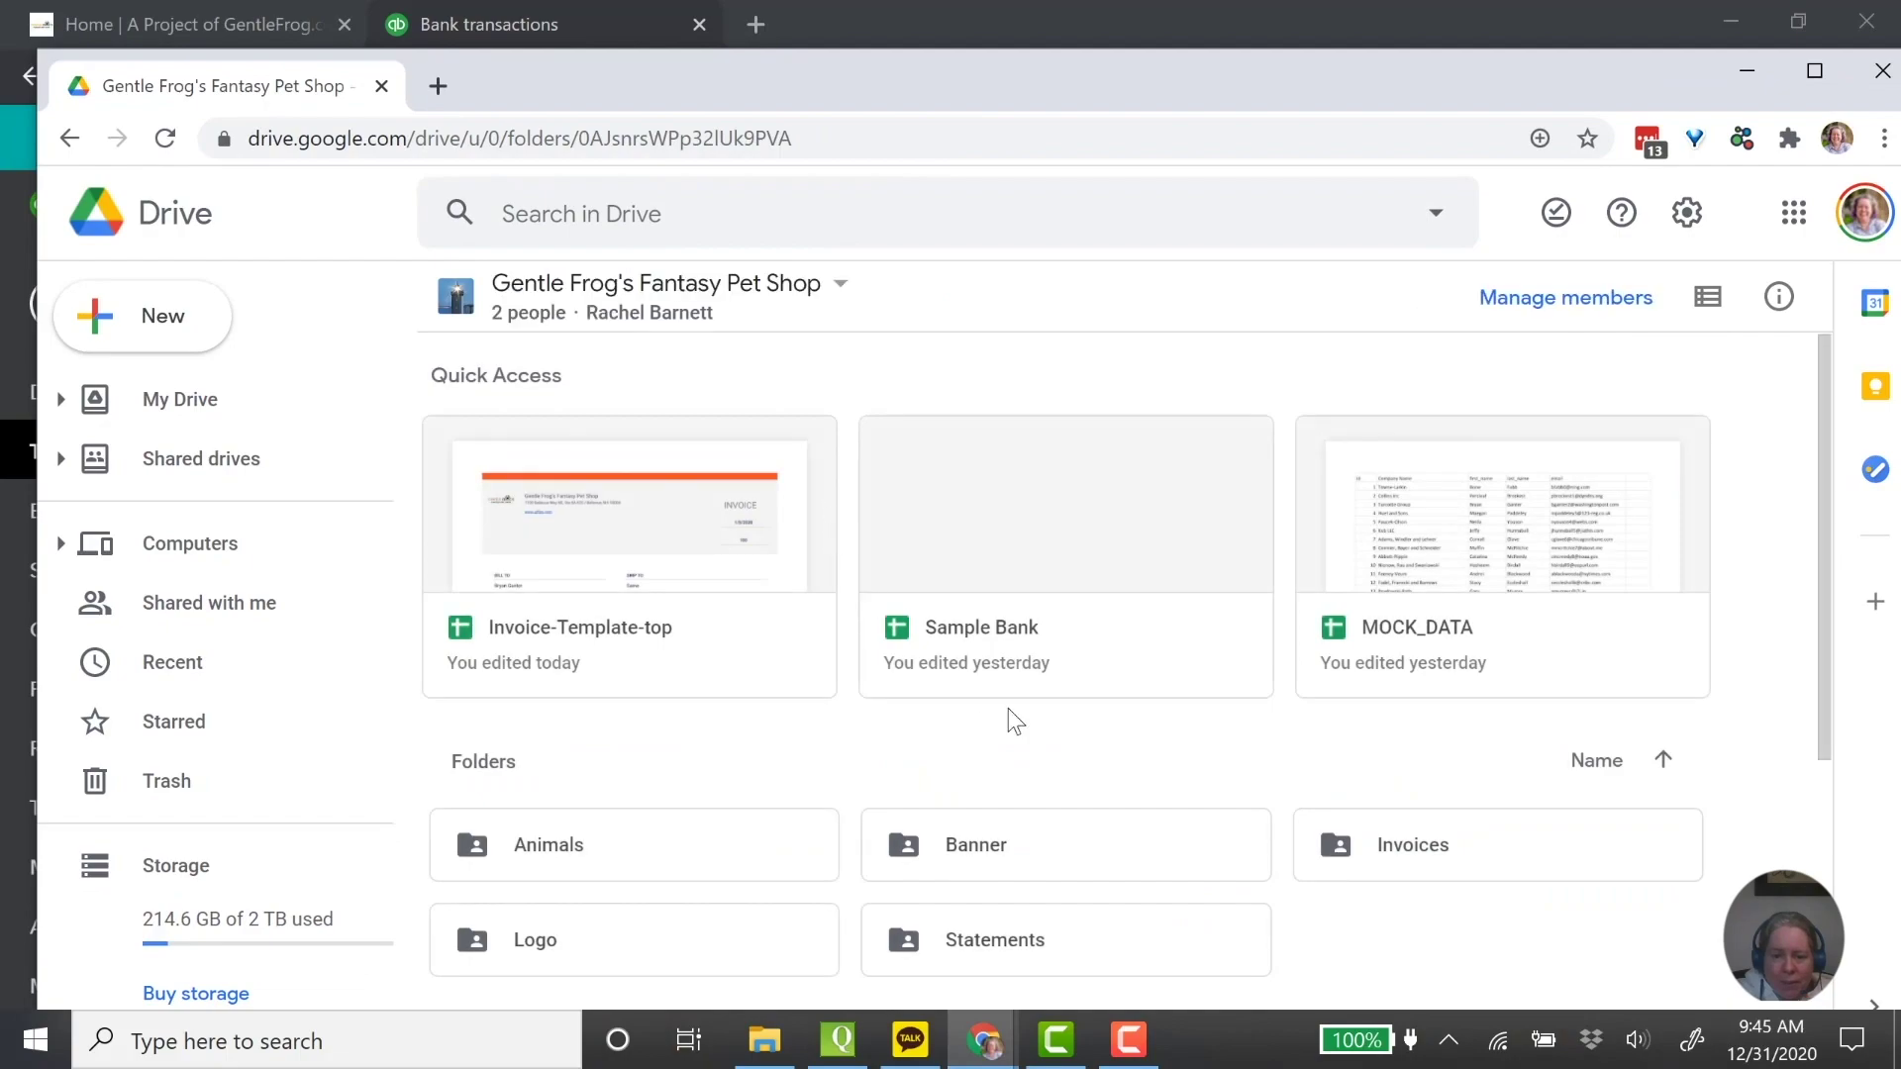
scroll(1069, 812, down, 2)
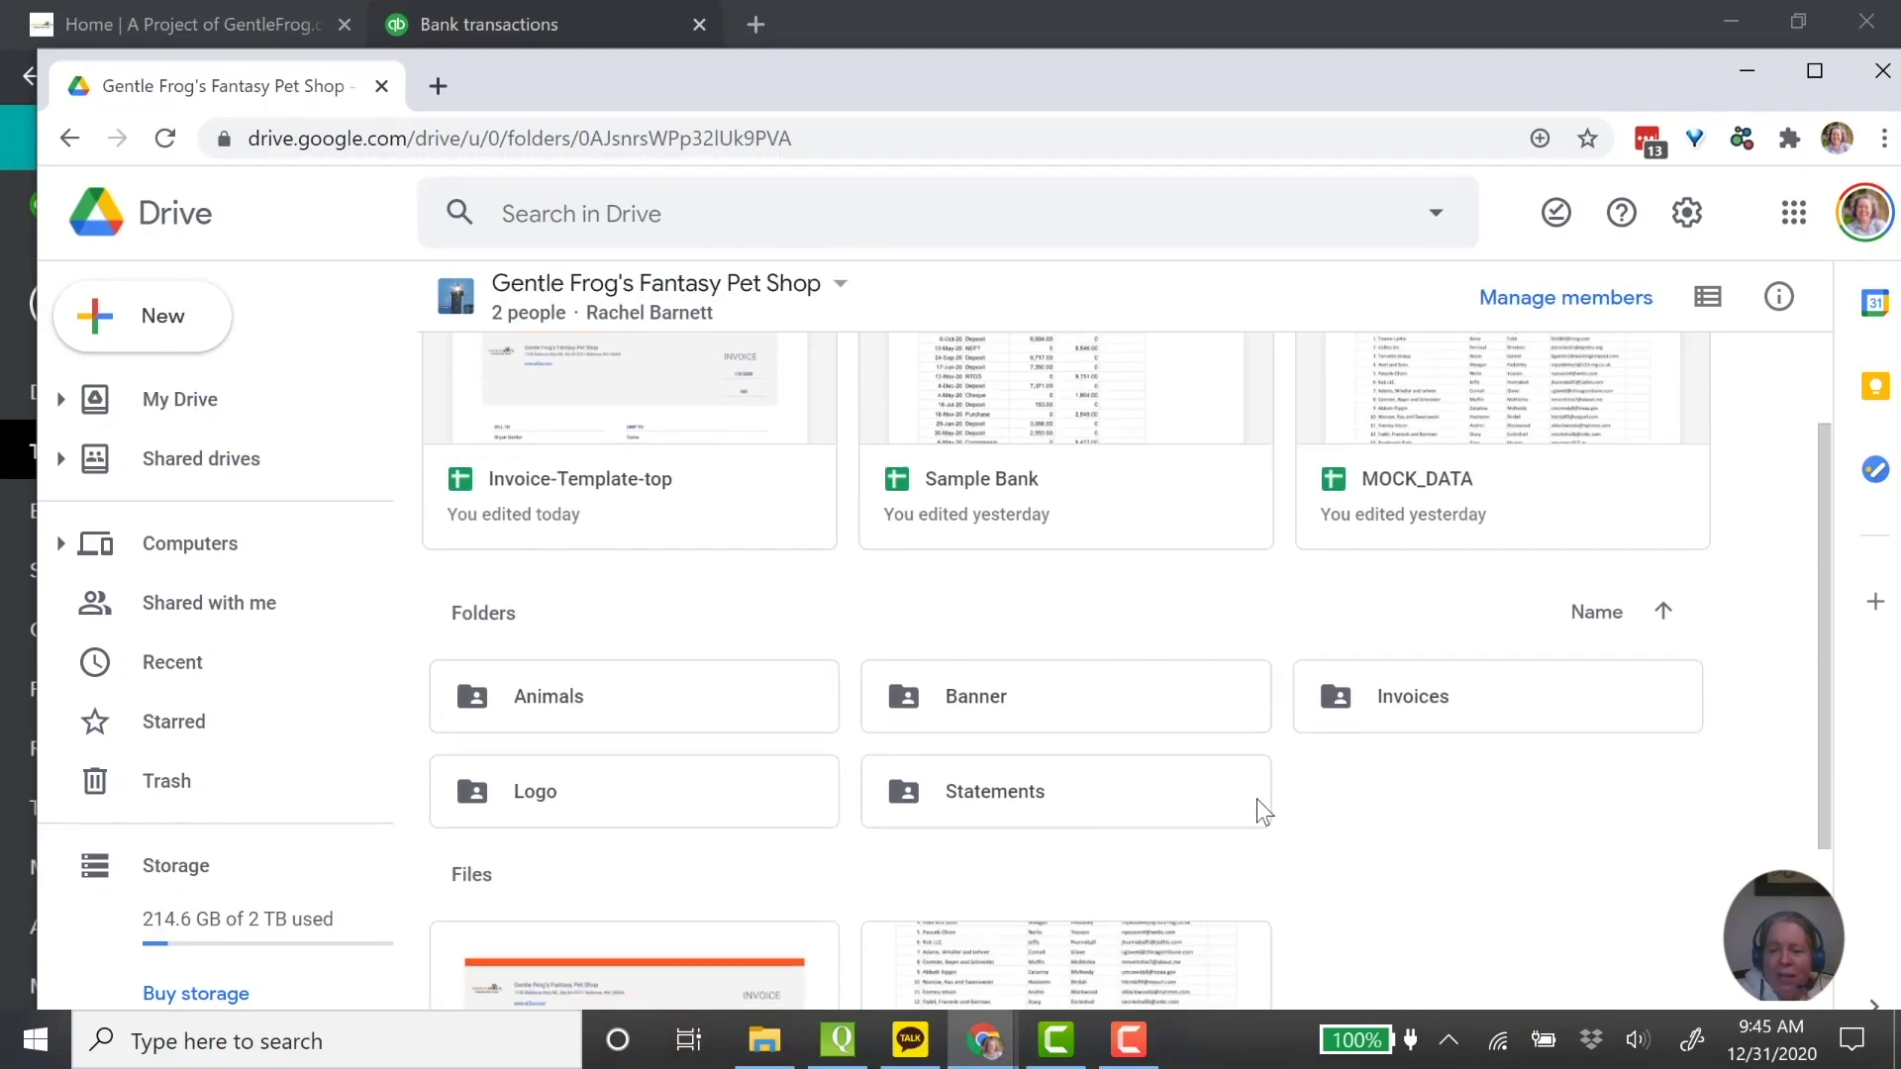
double_click(1422, 711)
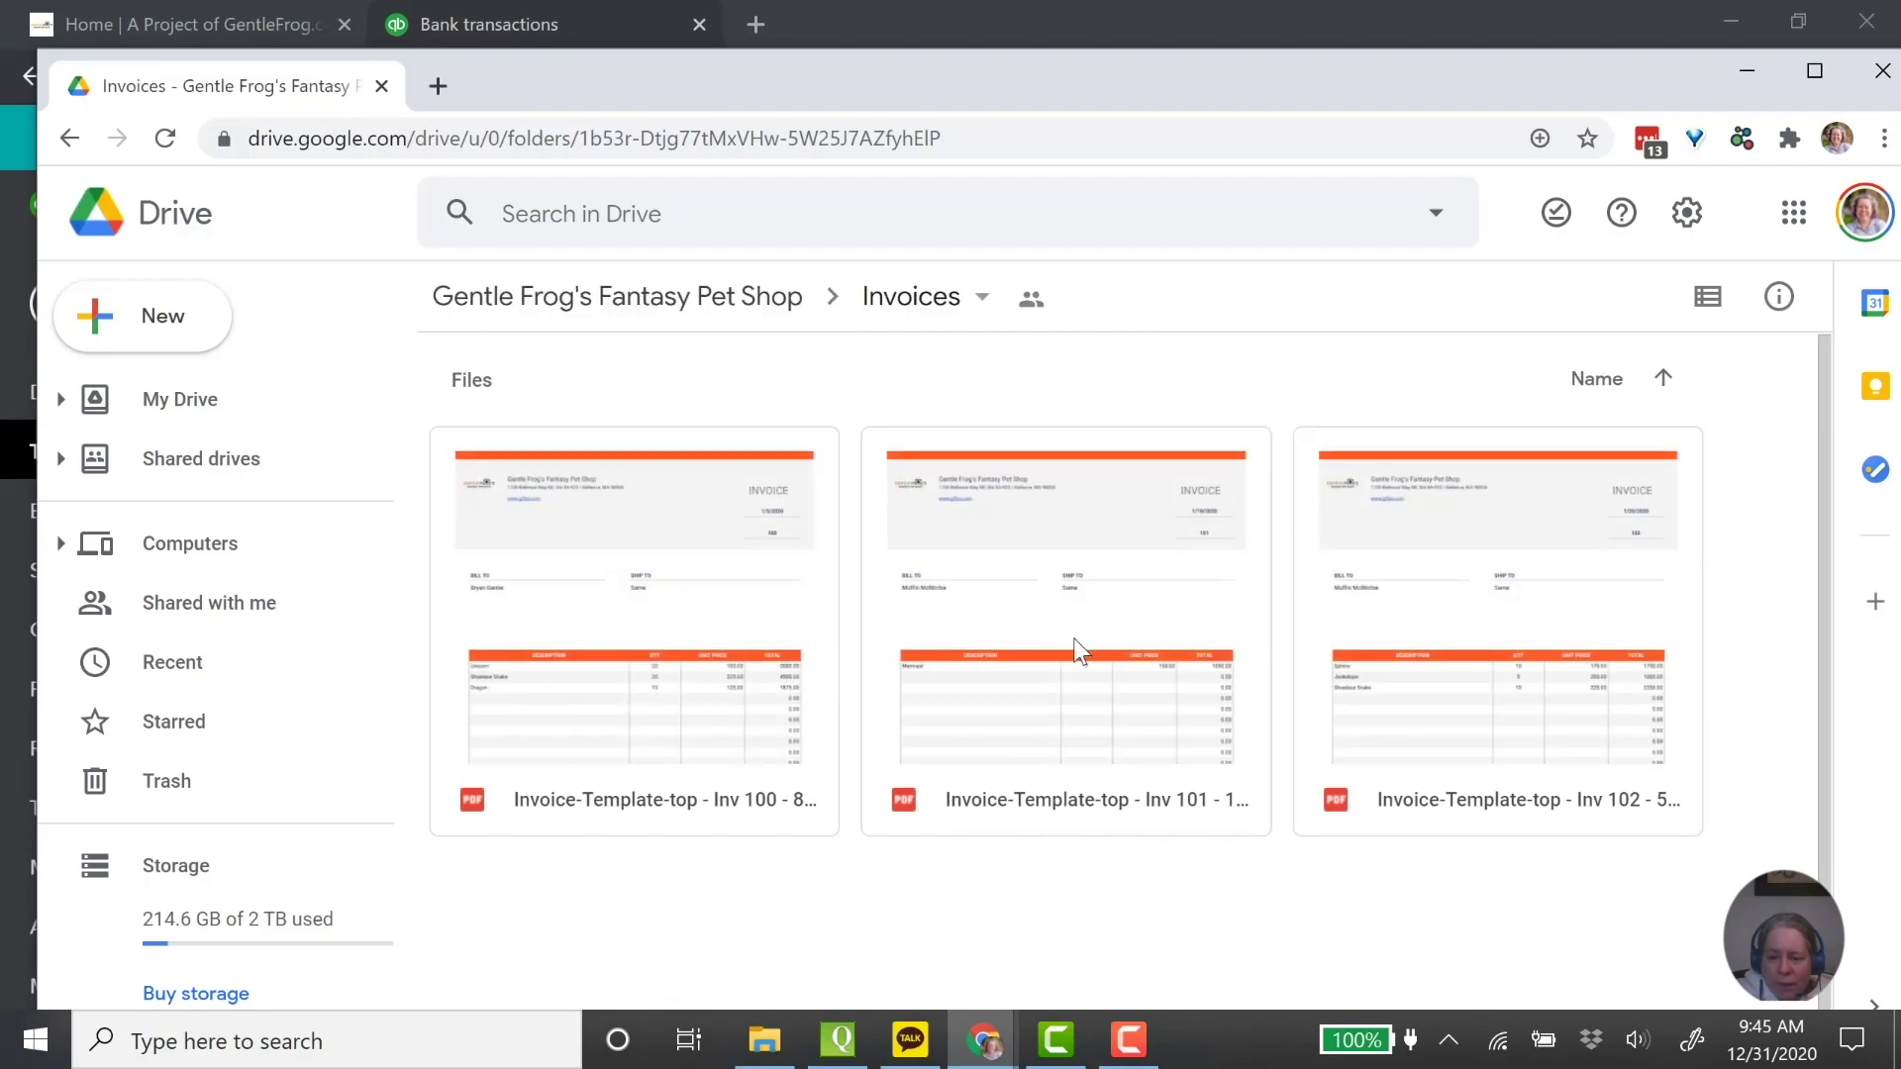
Step: Select invoices Inv 100, Inv 101 and Inv 102 and download them
click(729, 646)
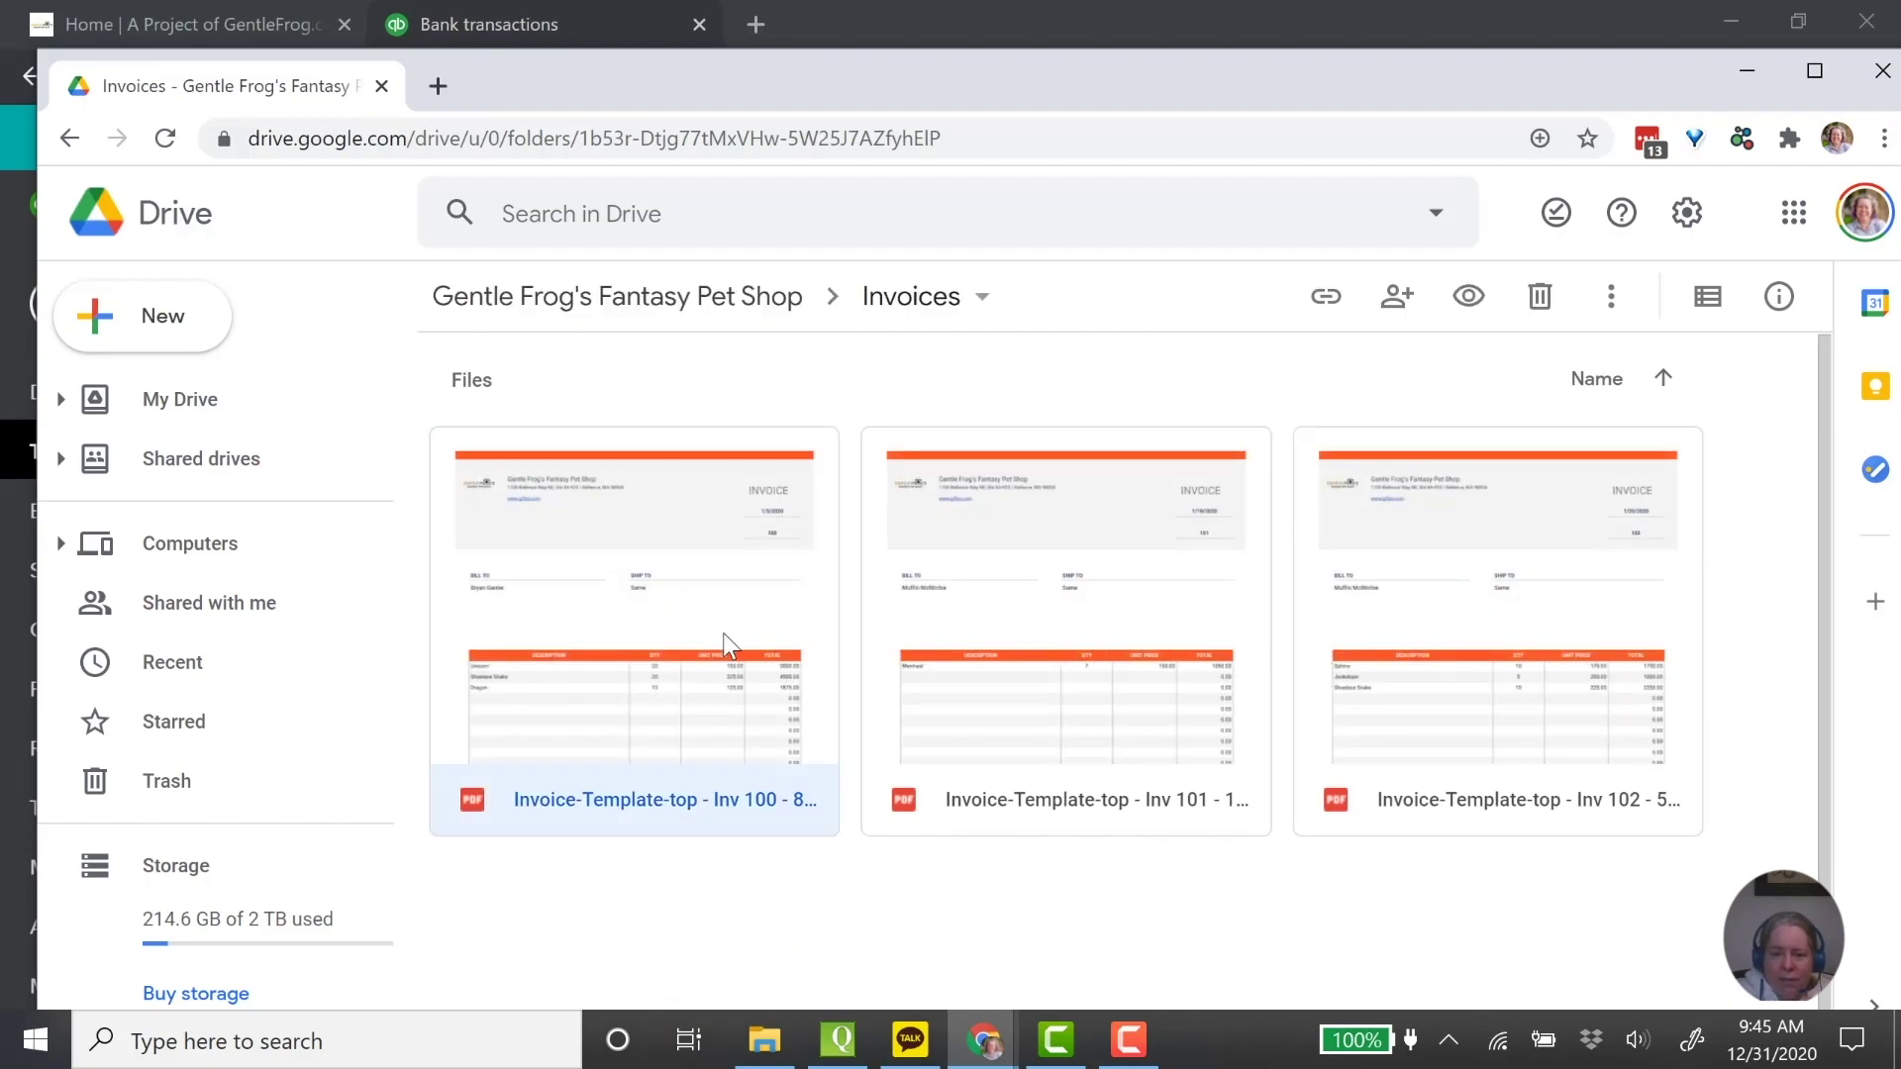
ctrl+click(966, 640)
ctrl+click(1426, 633)
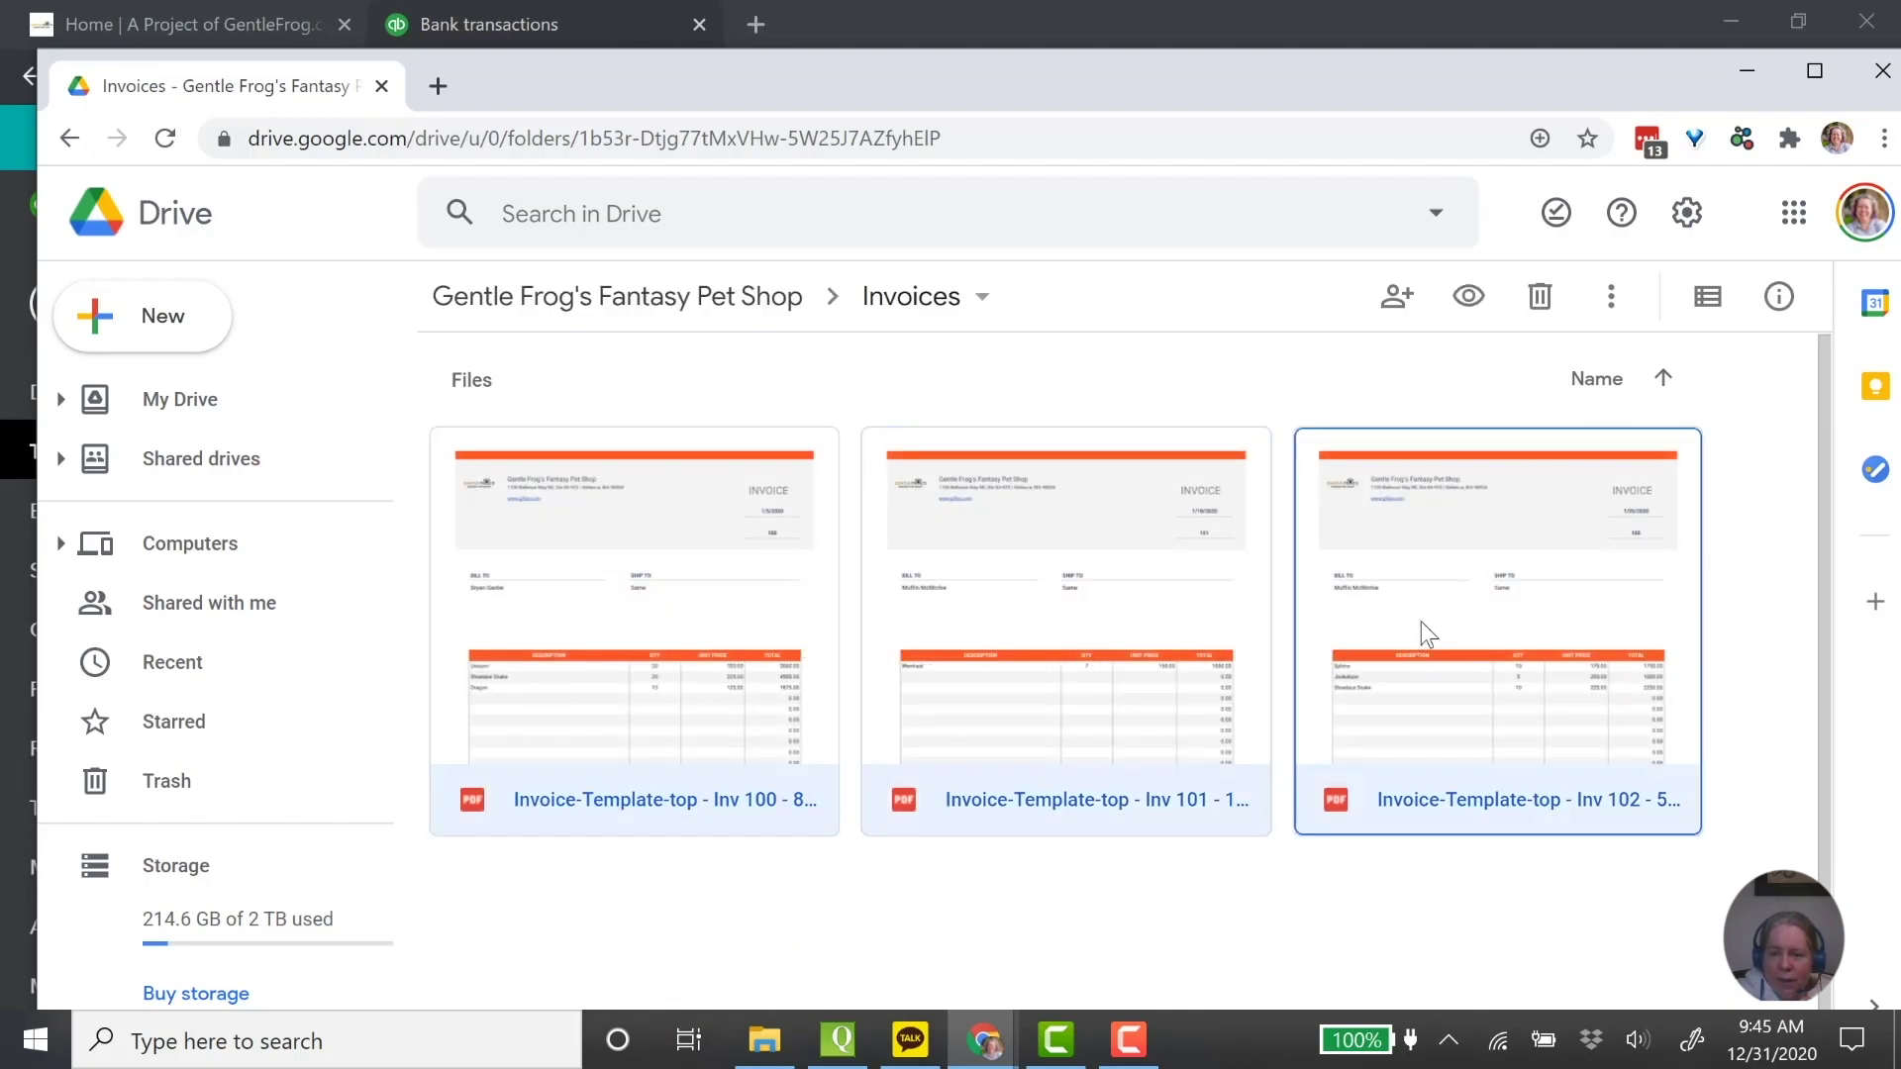
right_click(1430, 531)
click(1553, 940)
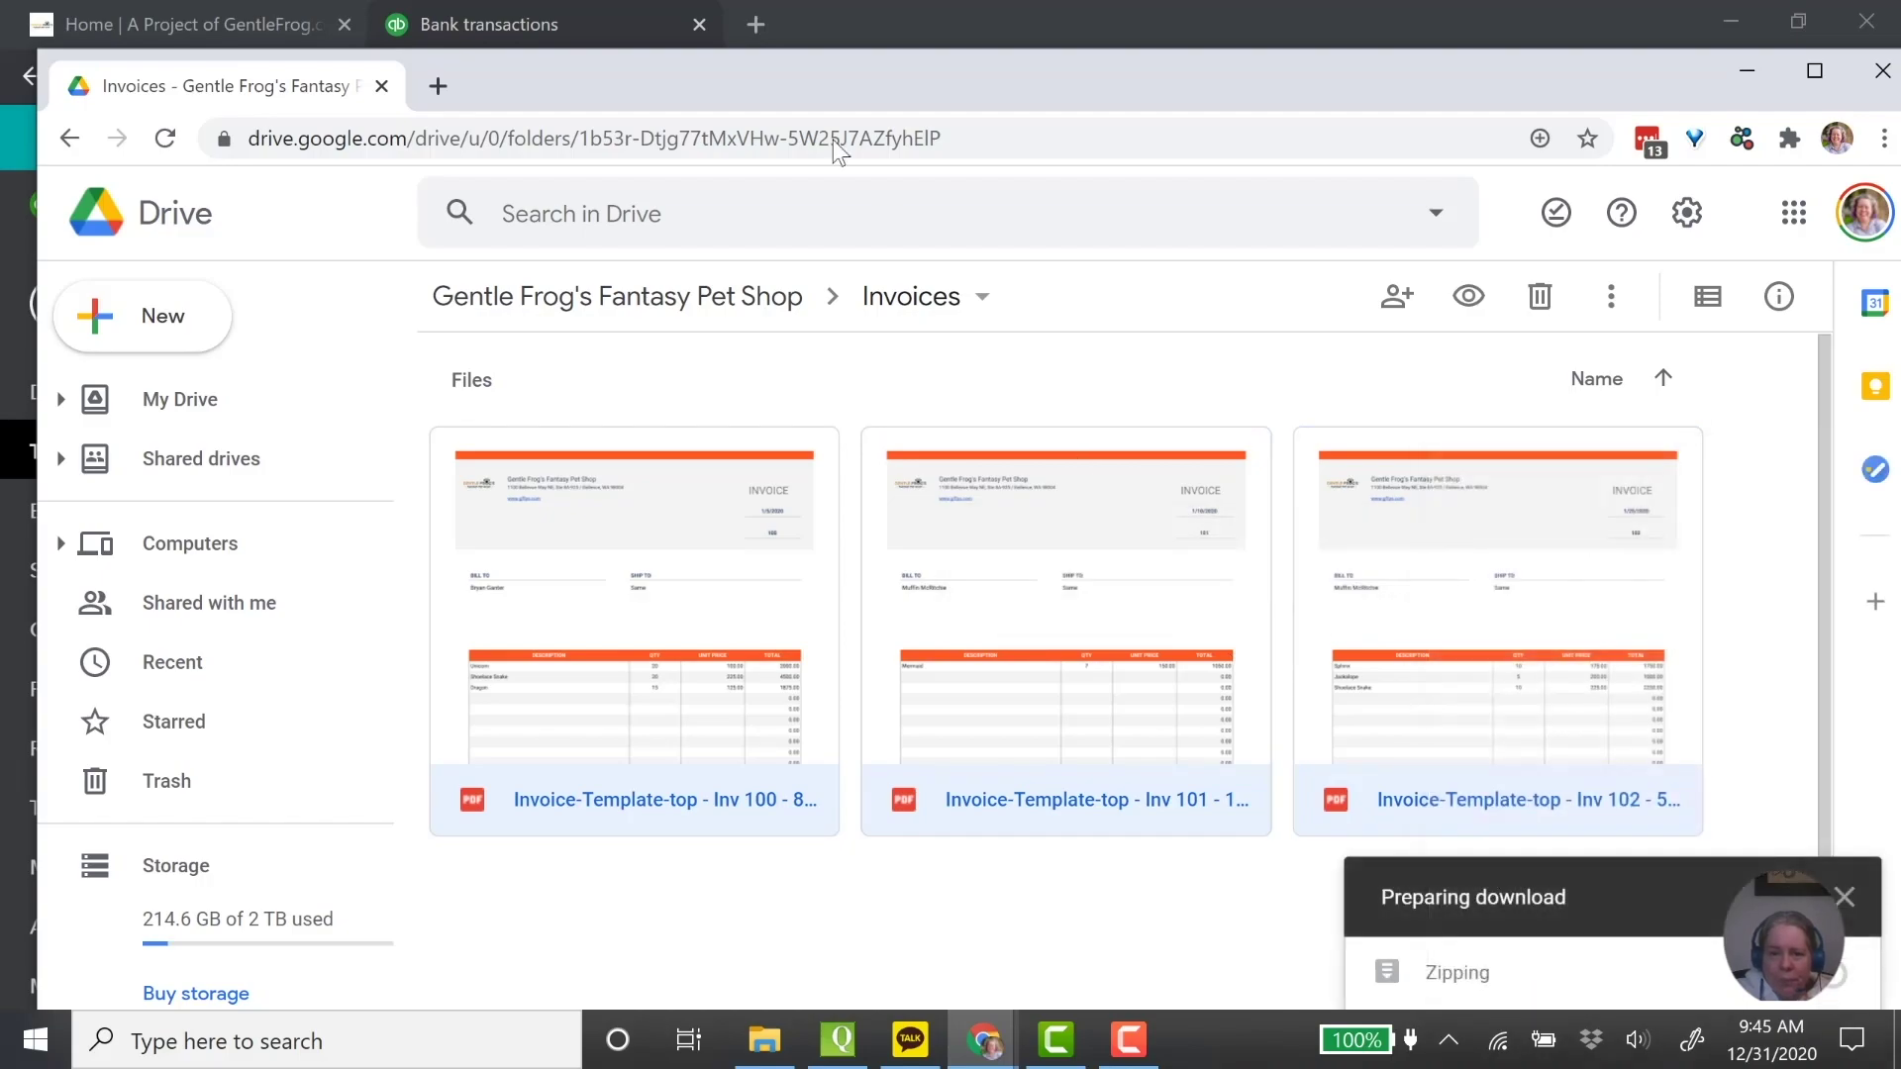
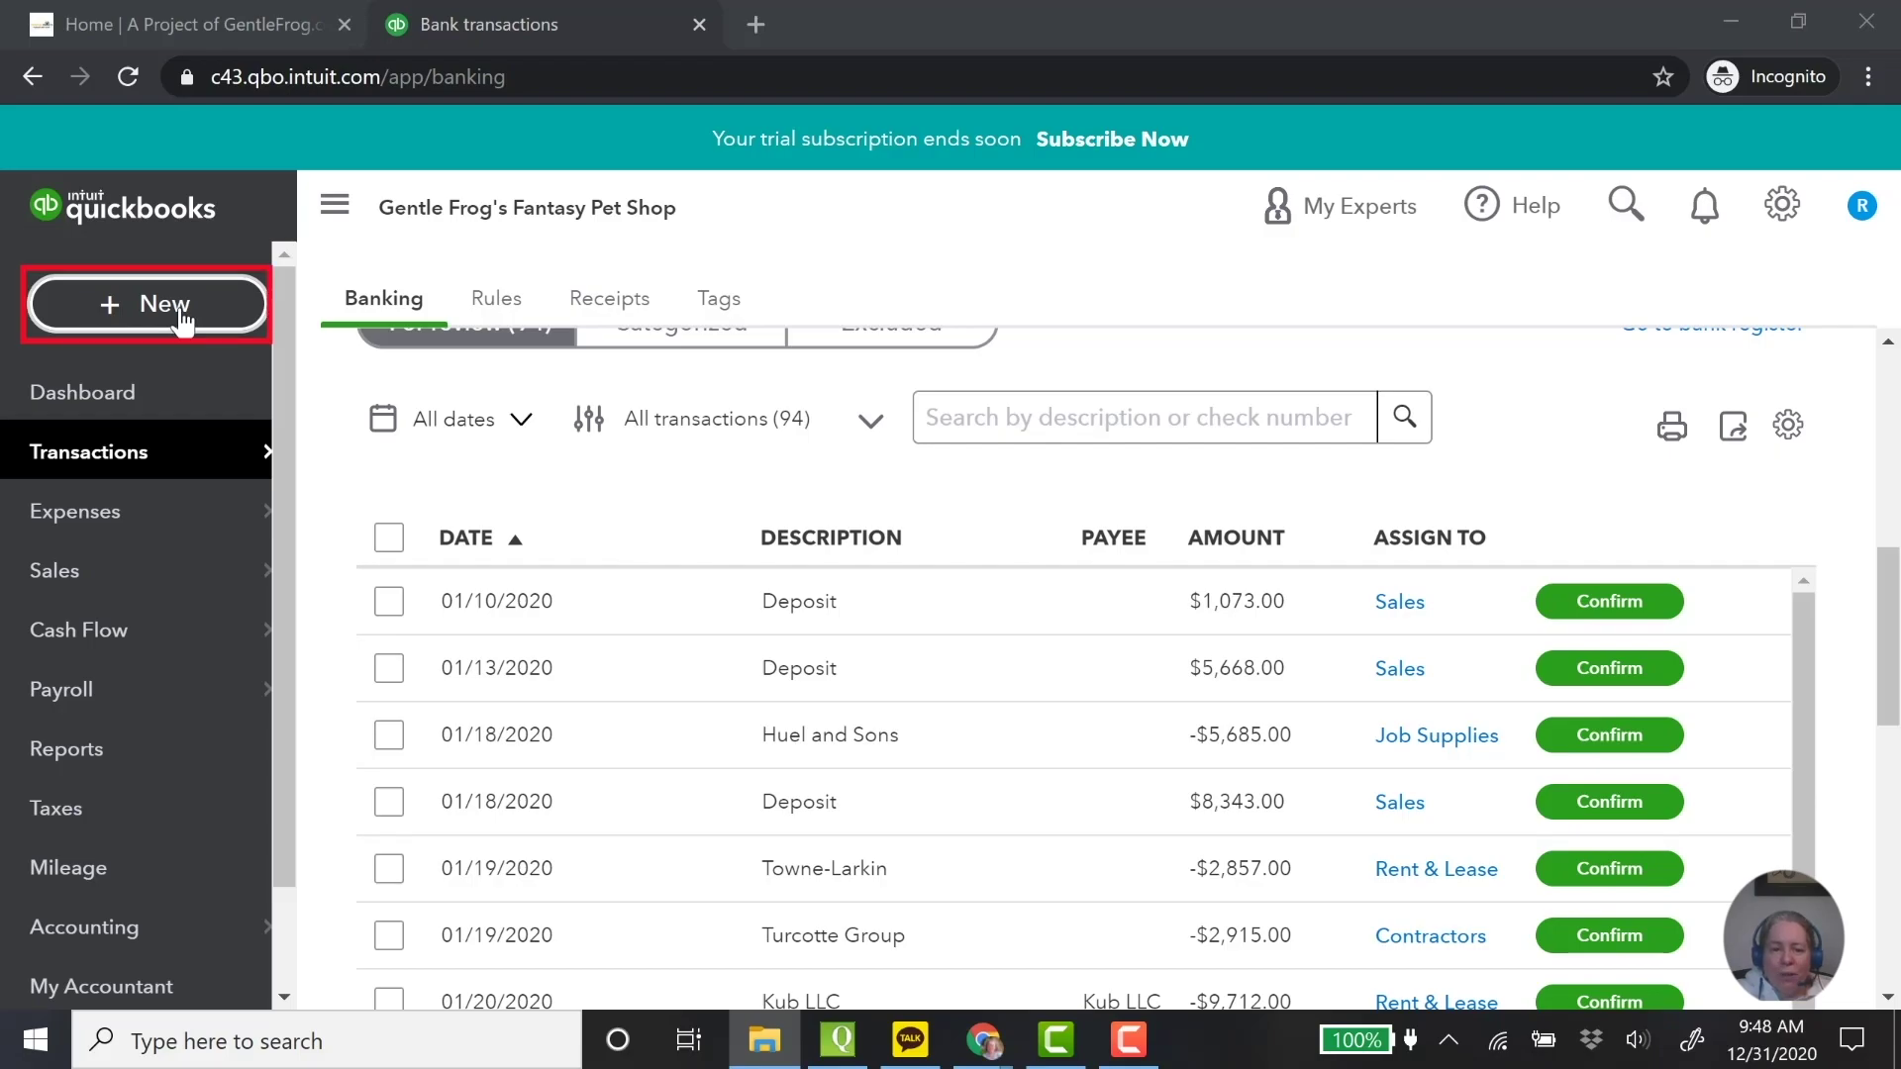
Step: Start a new invoice and set invoicing to record invoices only, without sending them
click(180, 317)
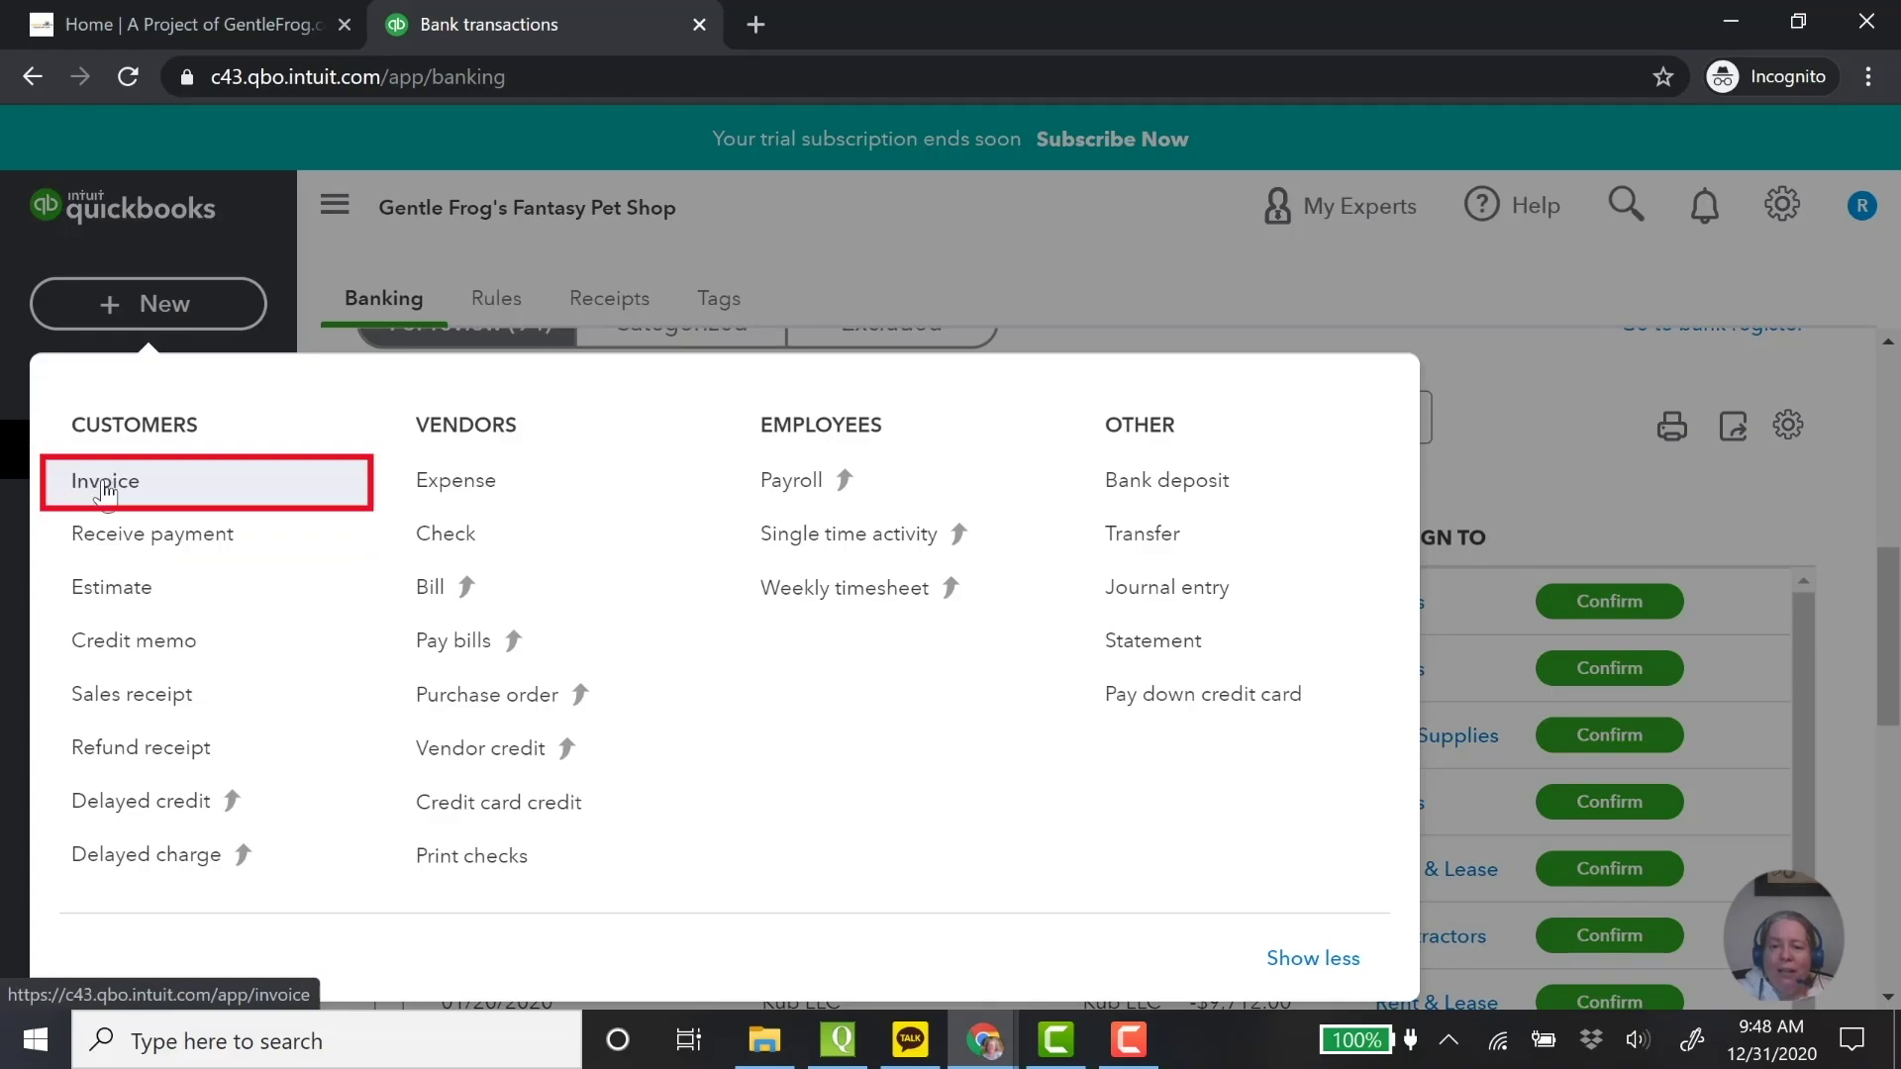
click(104, 485)
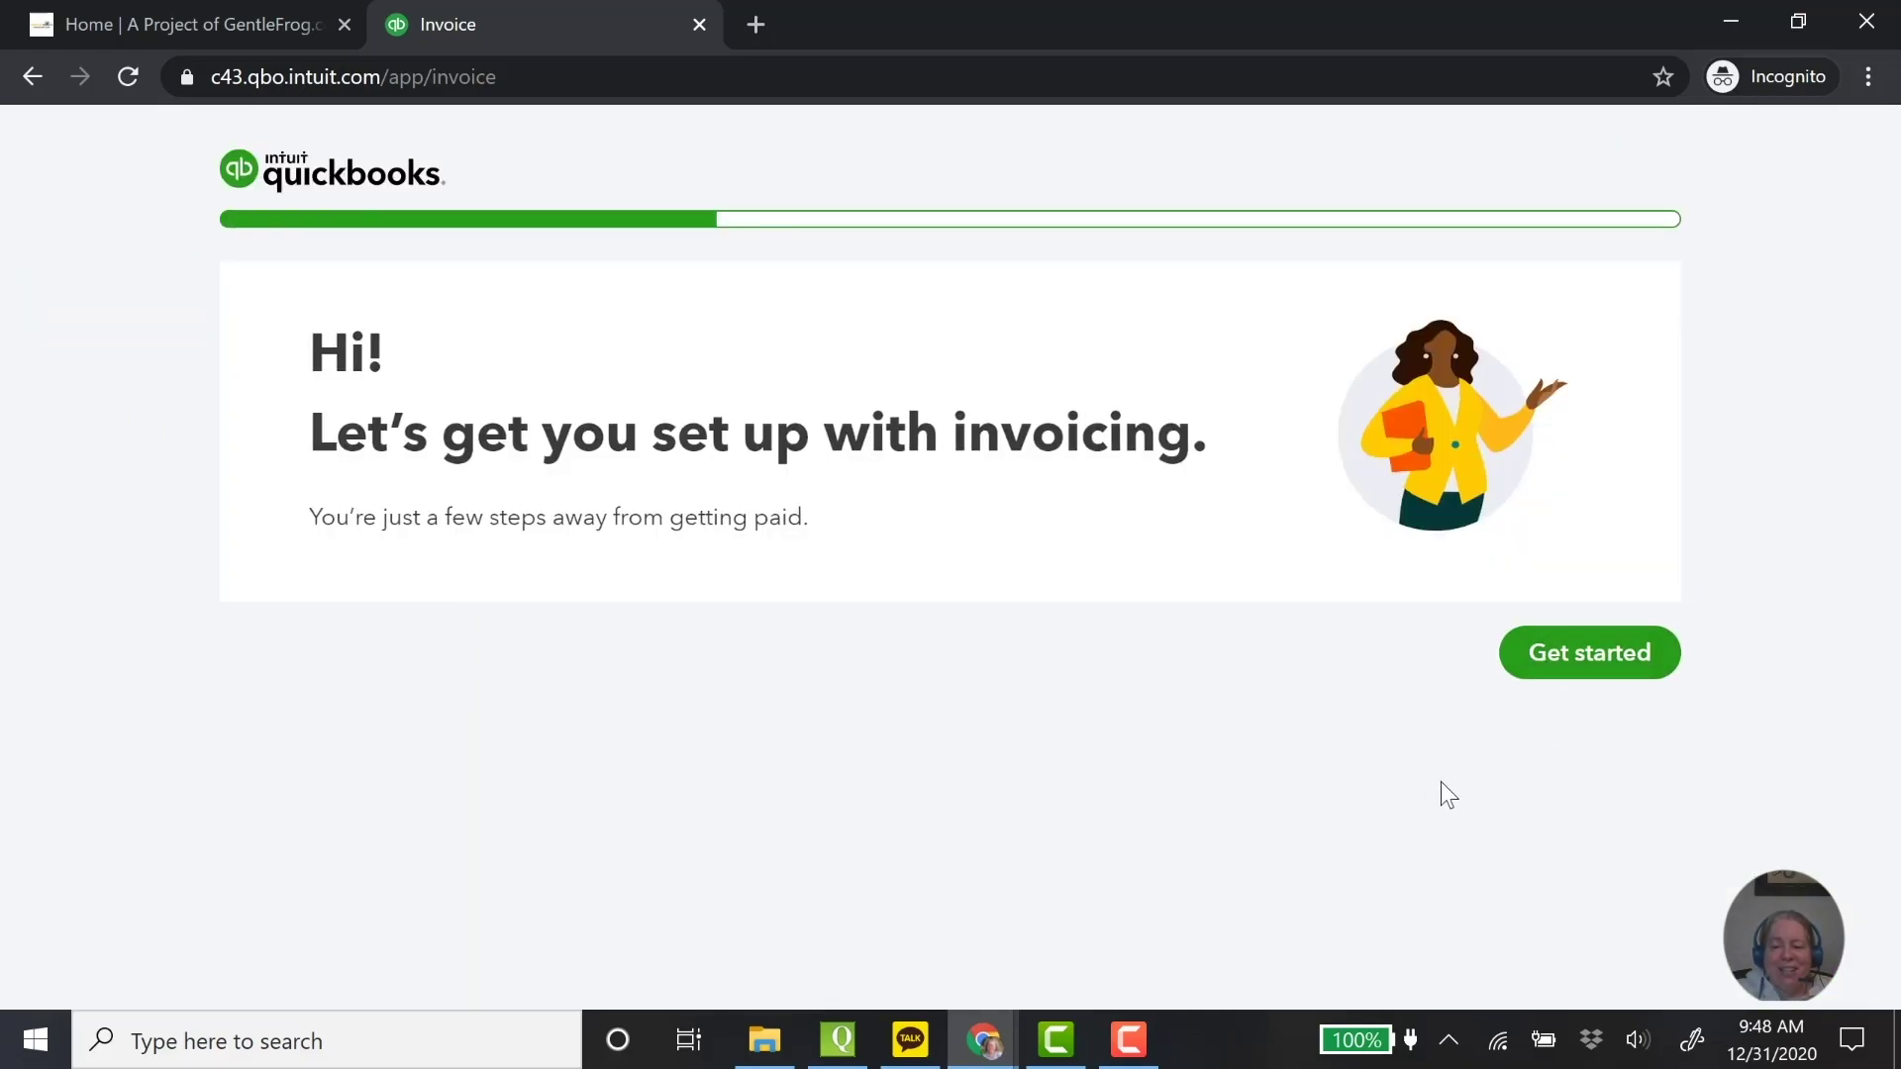
click(1593, 670)
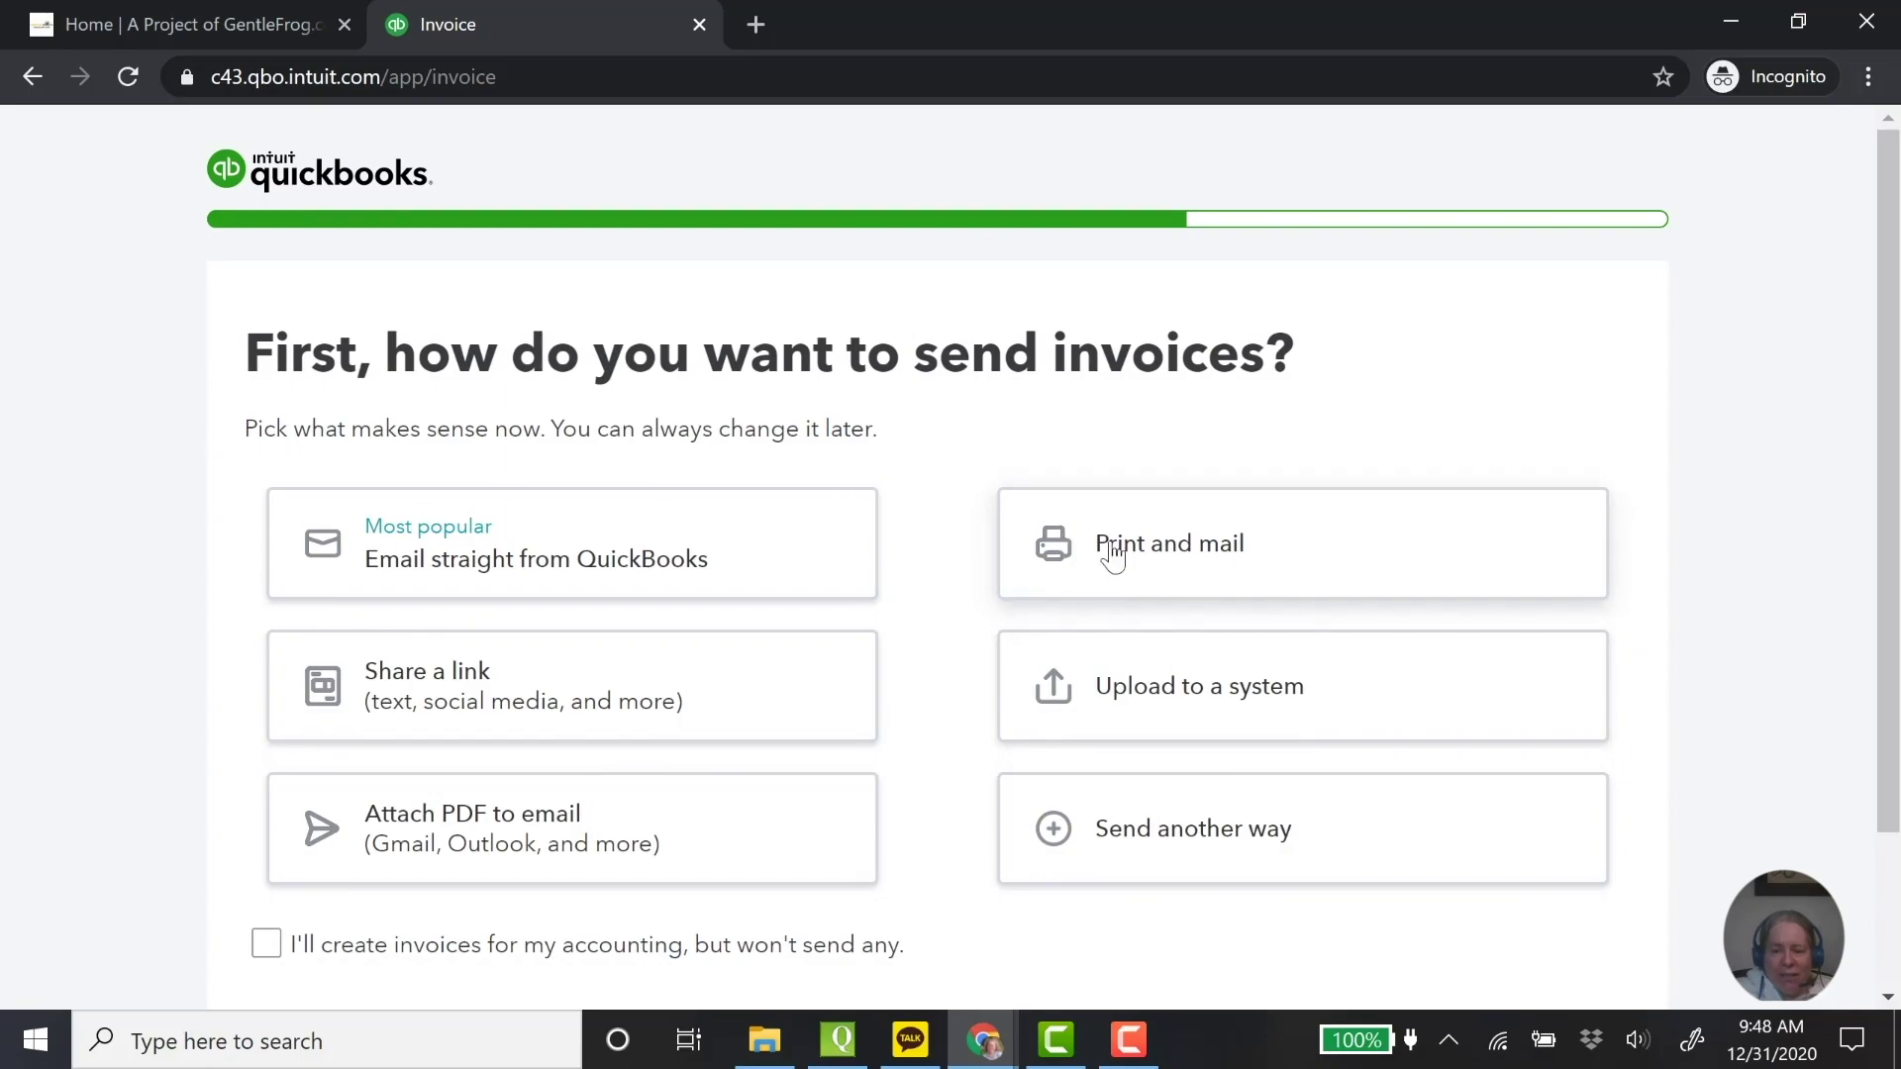
click(1113, 557)
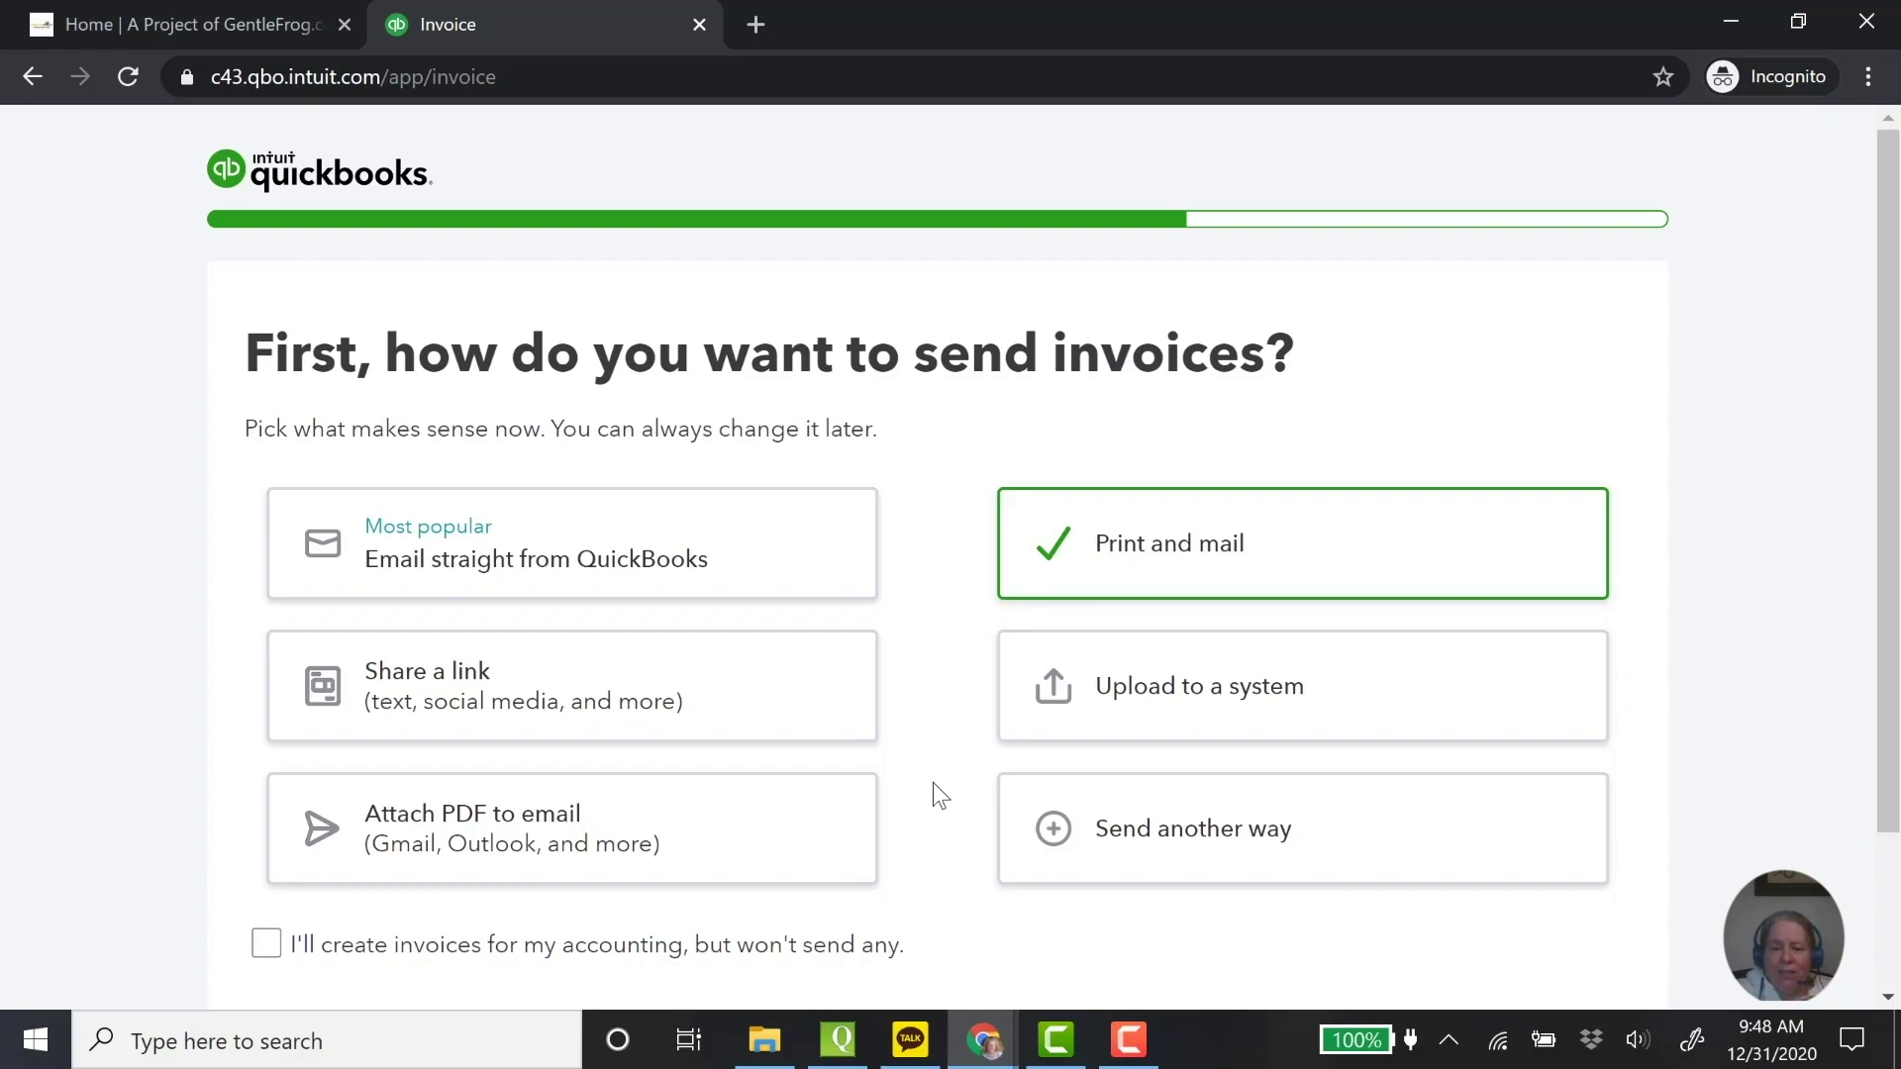
scroll(932, 783, down, 2)
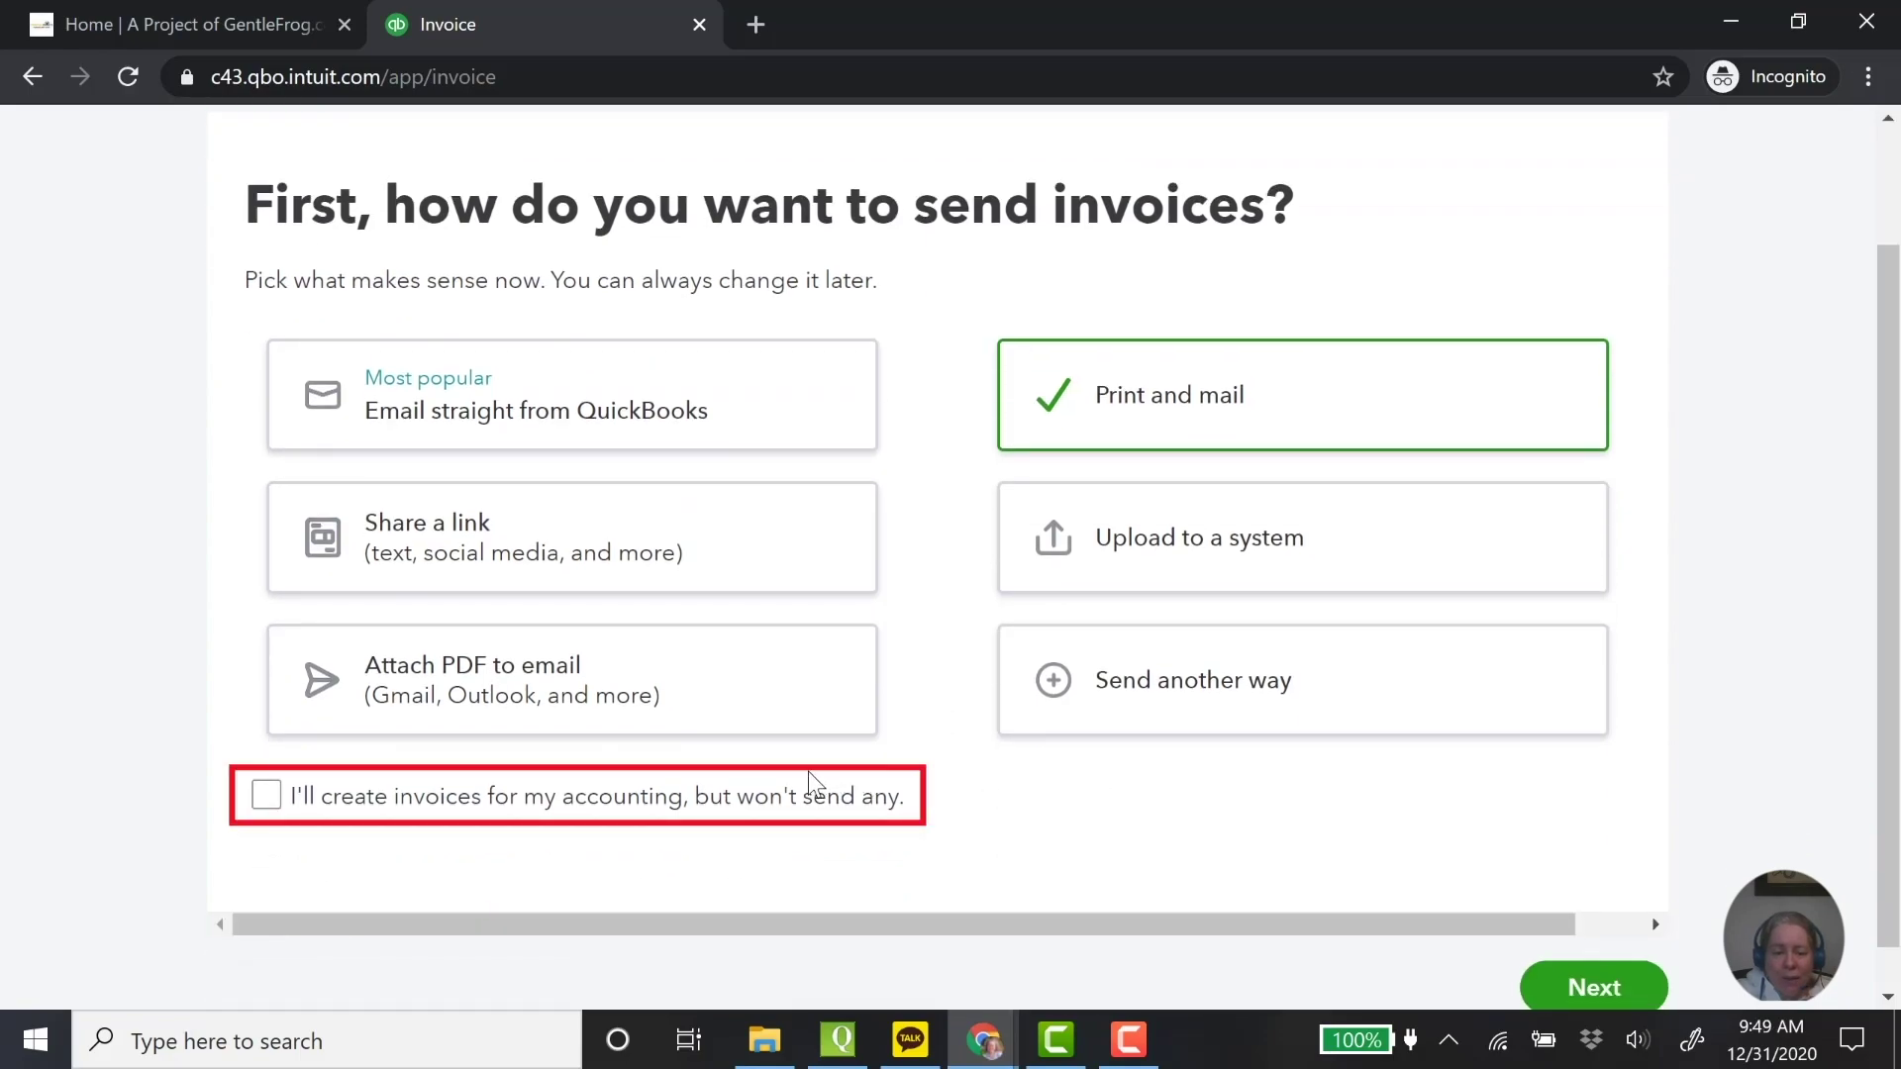
click(773, 808)
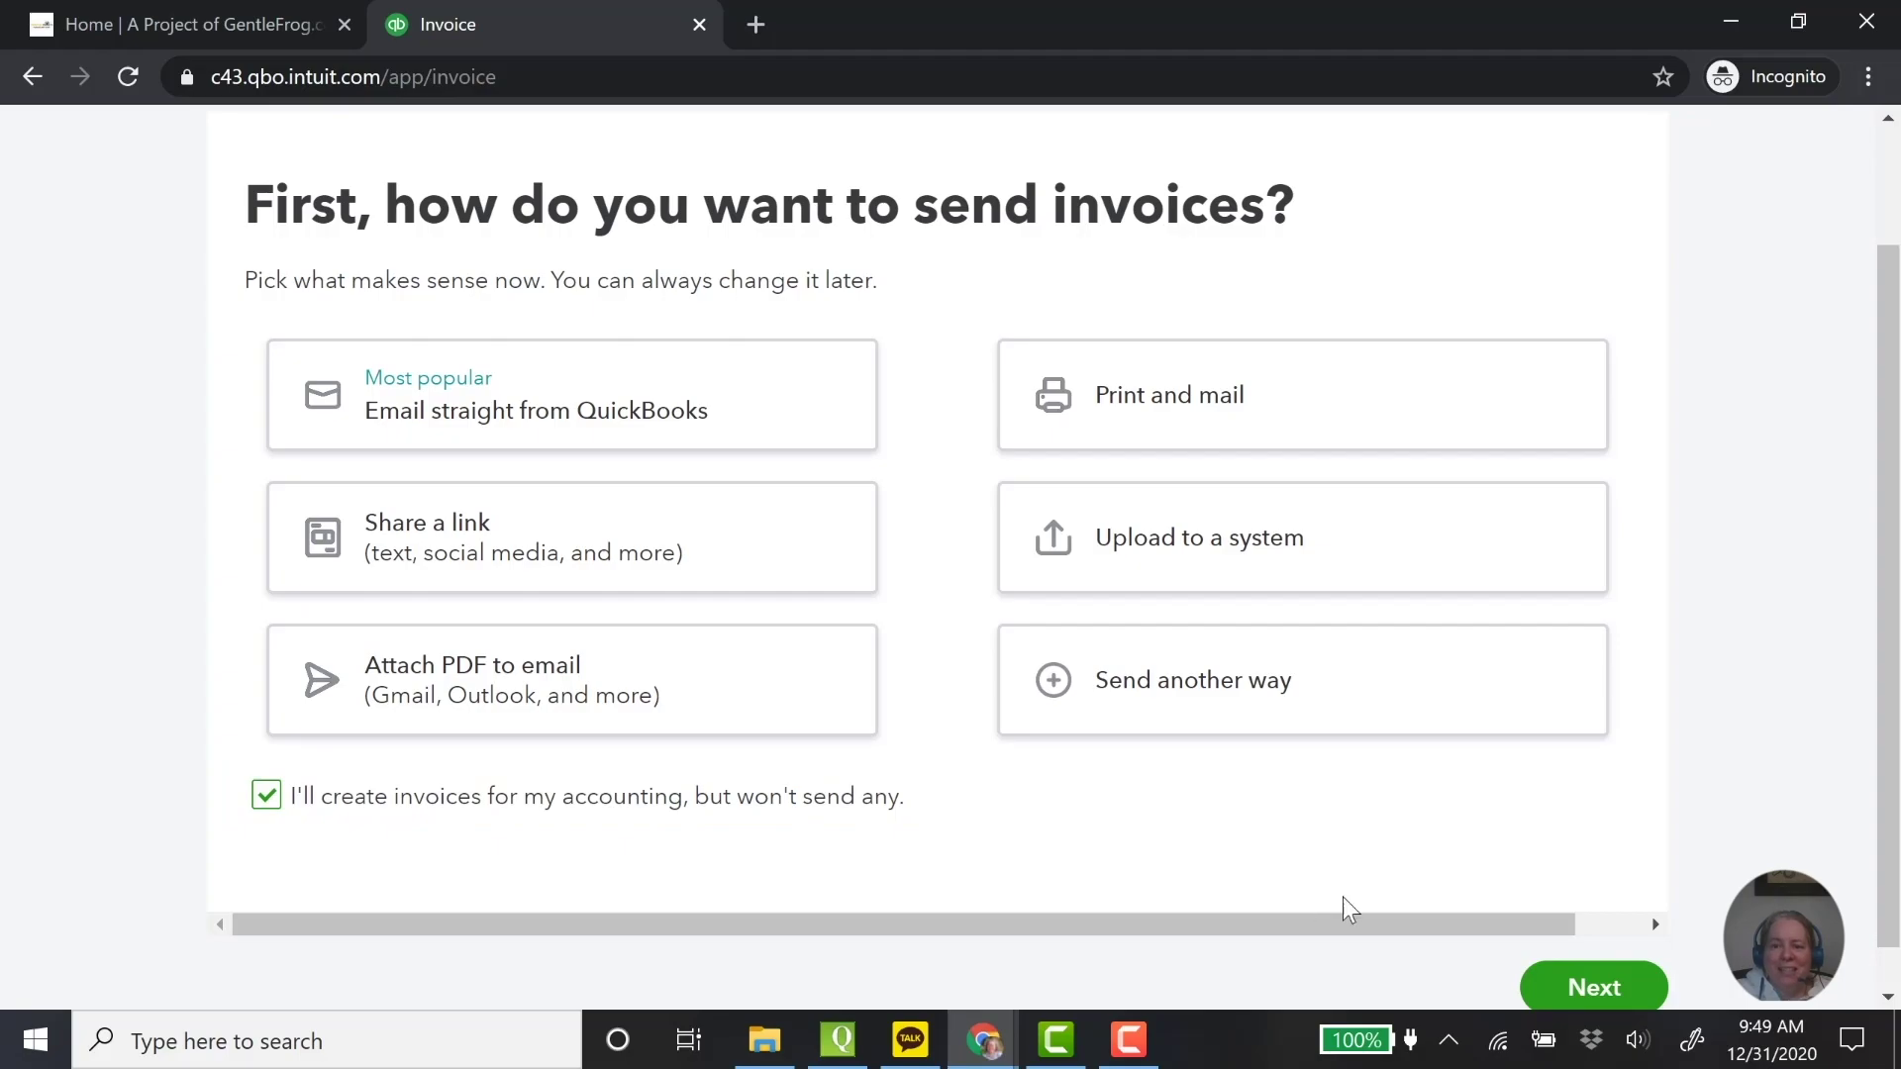
click(1594, 988)
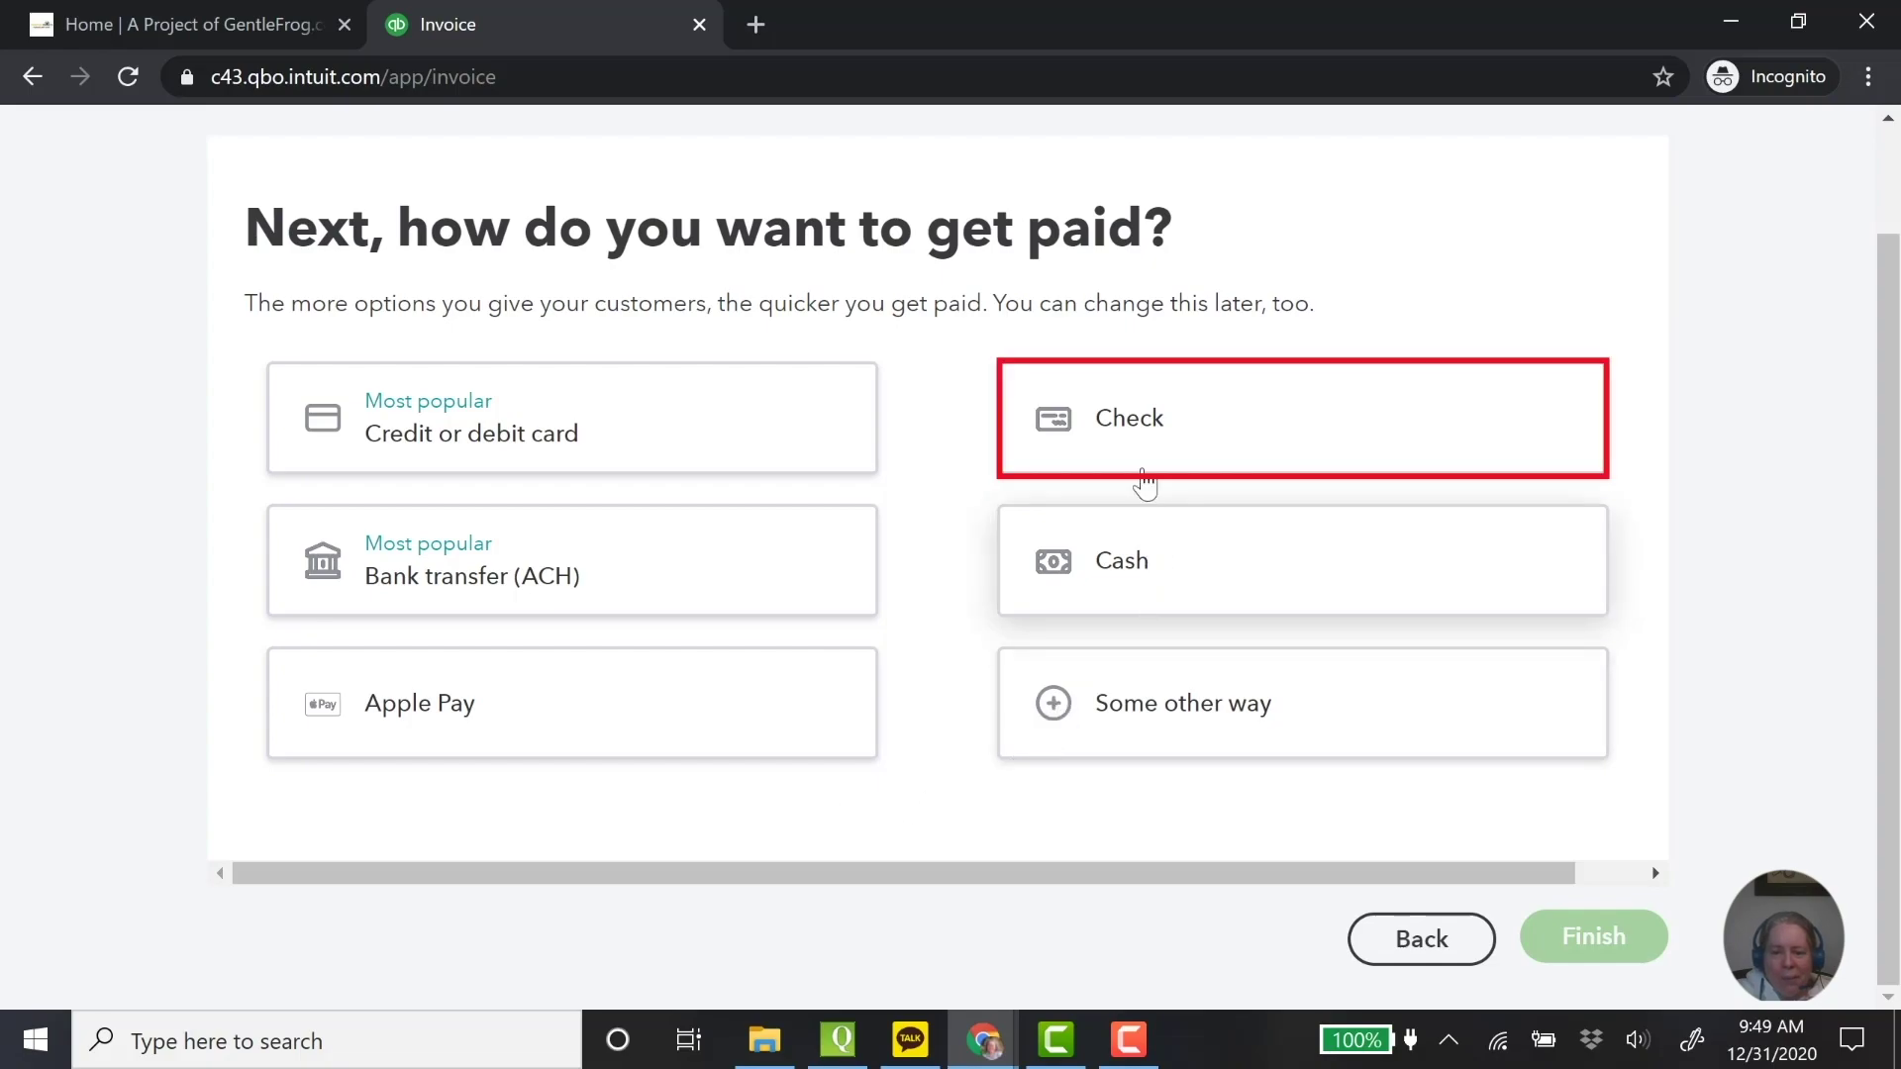
Step: Accept Check and Cash as payment methods and finish the invoicing setup
click(1142, 436)
click(1185, 576)
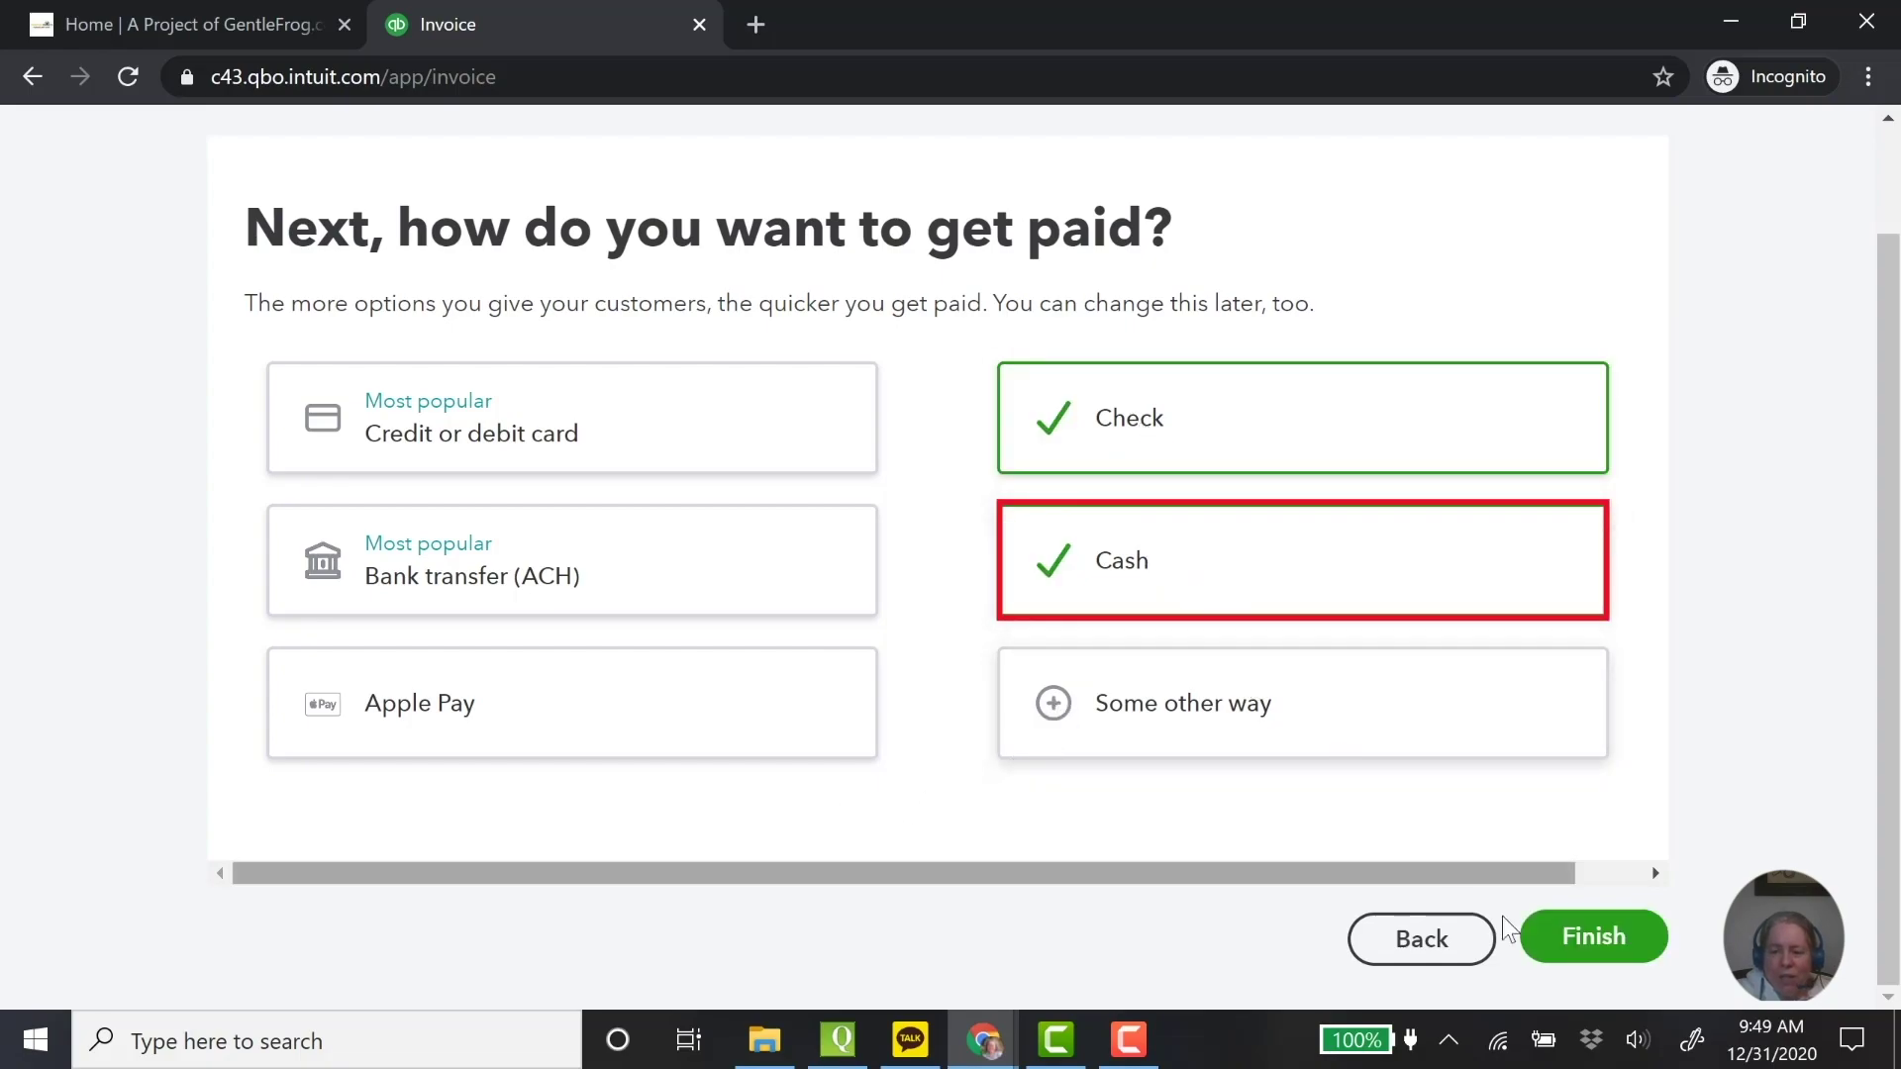
click(1597, 942)
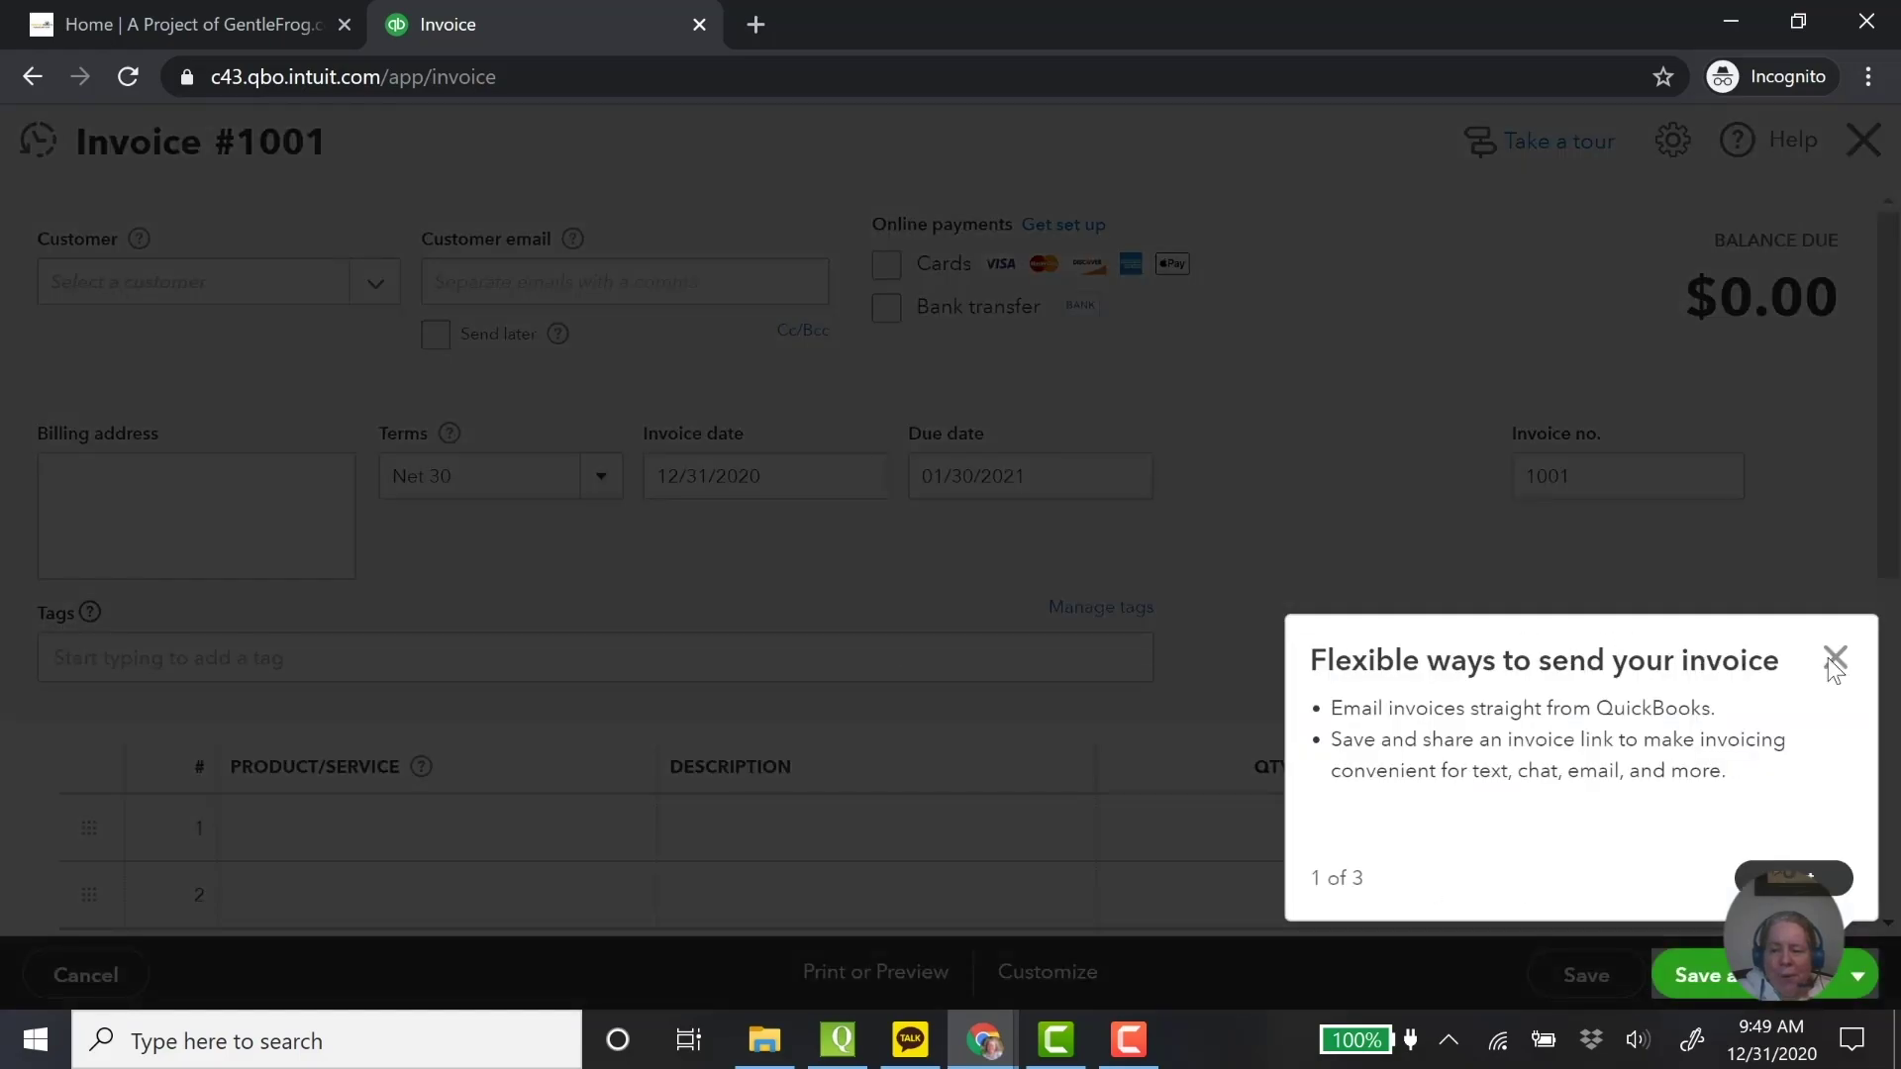
Step: Dismiss the tour popups on blank Invoice #1001 and switch to the invoice PDF
click(1836, 659)
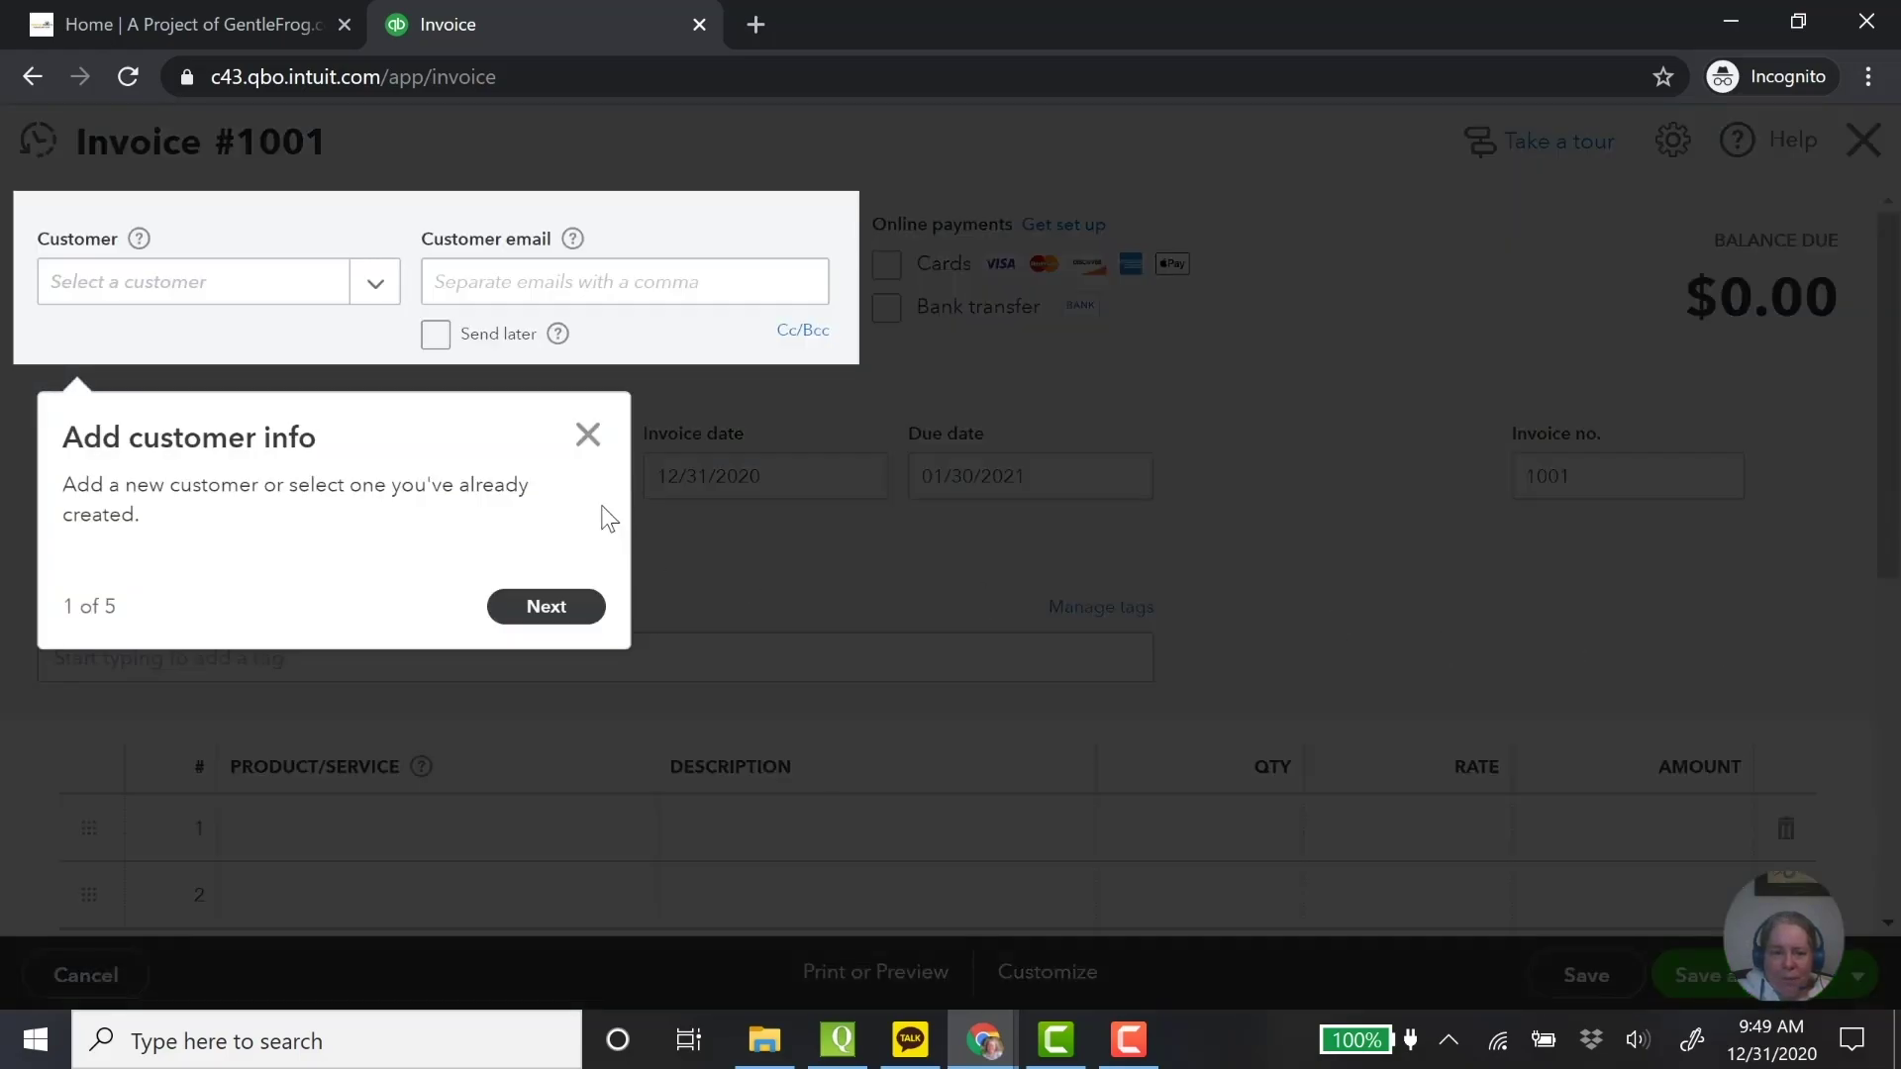
click(588, 436)
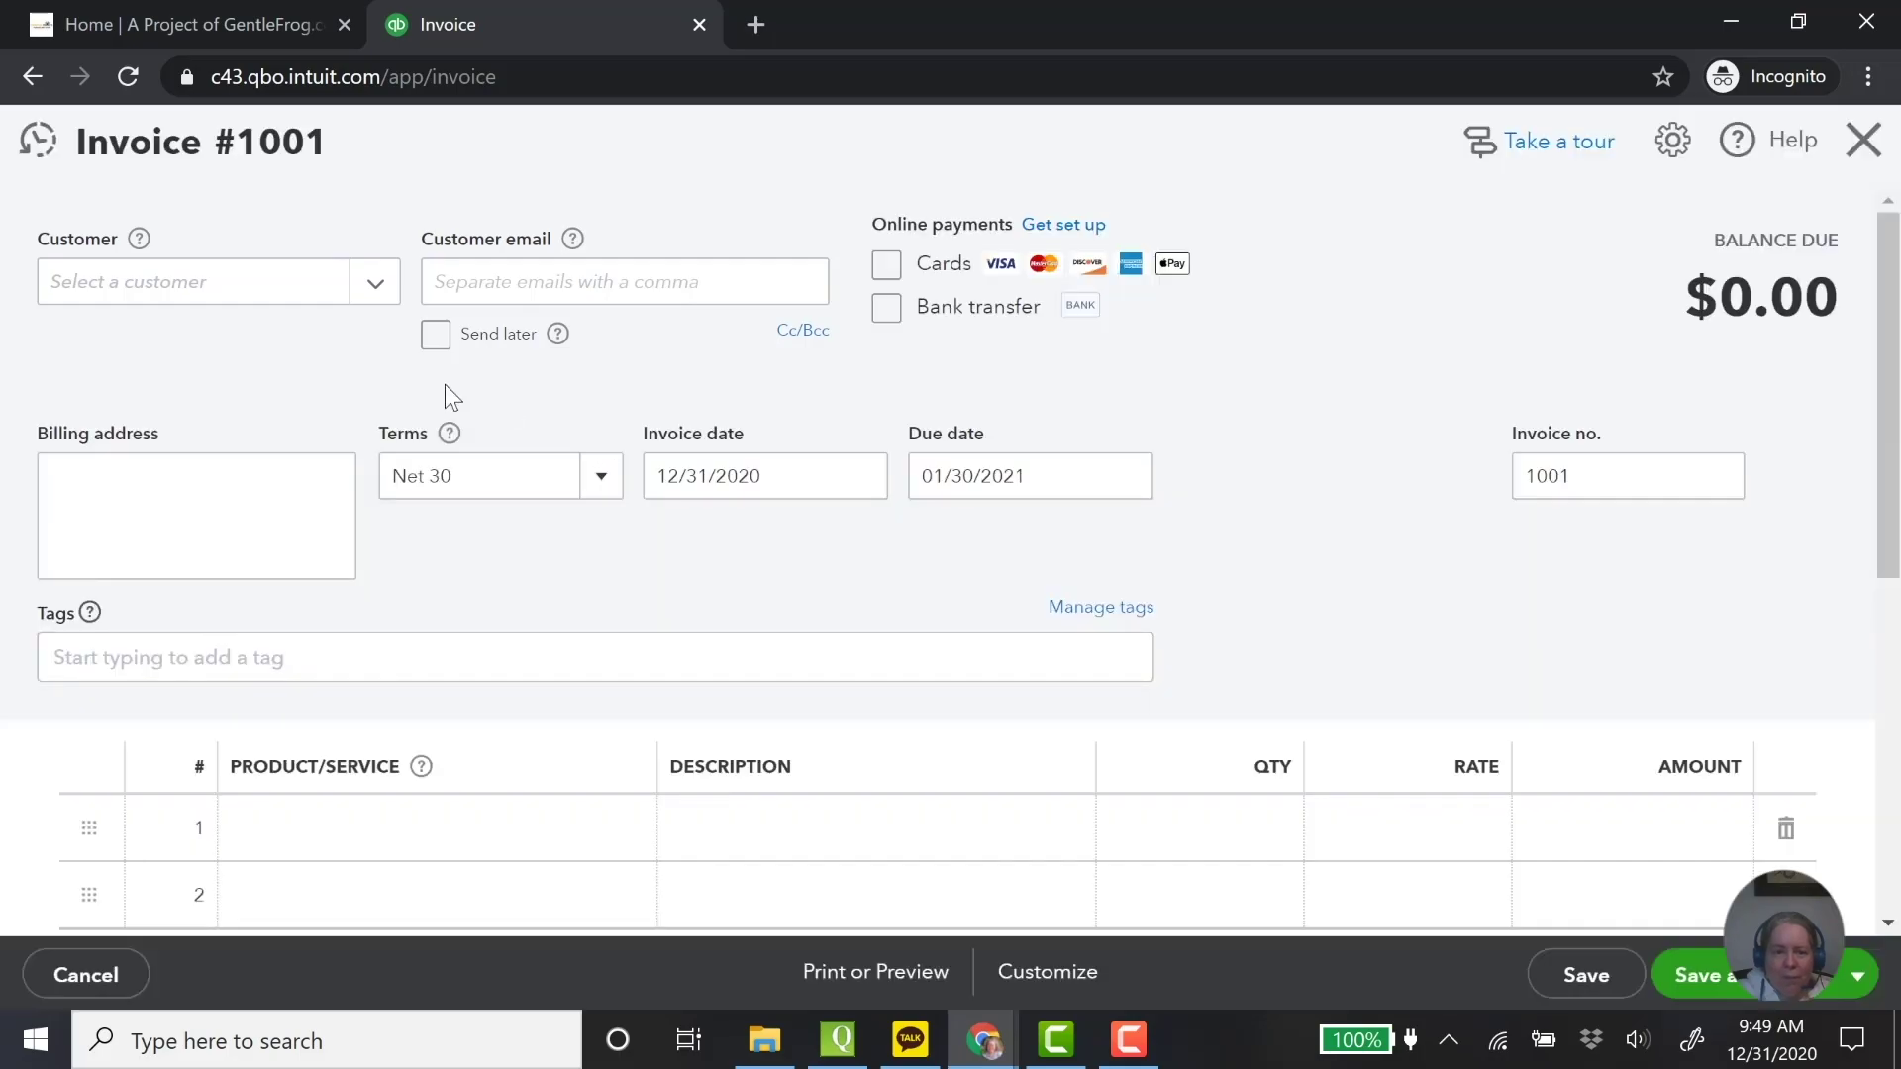
click(276, 299)
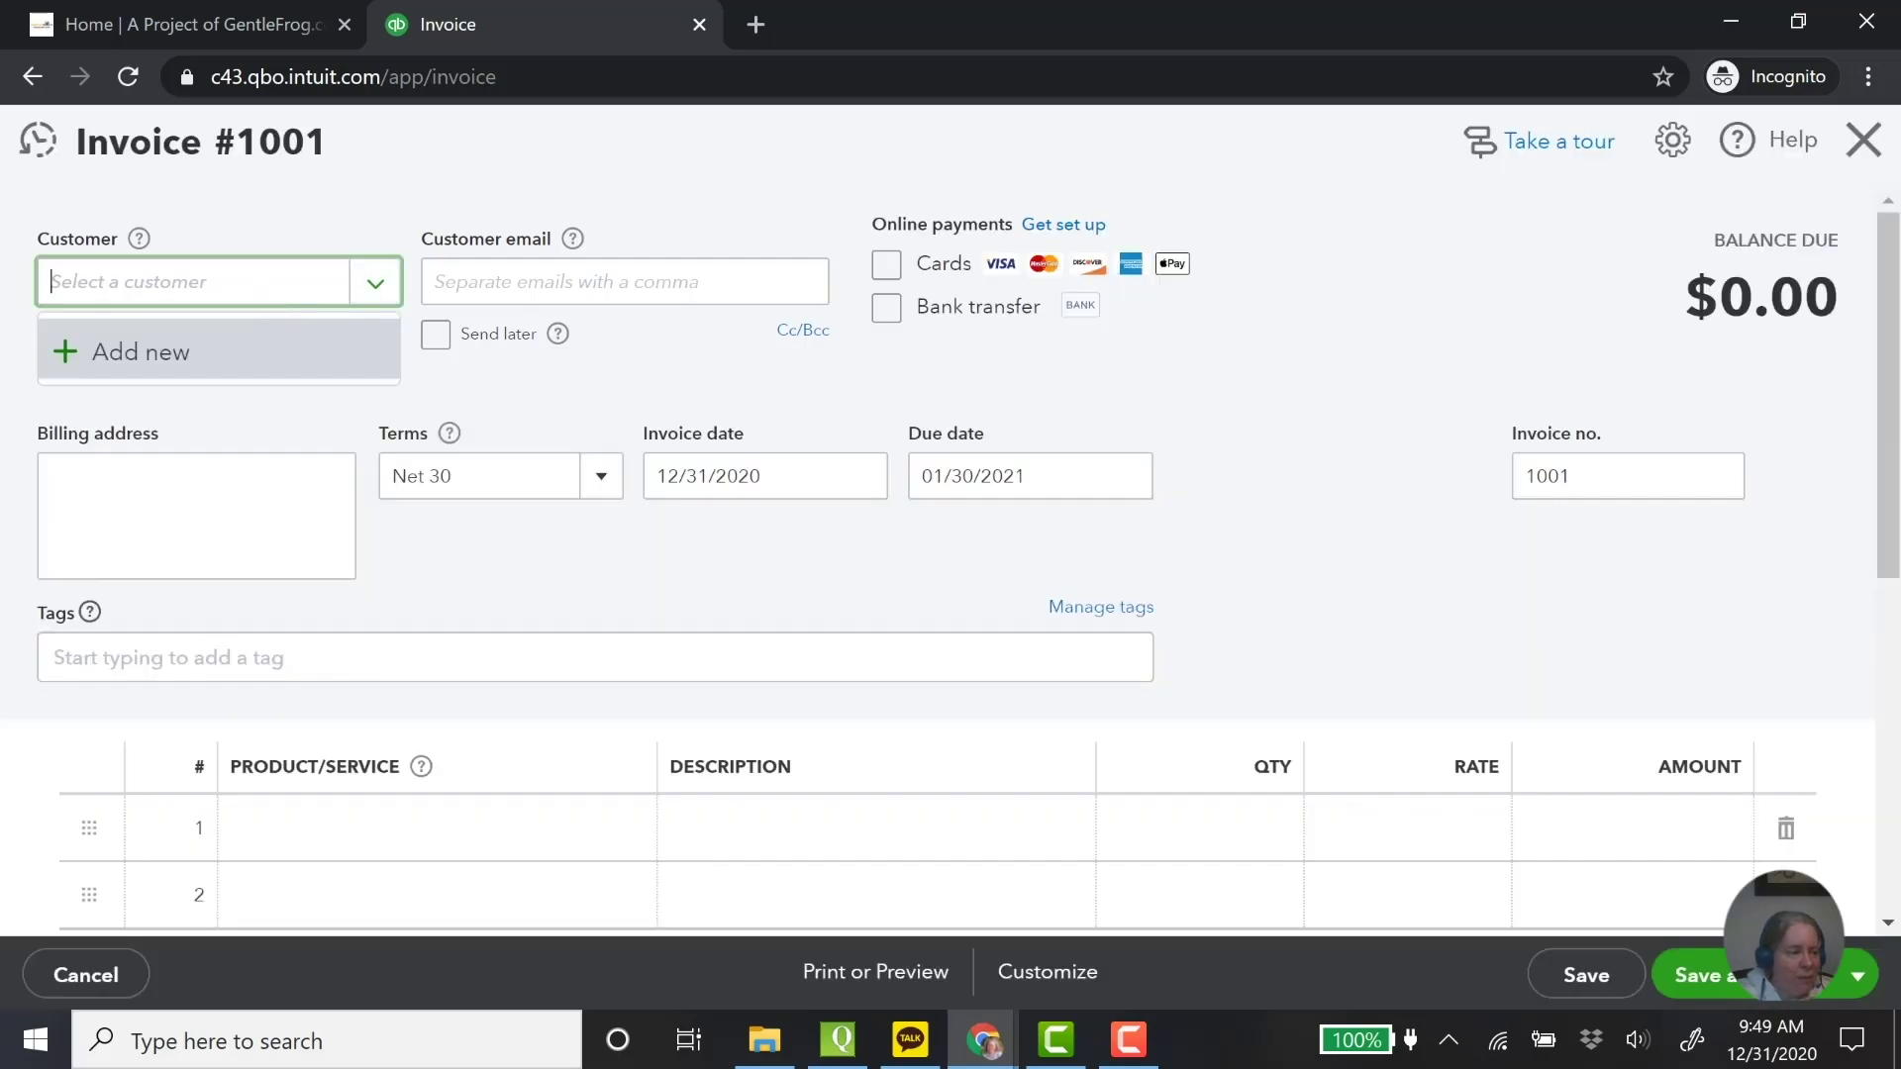
key(alt+Tab)
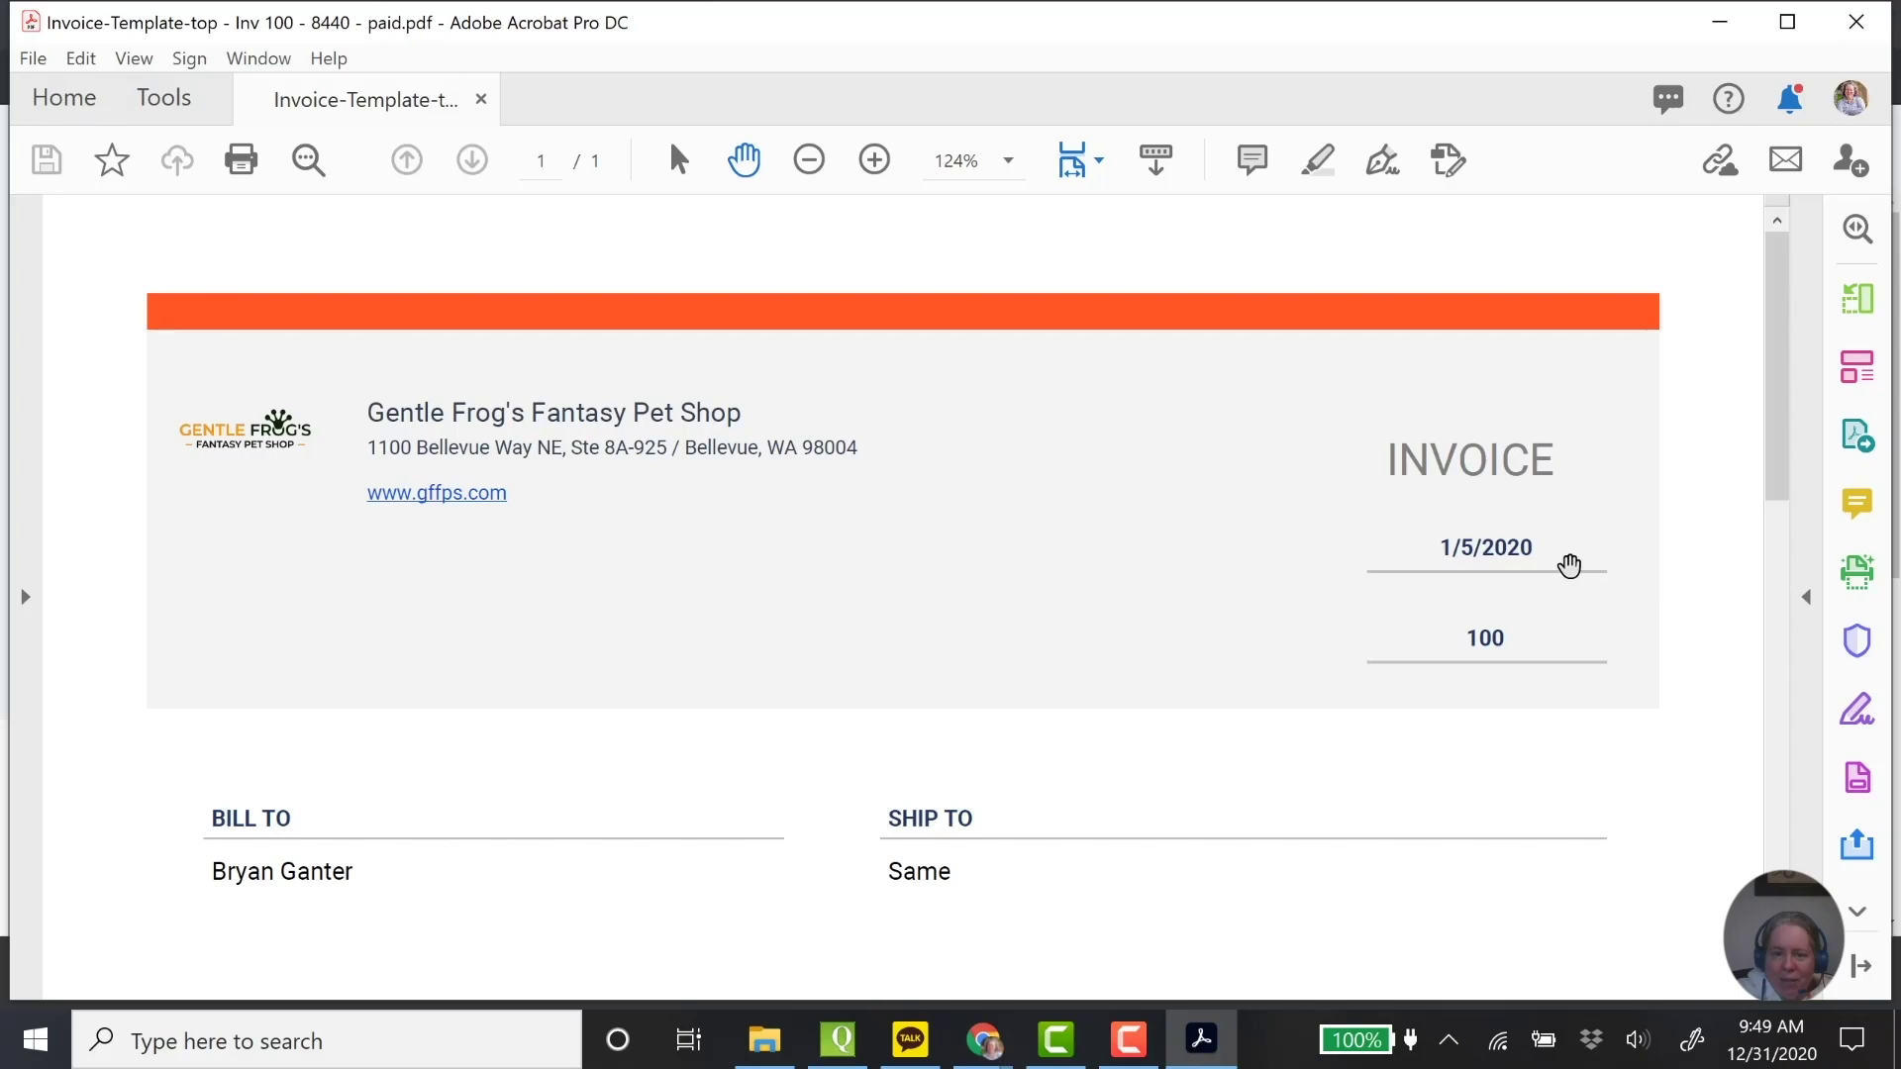
Step: Scroll paper invoice 100 to its item lines, then move Acrobat aside
scroll(1569, 566, down, 6)
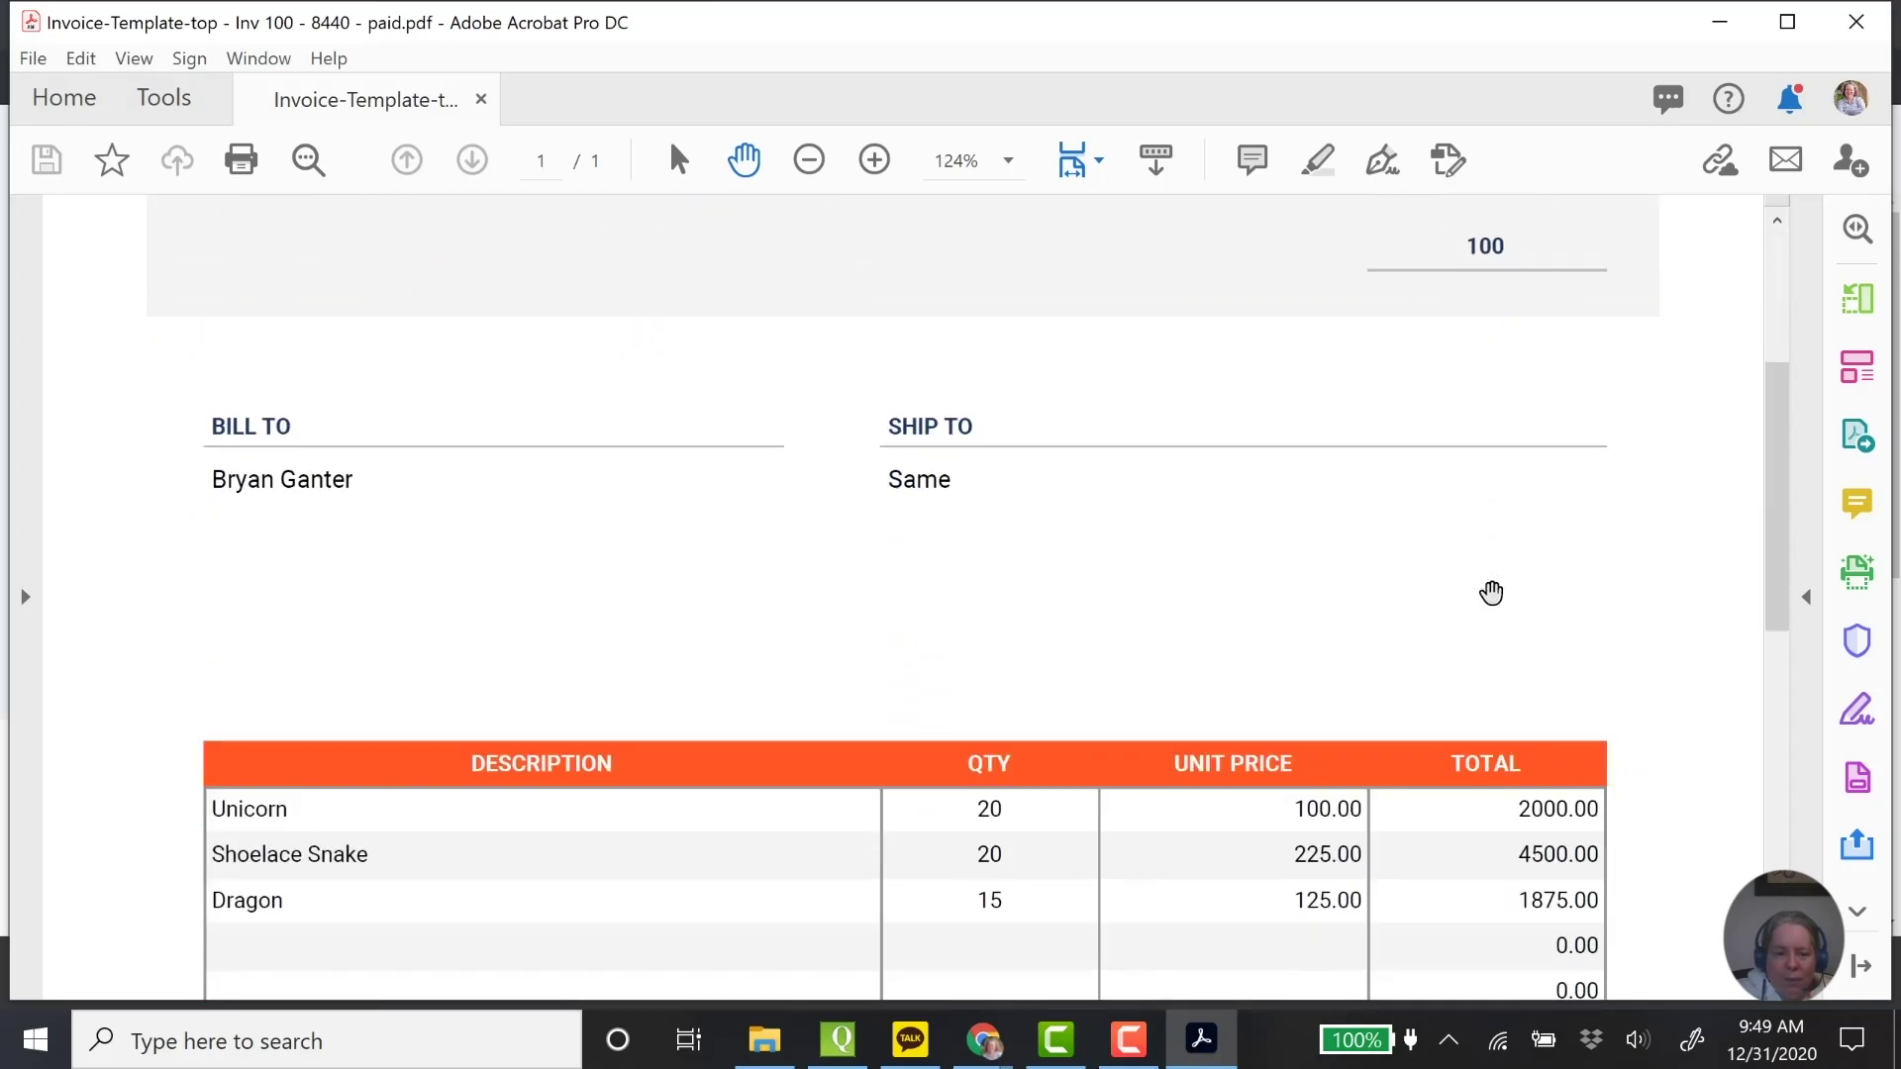
drag(895, 29, 0, 146)
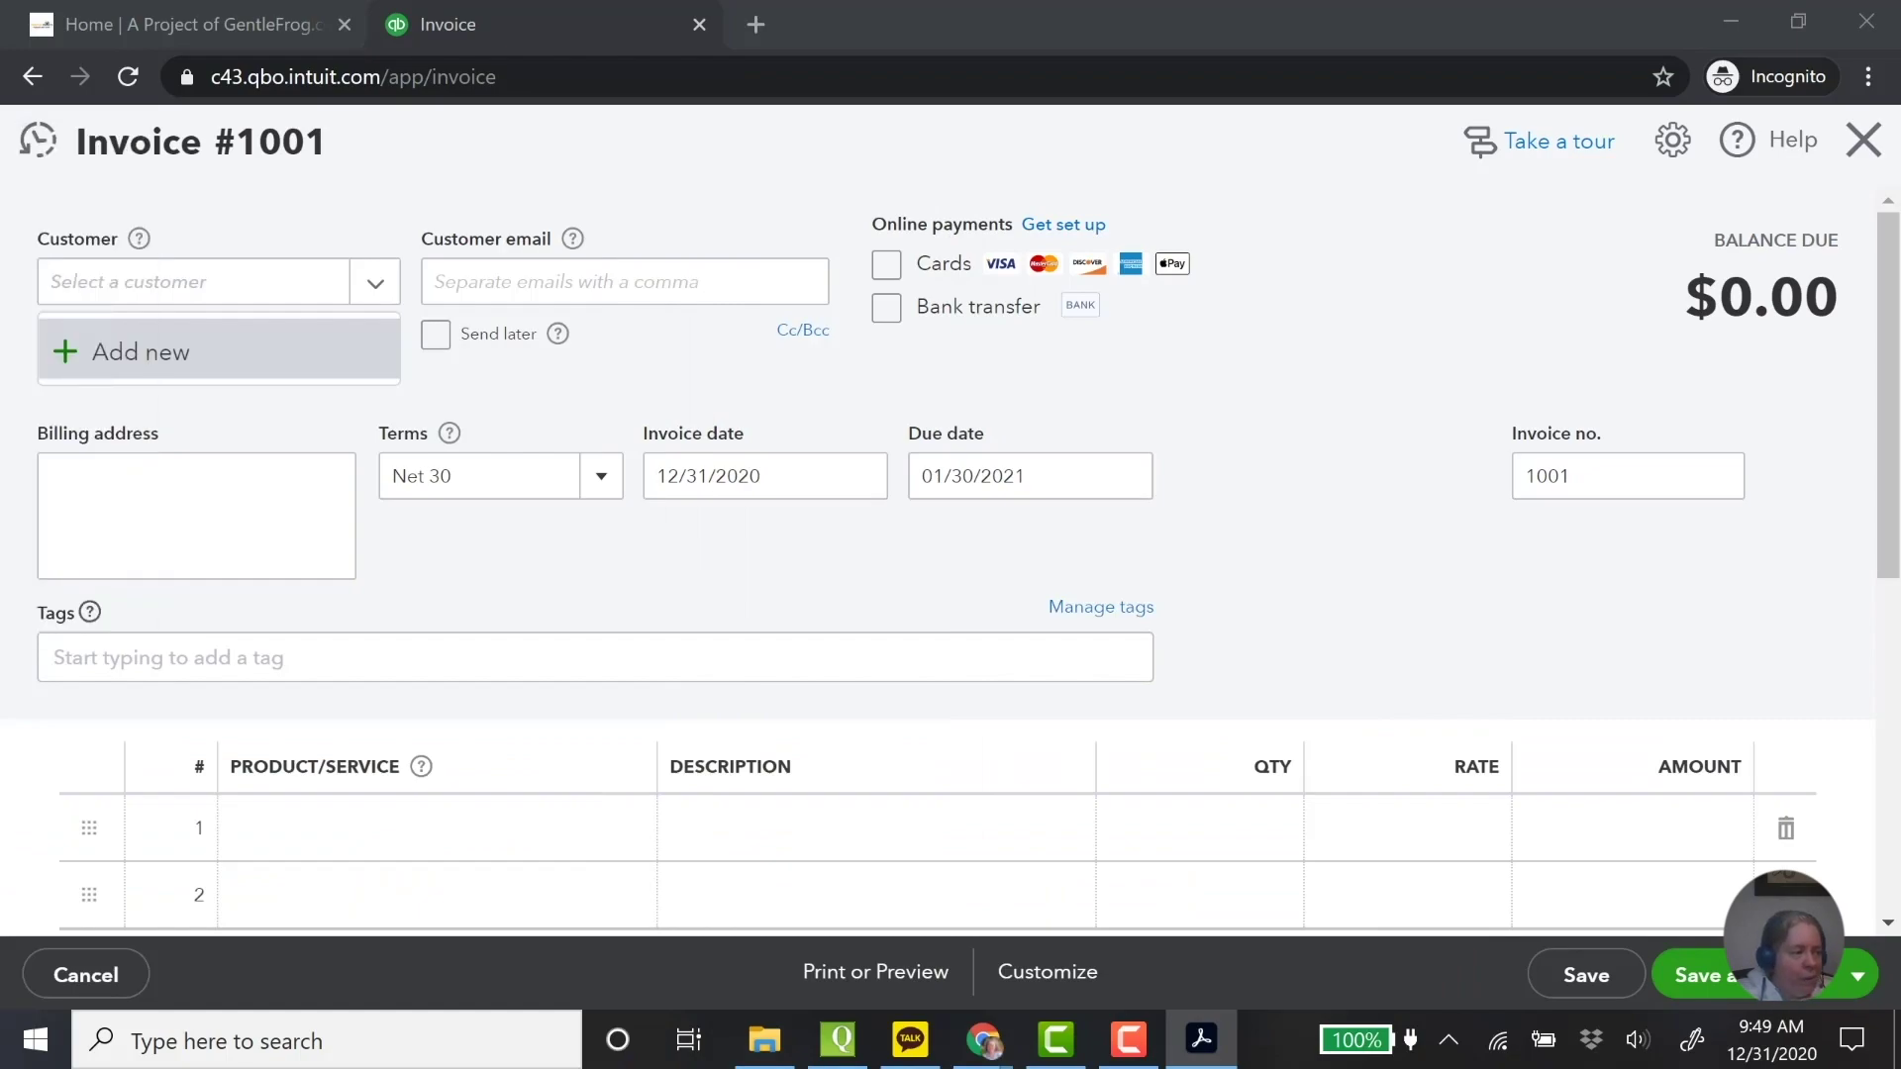
Step: Create a new customer from the typed full name and save them onto the invoice
click(226, 284)
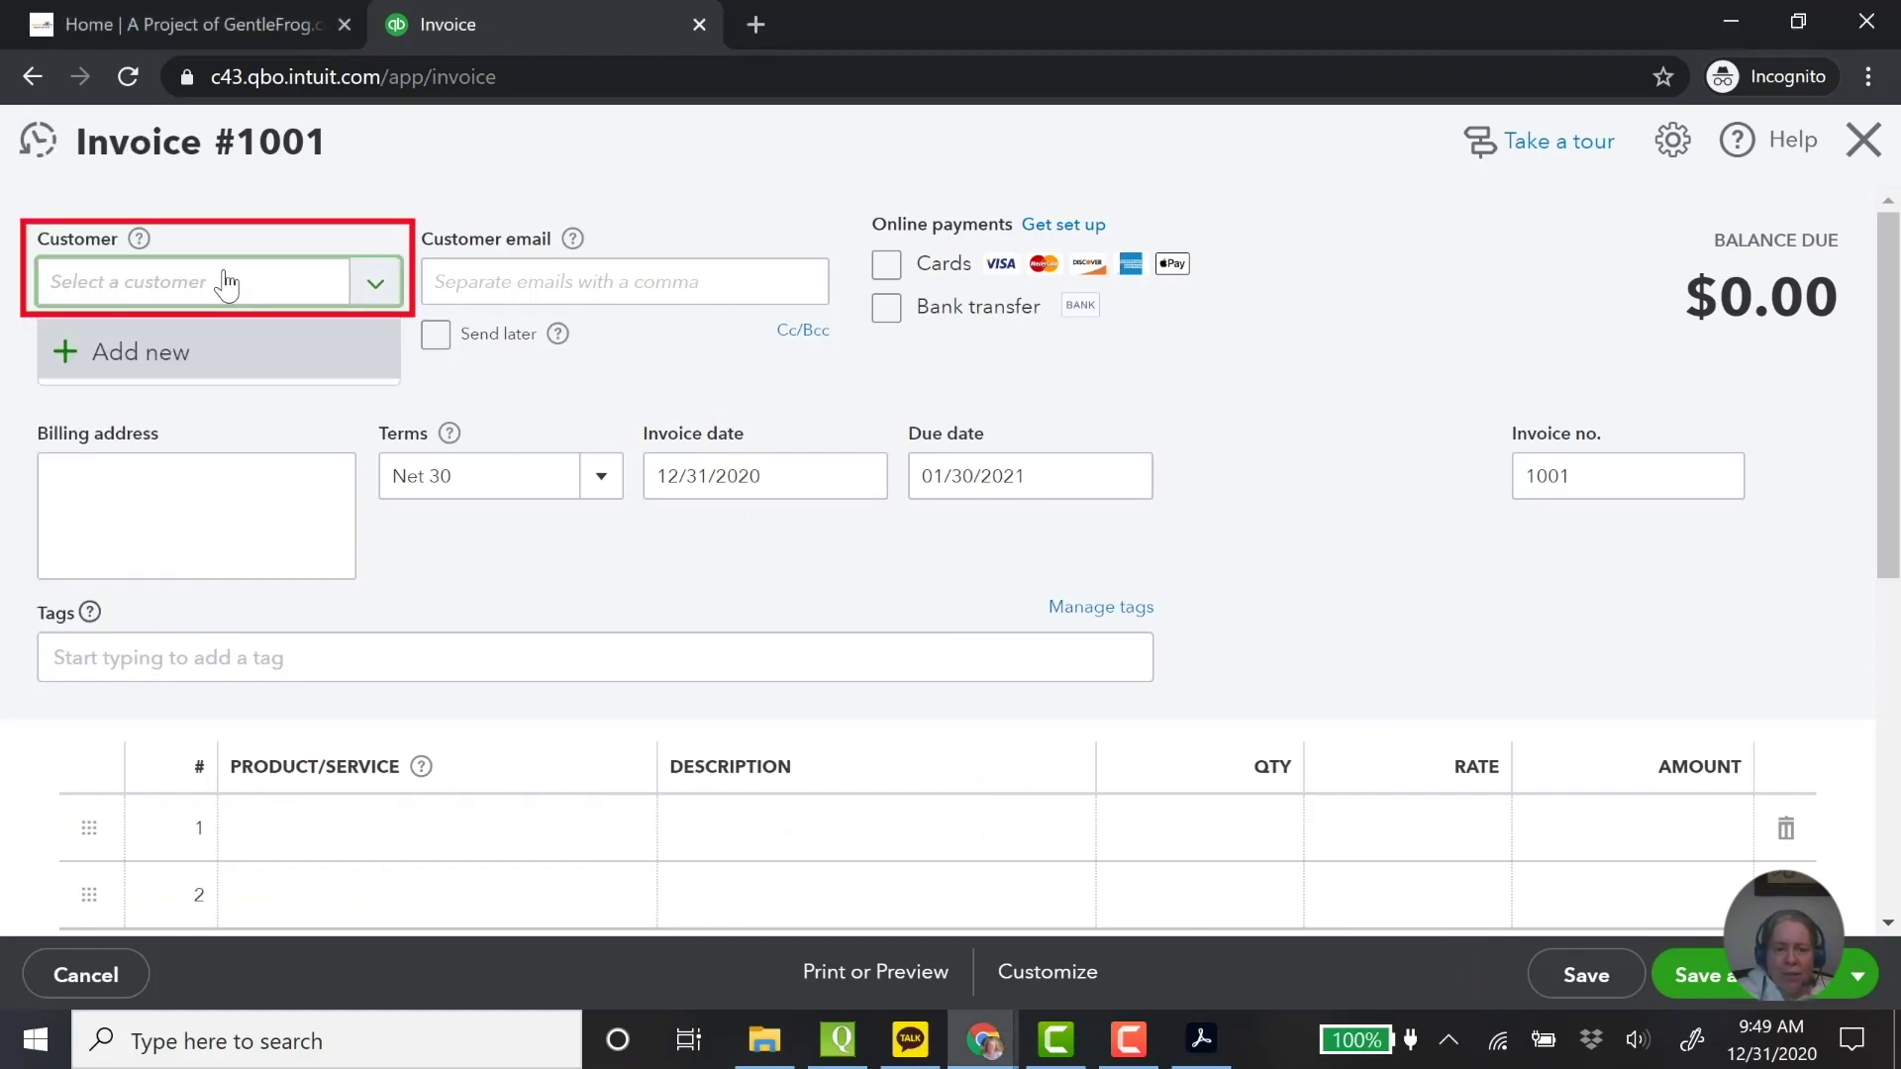
key(Return)
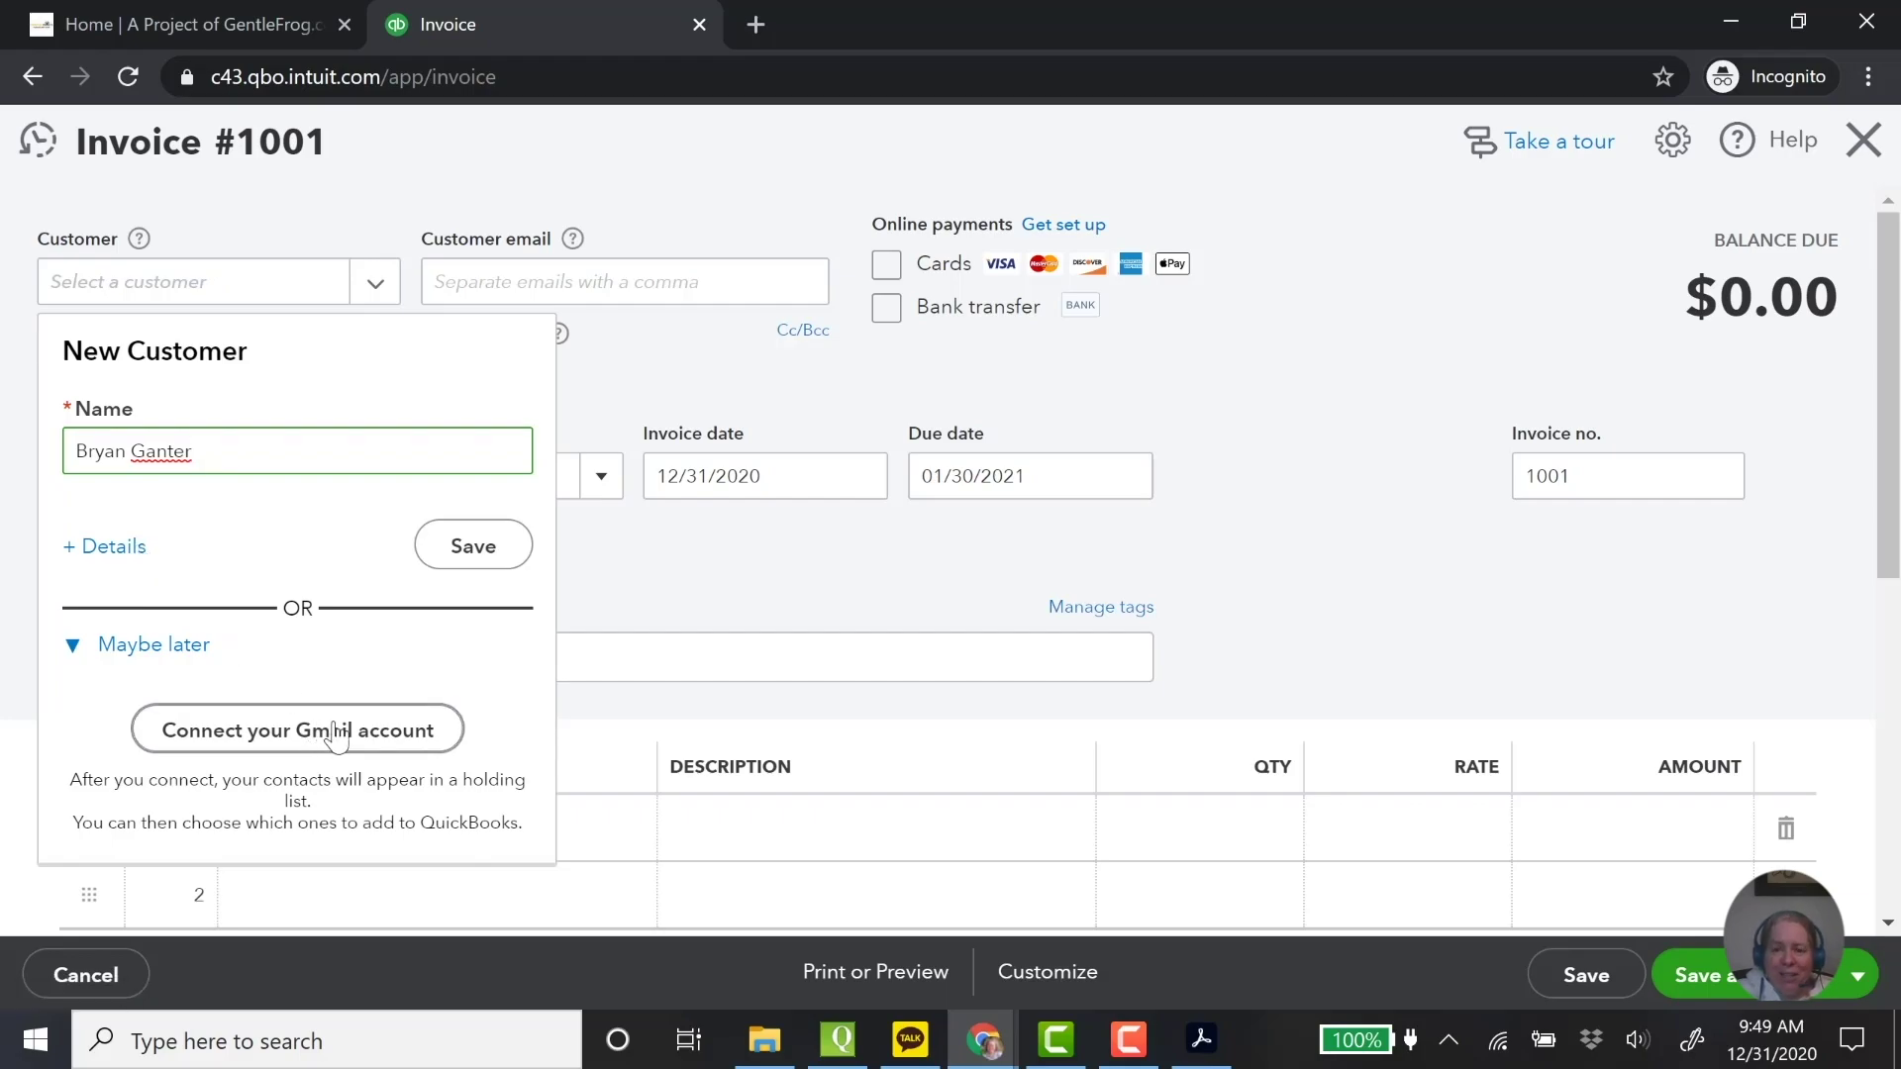
click(494, 556)
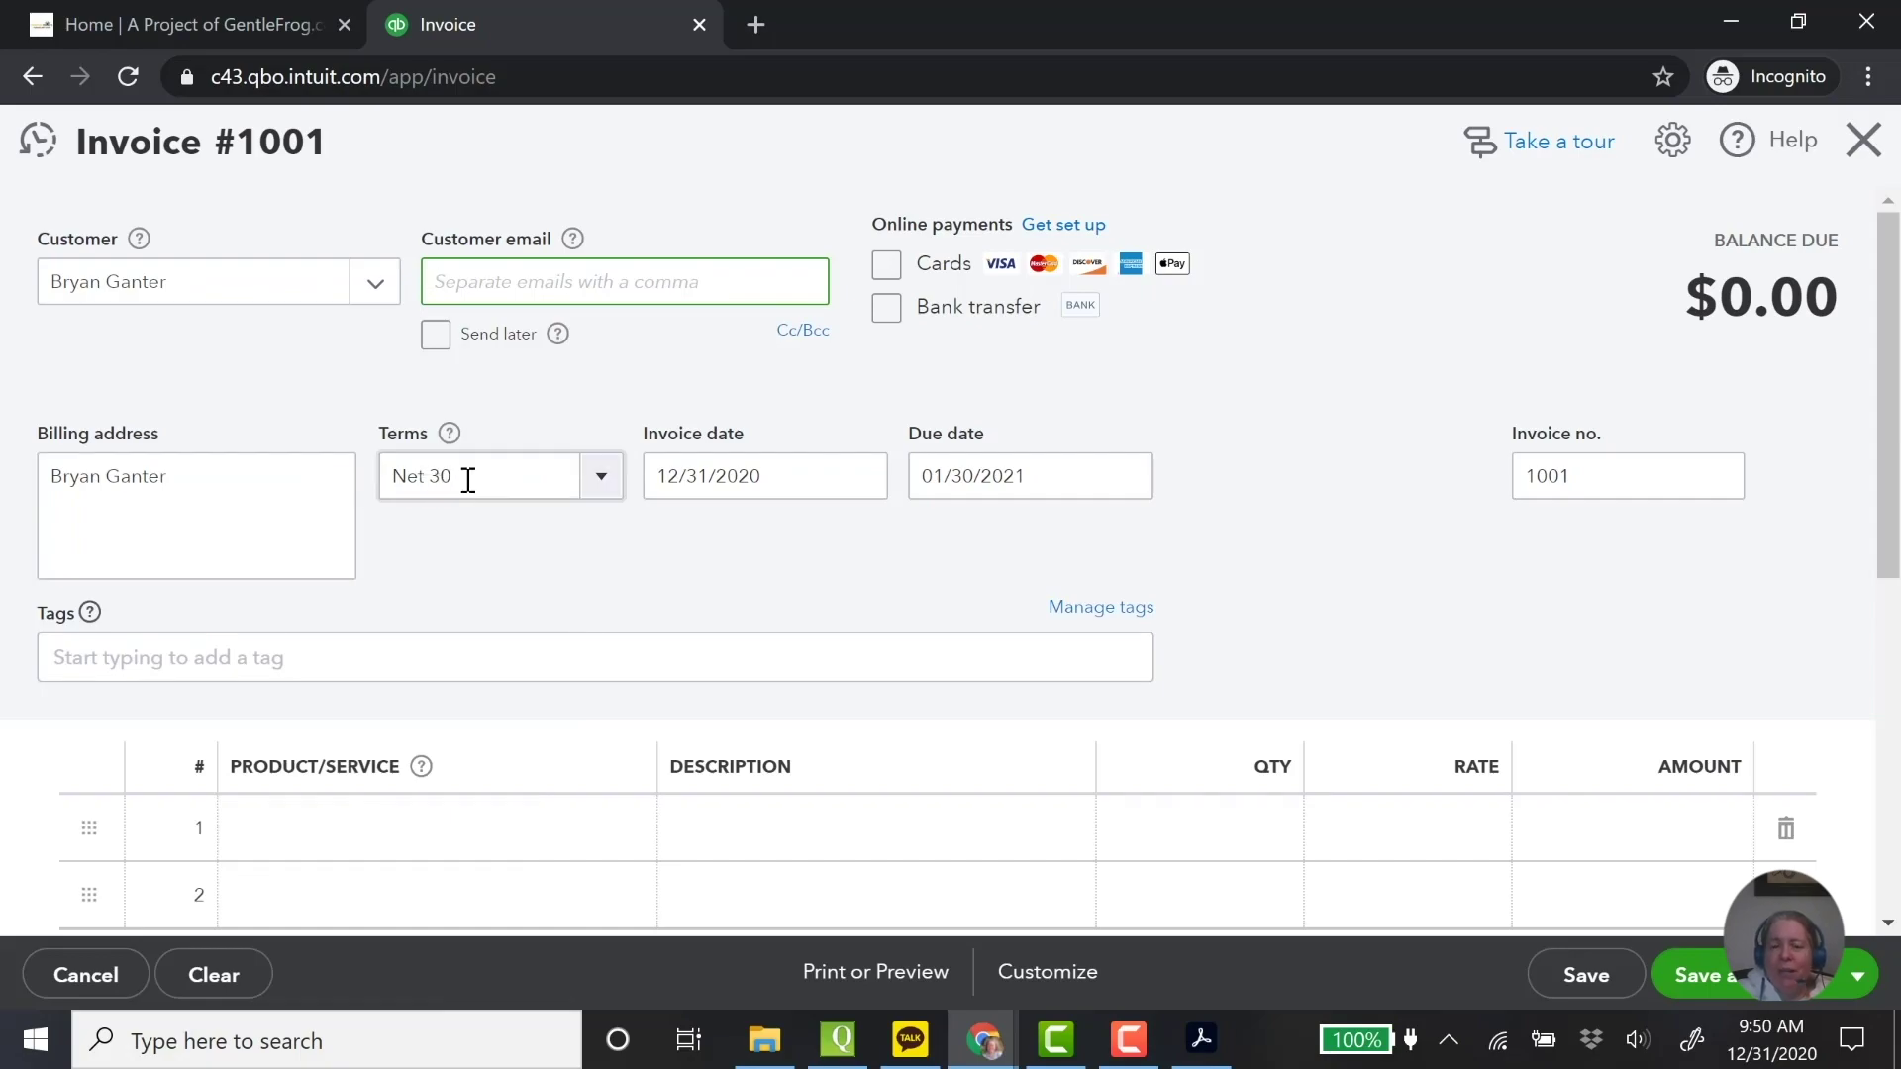
Step: Set the invoice date to 01/05/2020 and the invoice number to 100
click(798, 480)
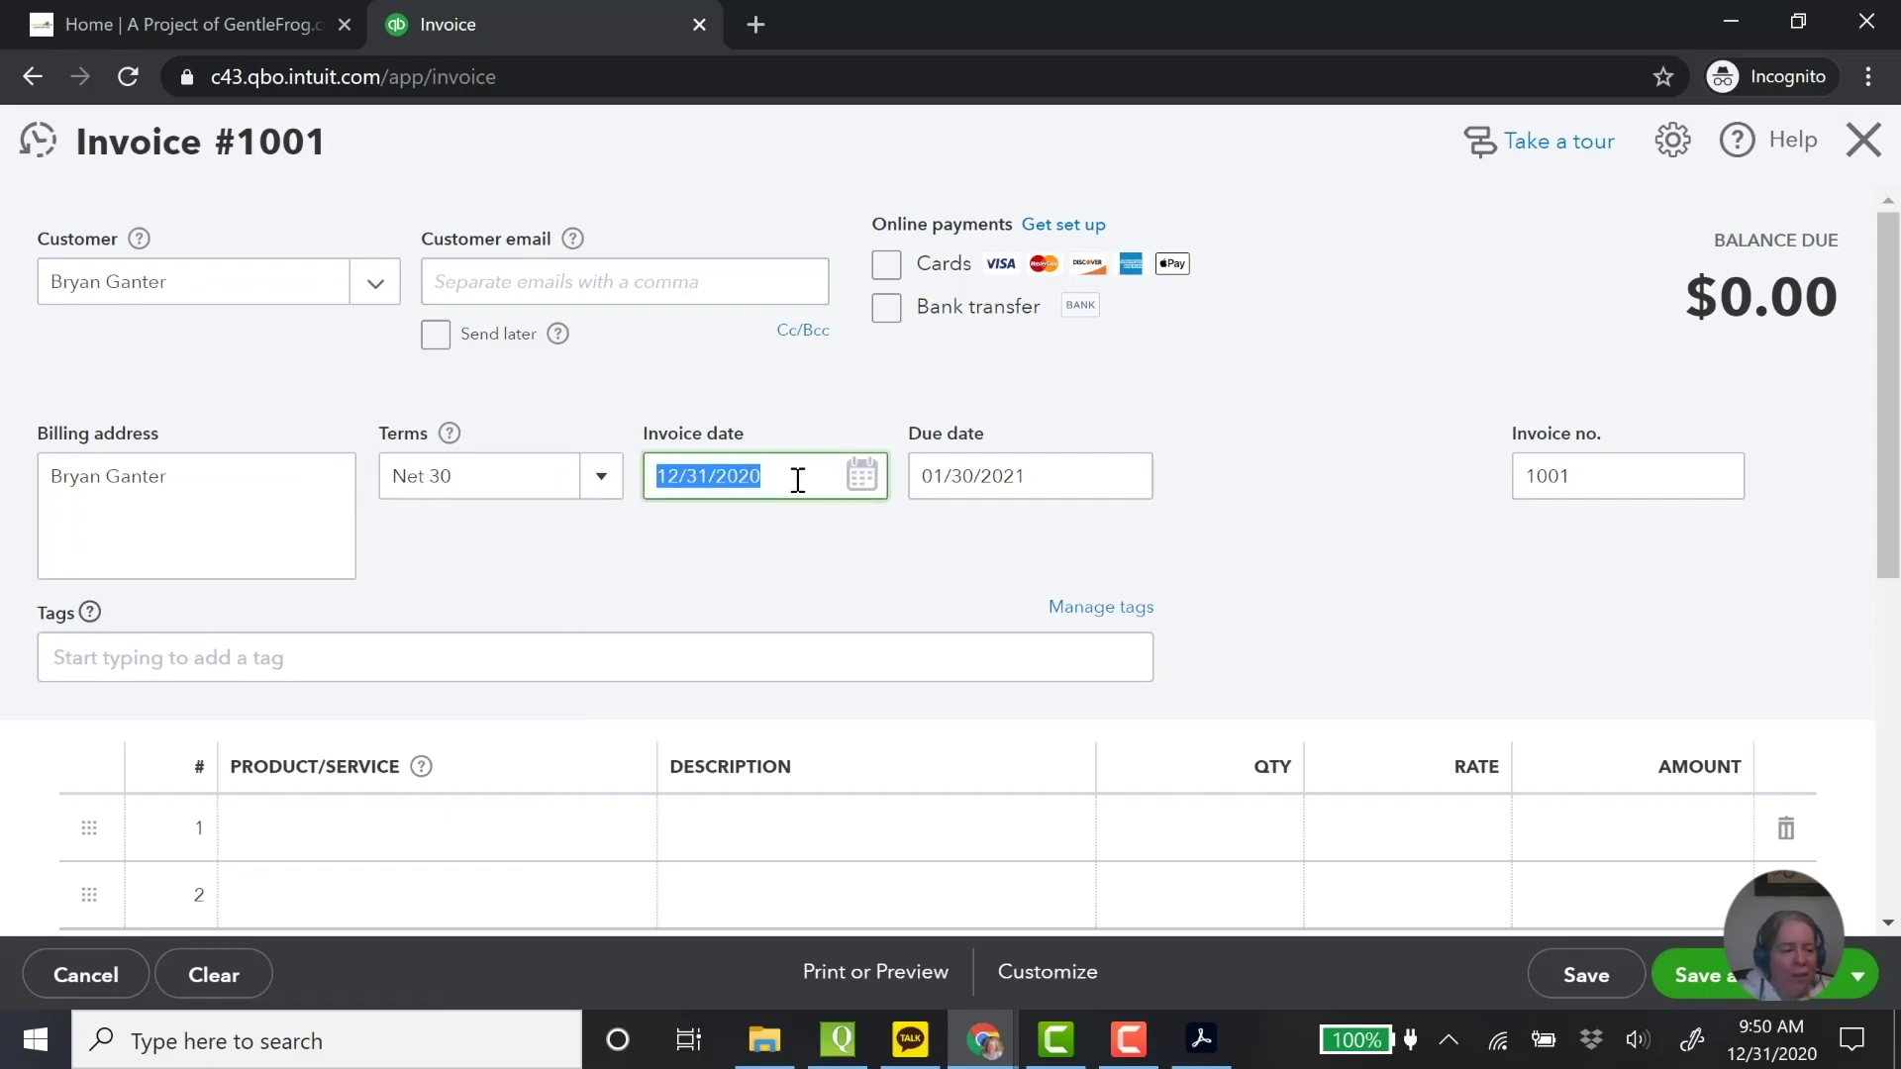
text(010520)
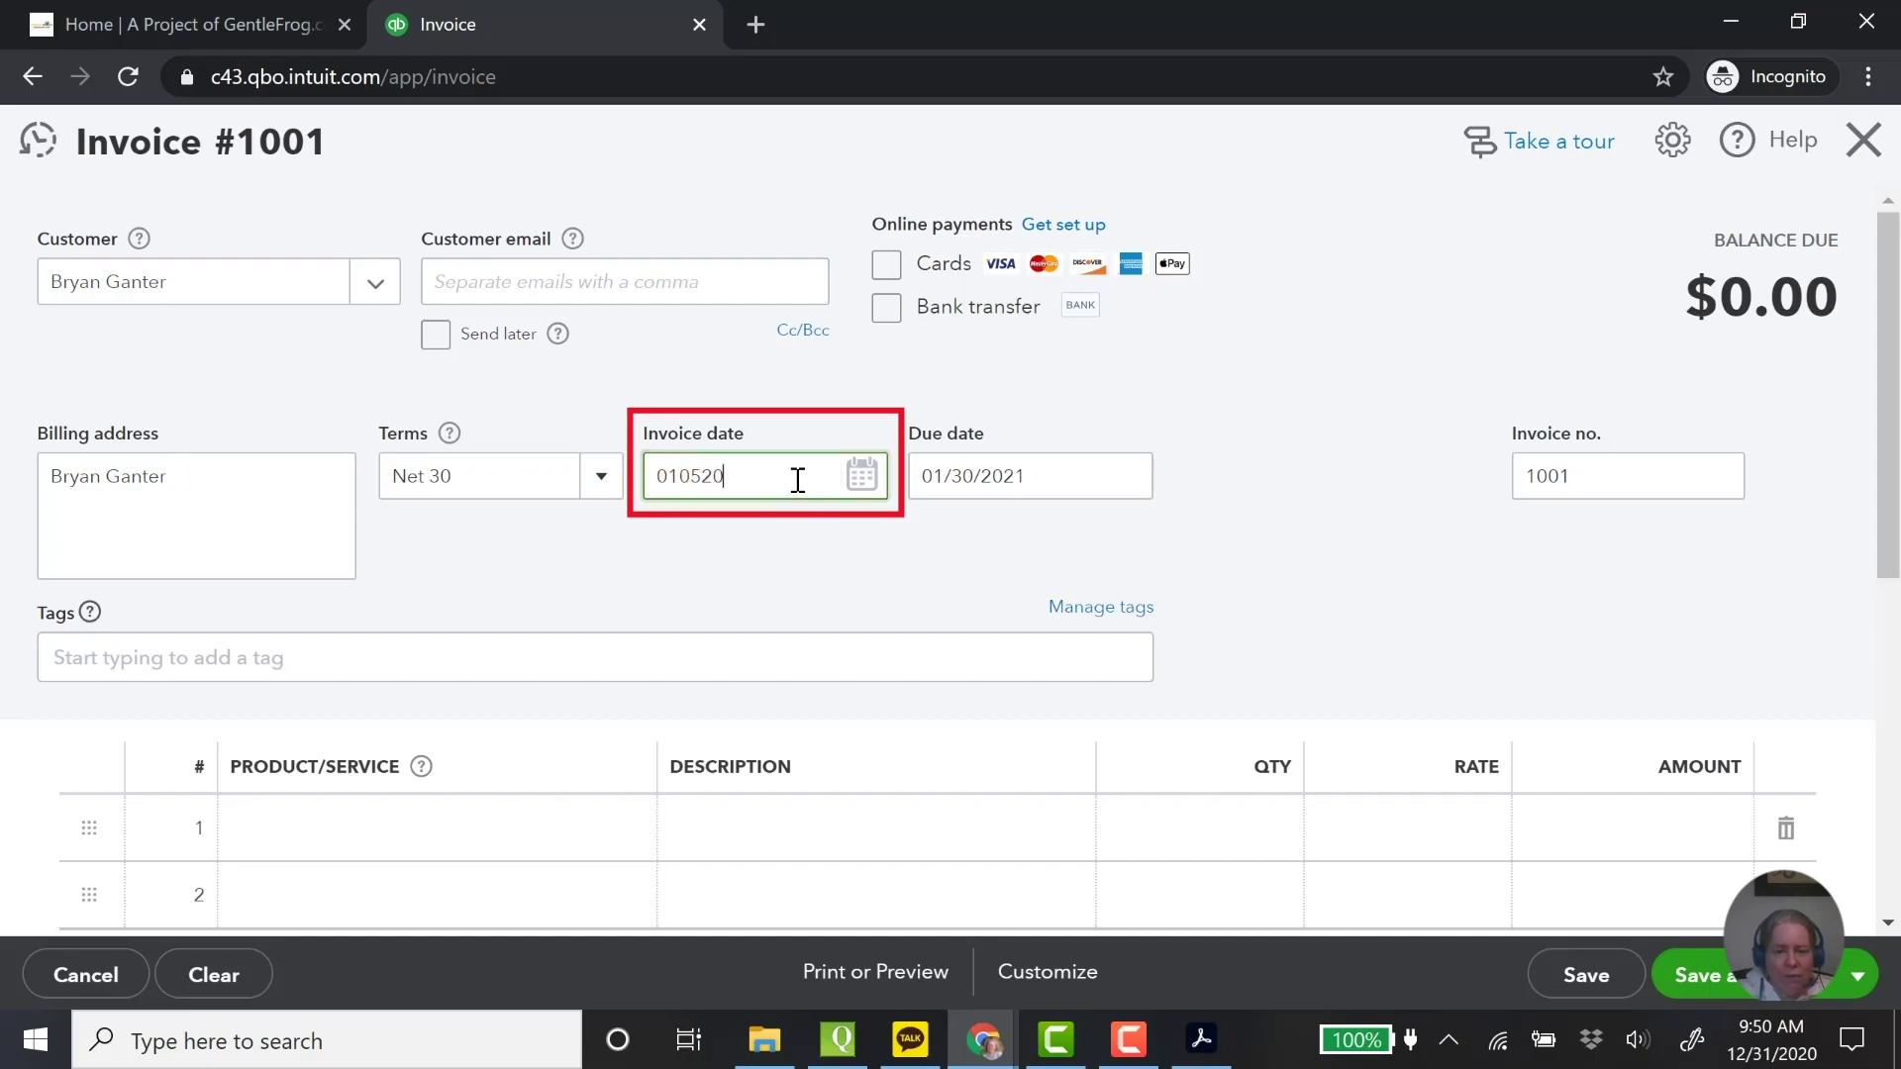
key(Tab)
click(1609, 468)
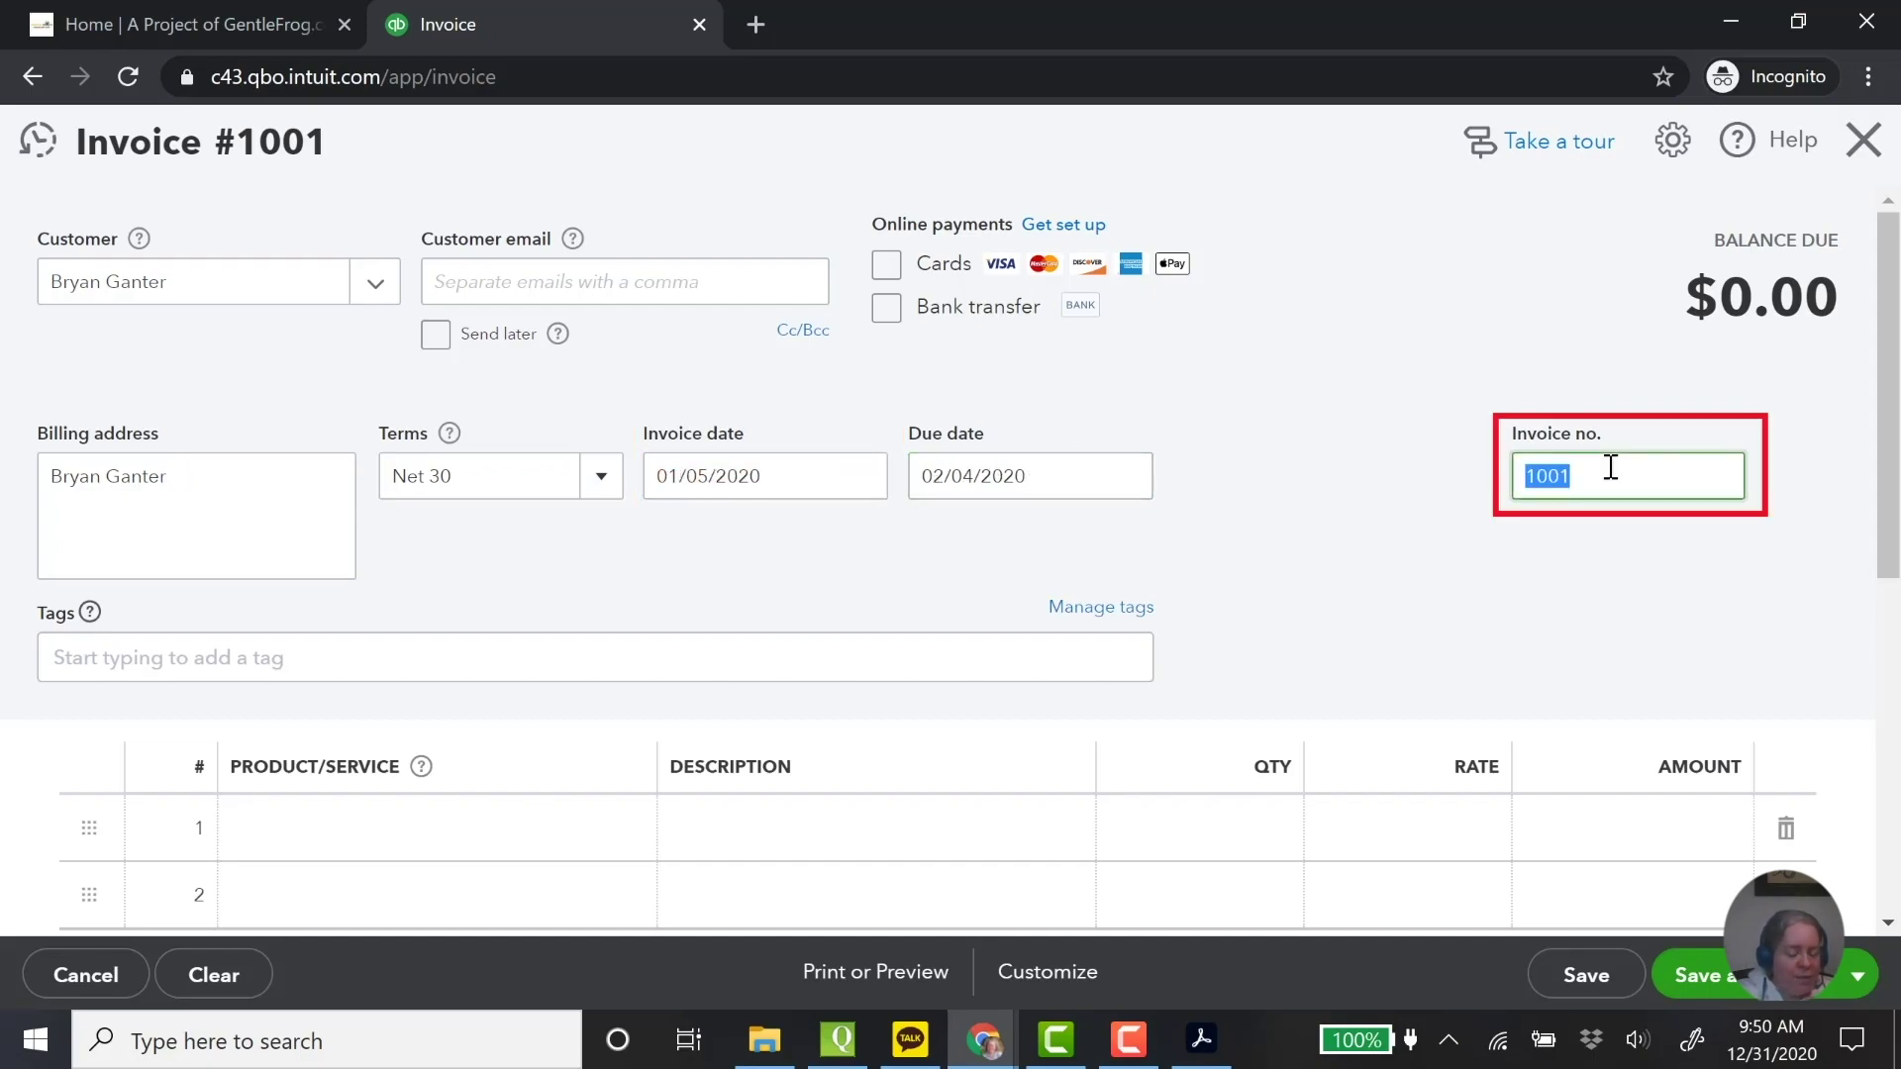
text(100)
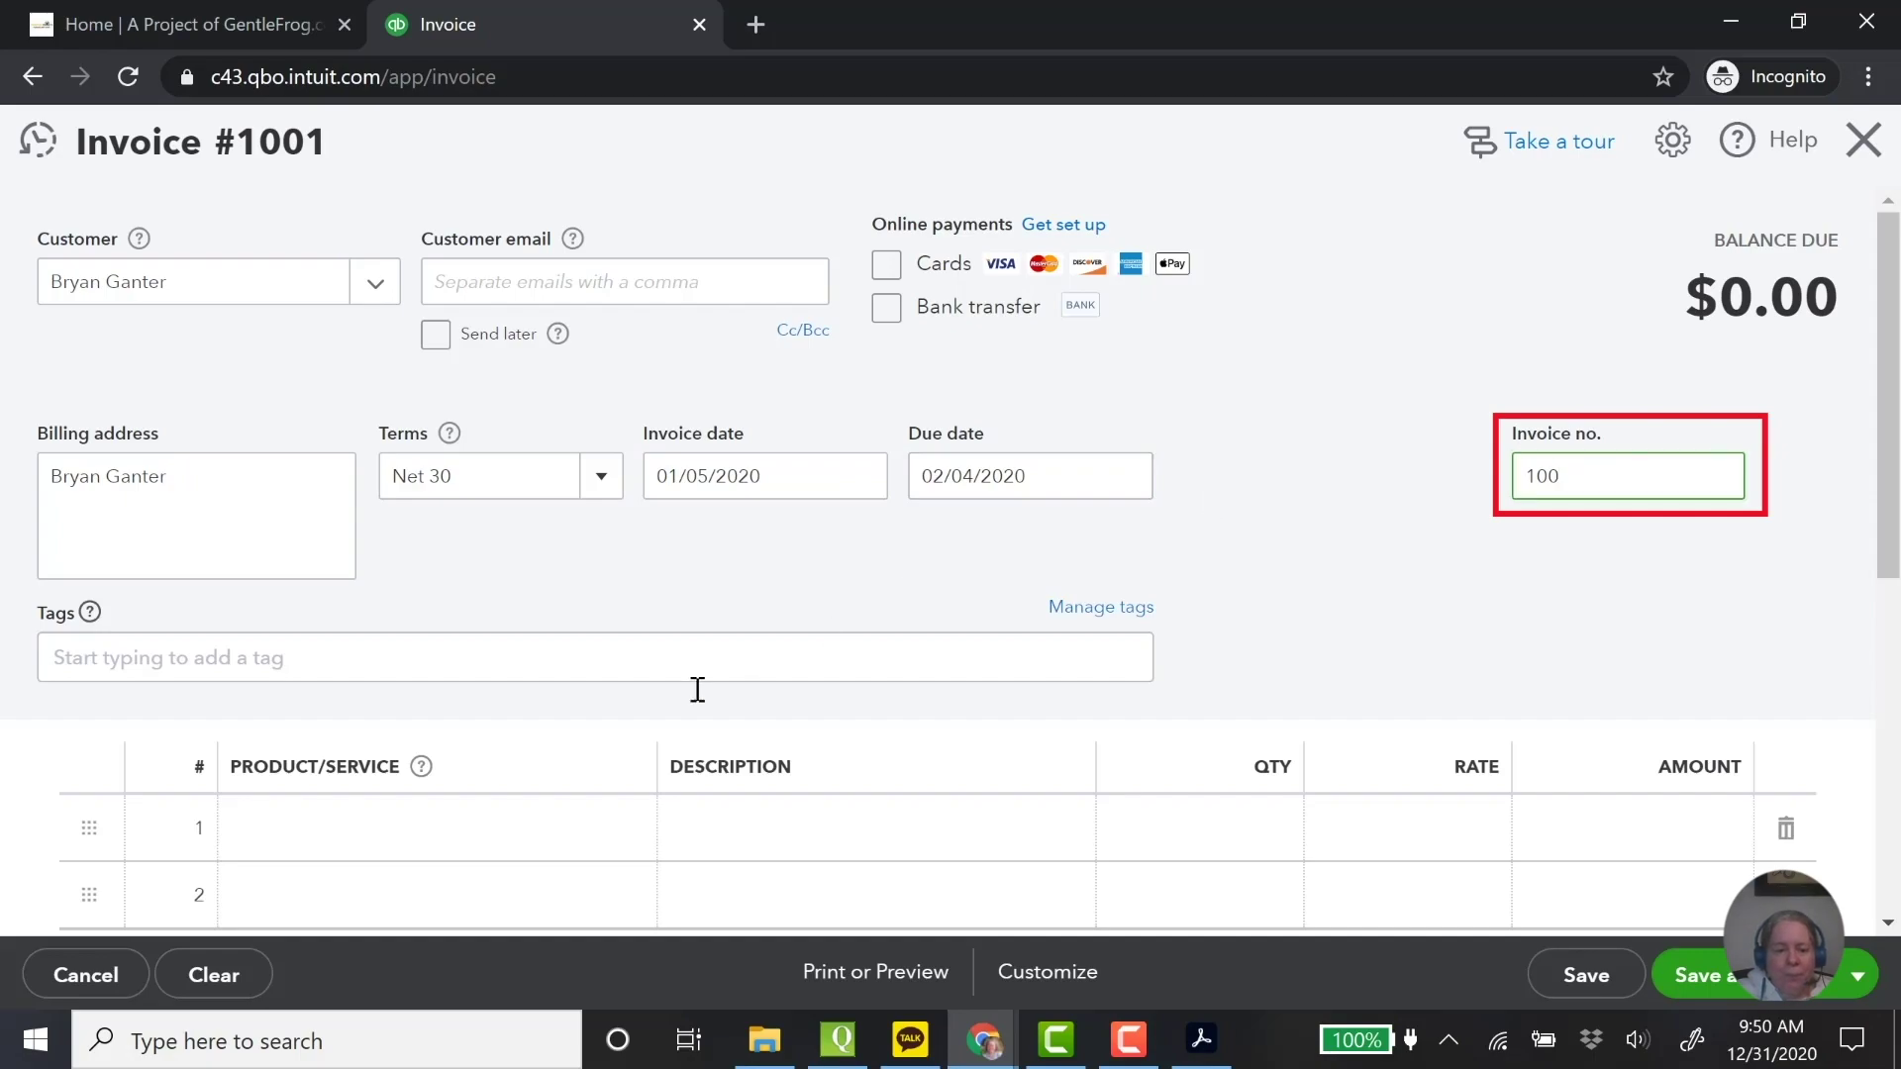
click(488, 835)
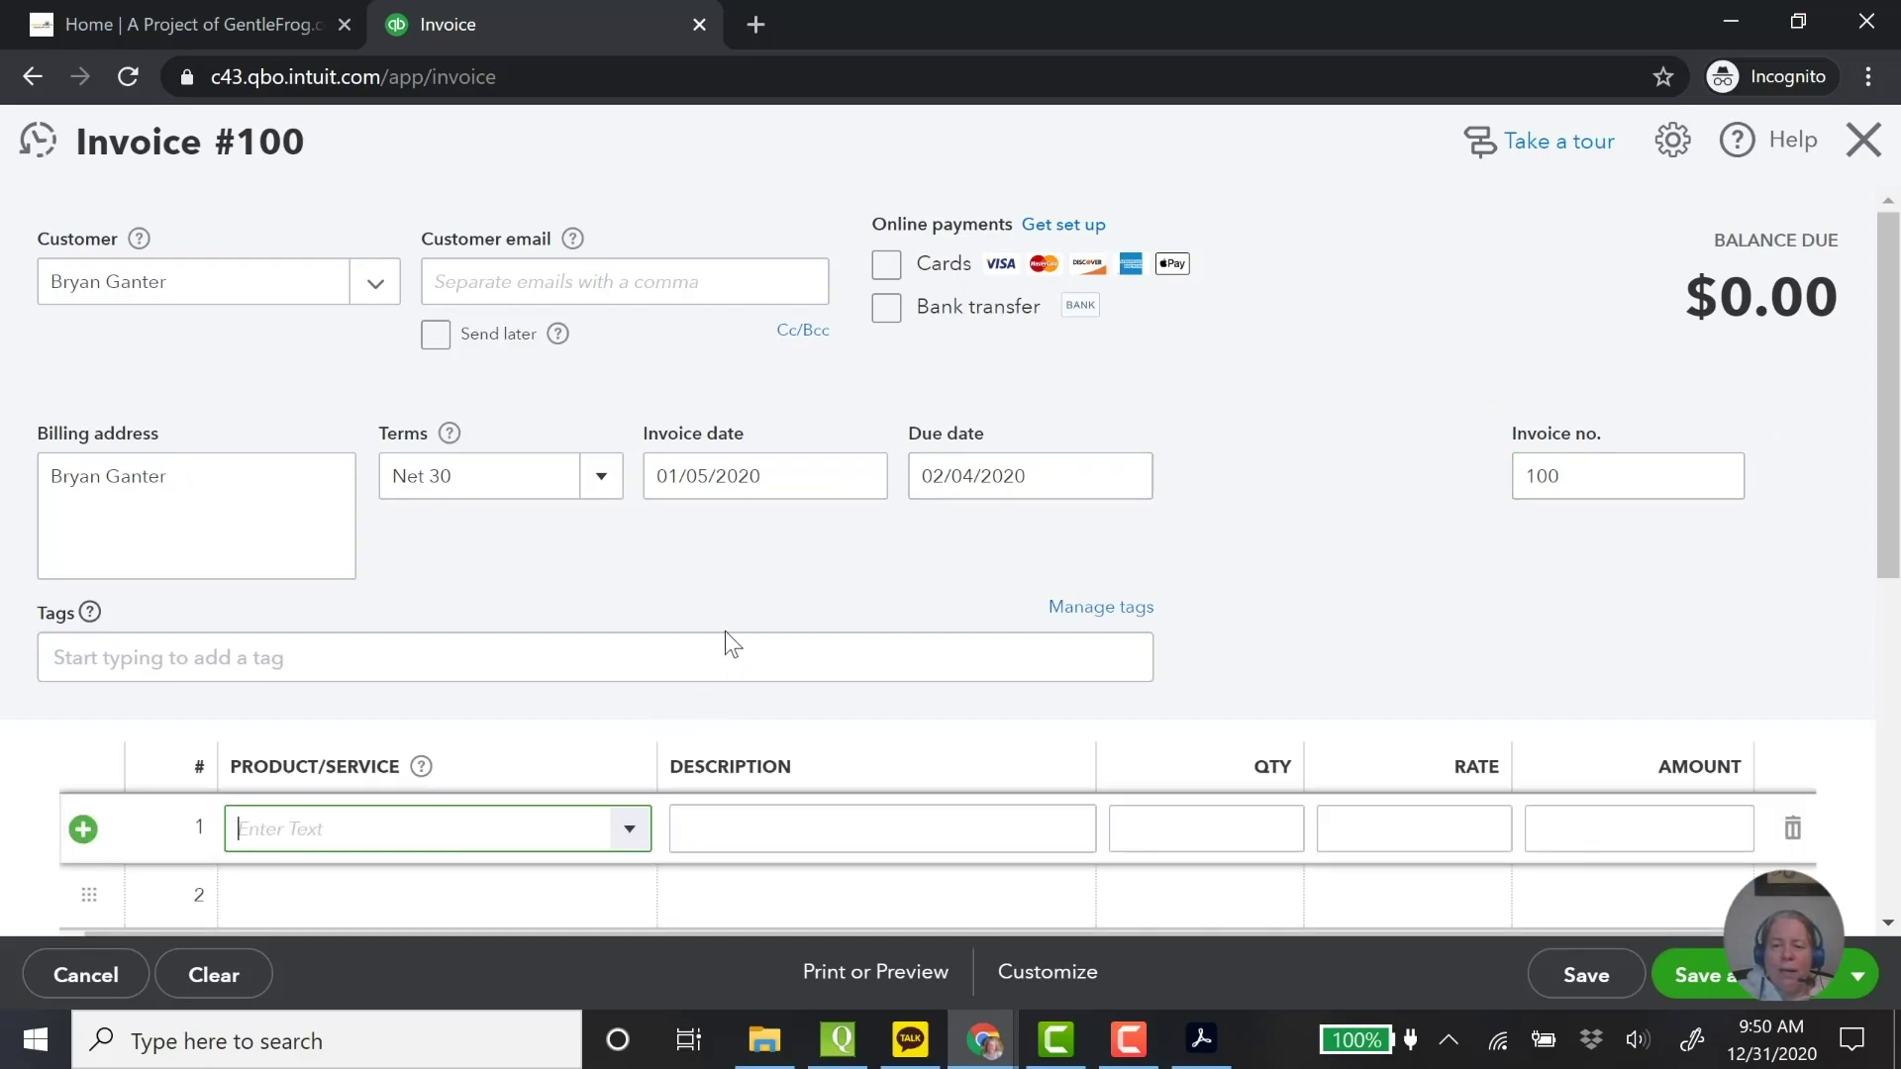
Step: Check the PDF's Unicorn, Shoelace Snake and Dragon rows, then move Acrobat aside
drag(0, 74, 1315, 3)
scroll(625, 670, down, 5)
scroll(625, 670, down, 3)
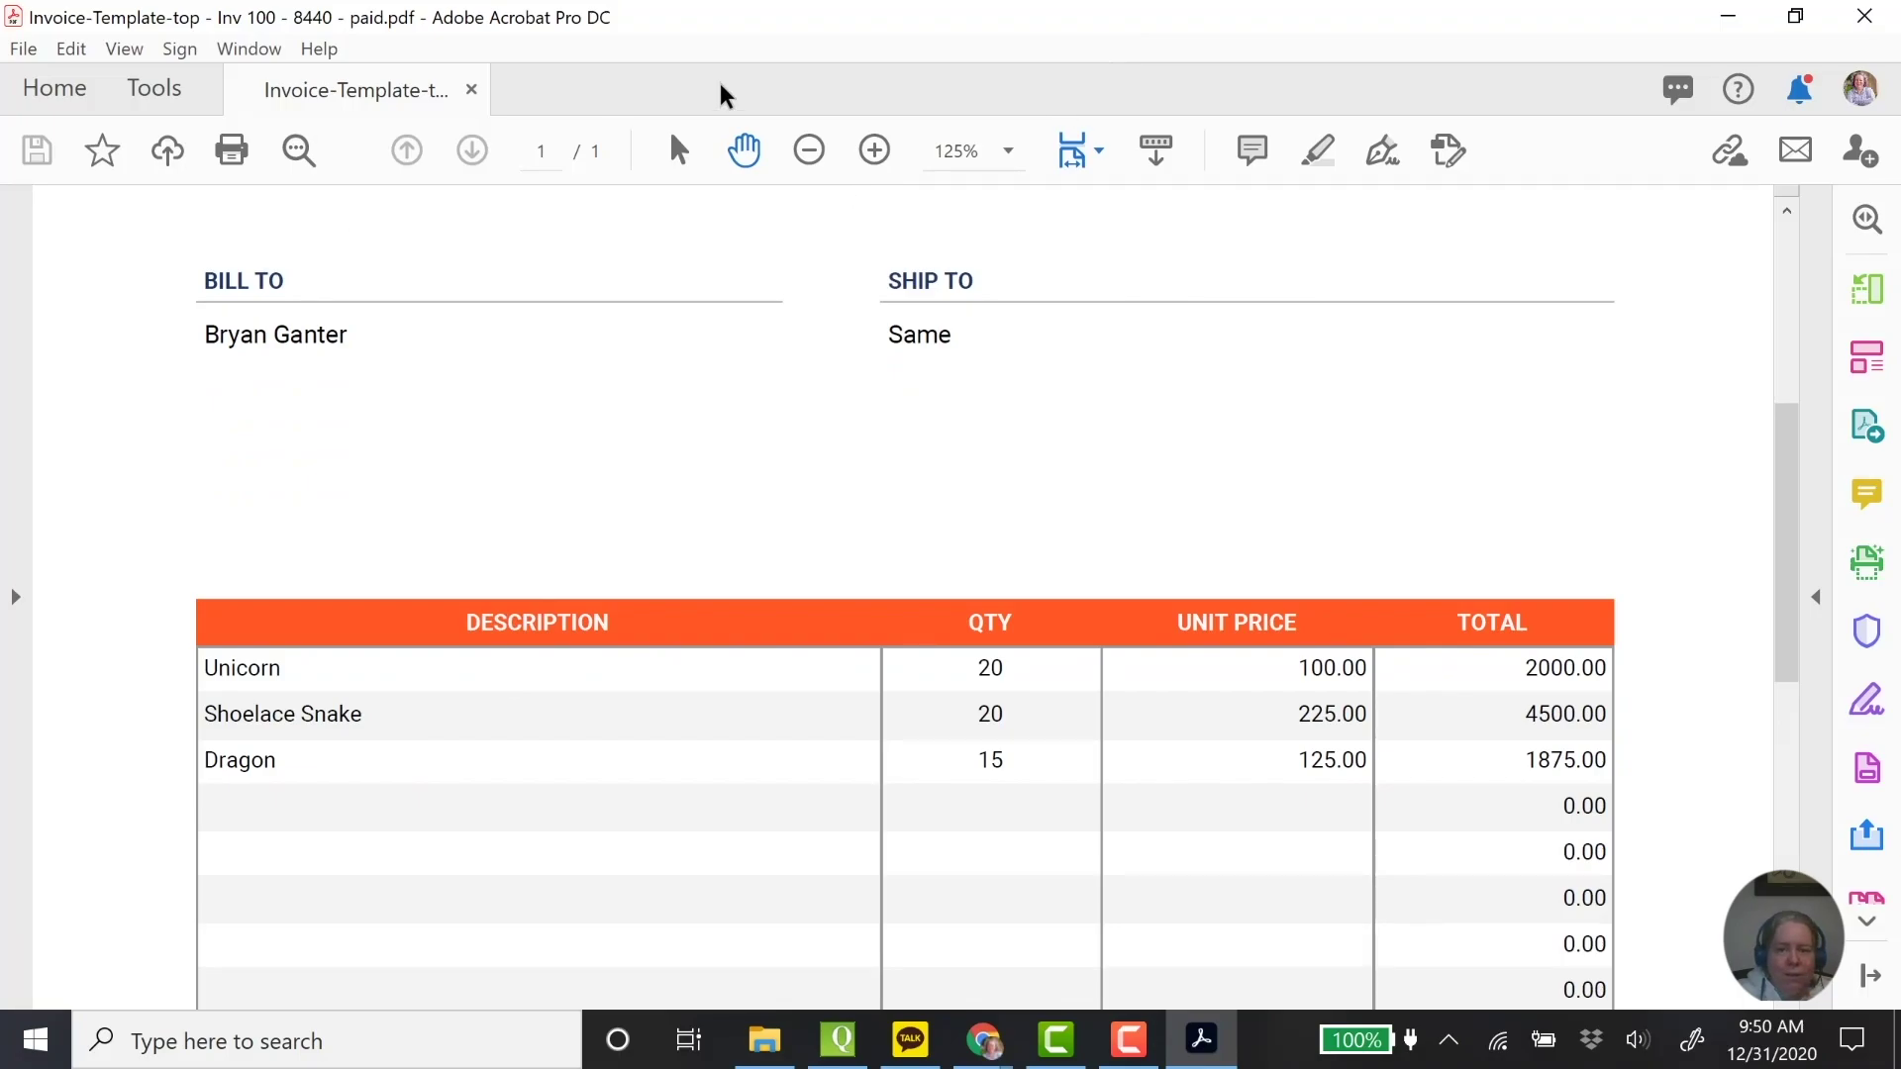
drag(1090, 36, 0, 75)
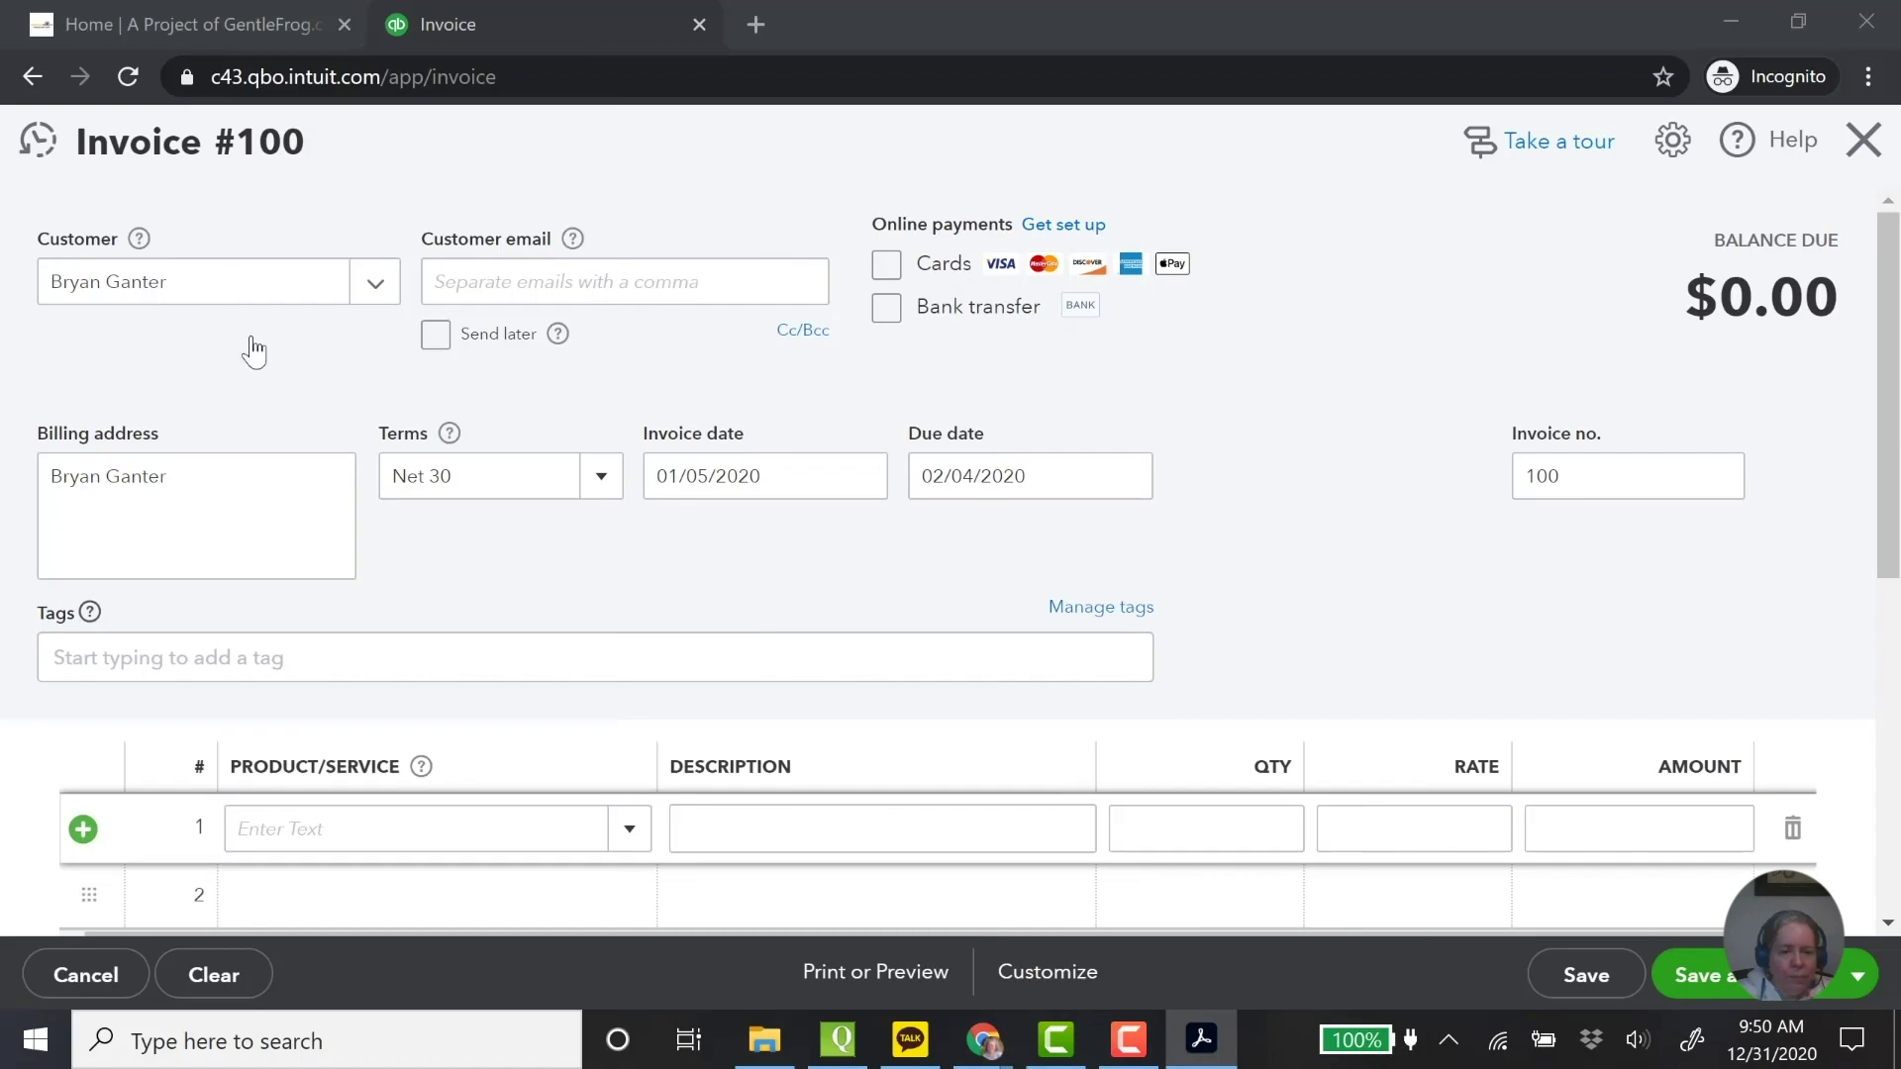
Step: Enter Unicorn on invoice line 1 and choose to add it as a new product
click(428, 817)
text(Unciron)
key(BackSpace)
text(icorn)
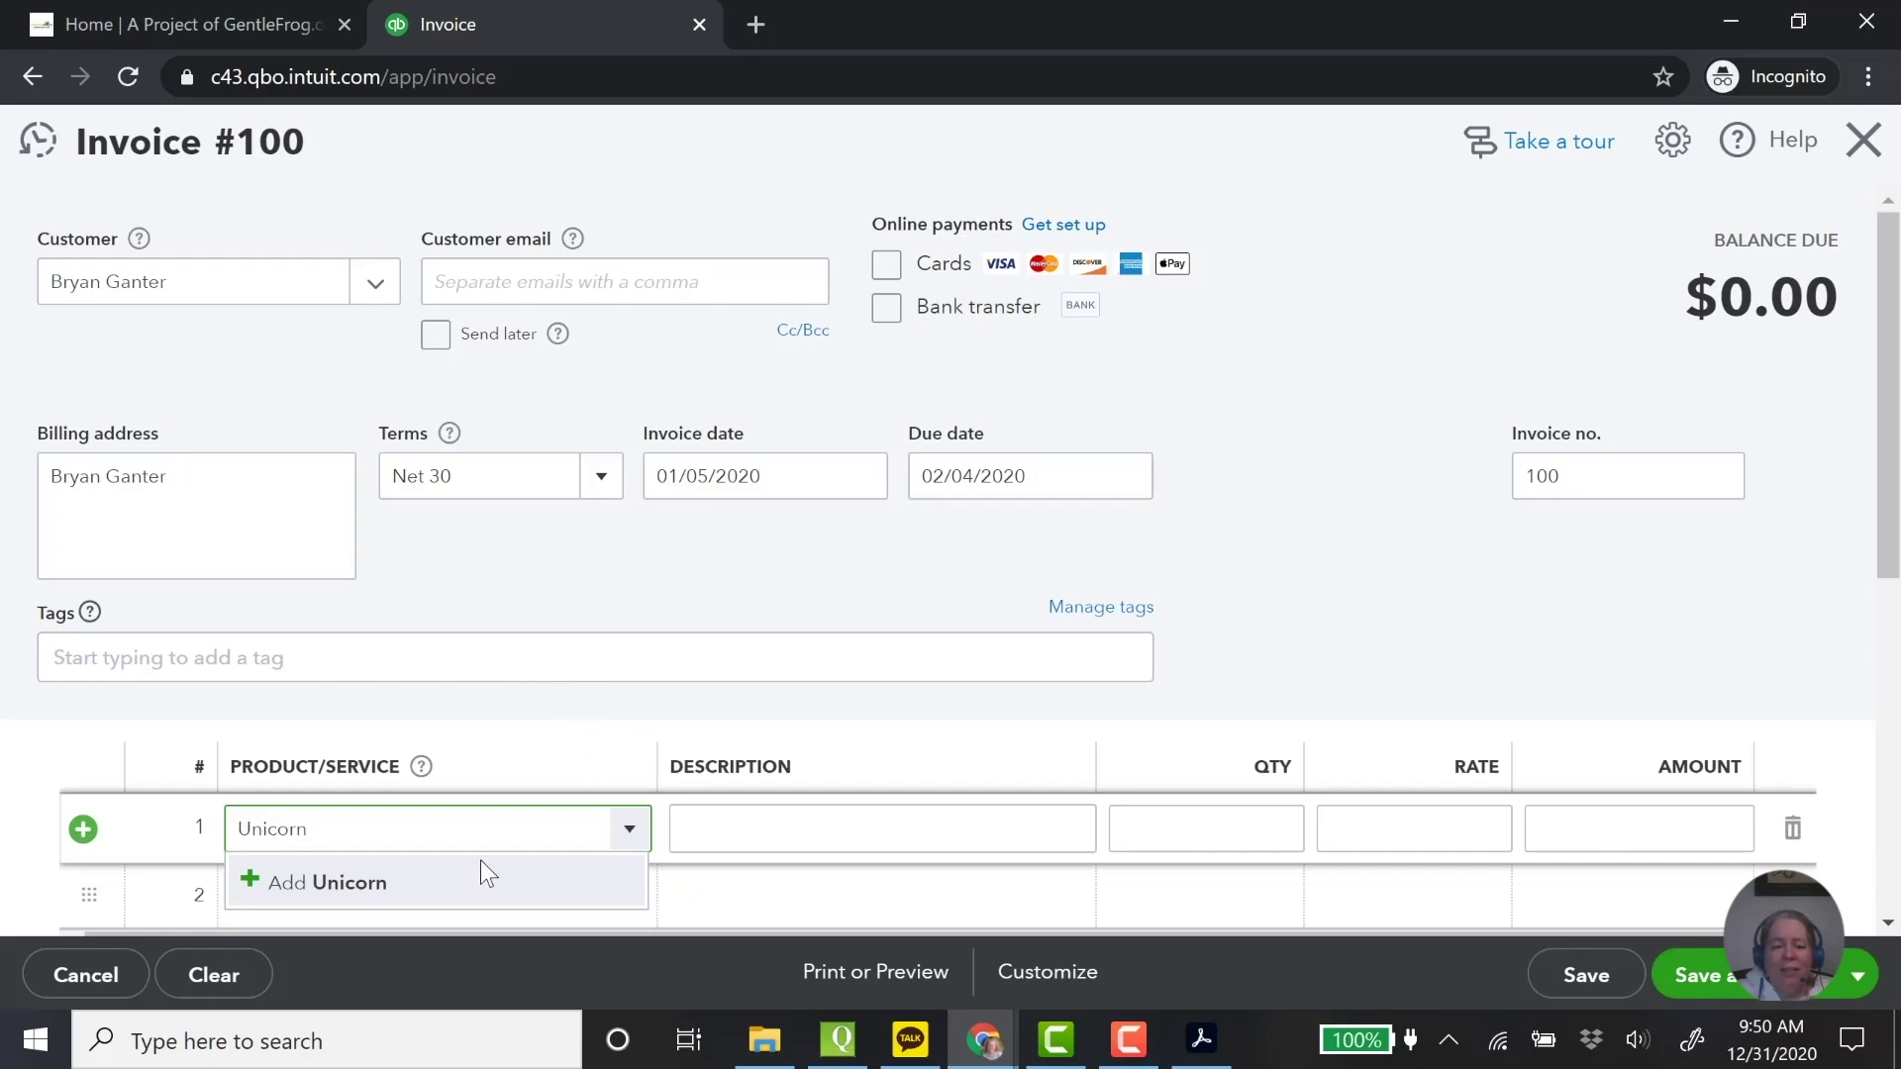
click(342, 884)
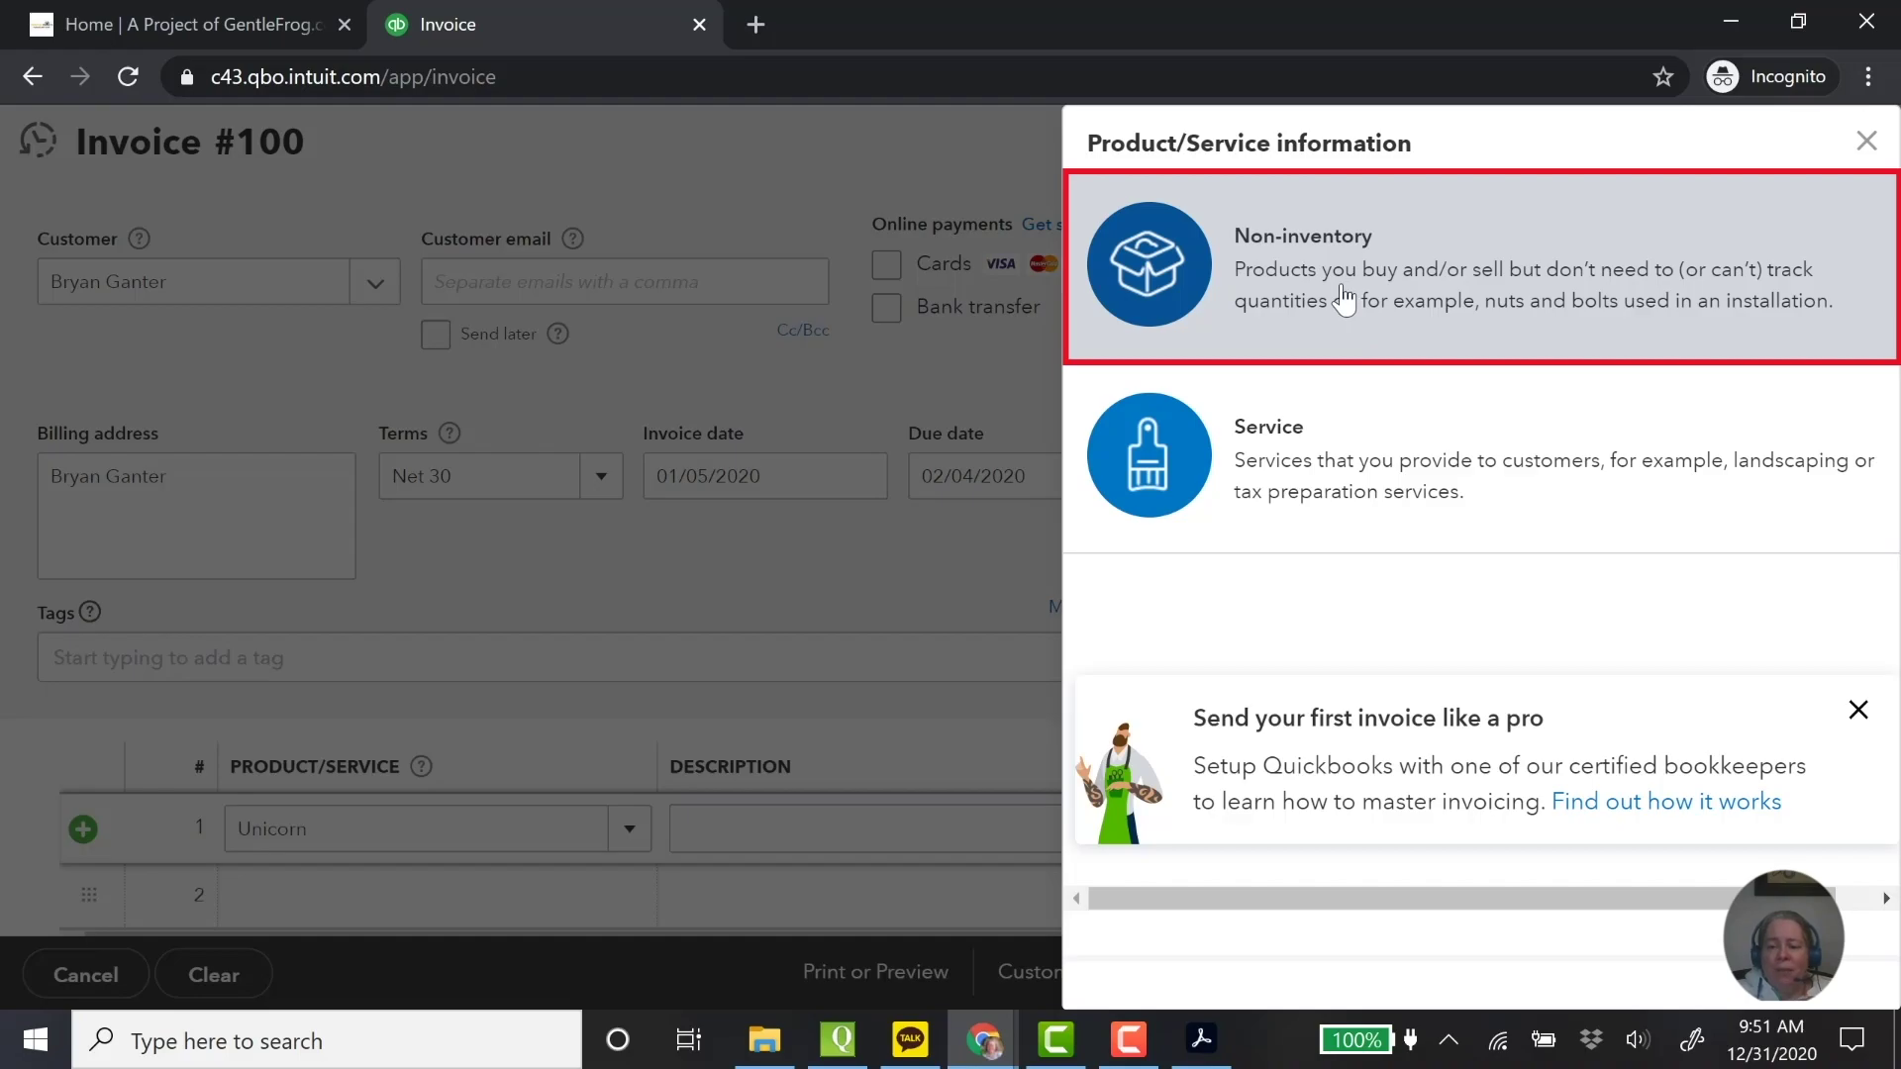
Step: Make Unicorn a Non-inventory product and bring the Google Drive window onto this screen
click(1344, 297)
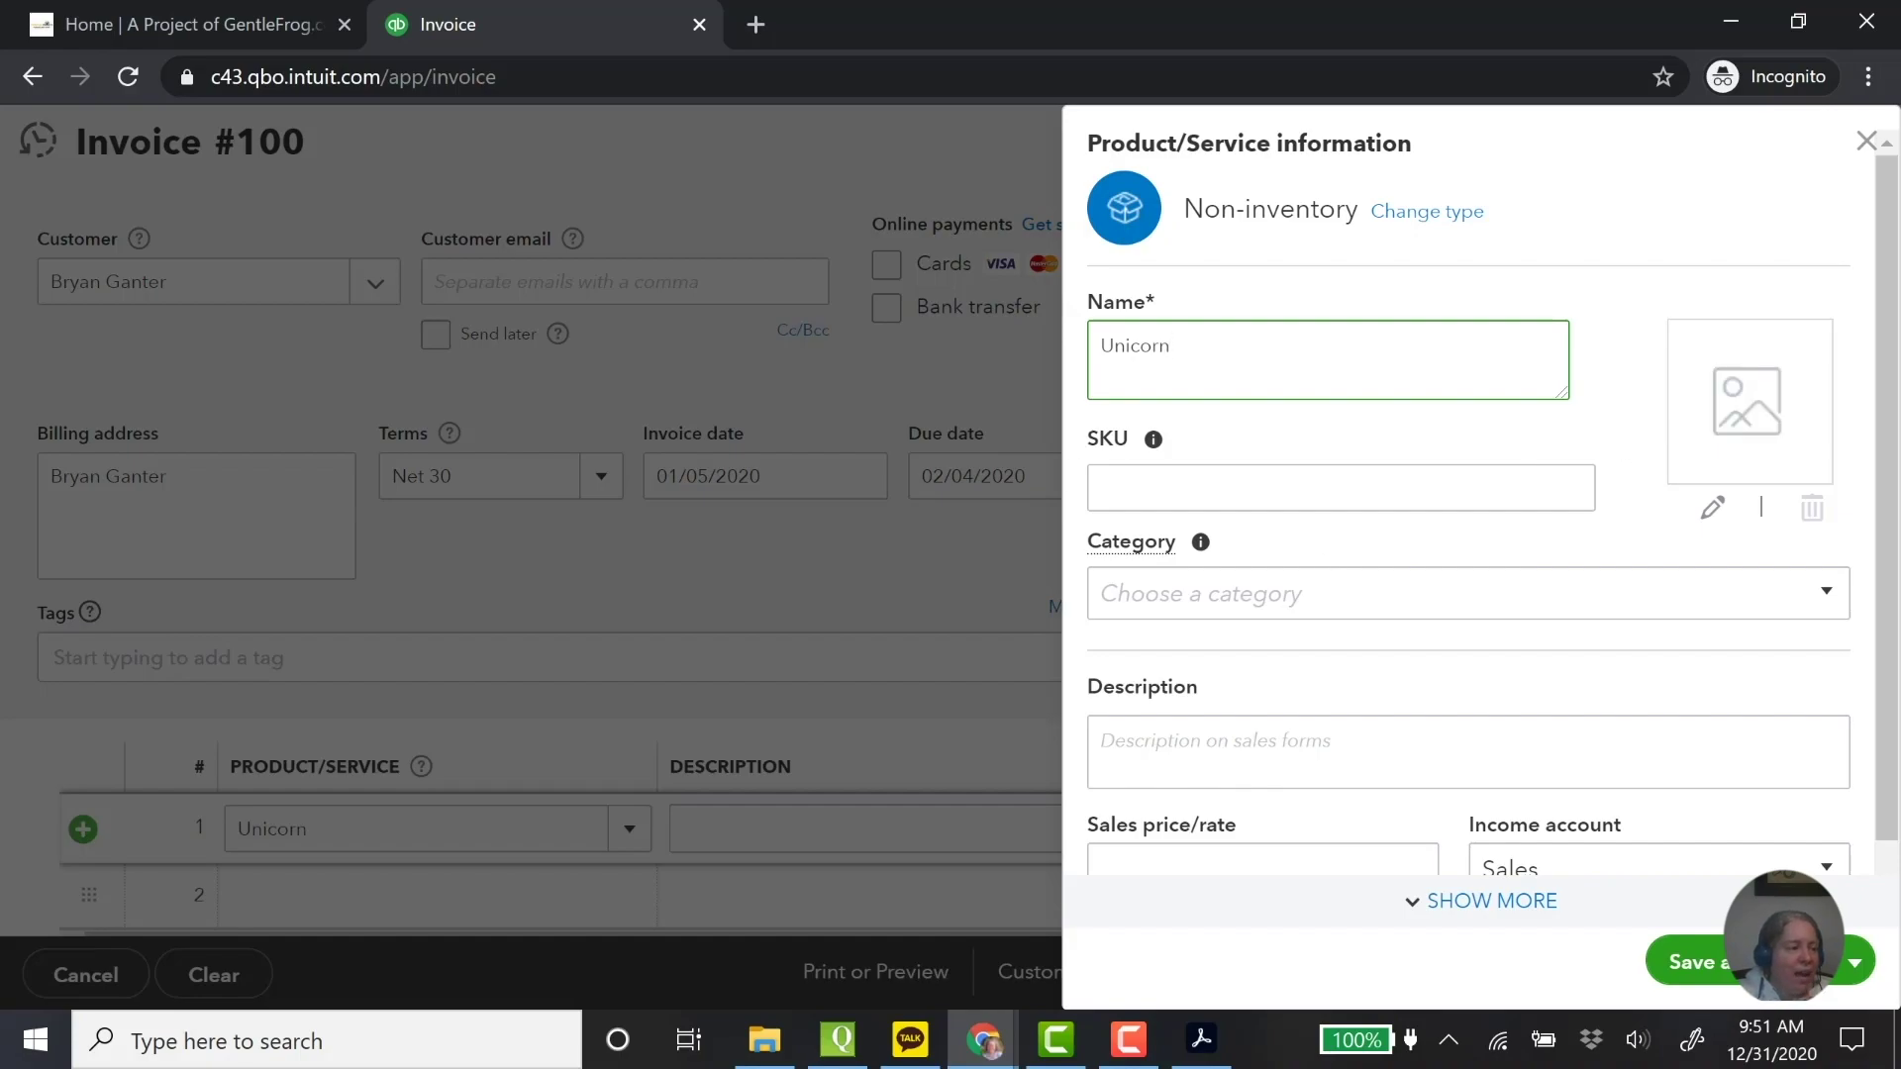
key(alt+Tab)
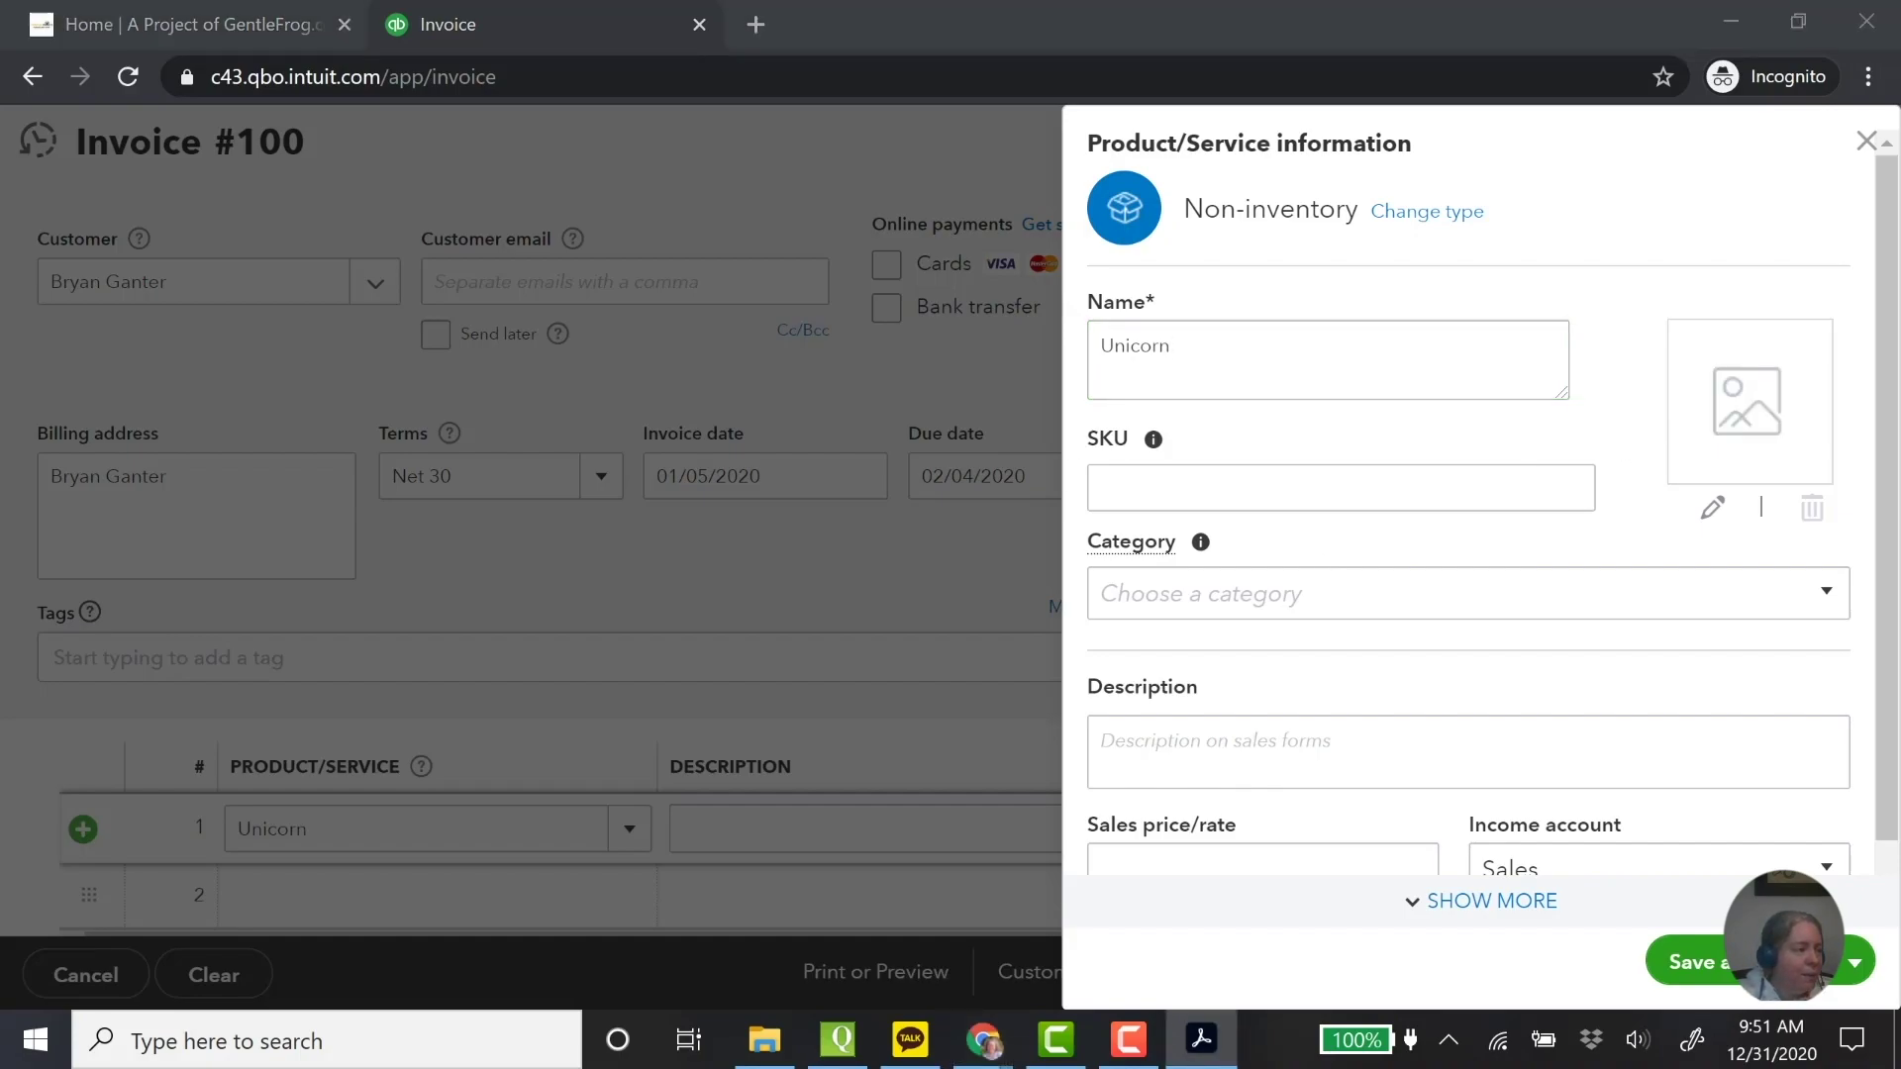
drag(0, 47, 651, 49)
Step: Download the unicorn picture 1.png from the shop's Animals folder in Google Drive
click(743, 269)
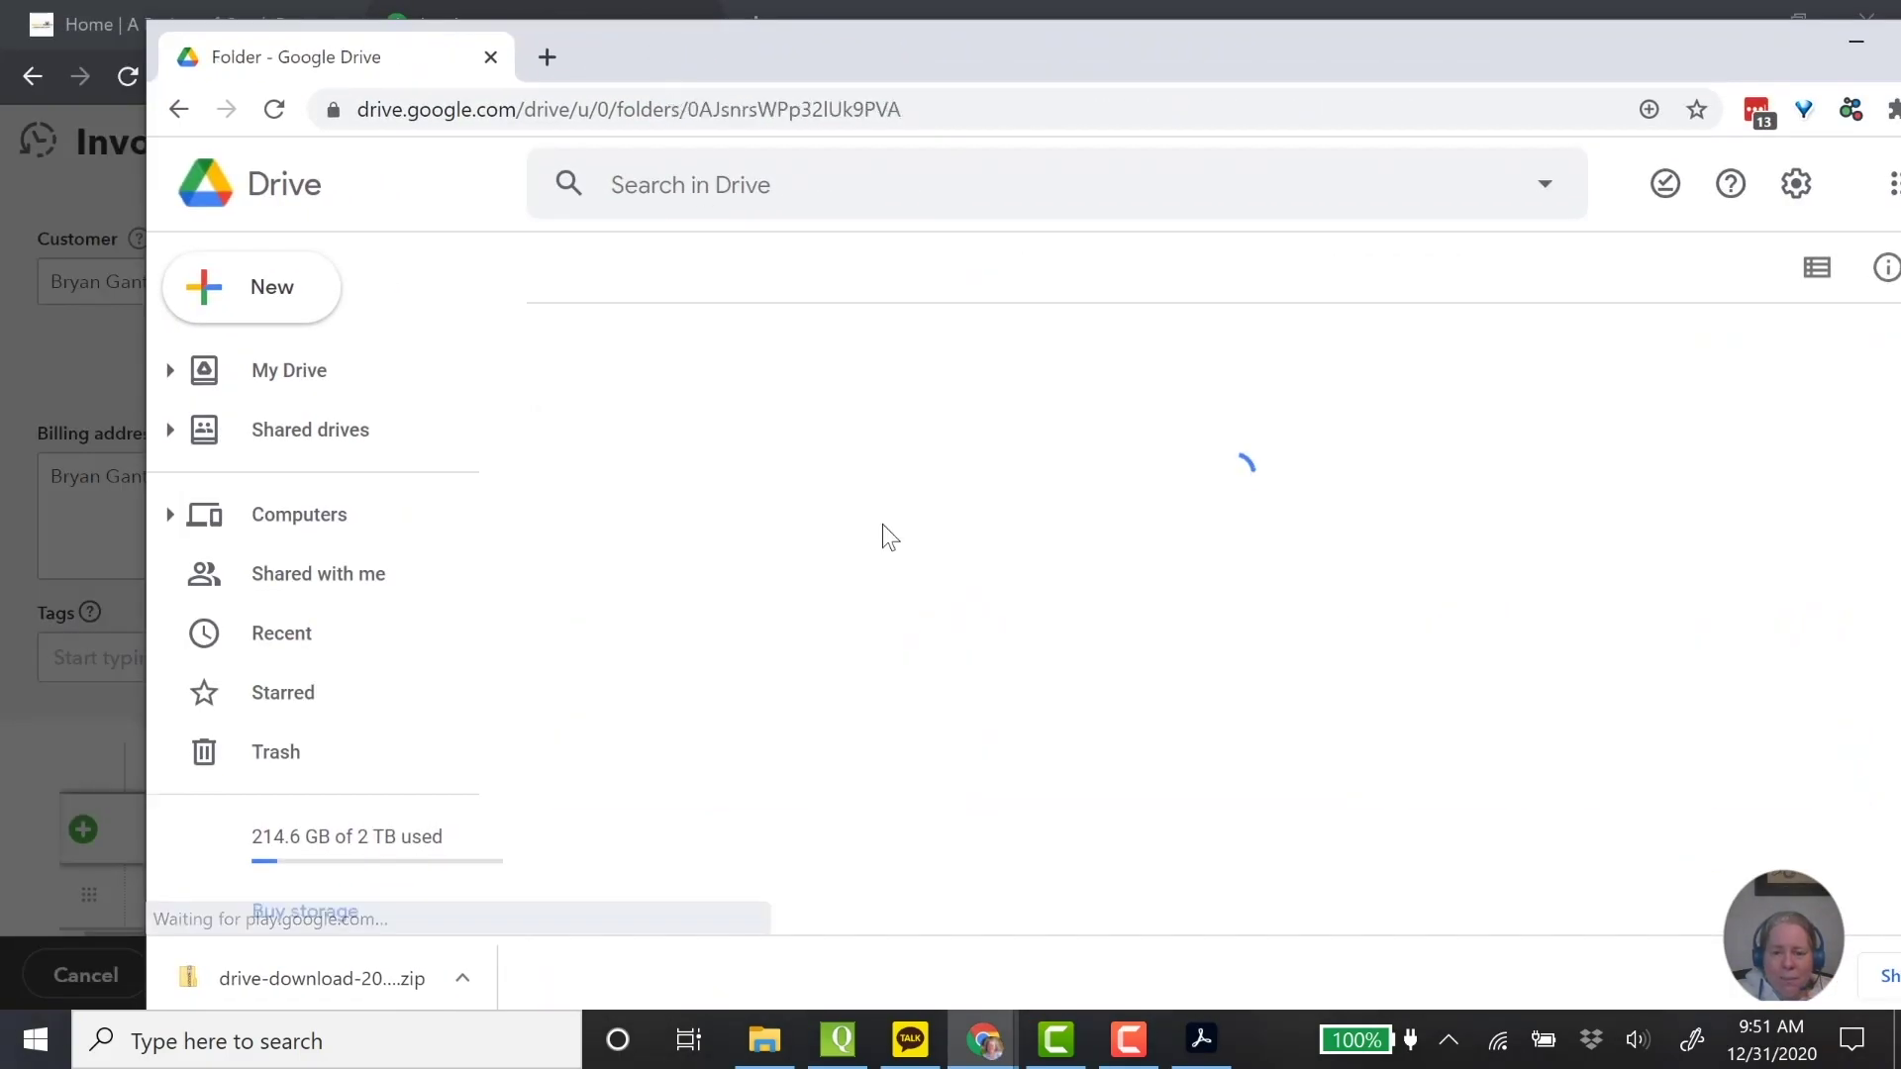
double_click(802, 817)
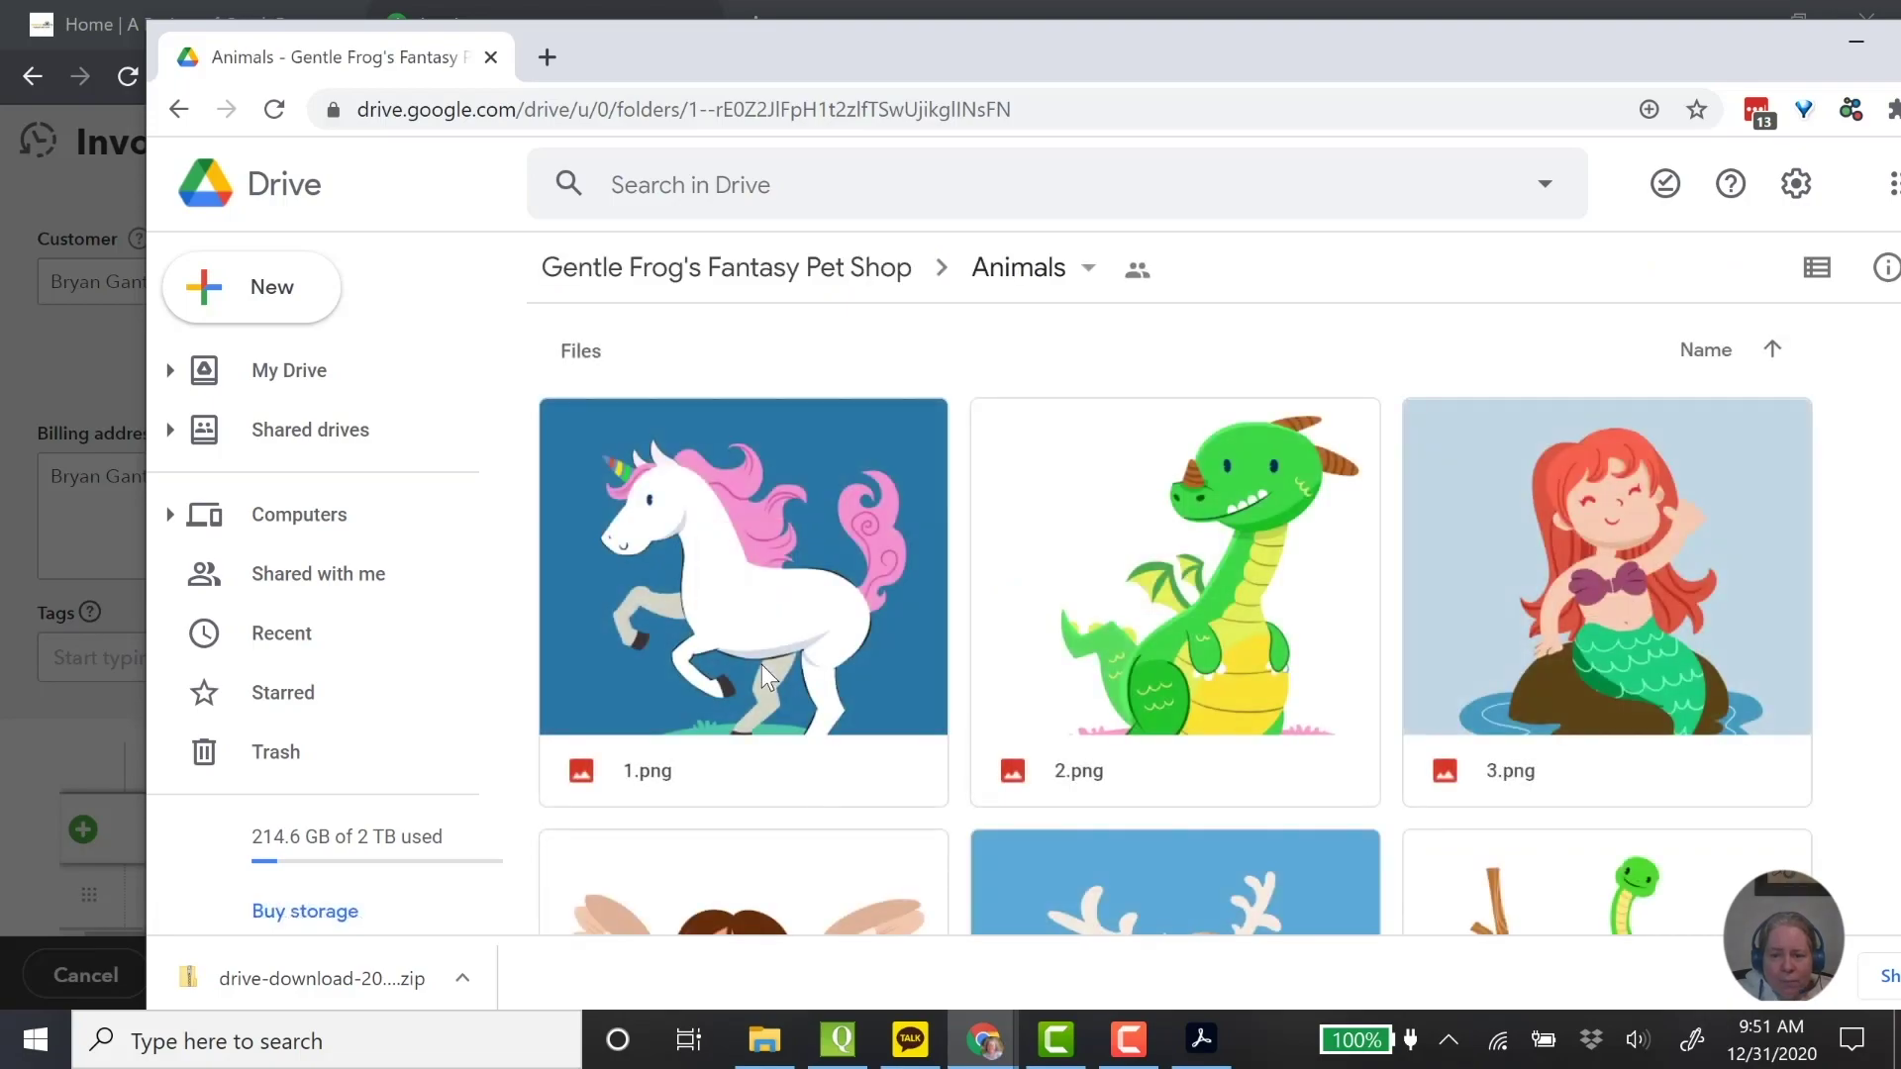
click(747, 574)
right_click(746, 574)
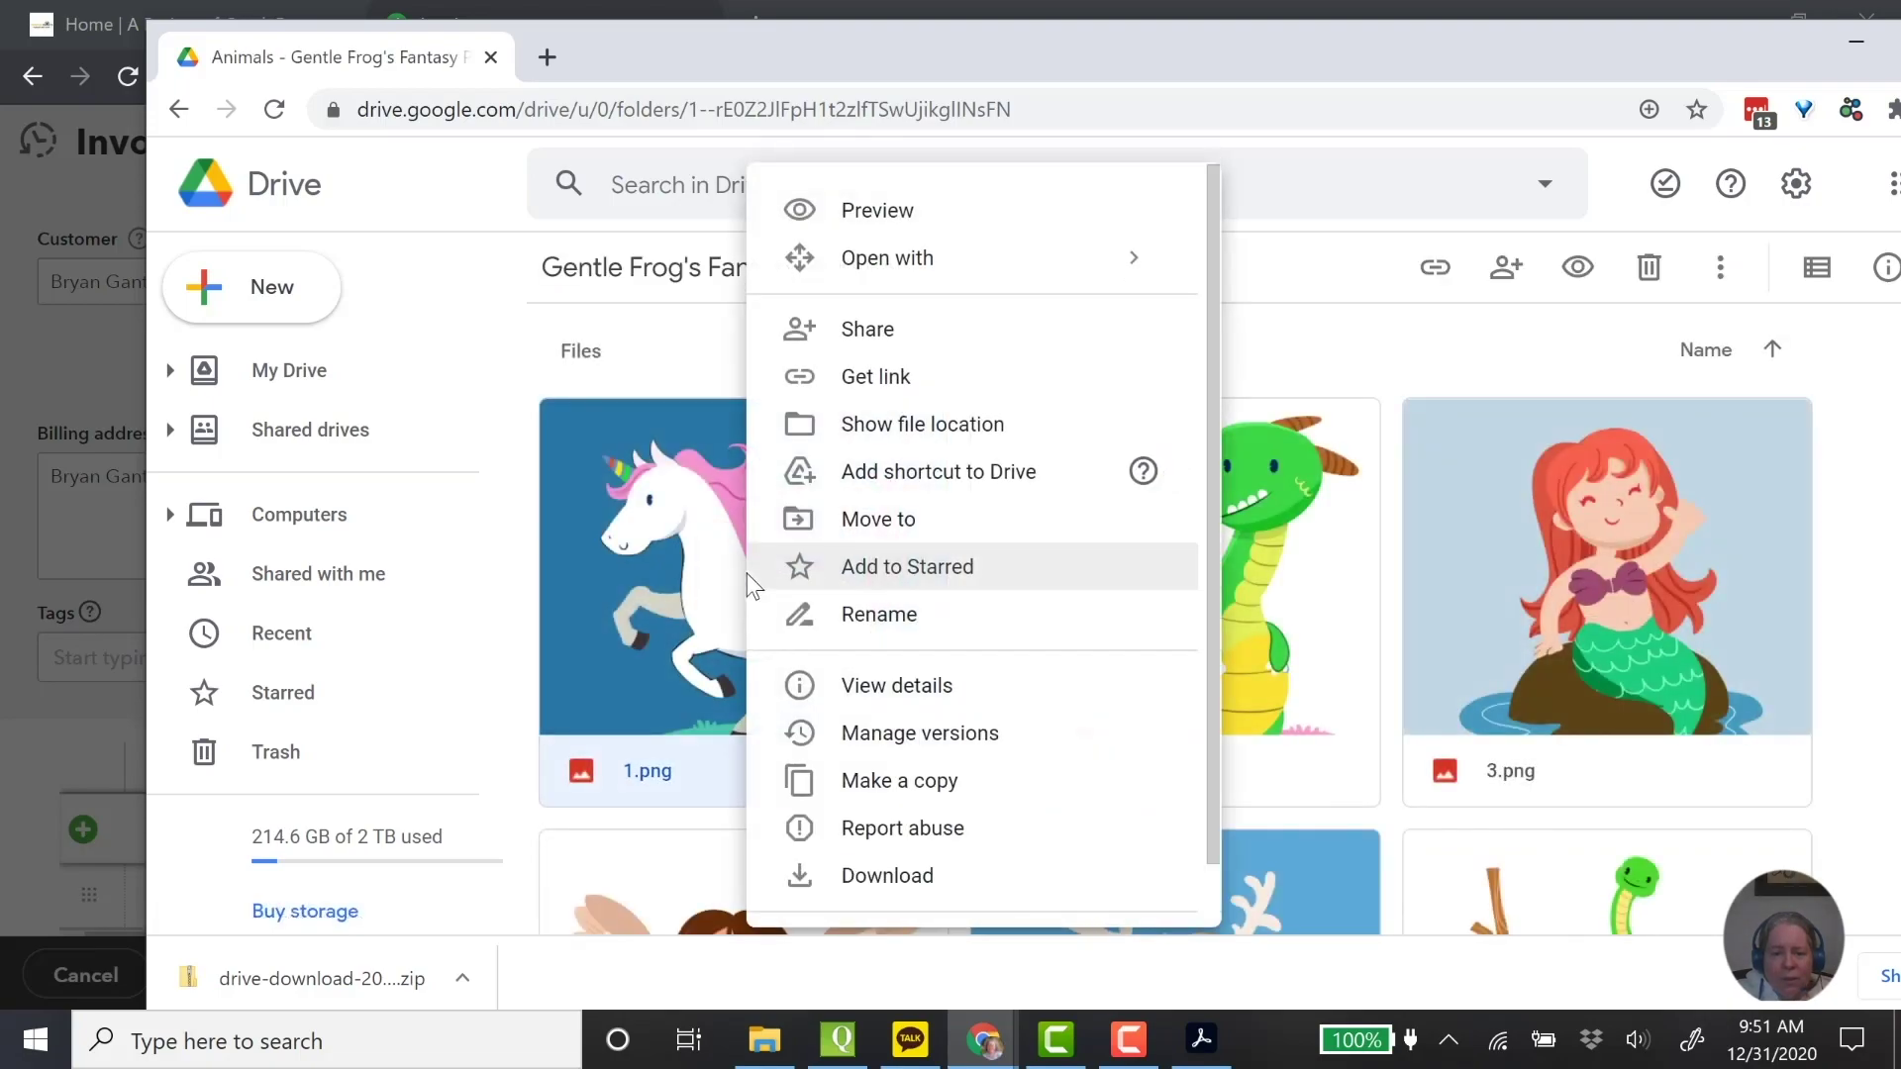
click(933, 877)
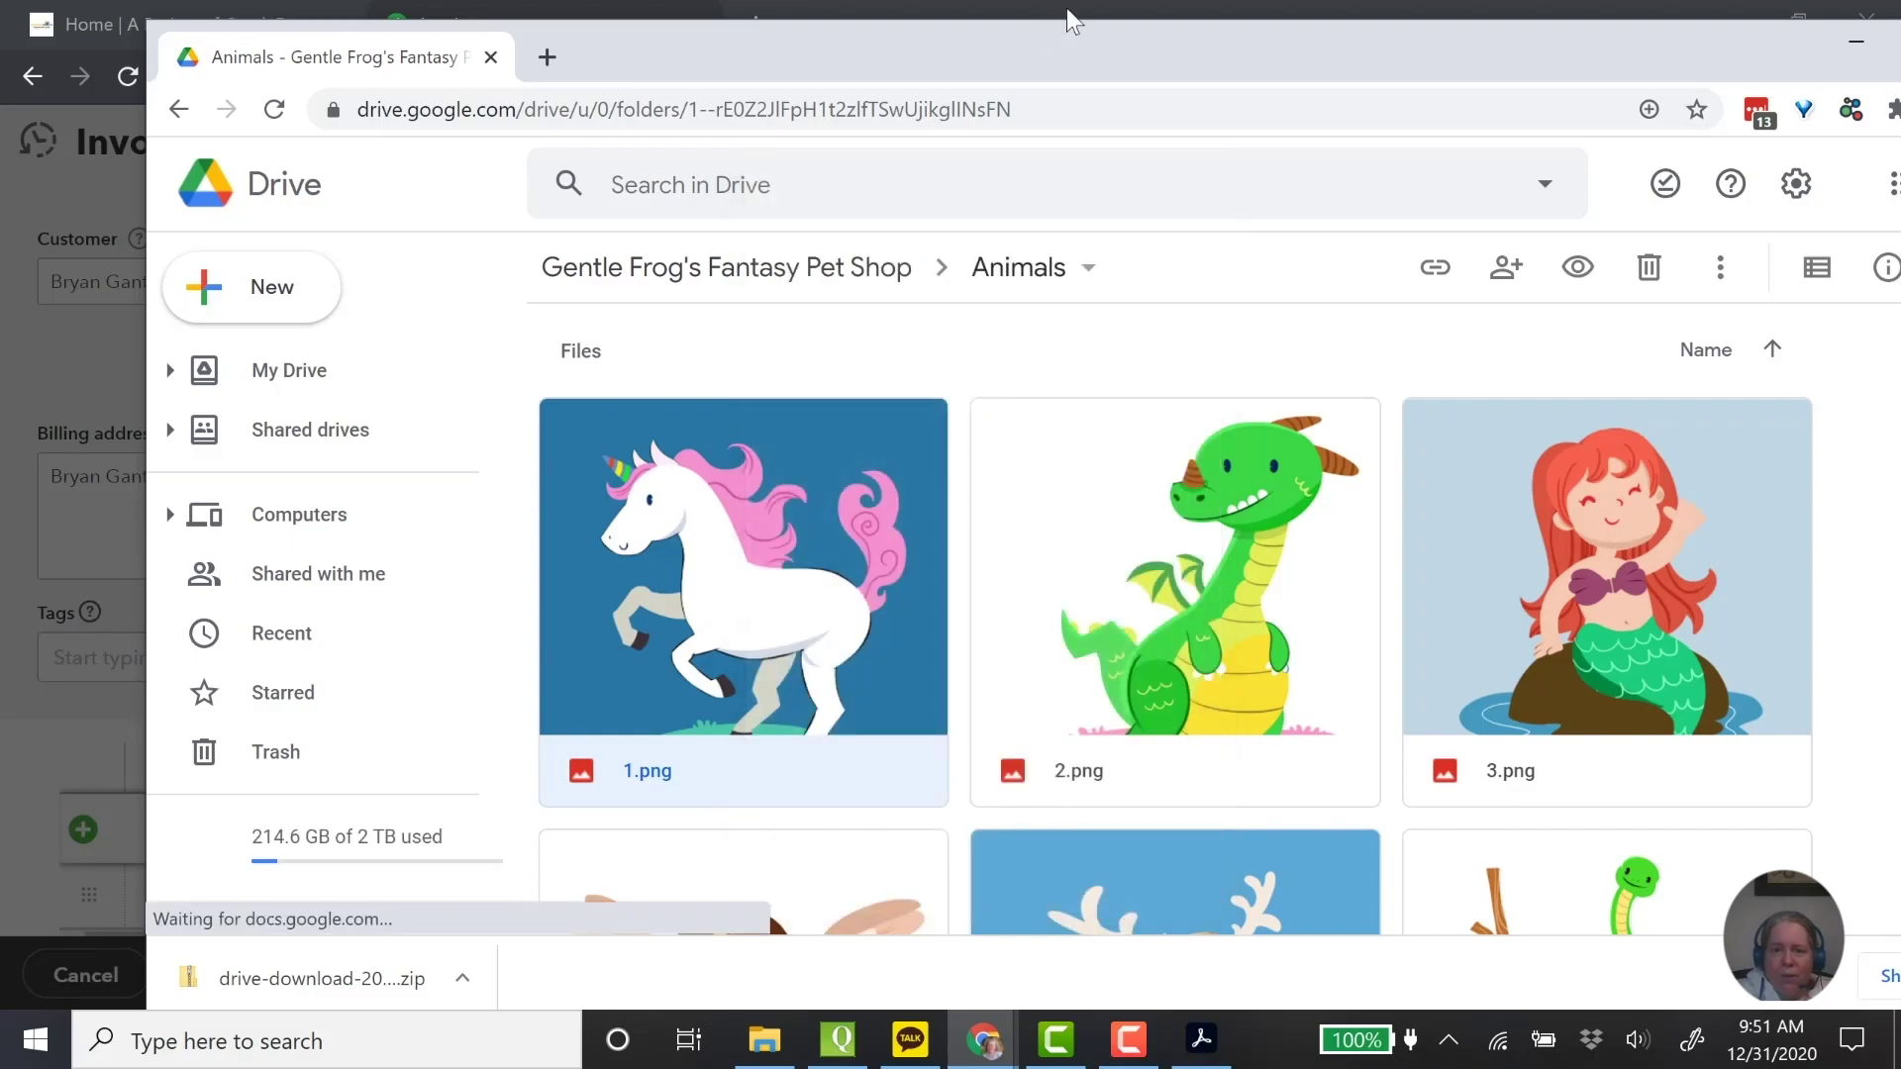
drag(384, 53, 0, 59)
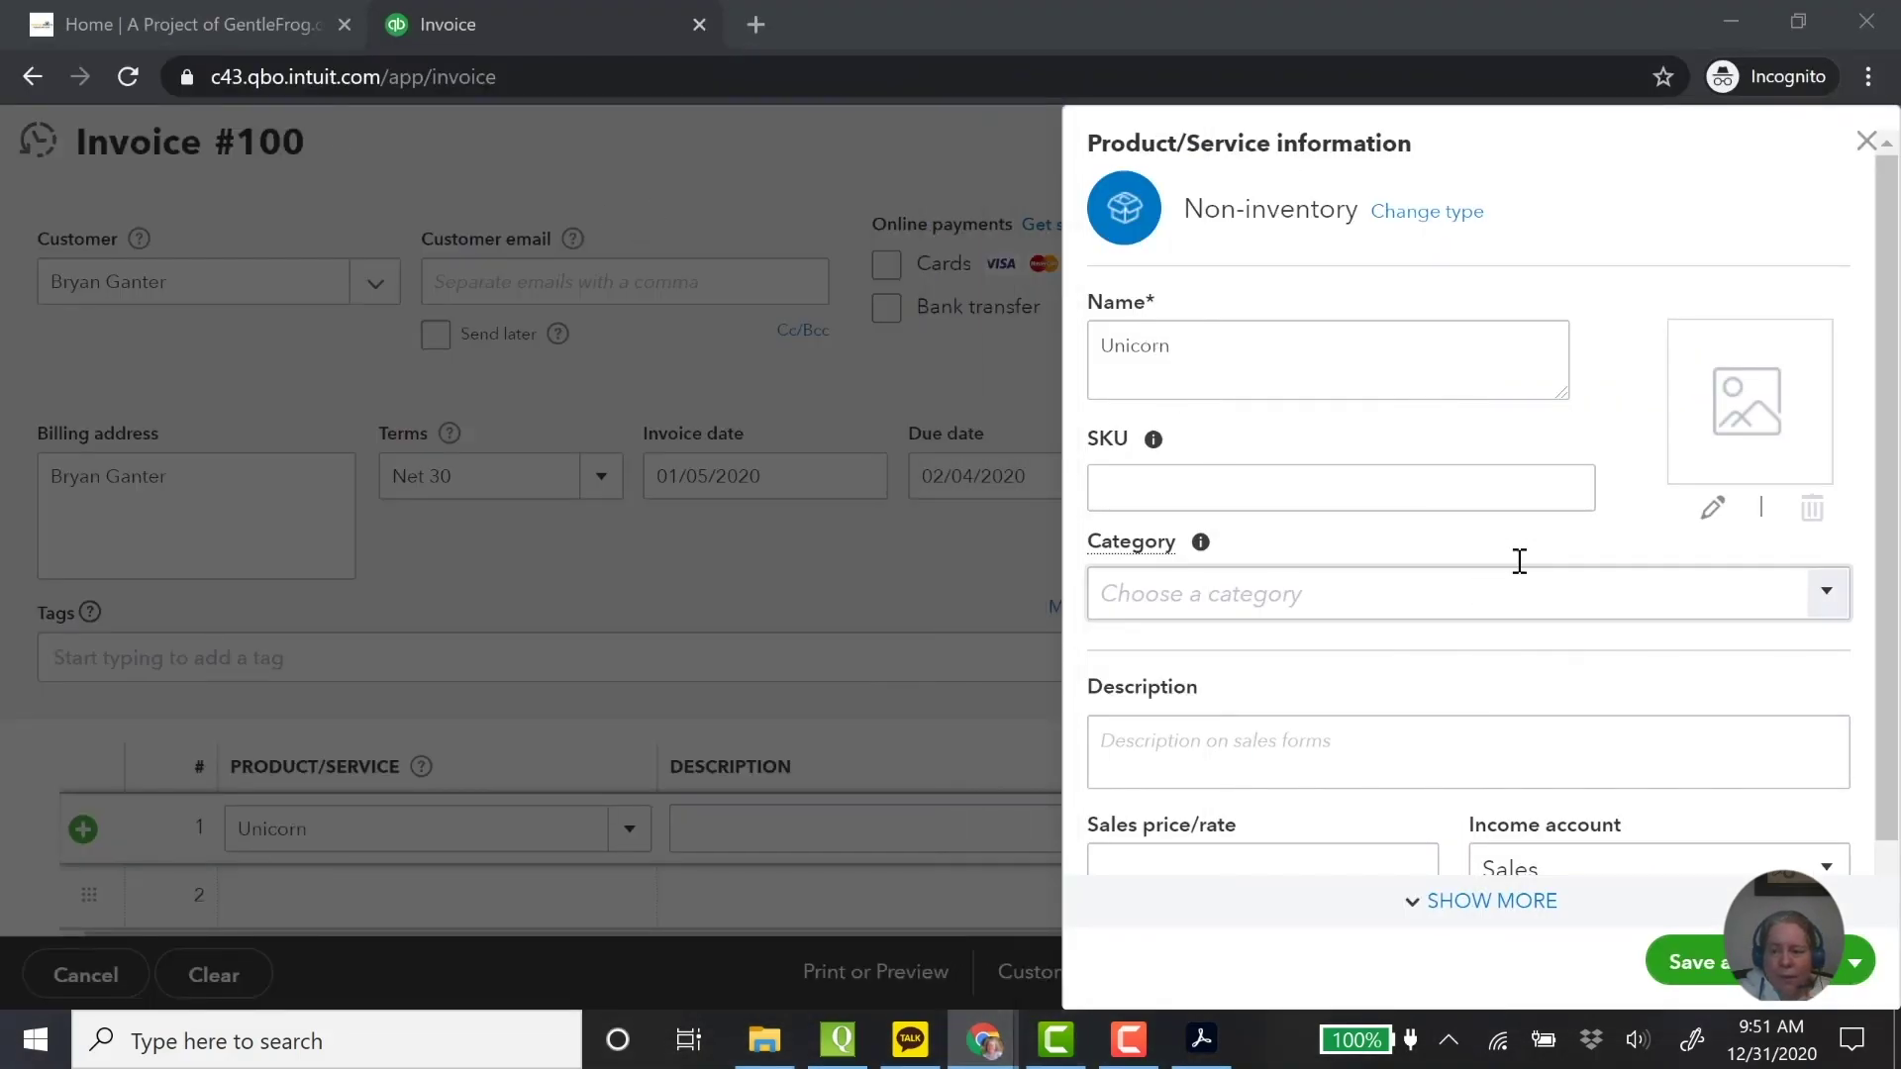
Step: Attach the downloaded picture 1 to Unicorn and give it the description 'Fantasy Unicorn'
click(1714, 512)
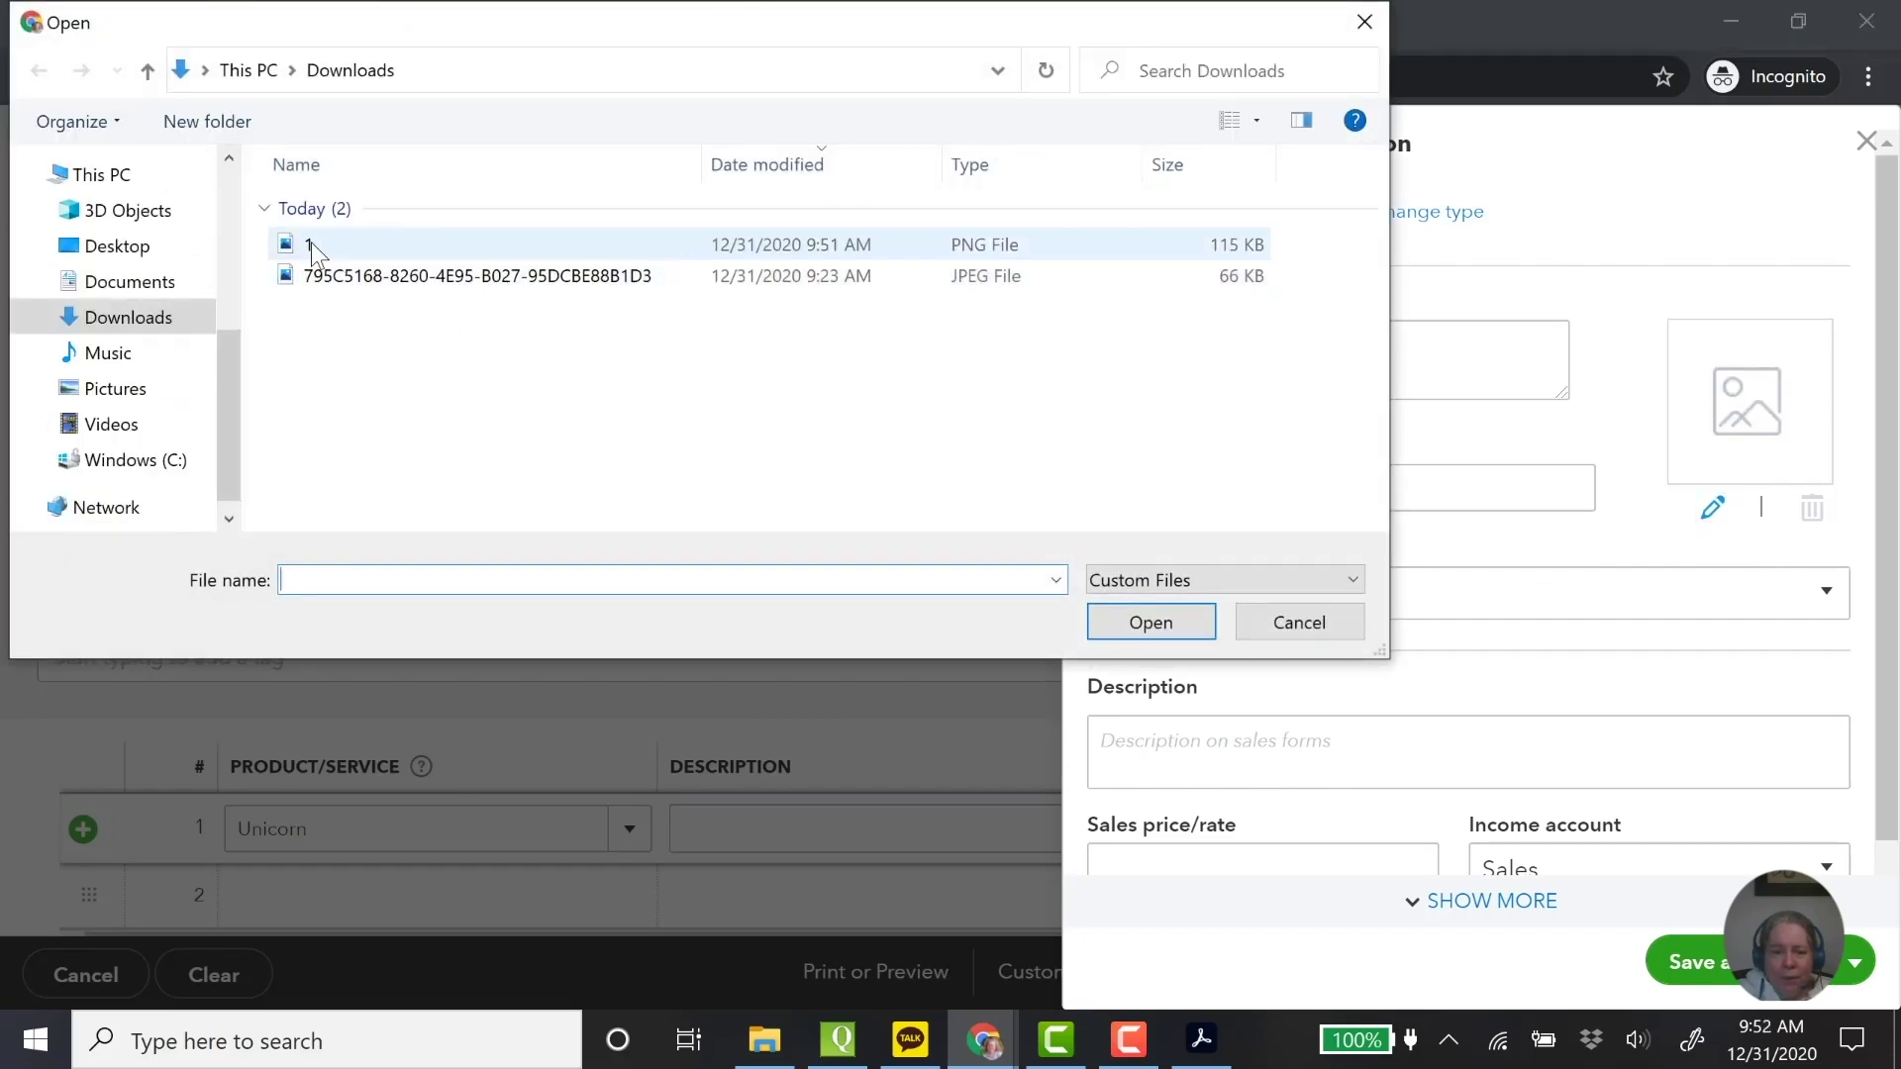
click(311, 242)
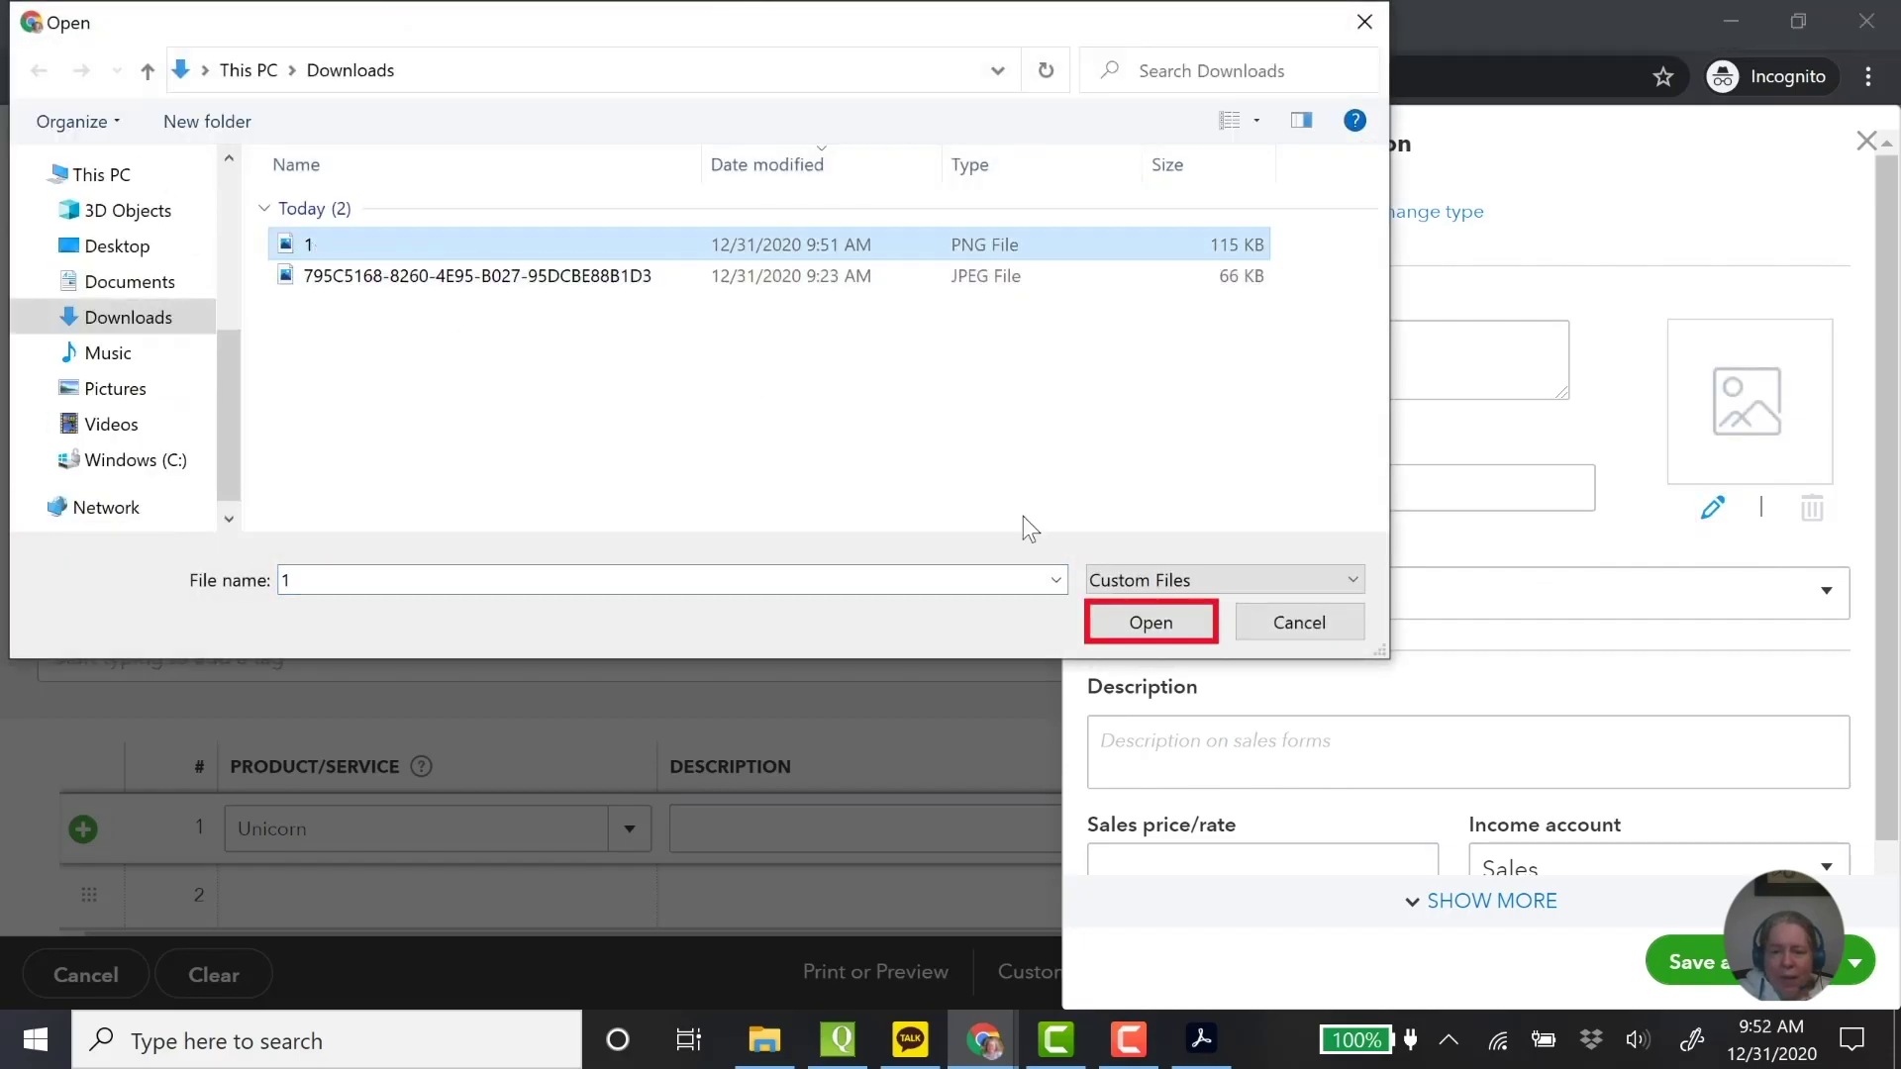
click(1188, 618)
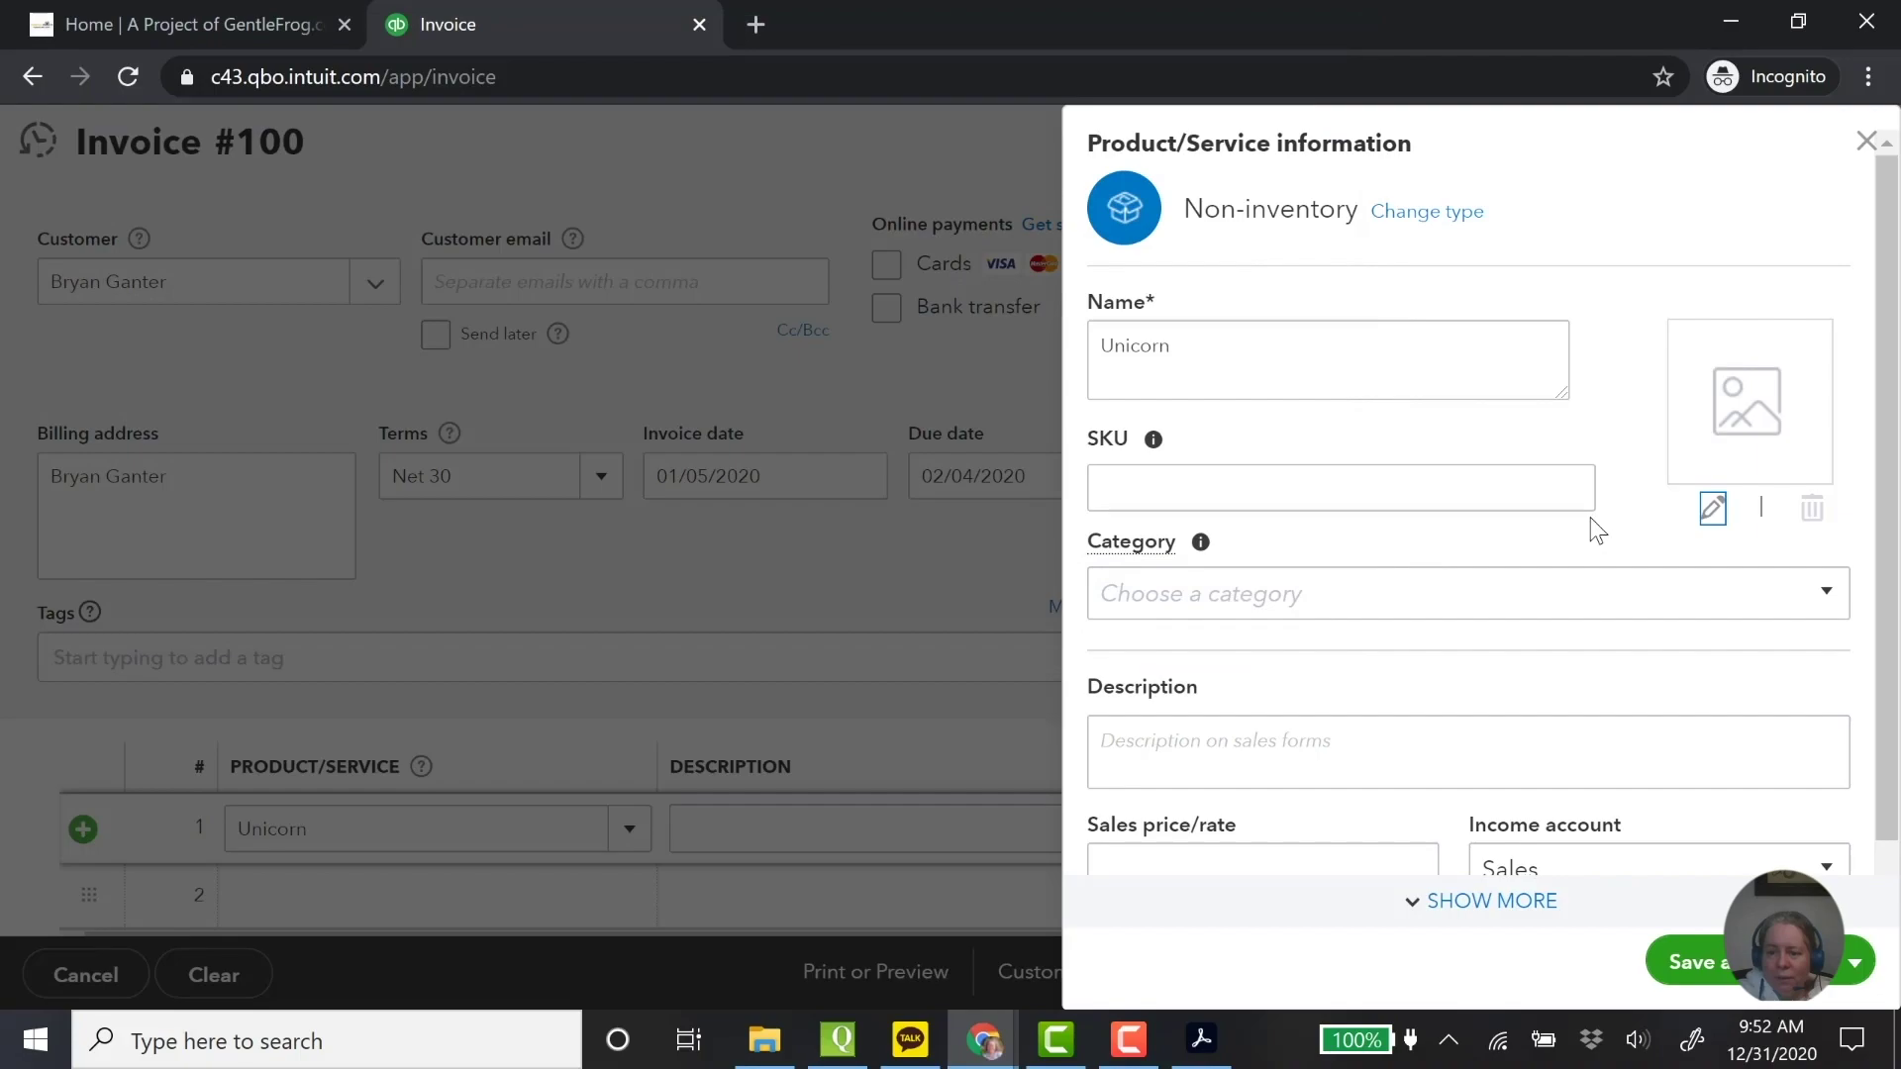
click(1331, 743)
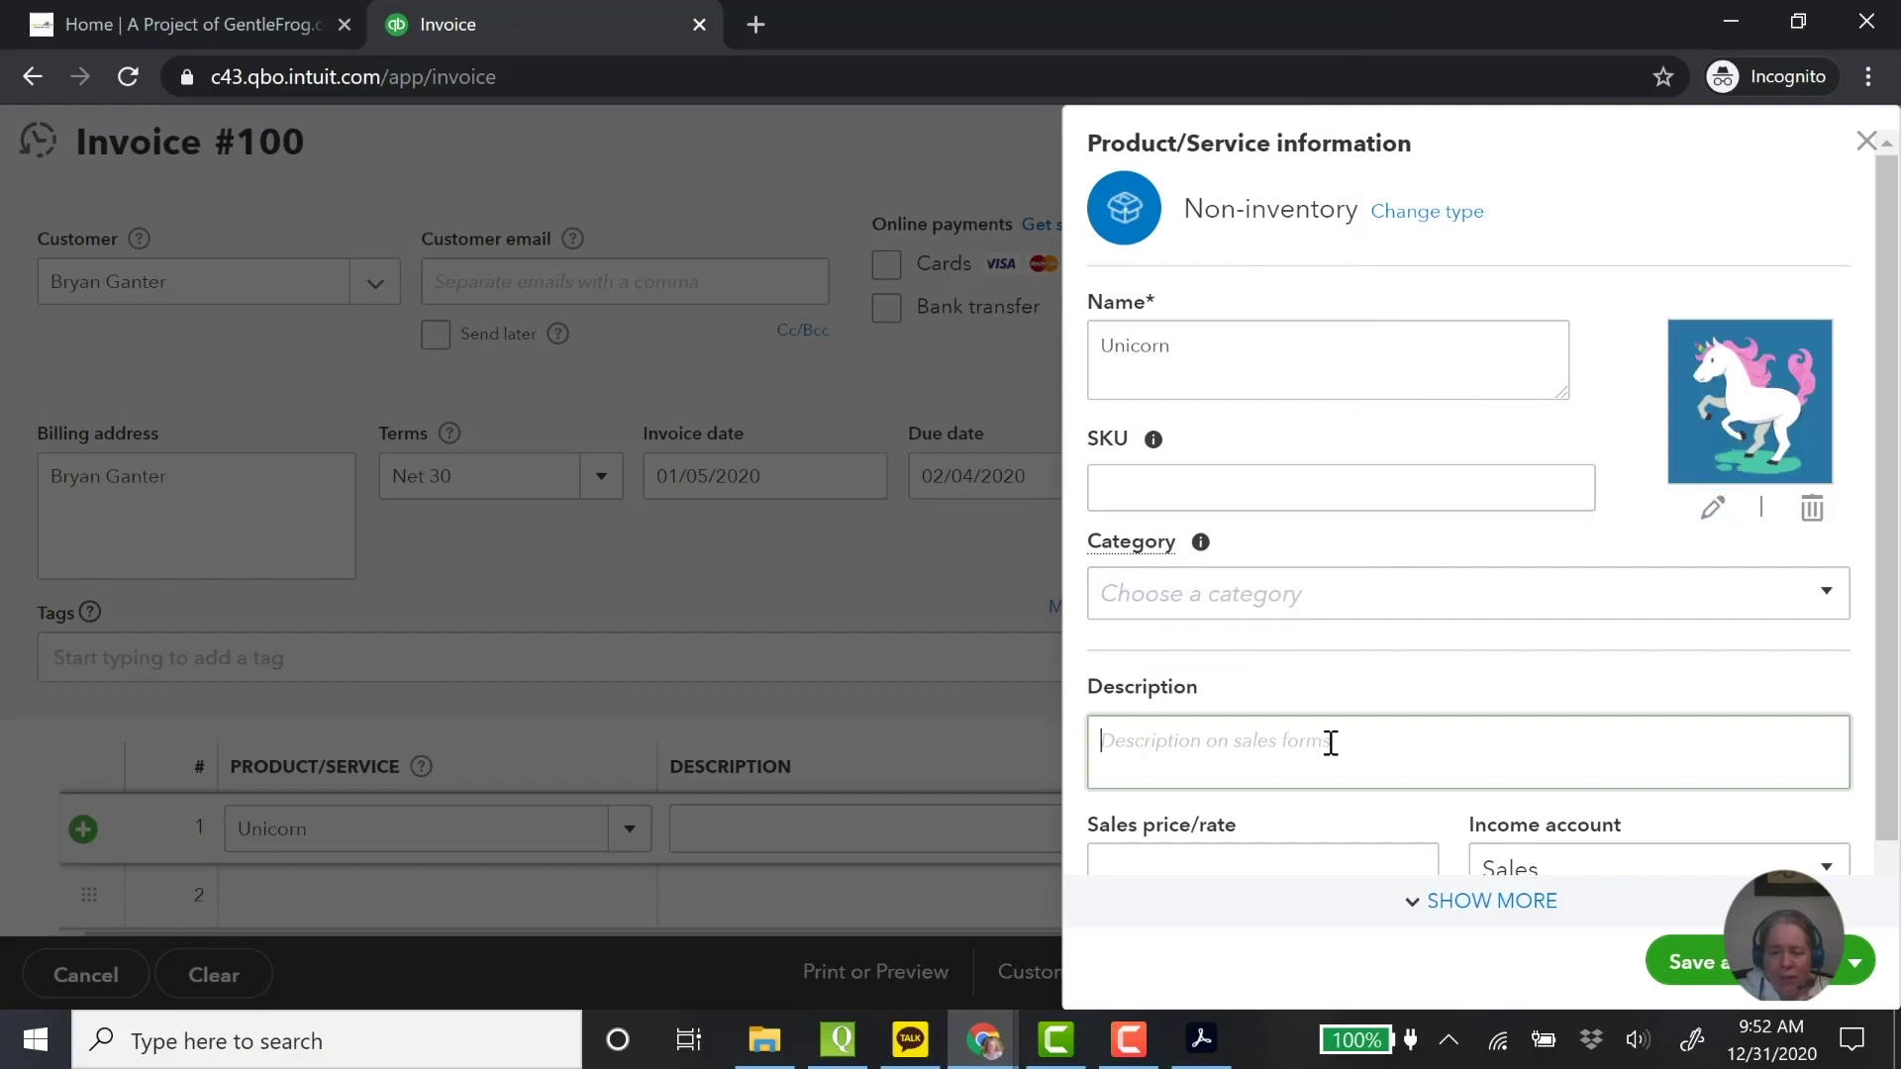
text(Fn)
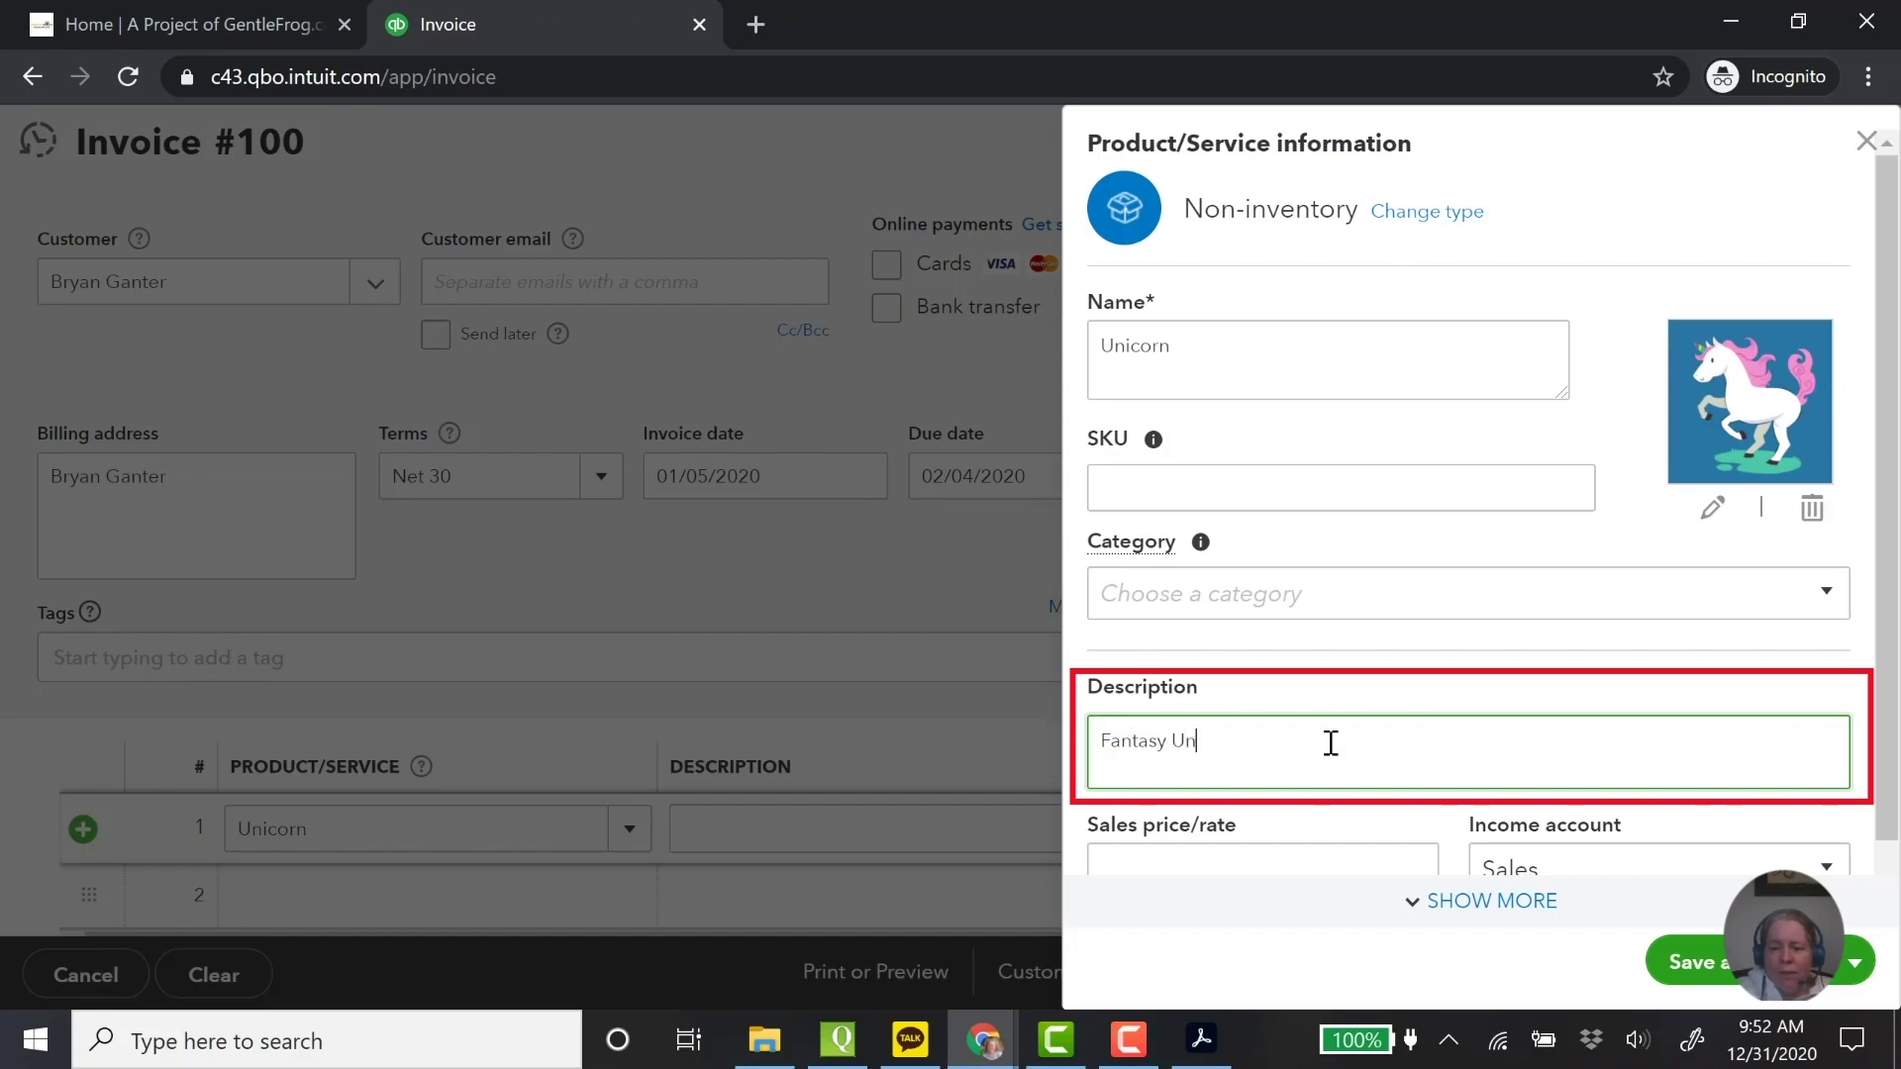
text(ntasy Unicorn)
key(Tab)
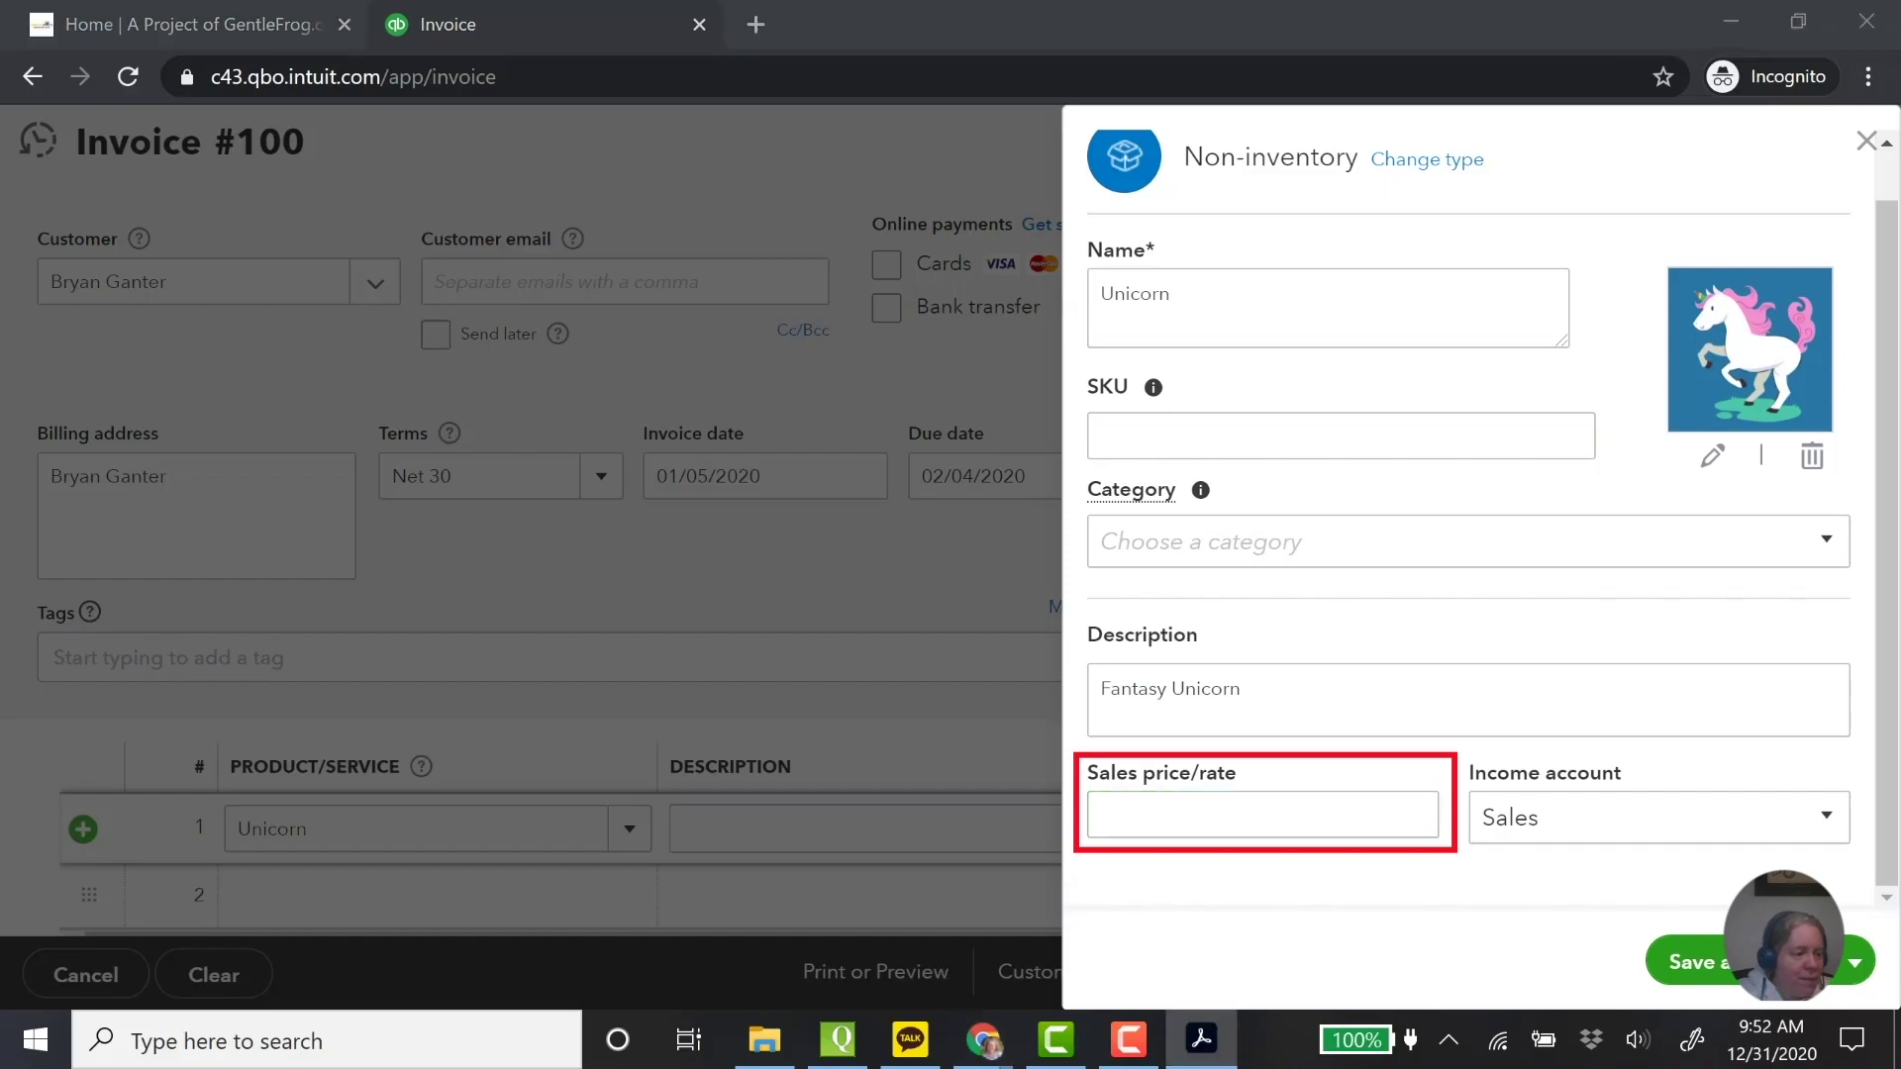
Step: Set the Unicorn sales price to 100
click(1320, 809)
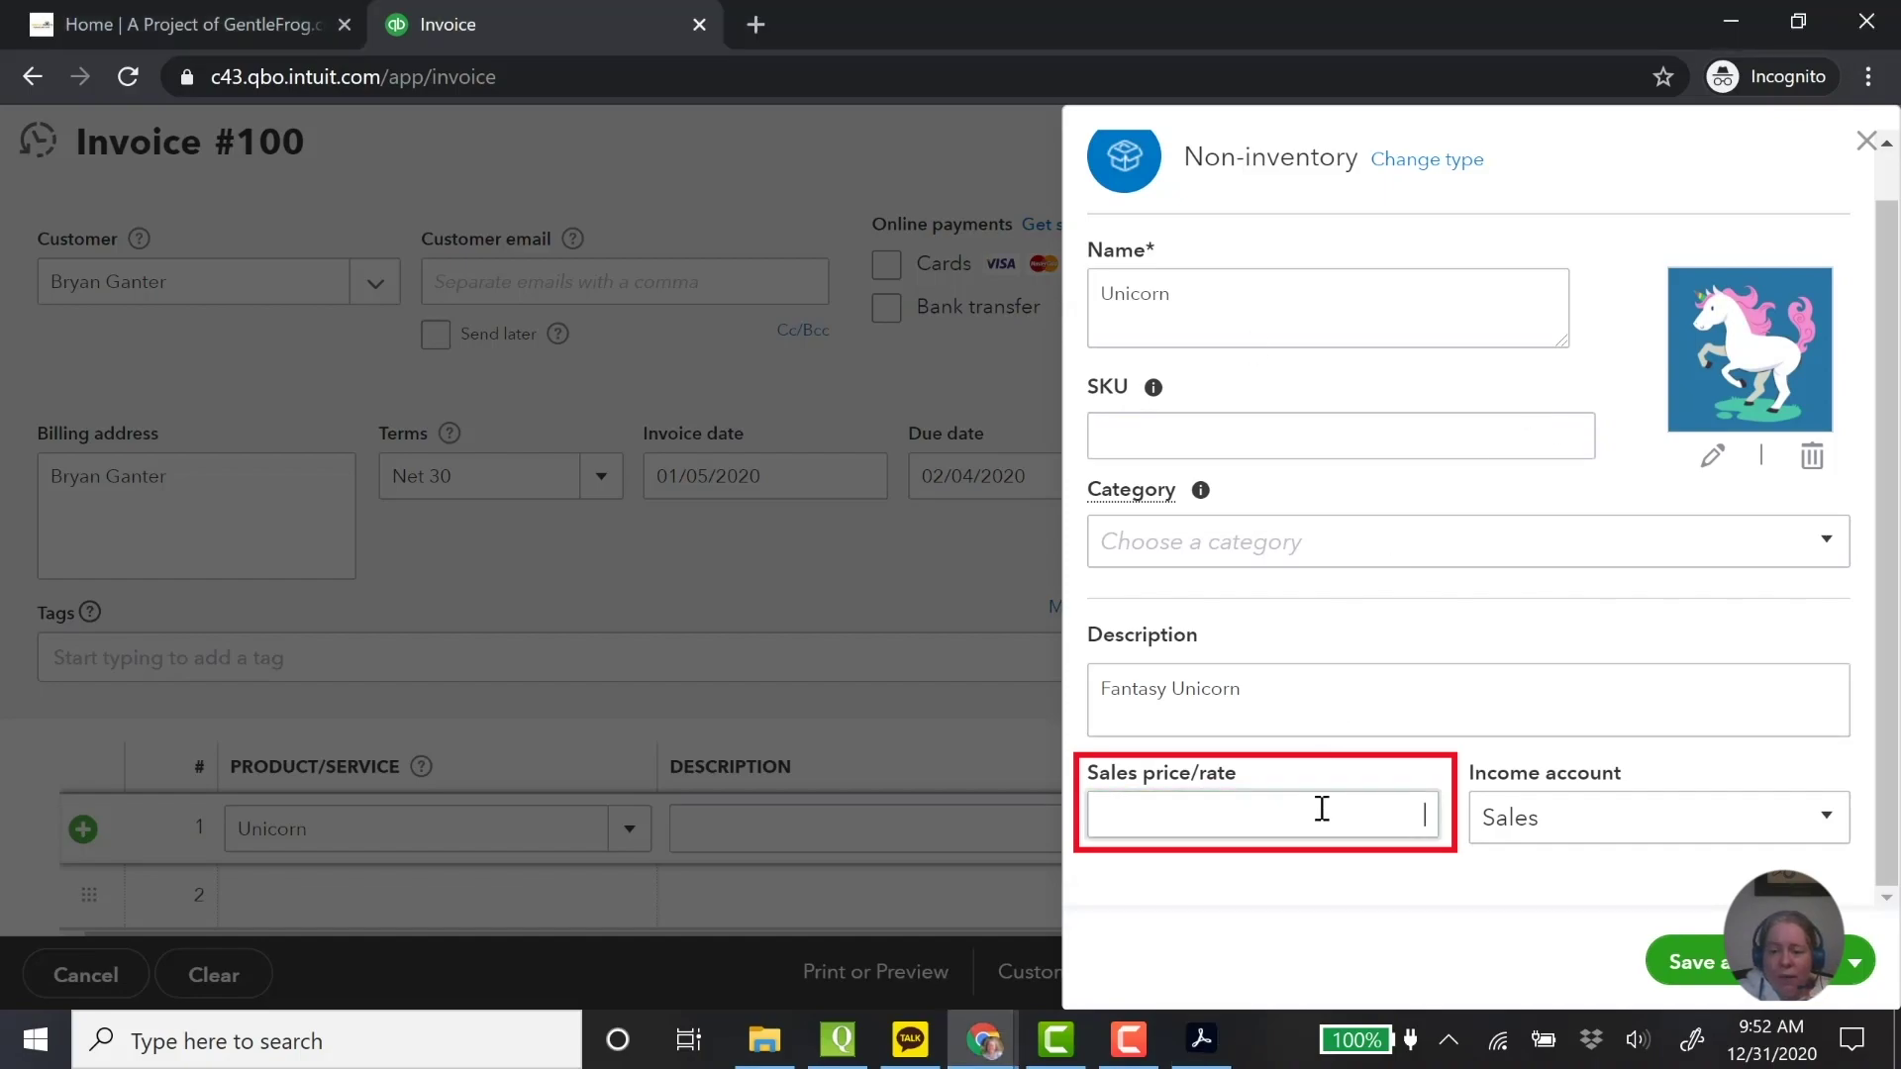
text(100)
key(Tab)
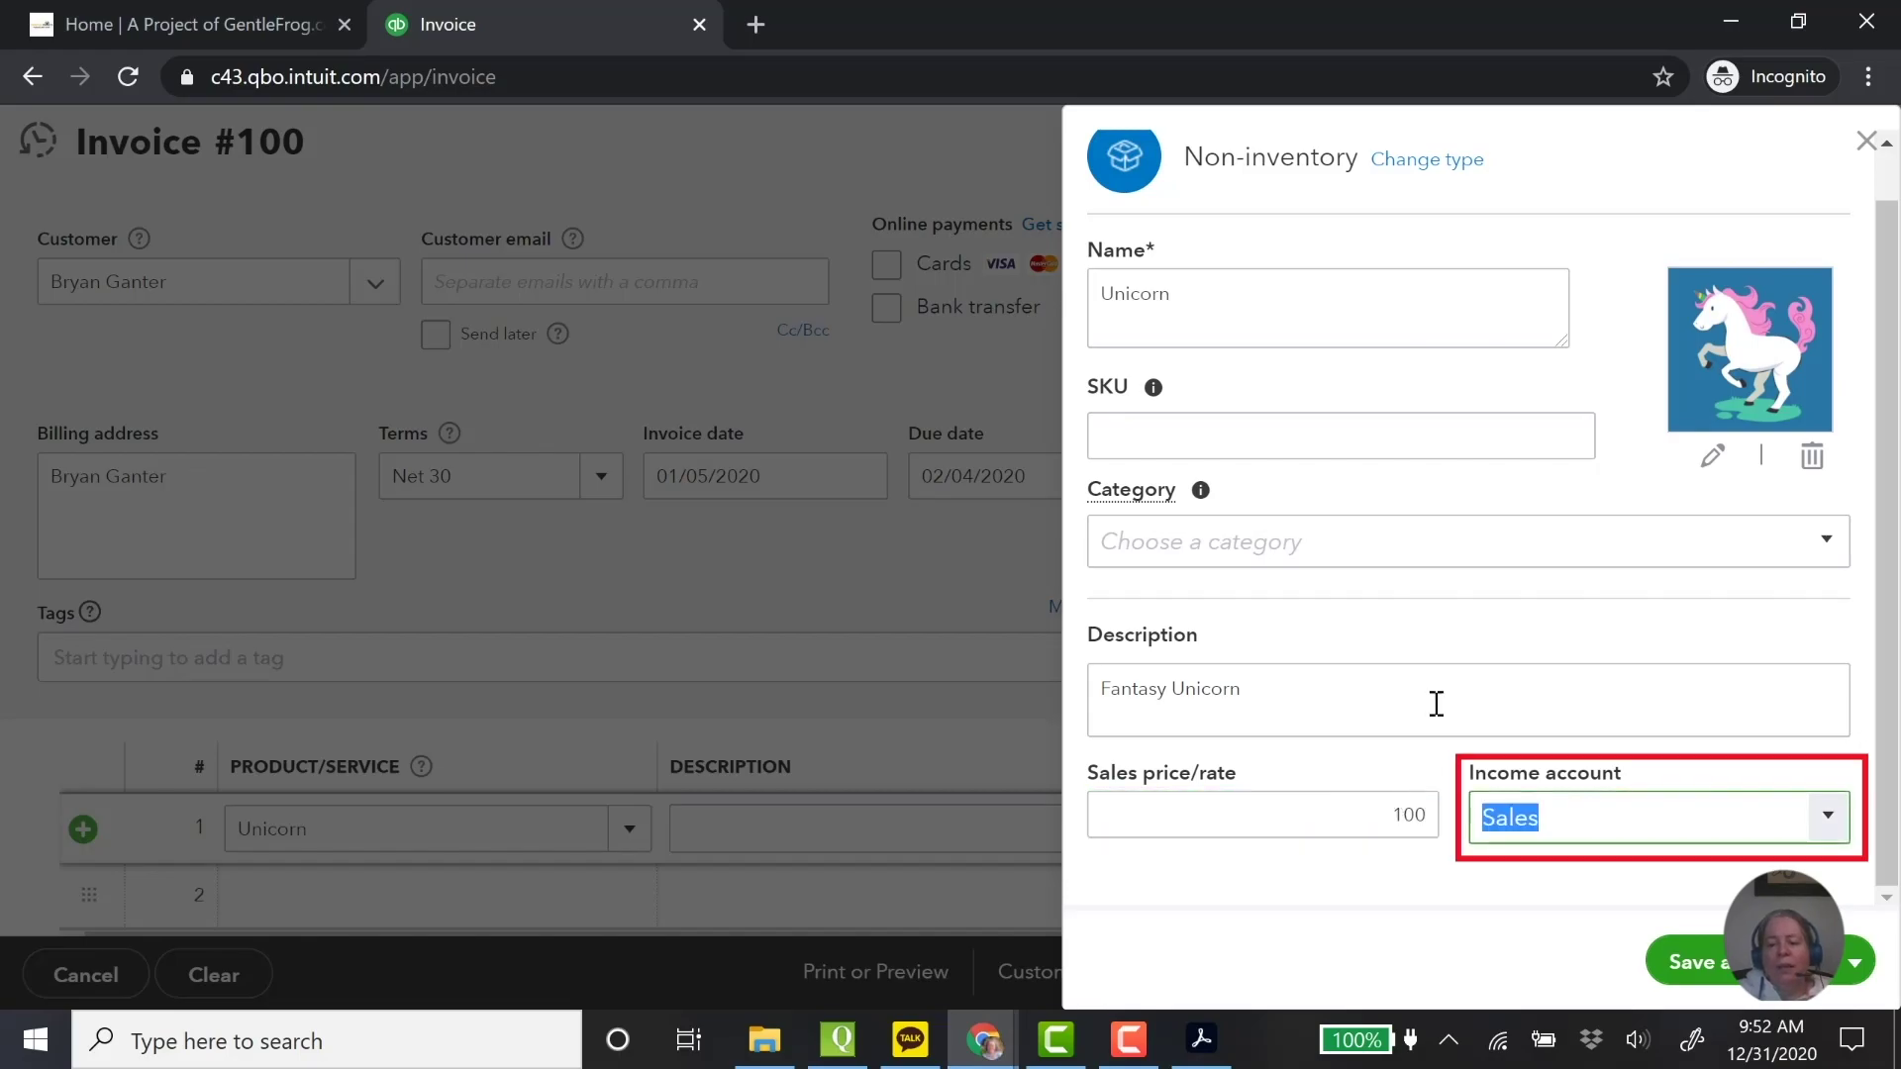
Step: Keep Sales as the income account and save Unicorn onto invoice line 1
click(1828, 817)
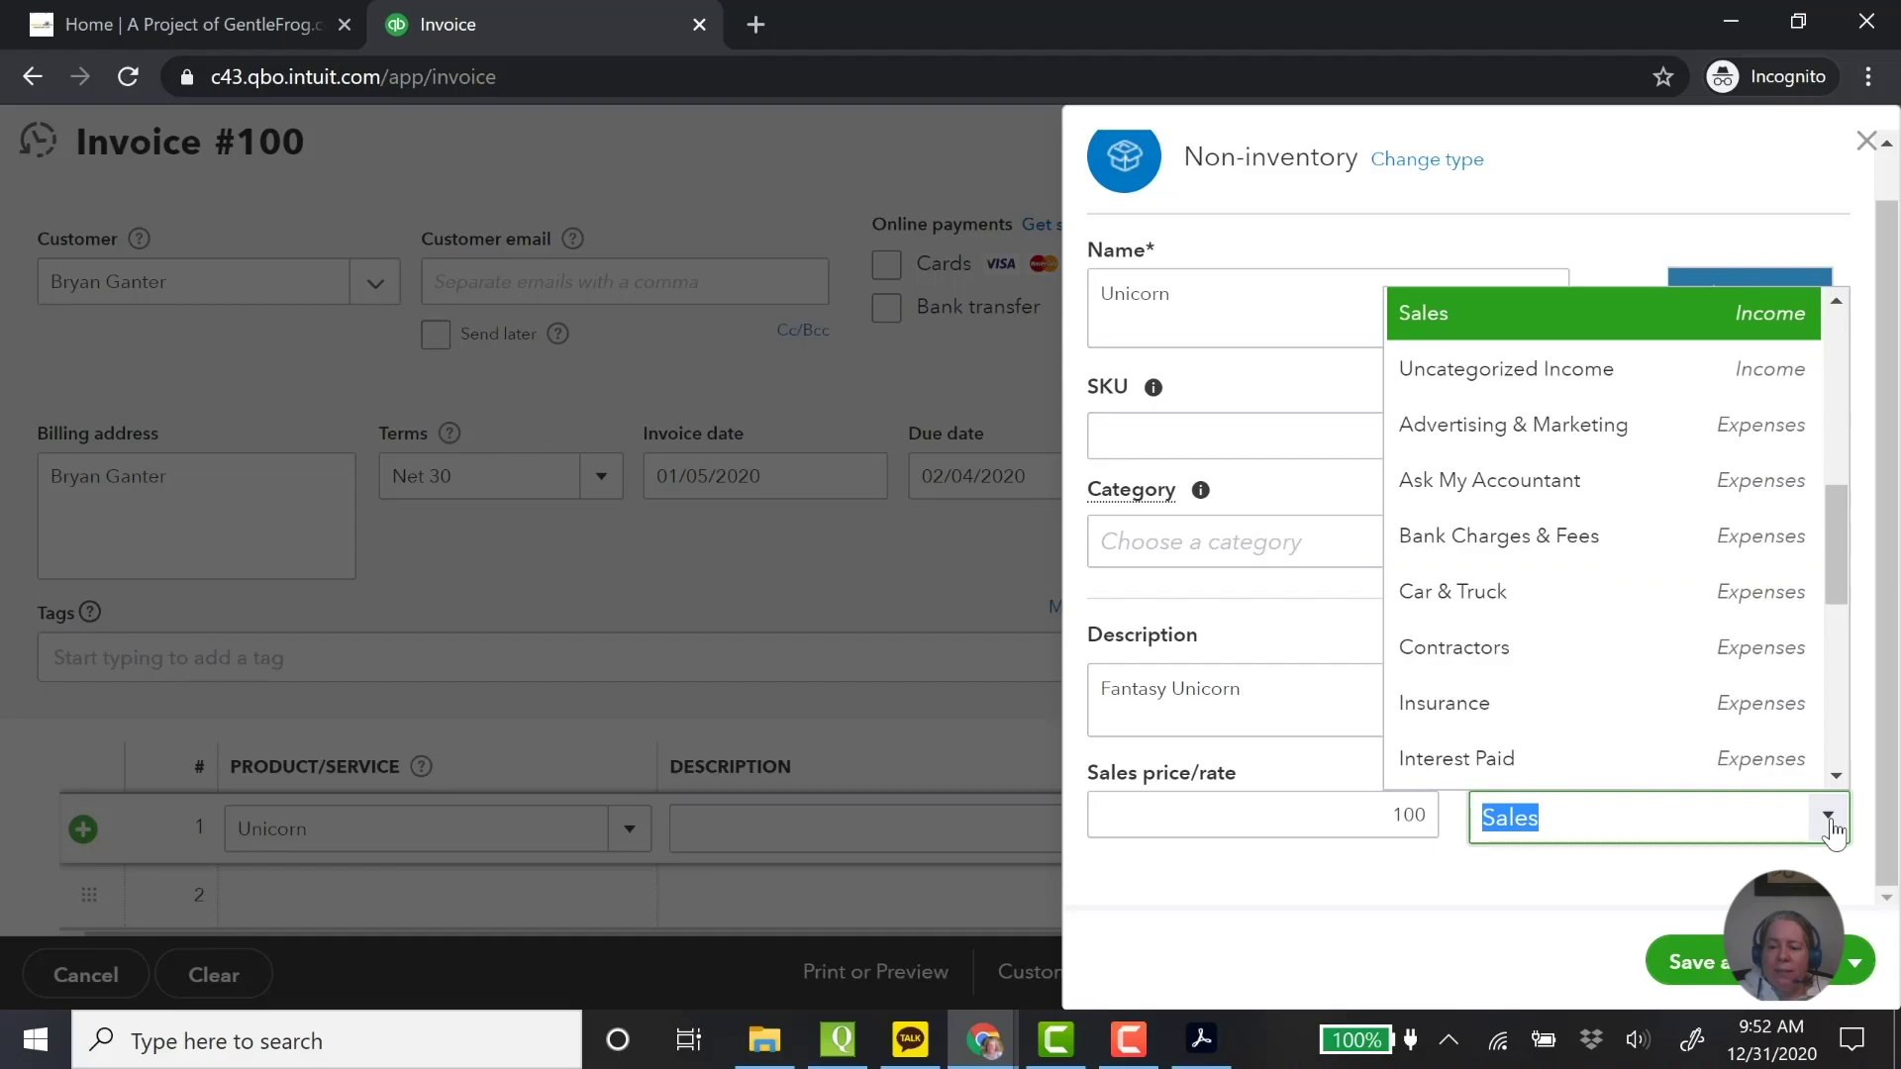
scroll(1677, 527, up, 2)
scroll(1677, 527, up, 2)
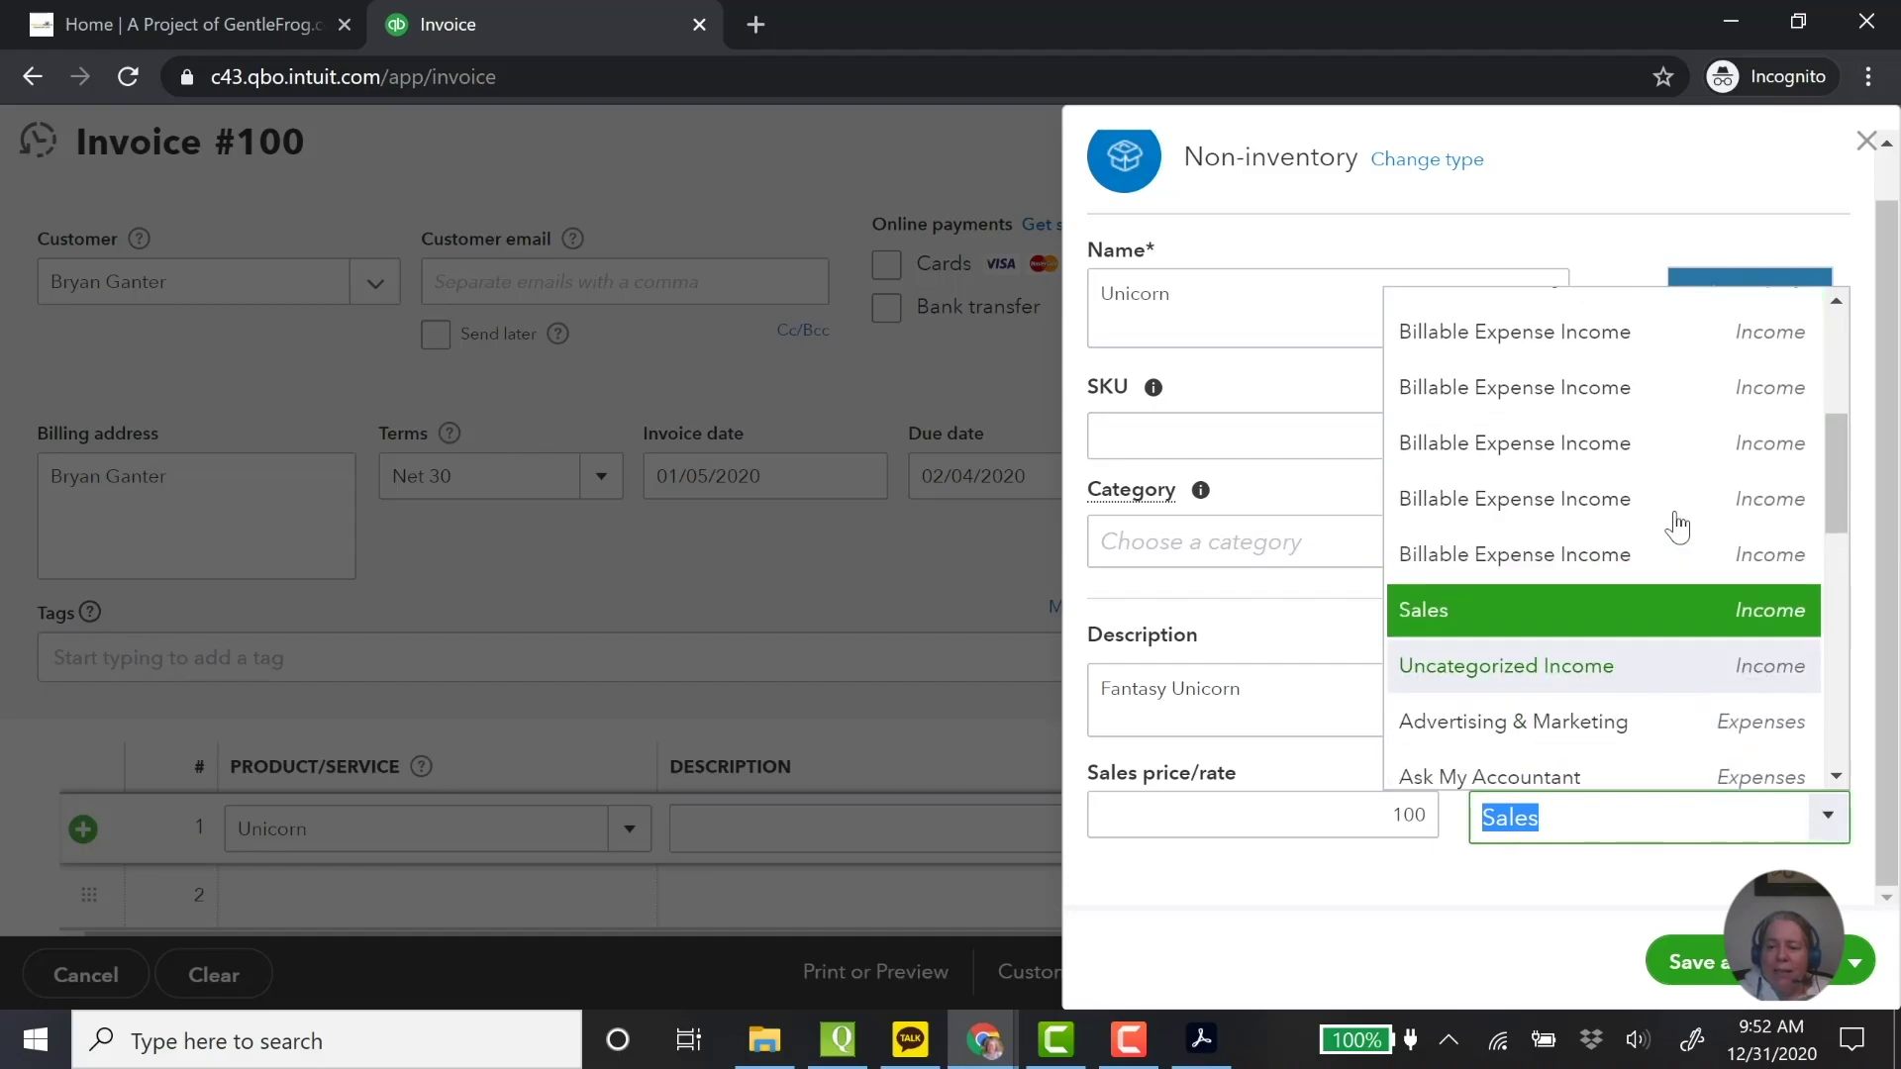
scroll(1678, 526, up, 3)
scroll(1677, 527, down, 2)
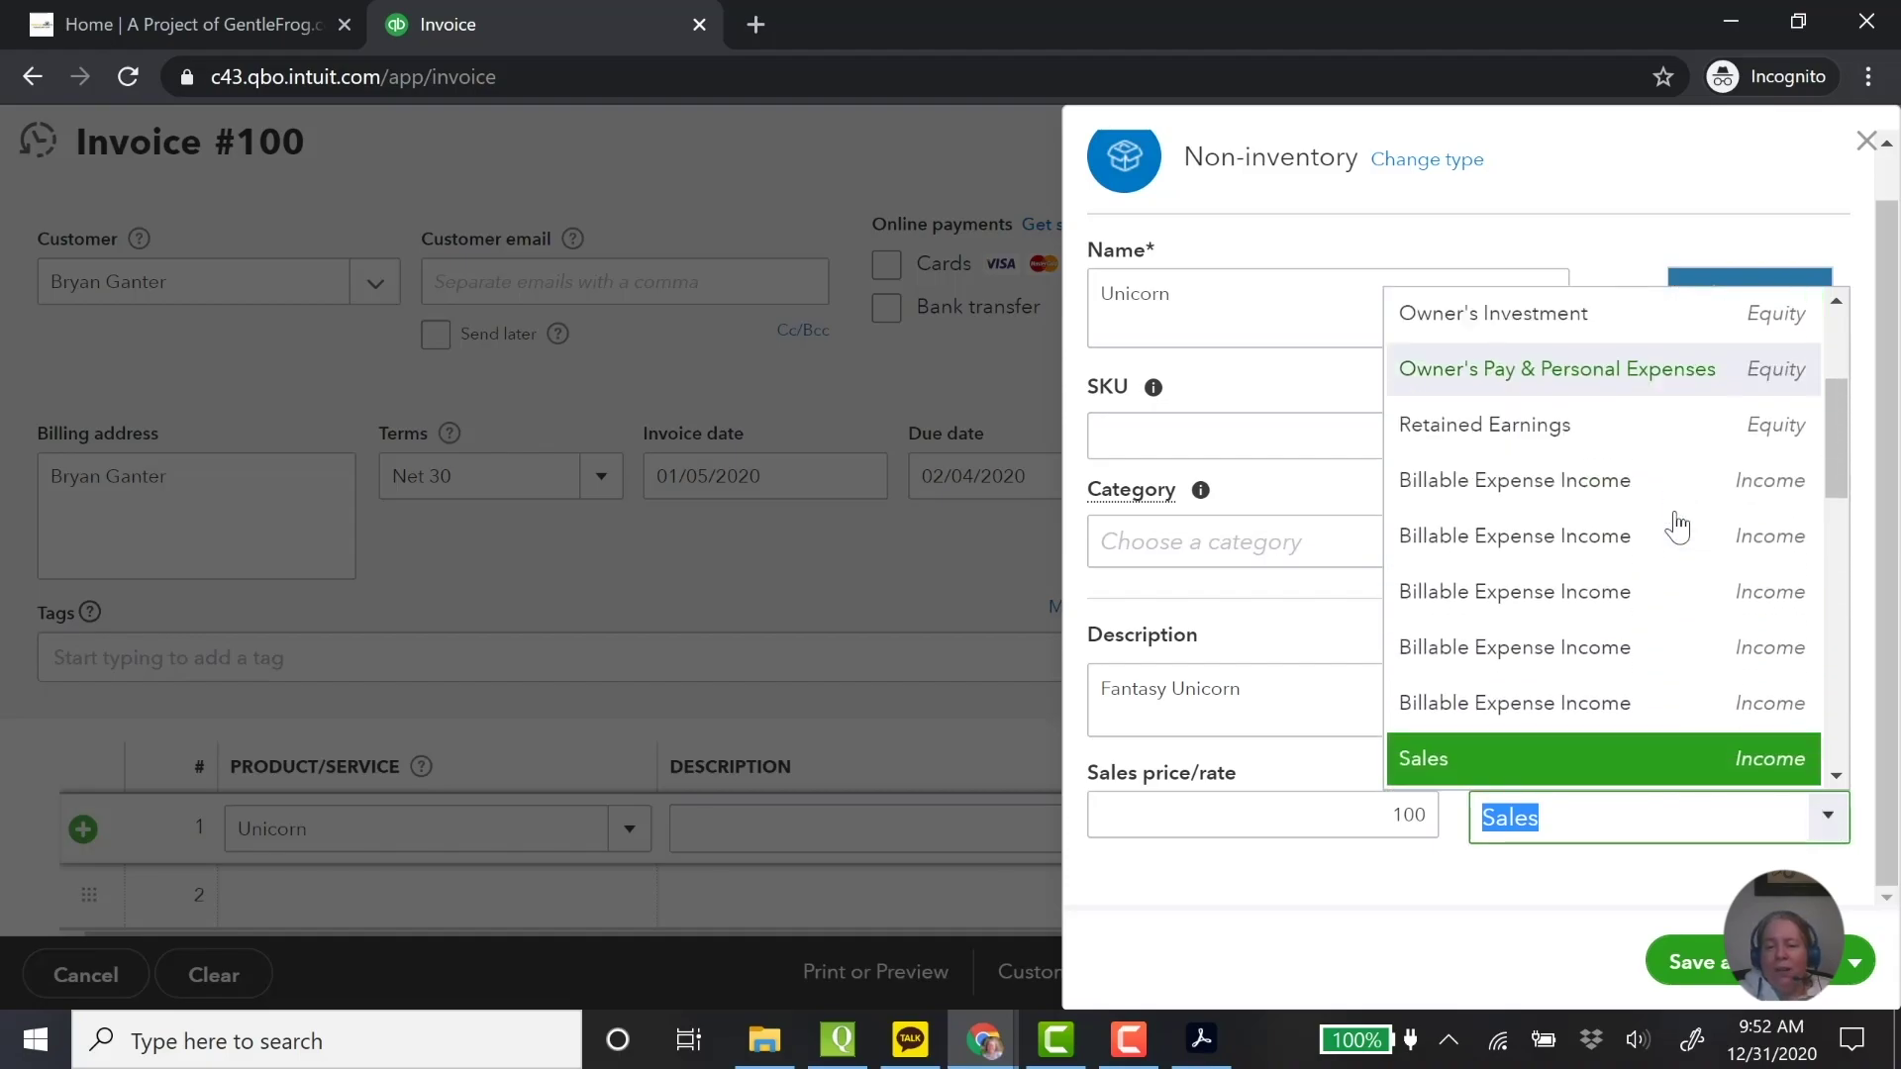
scroll(1677, 527, down, 2)
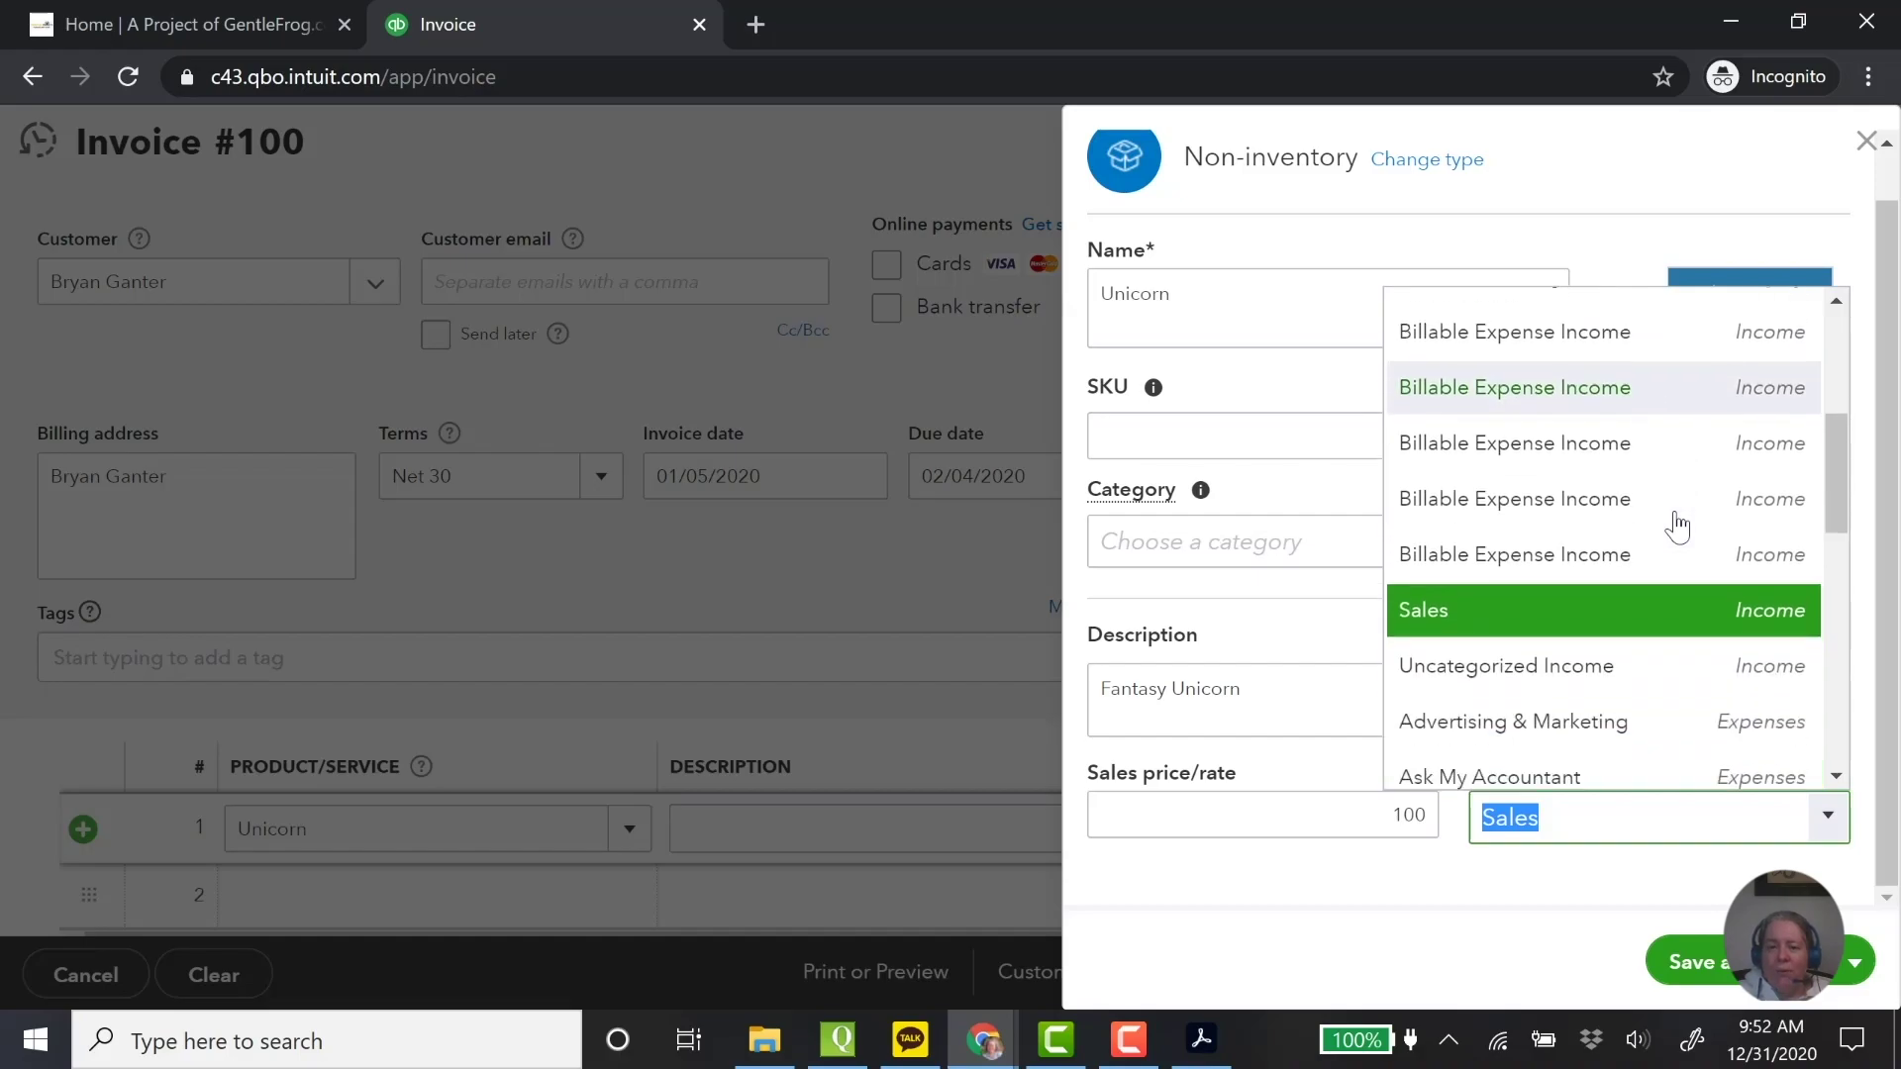
scroll(1677, 526, down, 2)
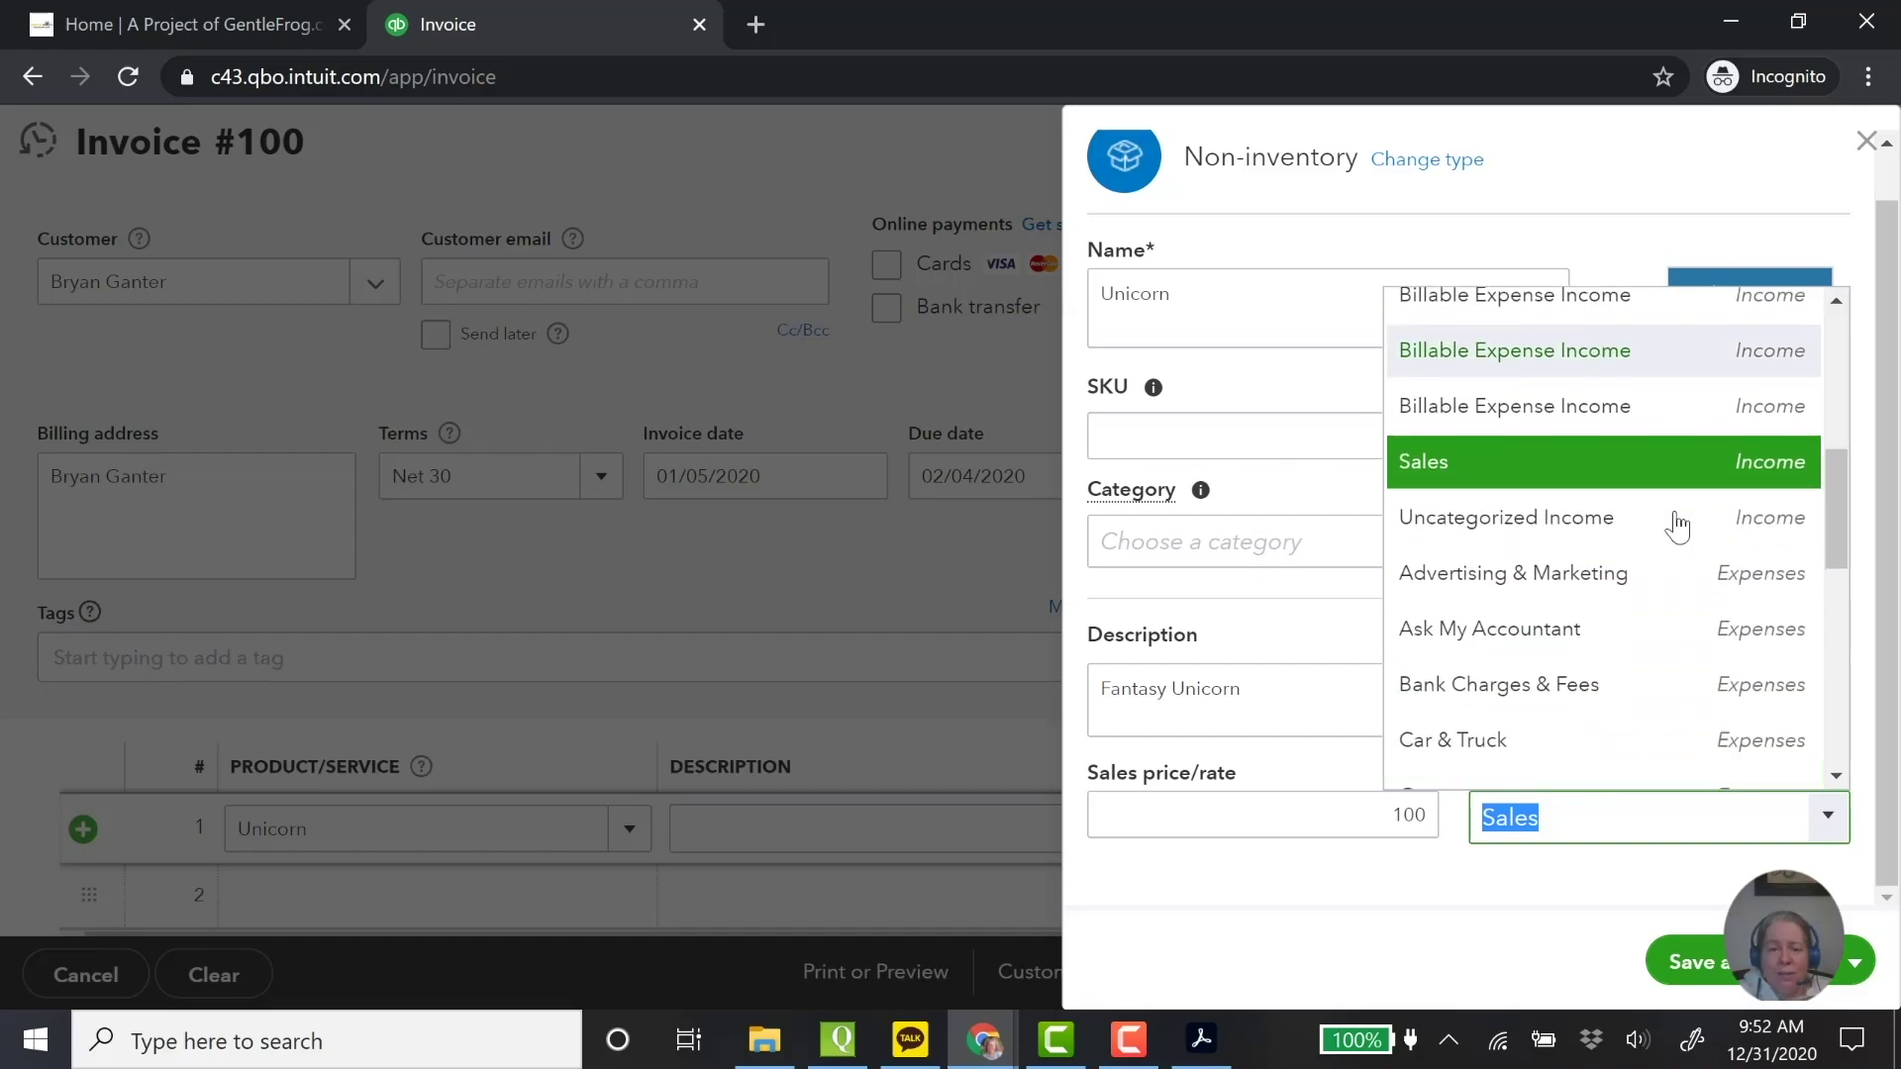
click(1497, 936)
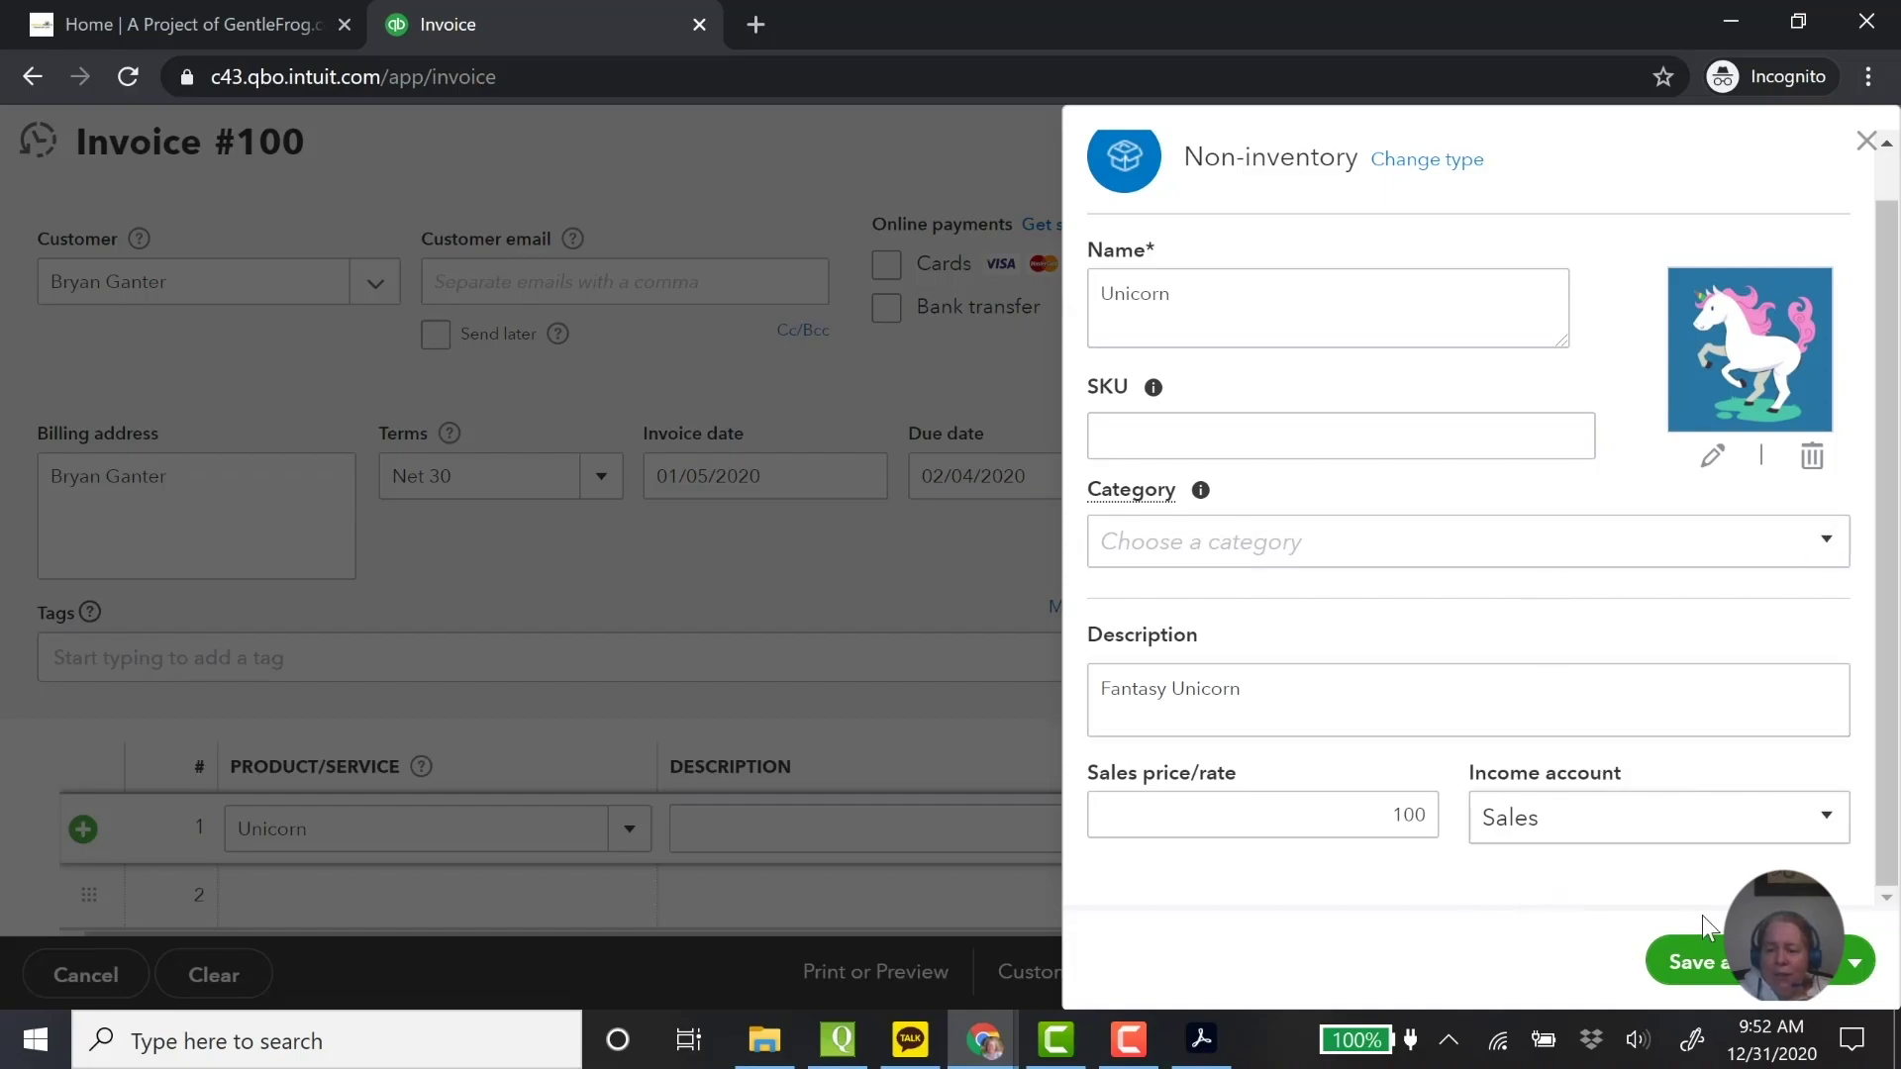
click(1724, 974)
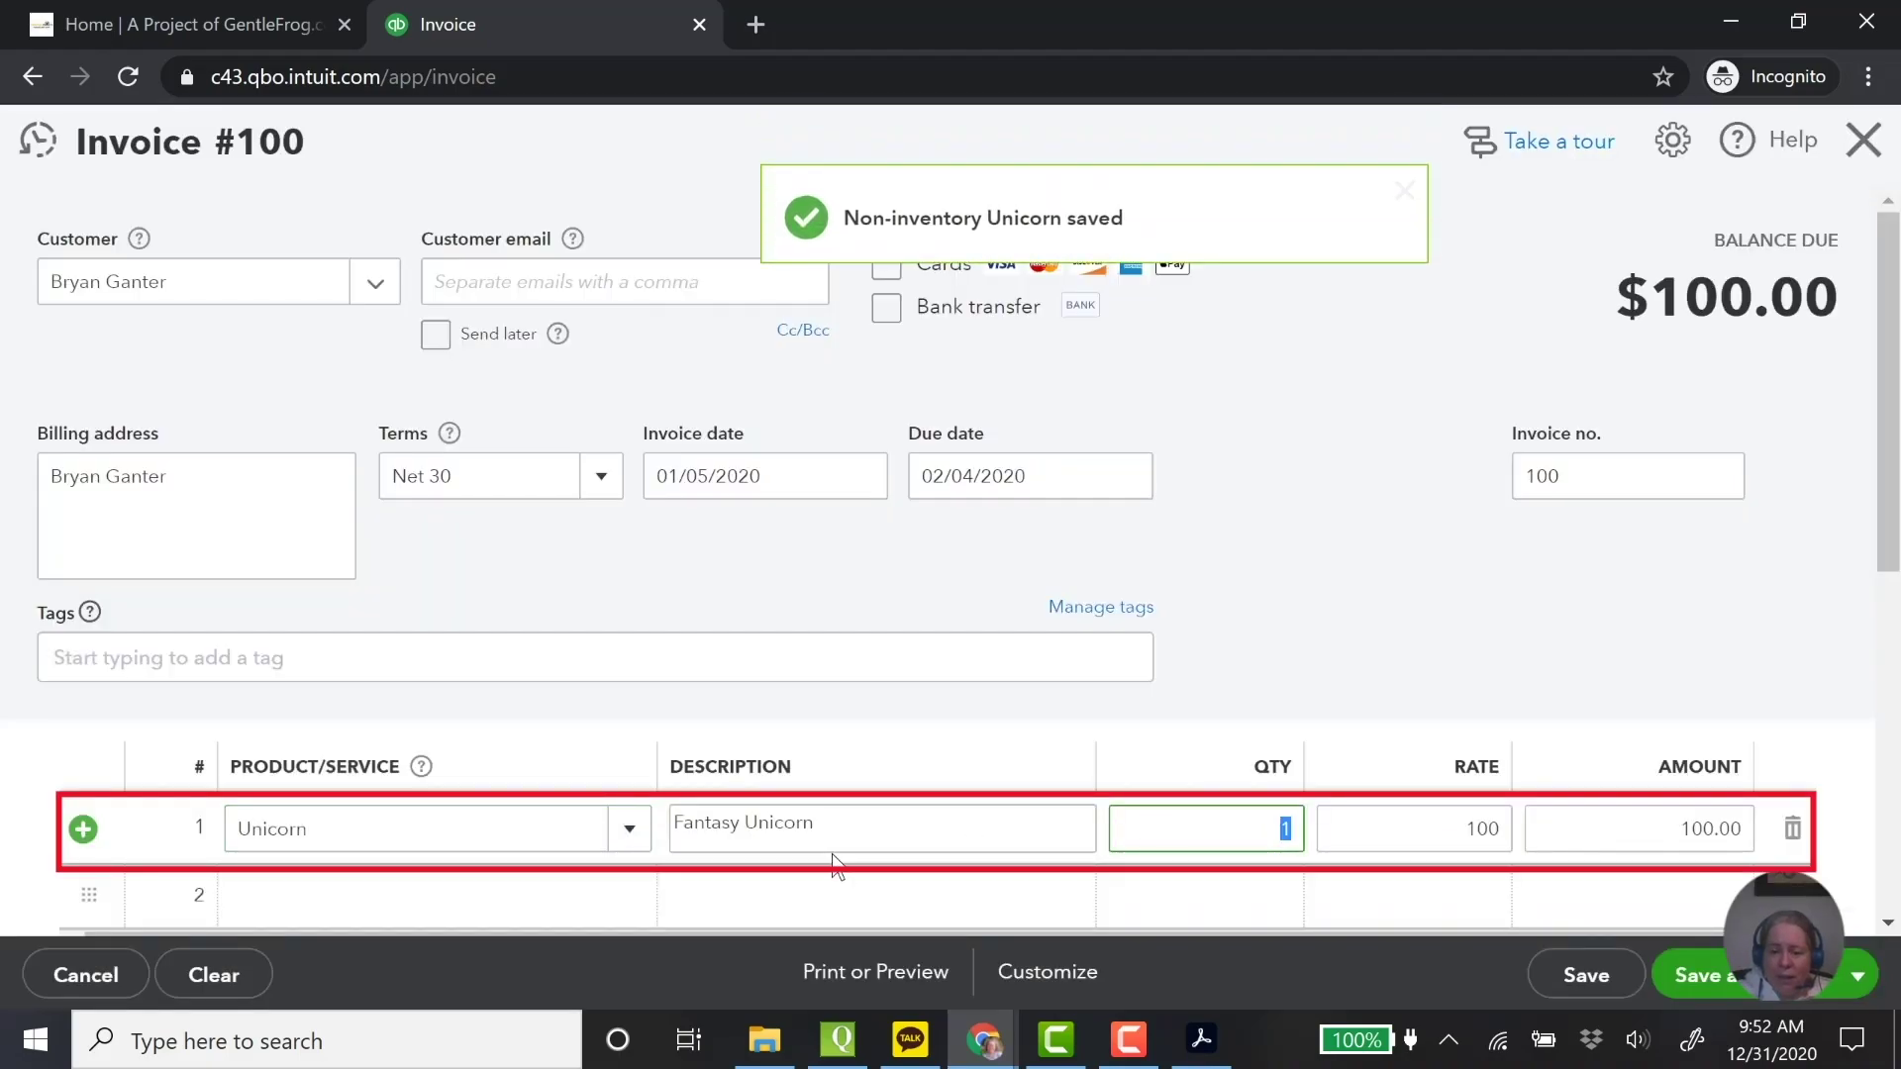
Step: Set the Unicorn quantity on invoice line 1 to 20 for 2,000.00, then begin line 2
click(863, 828)
click(1176, 830)
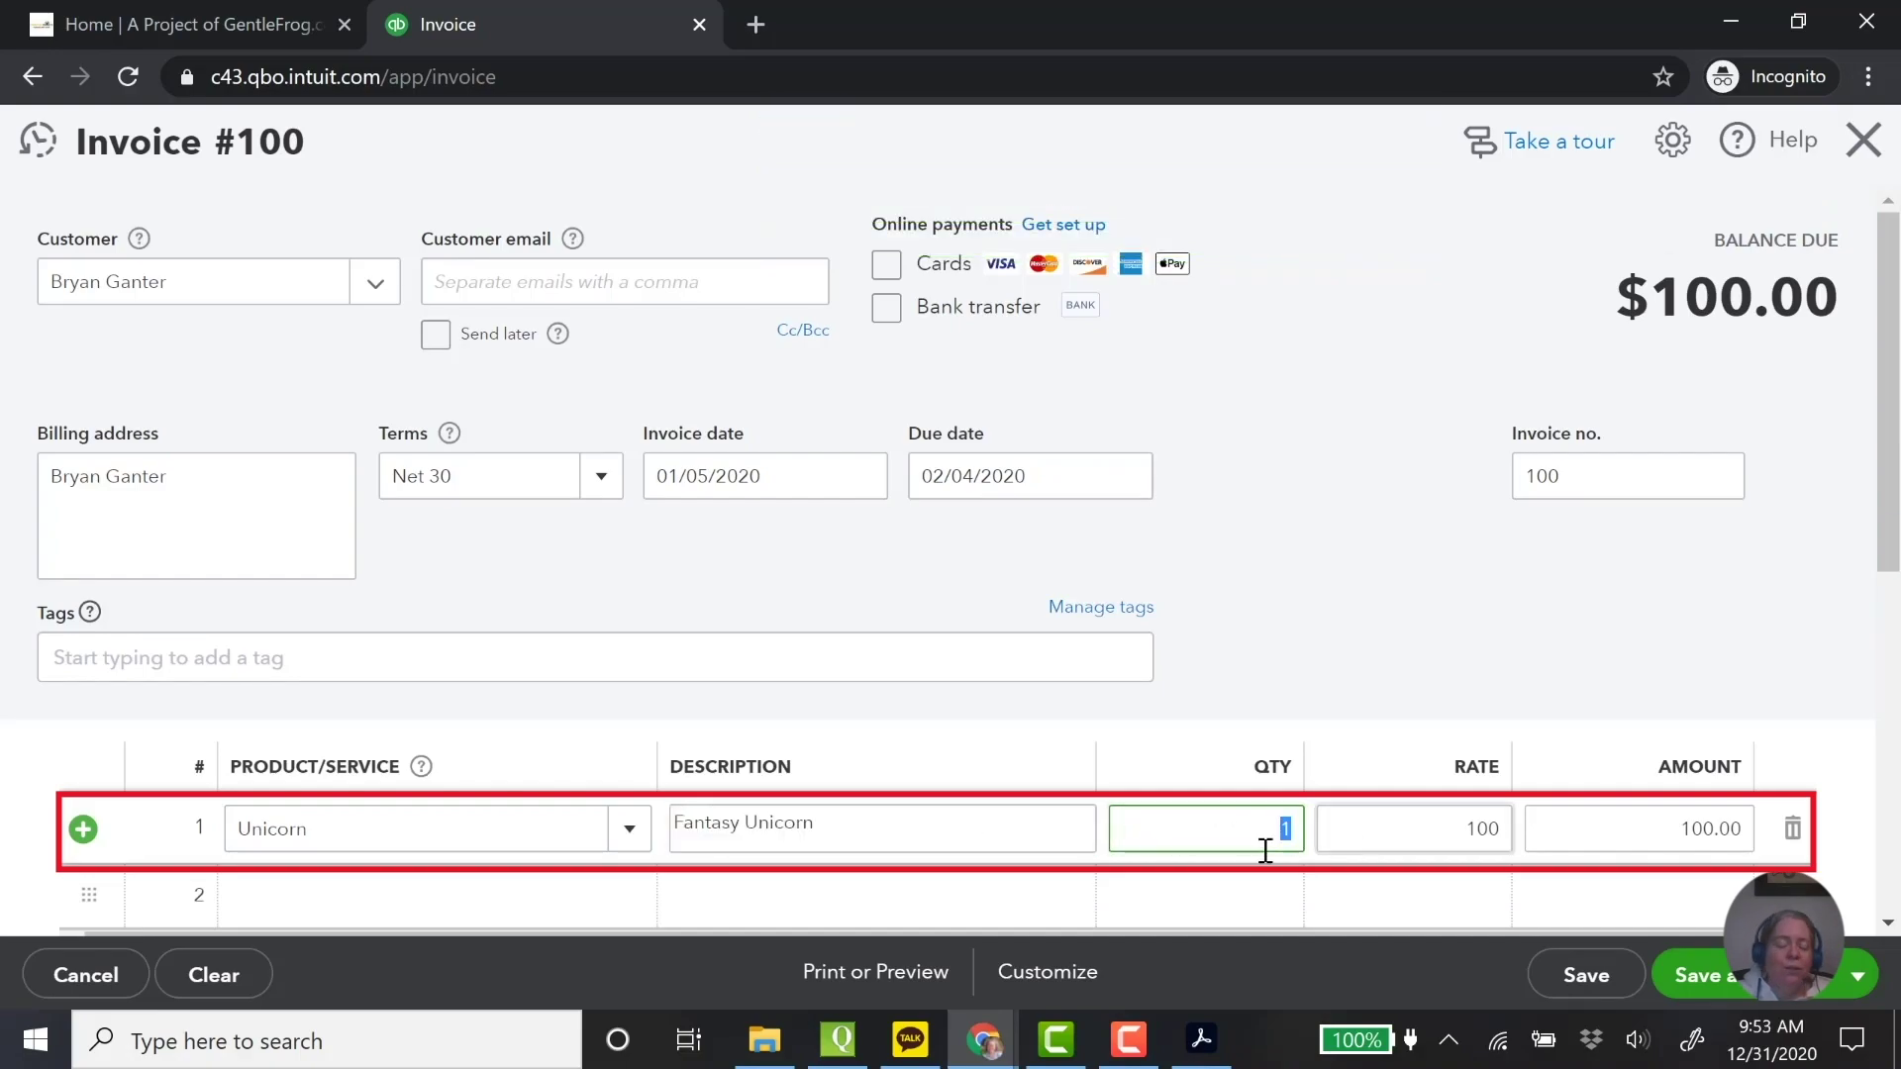
click(1346, 828)
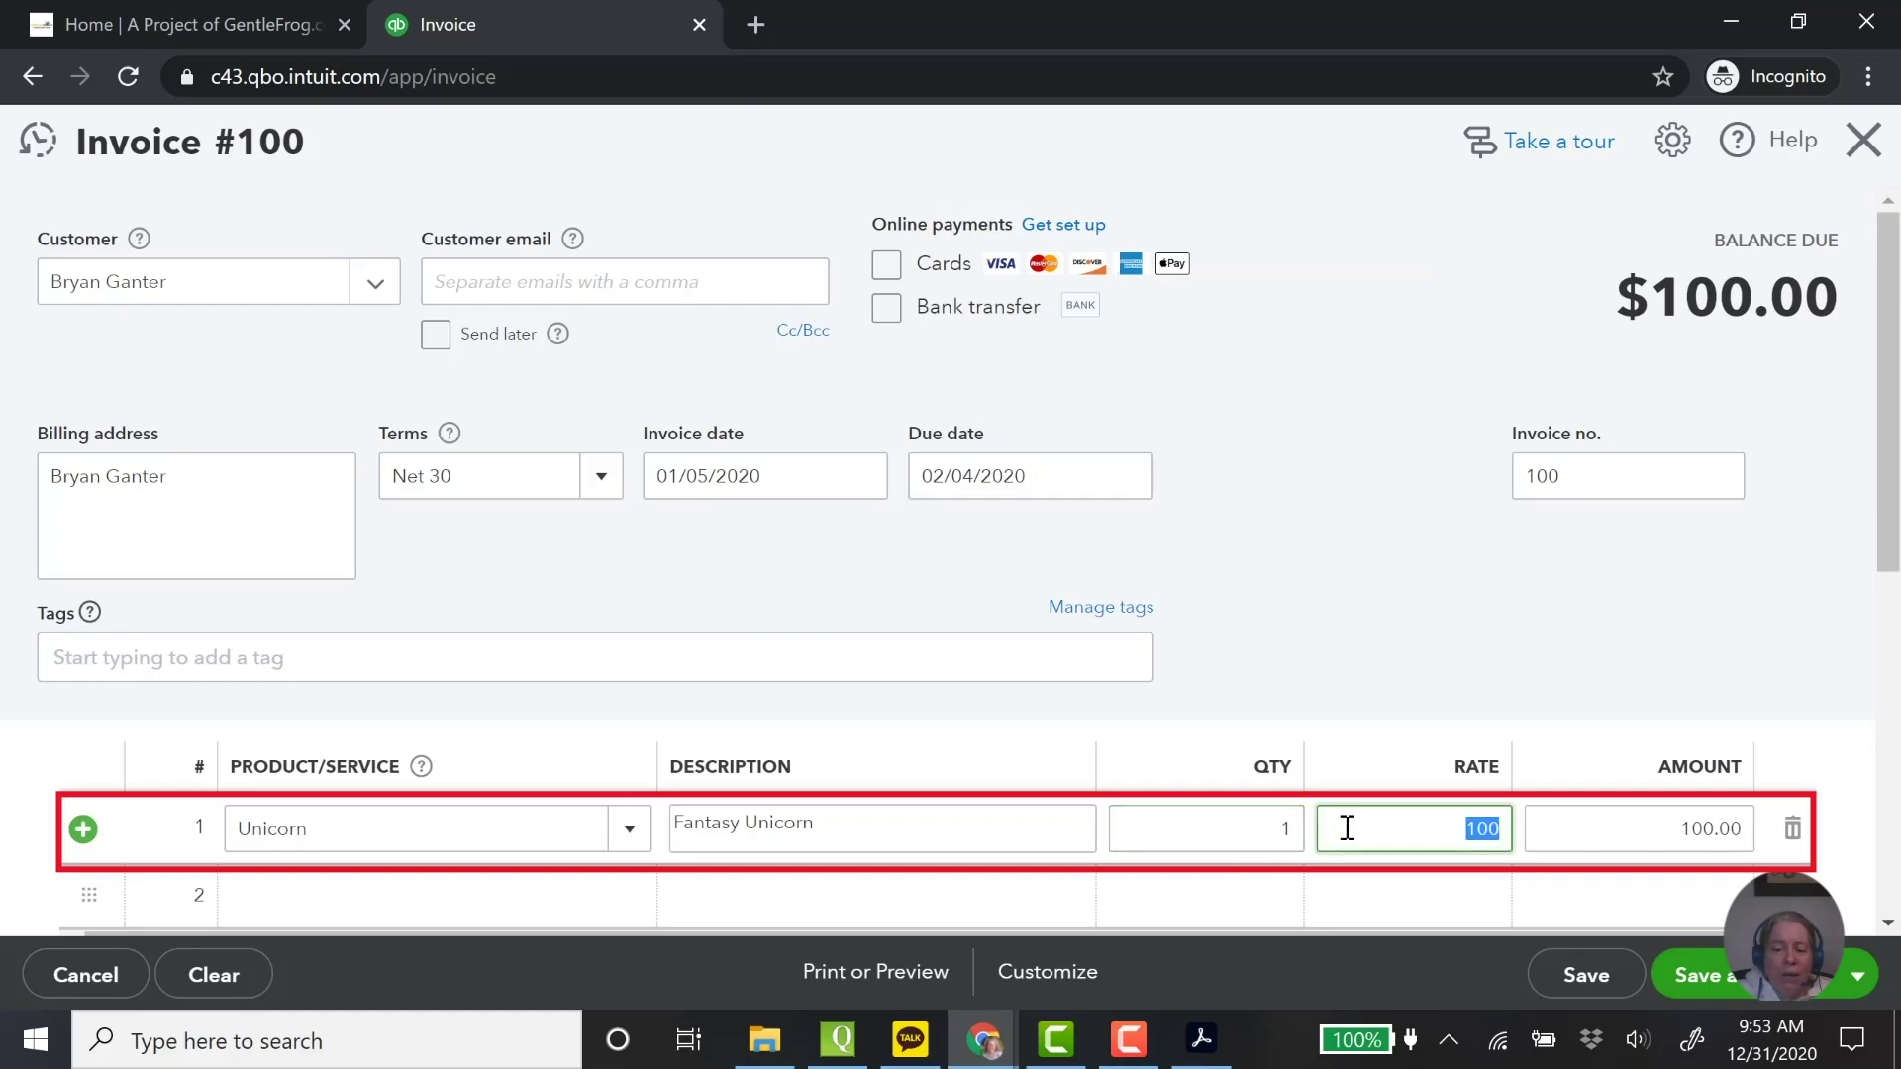
click(1239, 827)
text(20)
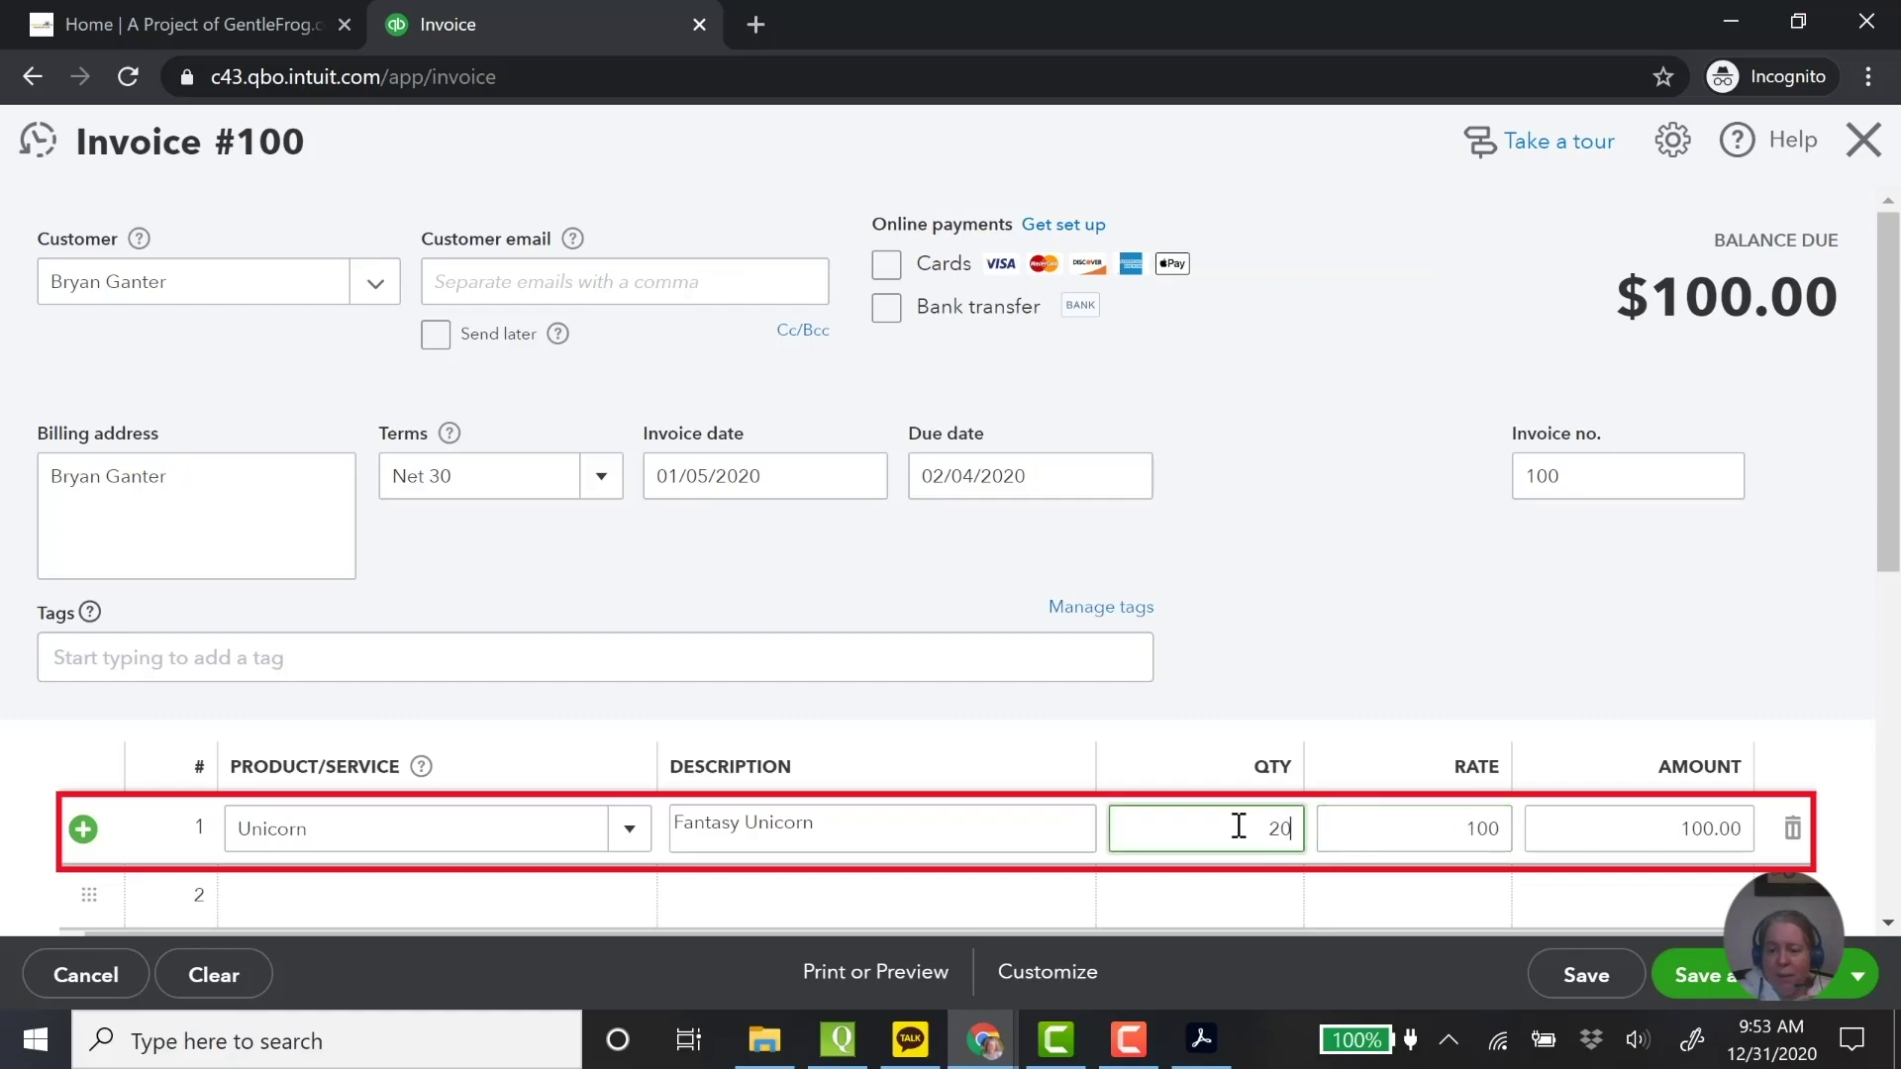
key(Tab)
key(Tab)
scroll(594, 773, down, 2)
click(426, 769)
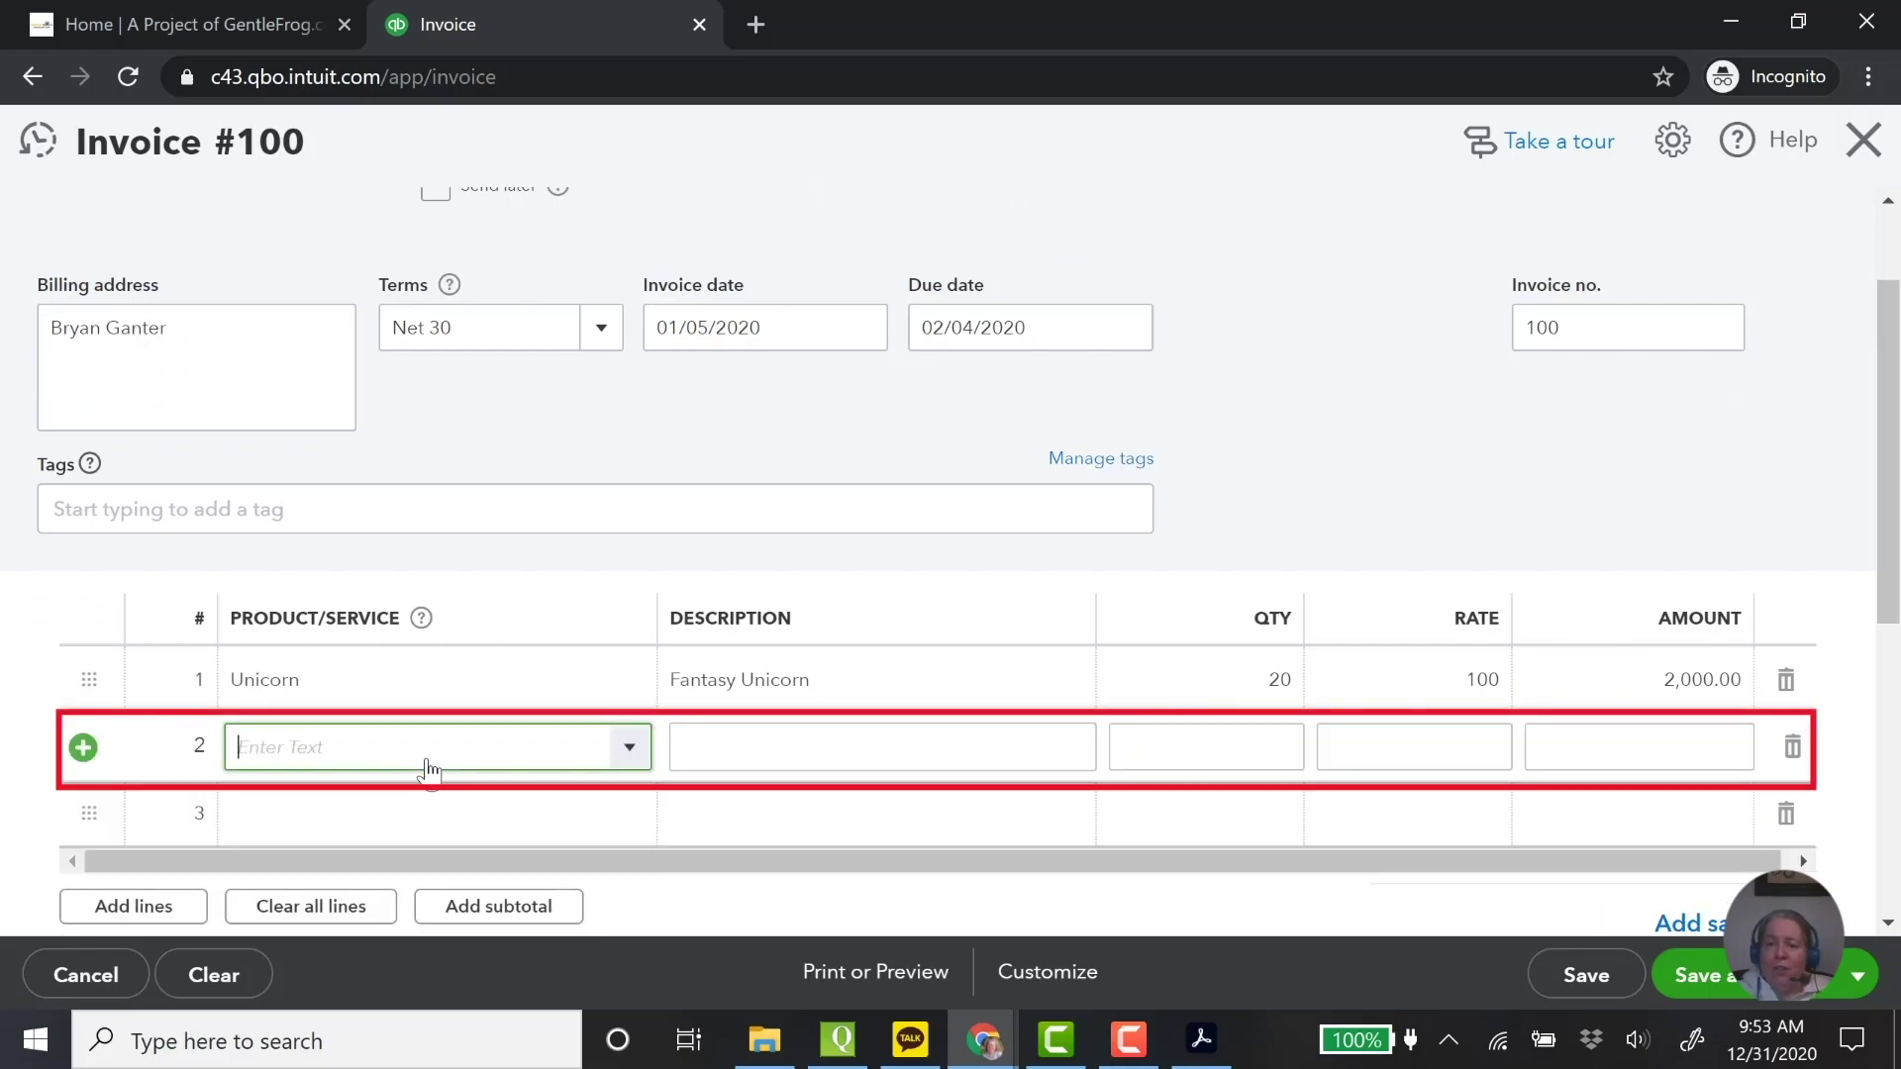